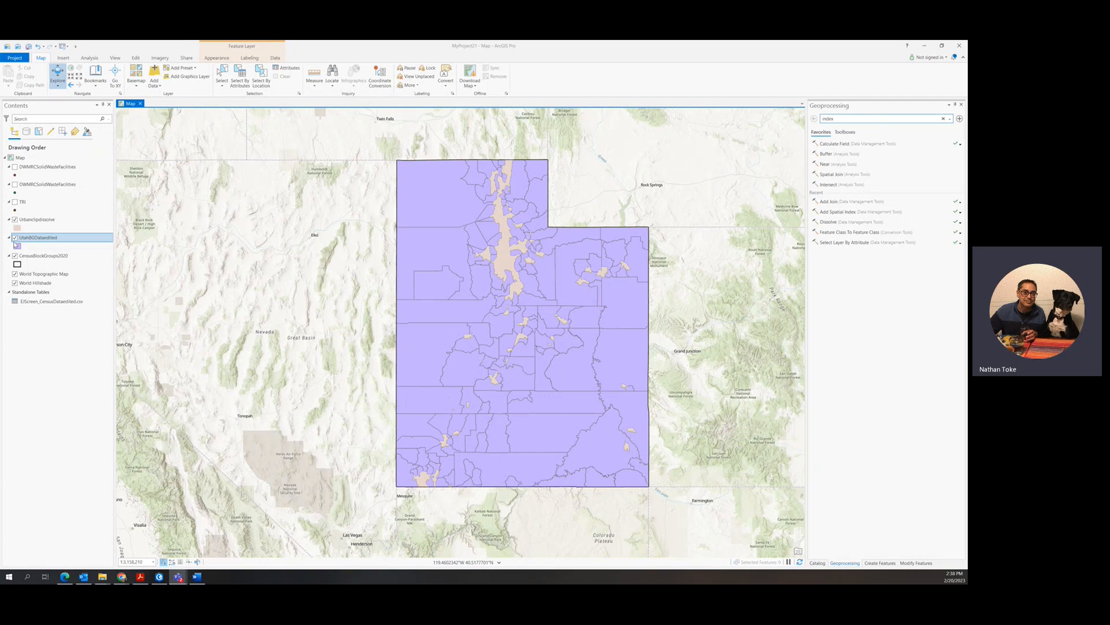
Hide the UtahBGDataedited and Urbanclipdissolve layers so only the census block group outlines are drawn over the basemap.
click(14, 237)
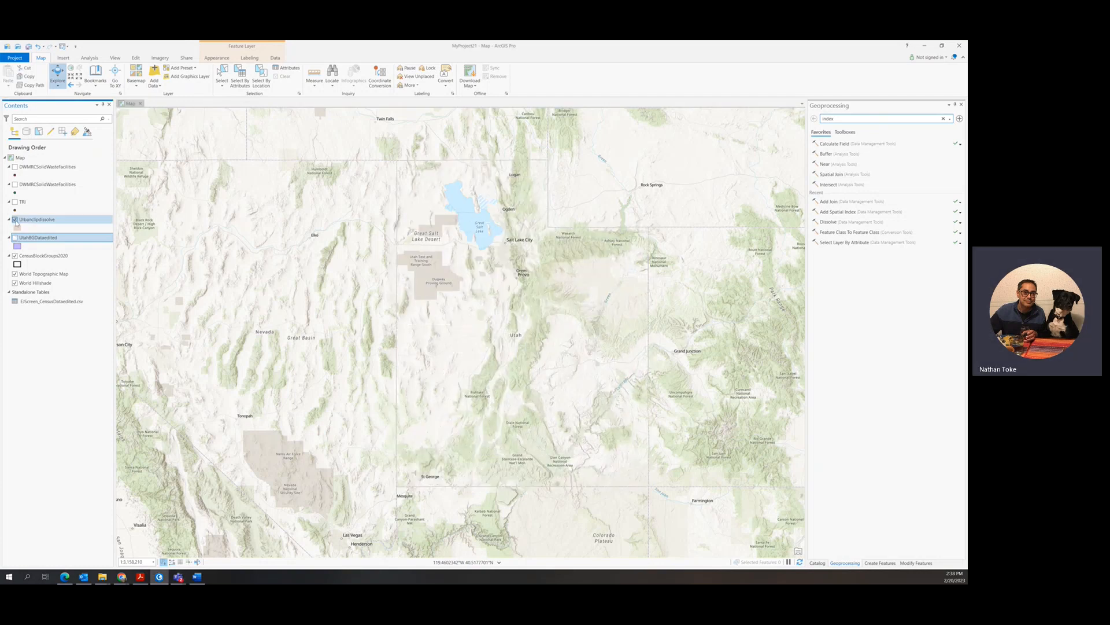
click(15, 220)
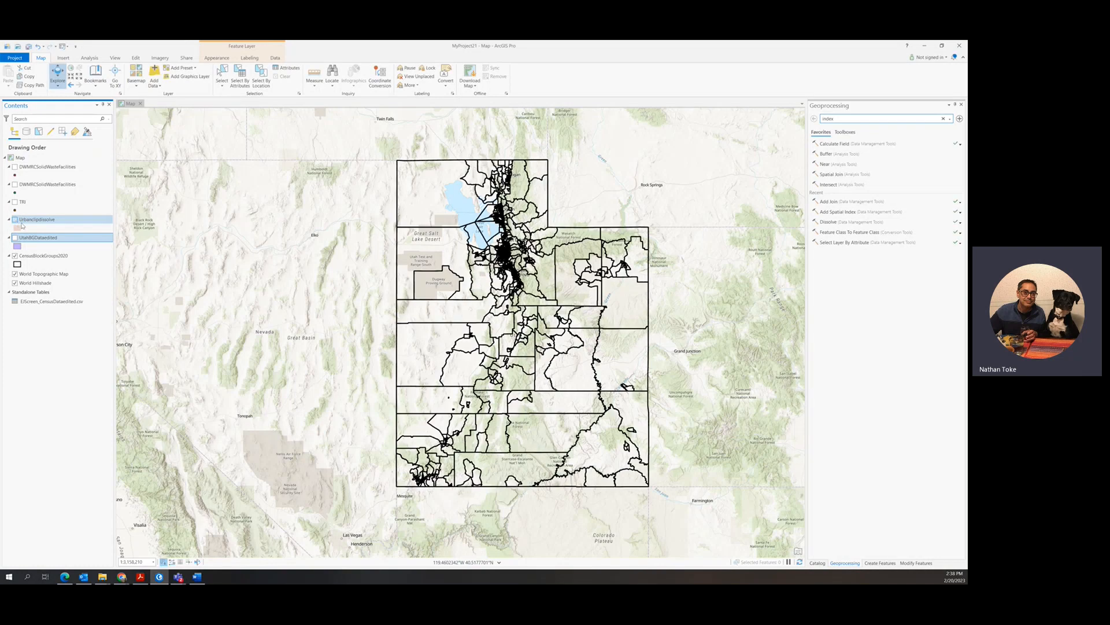
Switch to File Explorer, go up to the Lab4share folder and open its Utah_Census_Block_Groups_2020 subfolder.
mouse_move(100, 578)
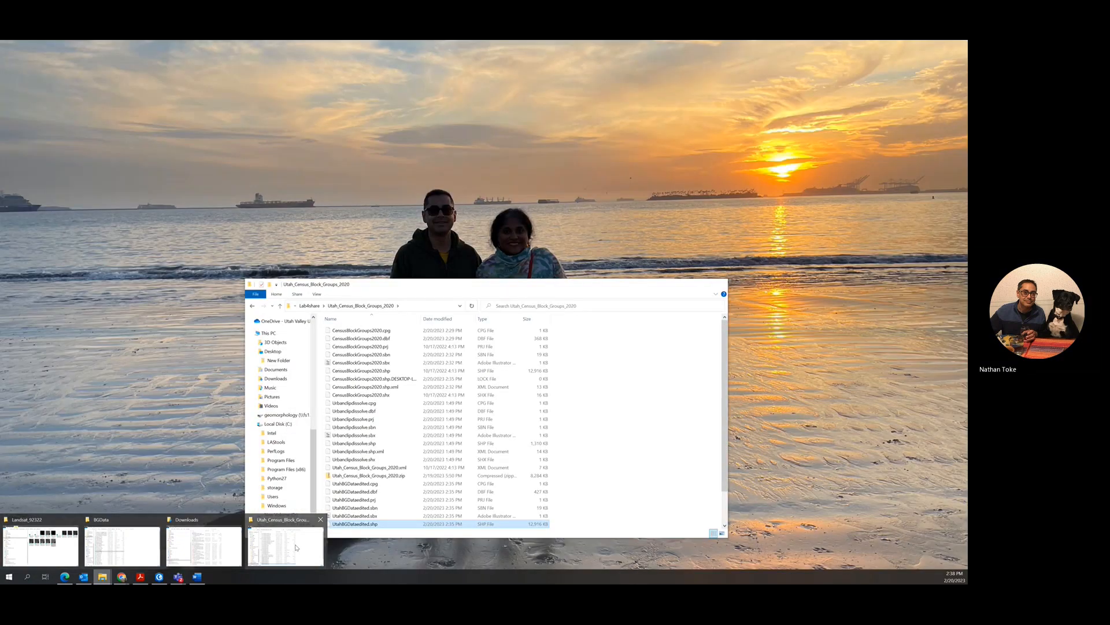
click(296, 547)
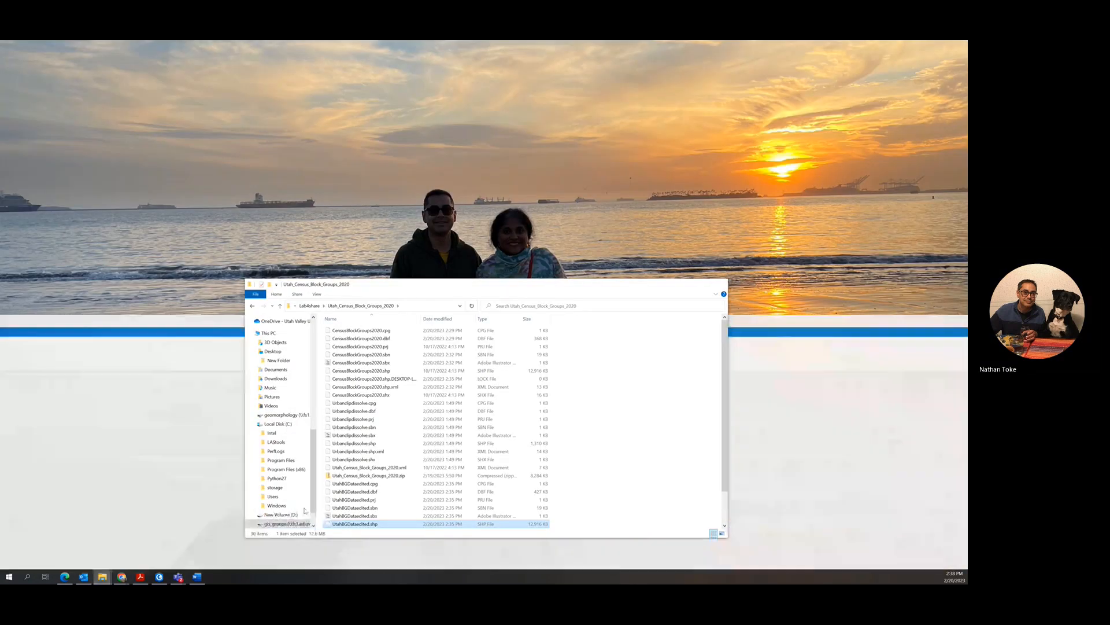
click(309, 305)
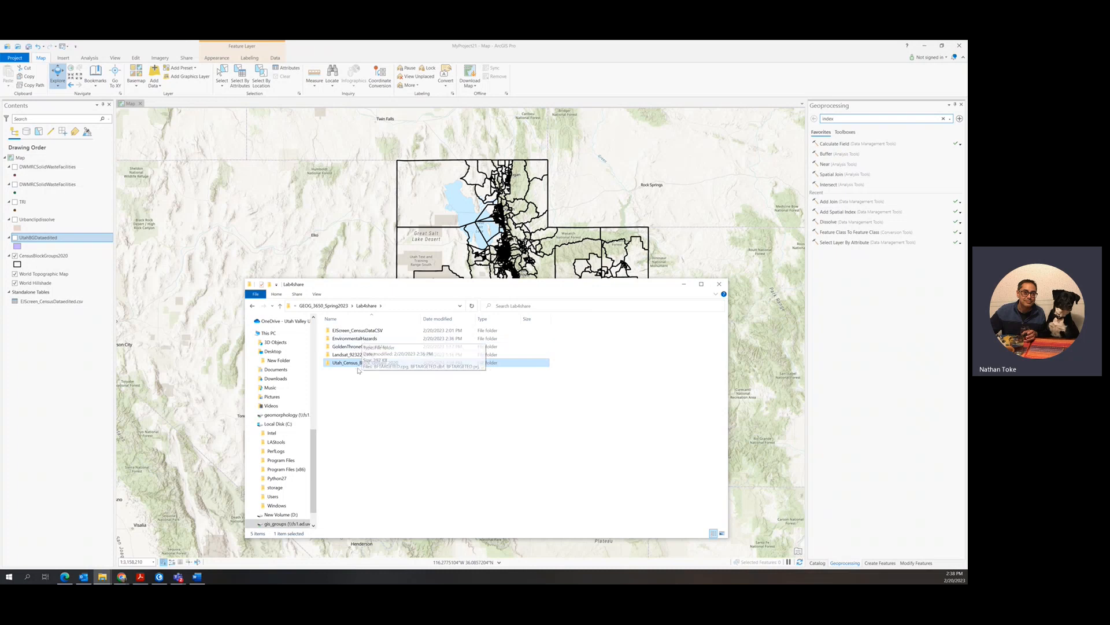
double_click(359, 363)
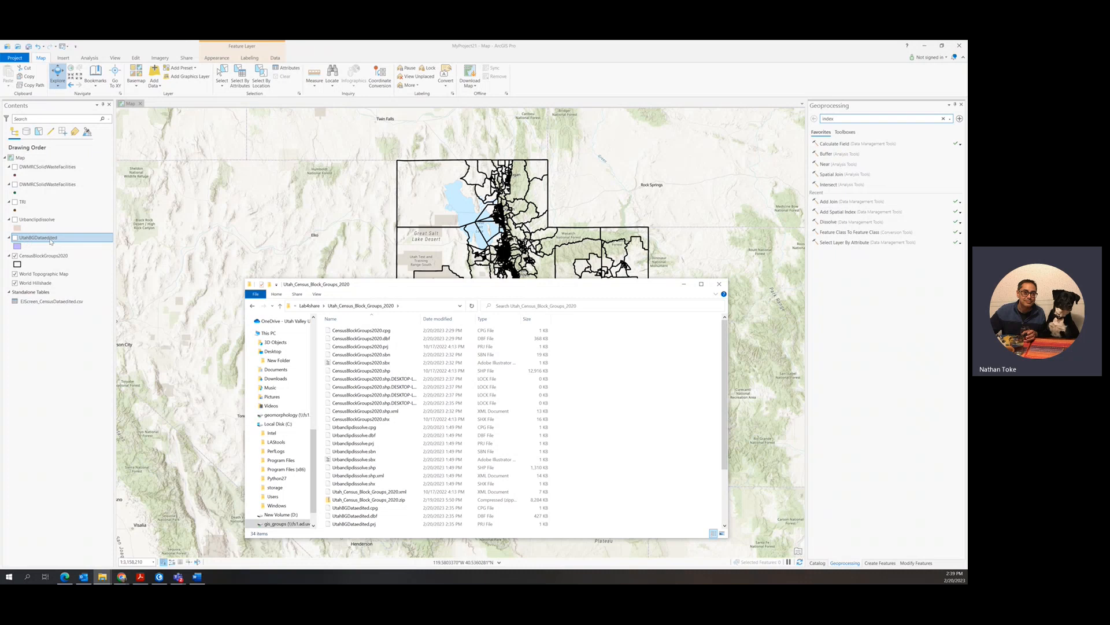
Switch back to ArcGIS Pro, show the UtahBGDataedited layer and open its attribute table.
click(14, 238)
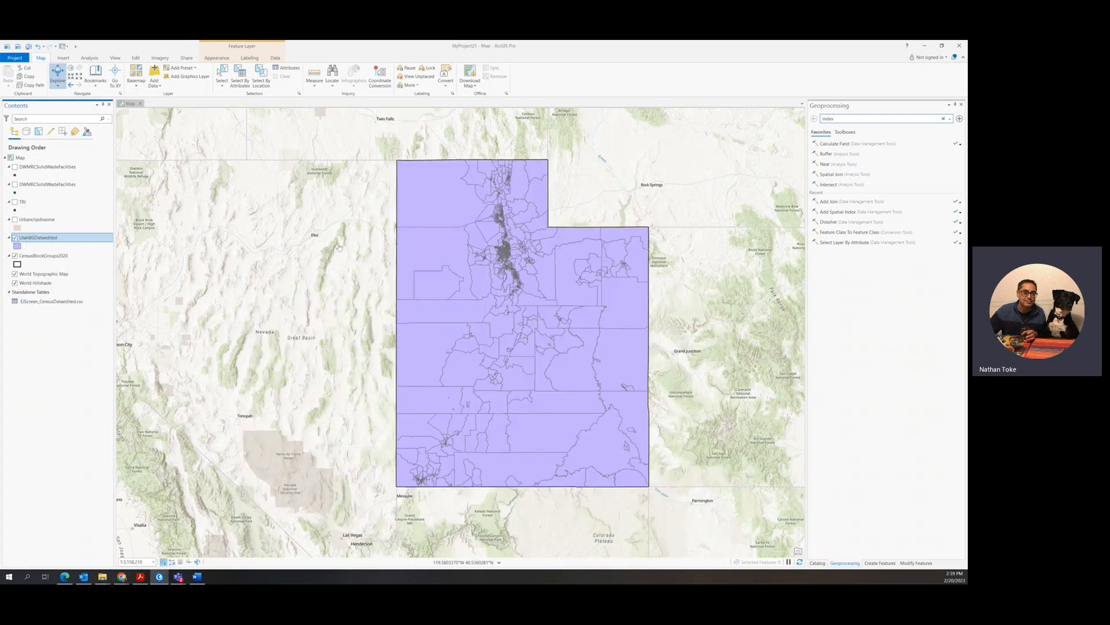
right_click(39, 240)
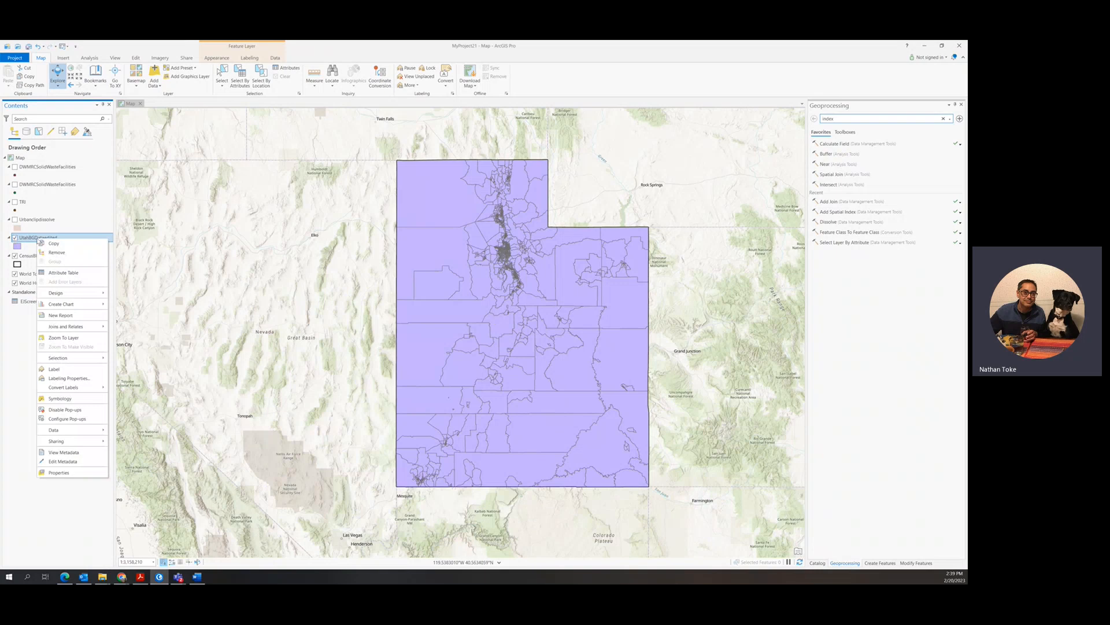
click(64, 273)
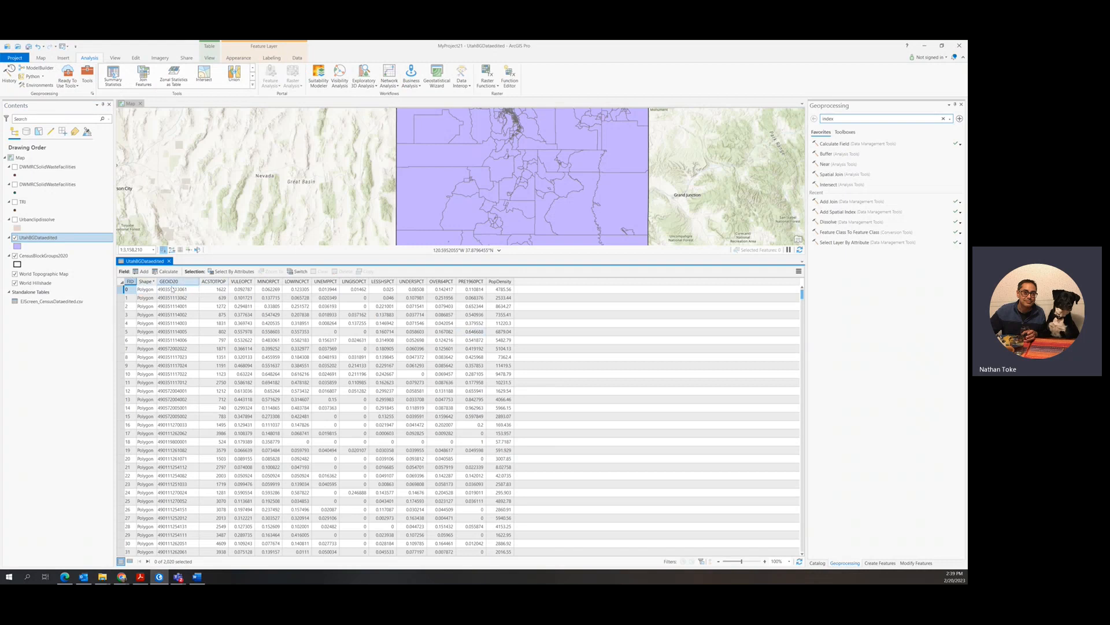
mouse_move(177, 283)
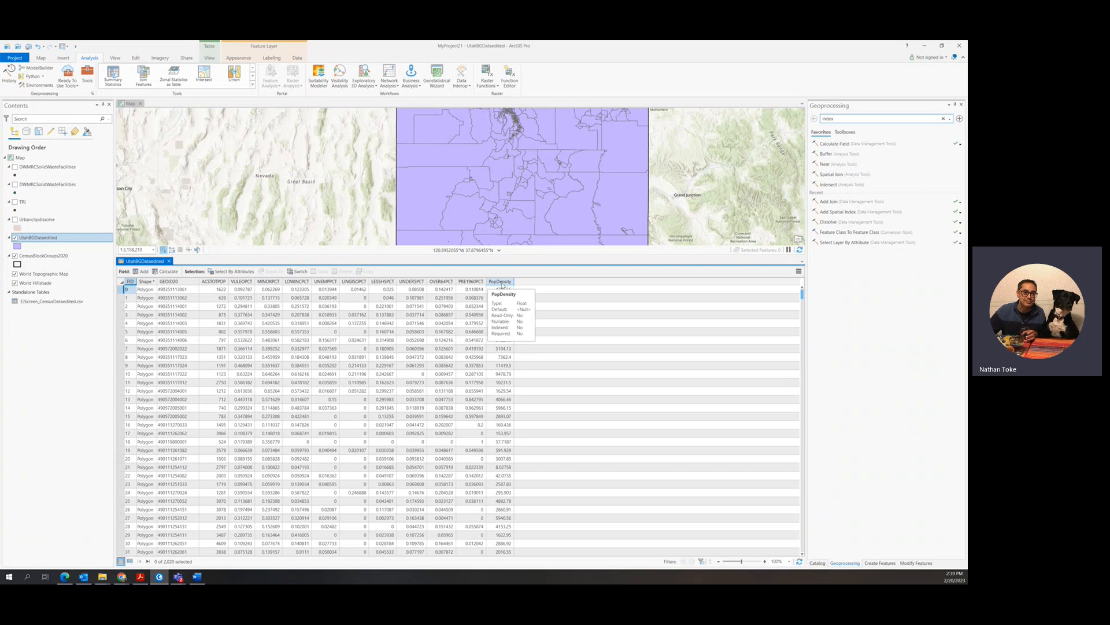
Switch to File Explorer and open the EJScreen_CensusDataCSV folder inside Lab4share.
click(103, 576)
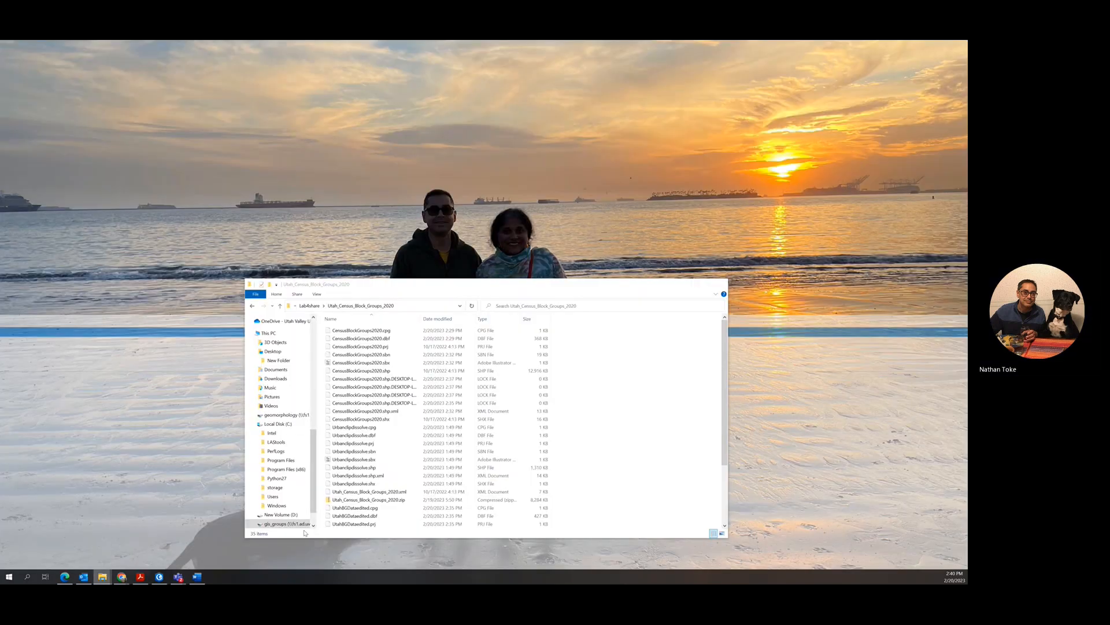
click(307, 532)
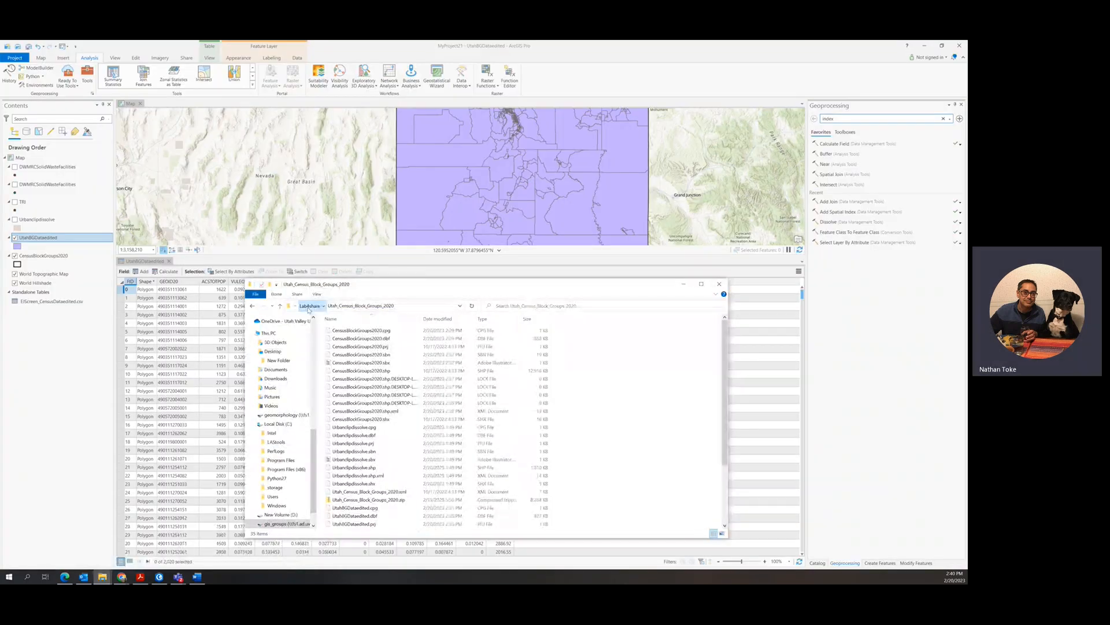
click(309, 306)
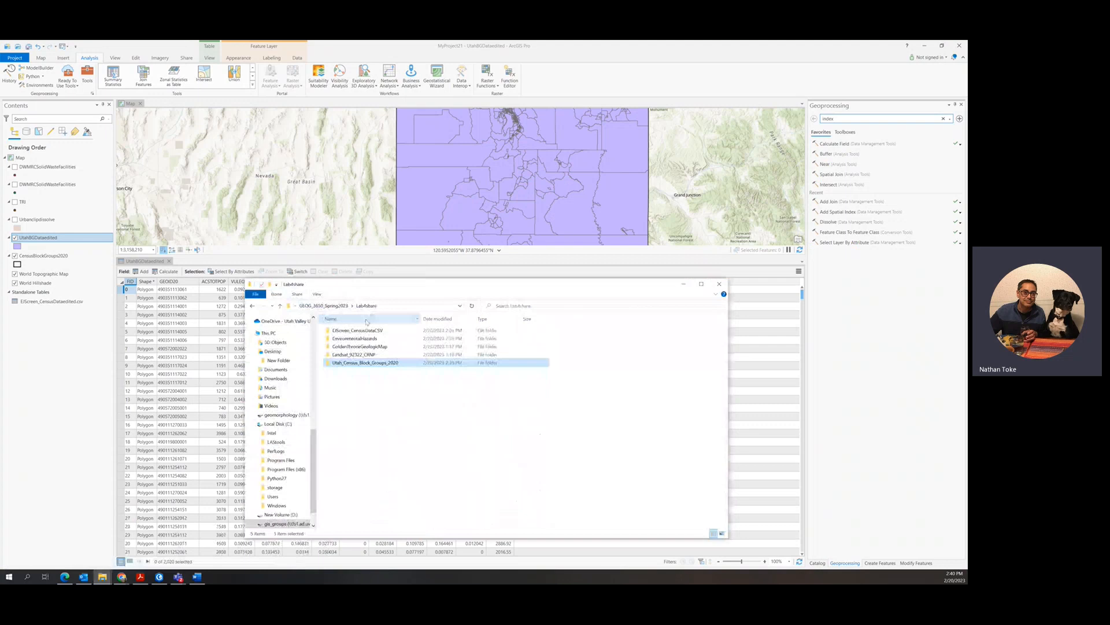
double_click(344, 331)
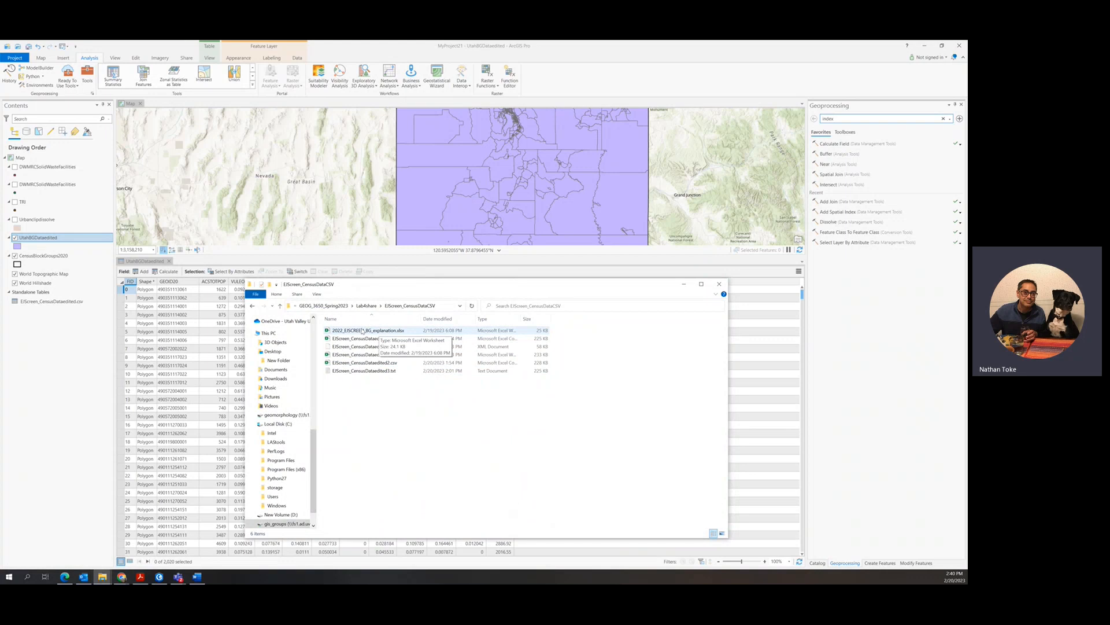
Return to the ArcGIS Pro attribute table and examine the demographic percentage fields from MINORPCT through PRE1960PCT.
click(281, 278)
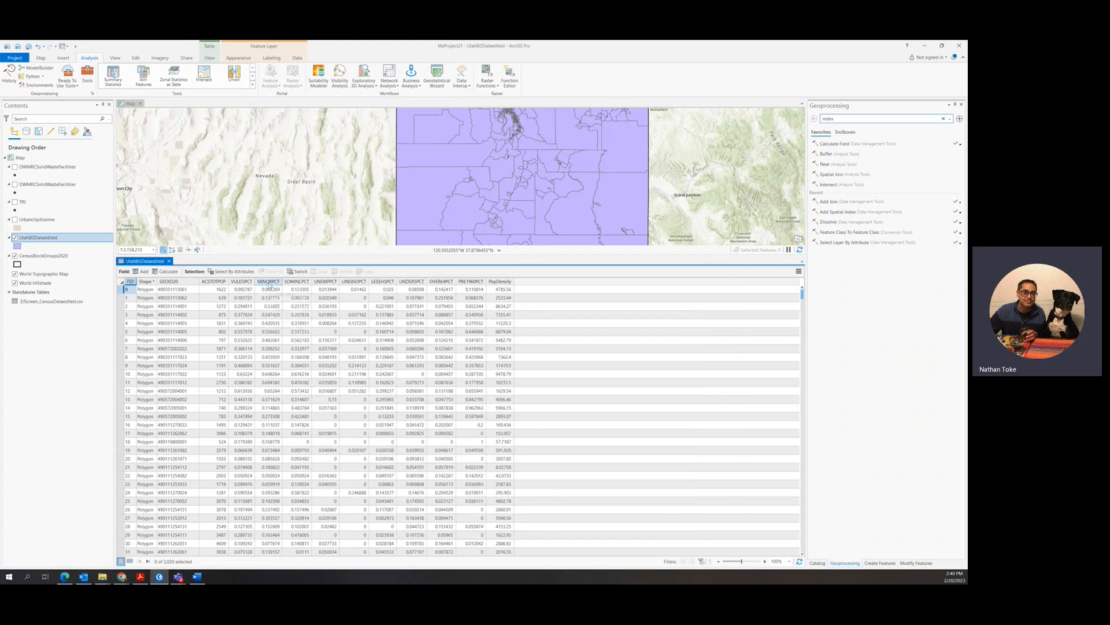
click(270, 287)
click(297, 289)
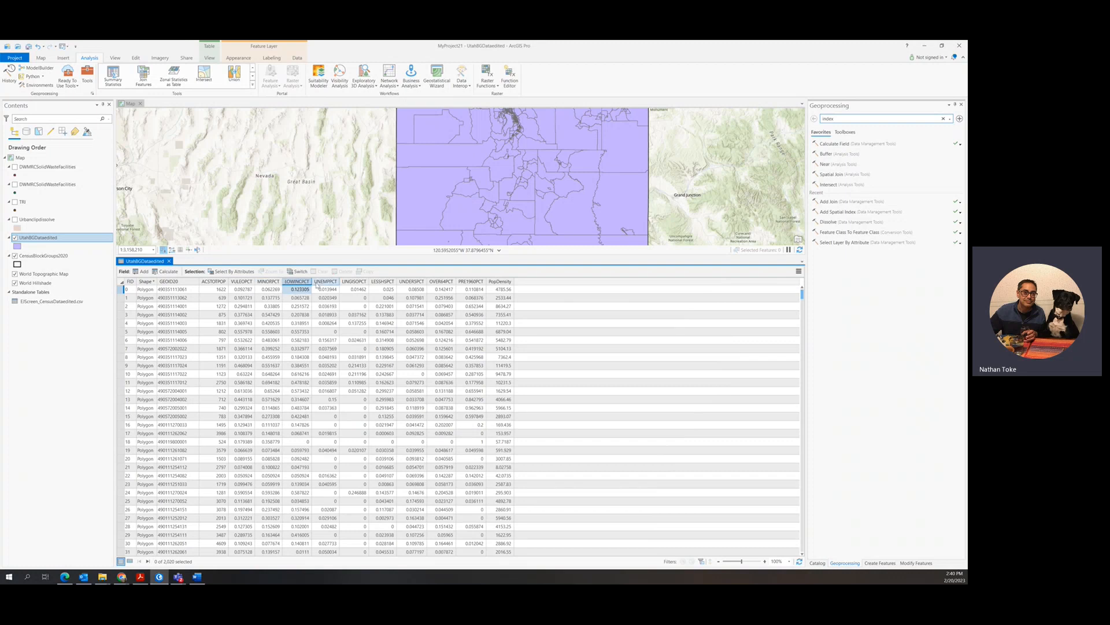
click(320, 288)
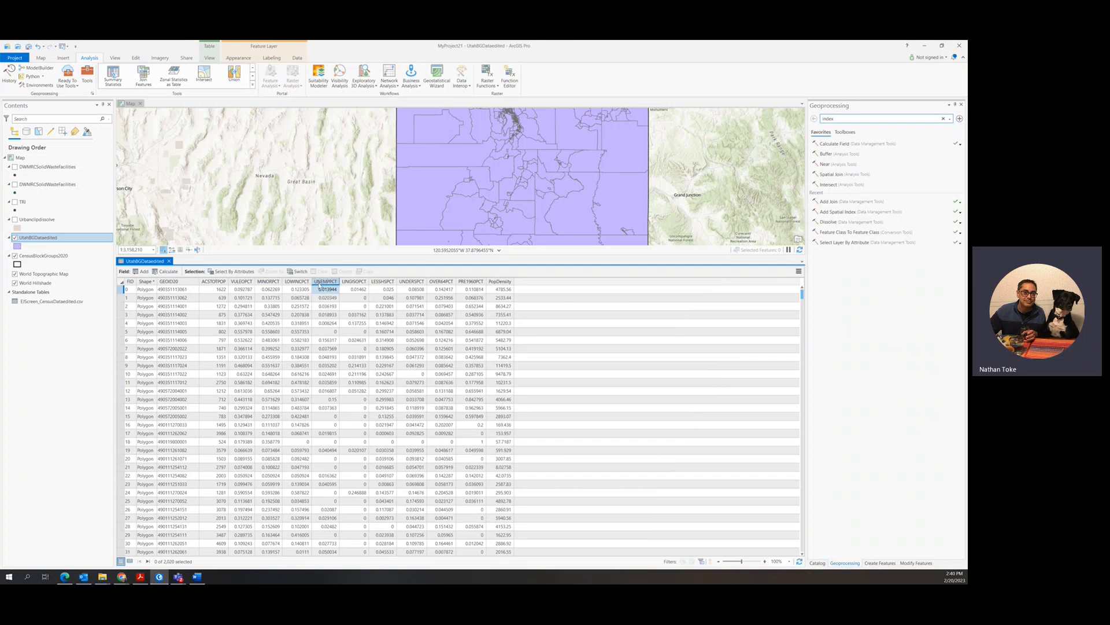
click(348, 287)
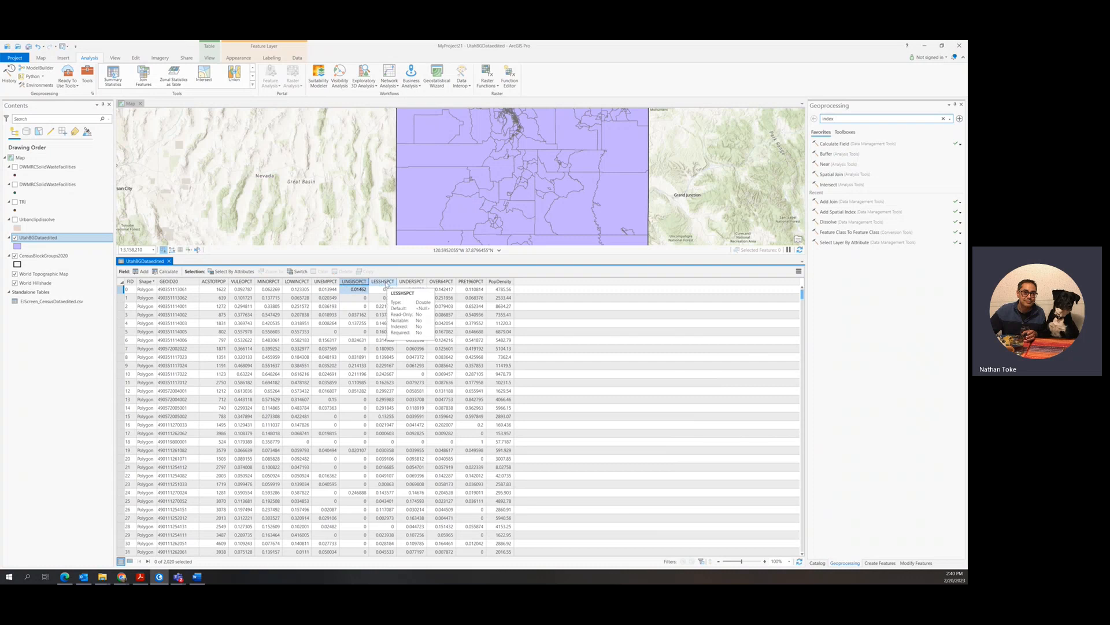
click(389, 289)
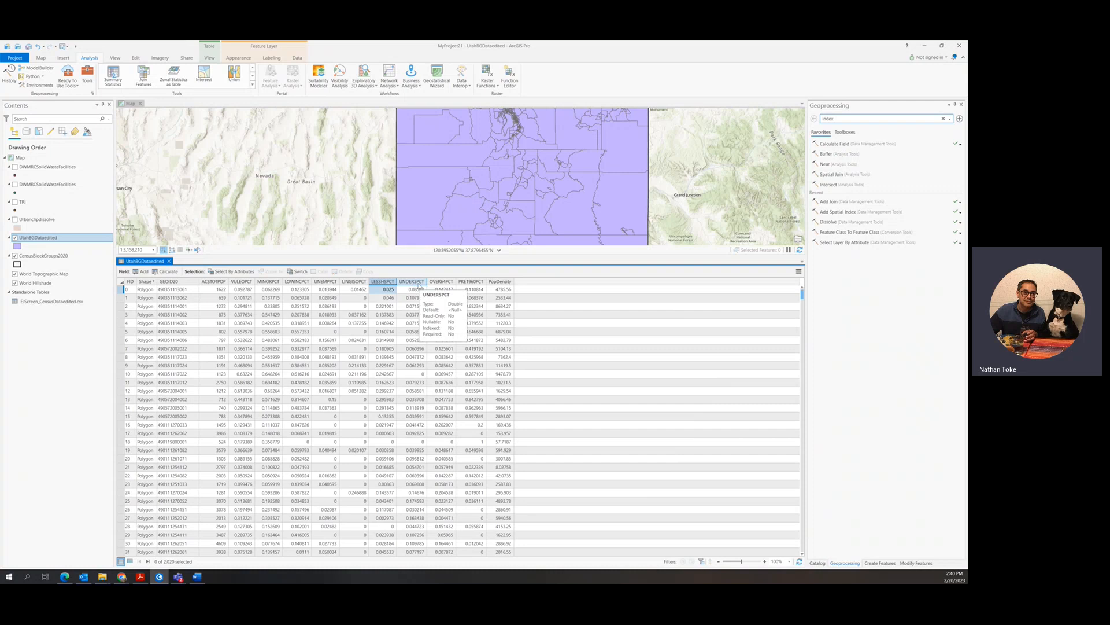
click(444, 289)
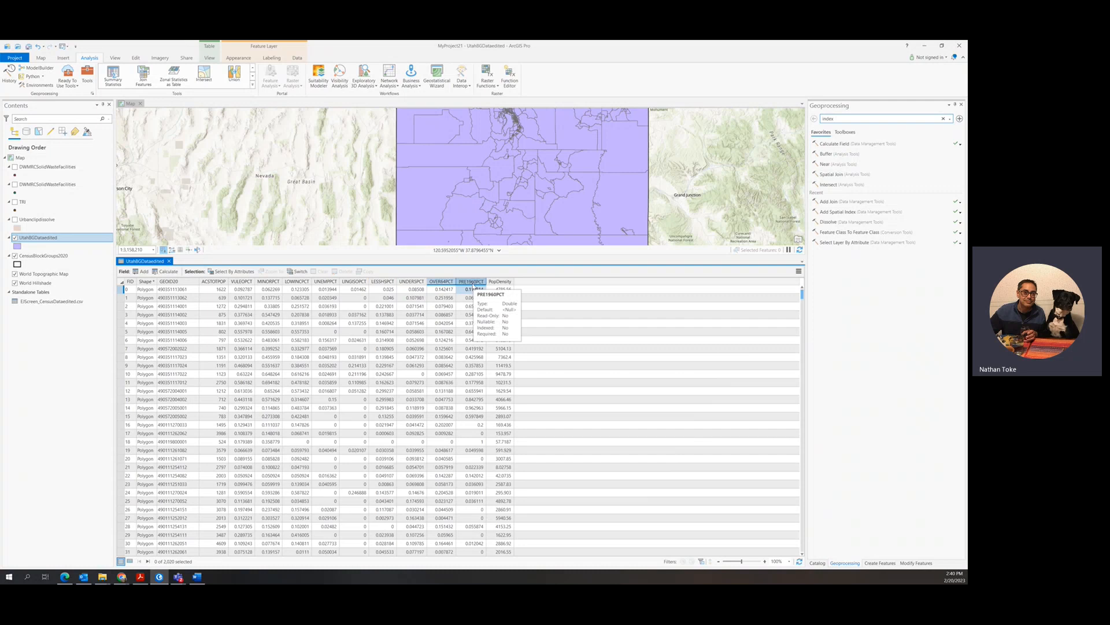
click(473, 289)
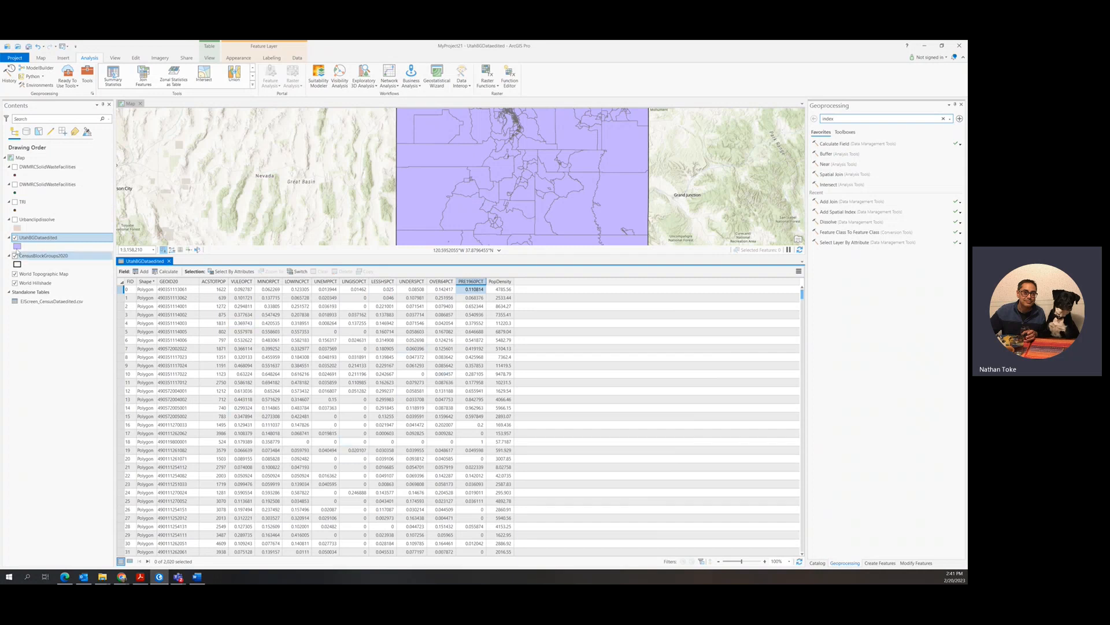
Show the Urbanclipdissolve layer and enlarge the map view above the attribute table so all of Utah fits.
click(14, 220)
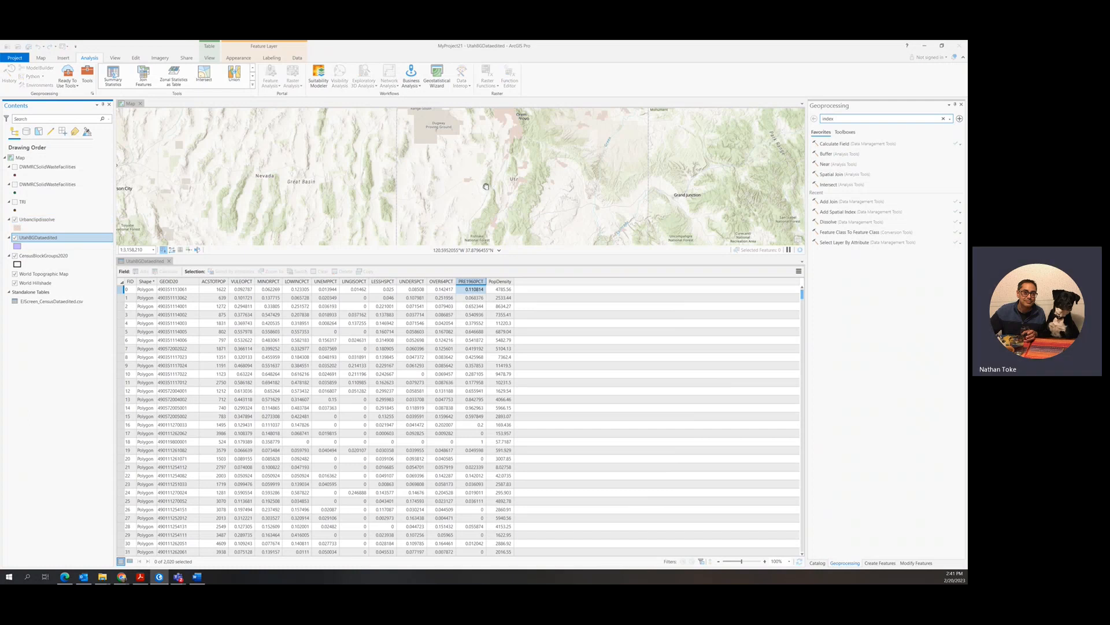
drag(485, 179, 488, 247)
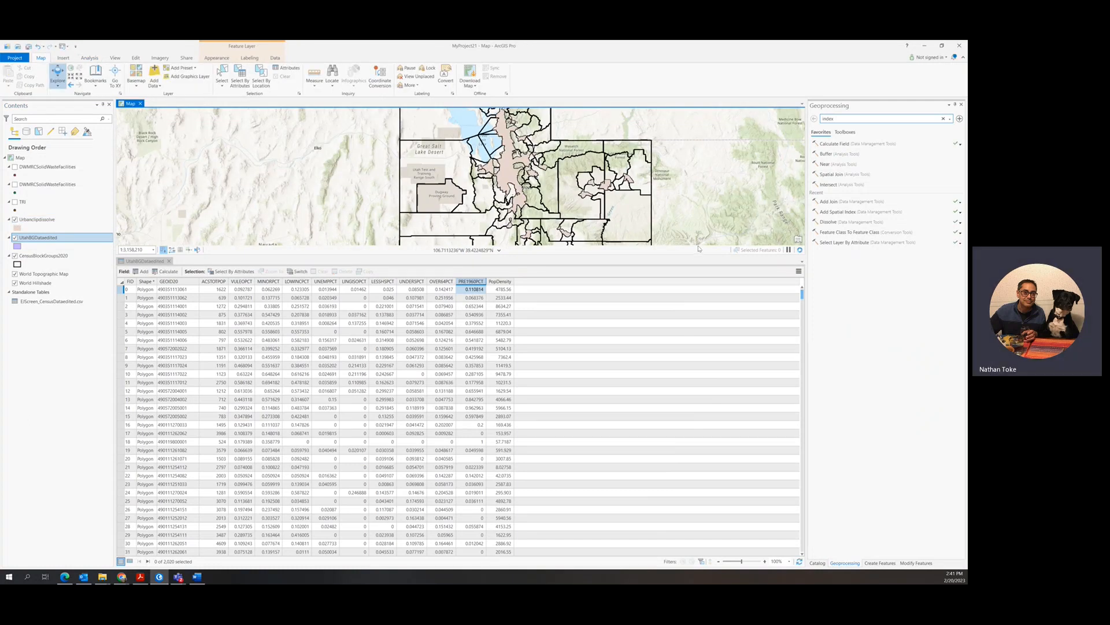
drag(692, 257, 692, 404)
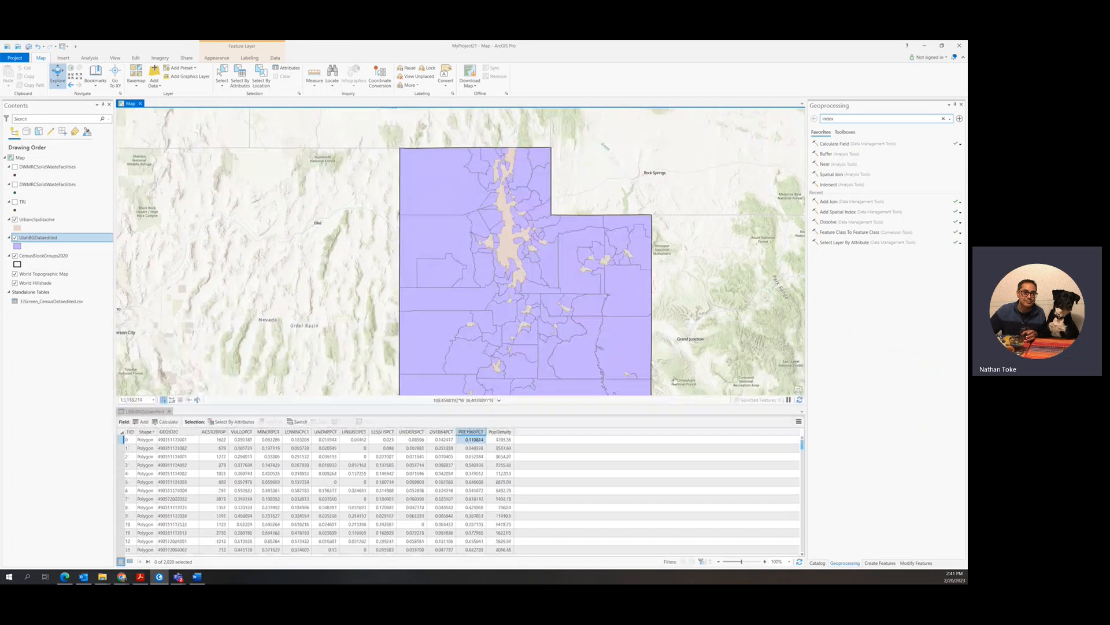
drag(540, 279, 538, 227)
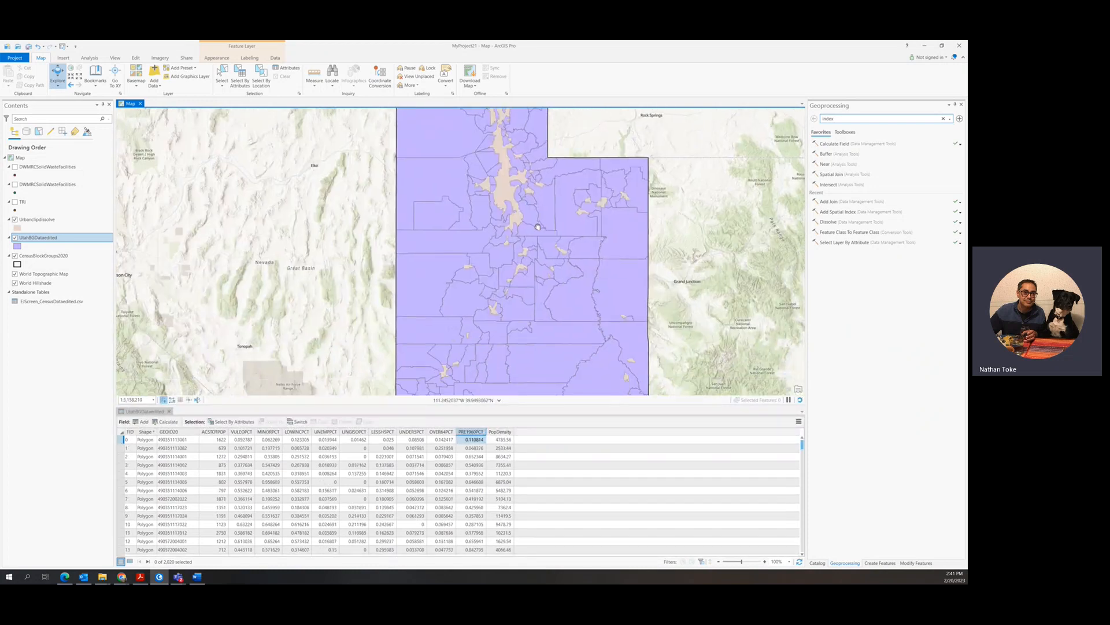
scroll(538, 227, down, 2)
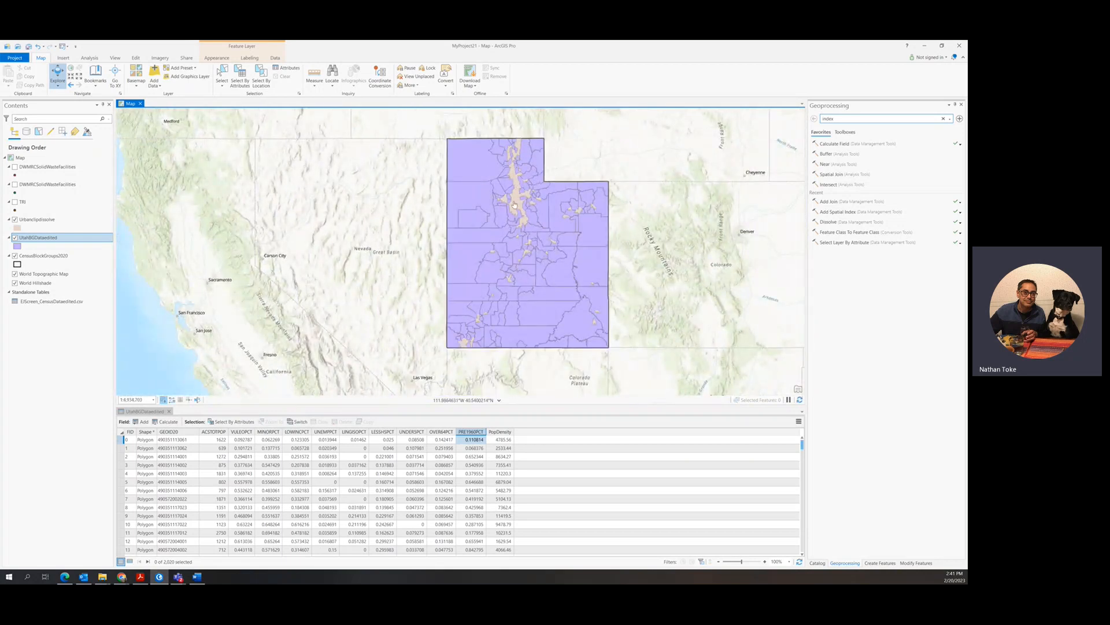
Show the TRI layer and both DWMRCSolidWasteFacilities layers, and remove the upper duplicate solid waste layer from the map.
click(15, 202)
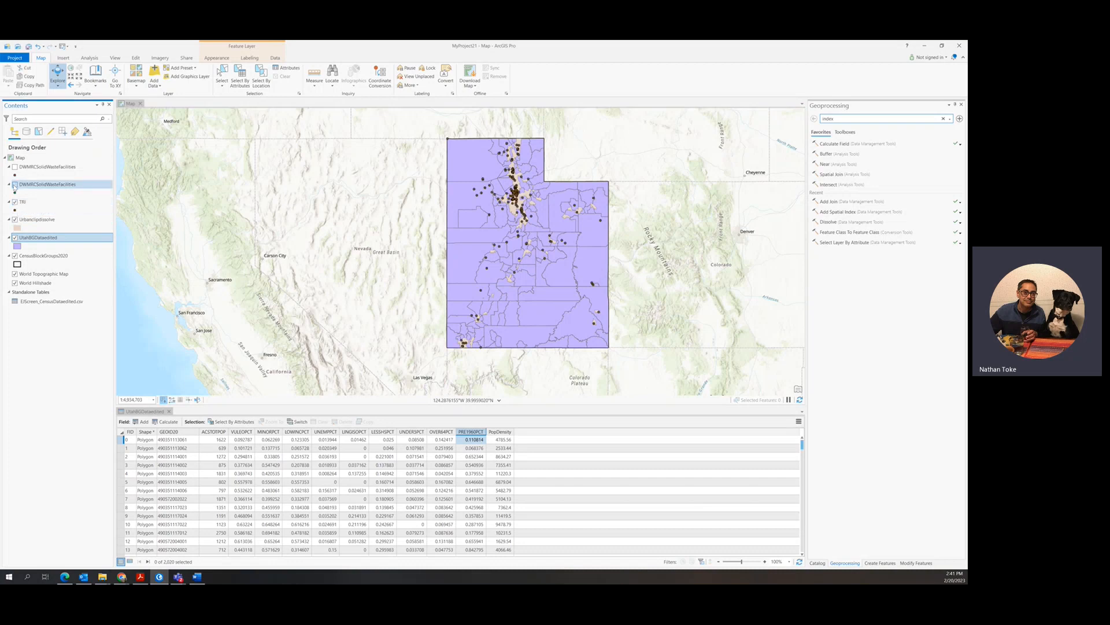
click(15, 185)
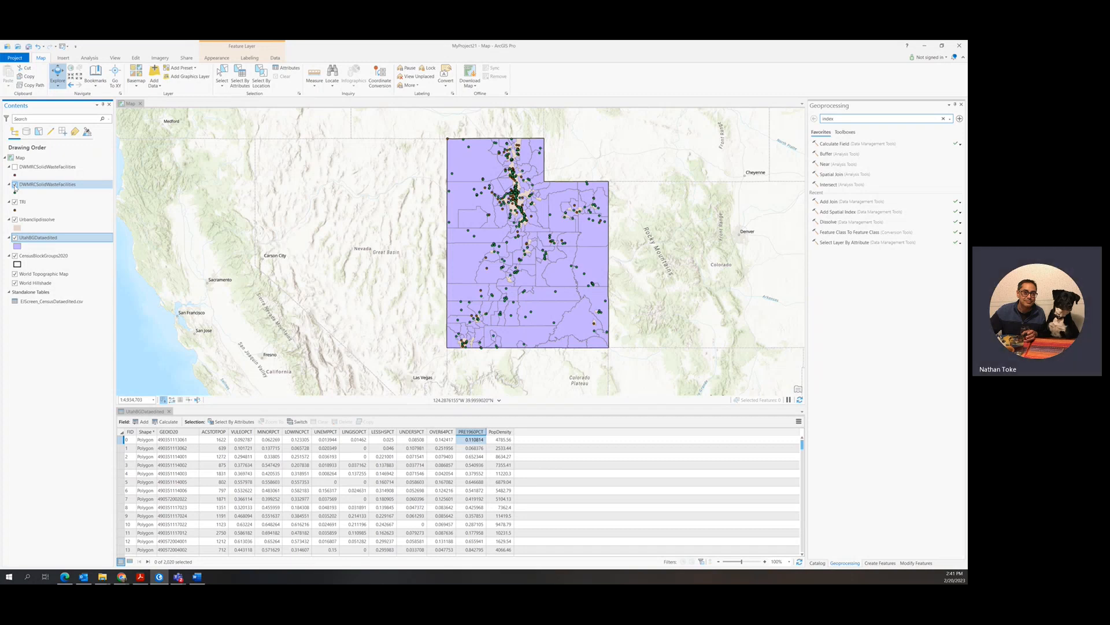
click(15, 167)
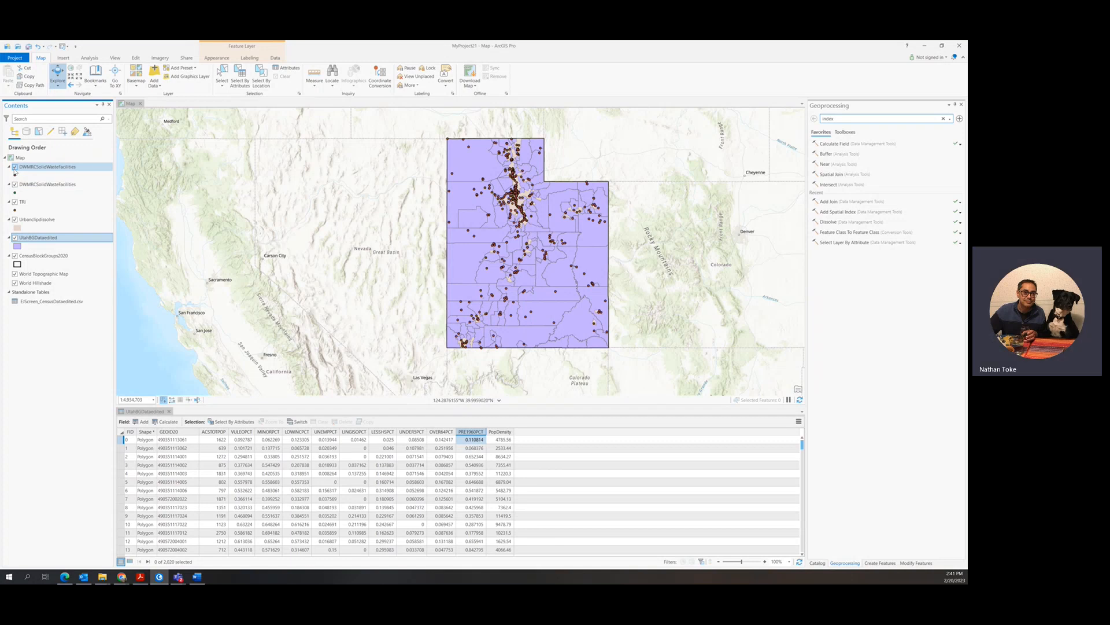
right_click(22, 167)
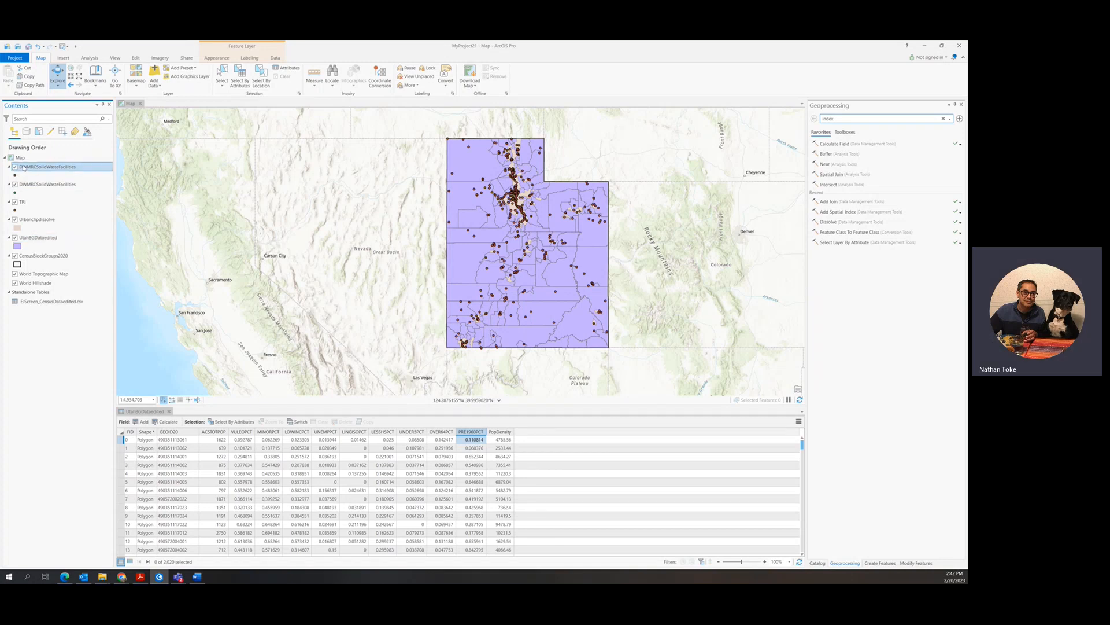
click(42, 179)
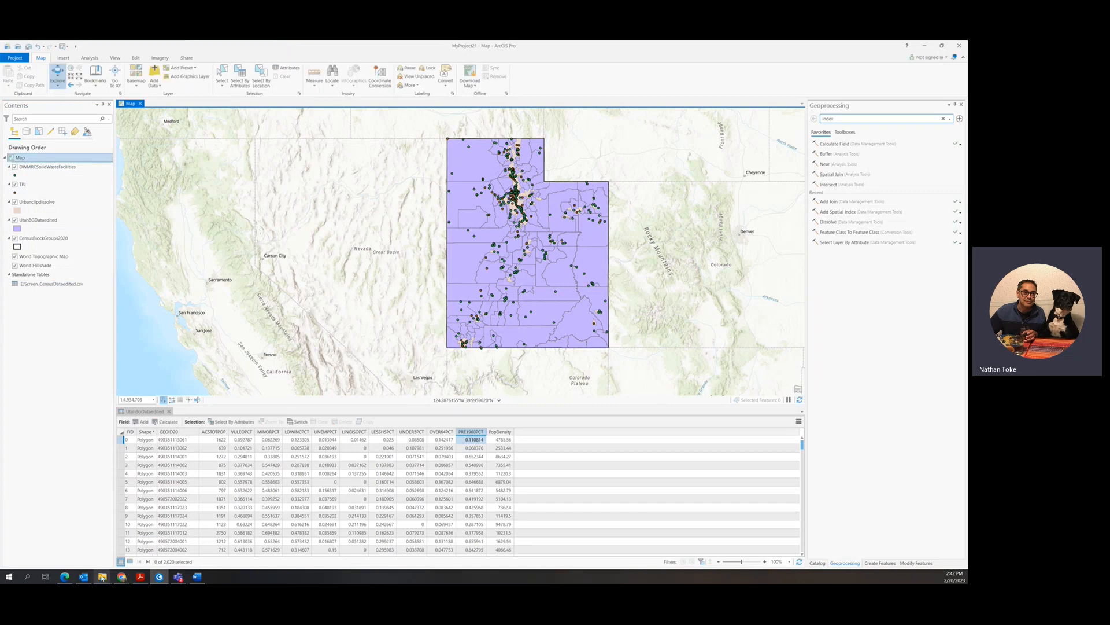
Switch to File Explorer, open the EnvironmentalHazards folder in Lab4share and look through its shapefiles.
mouse_move(102, 577)
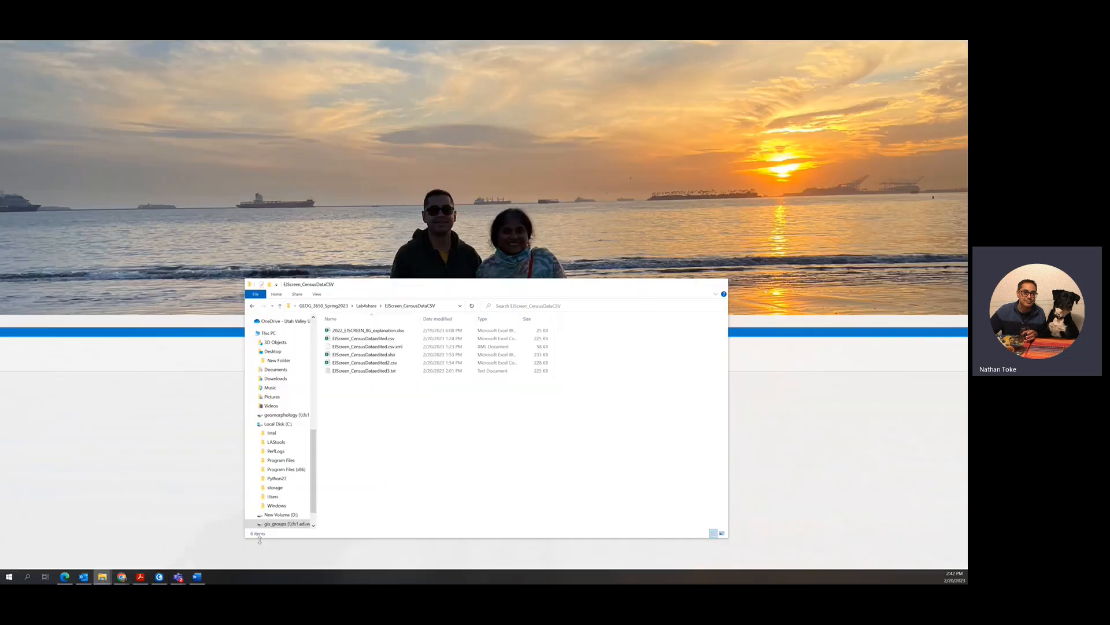
click(286, 543)
click(365, 306)
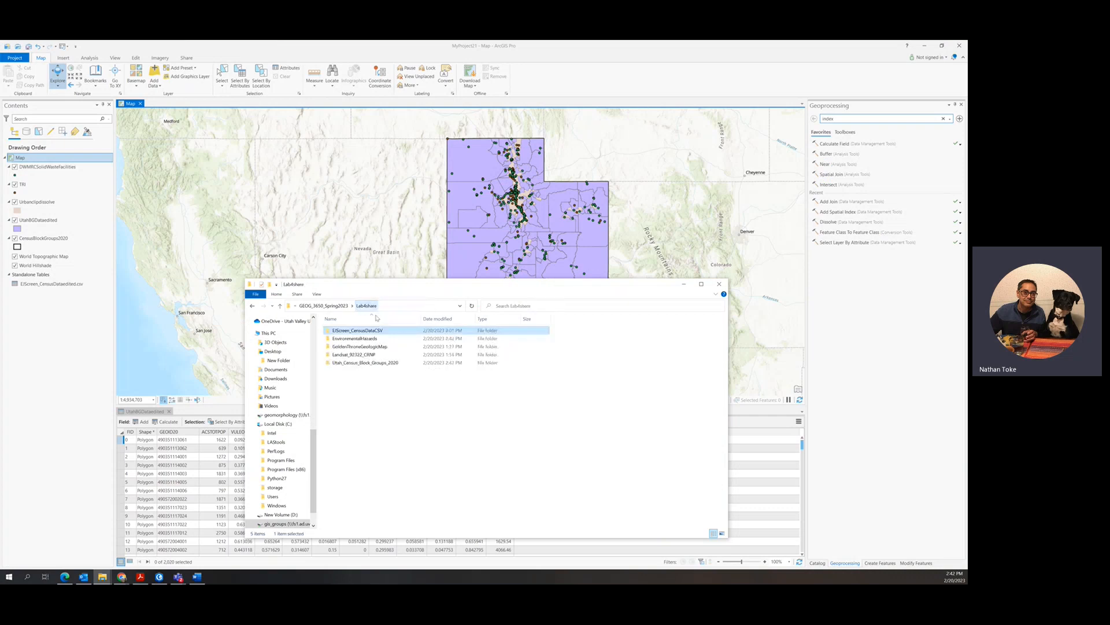
click(366, 340)
double_click(366, 339)
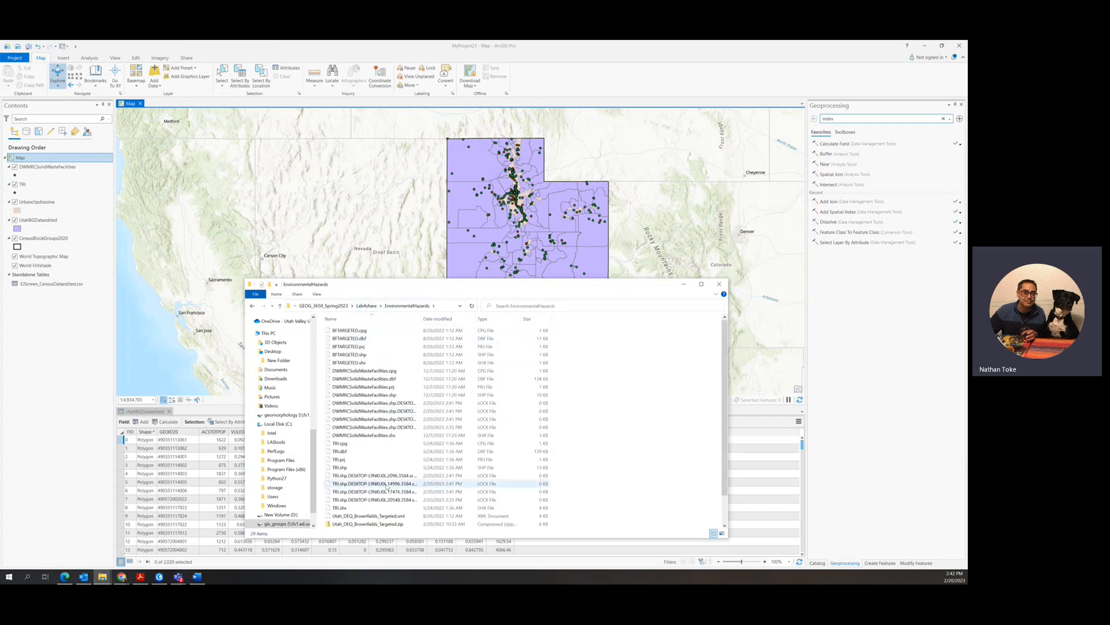
scroll(389, 464, down, 1)
scroll(389, 464, up, 1)
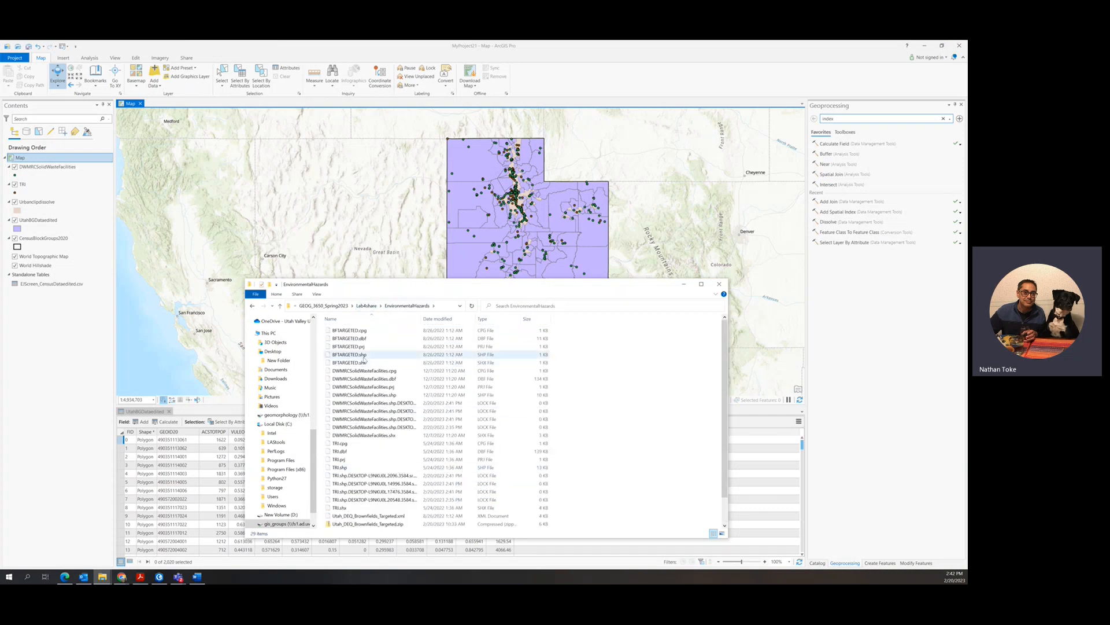
Add the BFTARGETED.shp brownfields shapefile from the EnvironmentalHazards folder to the map and inspect the hazard points across Utah.
drag(361, 355, 53, 181)
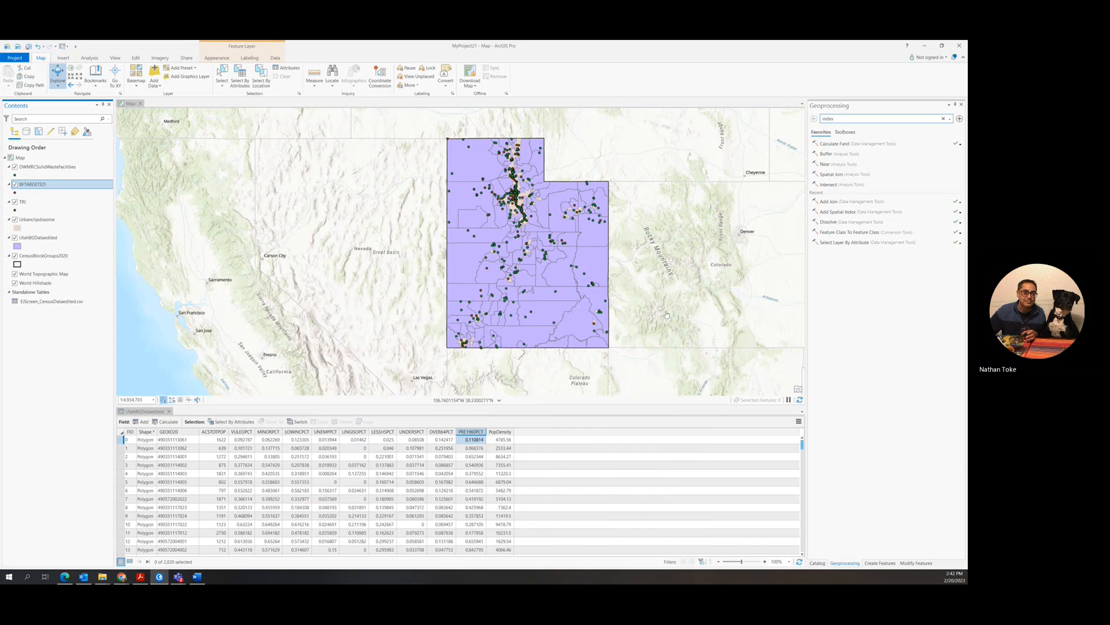
click(684, 284)
scroll(504, 193, up, 5)
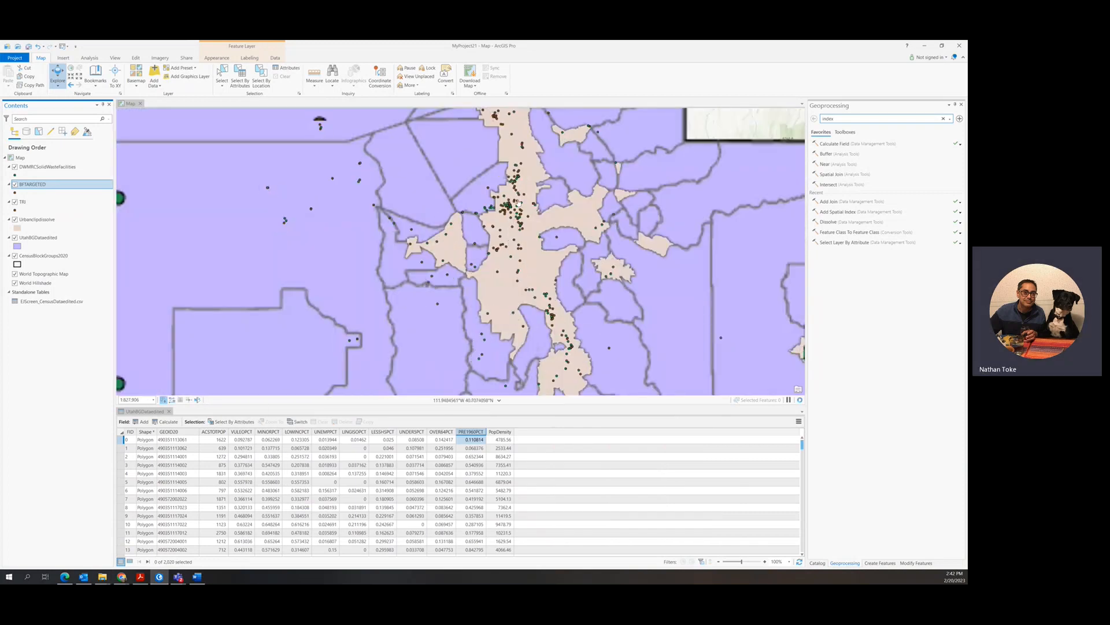
scroll(503, 283, down, 4)
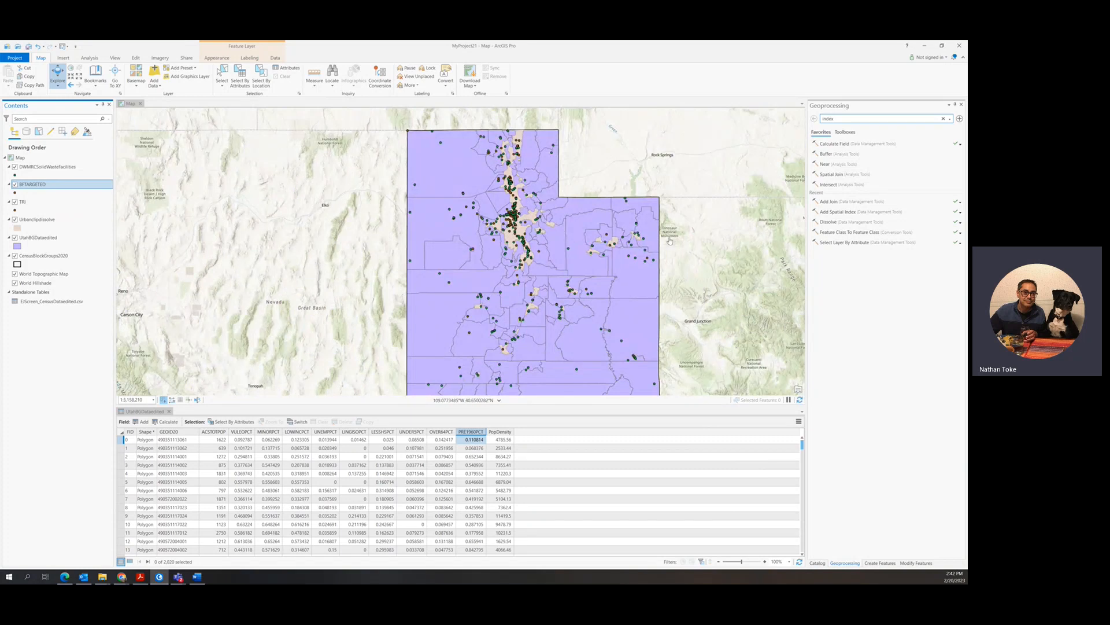
drag(672, 262, 656, 230)
scroll(648, 237, down, 2)
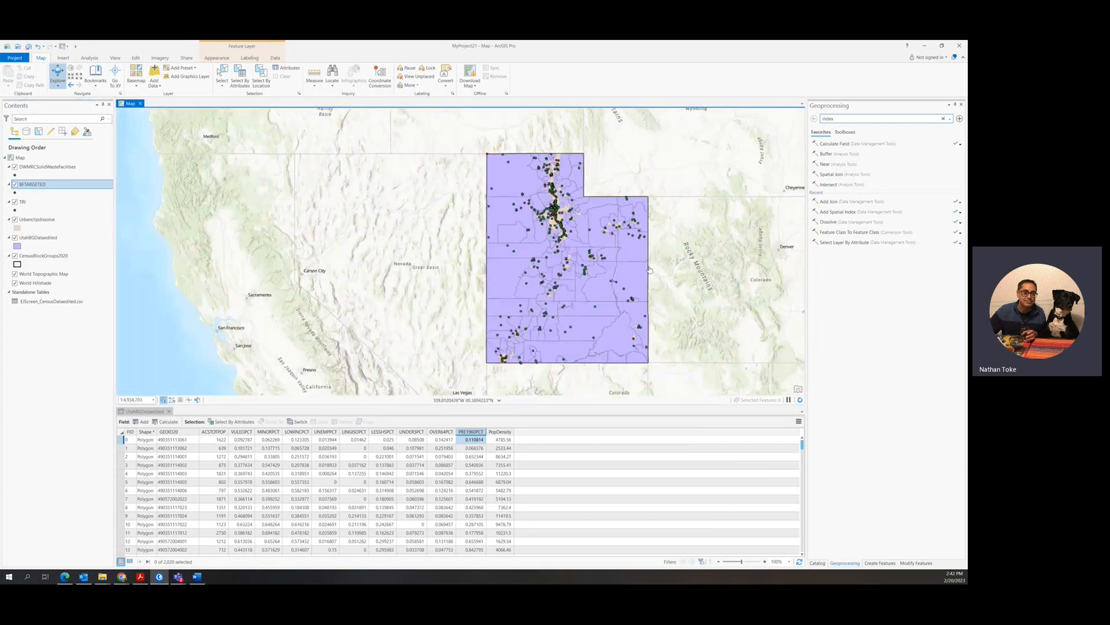
scroll(649, 270, down, 1)
Switch to the Lab 4 instructions in Word and arrange the document side by side with ArcGIS Pro.
click(196, 577)
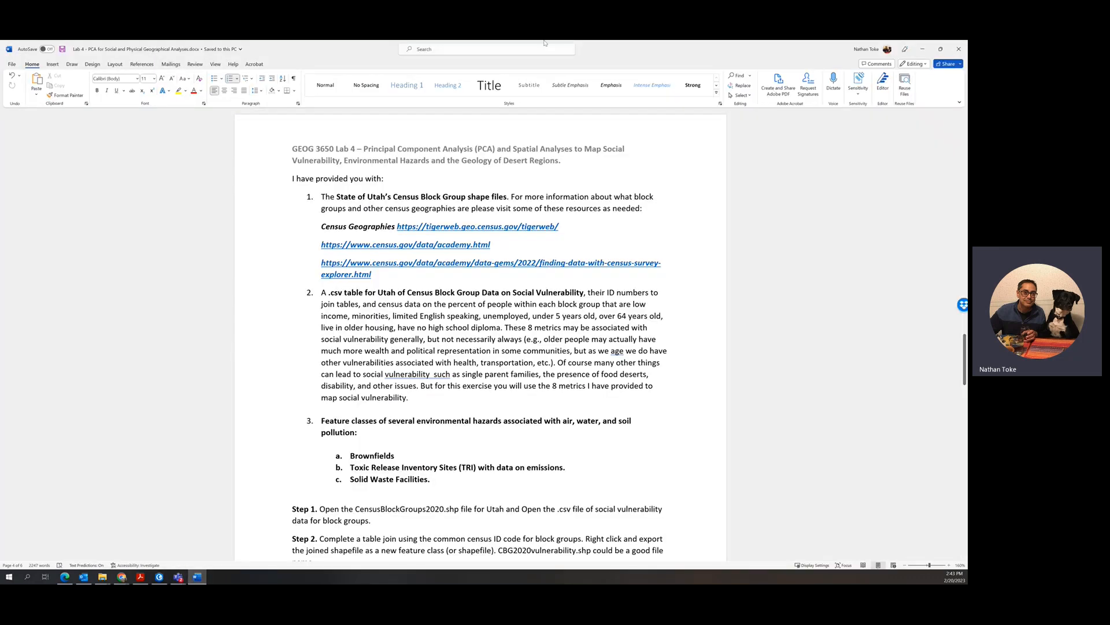
drag(608, 54, 1, 237)
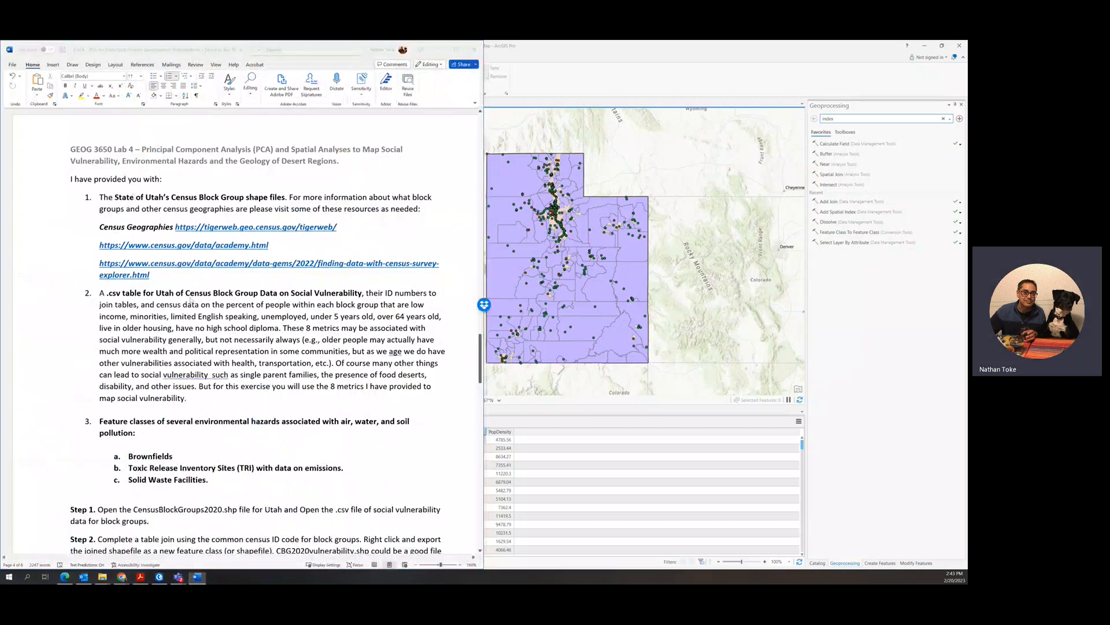
click(582, 165)
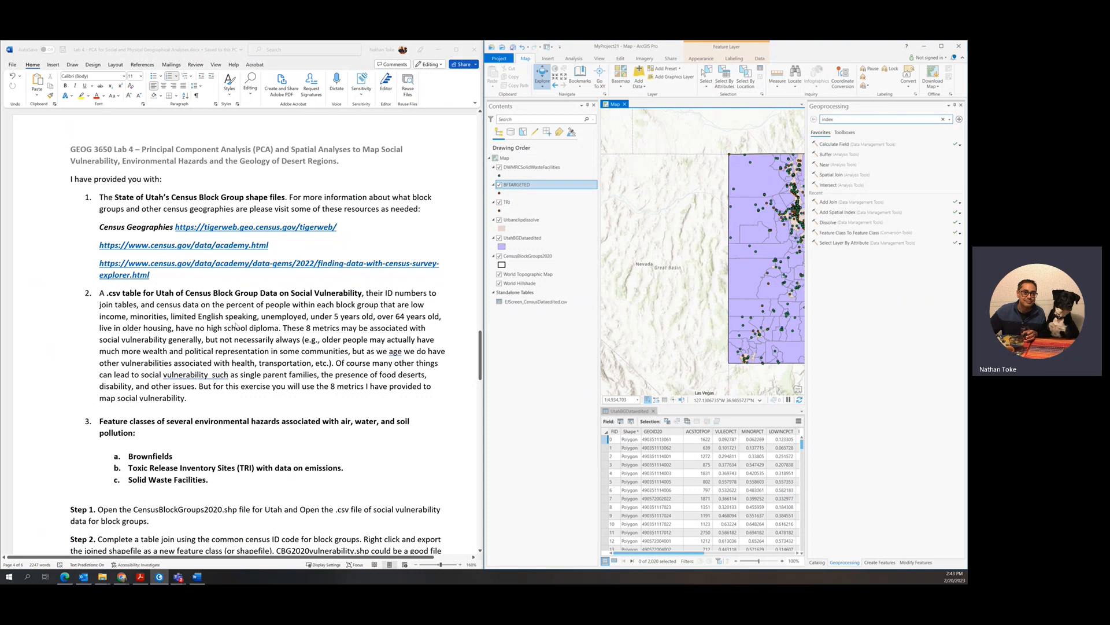
scroll(204, 354, down, 2)
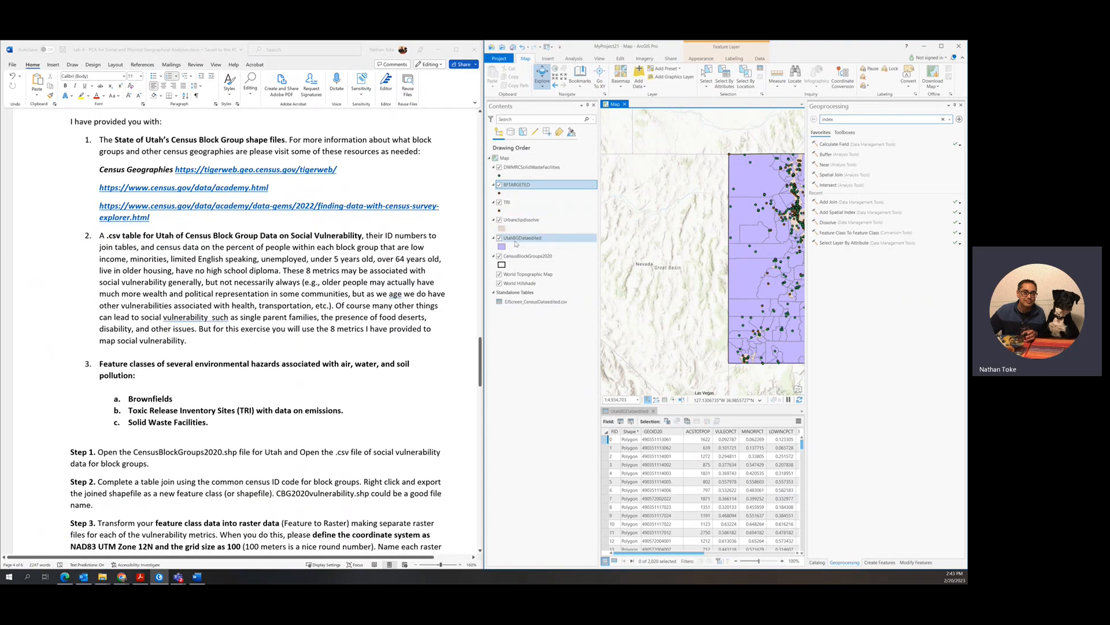
Close the Geoprocessing pane, narrow the Create Features pane and centre Utah in the widened map view.
click(961, 105)
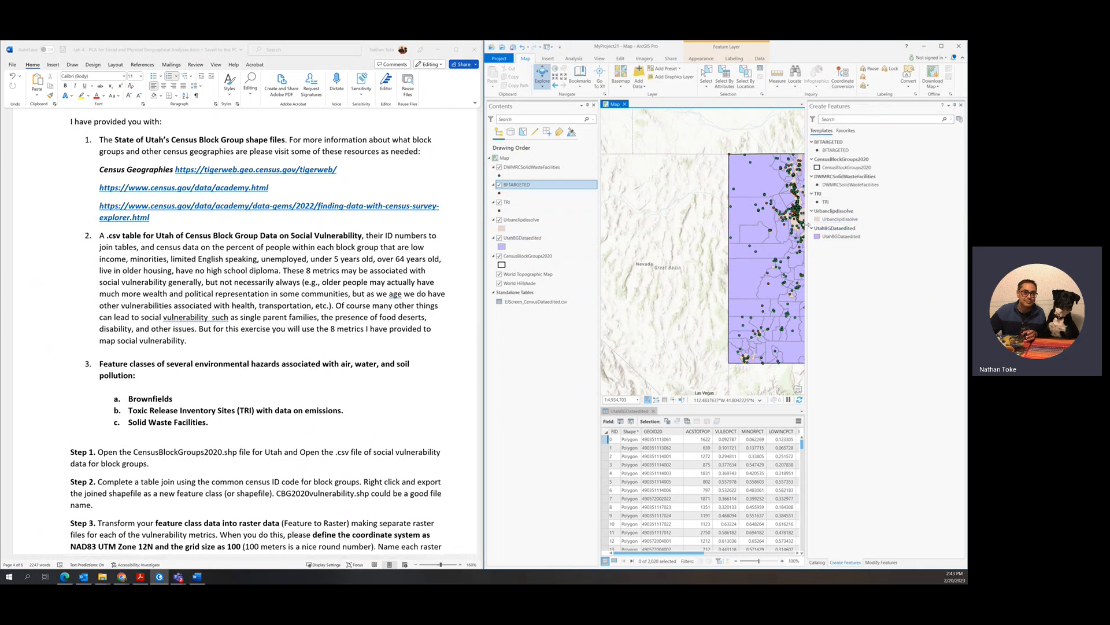
drag(809, 223, 864, 225)
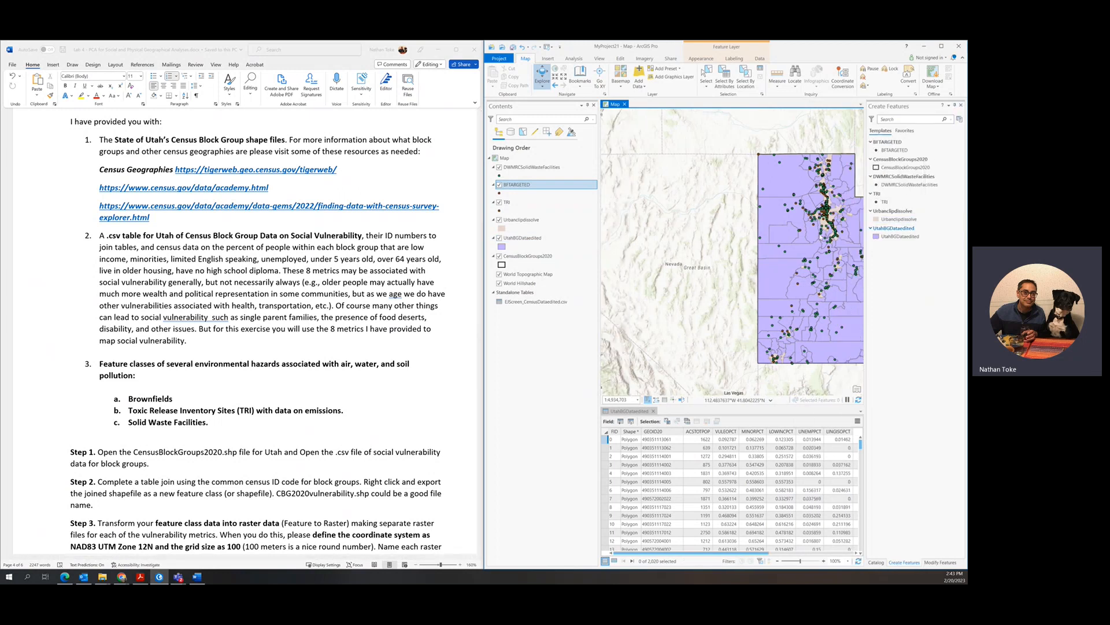
click(539, 81)
drag(697, 199, 598, 199)
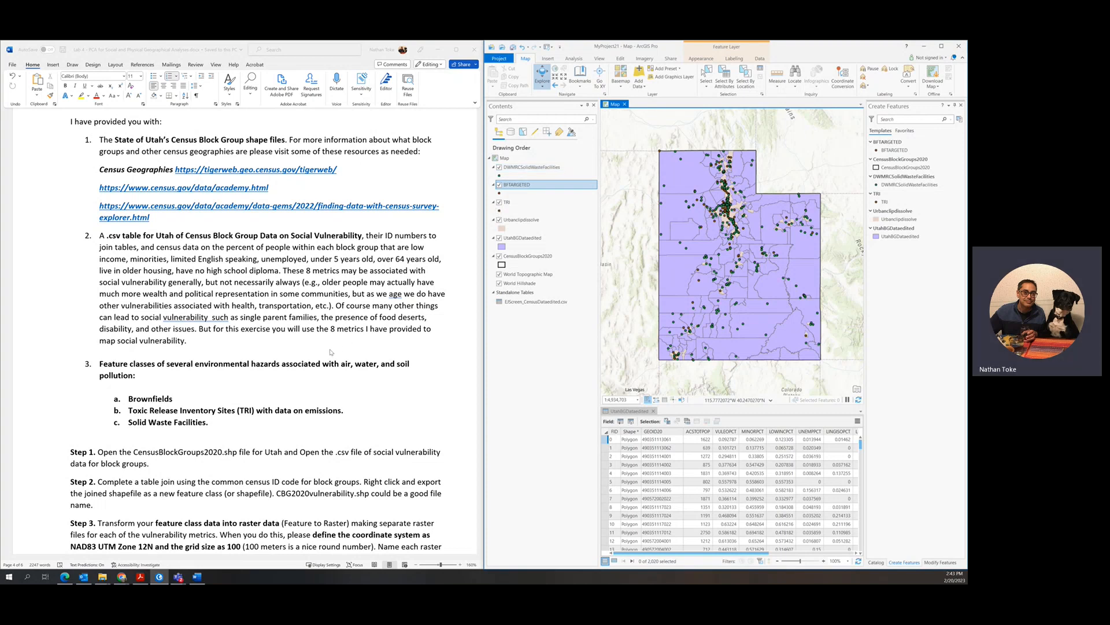
Read Step 3 of the lab instructions and find the Feature to Raster conversion tool among the geoprocessing tools.
scroll(331, 351, down, 5)
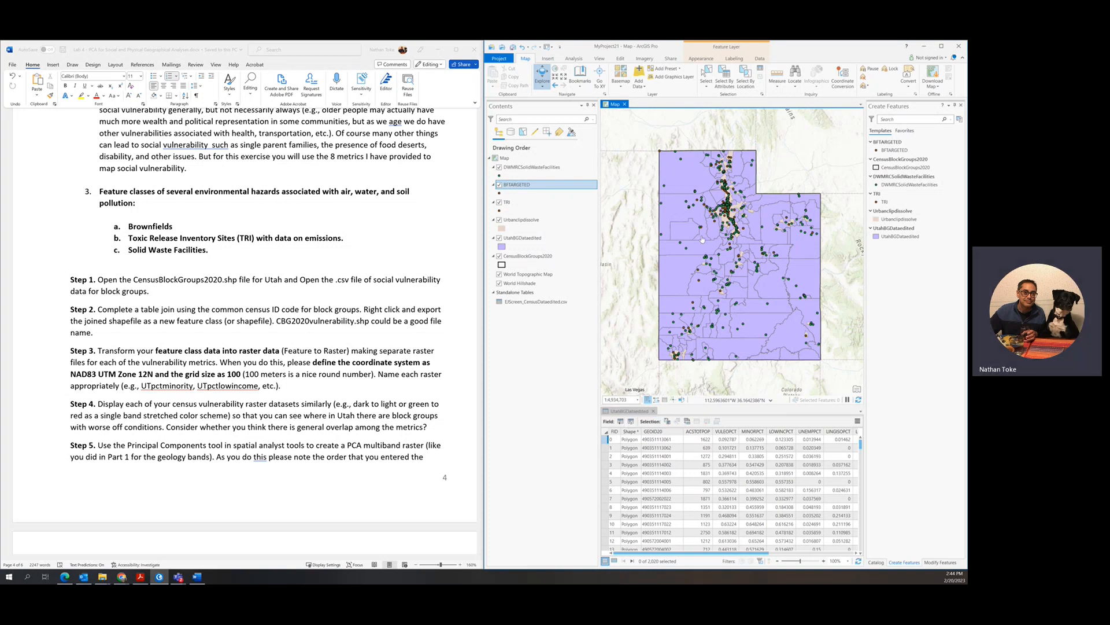
click(574, 58)
click(571, 75)
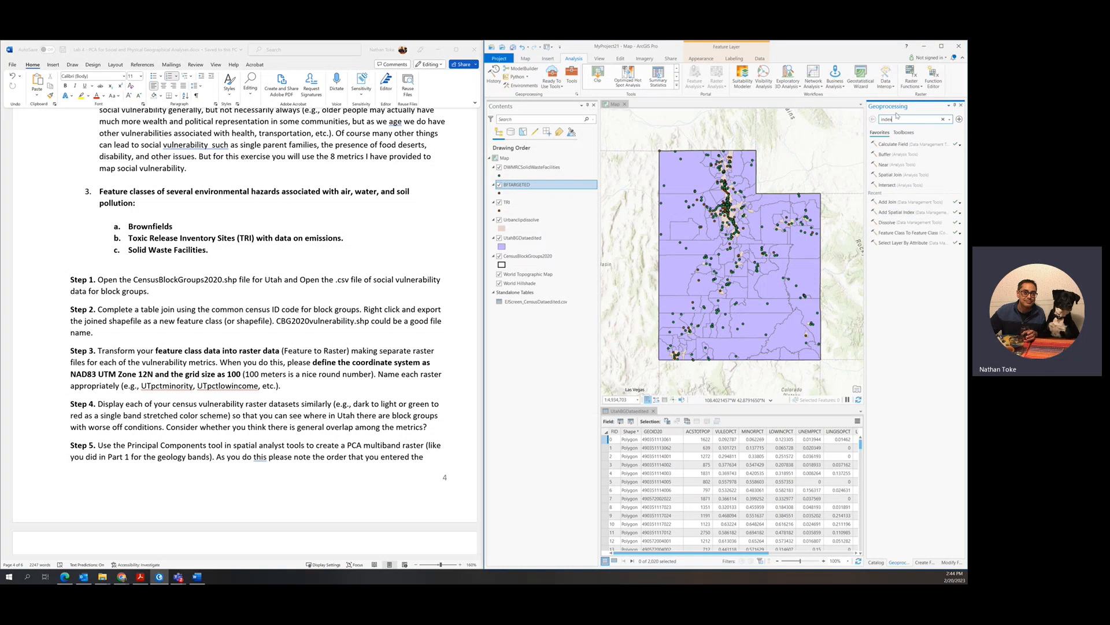
drag(894, 119, 840, 115)
text(feature to raster)
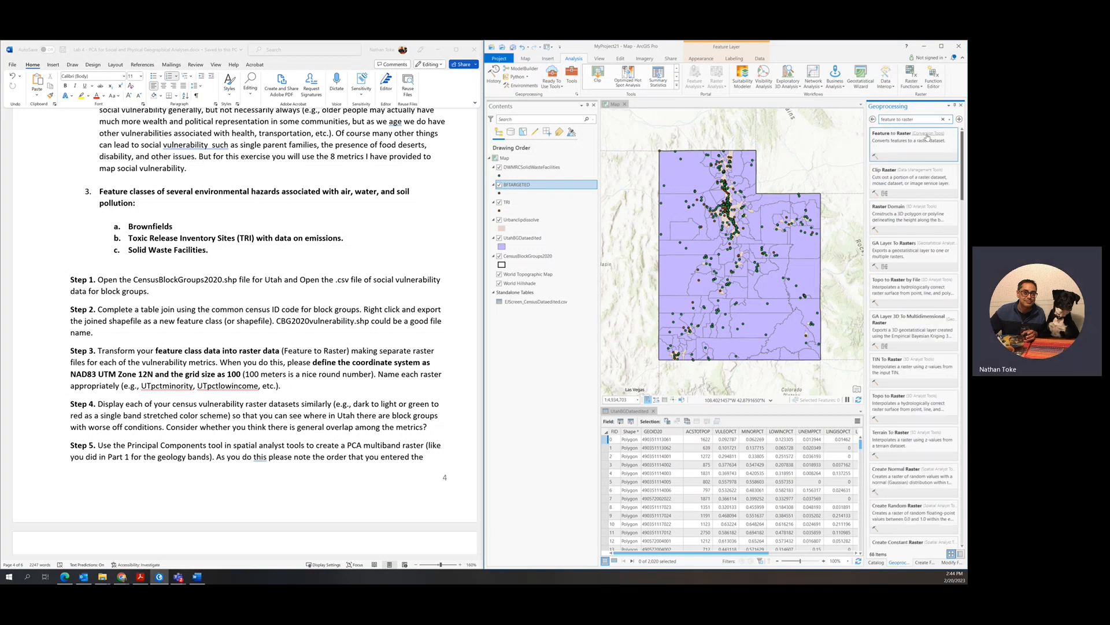
click(927, 137)
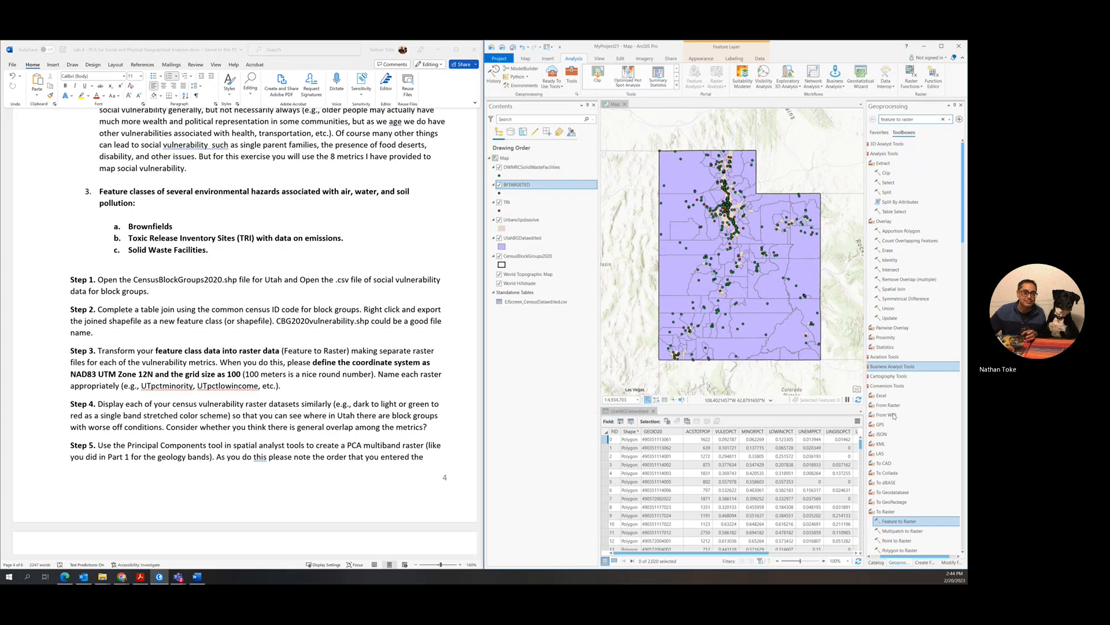
Set up a temporary batch version of Feature to Raster with Field as the batch parameter, and widen the Geoprocessing pane.
right_click(900, 522)
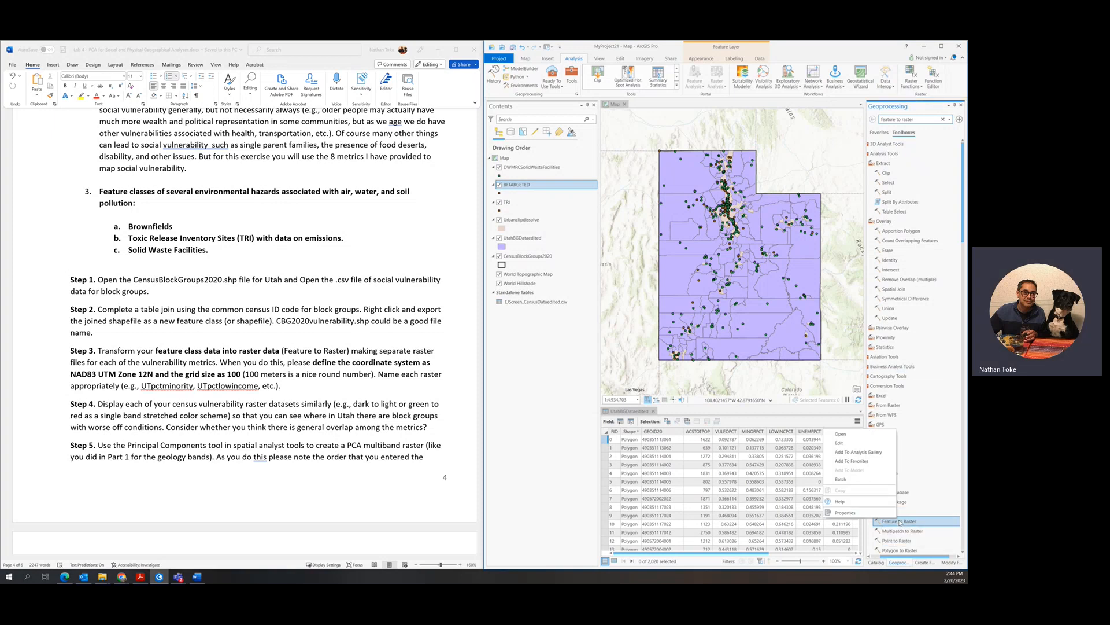
click(844, 480)
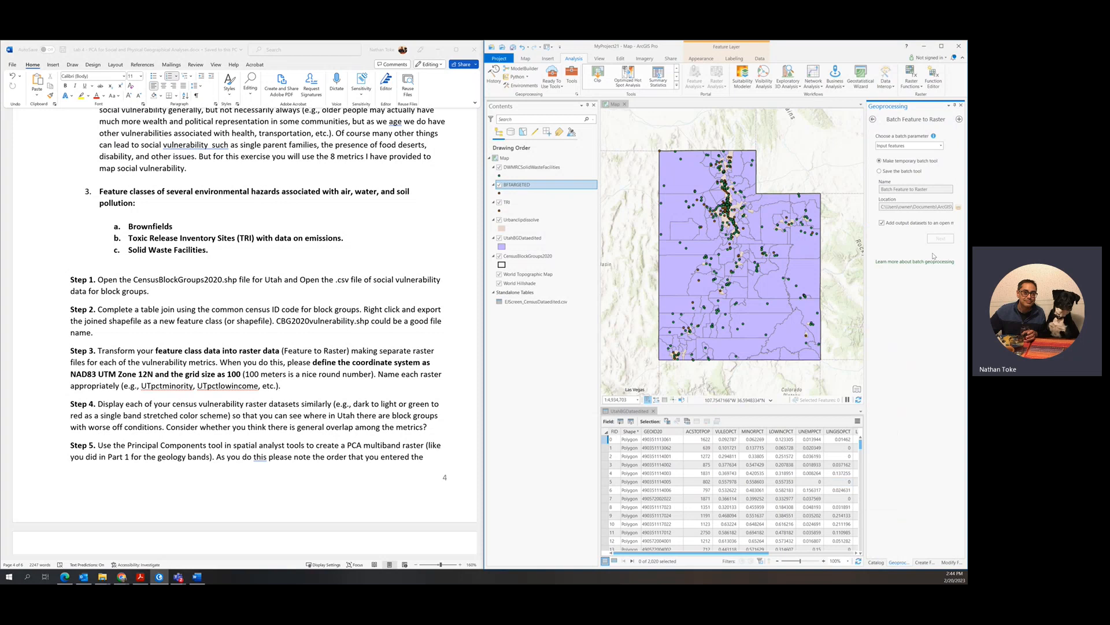
drag(867, 249, 803, 249)
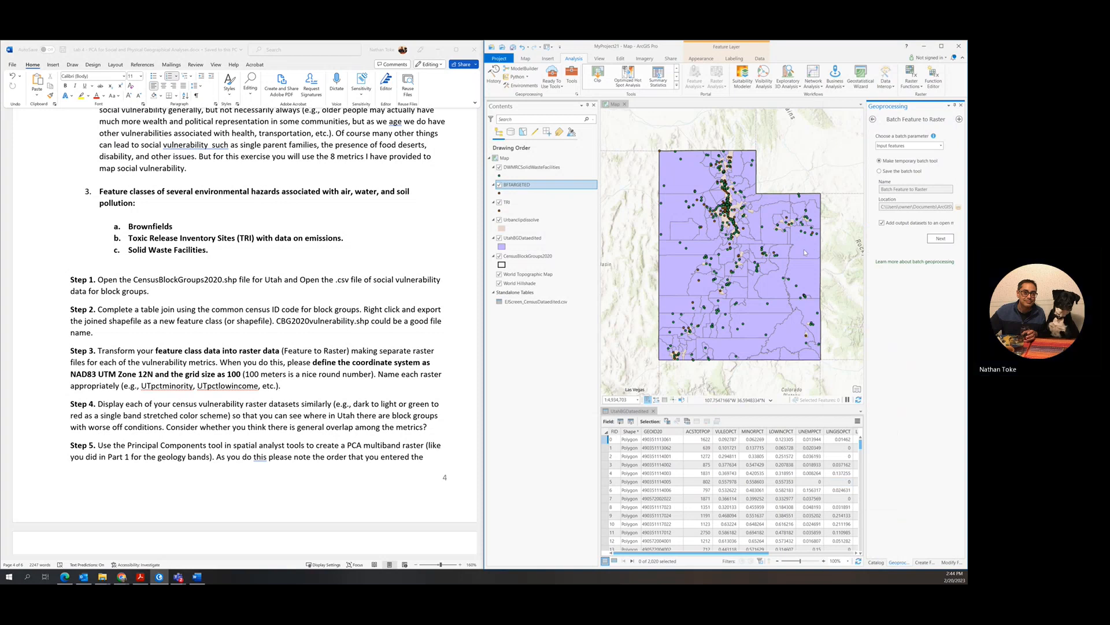
click(871, 146)
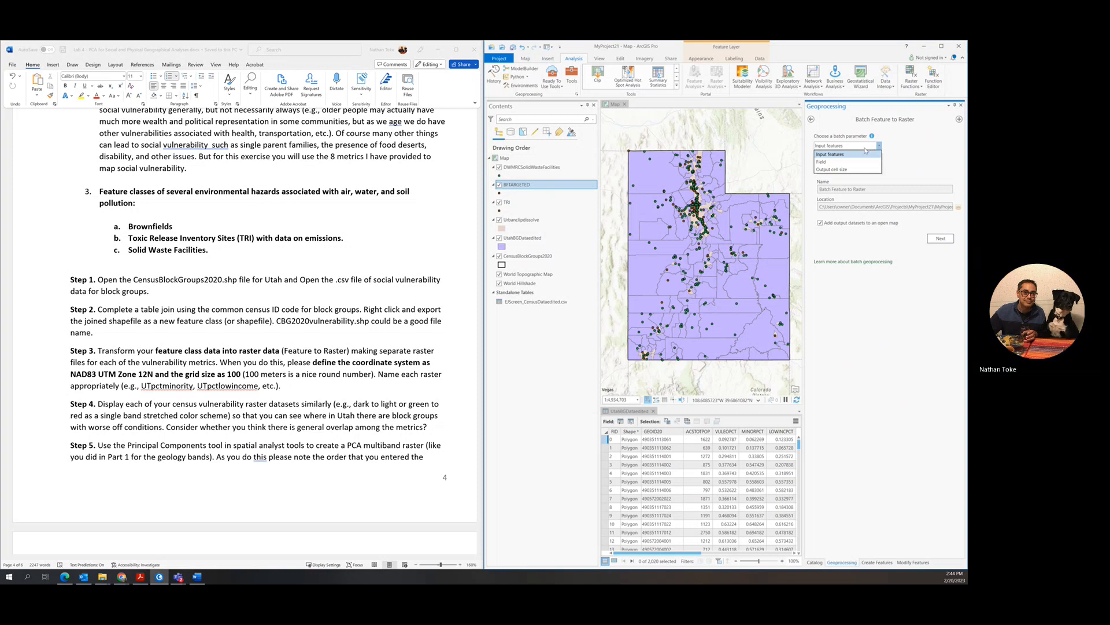
click(831, 163)
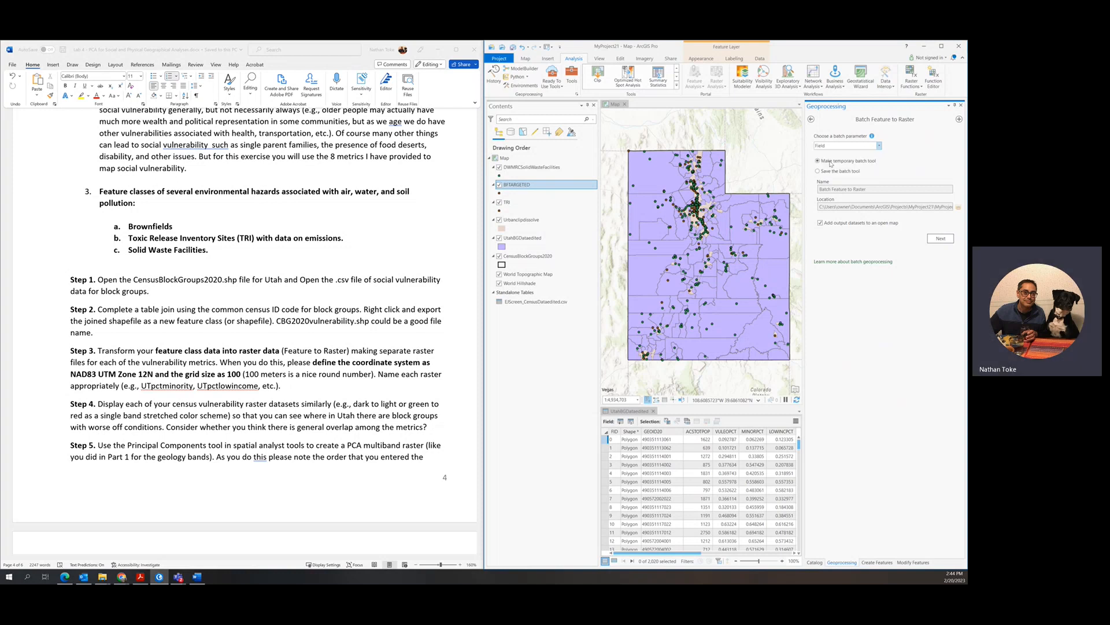
click(943, 239)
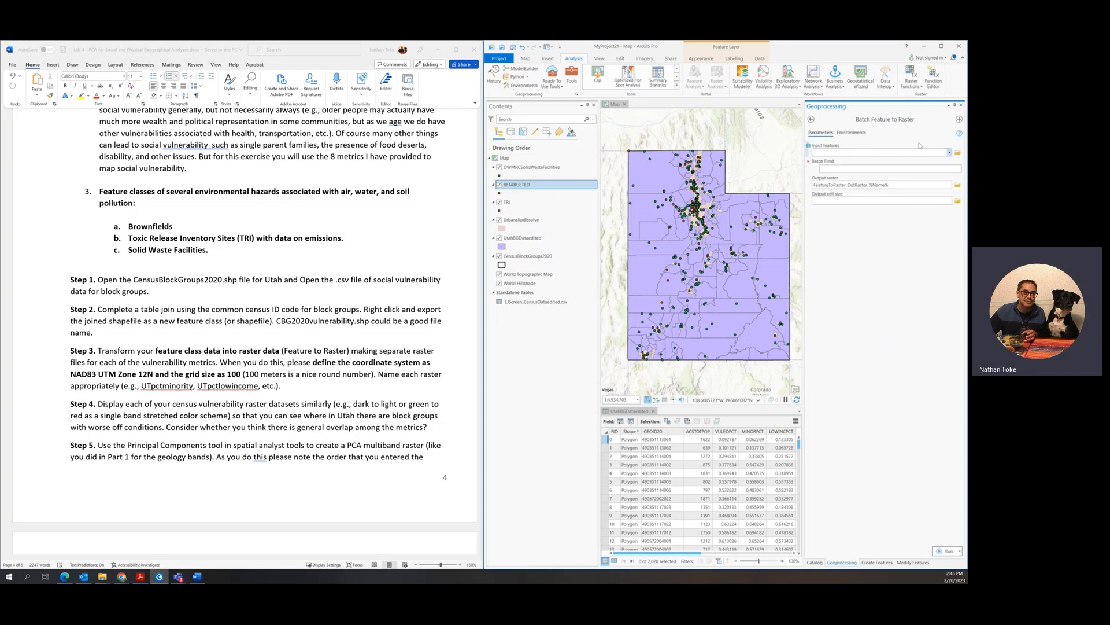
Use UtahBGDataedited as the input features and add MINORPCT, LOWINCPCT, UNEMPPCT and LINGISOPCT as batch fields.
click(948, 152)
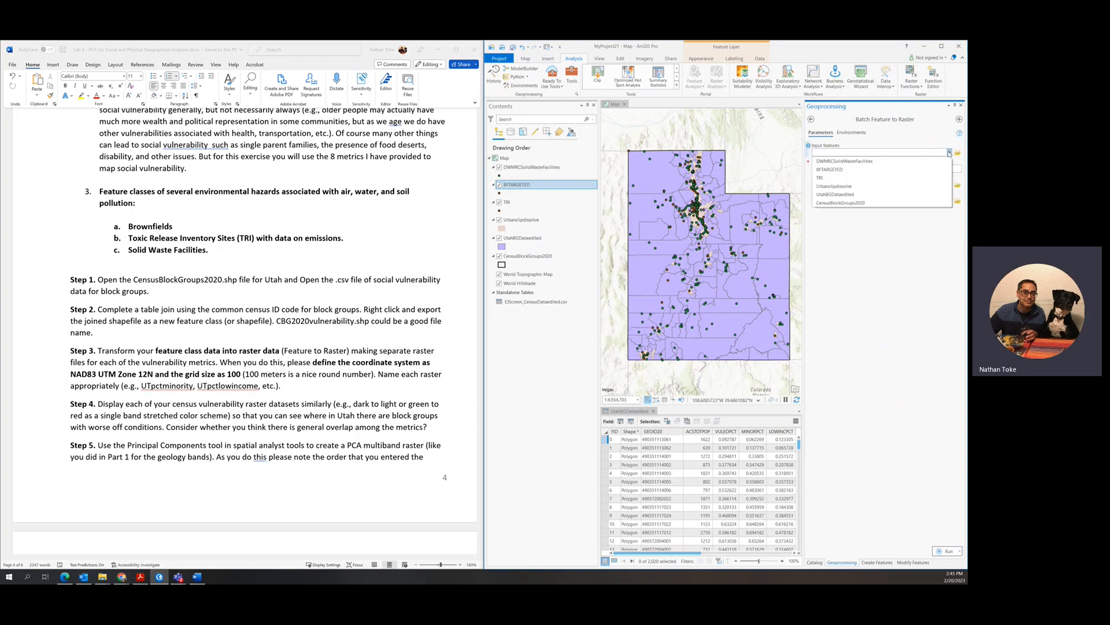
click(839, 196)
click(959, 170)
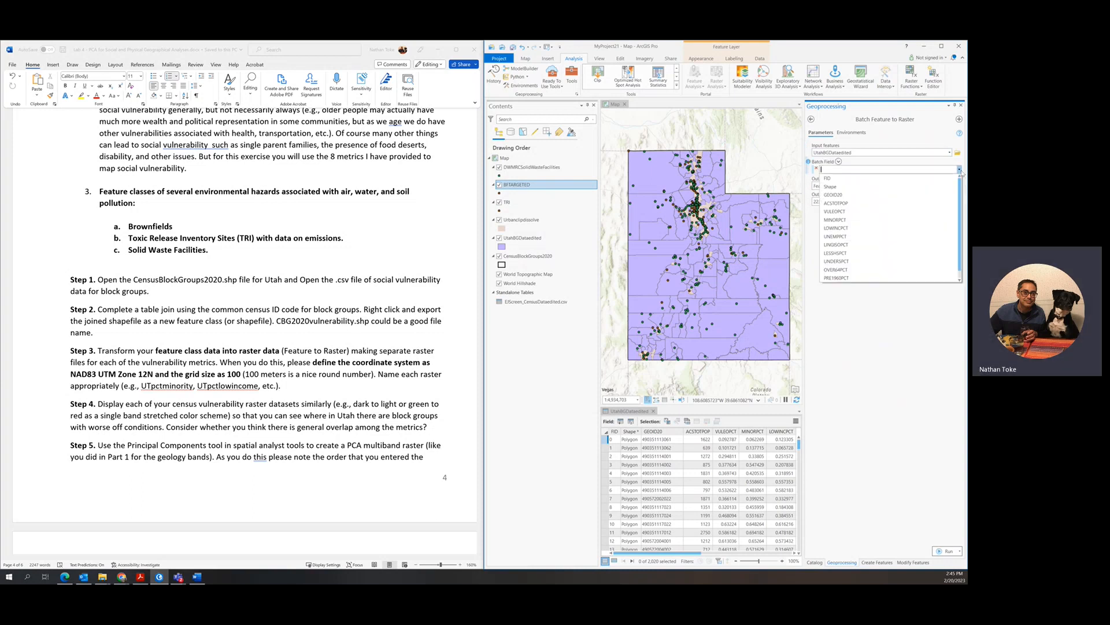
click(851, 221)
click(960, 178)
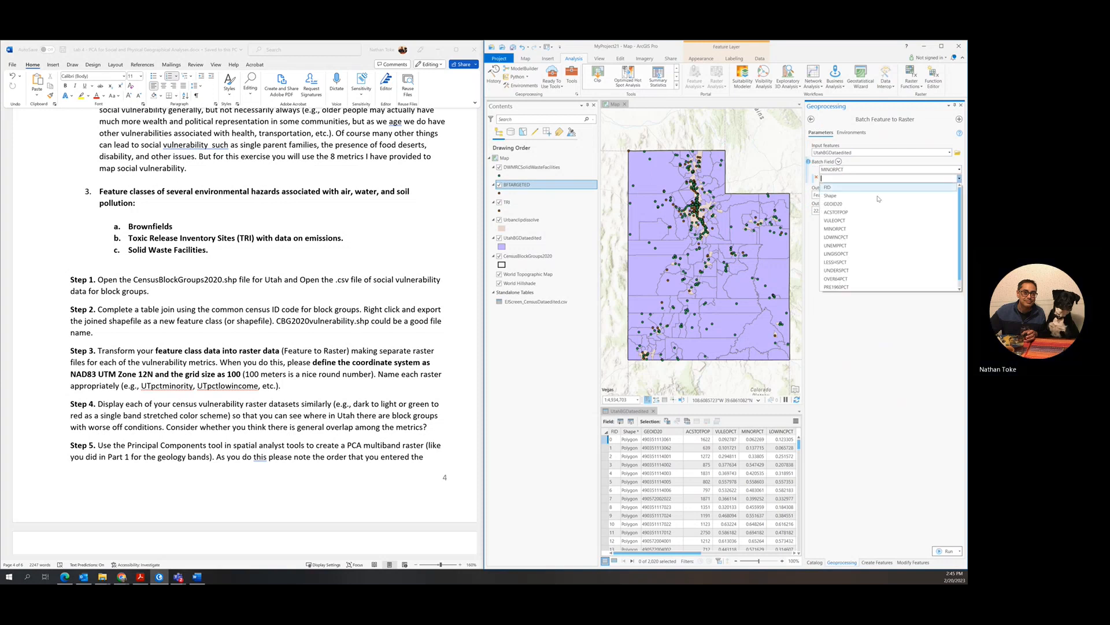
click(839, 237)
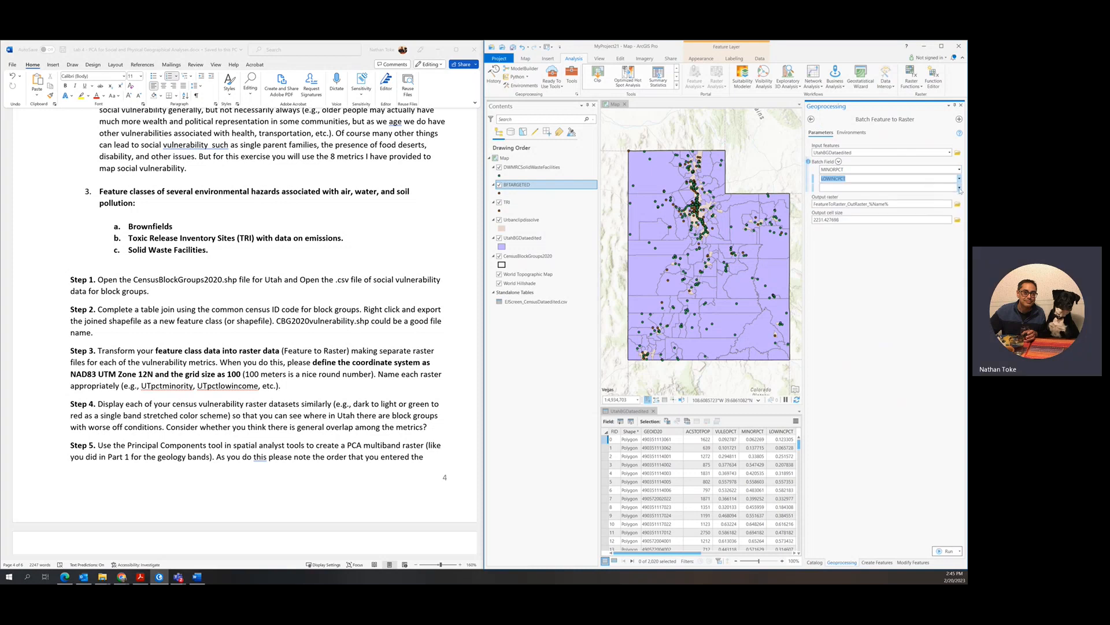
click(960, 187)
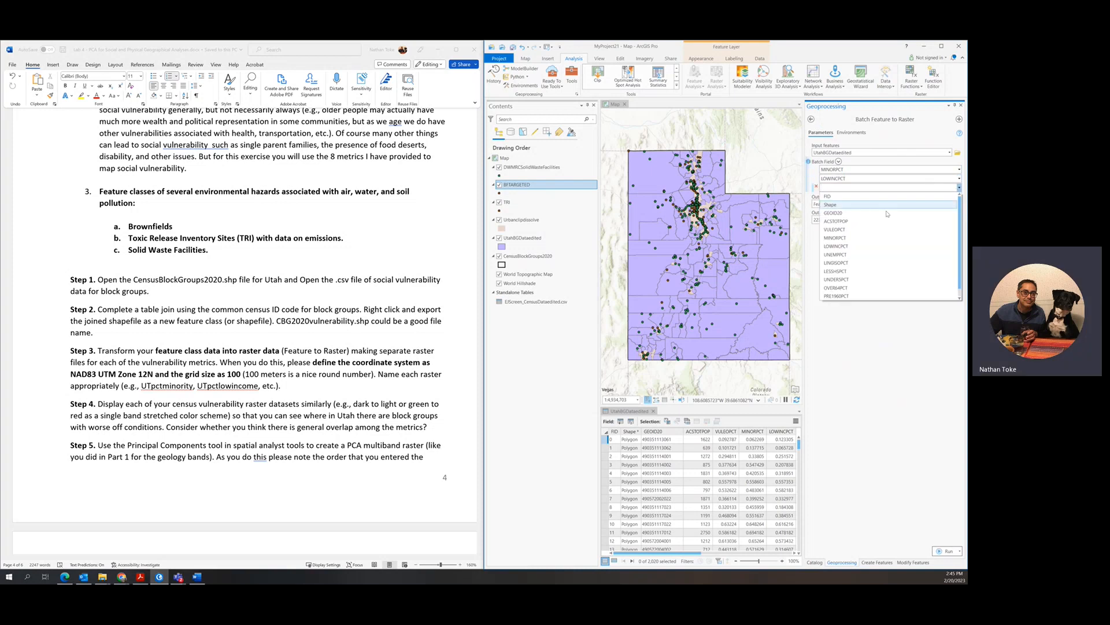
click(836, 254)
click(960, 197)
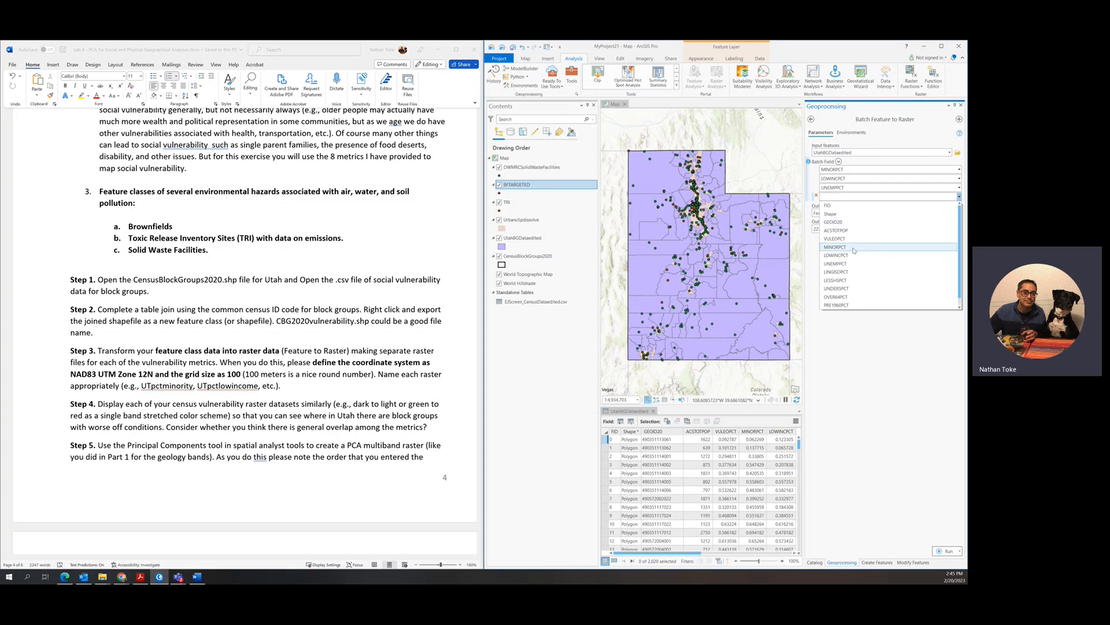
click(841, 273)
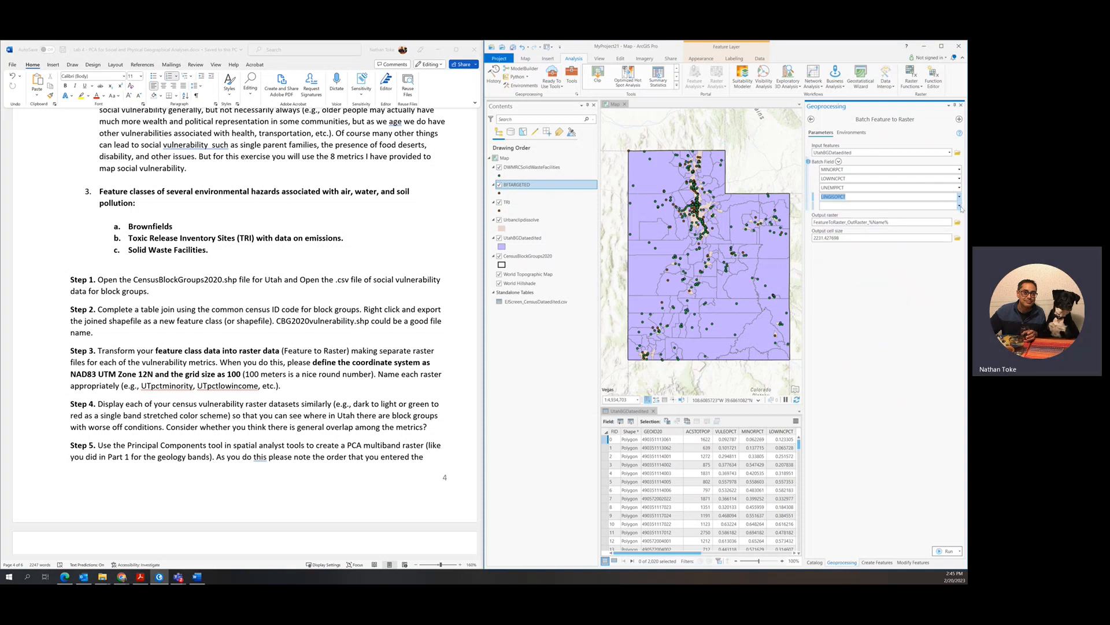
Add LESSHSPCT, UNDER5PCT, OVER64PCT and PRE1960PCT to the batch fields for the raster conversion.
click(960, 205)
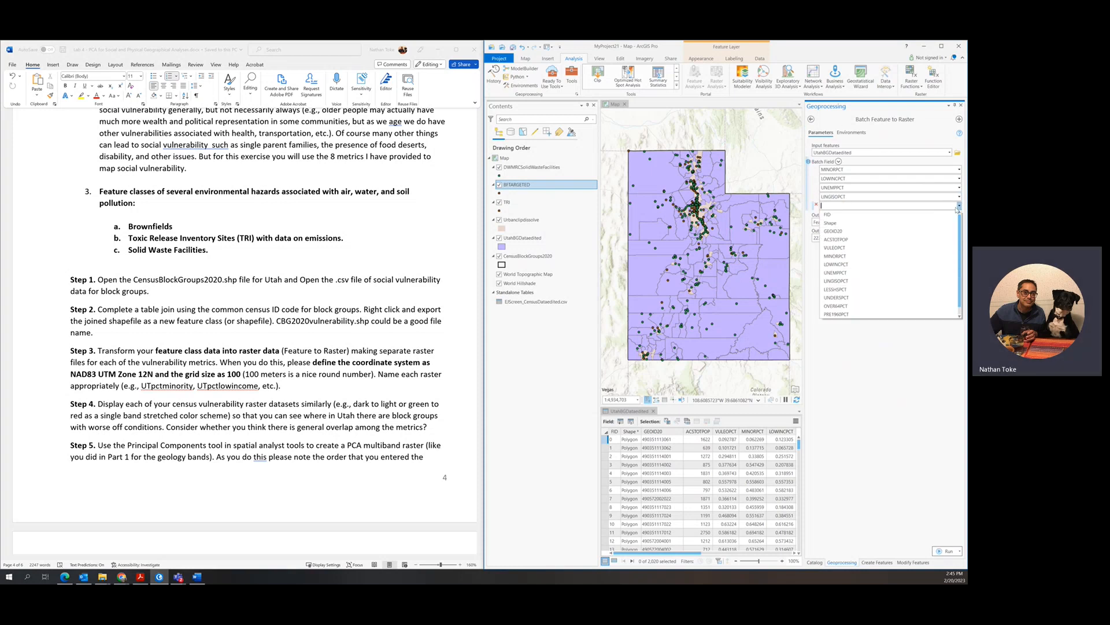
click(841, 290)
click(959, 215)
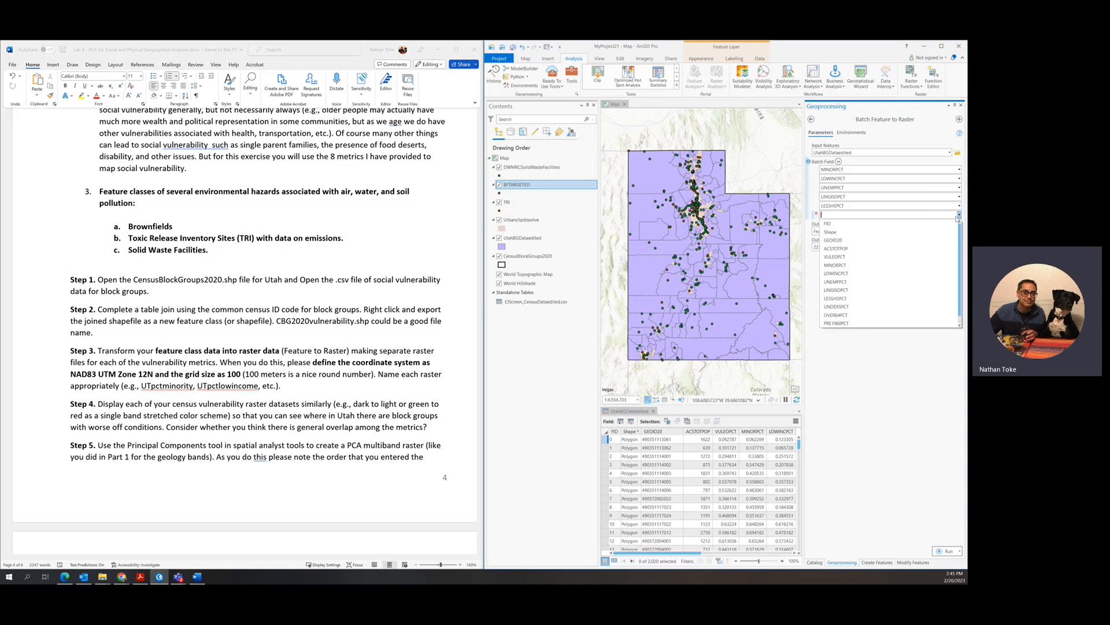
click(835, 307)
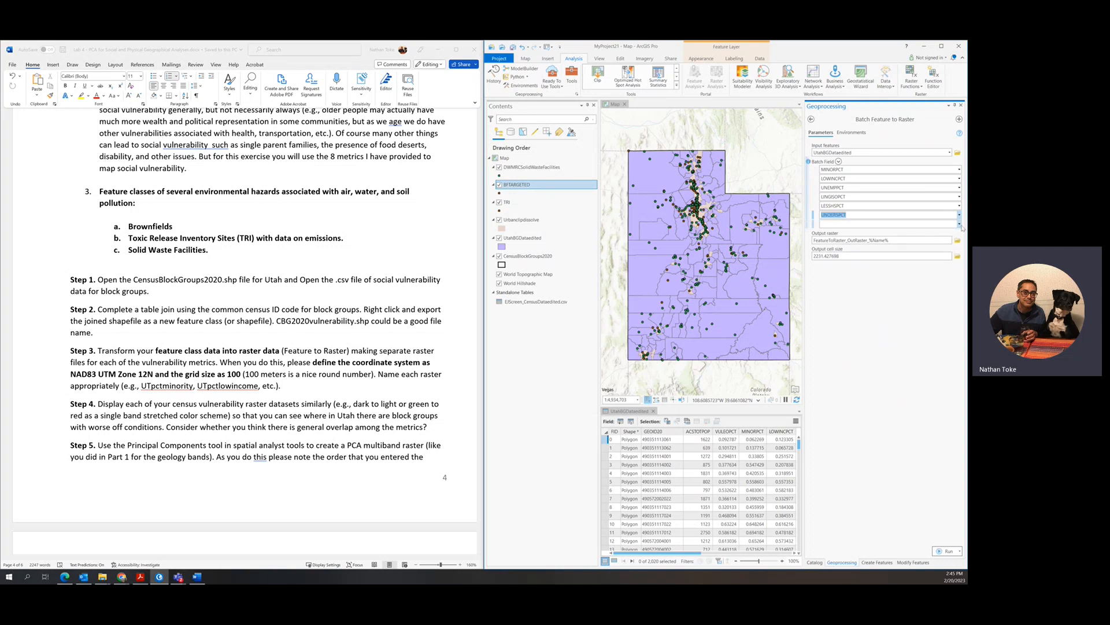
click(960, 225)
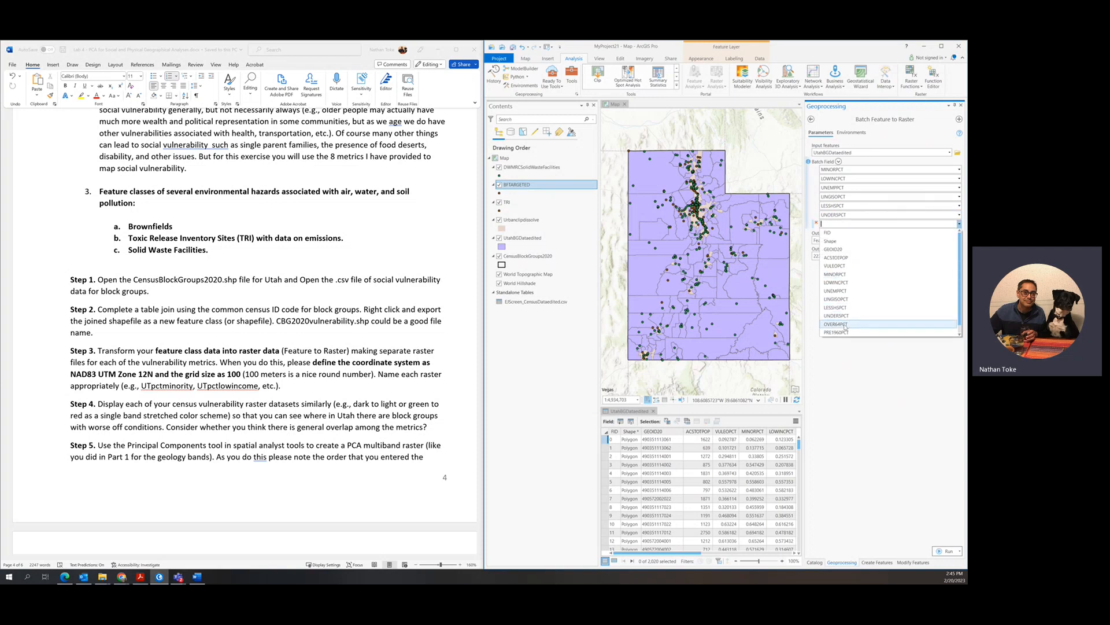
click(867, 321)
click(960, 232)
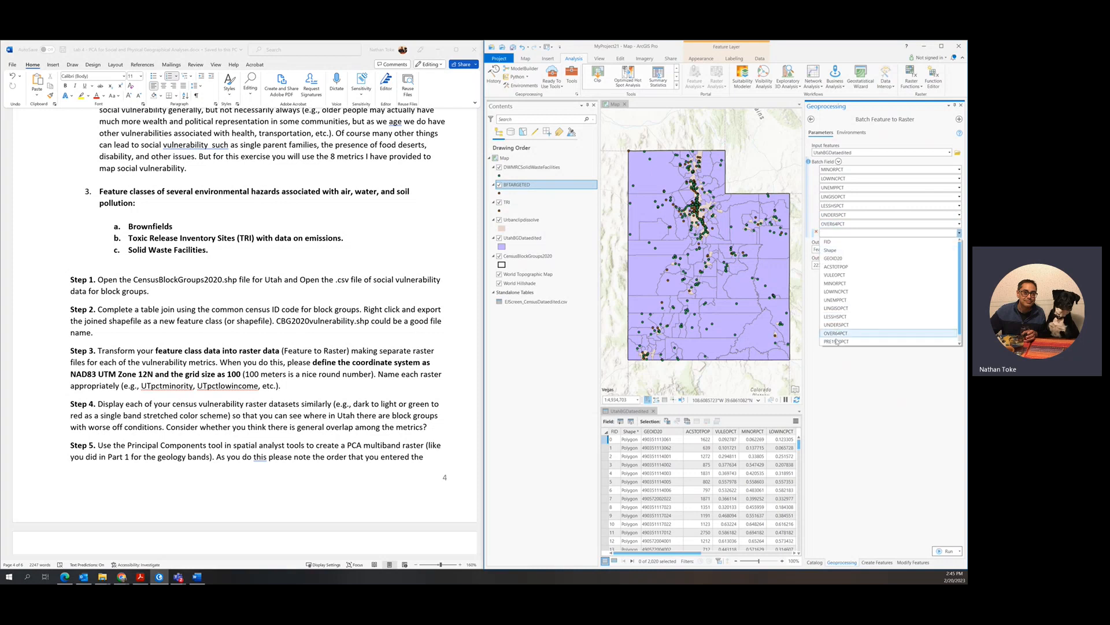
click(837, 342)
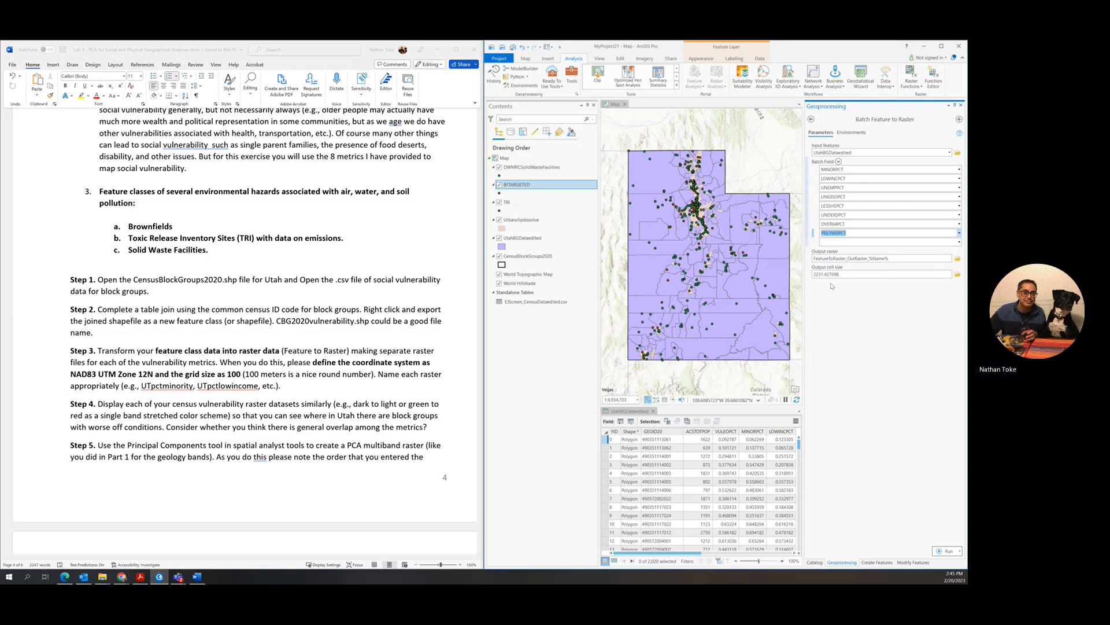
Name the batch output rasters raster%Name% in the project geodatabase and show the tool's environment settings.
click(868, 259)
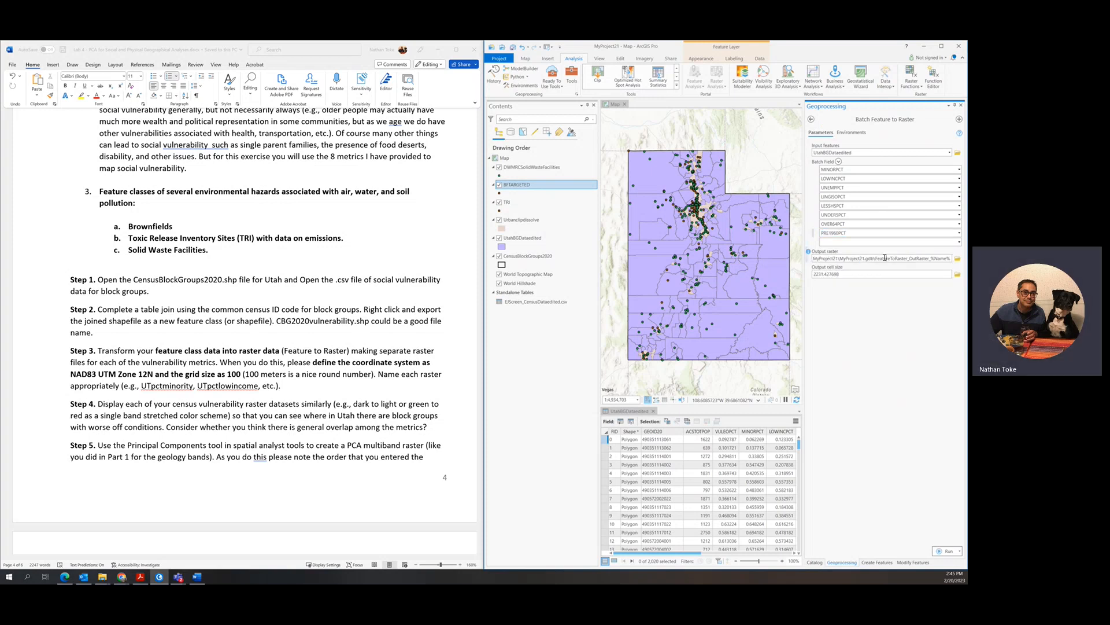
drag(877, 258, 932, 258)
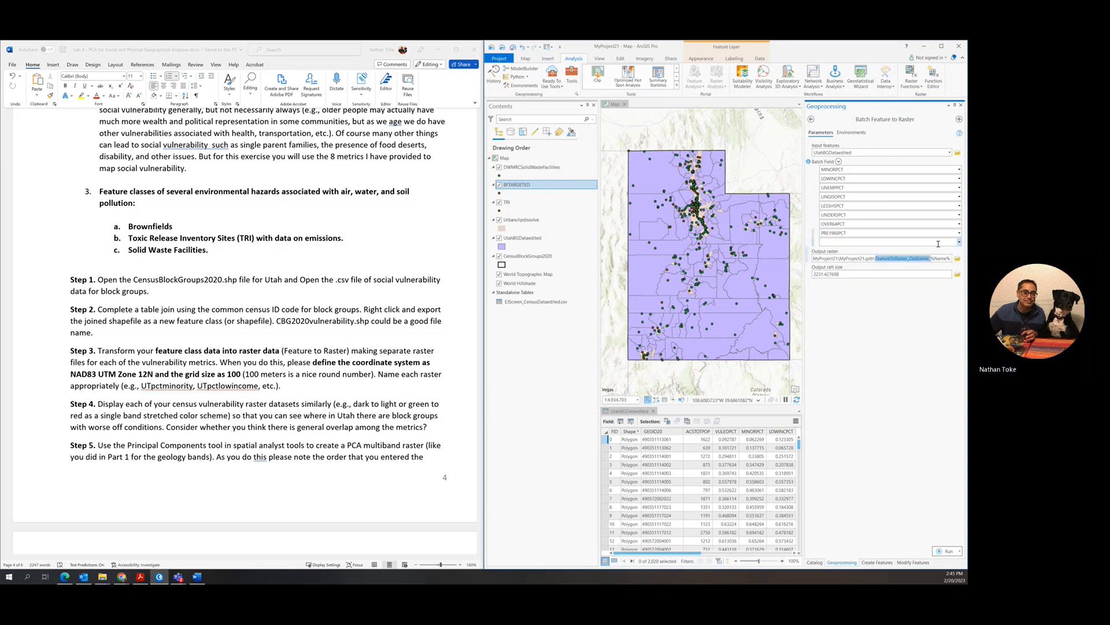
text(ra)
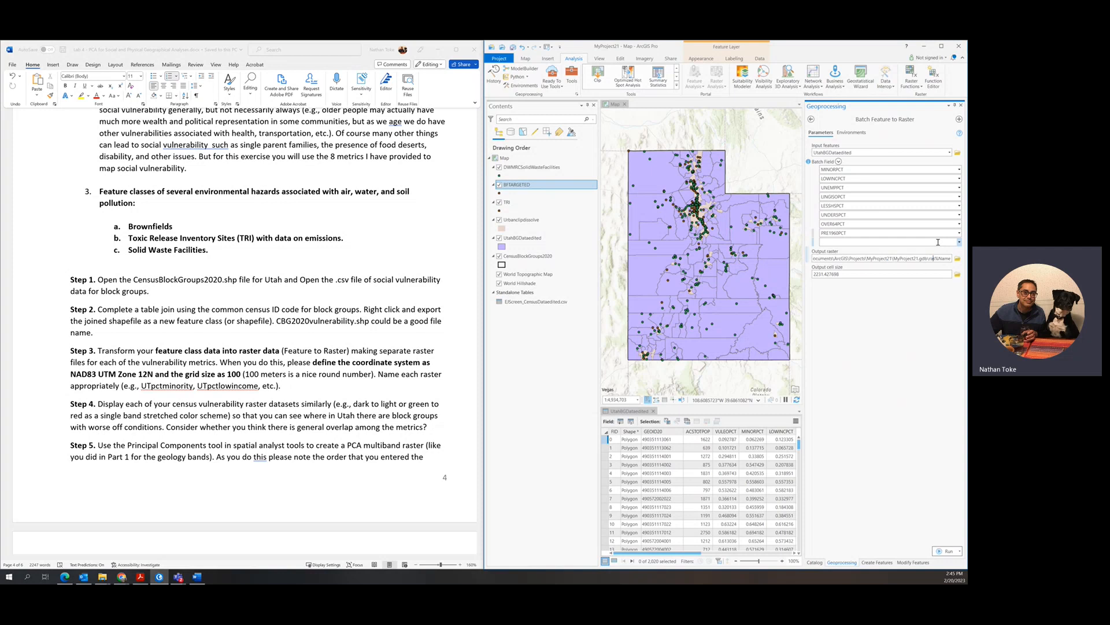
text(ster)
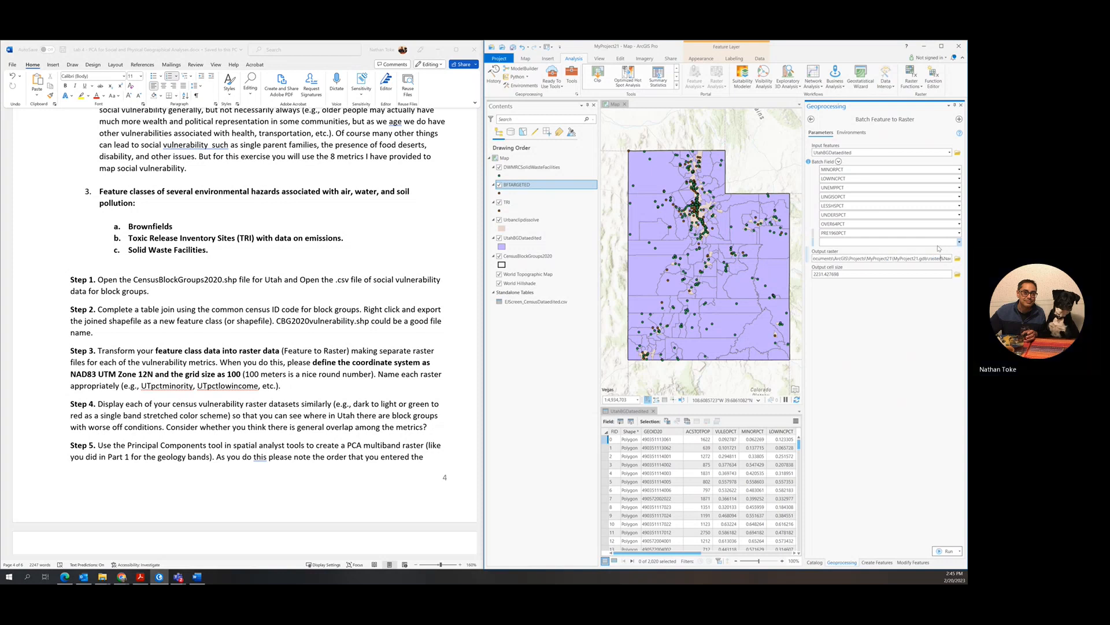
double_click(943, 259)
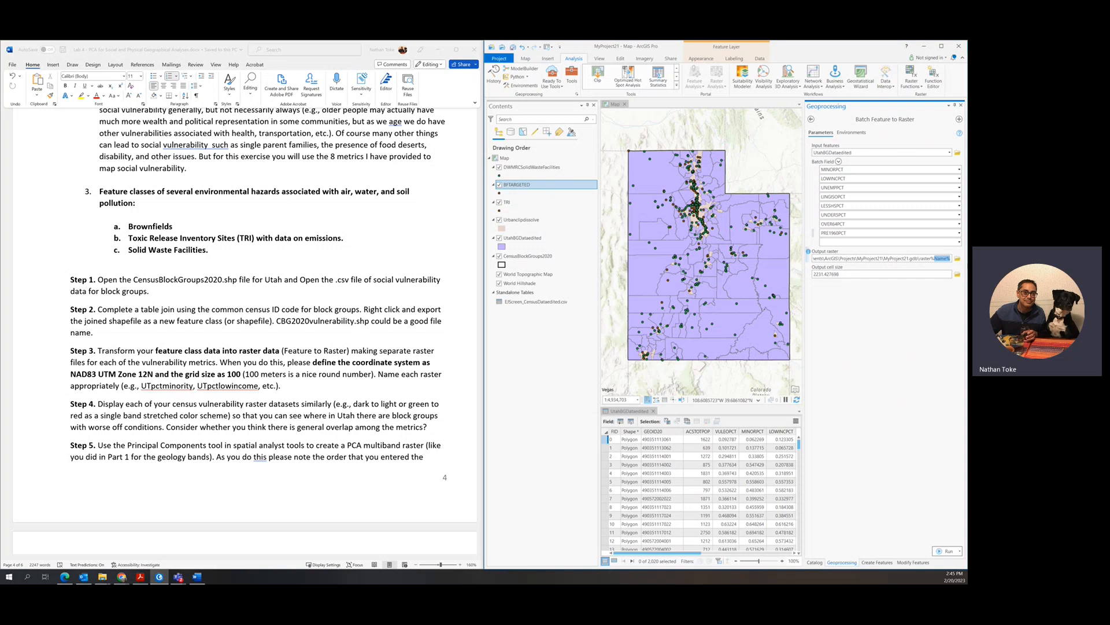
click(943, 259)
click(860, 135)
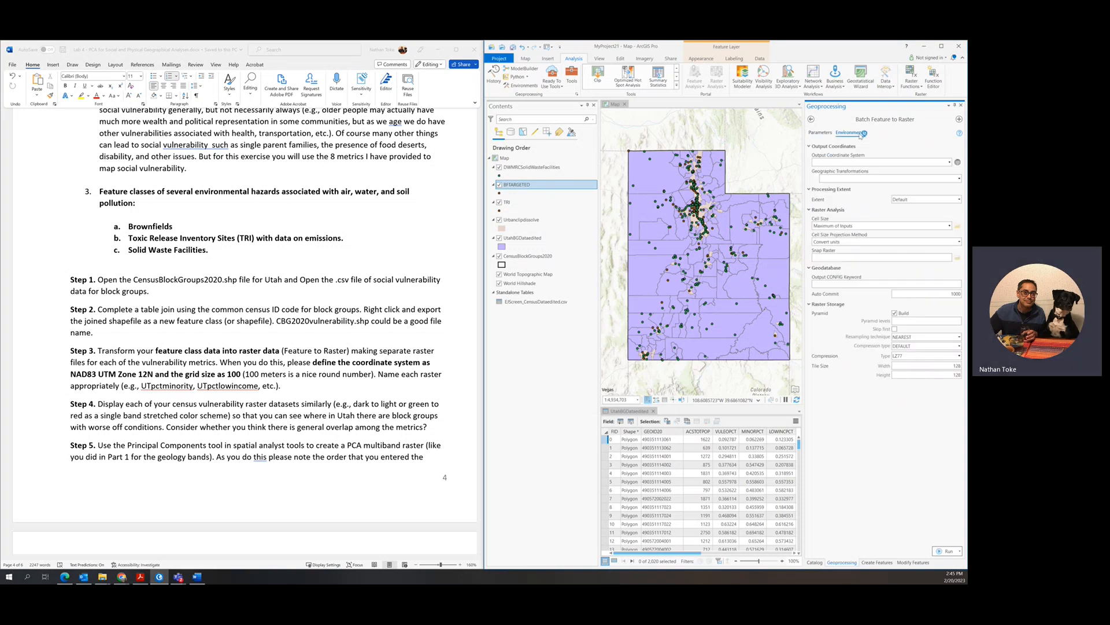
Try taking the output coordinate system from the UtahBGDataedited layer and from the TRI layer.
click(950, 163)
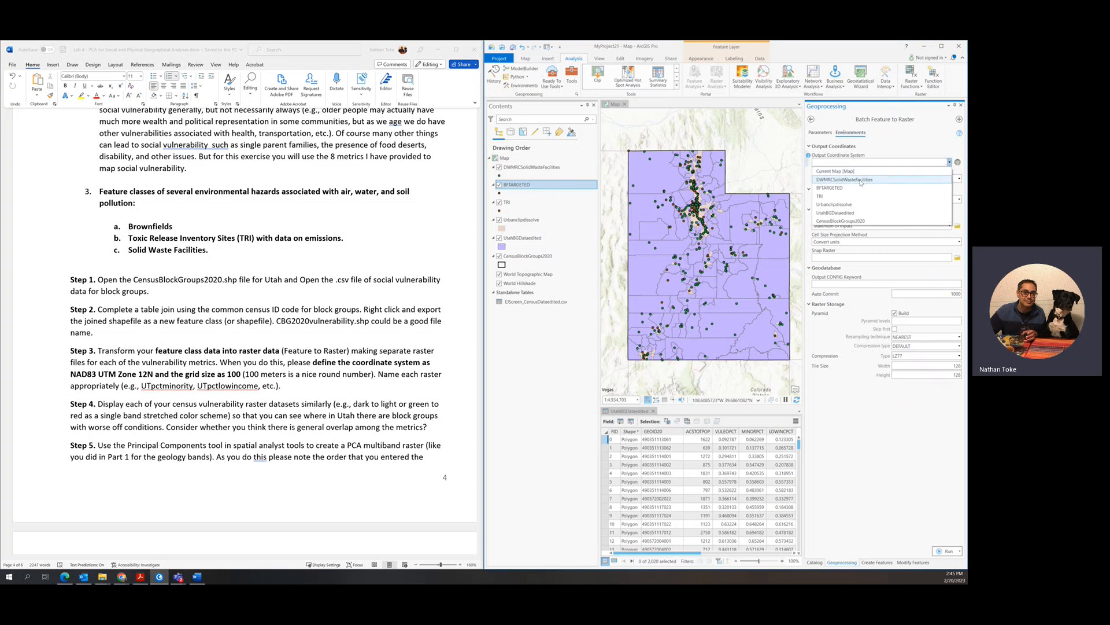
click(842, 213)
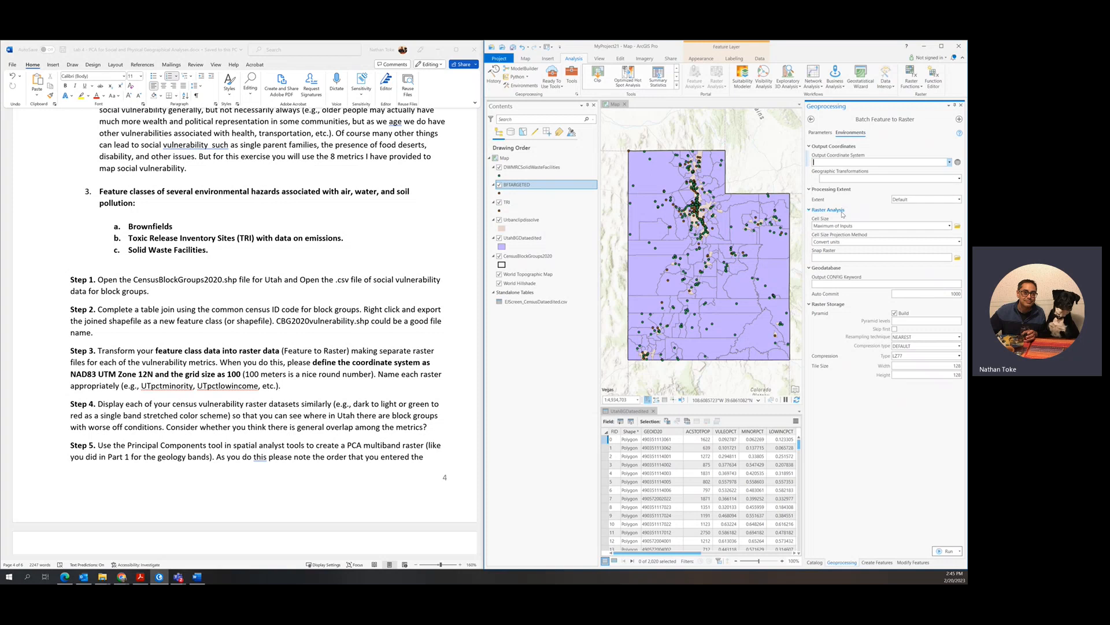
click(949, 162)
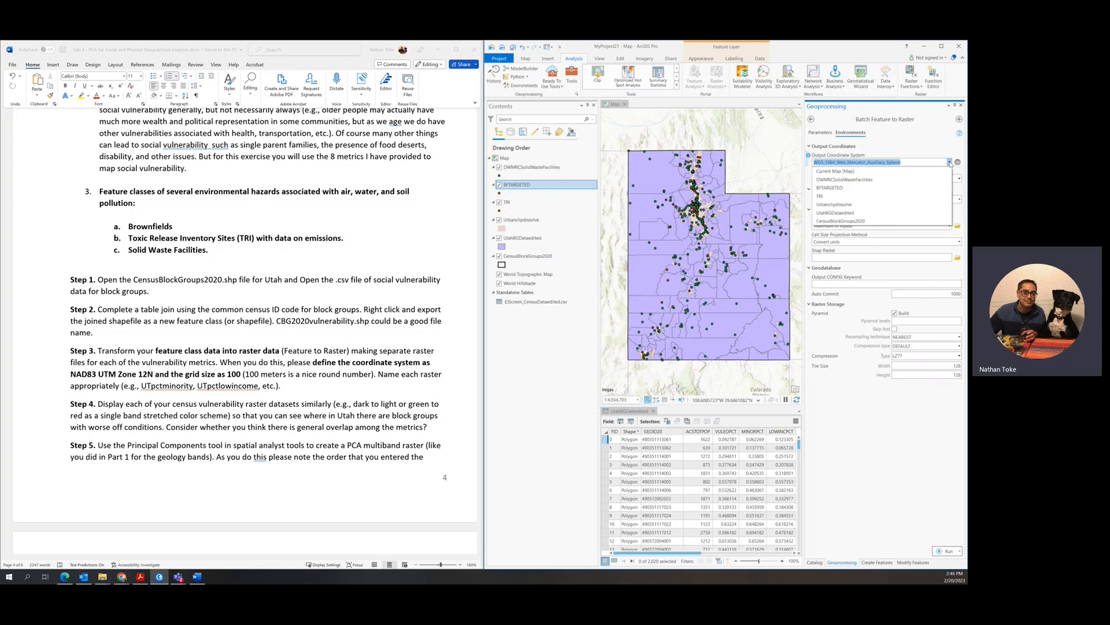
click(828, 197)
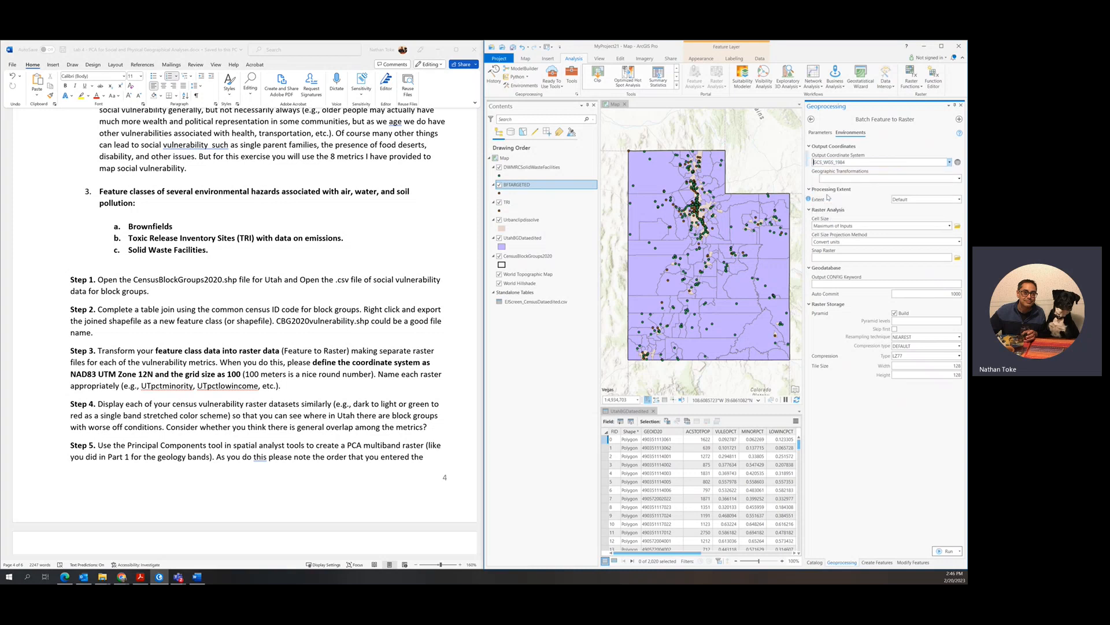
Set the output coordinate system to the projected NAD 1983 UTM Zone 12N.
click(958, 163)
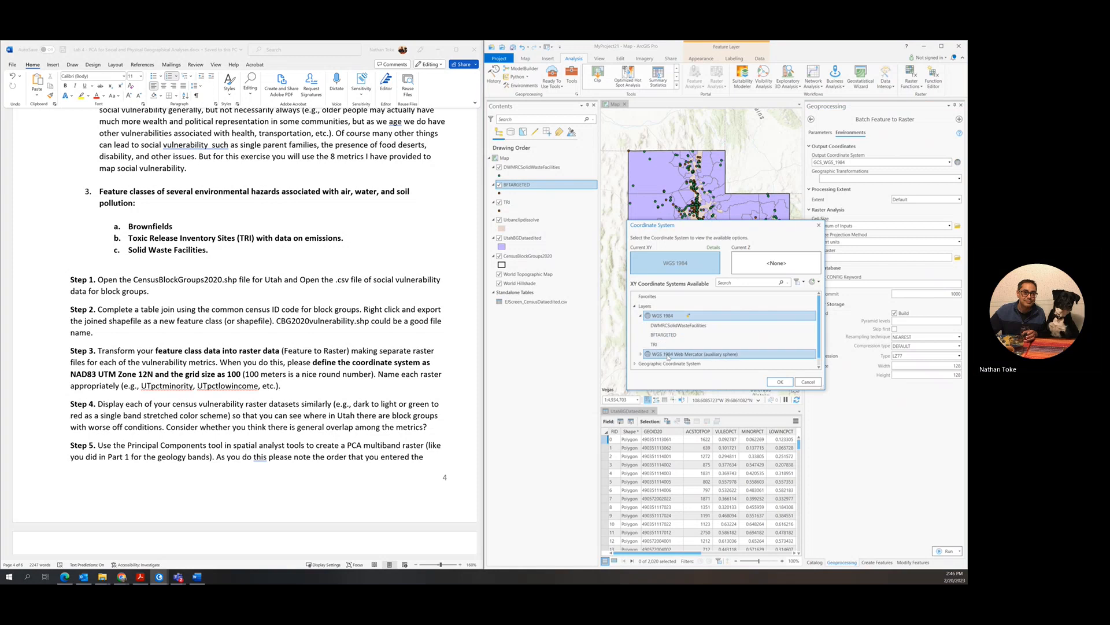
click(662, 368)
double_click(661, 366)
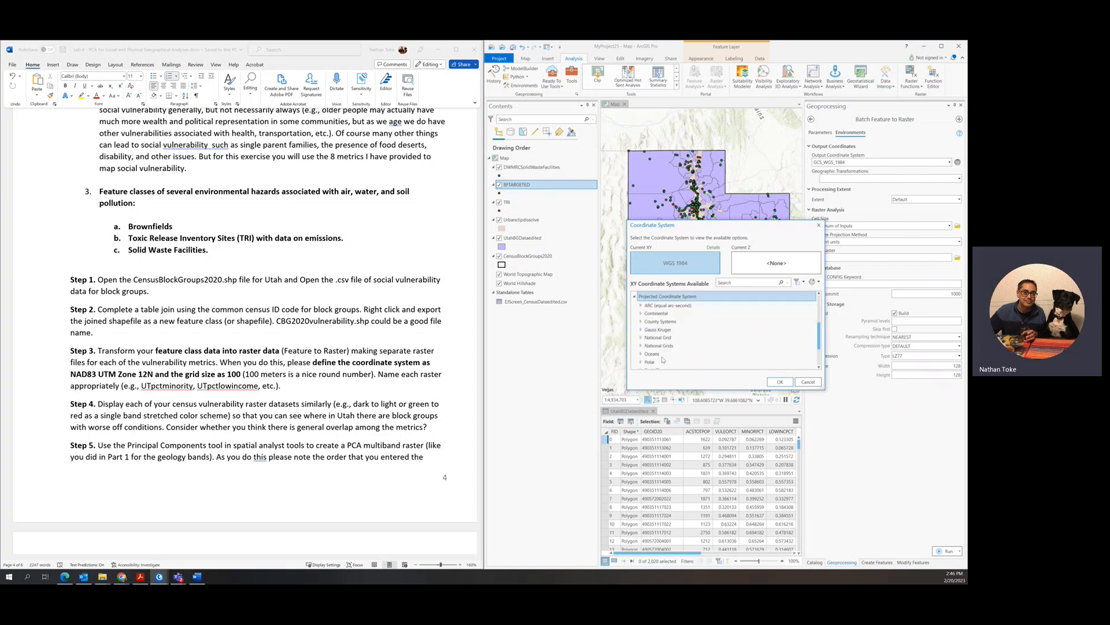
scroll(659, 350, down, 5)
click(650, 349)
double_click(650, 350)
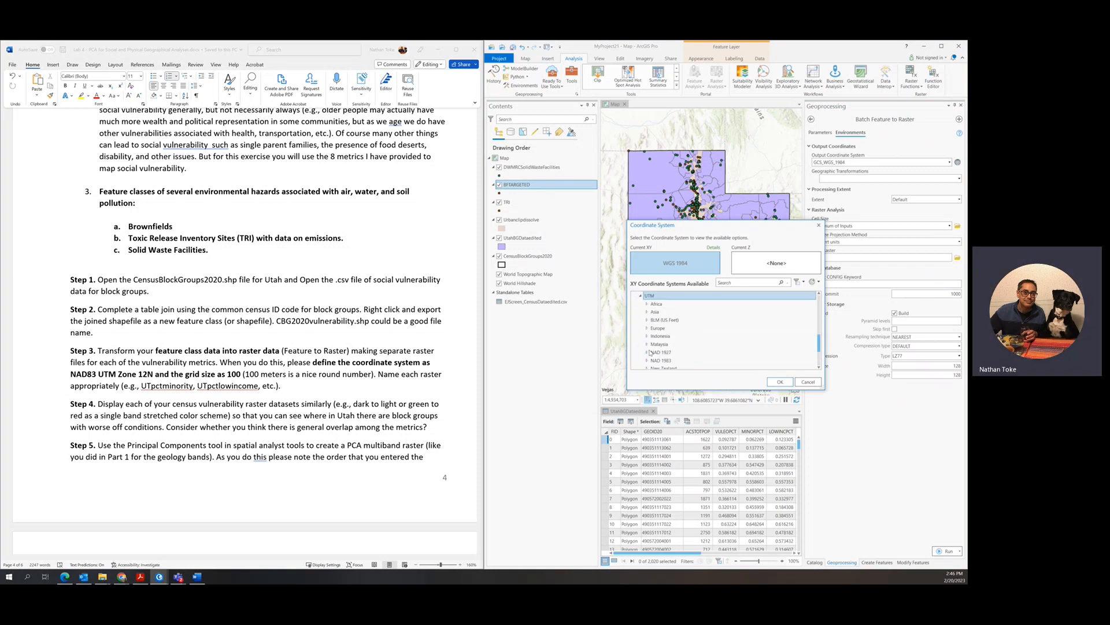
click(669, 324)
double_click(670, 324)
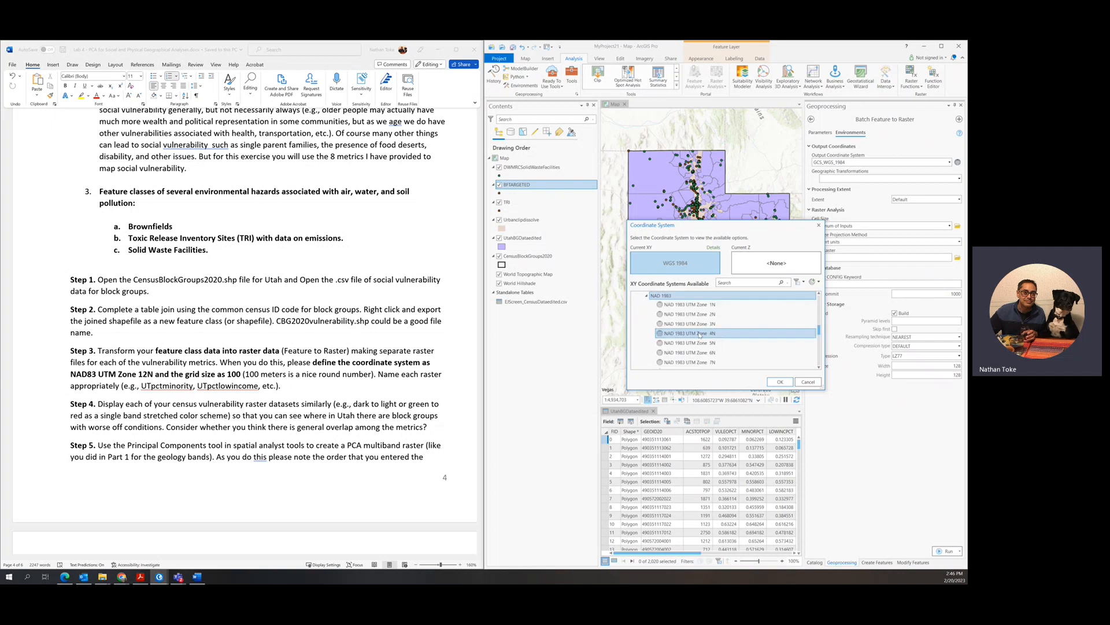
scroll(688, 341, down, 4)
click(703, 356)
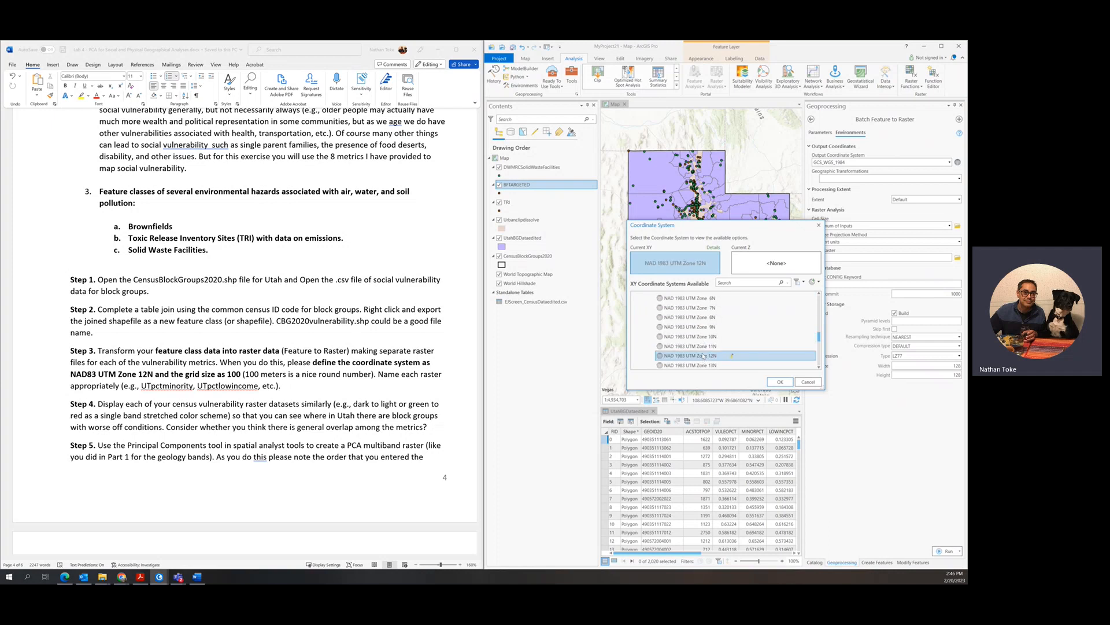
click(779, 381)
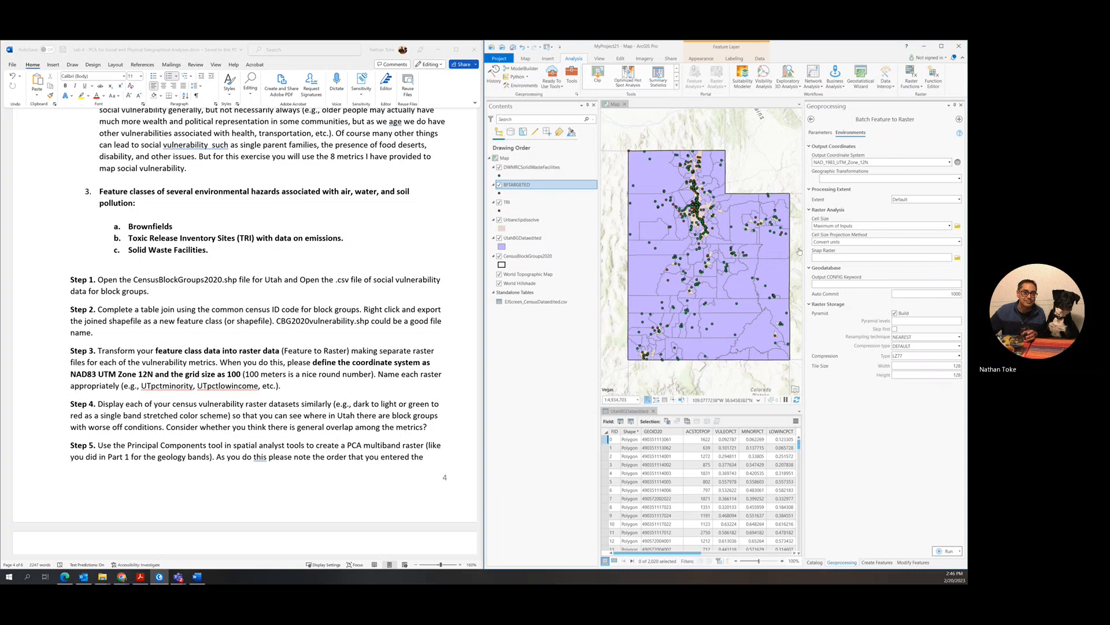
Set the output cell size to 100 and run the batch Feature to Raster conversion.
click(822, 133)
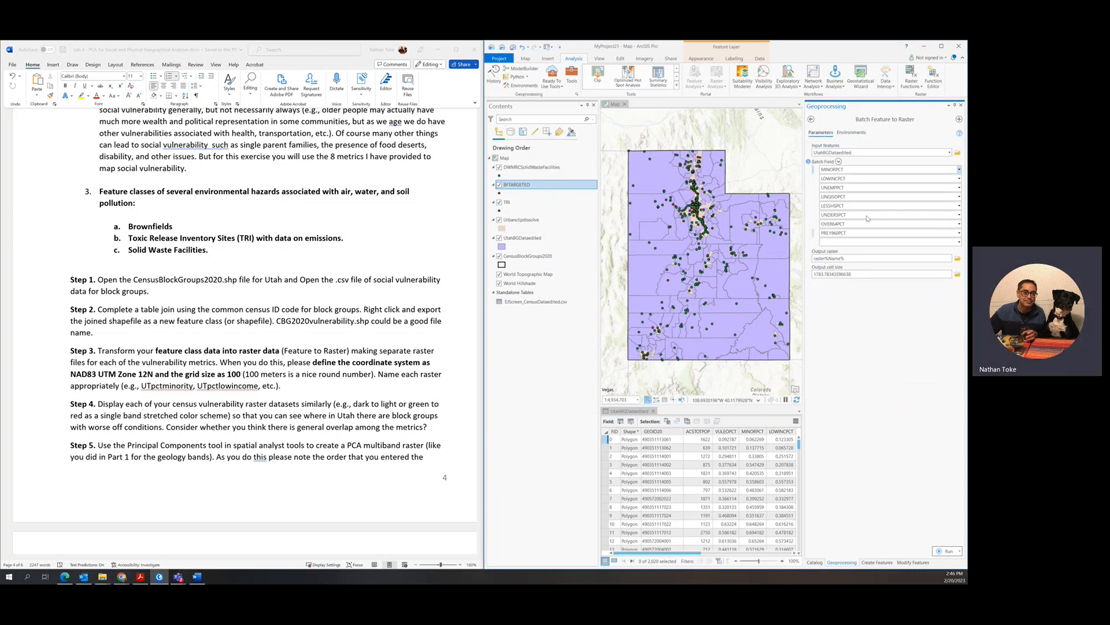
double_click(853, 275)
text(100)
click(946, 551)
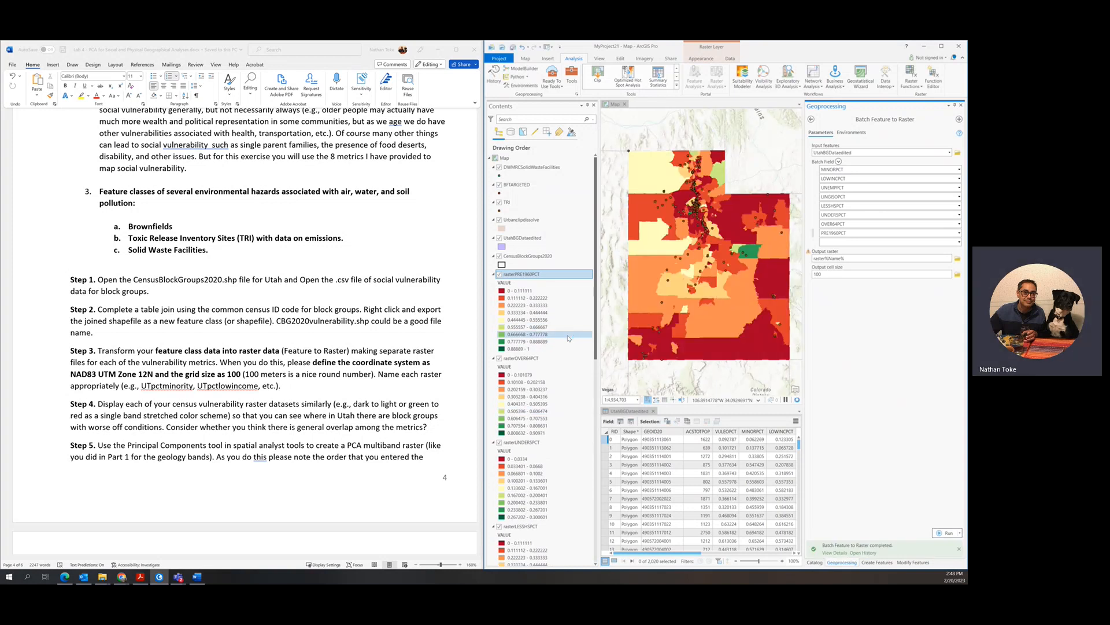
Show the symbology of rasterPRE1960PCT in a docked pane and set its primary symbology to Stretch.
scroll(568, 338, down, 1)
scroll(569, 338, up, 1)
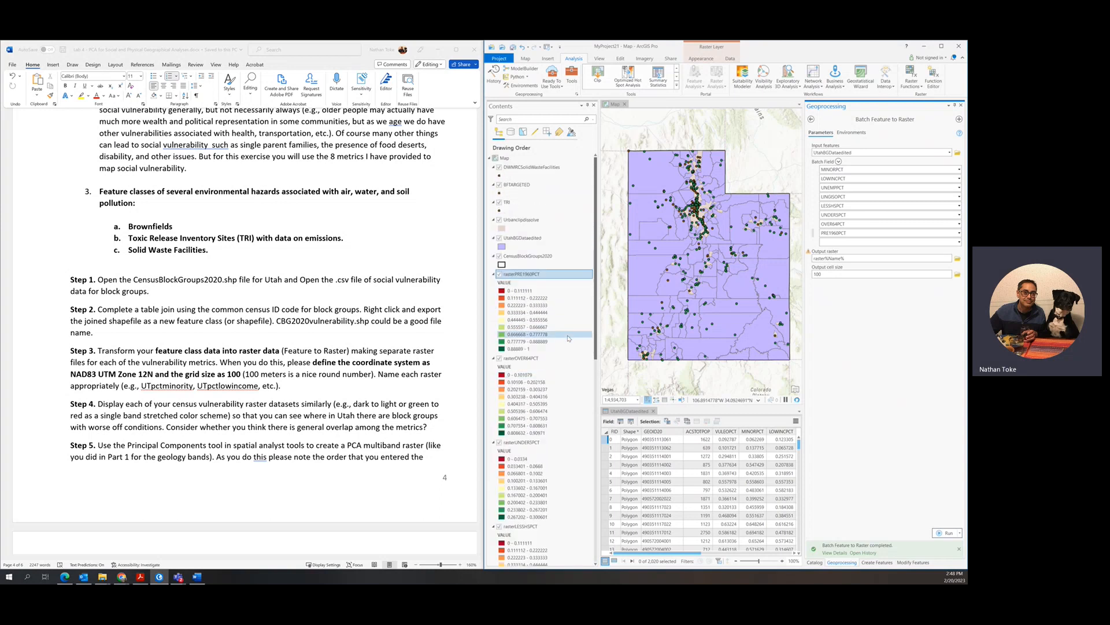
right_click(525, 275)
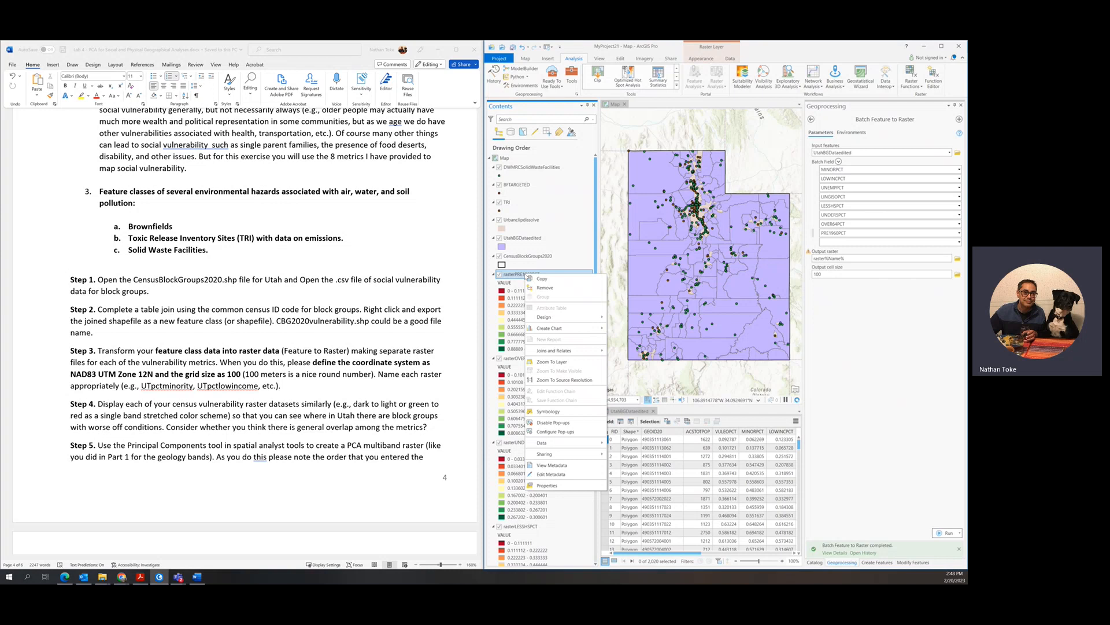
click(540, 411)
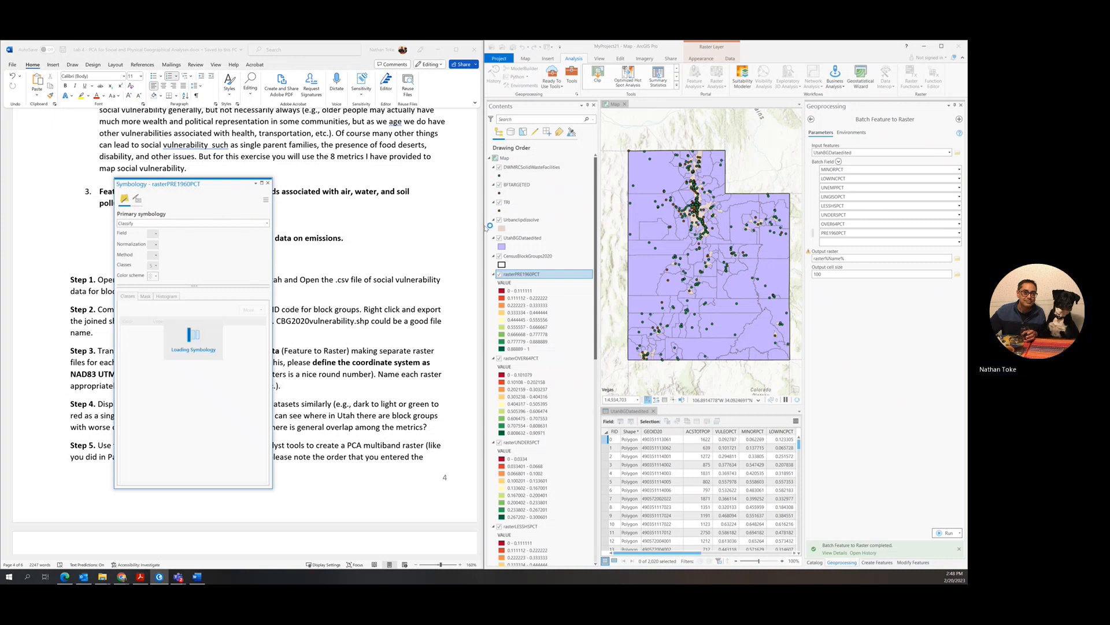
drag(484, 226, 433, 249)
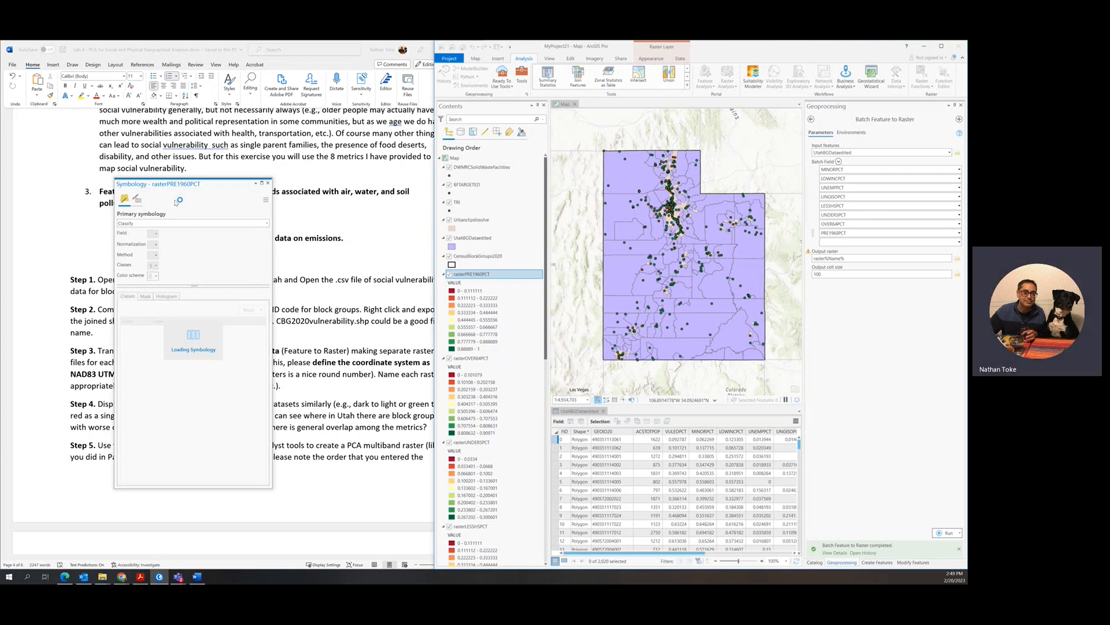
click(255, 184)
click(269, 199)
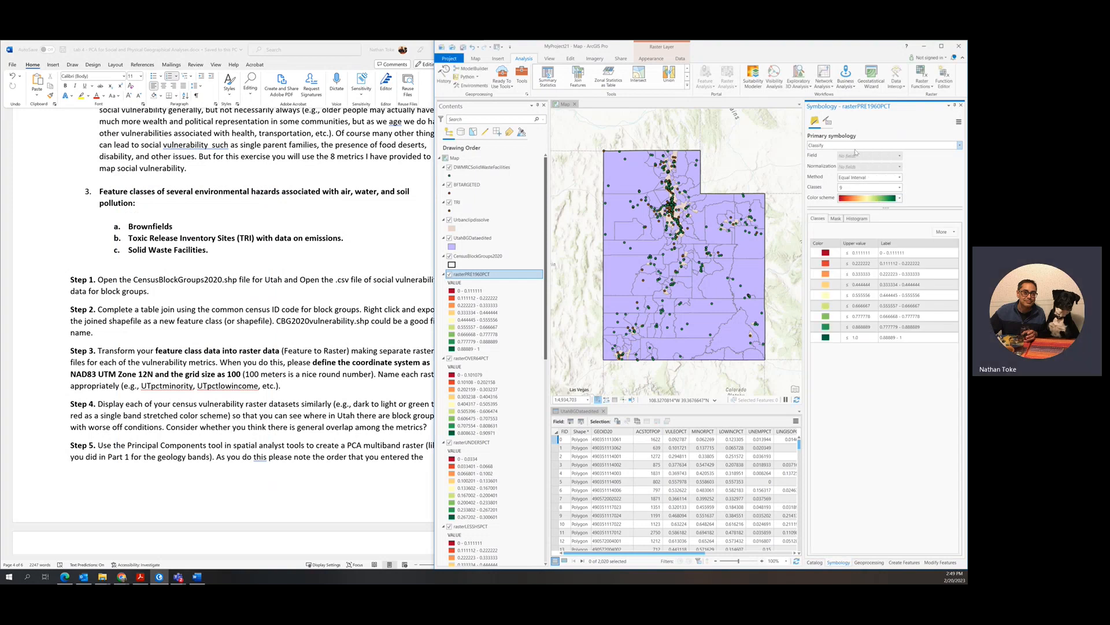
click(960, 148)
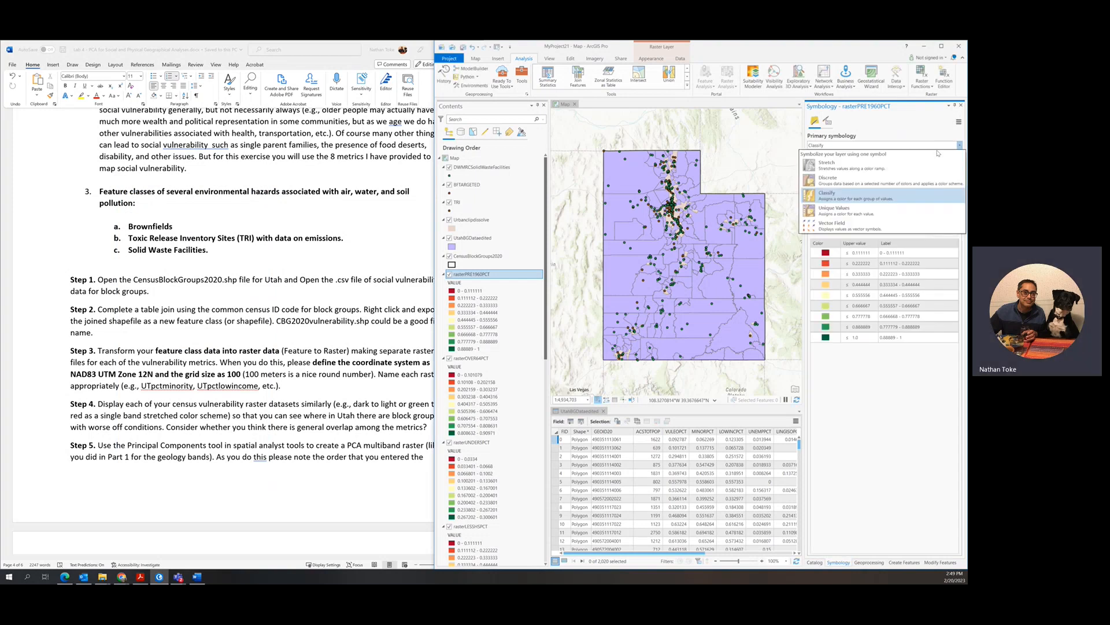
click(872, 167)
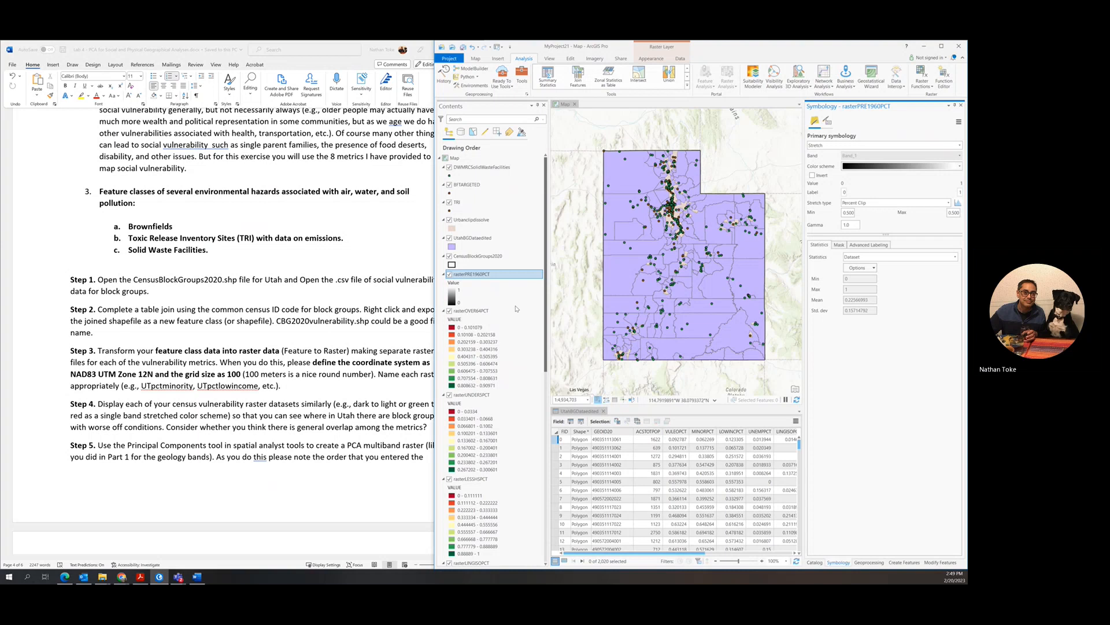
Hide rasterOVER64PCT and collapse the legends of the seven vulnerability rasters below rasterPRE1960PCT.
click(449, 311)
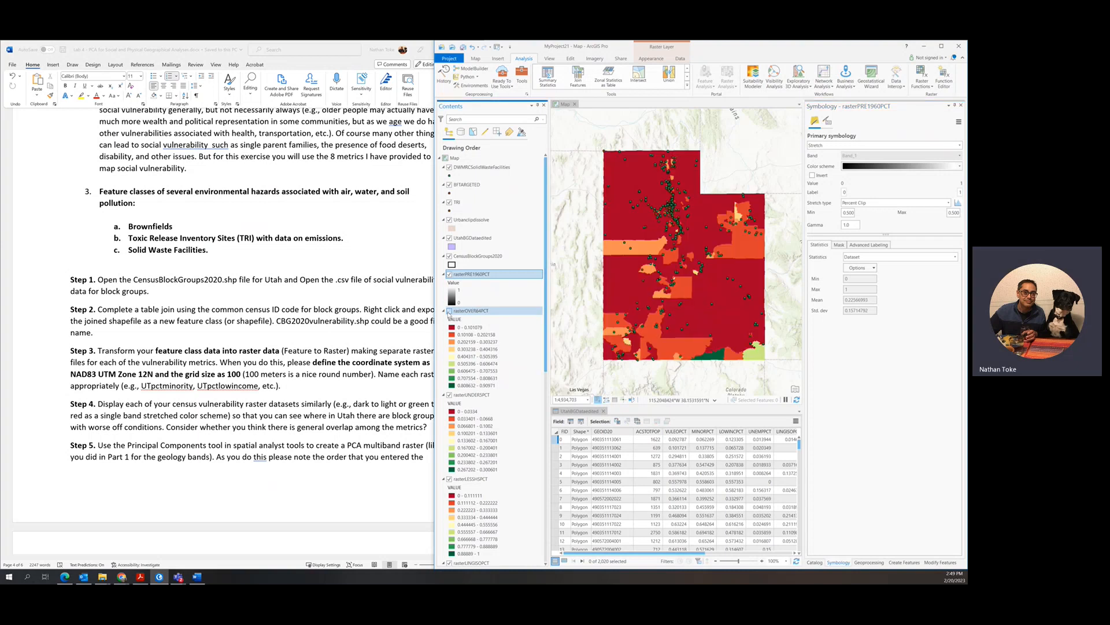
click(444, 311)
click(444, 404)
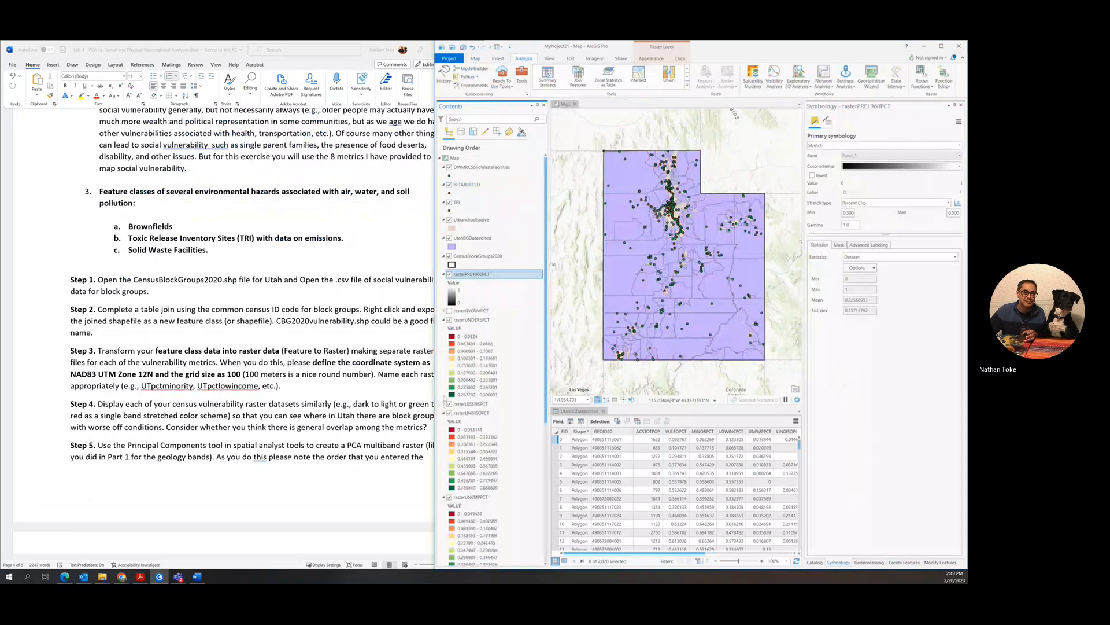
click(445, 320)
click(444, 339)
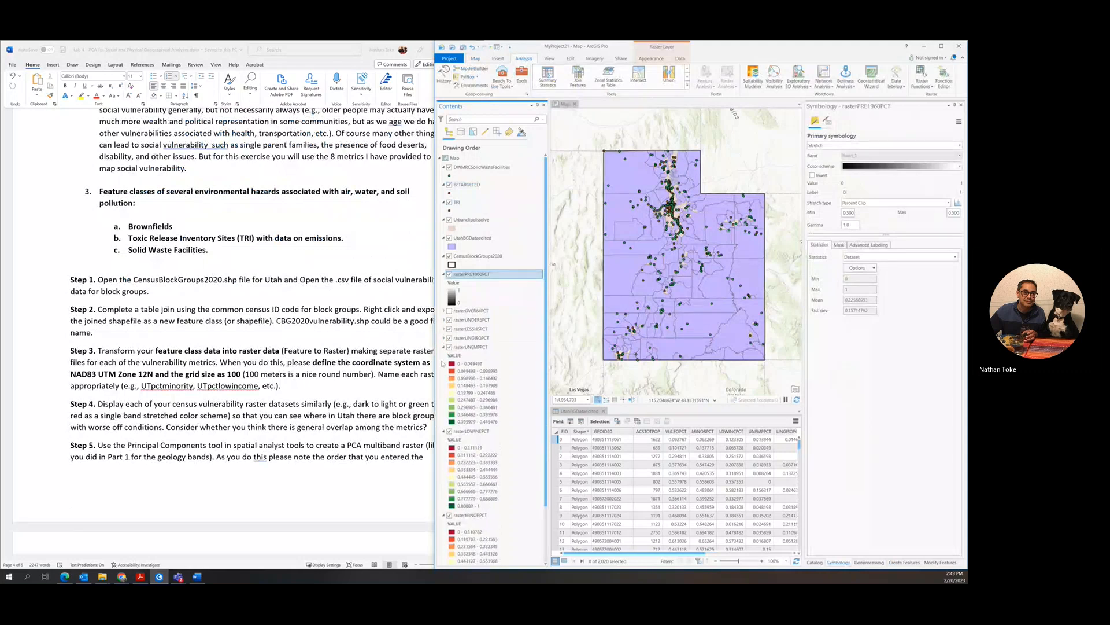
click(445, 347)
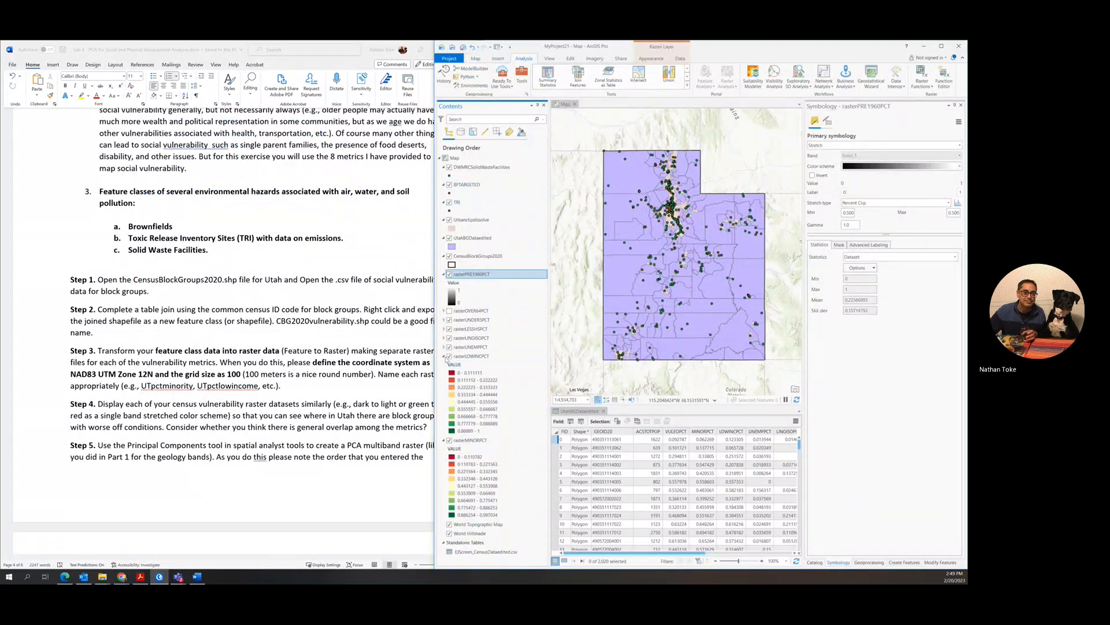
click(445, 356)
click(444, 366)
Hide the remaining vulnerability rasters below rasterPRE1960PCT along with the UtahBGDataedited, urban areas and CensusBlockGroups2020 layers.
click(449, 365)
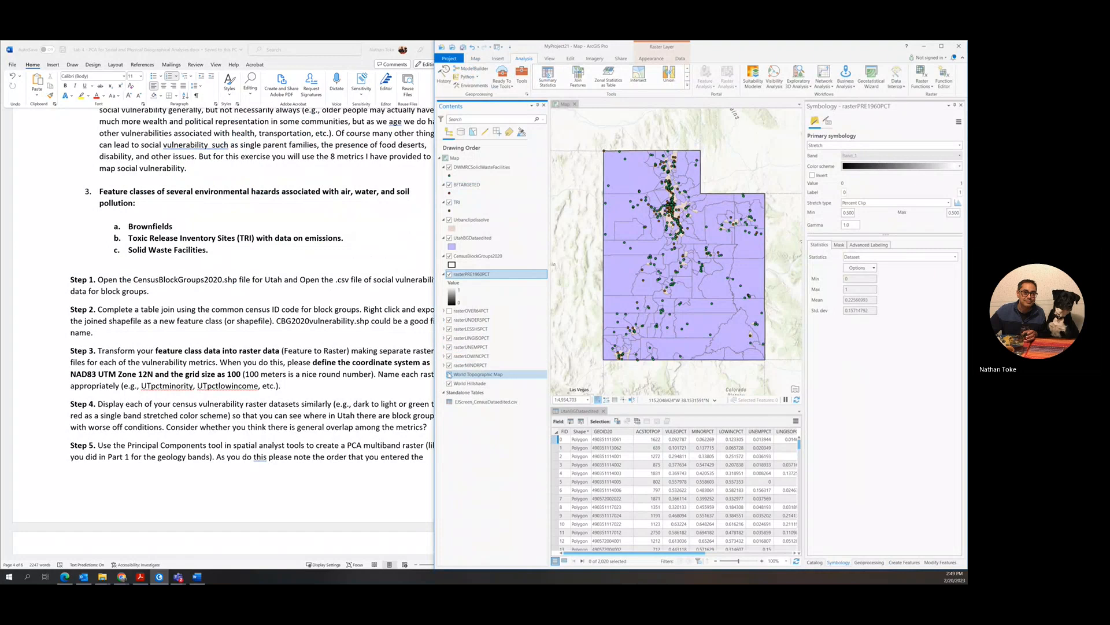
click(449, 347)
click(450, 338)
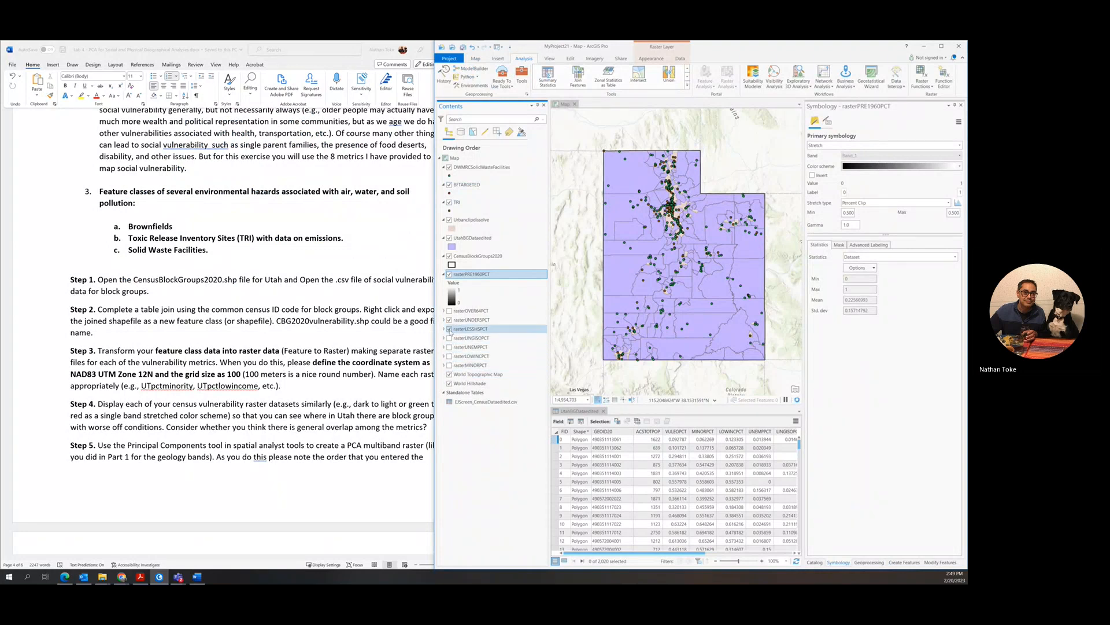
click(449, 329)
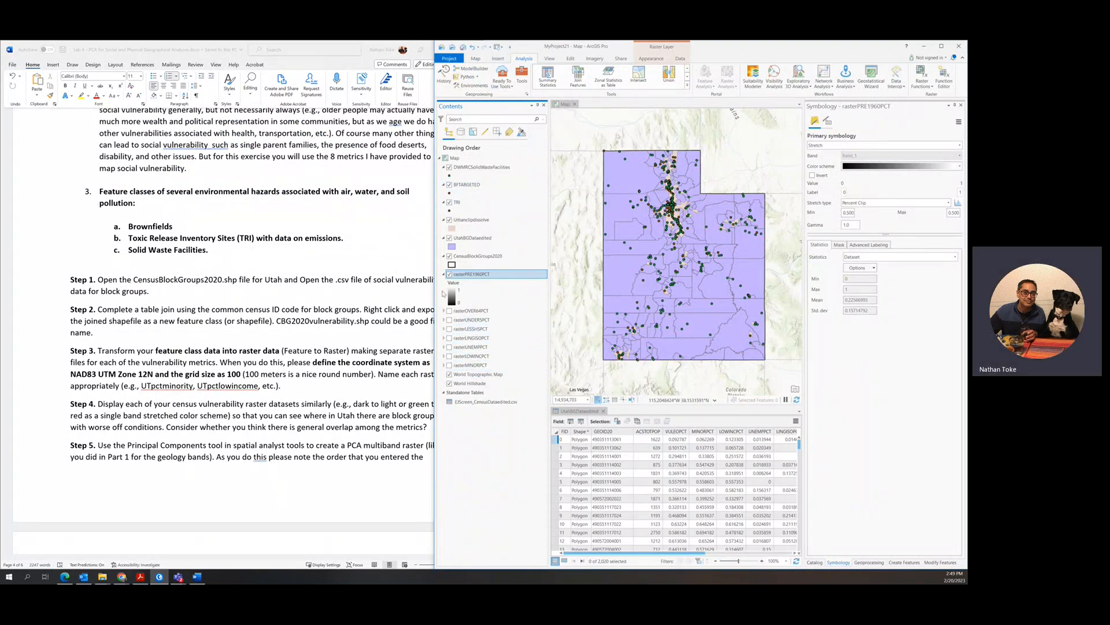
click(449, 237)
click(449, 220)
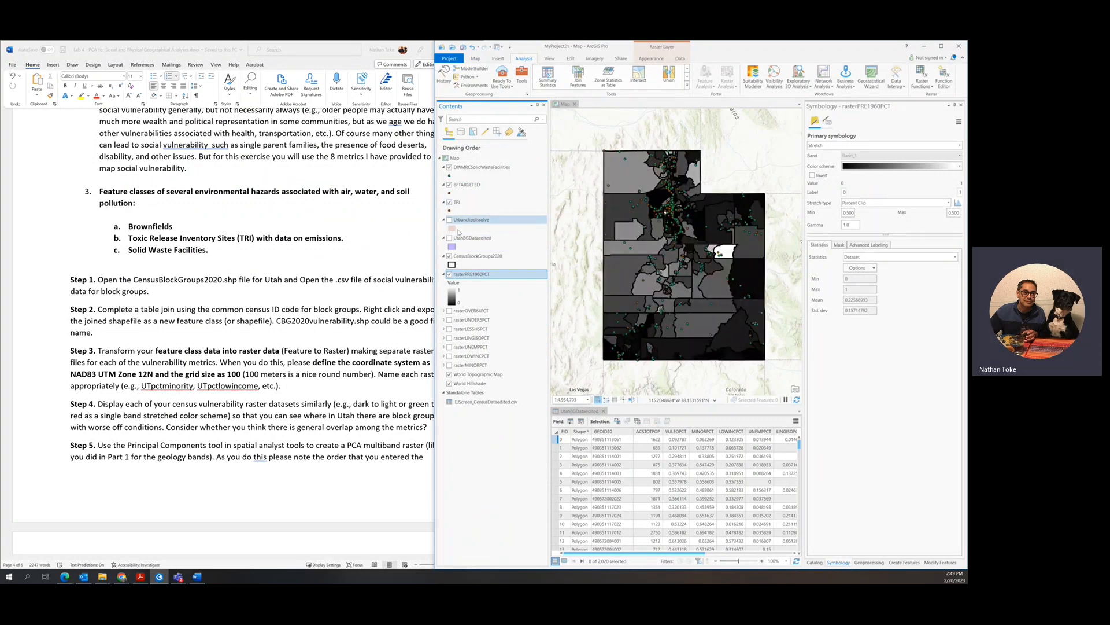
click(450, 256)
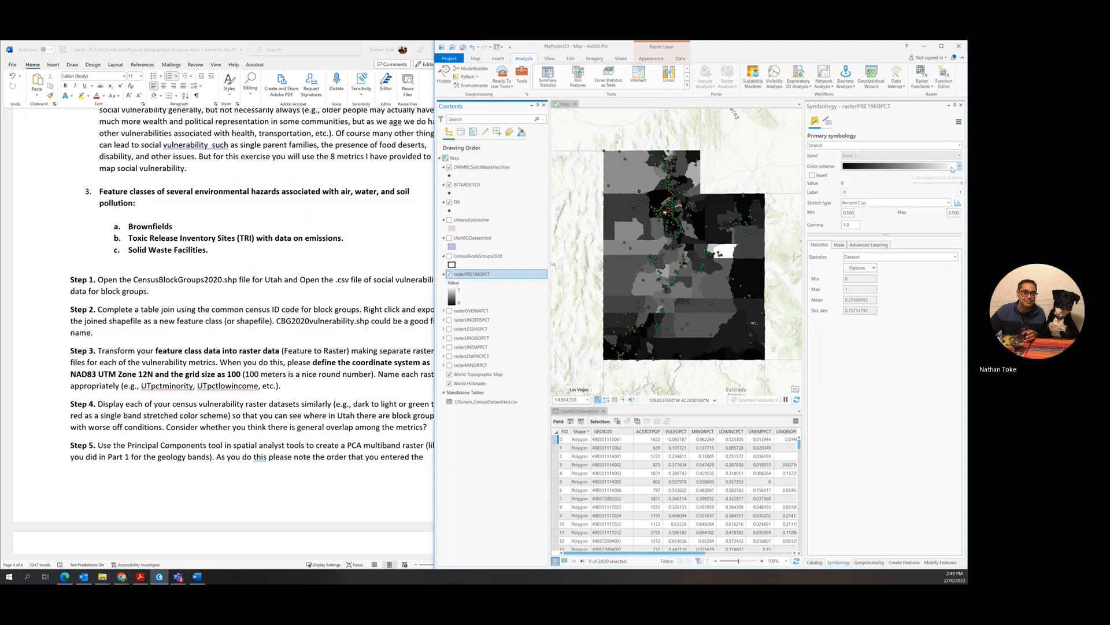
Invert the black-to-white color scheme of the stretched rasterPRE1960PCT layer.
click(960, 166)
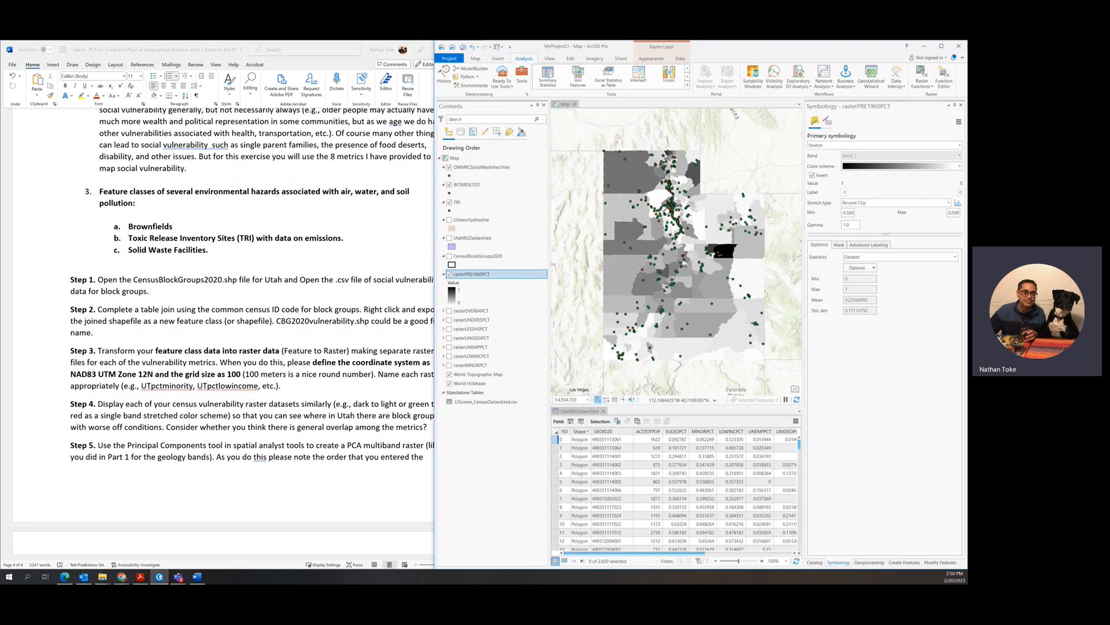
Examine the stretched rasterPRE1960PCT pattern around the Salt Lake and Utah valleys.
scroll(700, 167, up, 5)
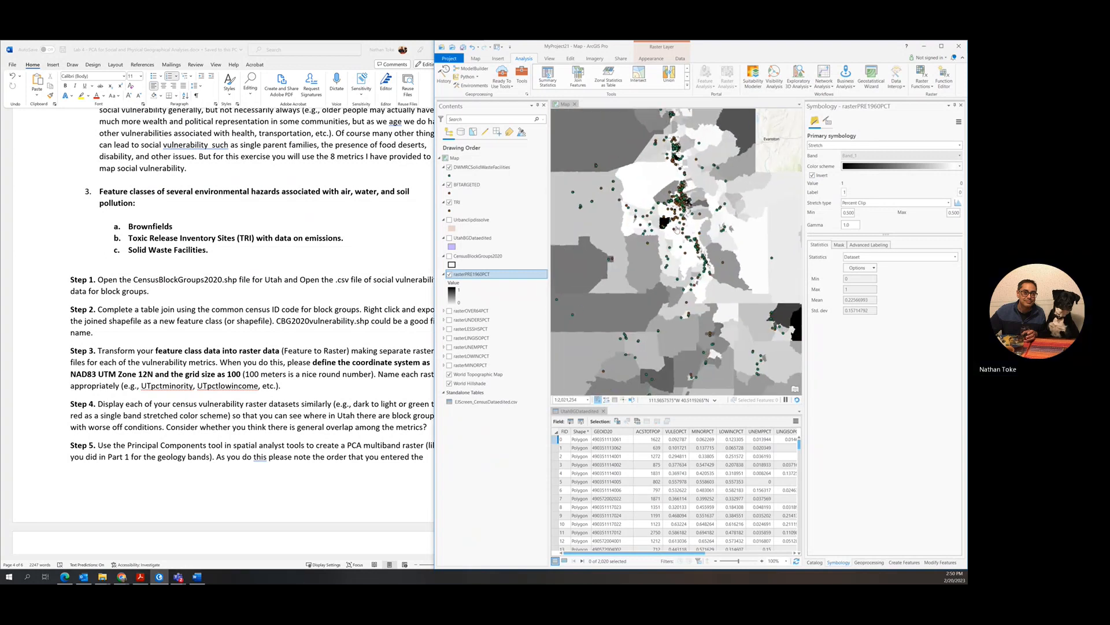
drag(701, 167, 681, 274)
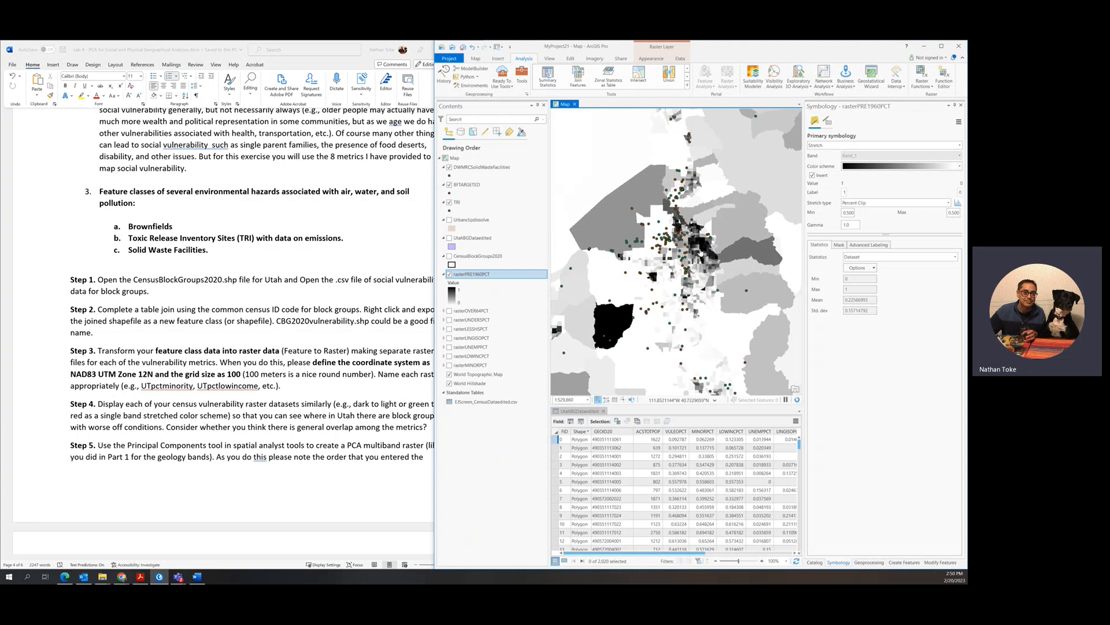
scroll(686, 266, up, 3)
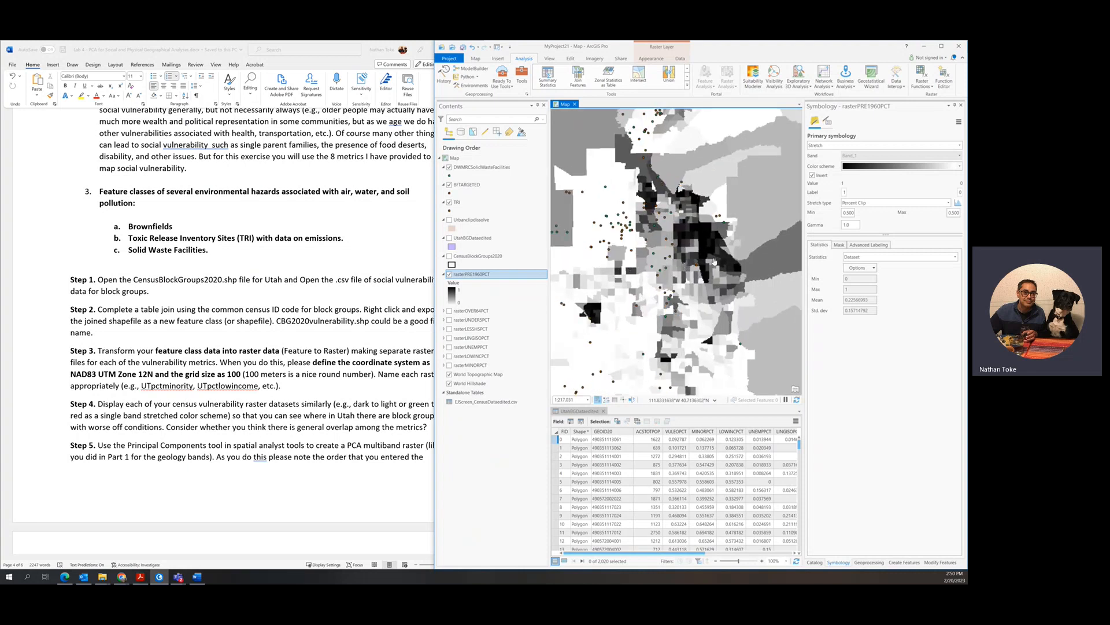
scroll(714, 264, down, 3)
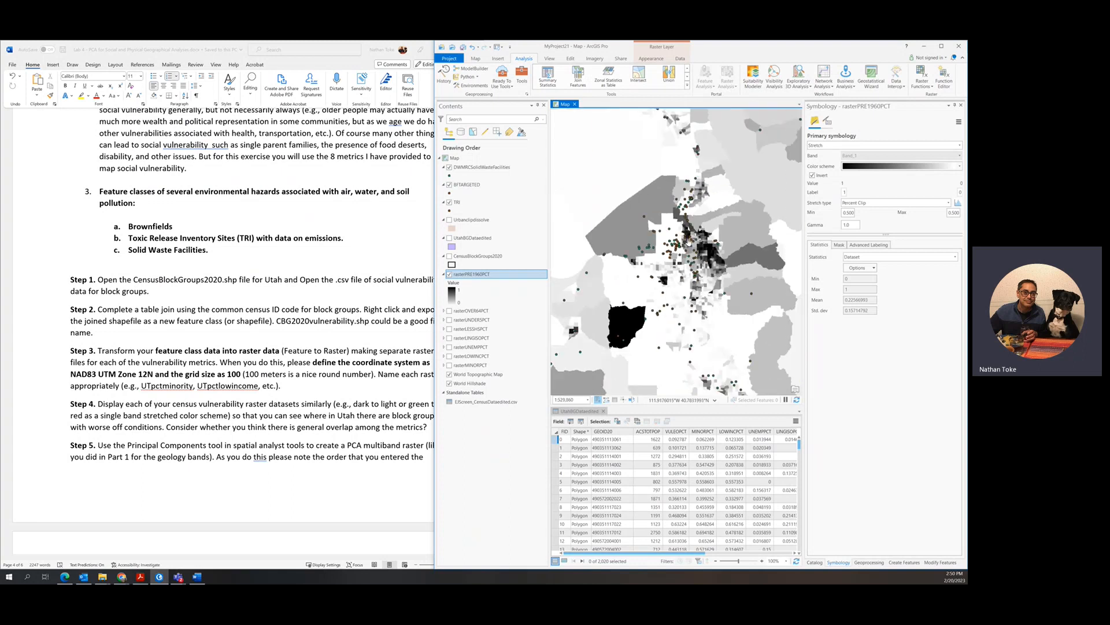
scroll(688, 242, down, 3)
scroll(651, 178, up, 4)
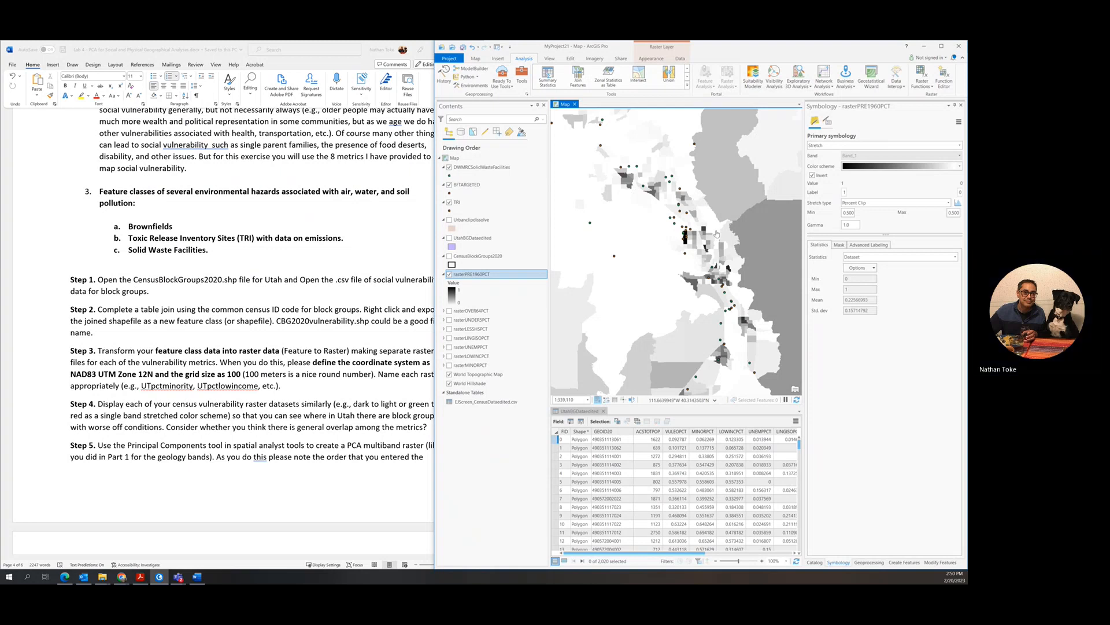
scroll(699, 234, down, 3)
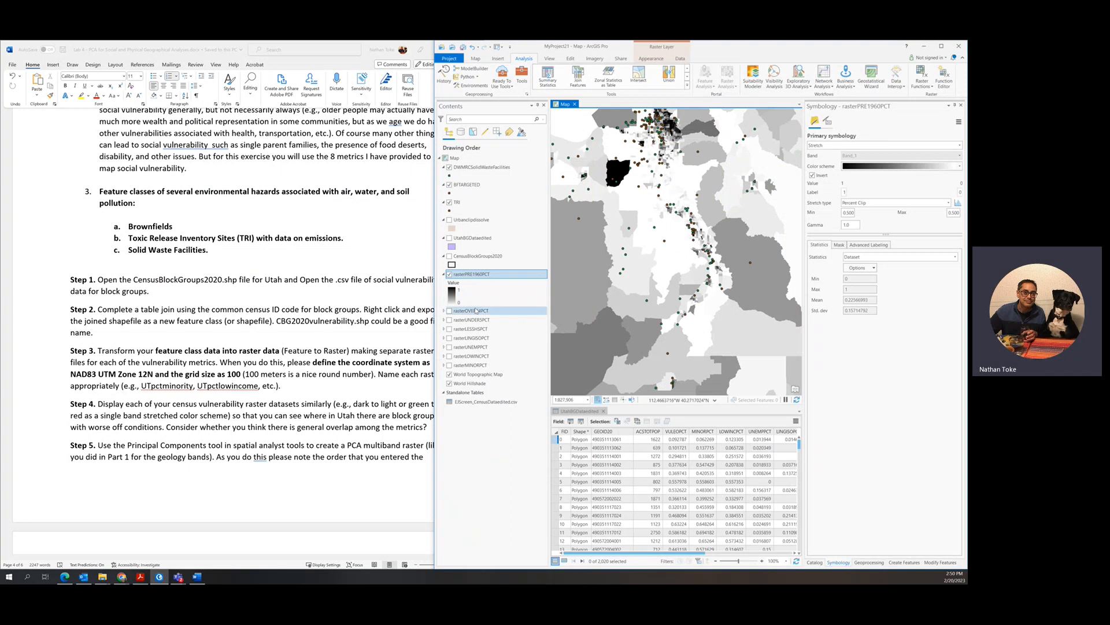
Hide rasterPRE1960PCT and collapse its legend, then expand rasterOVER64PCT and make it visible on the map.
click(449, 275)
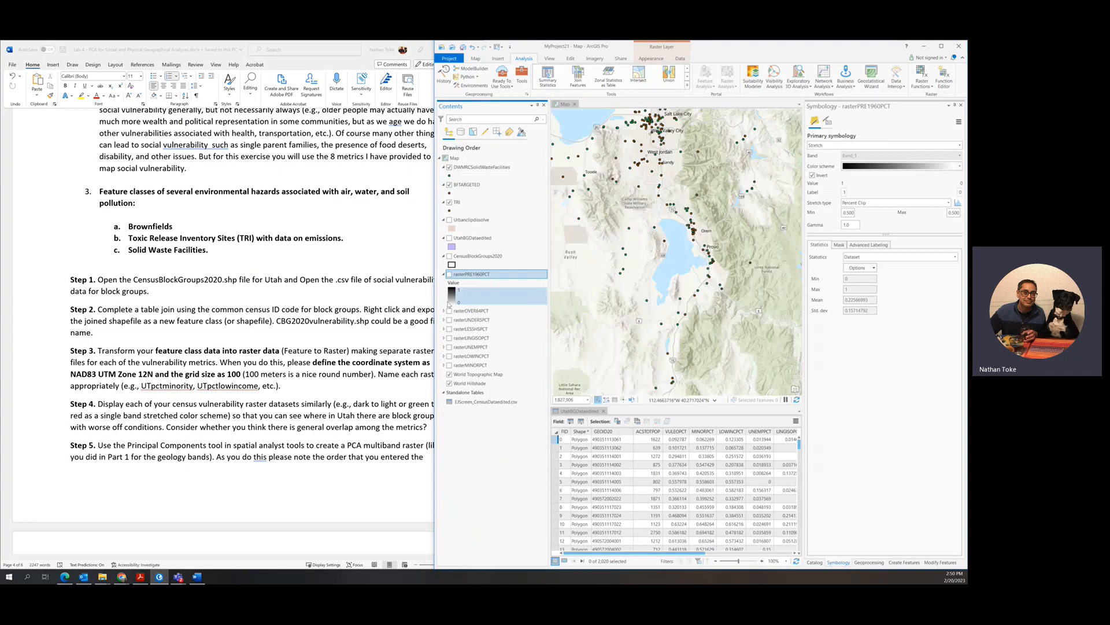
click(444, 274)
click(444, 284)
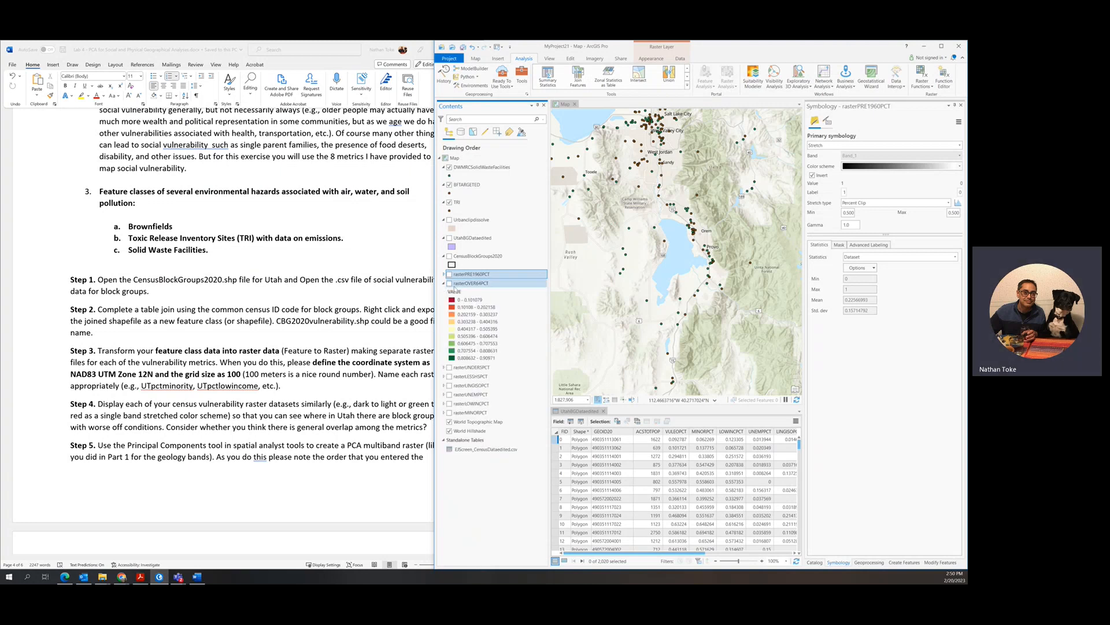
right_click(456, 283)
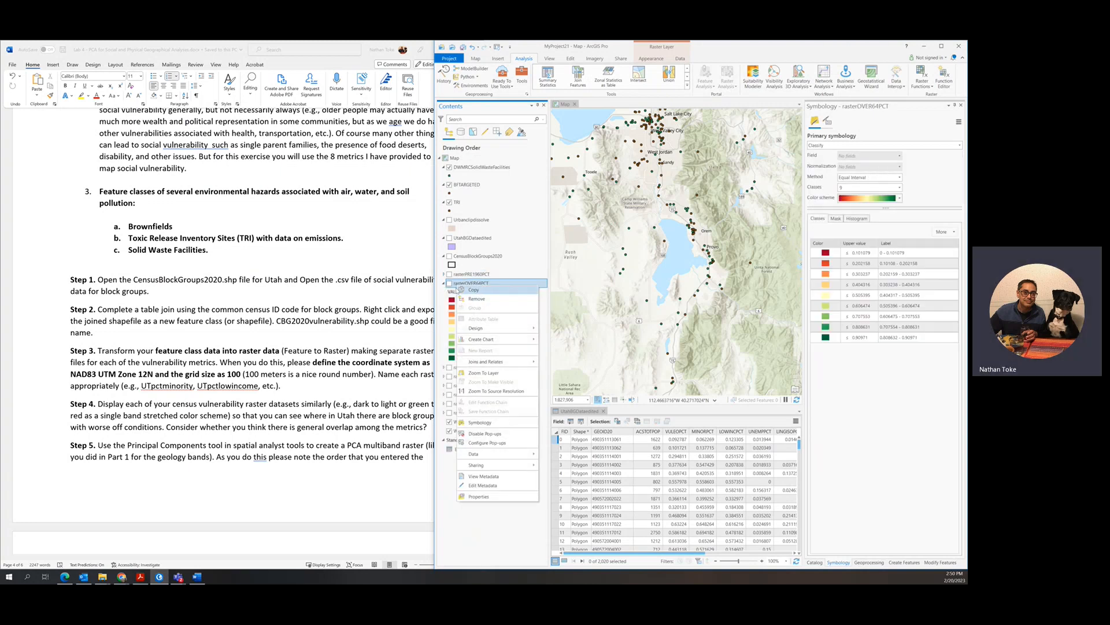
click(450, 284)
click(450, 283)
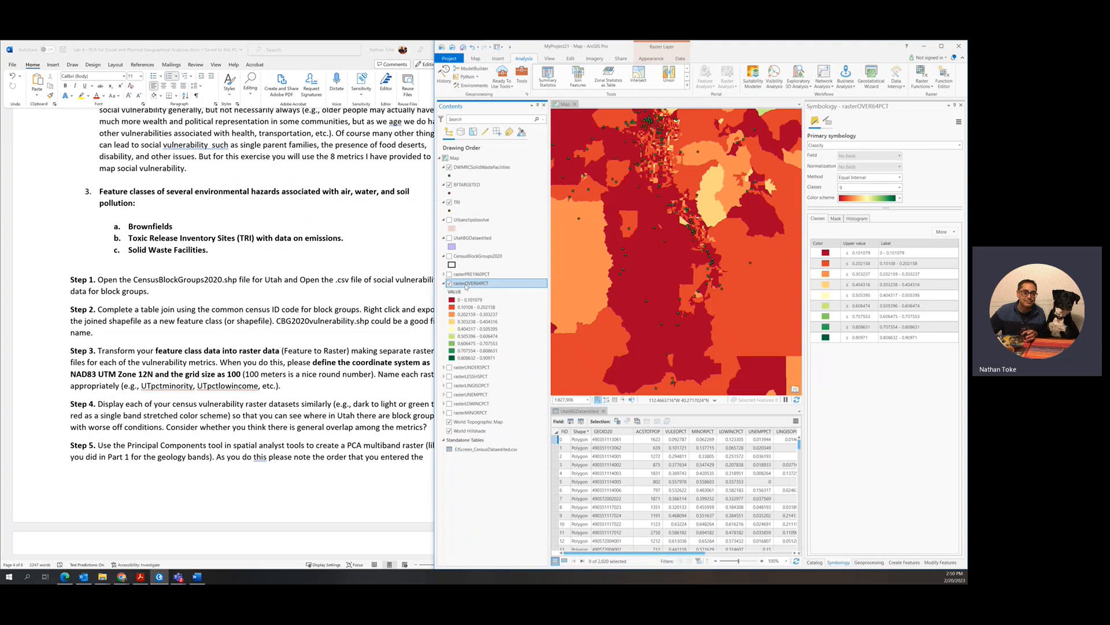
Set the primary symbology of rasterOVER64PCT to Stretch and invert its black-to-white color scheme.
right_click(468, 285)
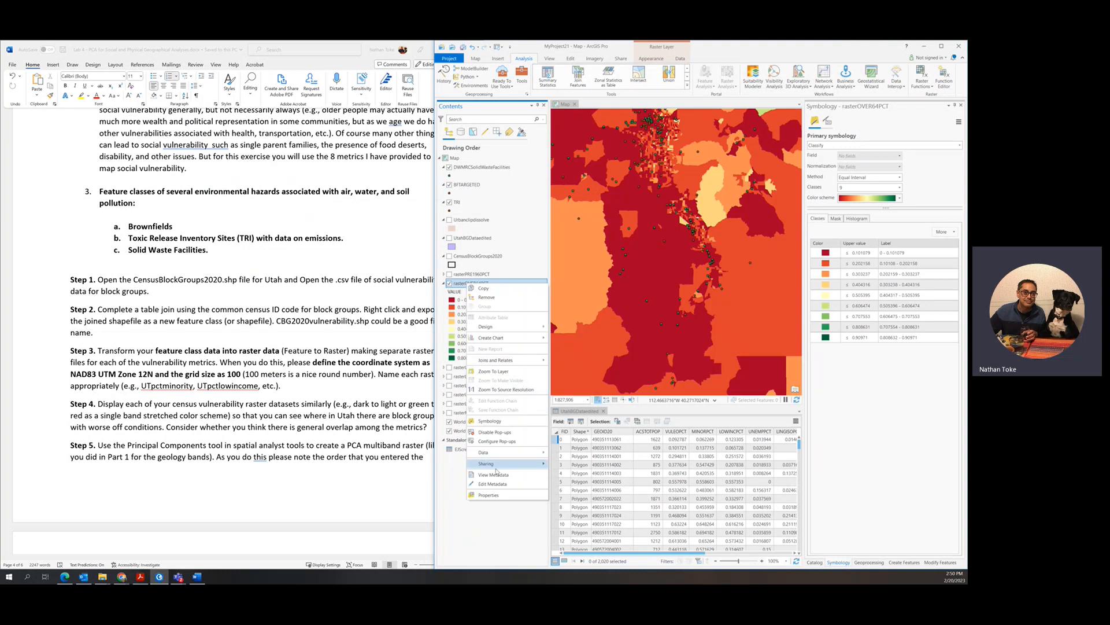
click(489, 421)
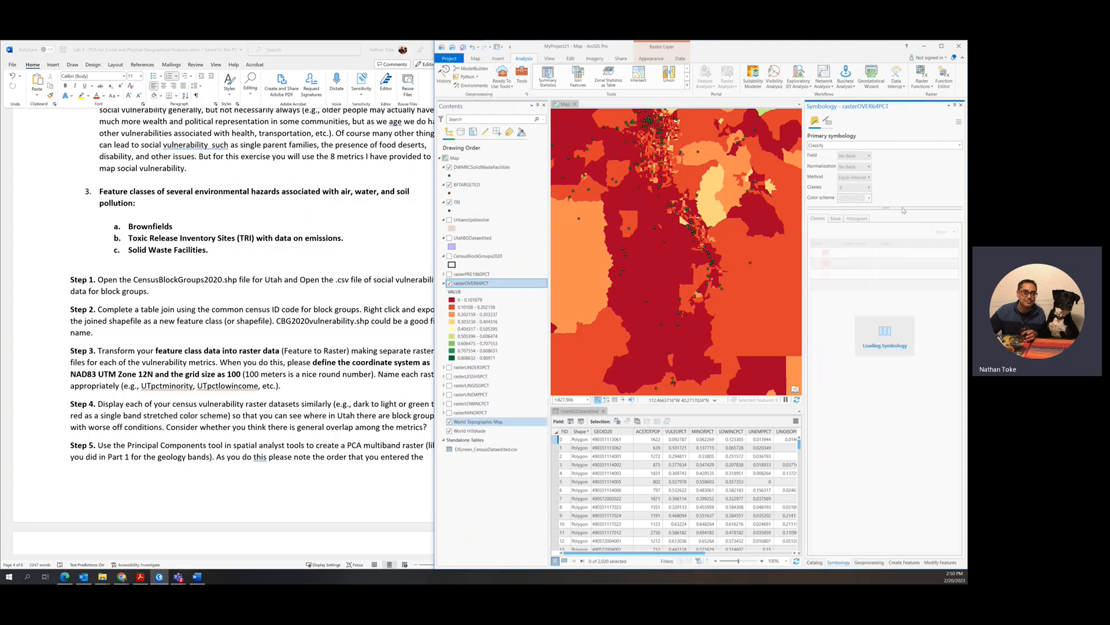
click(829, 146)
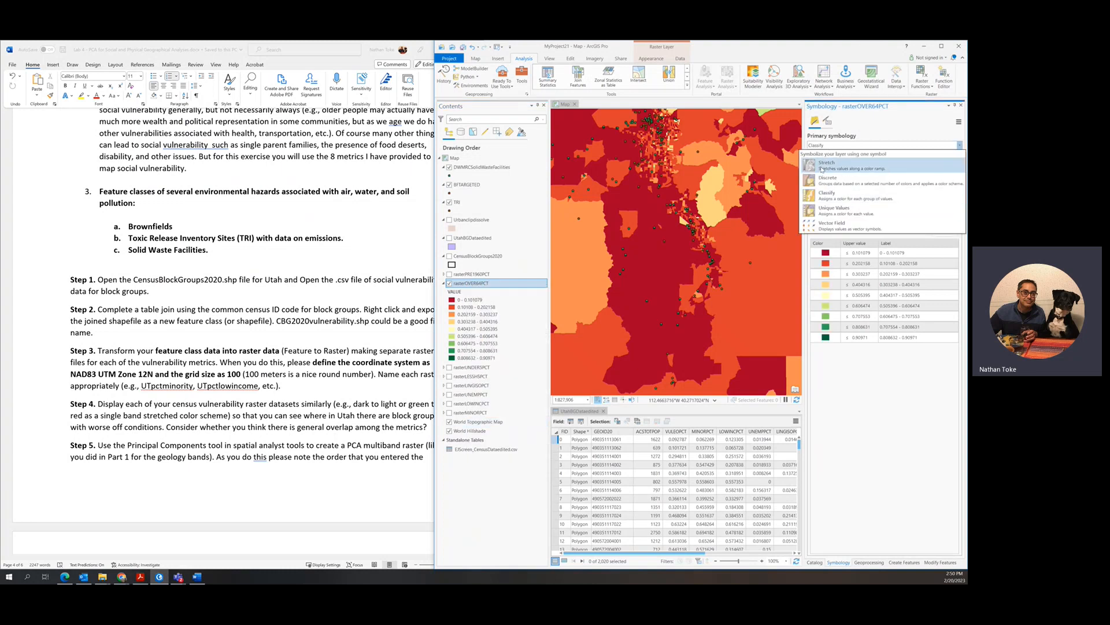
click(885, 159)
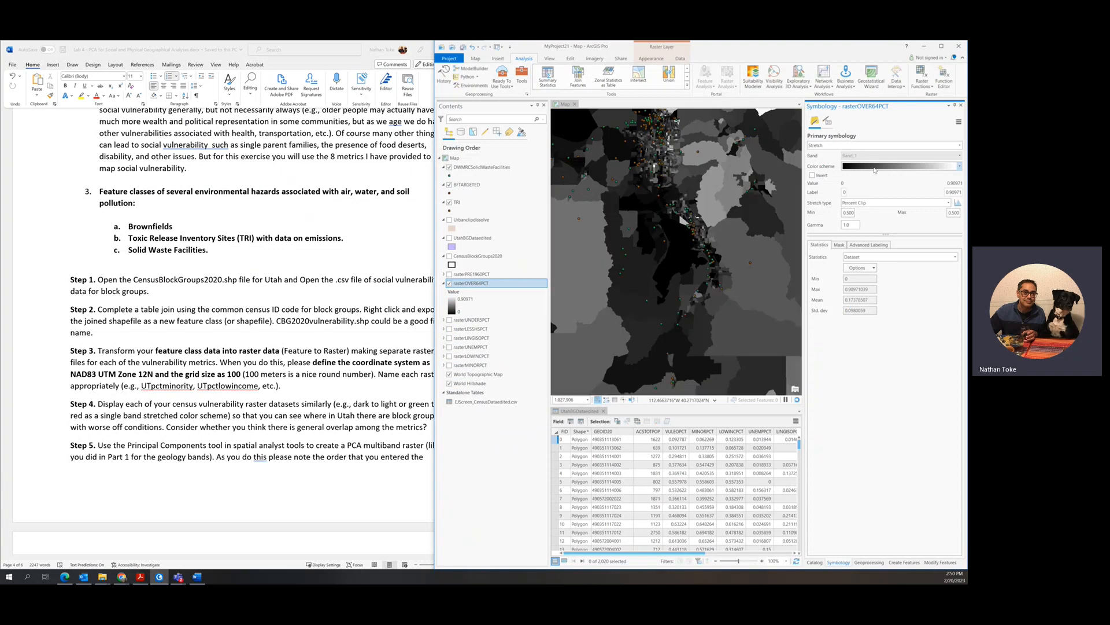
click(812, 175)
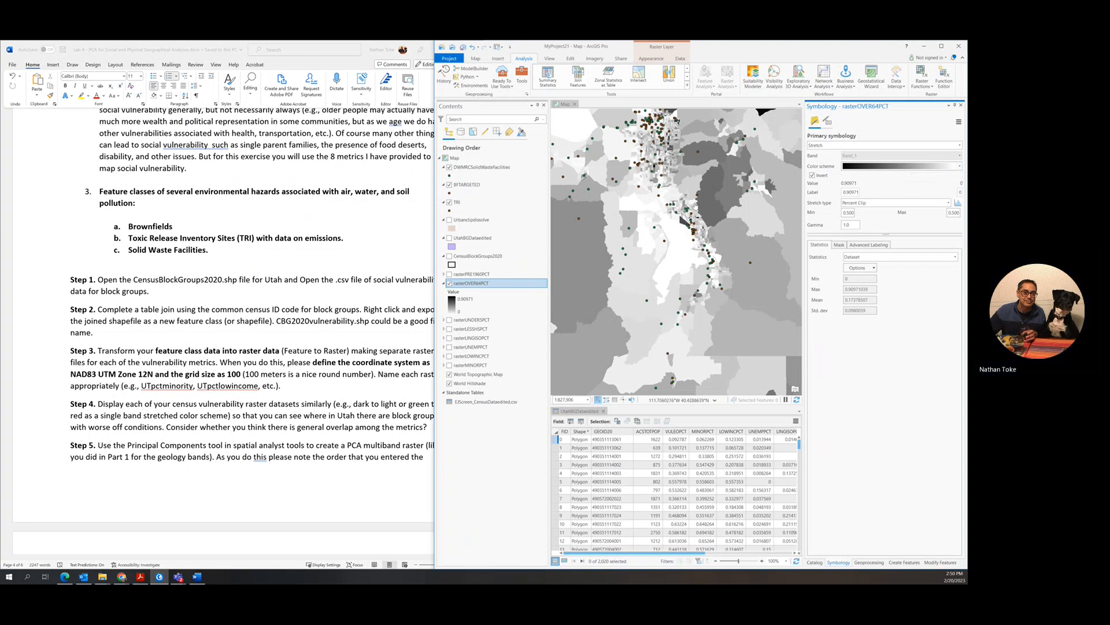
Examine the stretched rasterOVER64PCT pattern through the Salt Lake and Utah valleys.
drag(665, 174, 637, 210)
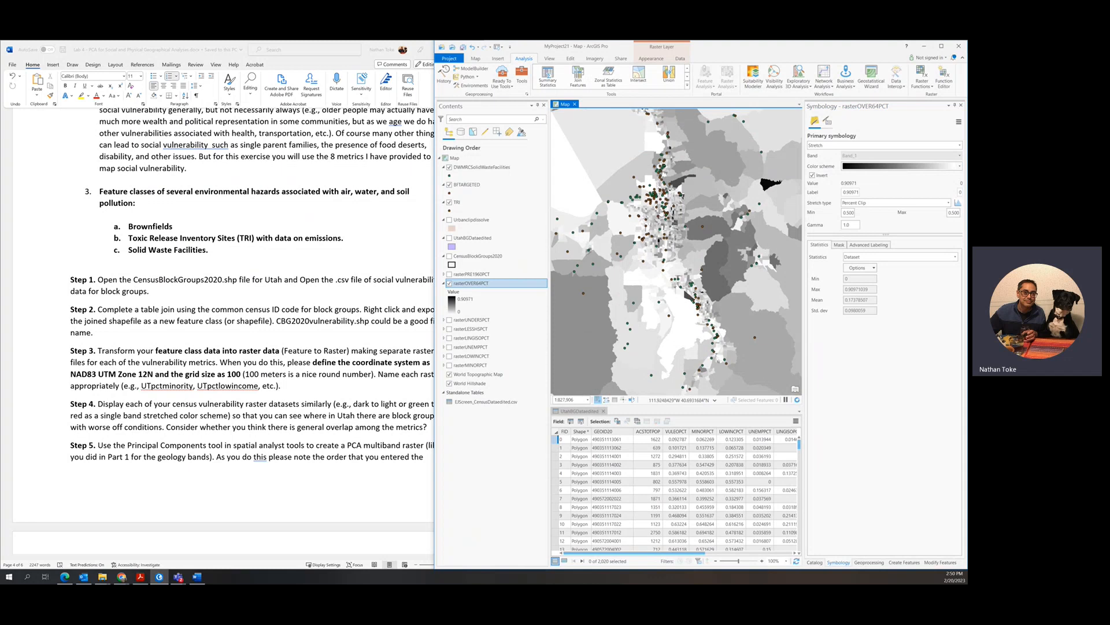
scroll(638, 209, up, 4)
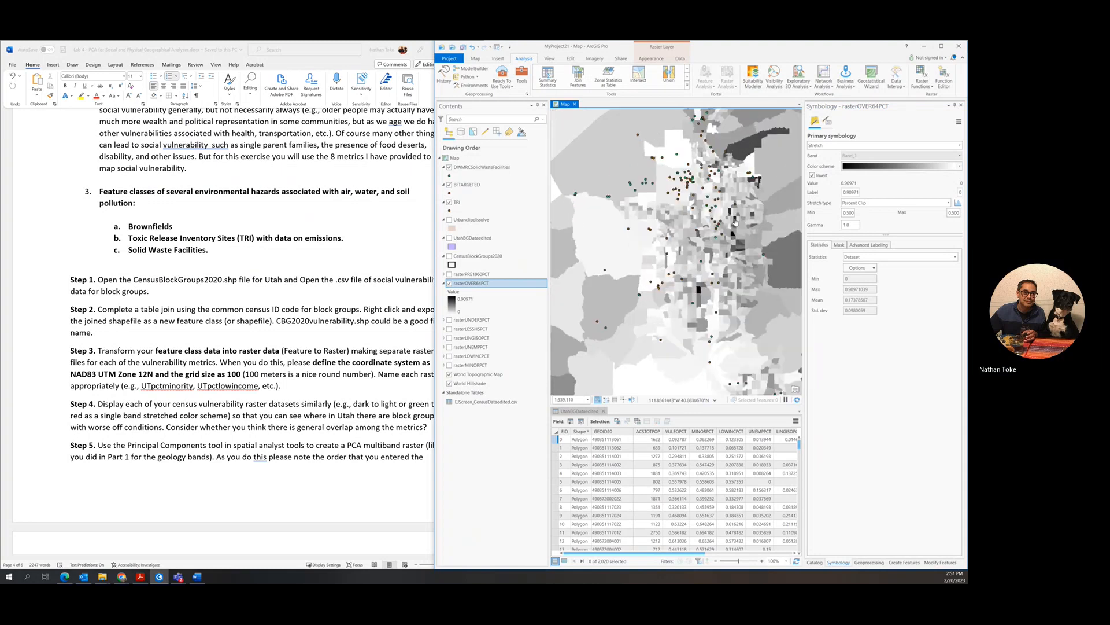
drag(732, 231, 619, 204)
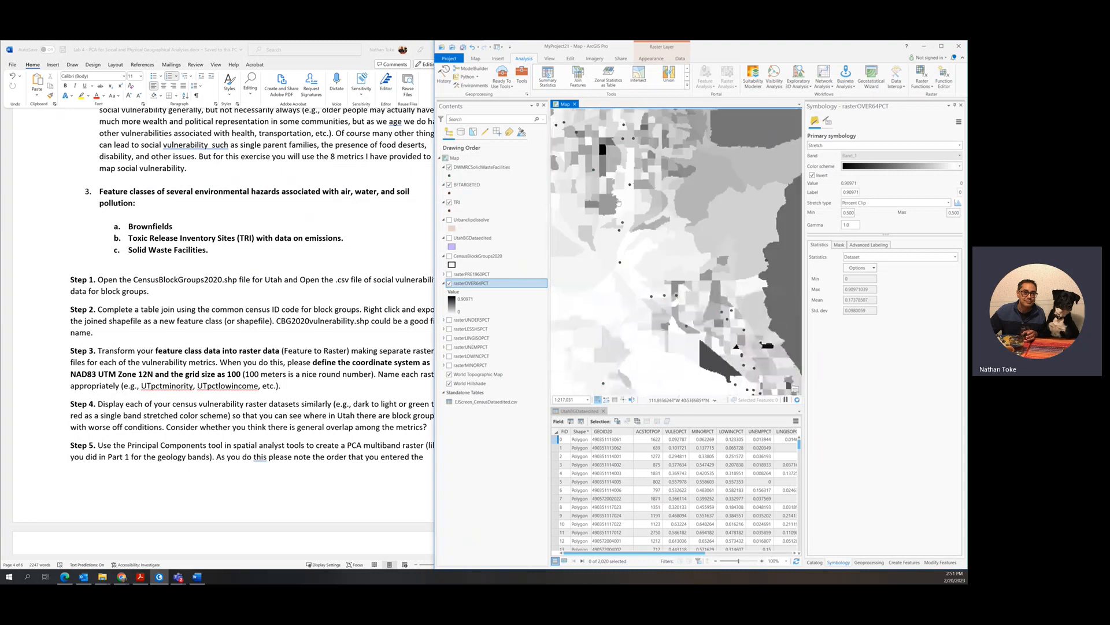
drag(730, 311, 614, 182)
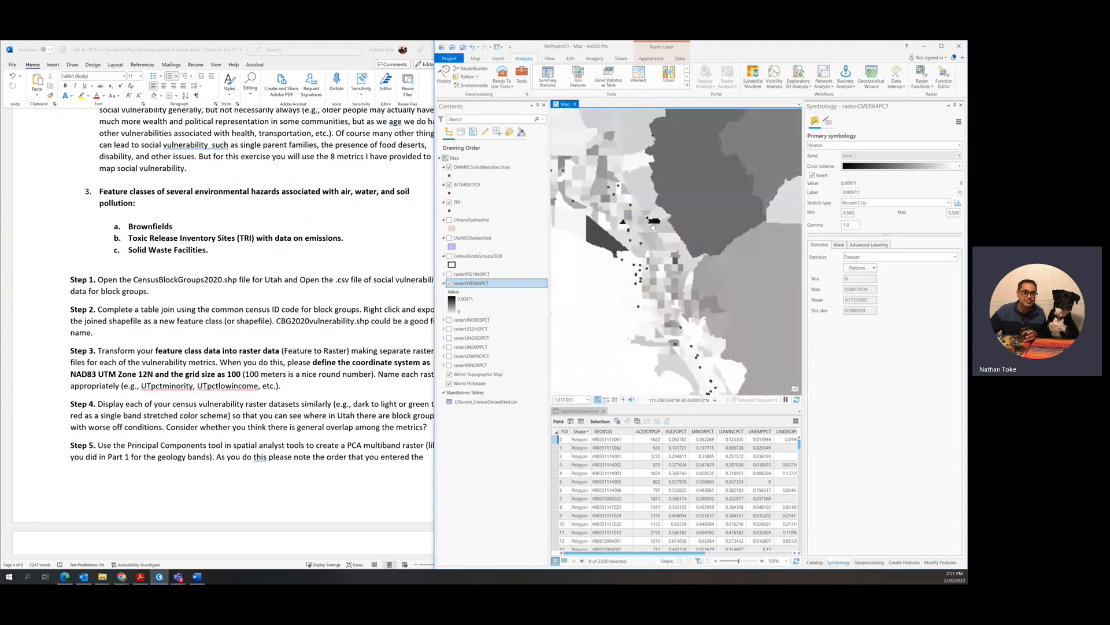
scroll(643, 261, down, 3)
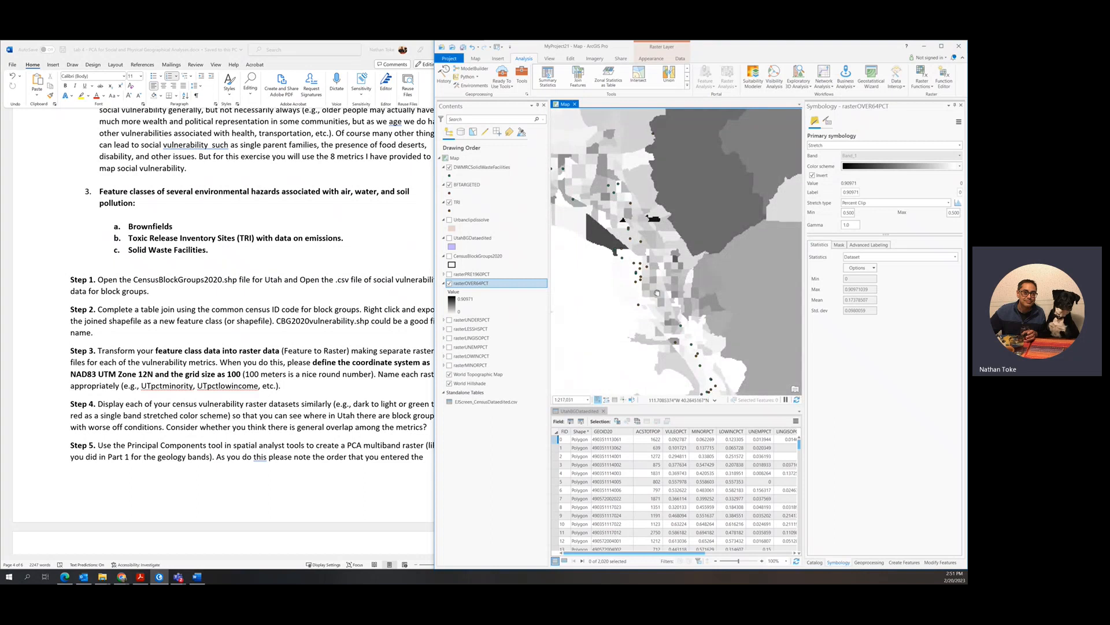
scroll(672, 175, down, 4)
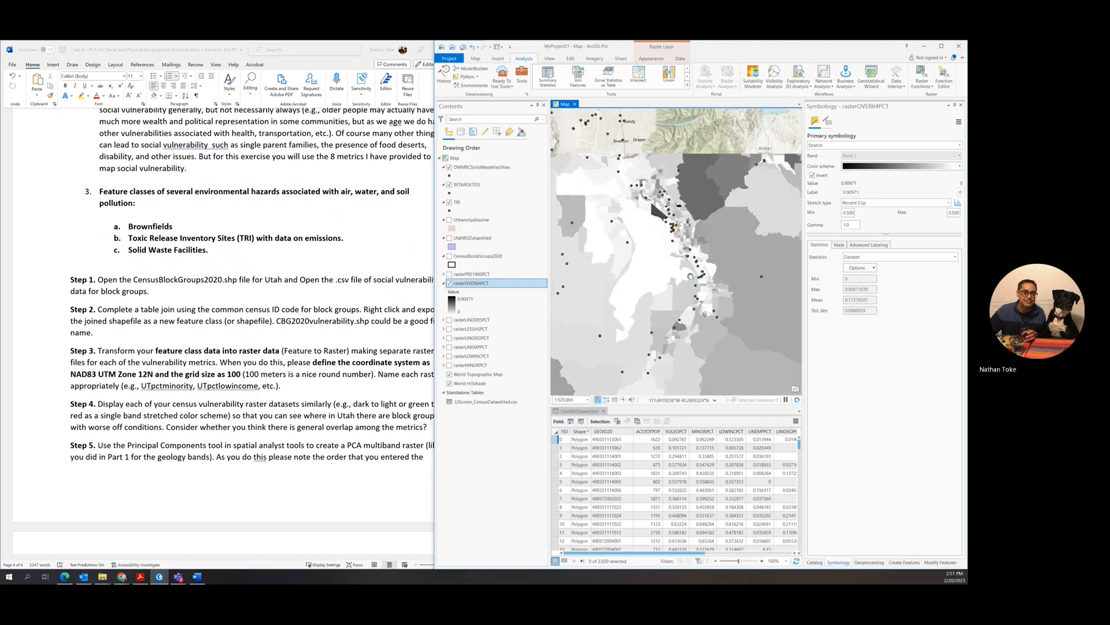
Examine rasterOVER64PCT across southwestern and southeastern Utah, finishing with a view of the whole state.
drag(671, 313, 723, 139)
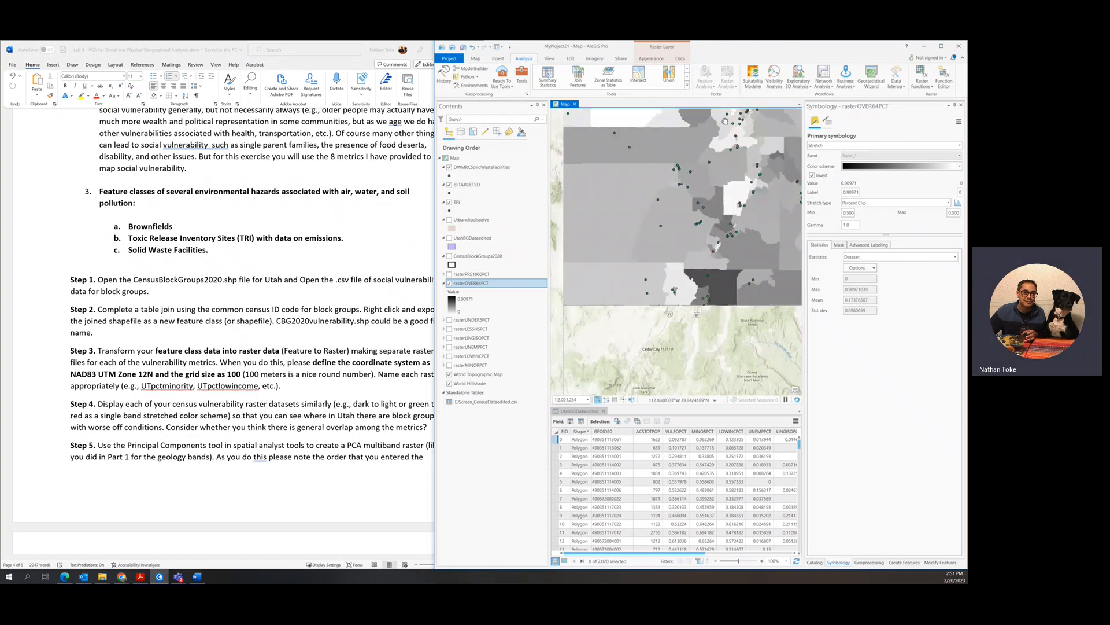
drag(638, 326, 664, 213)
scroll(610, 284, up, 2)
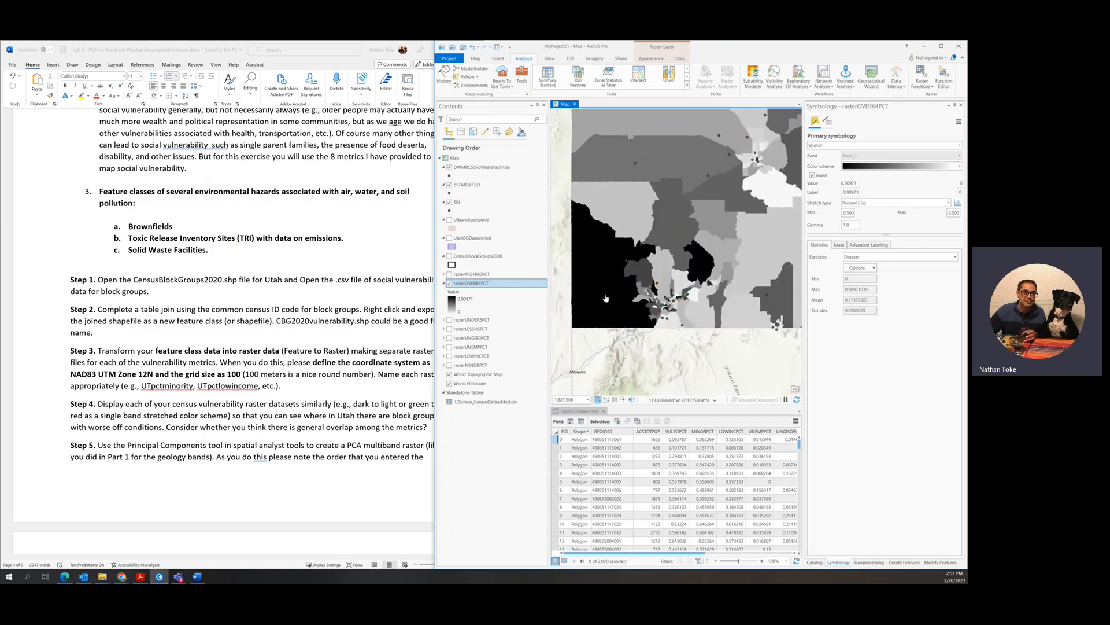
scroll(605, 297, down, 1)
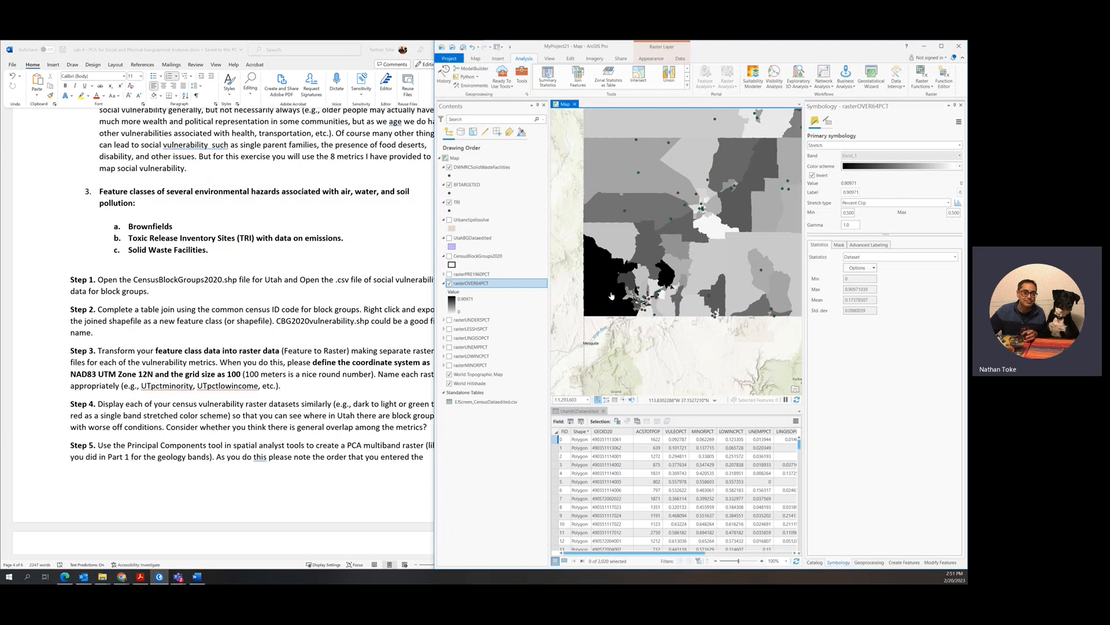
scroll(612, 295, down, 1)
drag(676, 236, 647, 261)
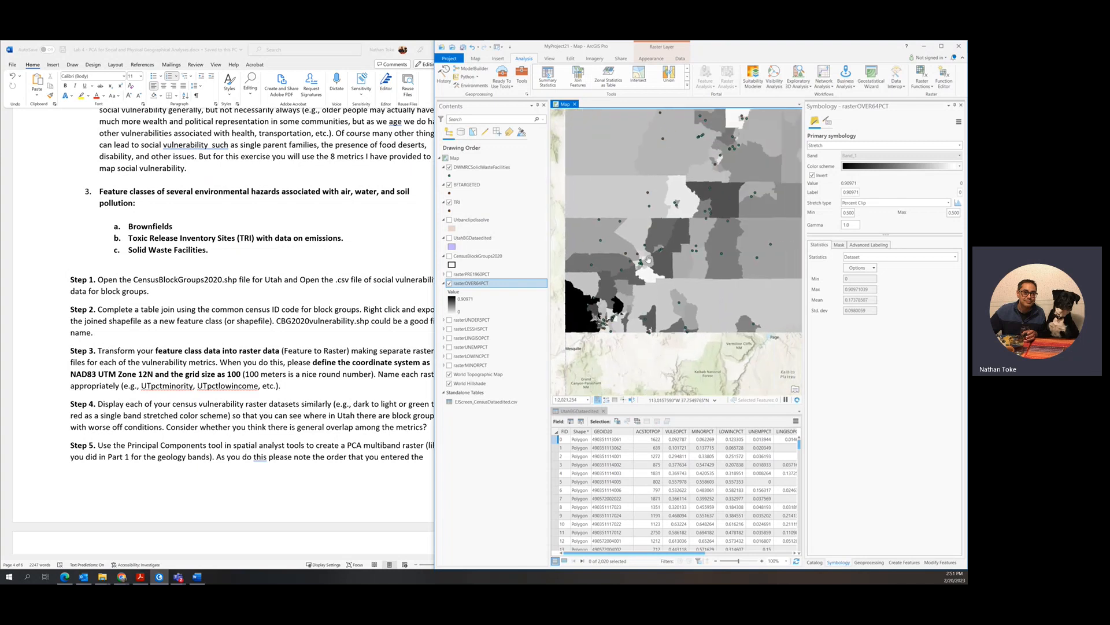
drag(680, 225, 524, 231)
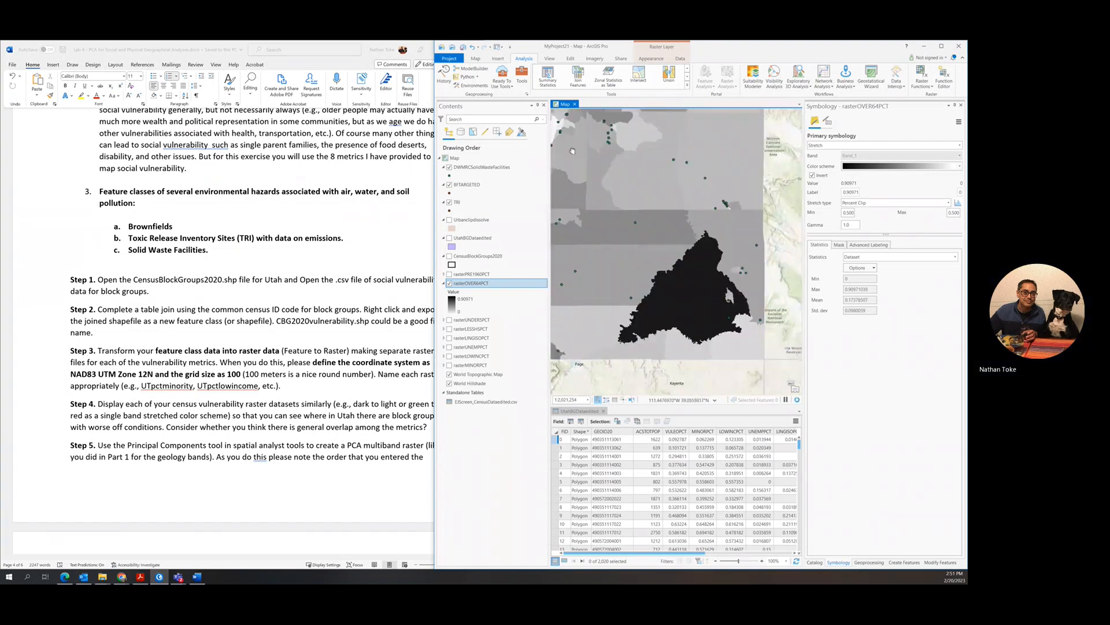
mouse_move(584, 124)
mouse_down()
mouse_move(637, 195)
mouse_move(579, 137)
mouse_up()
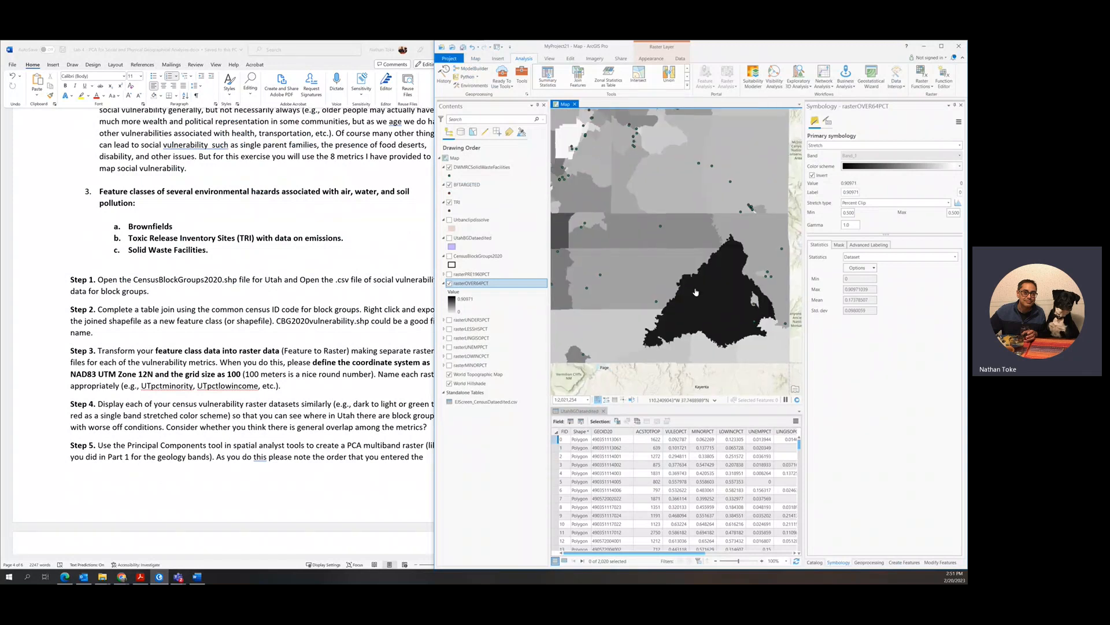
scroll(686, 258, down, 2)
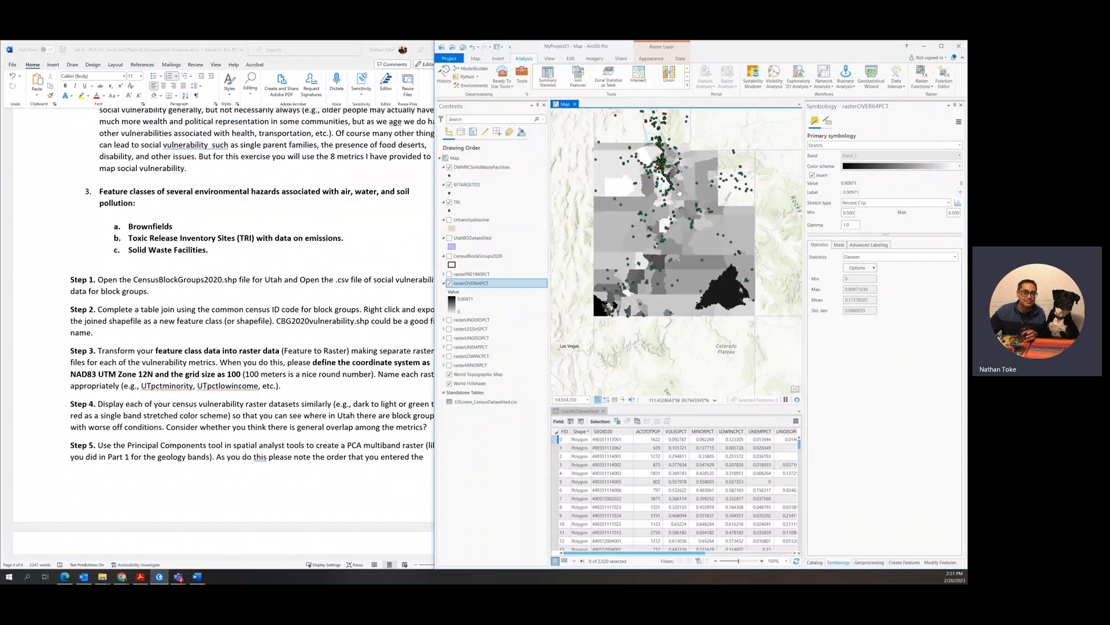
drag(678, 194, 673, 233)
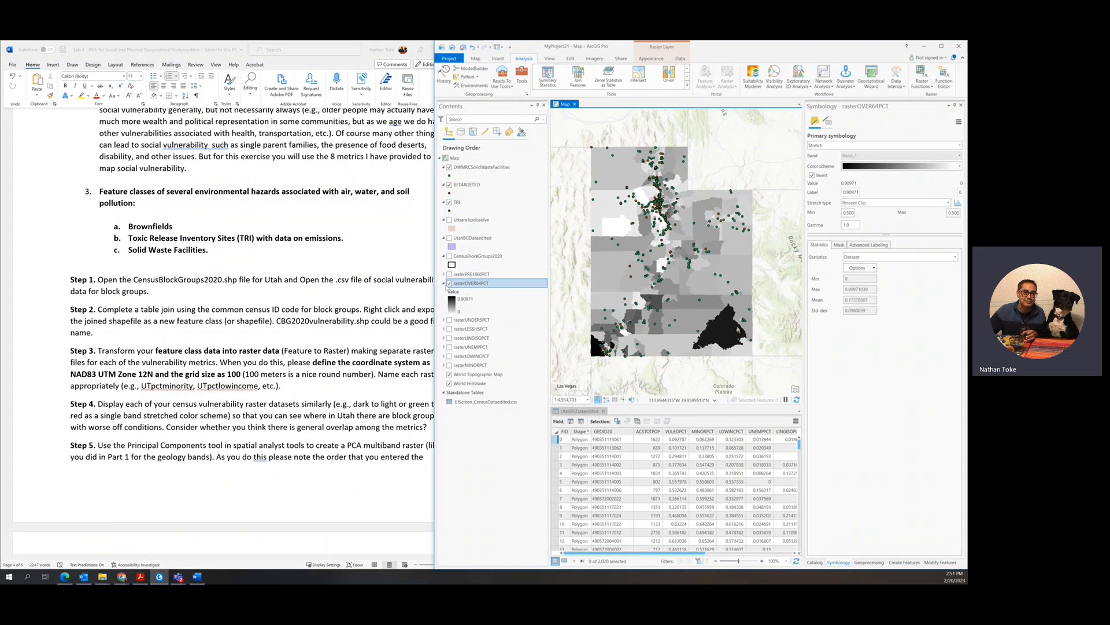
Hide rasterOVER64PCT and collapse its legend, then select rasterUNDER5PCT and expand its legend.
click(449, 283)
click(443, 283)
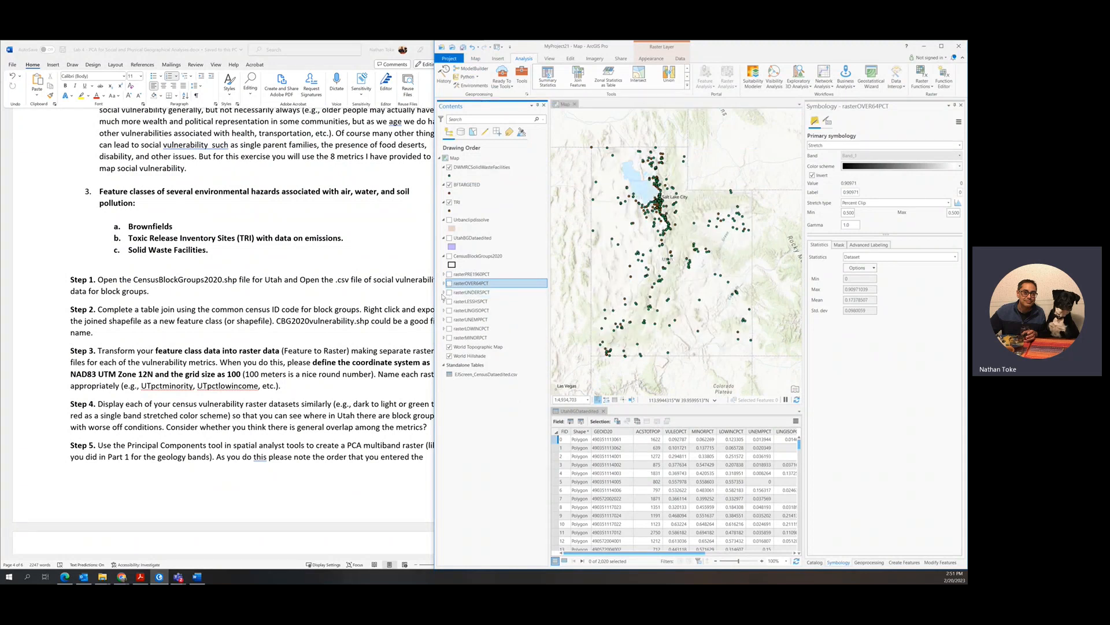
click(445, 293)
click(444, 292)
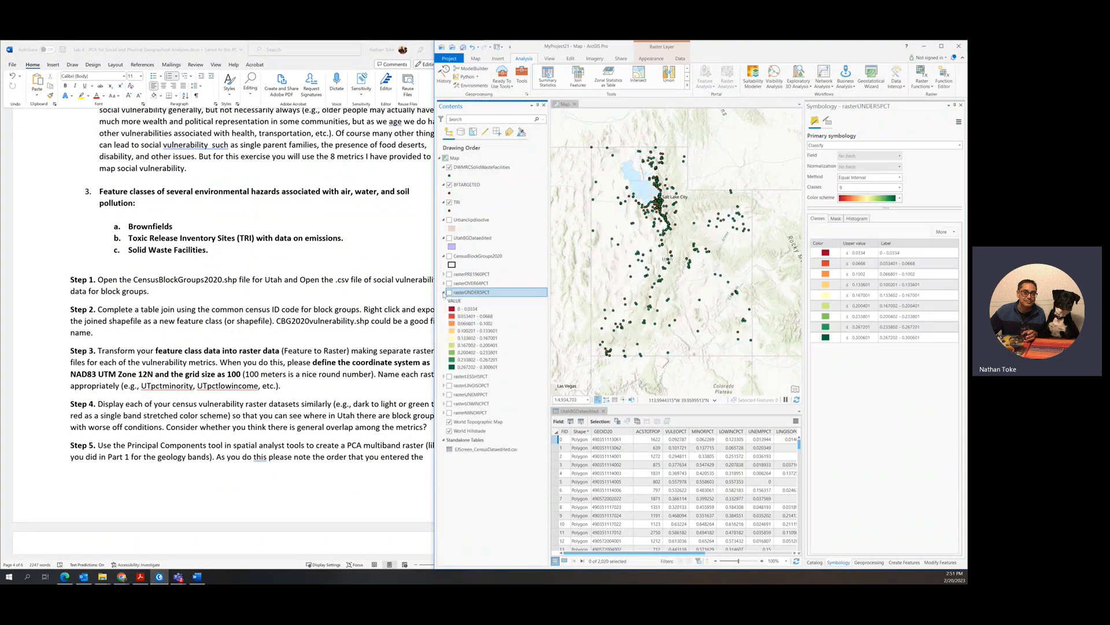
Symbolize rasterUNDER5PCT as Stretch with an inverted black-to-white scheme, then show the layer and collapse its legend.
click(842, 145)
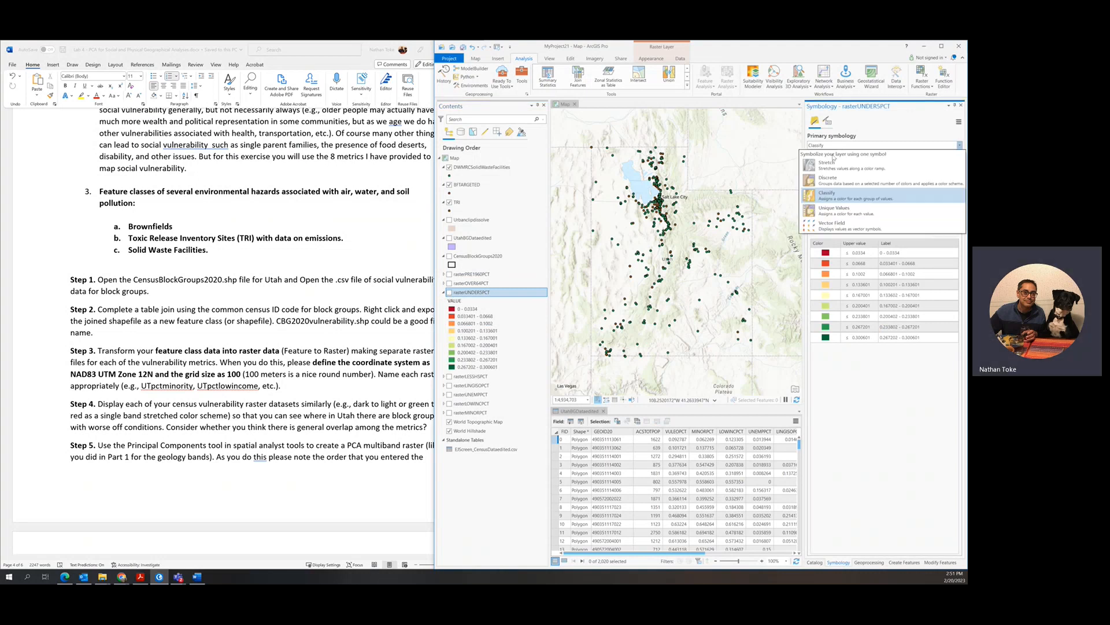
click(828, 168)
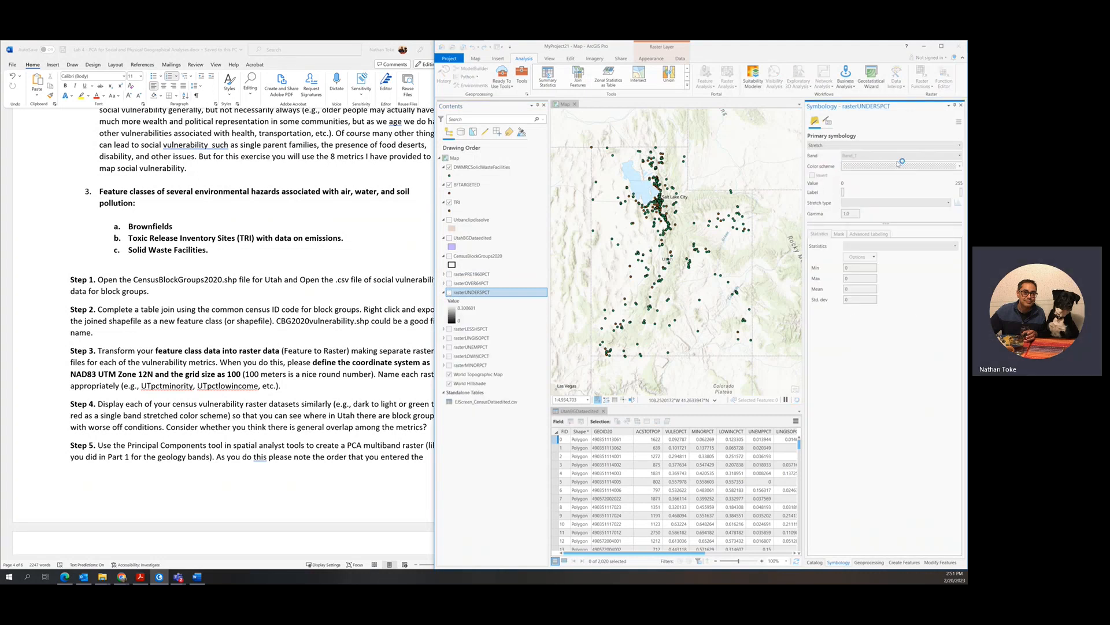
click(813, 175)
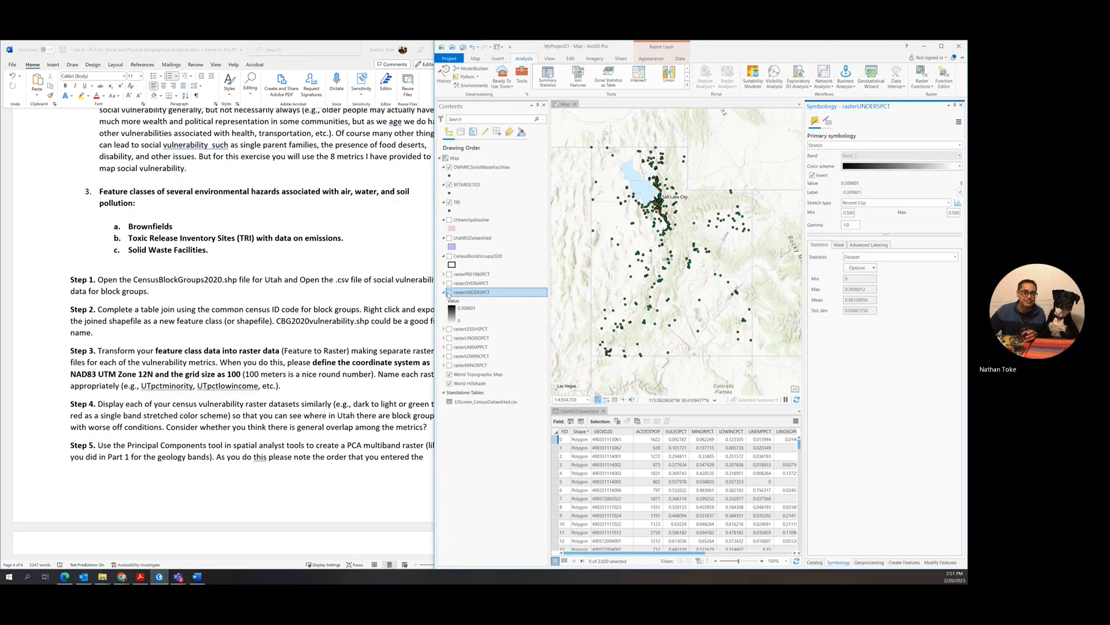
click(449, 293)
click(443, 293)
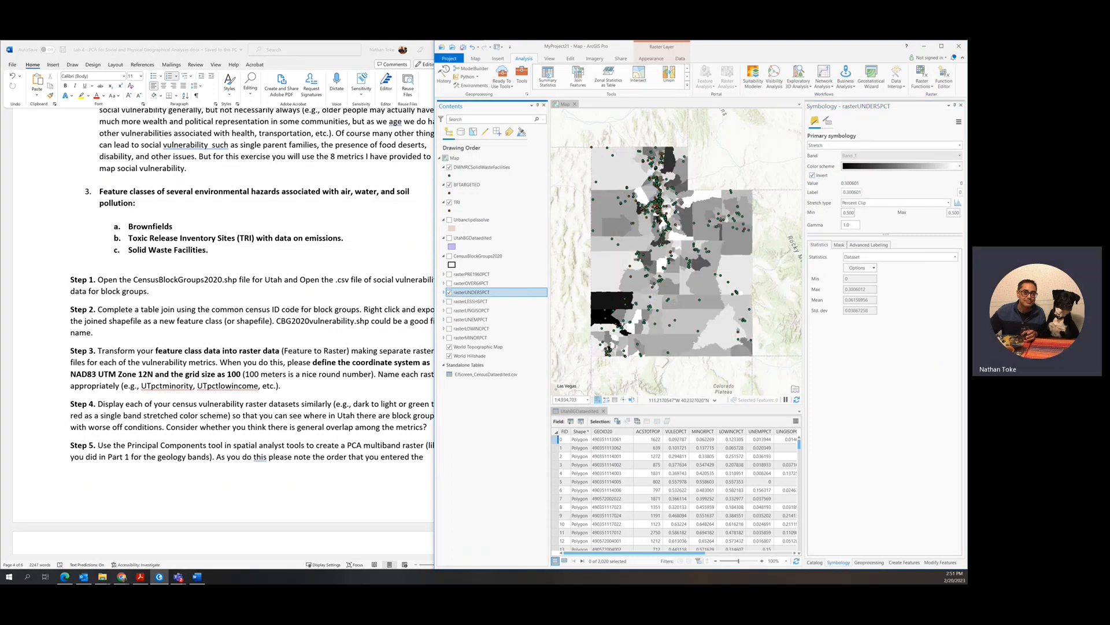
Examine the stretched rasterUNDER5PCT pattern through the Salt Lake and Utah valleys.
scroll(671, 198, up, 6)
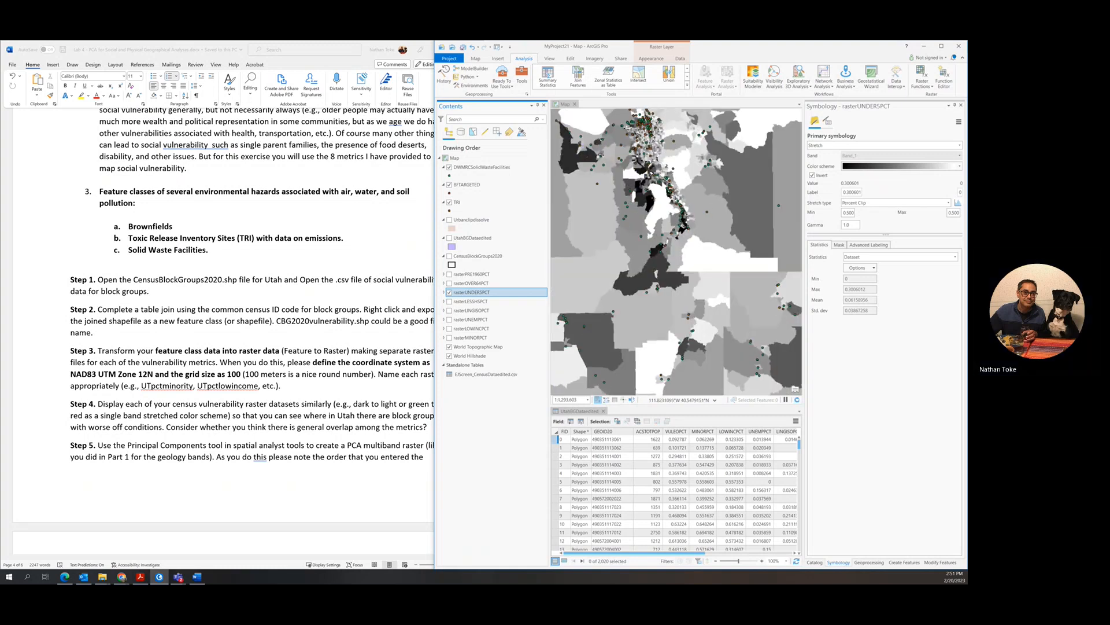
scroll(679, 215, down, 2)
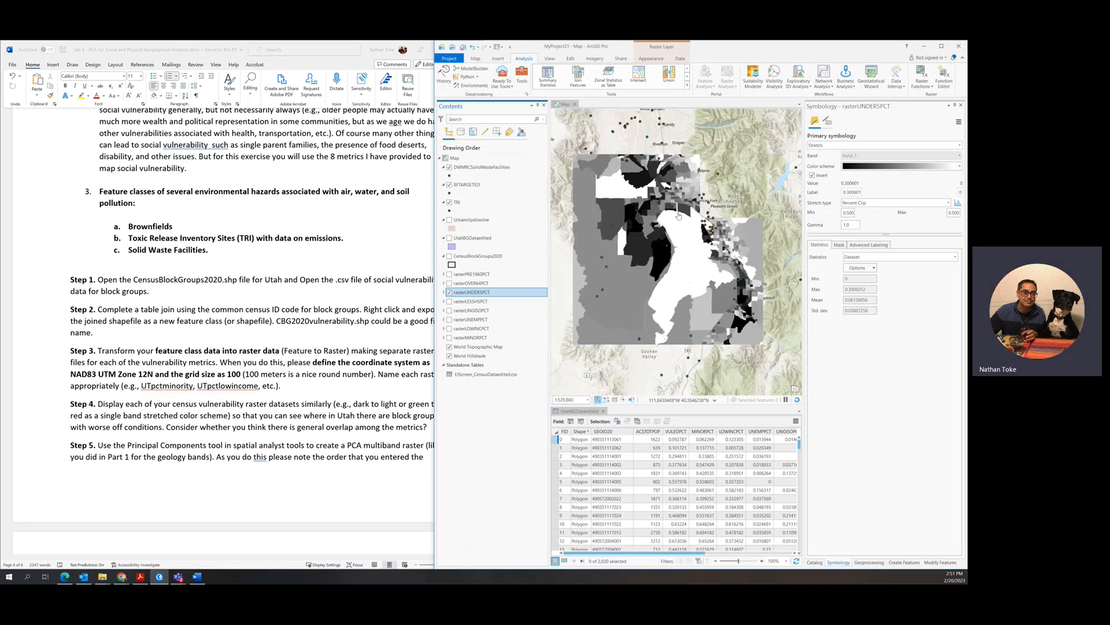
drag(715, 244, 762, 354)
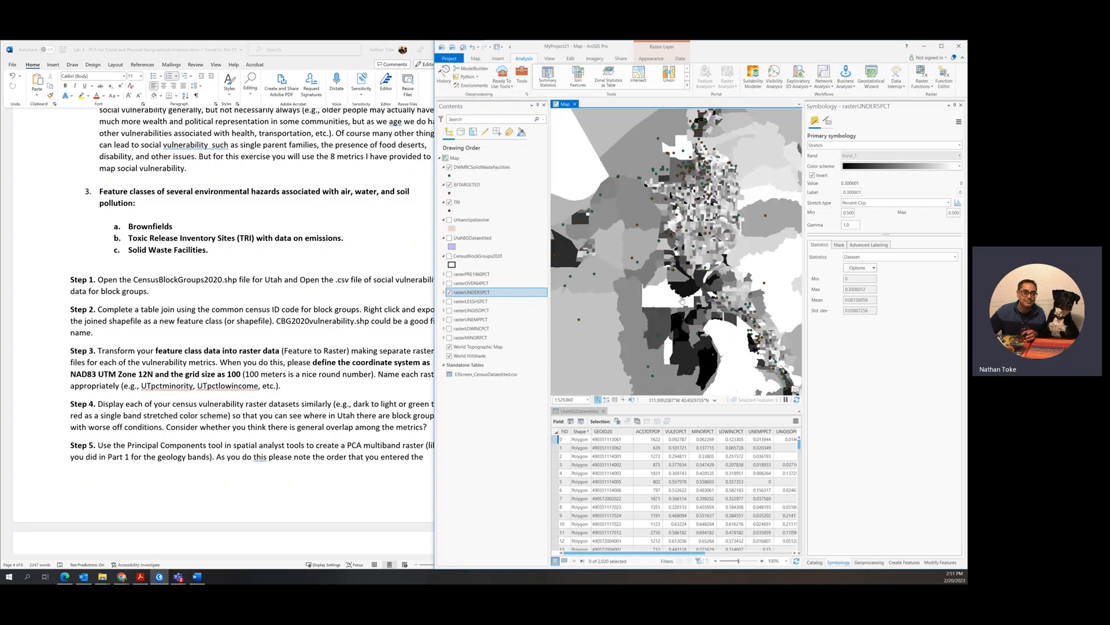
drag(692, 267, 655, 223)
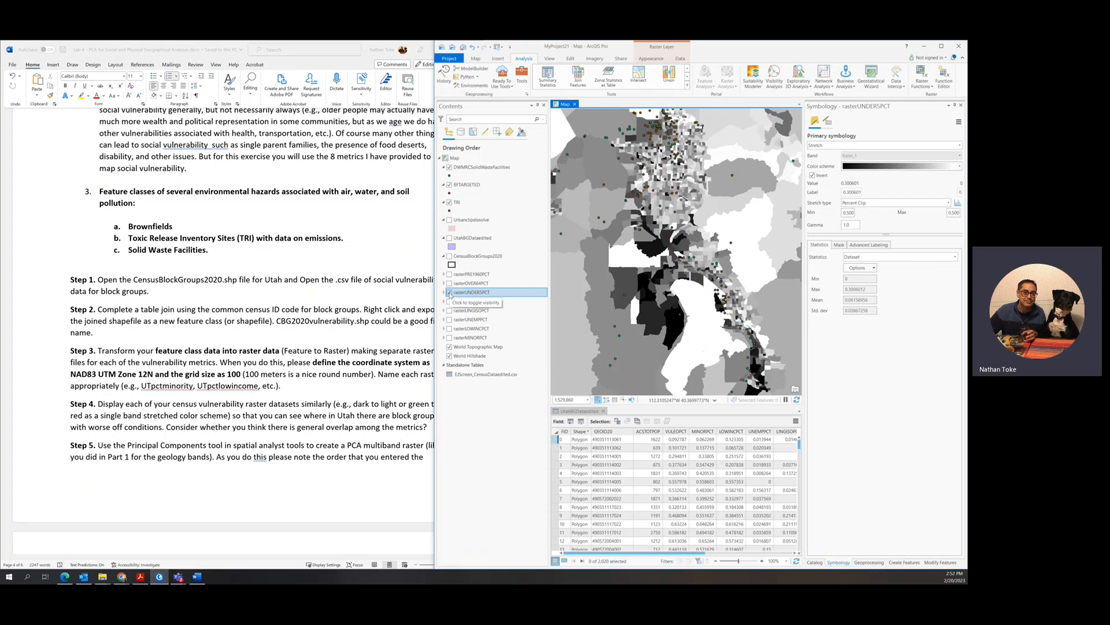
Hide rasterUNDER5PCT and show rasterLESSHSPCT in the map.
click(450, 293)
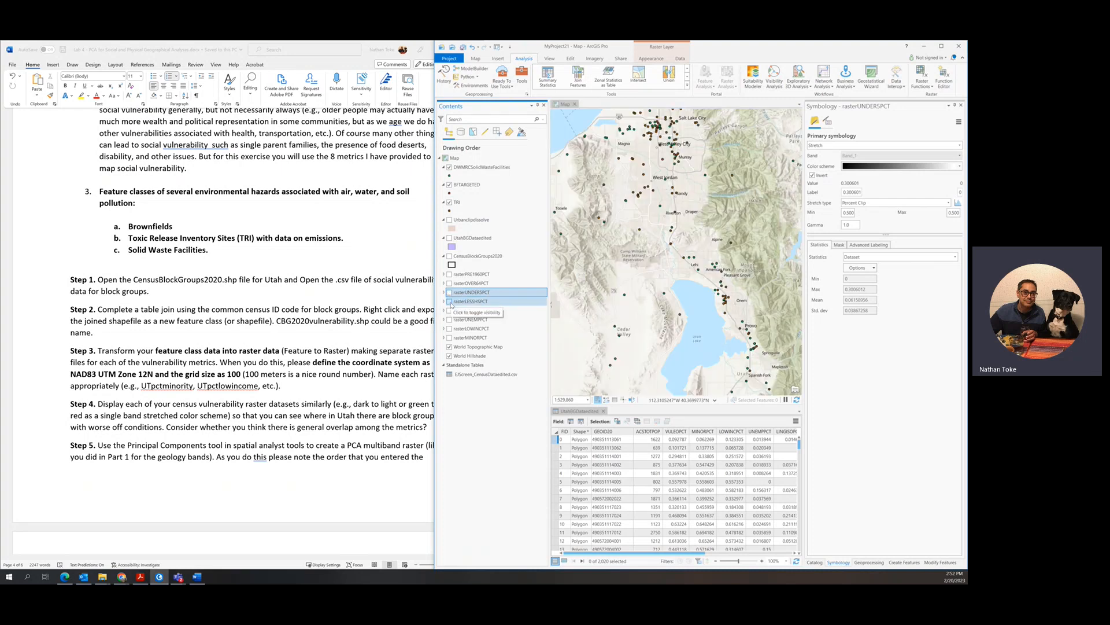
click(450, 302)
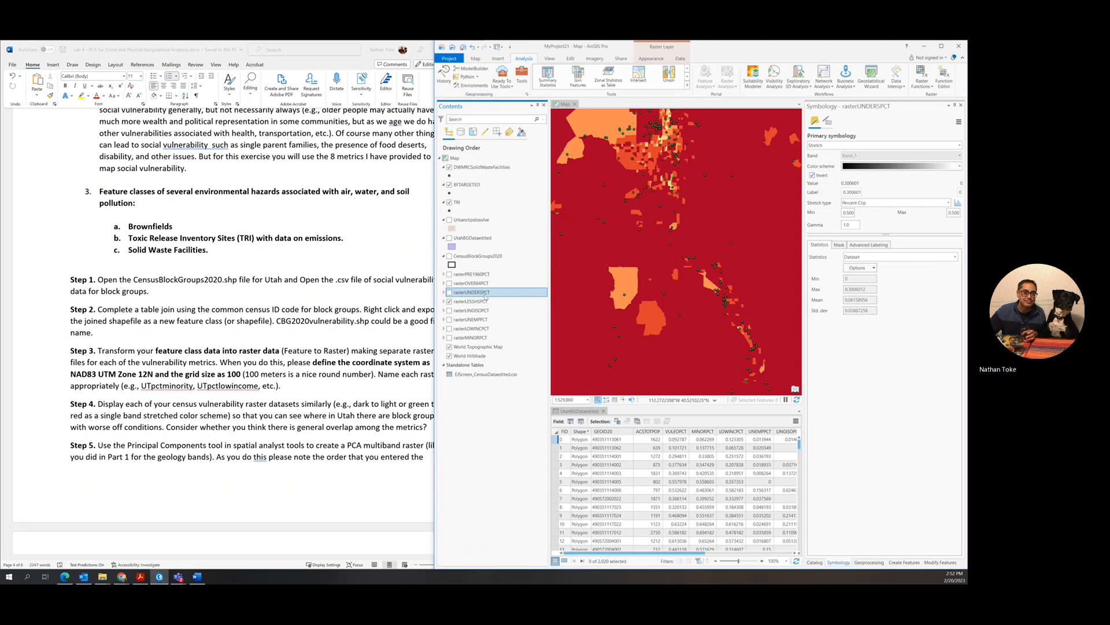
right_click(470, 301)
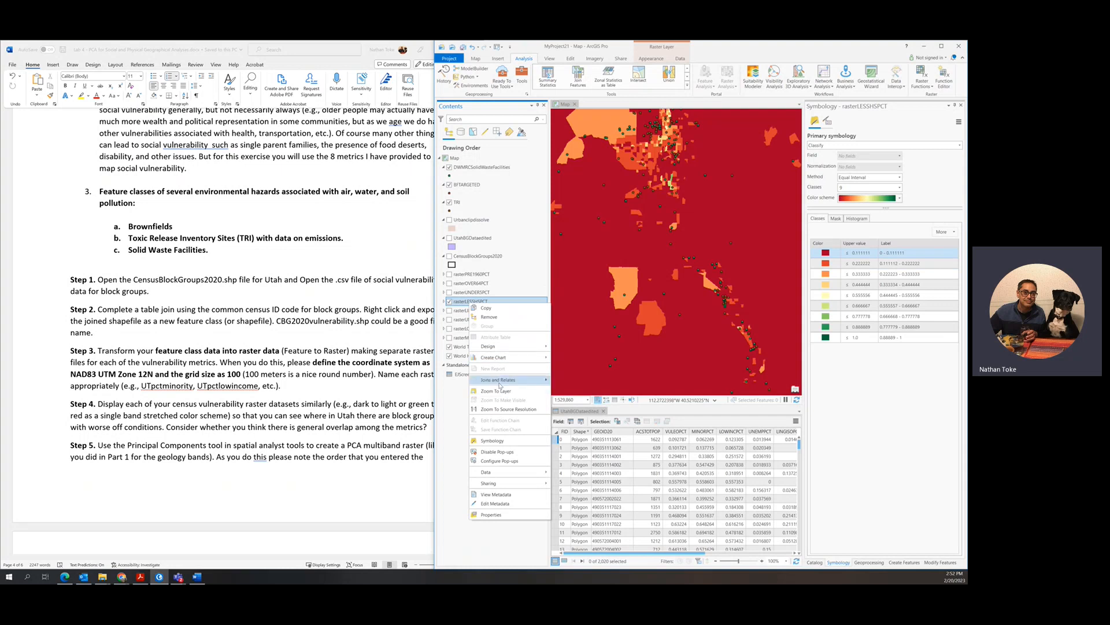
click(491, 514)
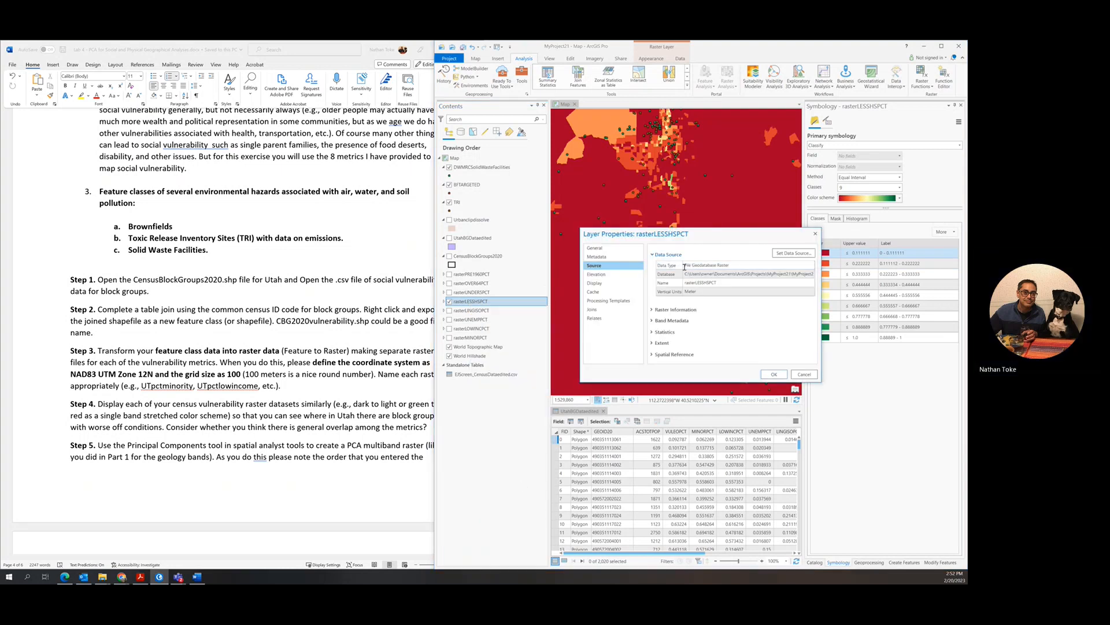
click(816, 233)
Symbolize rasterLESSHSPCT as Stretch with an inverted black-to-white color scheme.
right_click(470, 301)
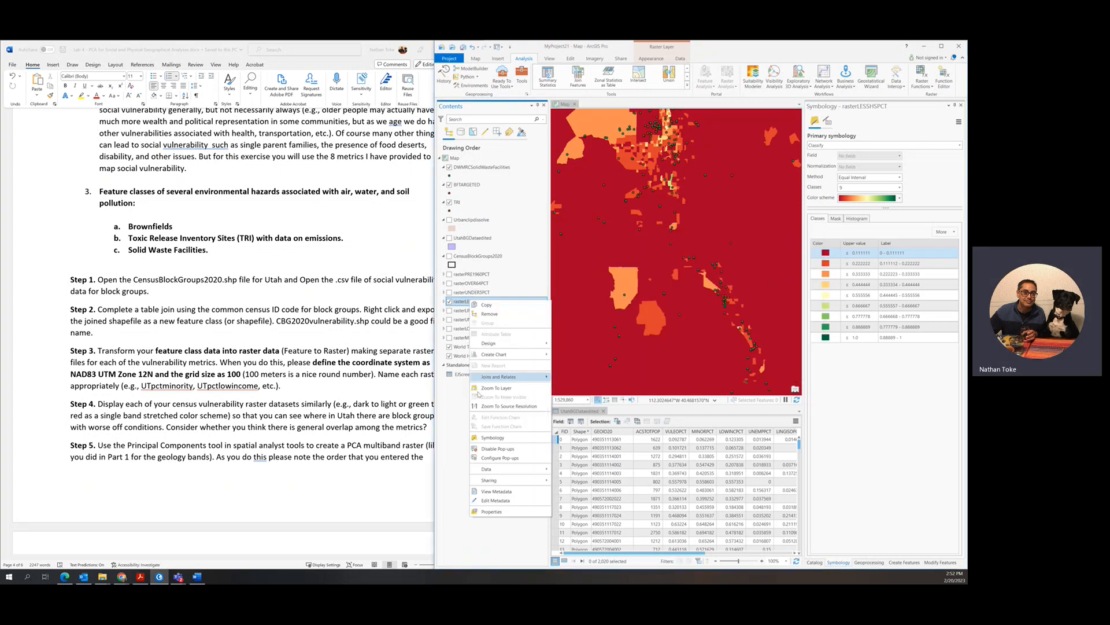
click(491, 438)
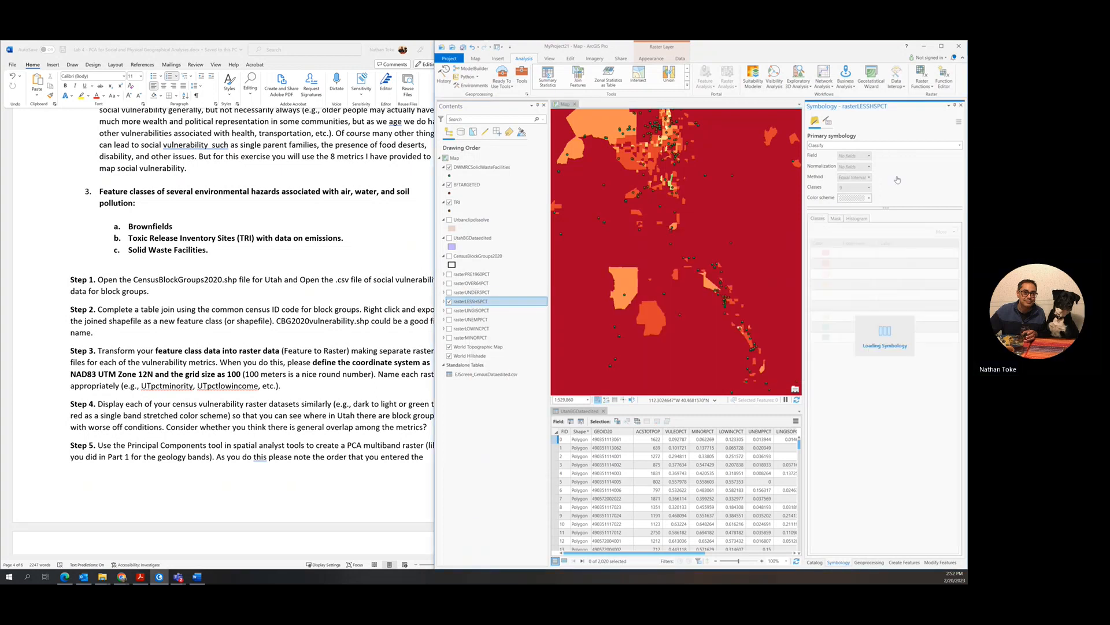
click(893, 200)
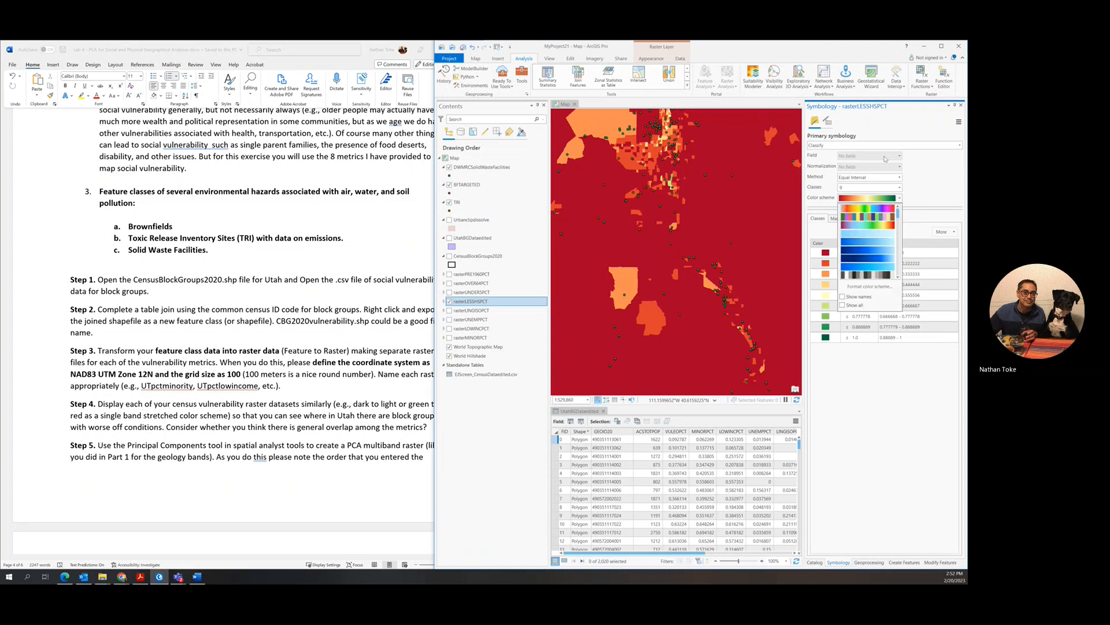
click(870, 146)
click(870, 146)
click(843, 163)
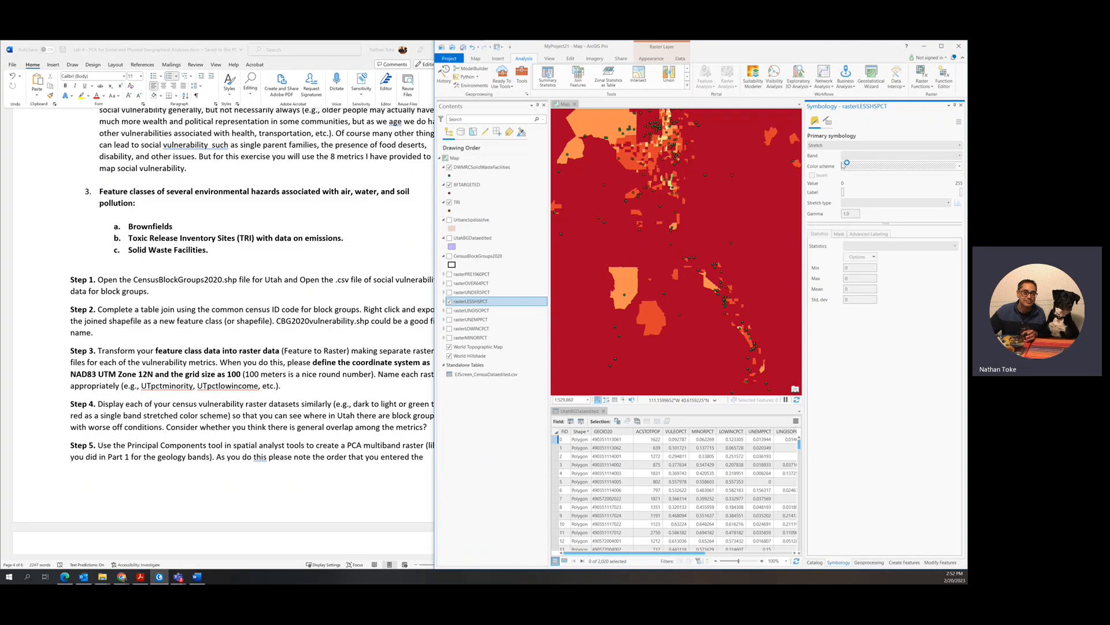
click(819, 176)
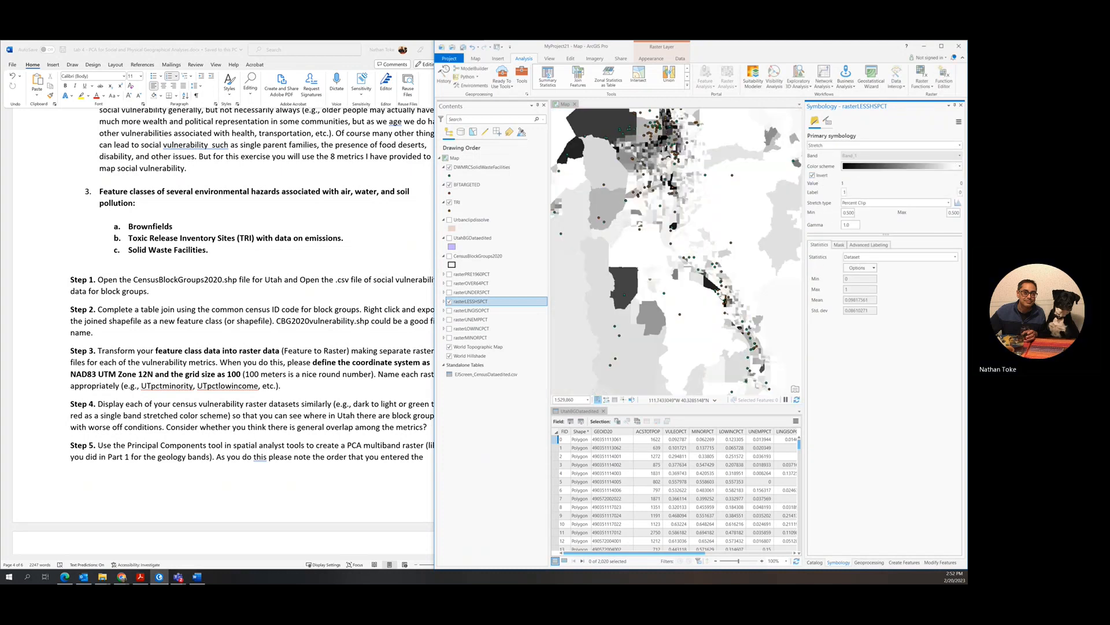
Examine rasterLESSHSPCT around Salt Lake City and Utah Valley, and compare its pattern across the rest of the state.
scroll(673, 203, up, 5)
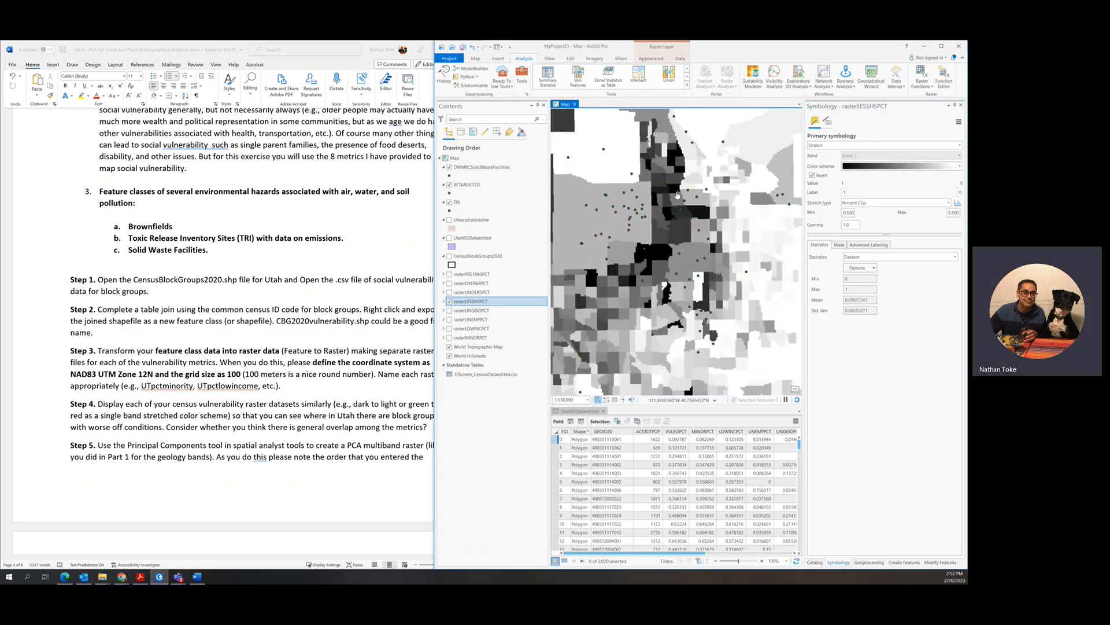
scroll(640, 278, down, 5)
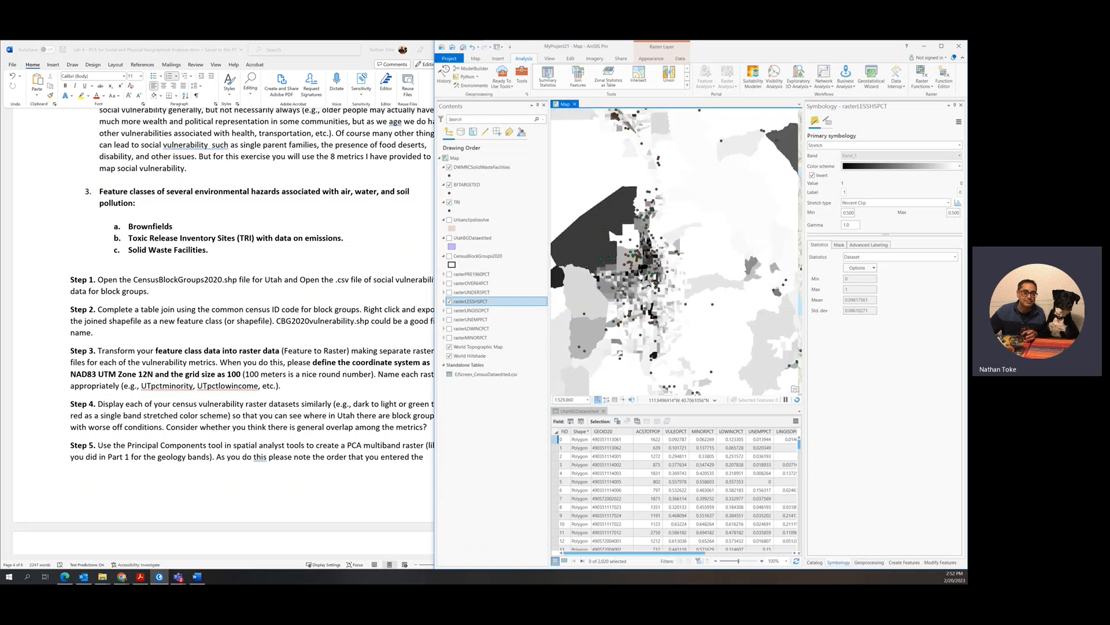
drag(651, 305, 577, 109)
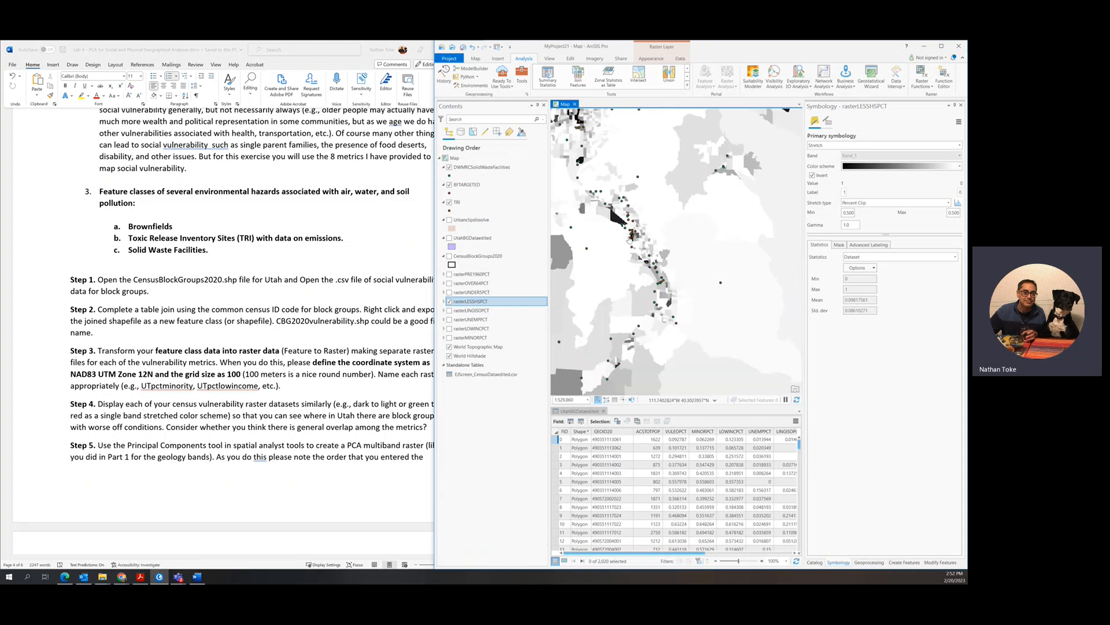
scroll(630, 237, down, 2)
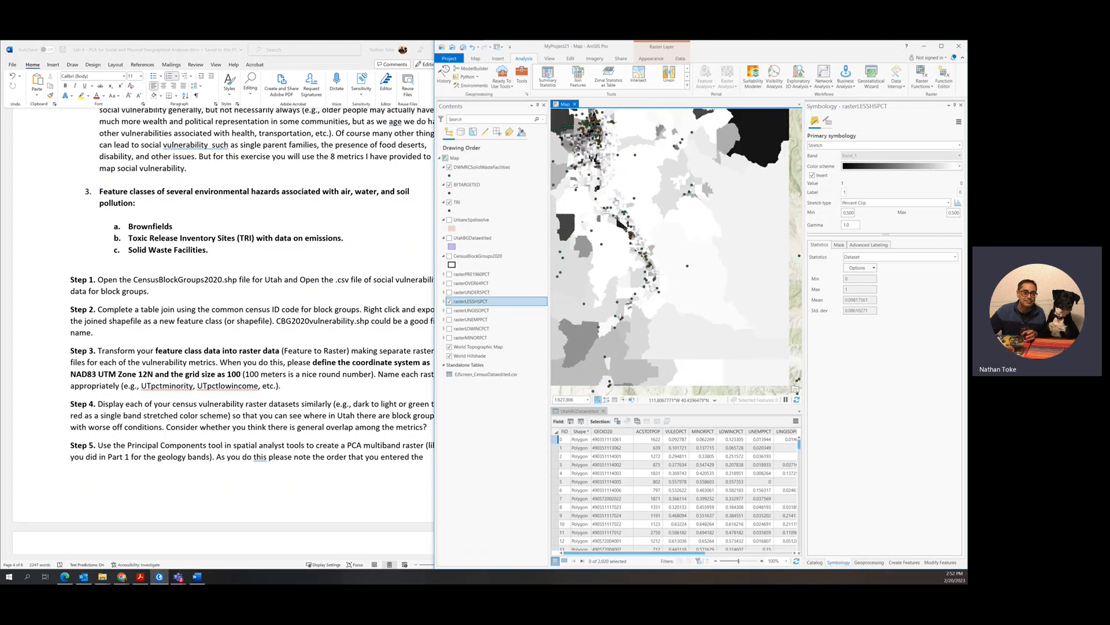
scroll(652, 203, down, 4)
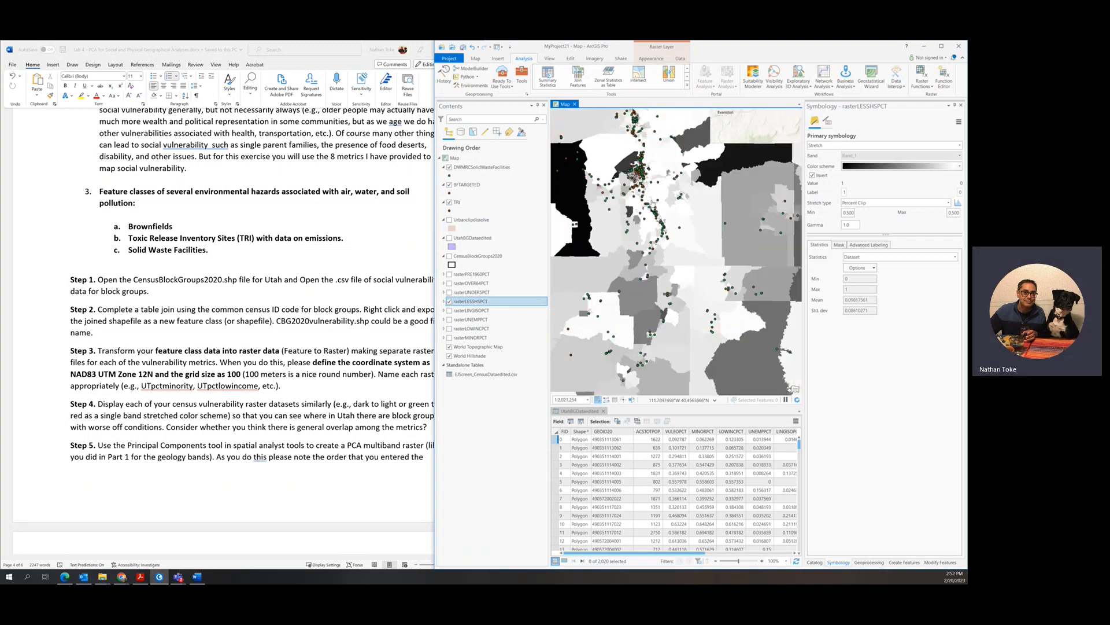
scroll(674, 225, down, 3)
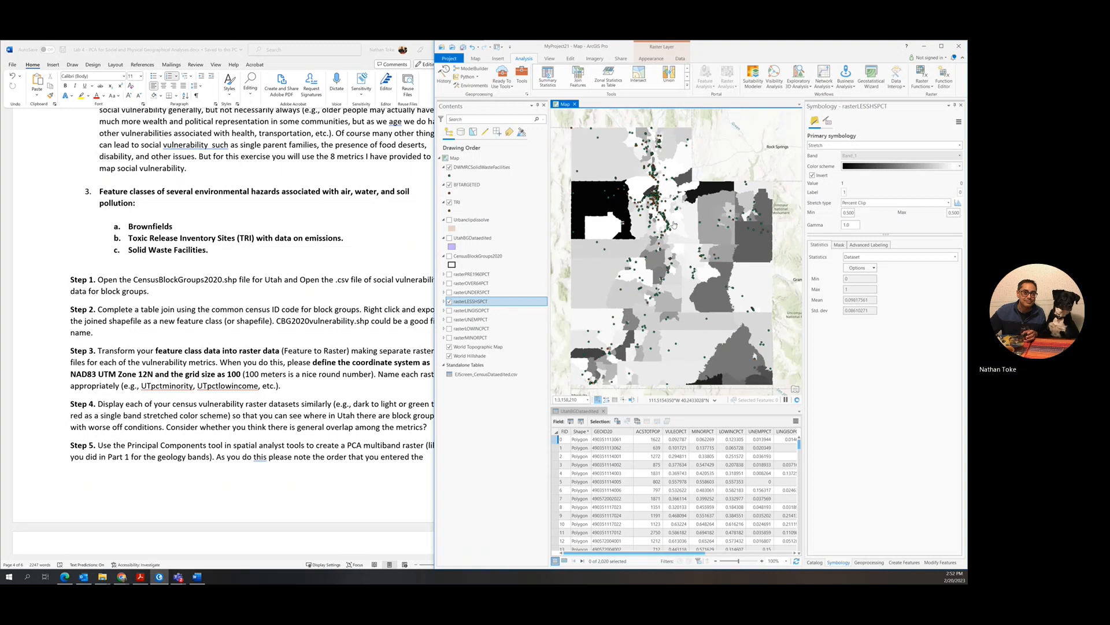
scroll(674, 225, up, 2)
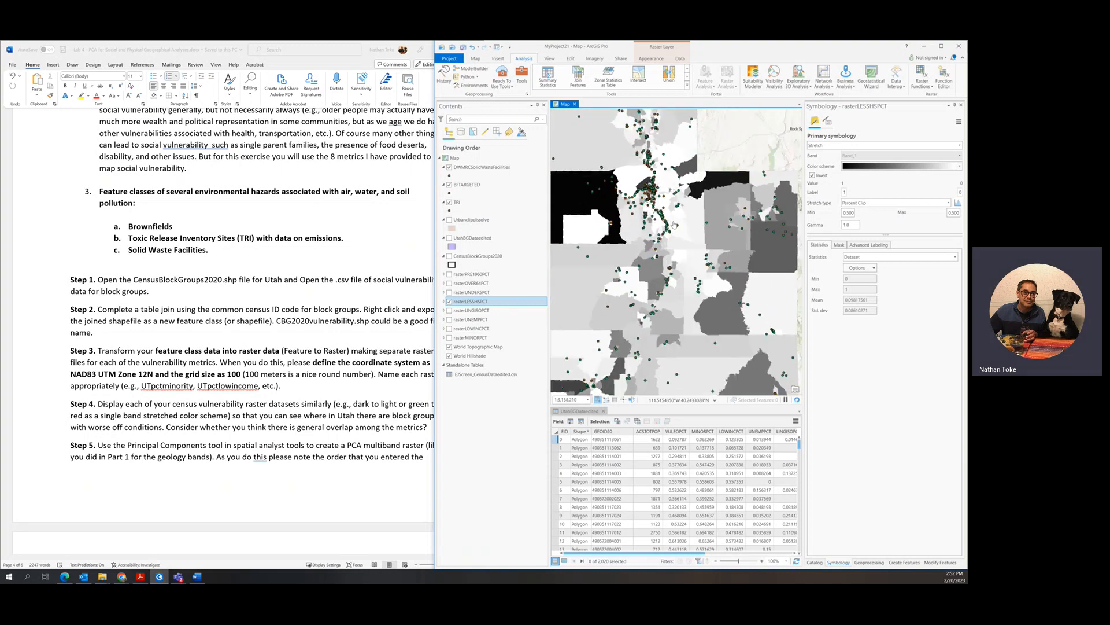
drag(673, 225, 725, 245)
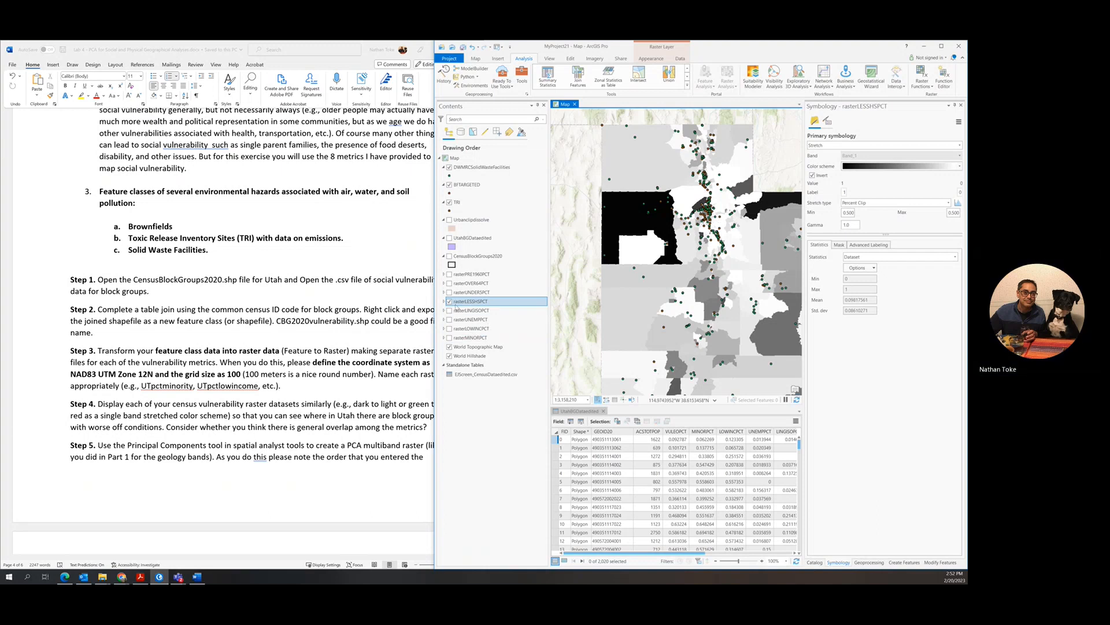
Show rasterLINGISOPCT in place of rasterLESSHSPCT and symbolize it as Stretch with an inverted black-to-white scheme.
click(449, 302)
click(450, 311)
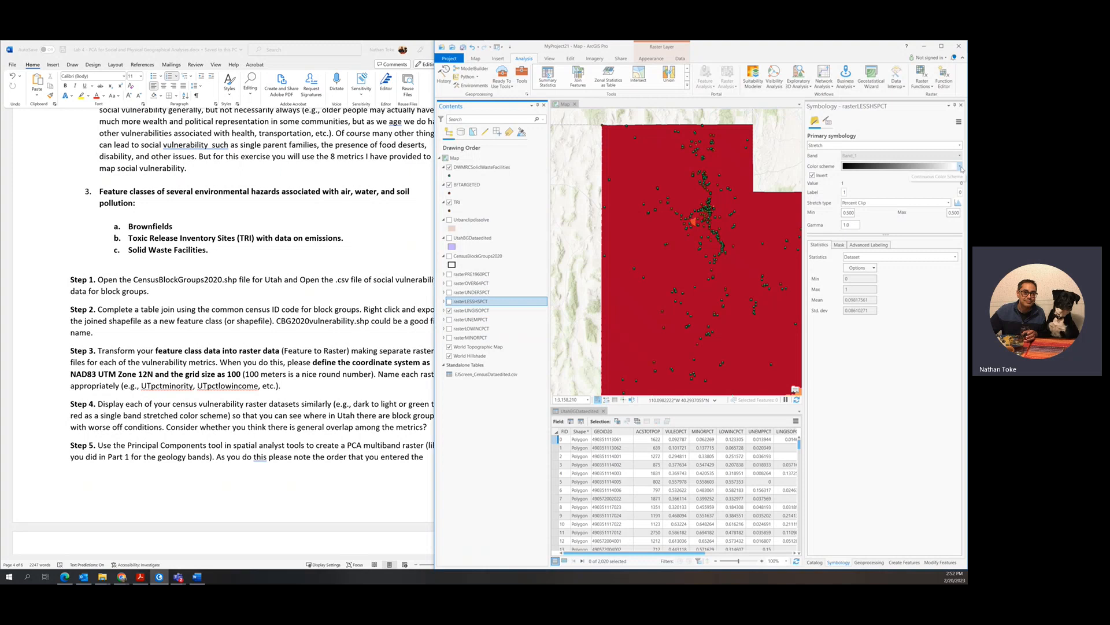
right_click(473, 311)
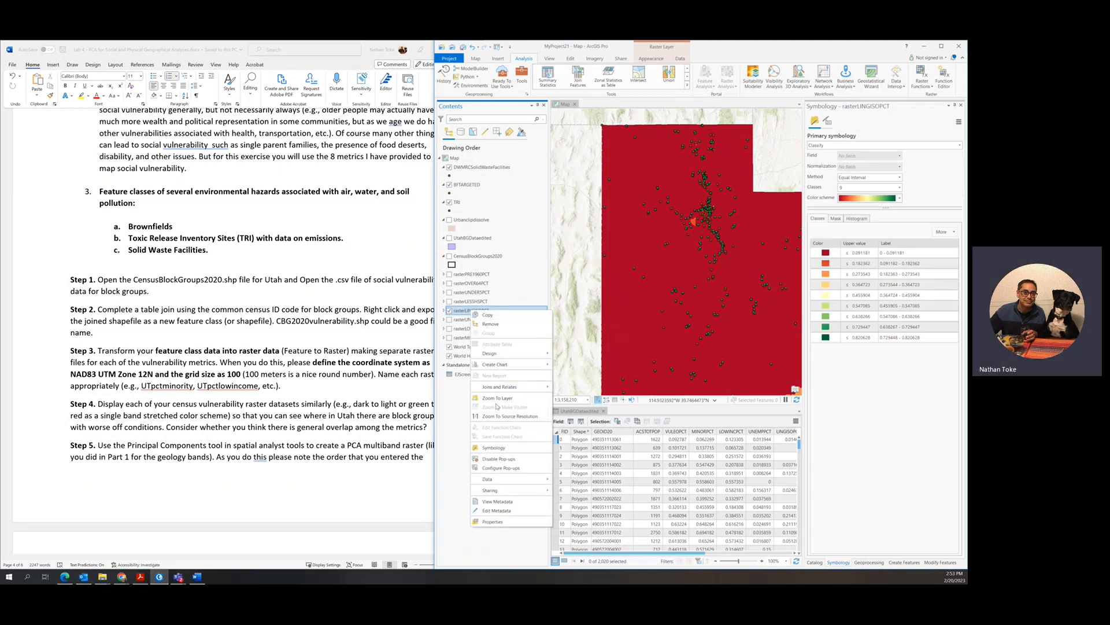
click(492, 448)
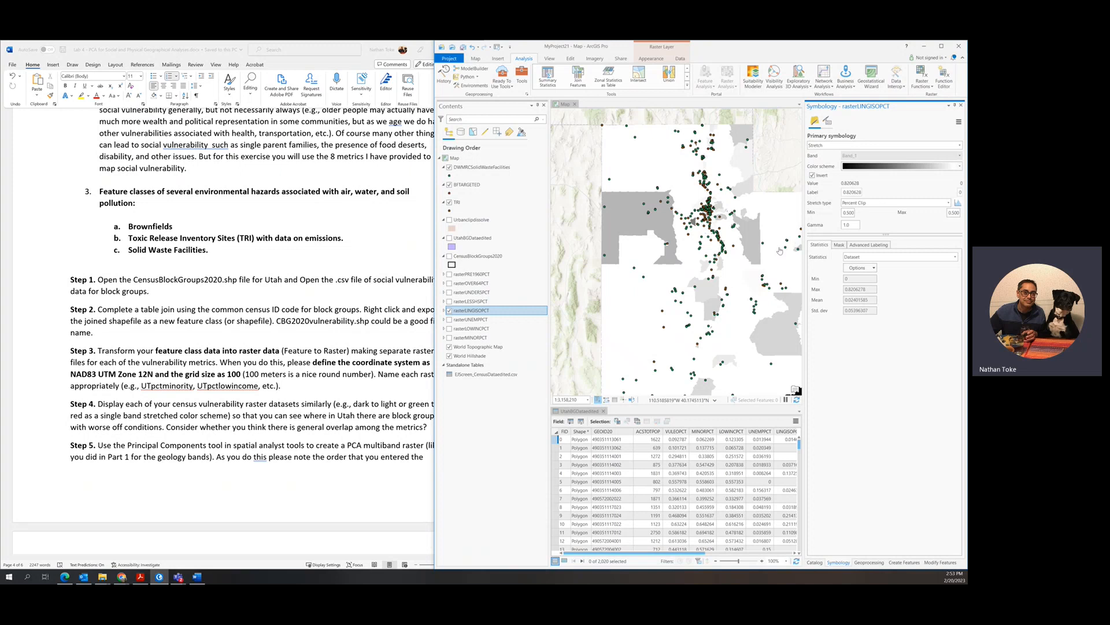
Expand the rasterLINGISOPCT legend and examine the layer's pattern around Salt Lake City.
click(444, 310)
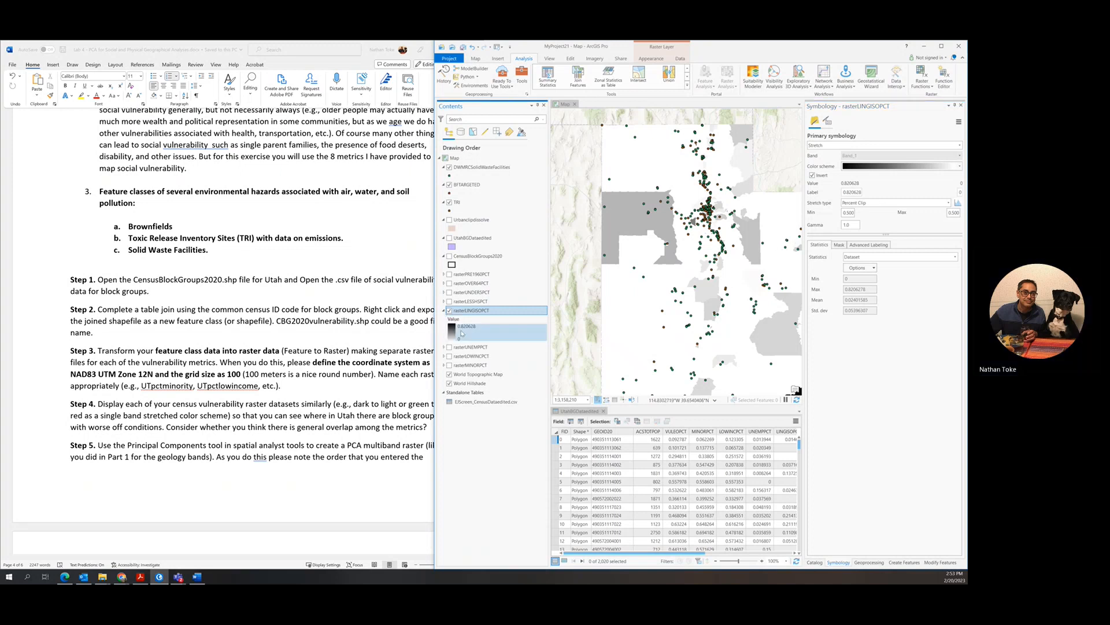
scroll(720, 214, up, 4)
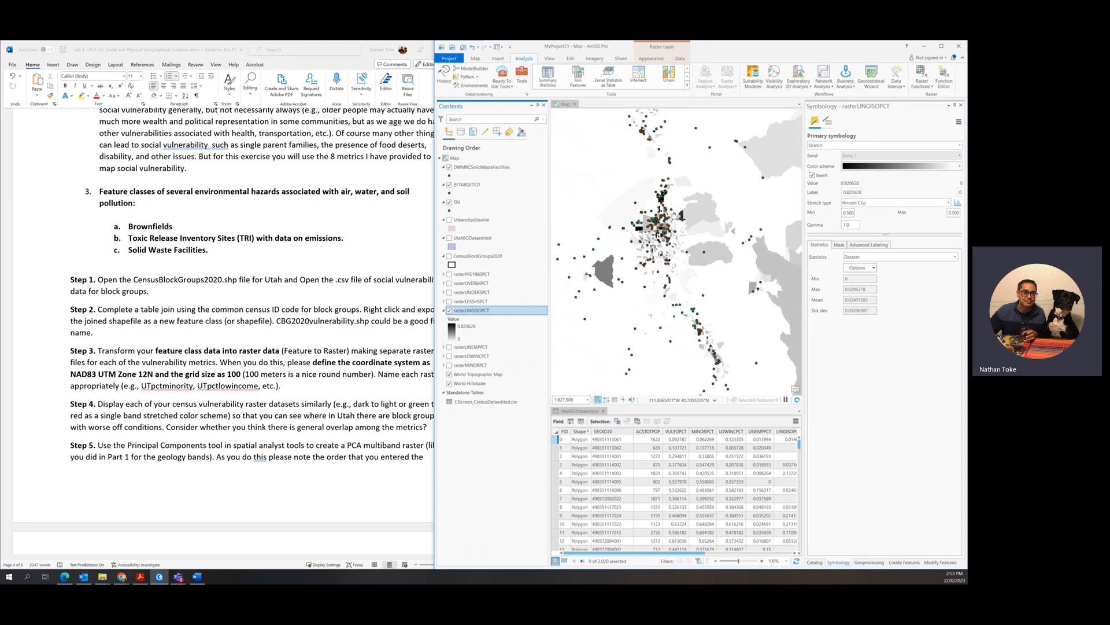
scroll(661, 225, up, 2)
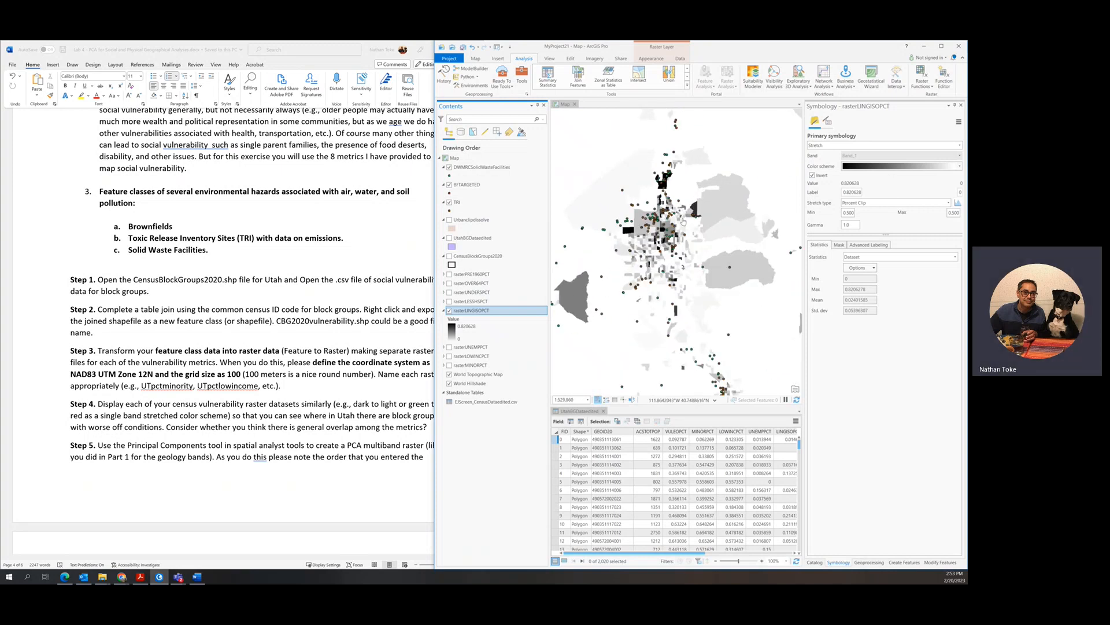
drag(684, 230, 666, 257)
scroll(664, 254, up, 3)
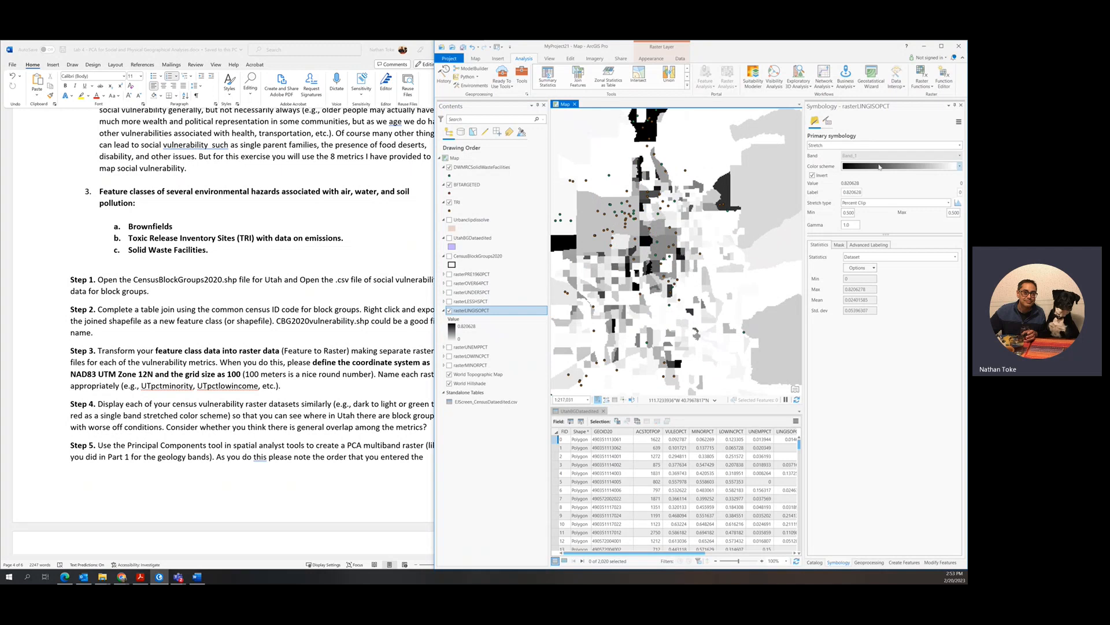
Try the Standard Deviation stretch type on rasterLINGISOPCT and check the pattern from Salt Lake City south through Utah Valley.
click(878, 168)
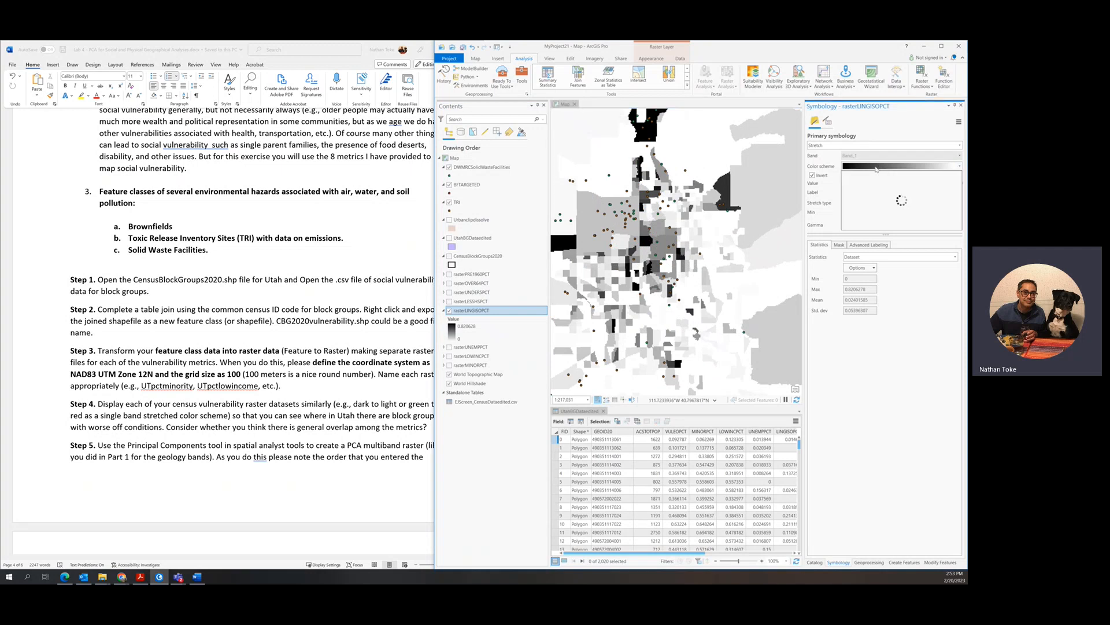
click(810, 159)
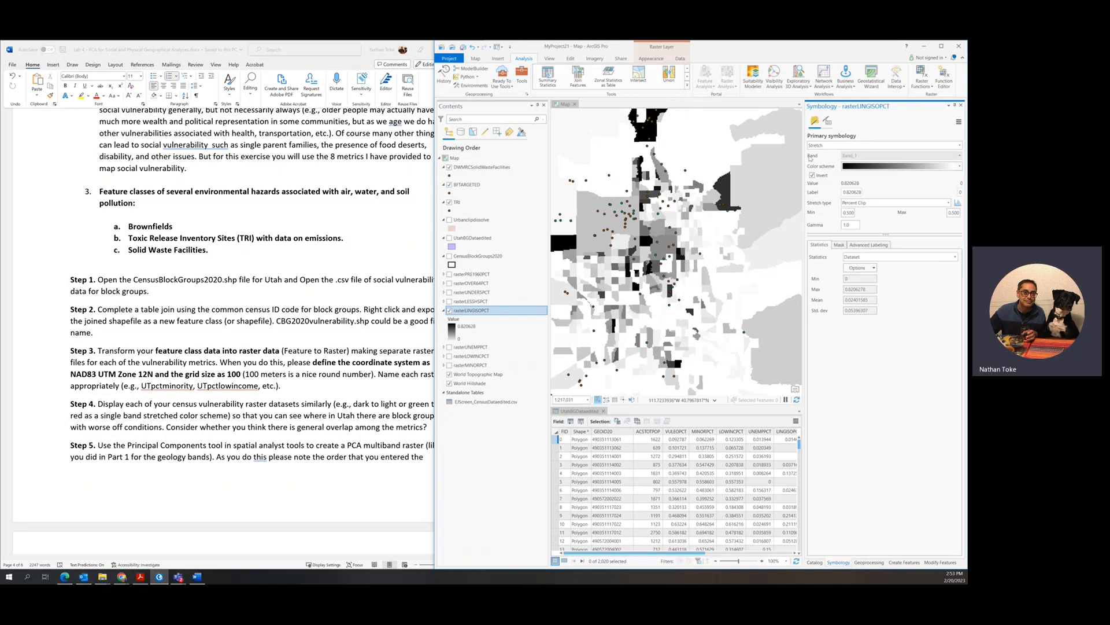
click(867, 205)
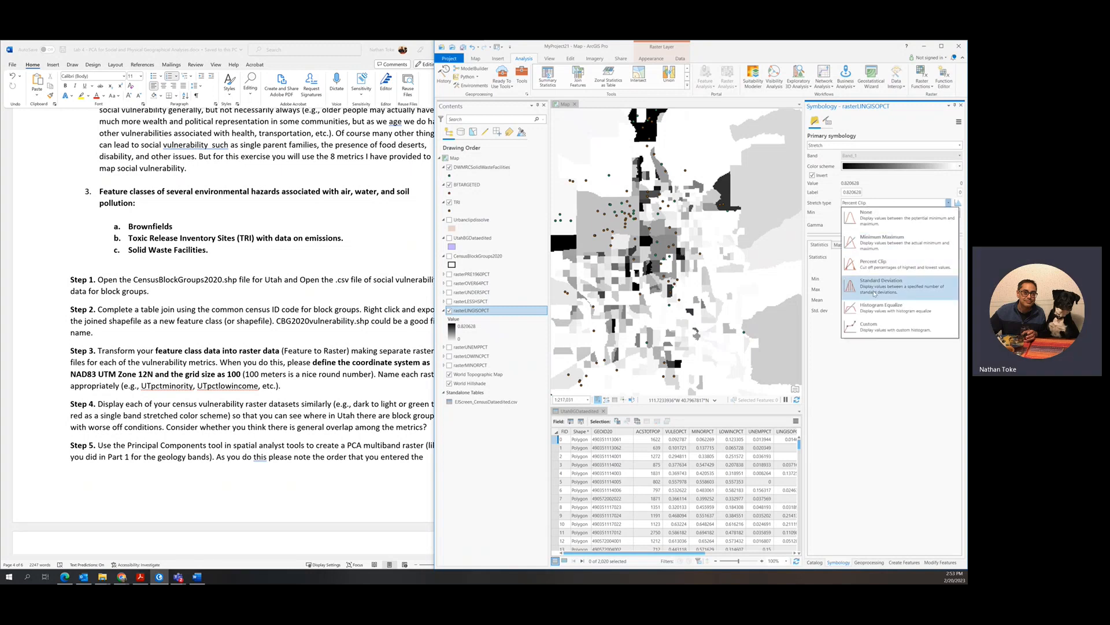
click(875, 288)
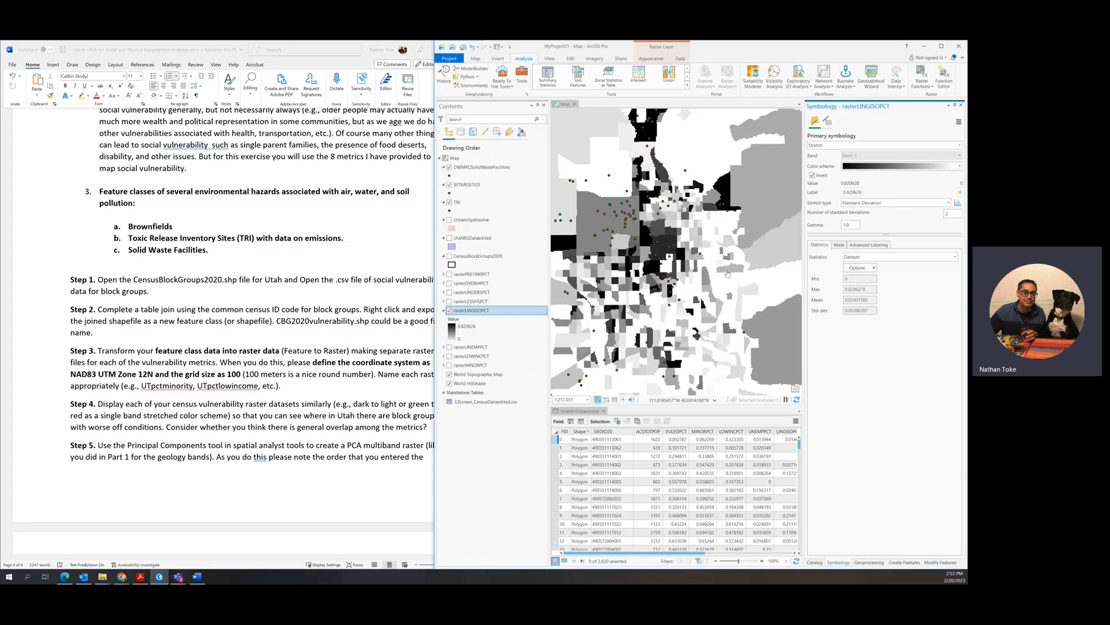
scroll(725, 278, down, 3)
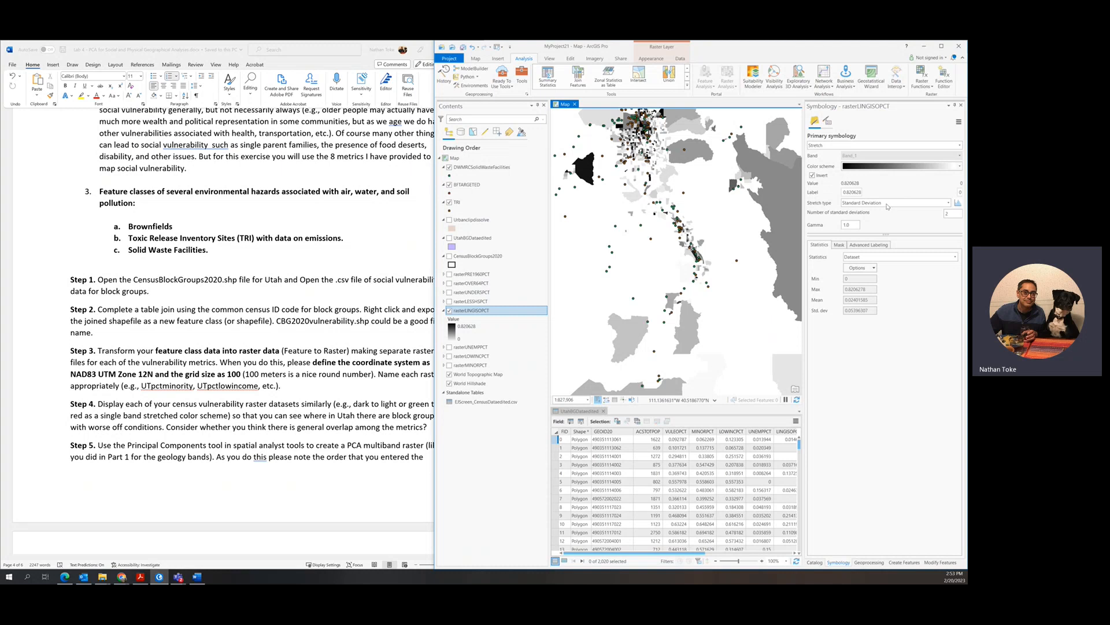
Set the rasterLINGISOPCT stretch type to Minimum Maximum and check the pattern around Salt Lake City.
click(888, 203)
click(886, 243)
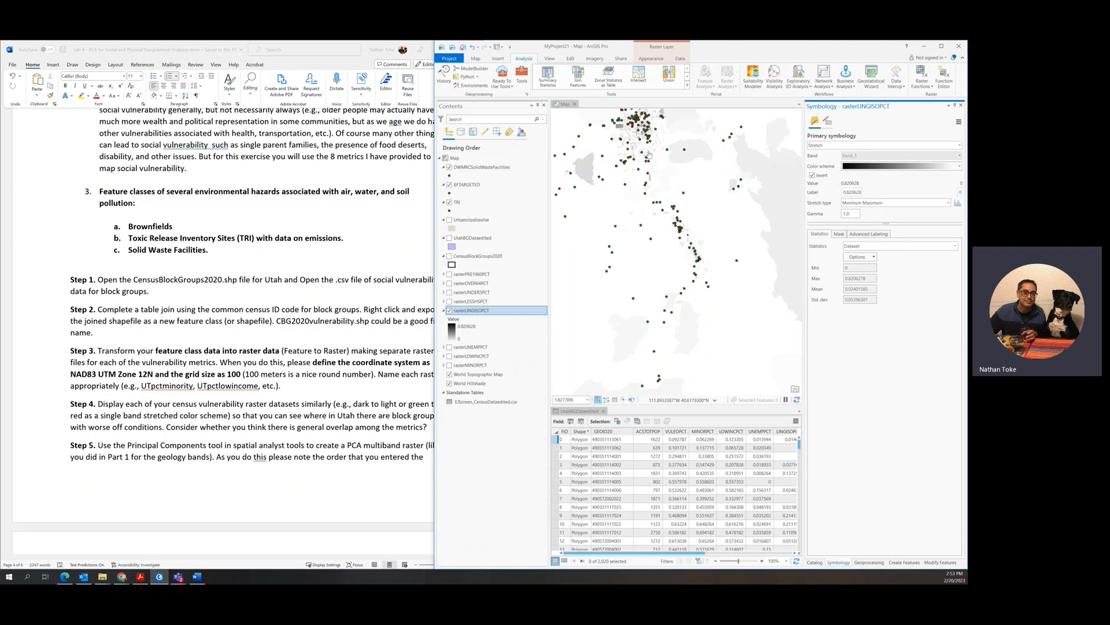
scroll(649, 155, up, 3)
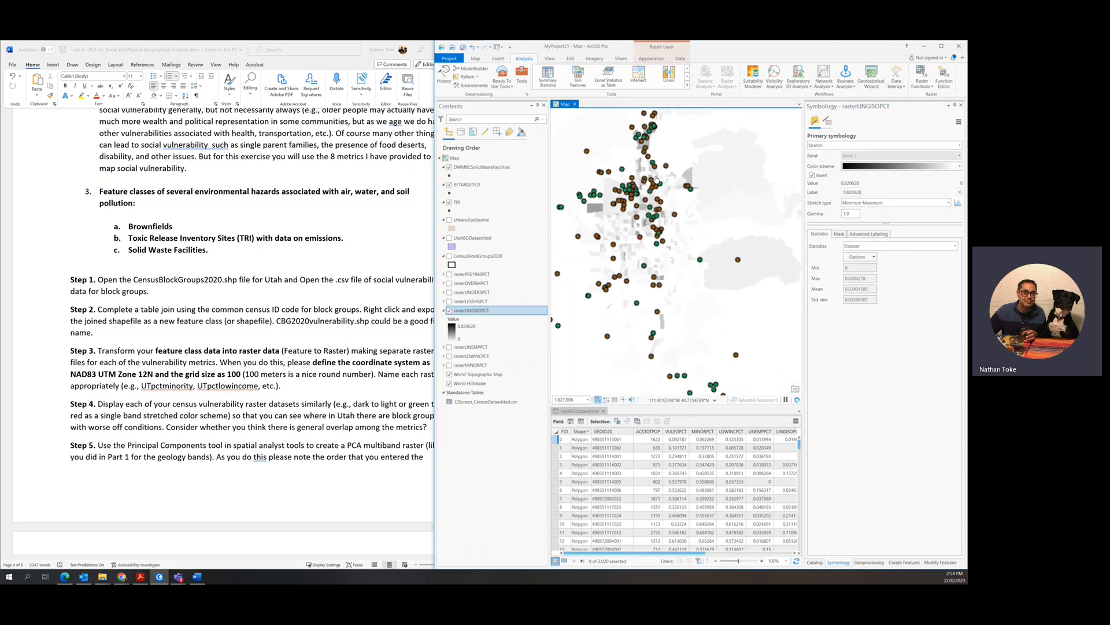
Set the rasterLINGISOPCT stretch type to Standard Deviation and check the pattern around Salt Lake City.
click(887, 205)
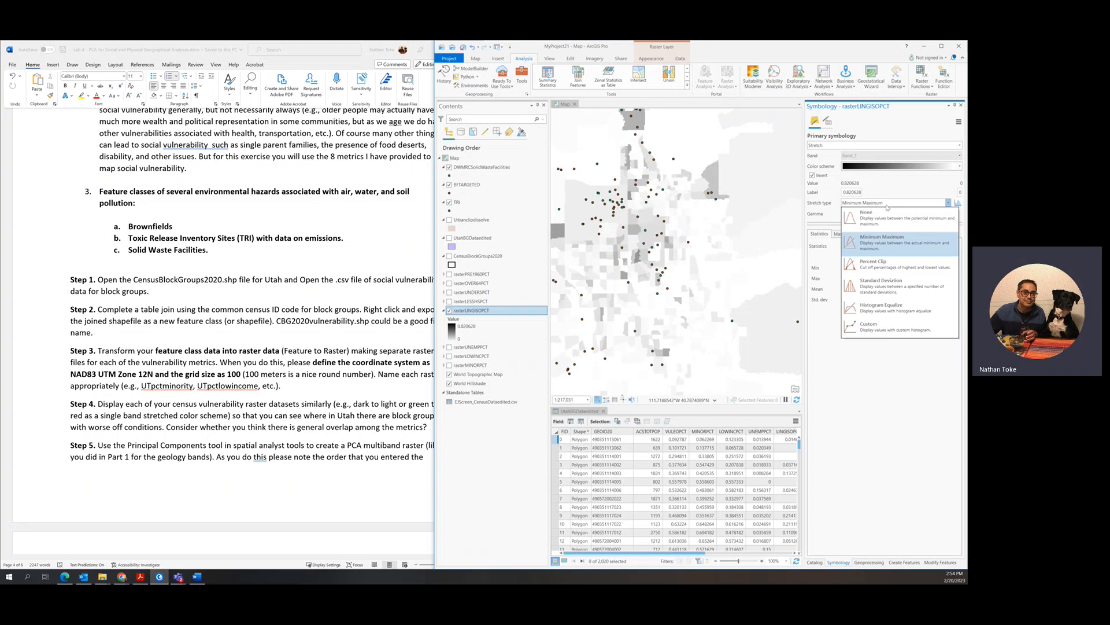
click(879, 287)
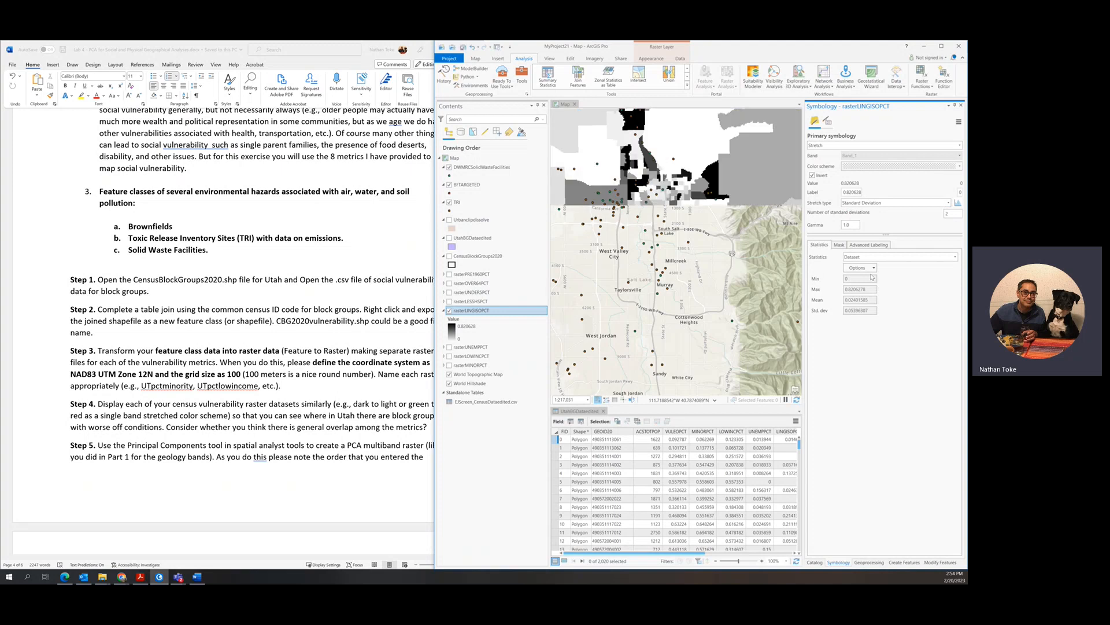
scroll(713, 254, down, 4)
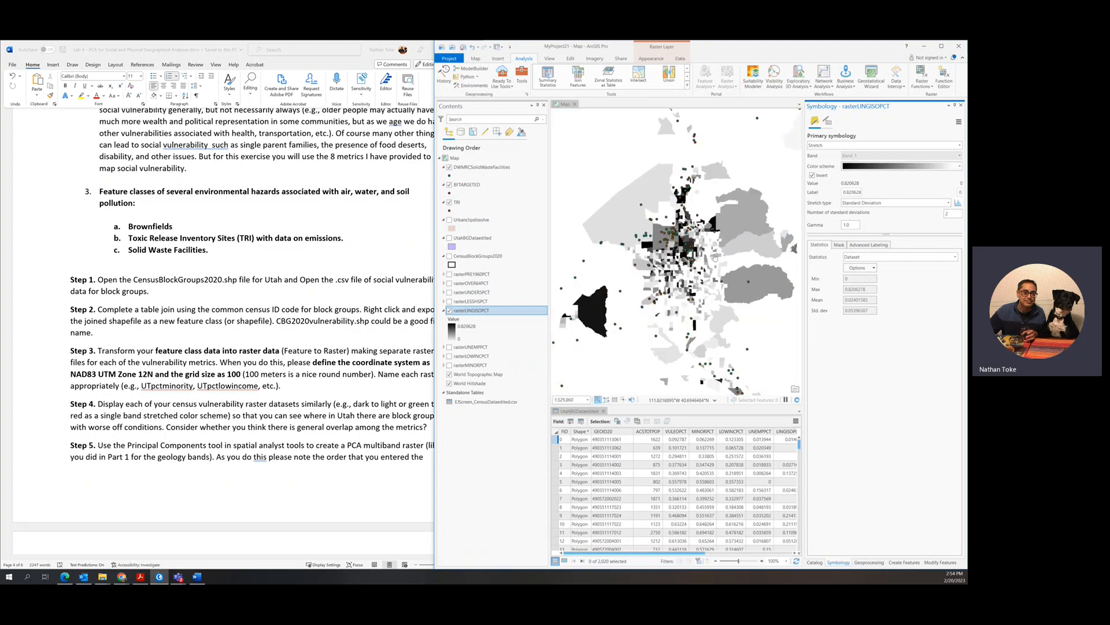
drag(715, 254, 697, 228)
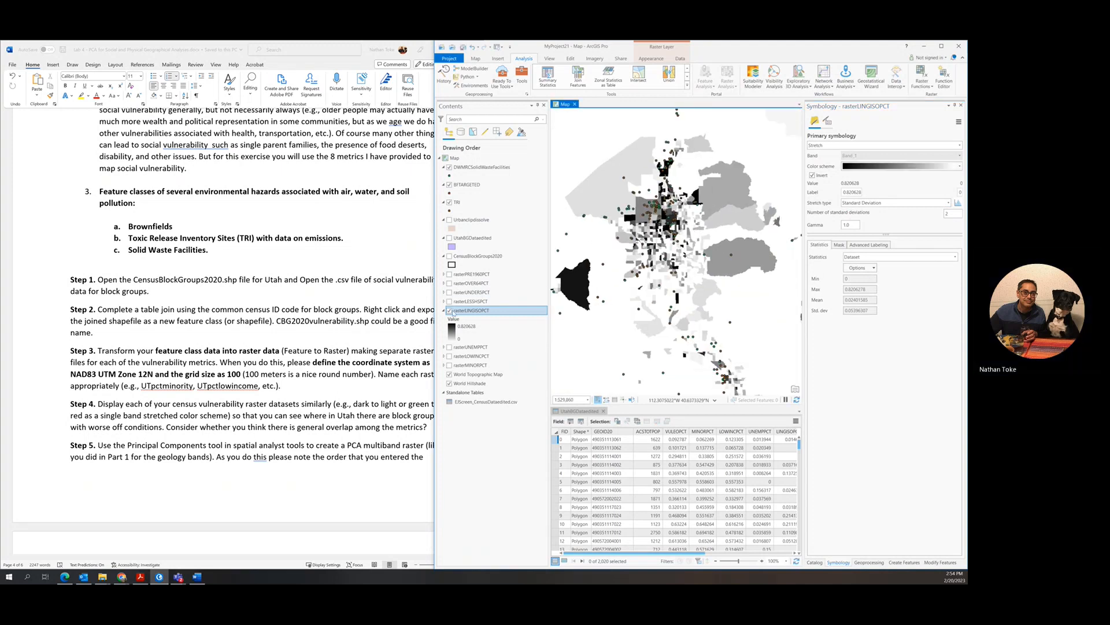
Collapse the rasterLINGISOPCT legend and show rasterUNEMPPCT in place of that layer with its legend expanded.
click(445, 311)
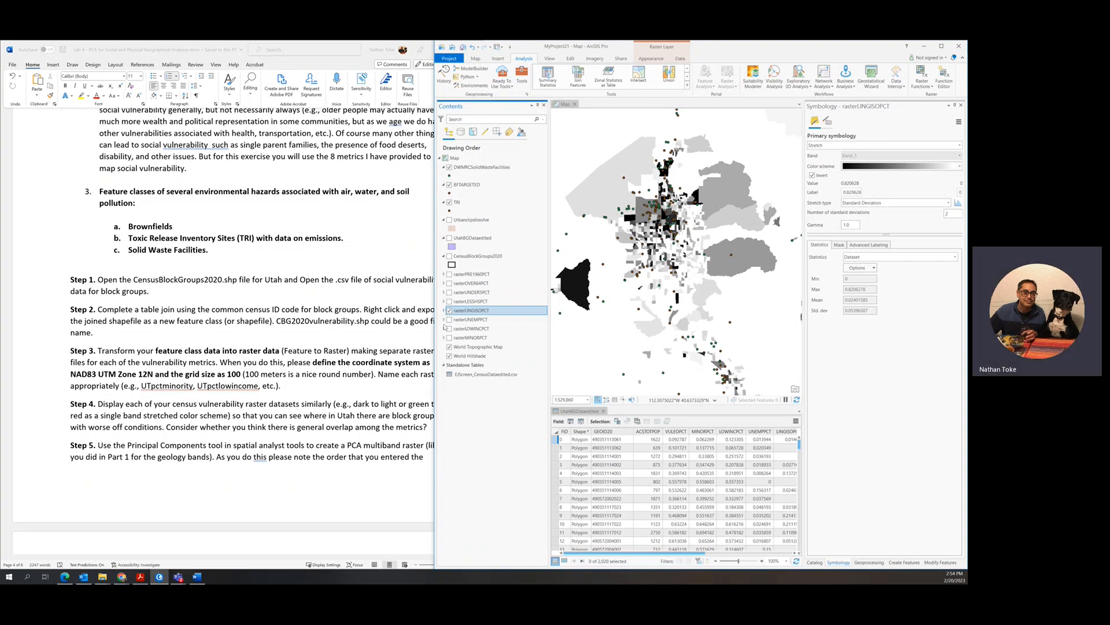
click(449, 319)
click(449, 311)
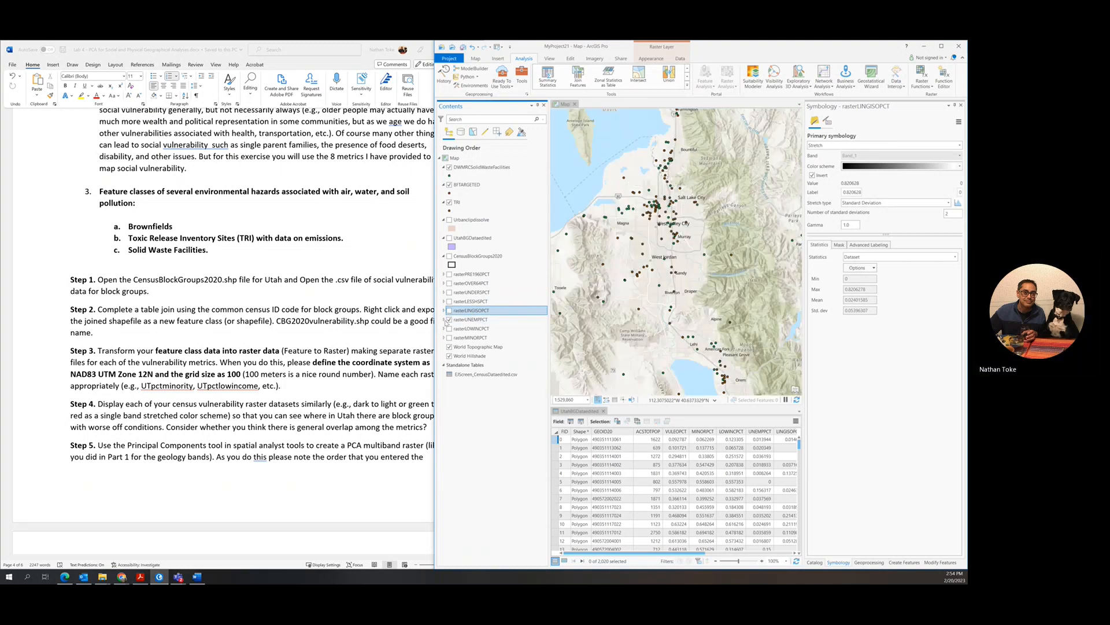
click(444, 319)
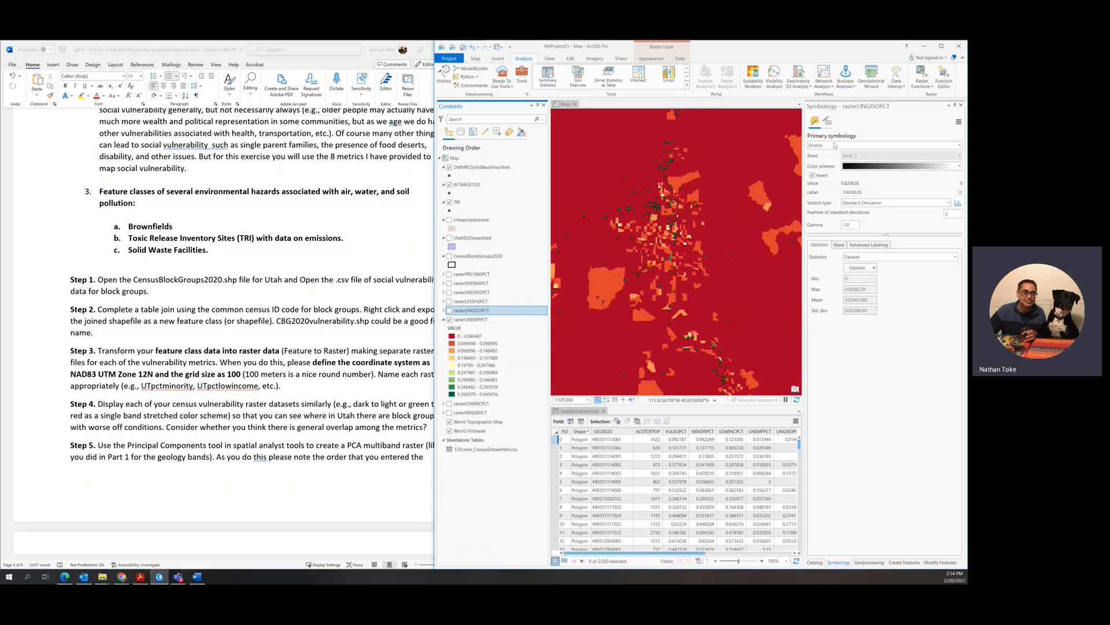
Symbolize rasterUNEMPPCT as Stretch with an inverted black-to-white color scheme.
click(477, 320)
right_click(478, 320)
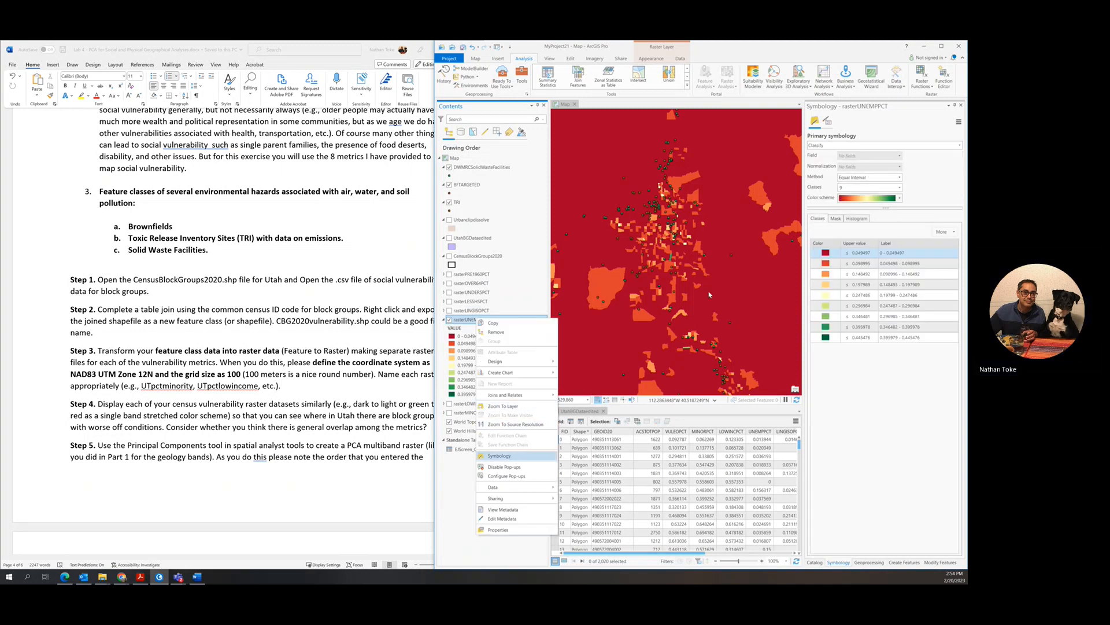
click(887, 146)
click(852, 166)
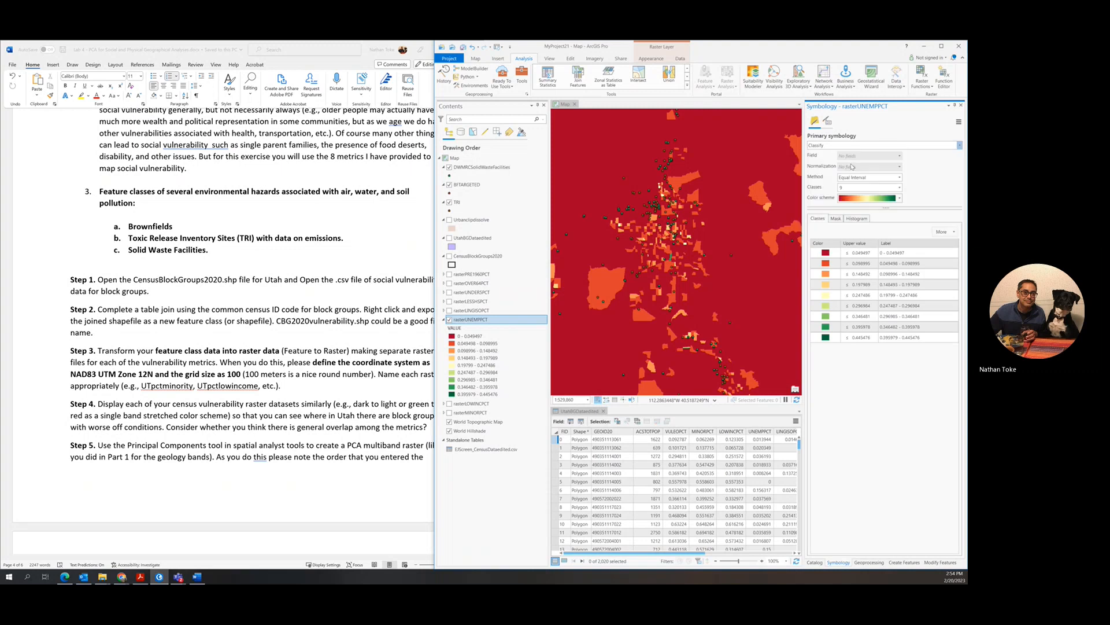
click(819, 175)
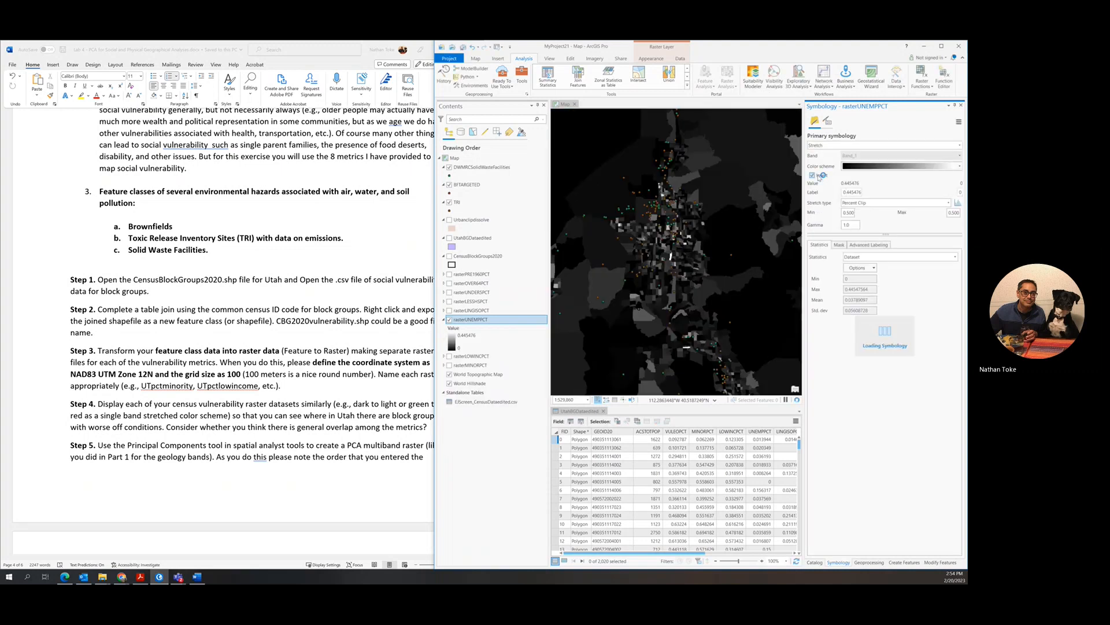
Set the rasterUNEMPPCT stretch type to Standard Deviation and check the pattern from Salt Lake City south through Utah Valley.
click(895, 202)
click(884, 285)
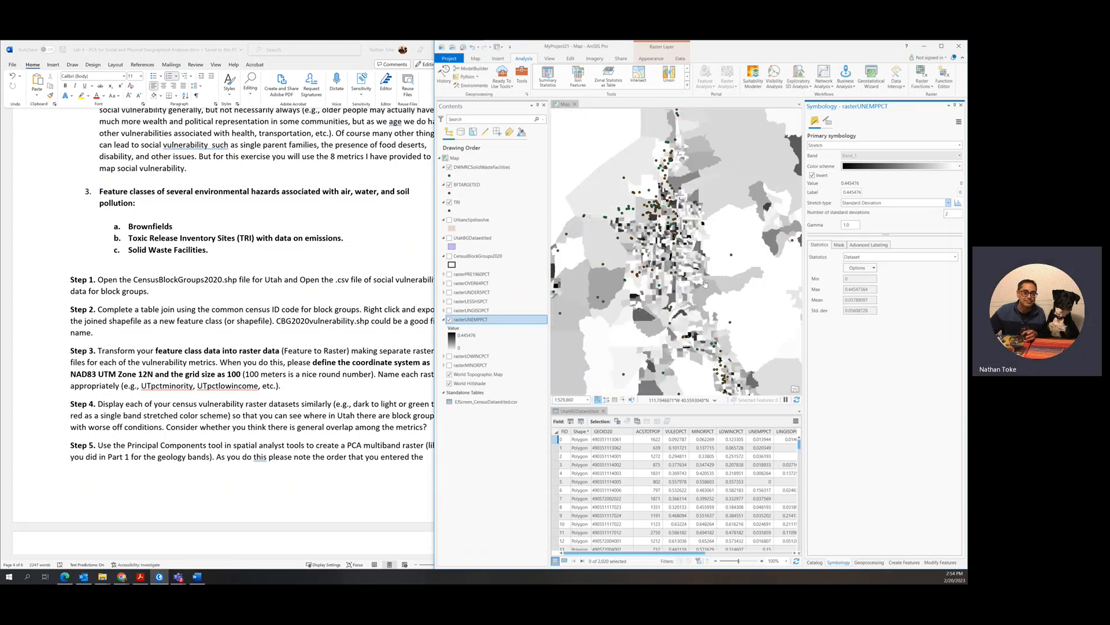
scroll(697, 240, down, 4)
drag(720, 317, 689, 225)
scroll(665, 206, up, 5)
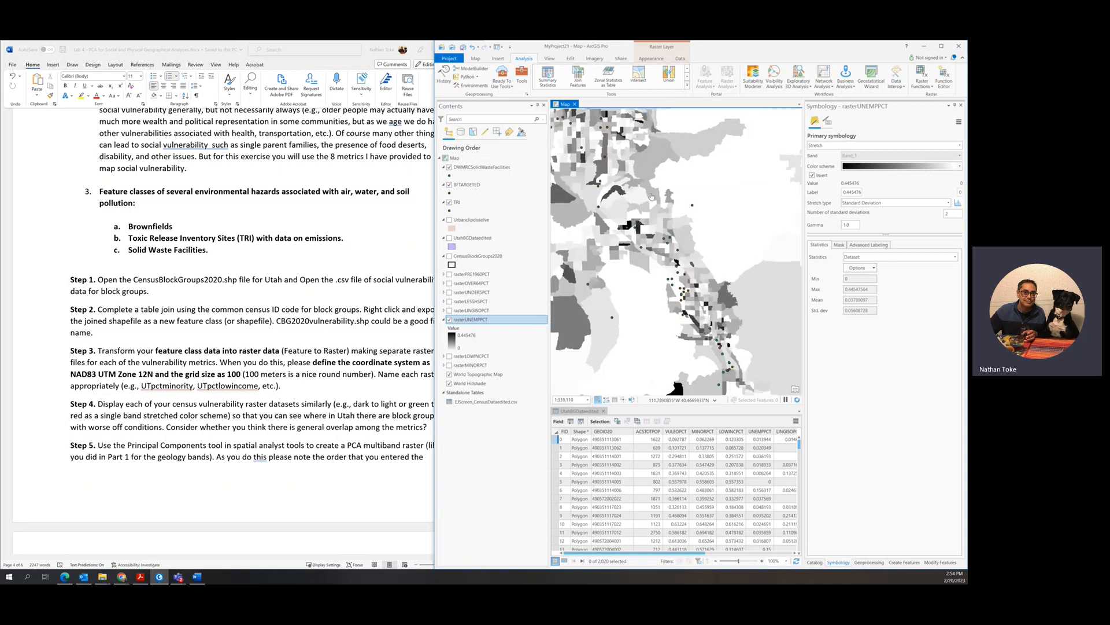
mouse_move(652, 197)
mouse_down()
mouse_move(662, 237)
mouse_move(640, 203)
mouse_up()
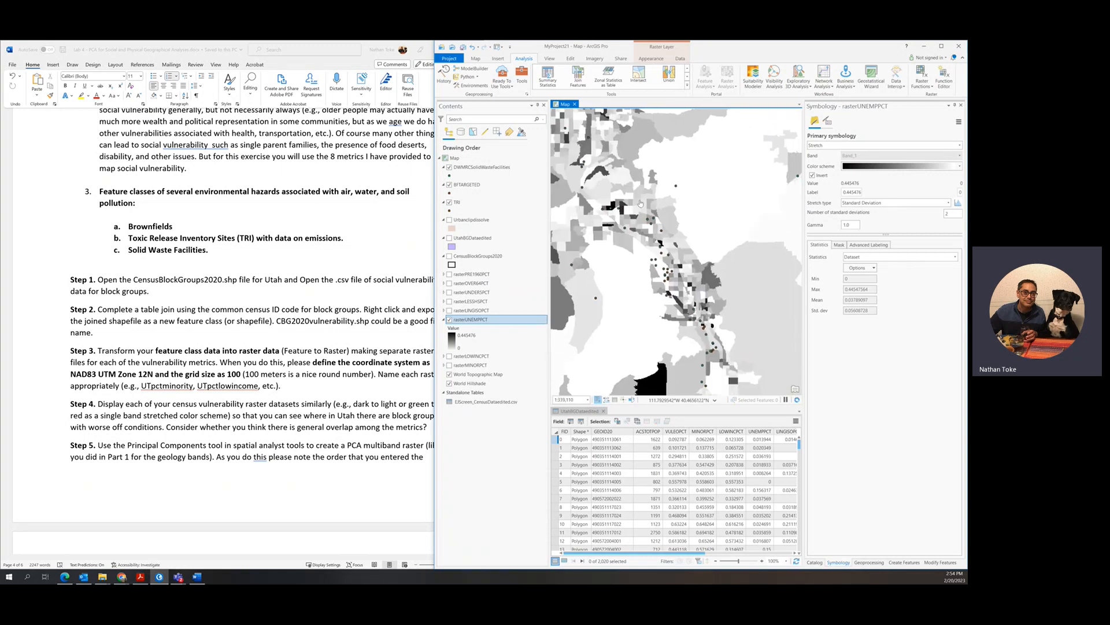
scroll(640, 203, down, 2)
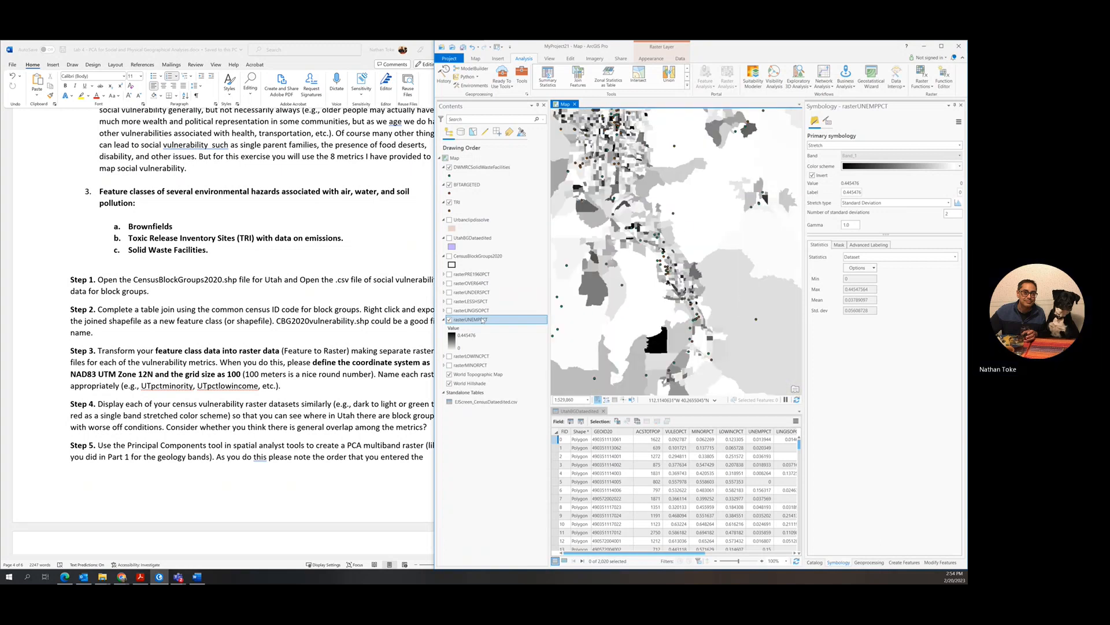
Collapse the rasterUNEMPPCT legend and show rasterLOWINCPCT in place of that layer.
click(444, 320)
click(449, 319)
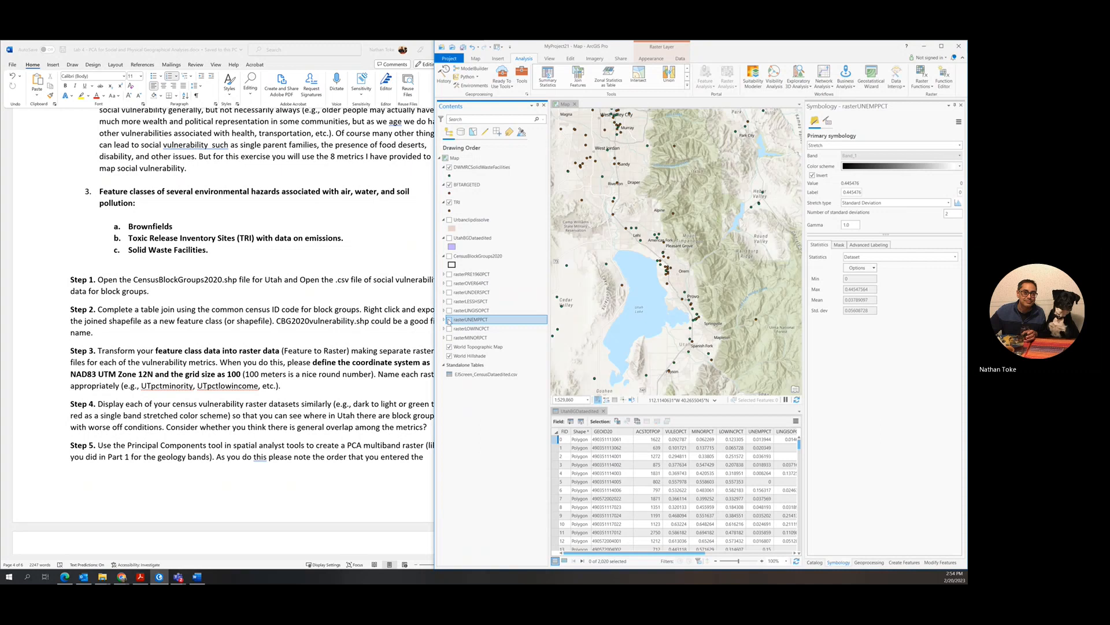
click(449, 328)
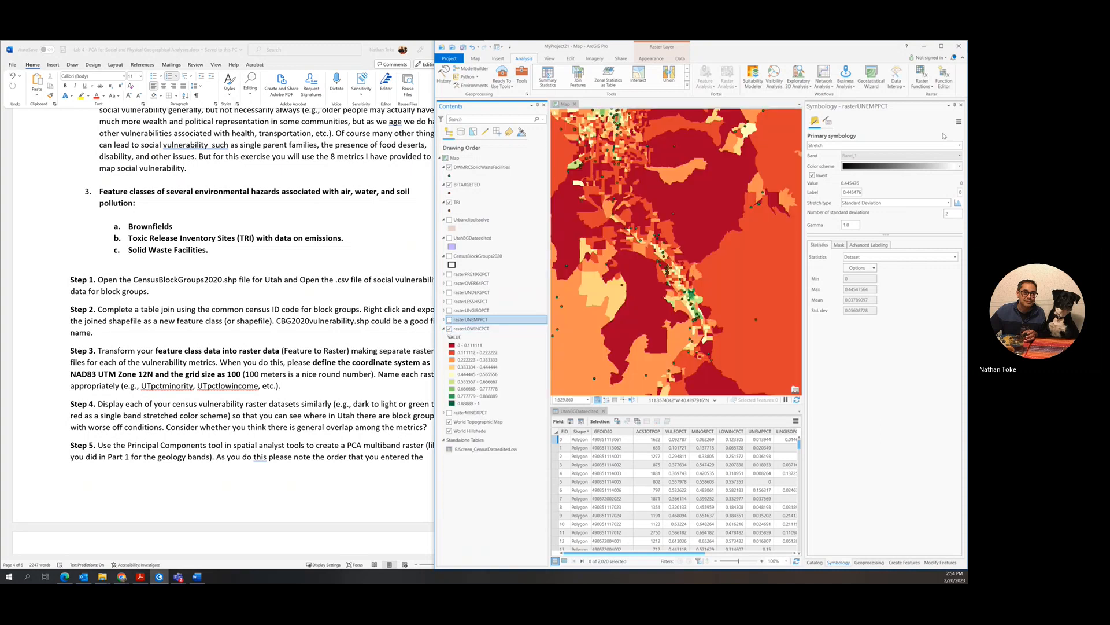
Symbolize rasterLOWINCPCT as Stretch with an inverted black-to-white color scheme.
click(470, 329)
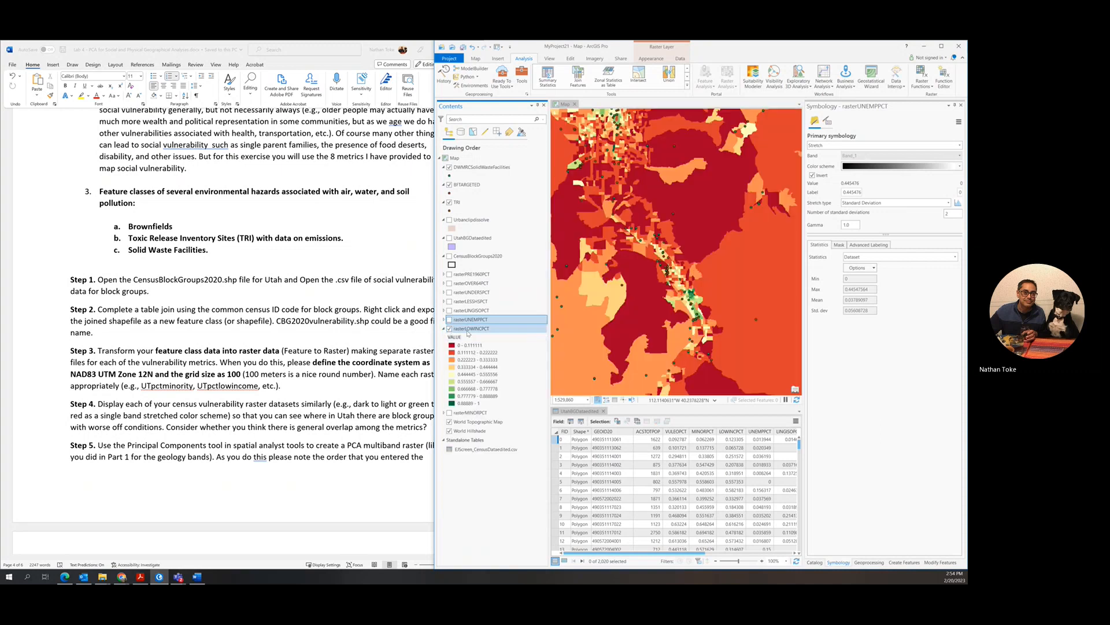
right_click(470, 330)
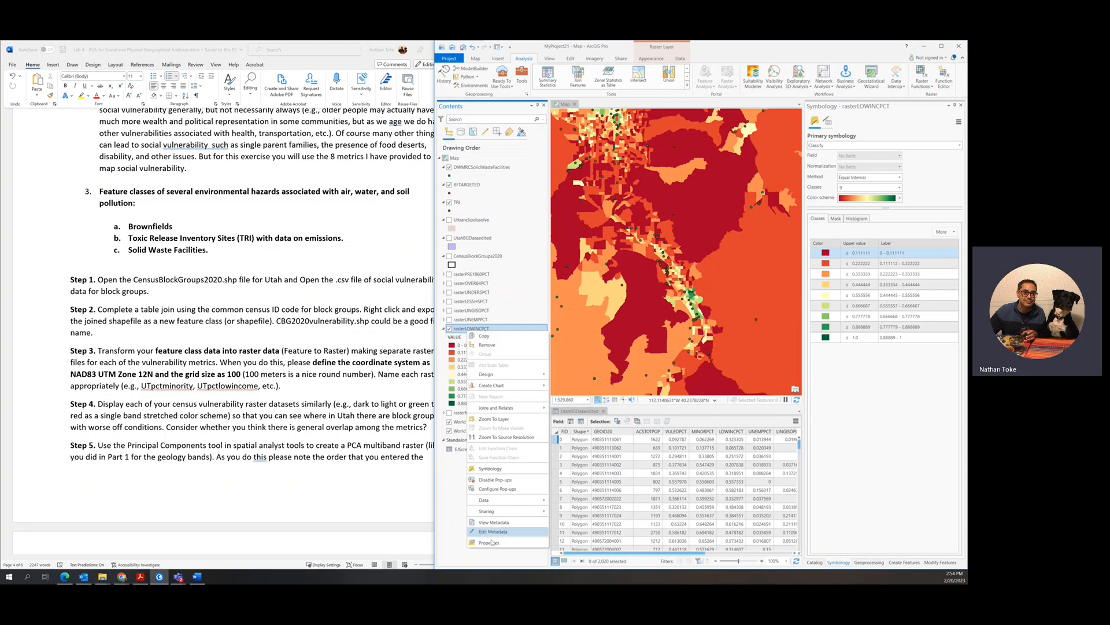
click(489, 467)
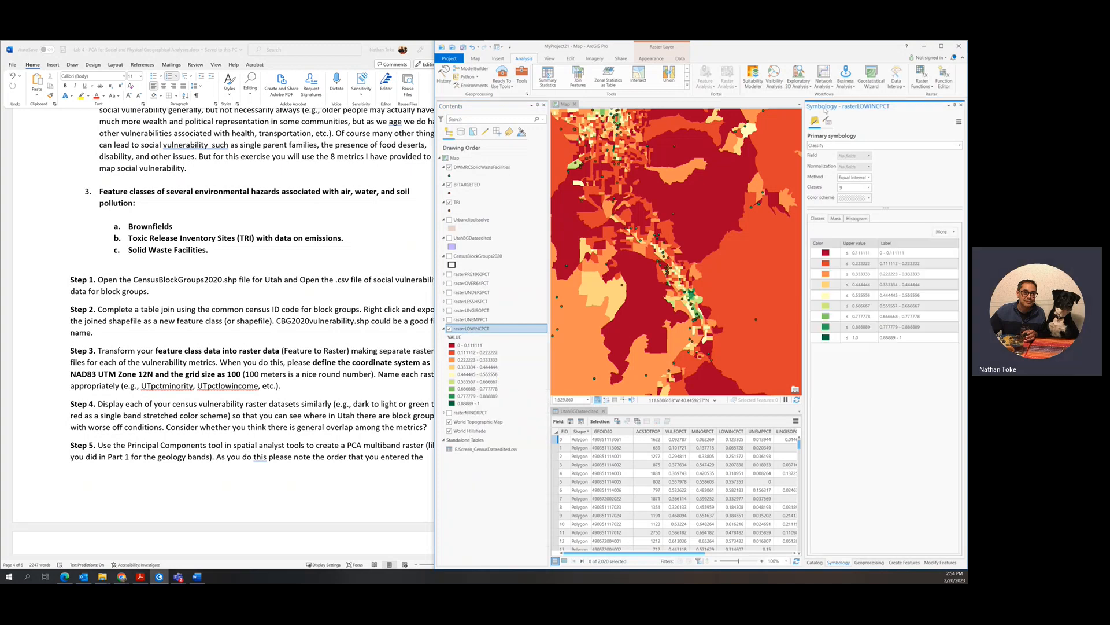
click(856, 145)
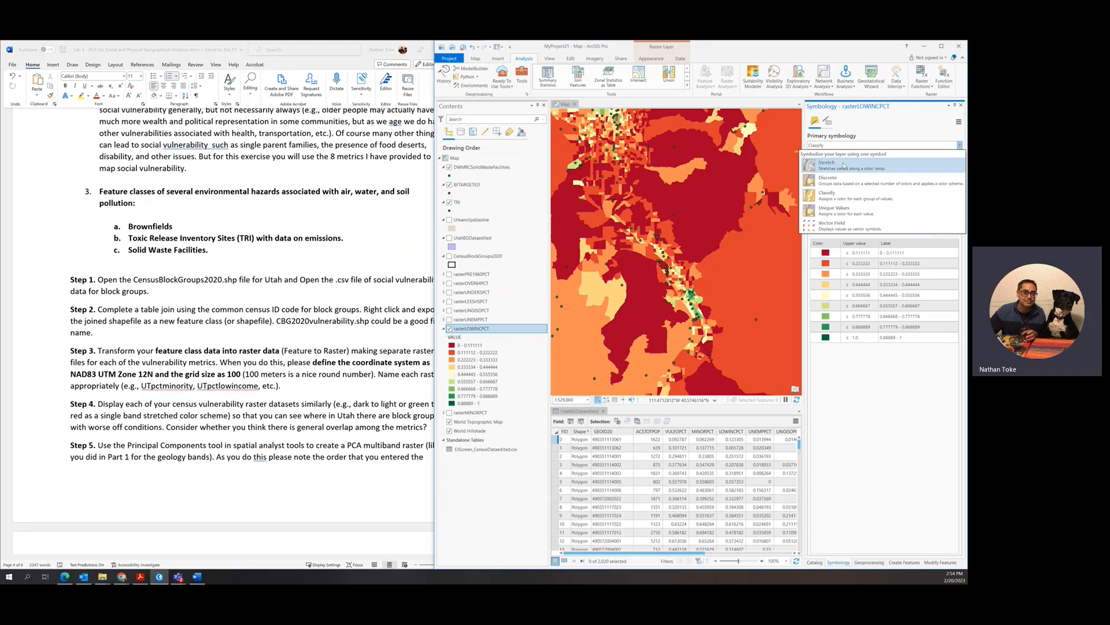
click(827, 155)
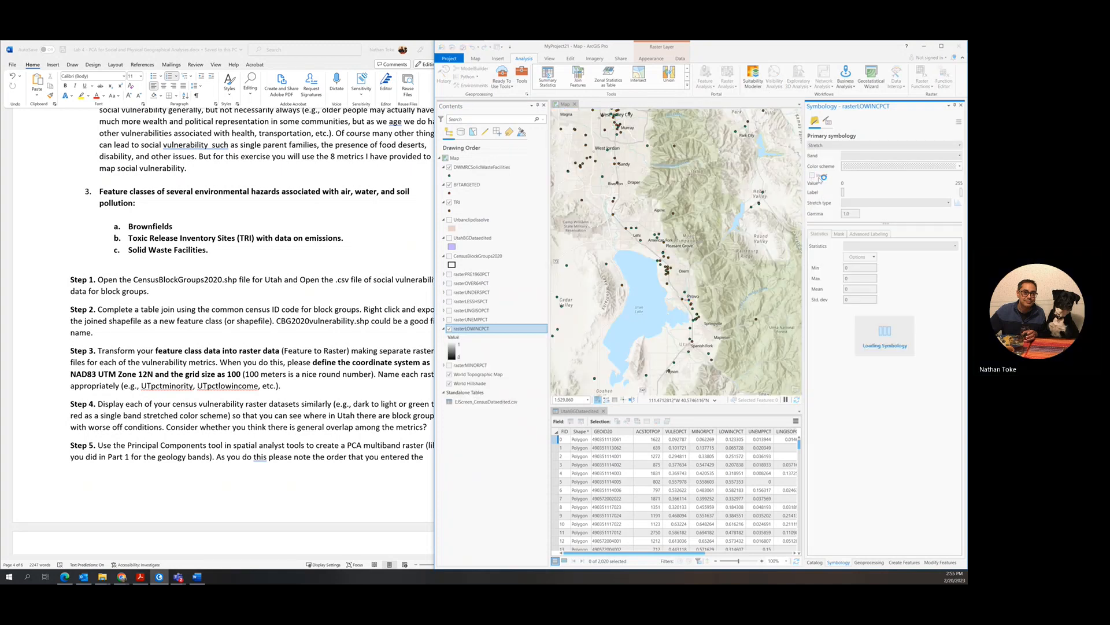
click(812, 175)
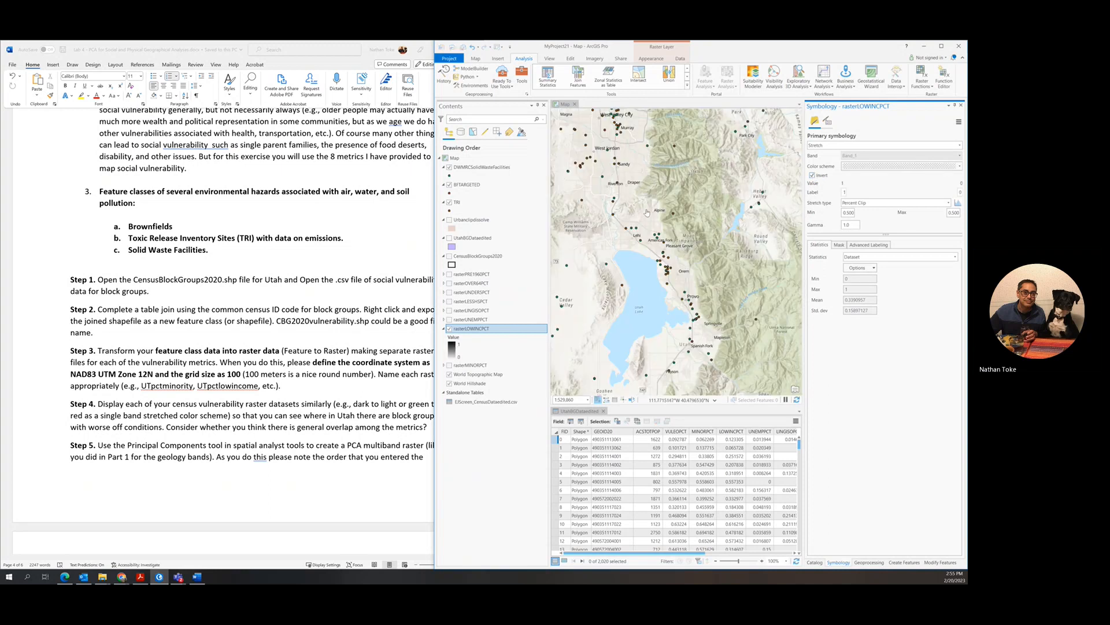
Set the rasterLOWINCPCT stretch type to Standard Deviation.
scroll(640, 203, up, 2)
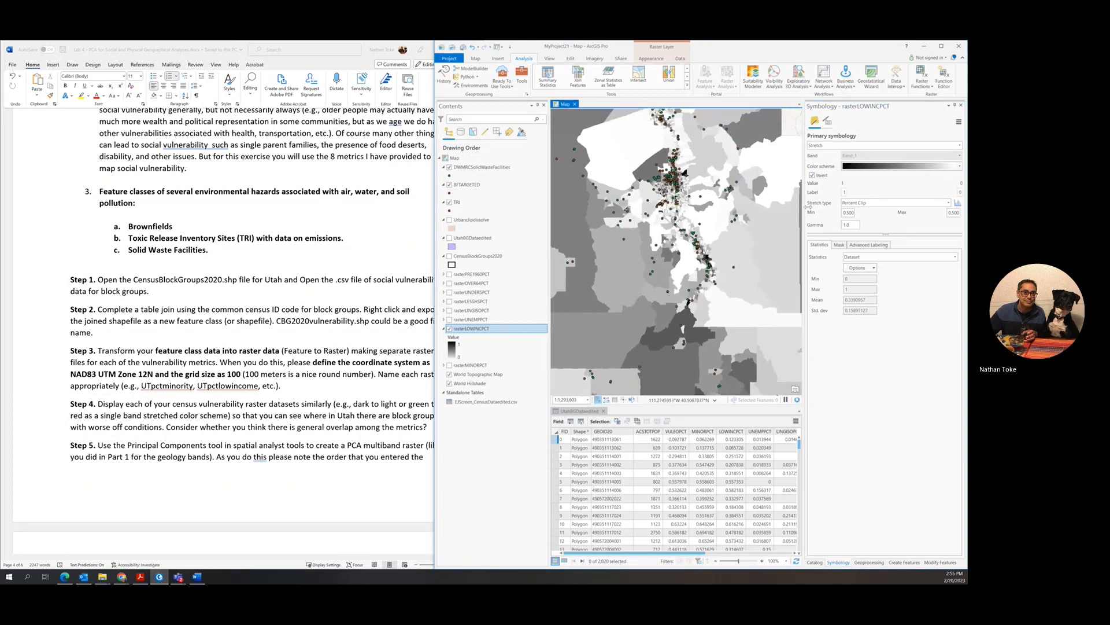
click(855, 205)
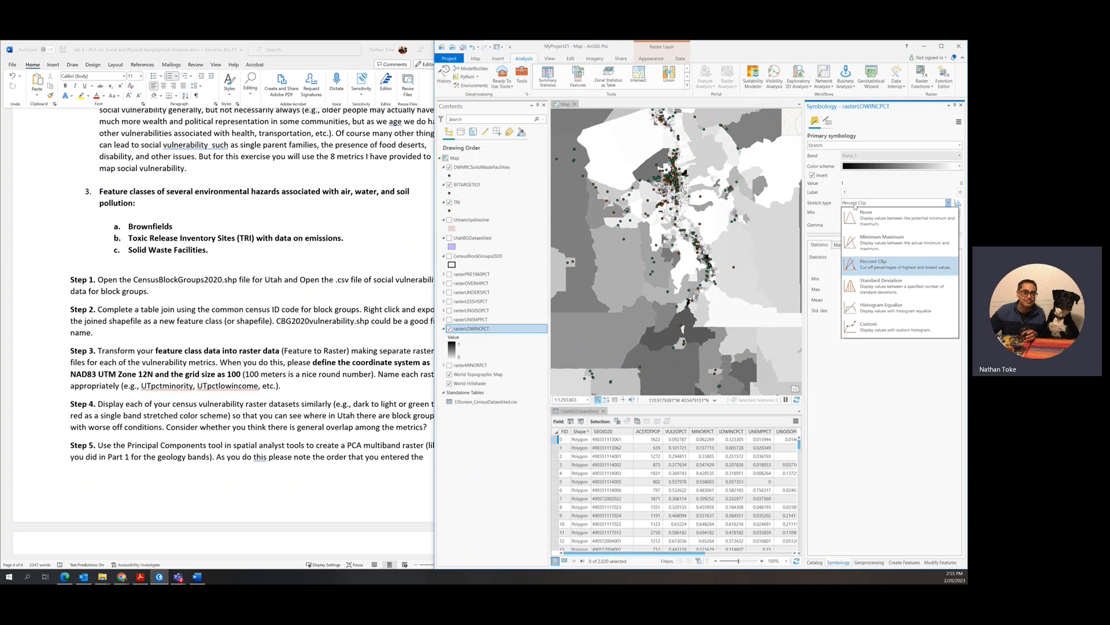
click(871, 284)
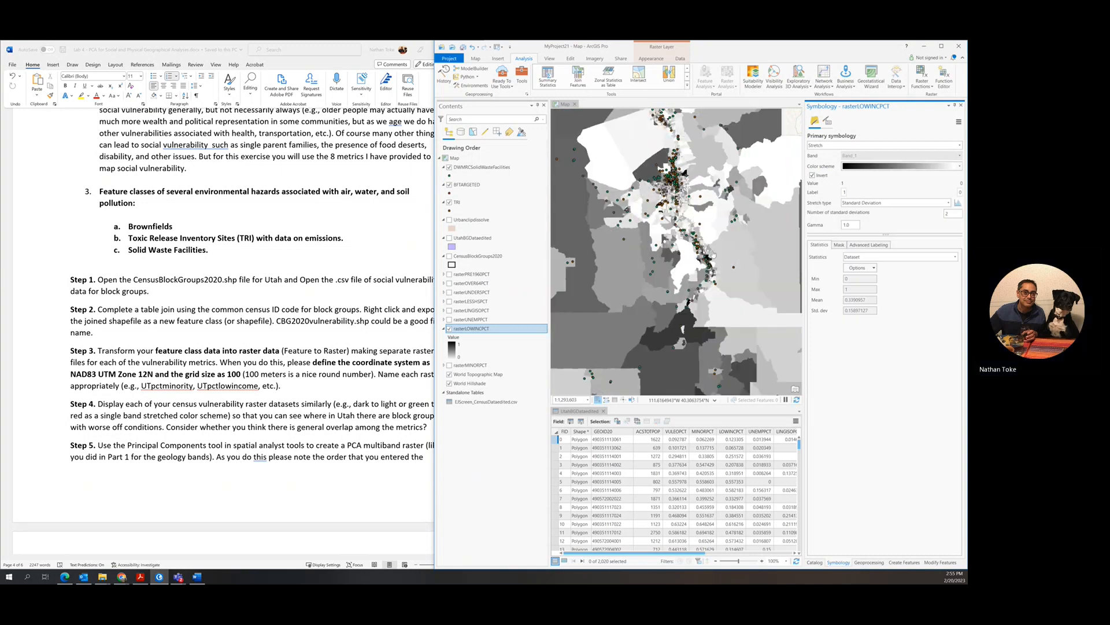
Examine the rasterLOWINCPCT pattern in Utah Valley and around Salt Lake City against the hazard site points.
scroll(671, 199, up, 2)
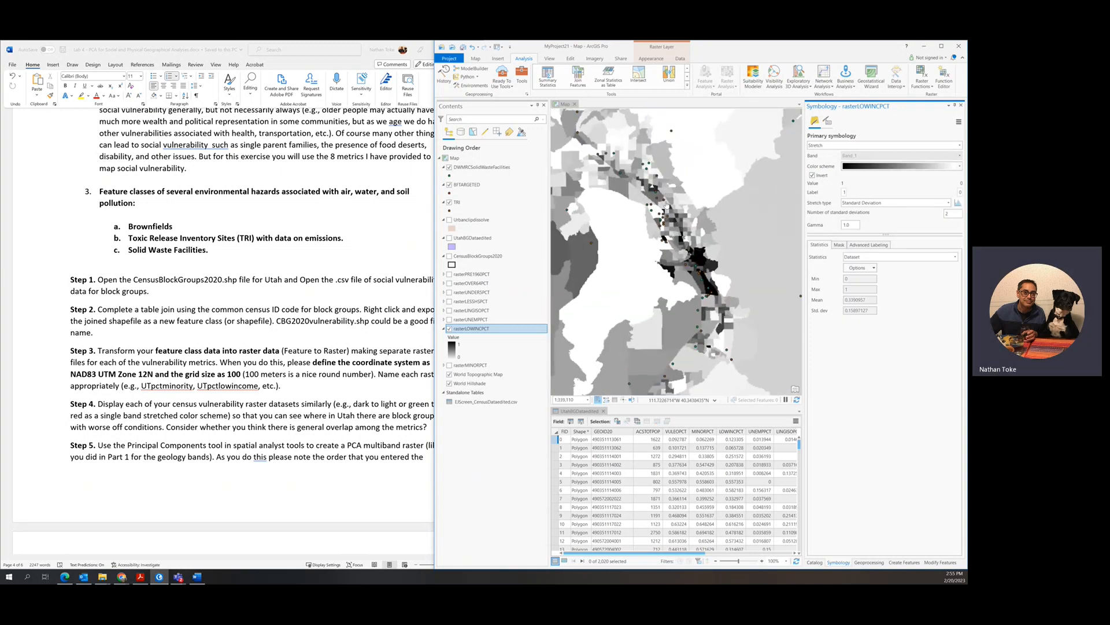
scroll(674, 214, up, 3)
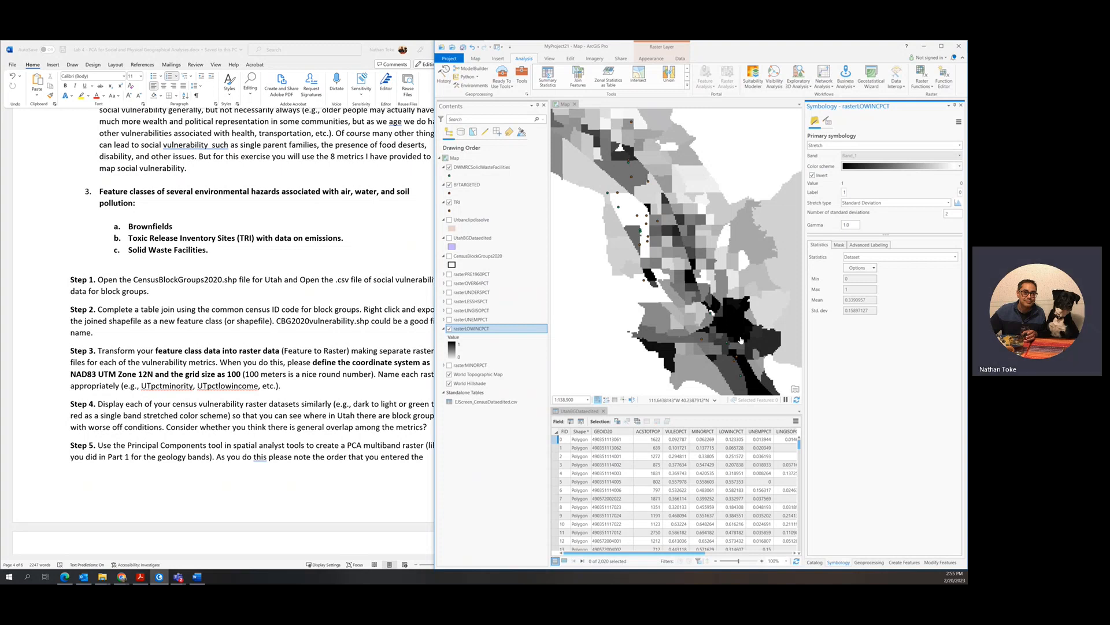
scroll(717, 342, down, 2)
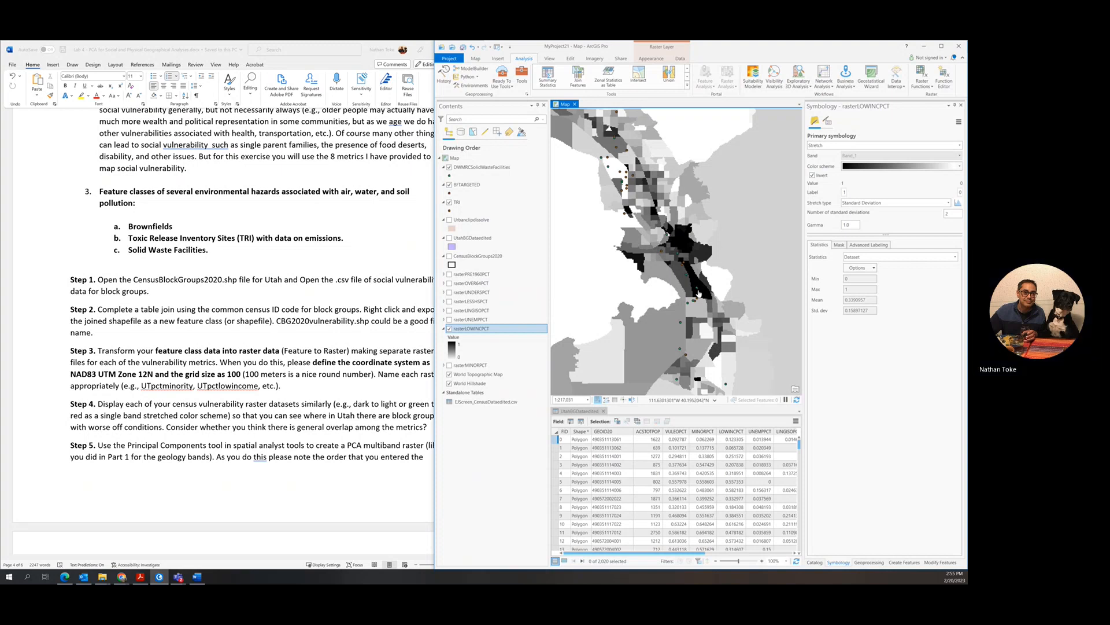
drag(670, 231, 717, 278)
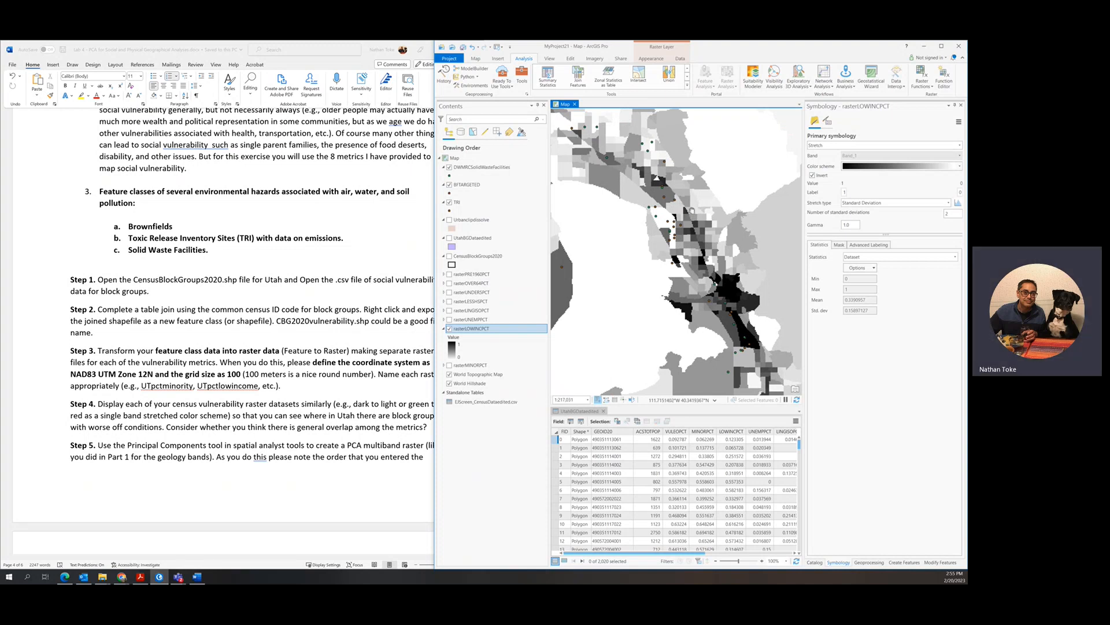
scroll(691, 210, down, 3)
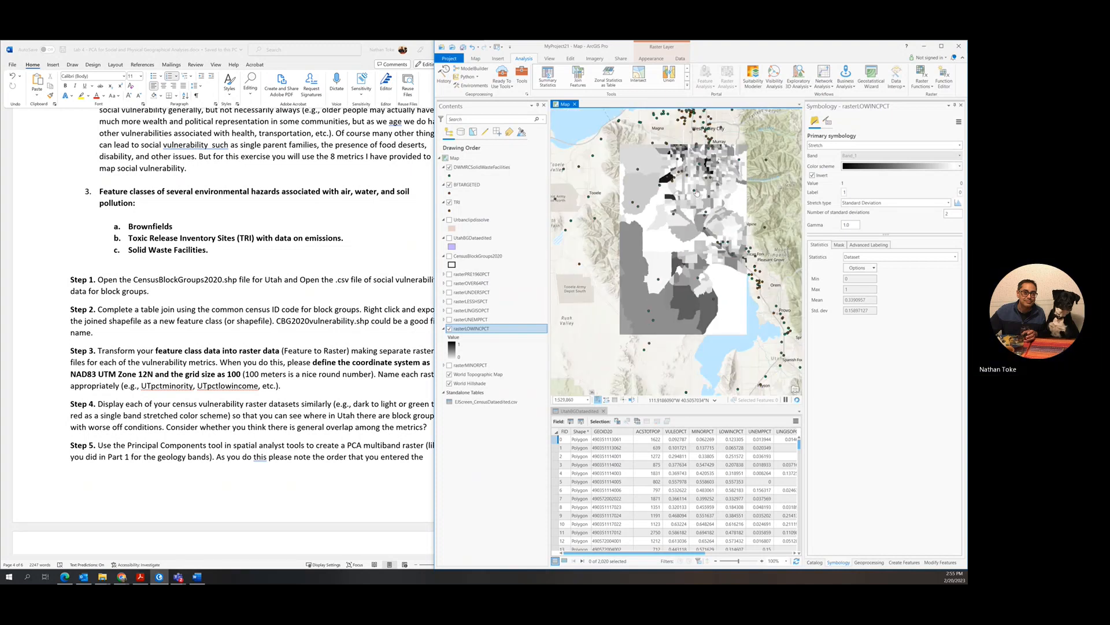
scroll(696, 193, up, 4)
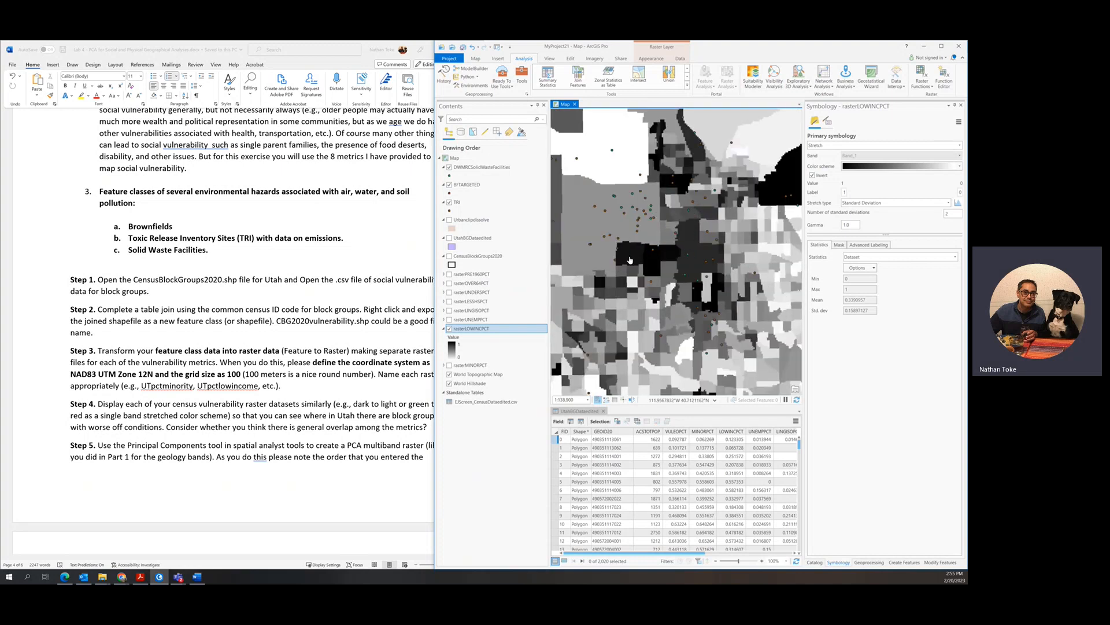
scroll(649, 200, down, 3)
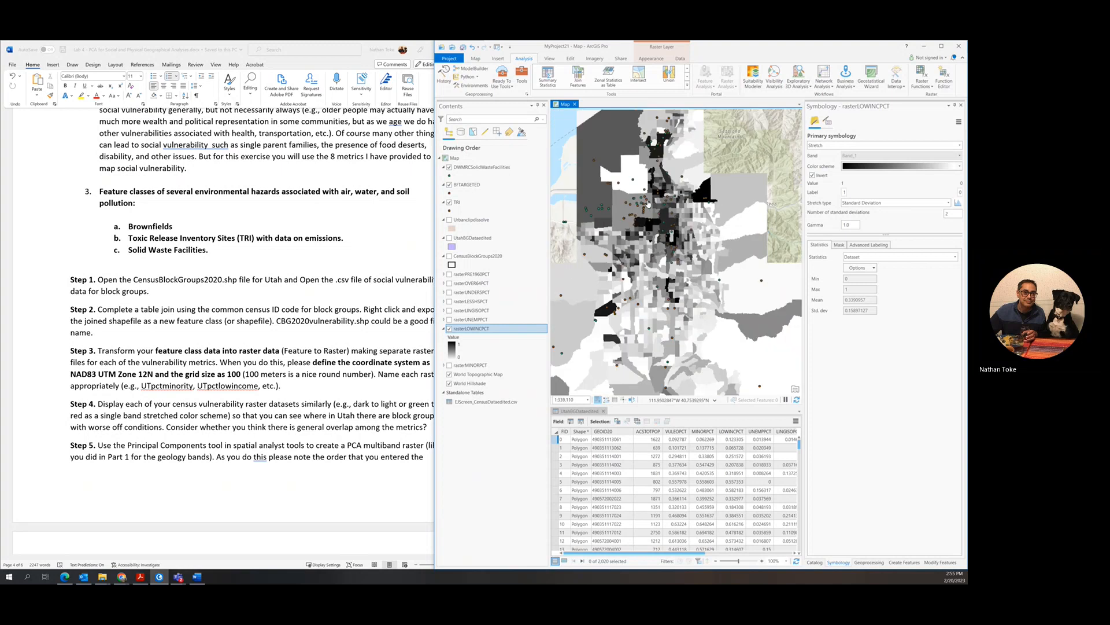
scroll(648, 203, down, 2)
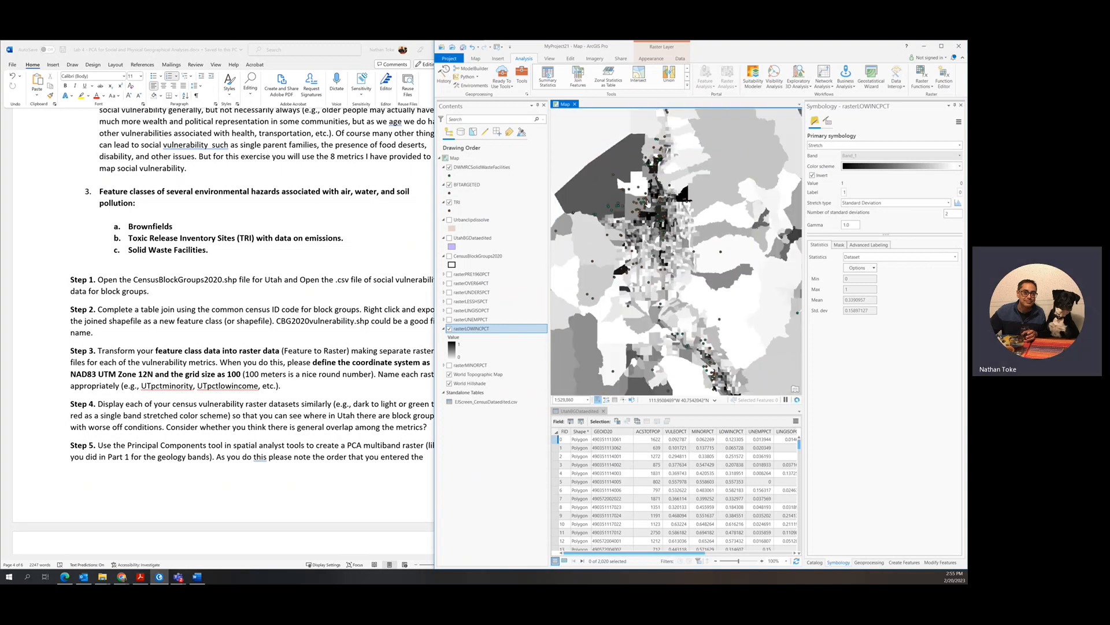
Collapse the rasterLOWINCPCT legend and show rasterMINORPCT in place of that layer.
click(444, 328)
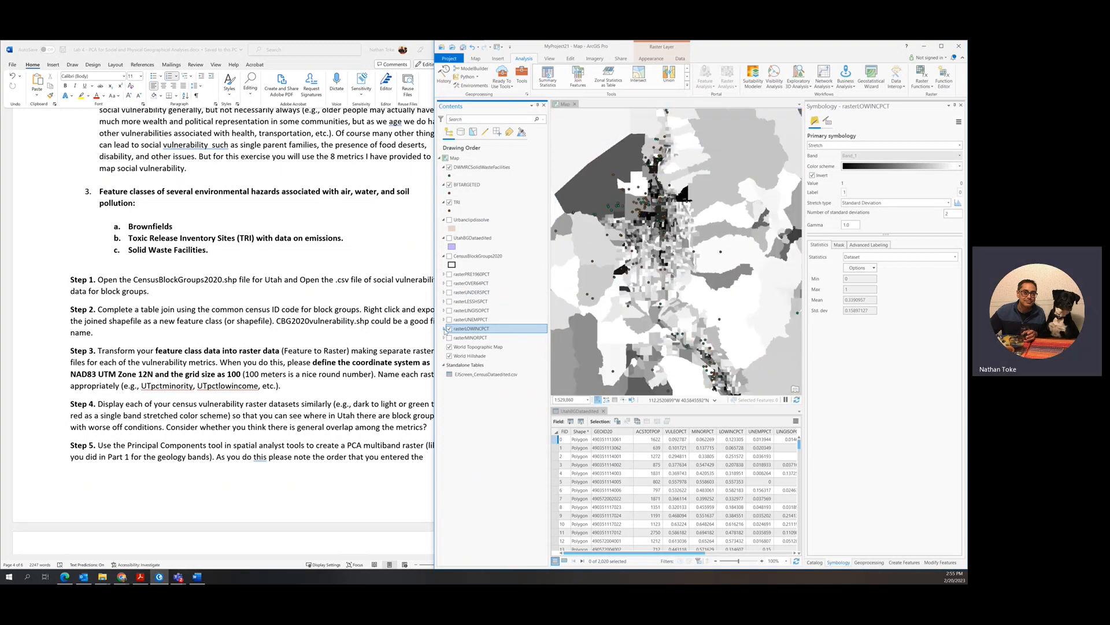
click(448, 329)
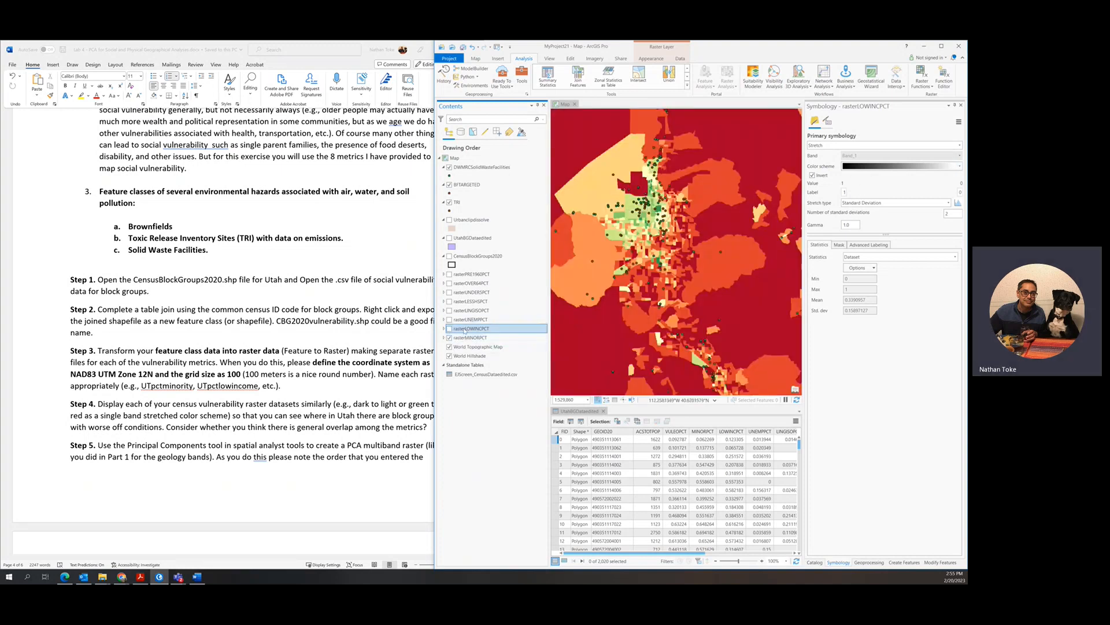
Symbolize rasterMINORPCT as Stretch with the inverted black-to-white color scheme and the Standard Deviation stretch type.
right_click(466, 340)
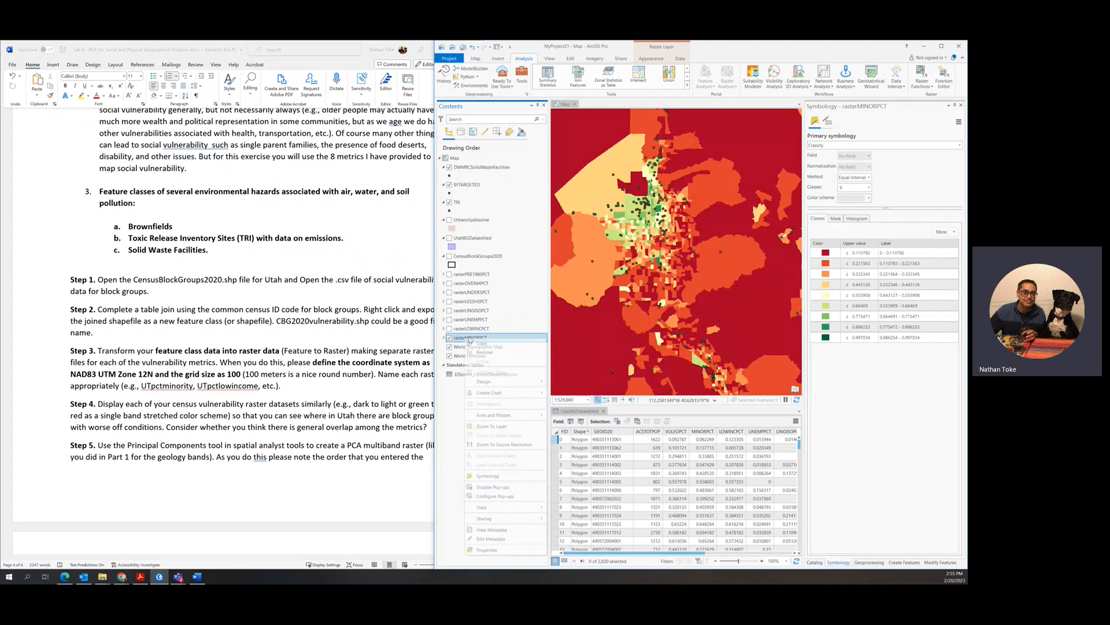
click(847, 146)
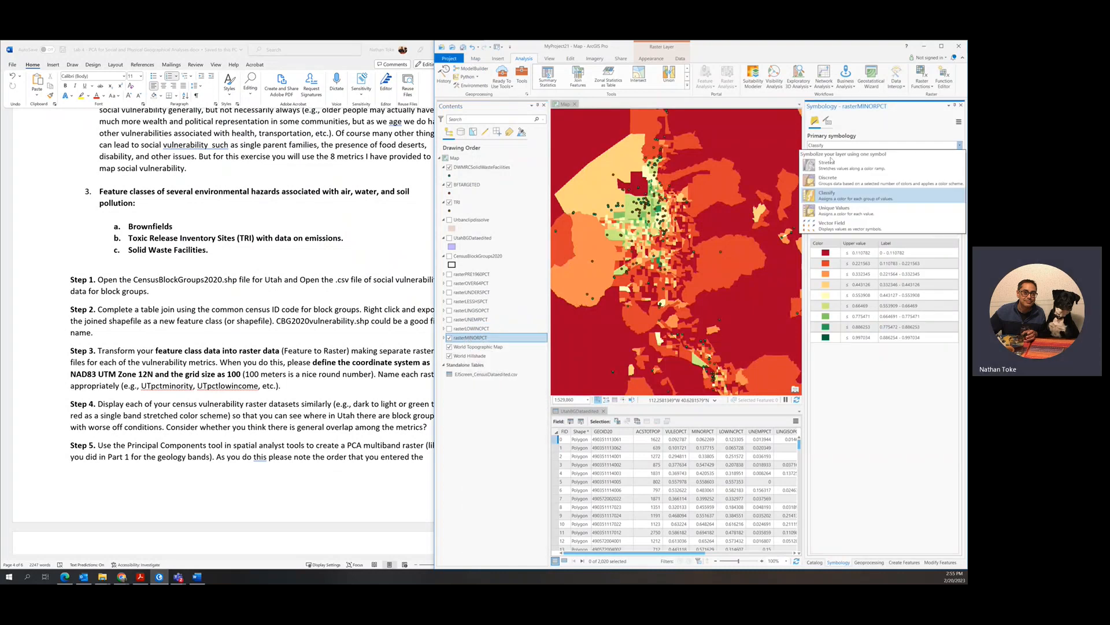
click(823, 173)
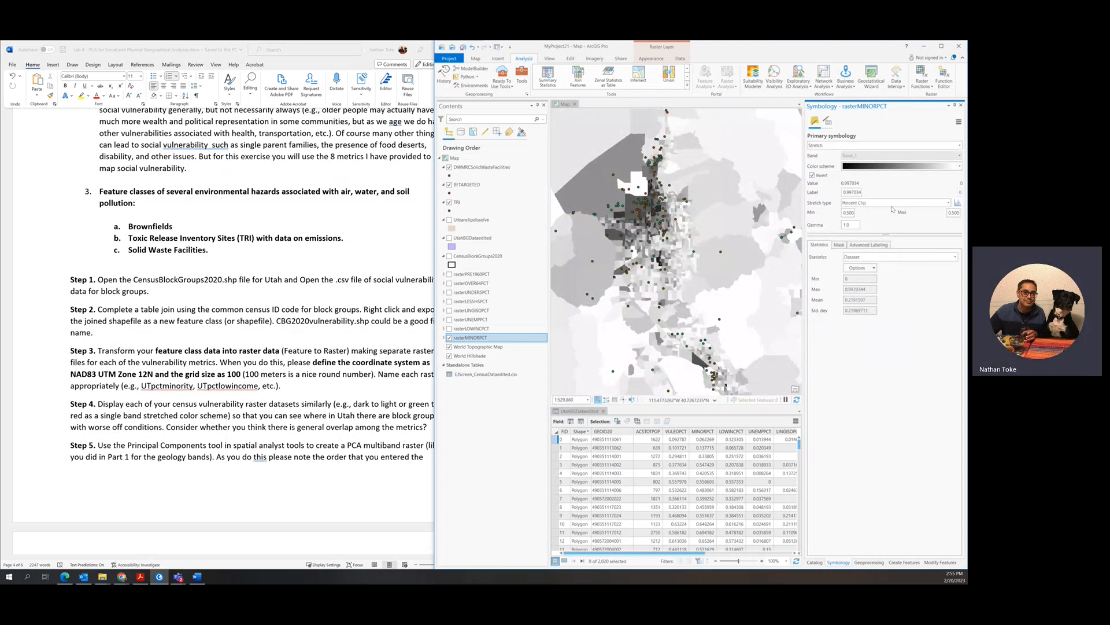
click(948, 202)
click(891, 284)
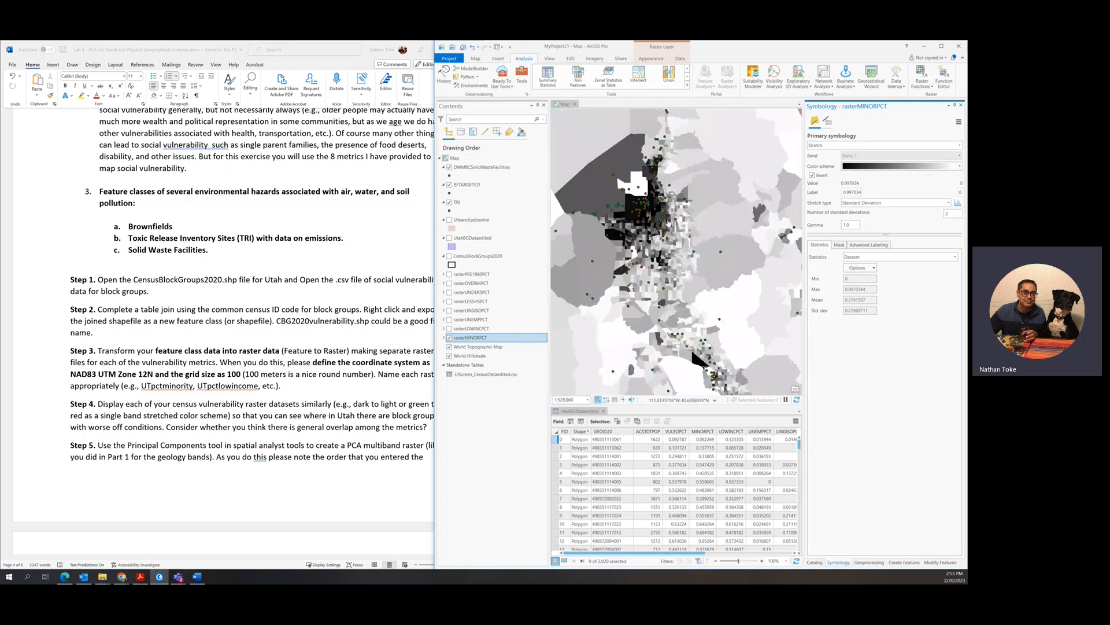
Examine the rasterMINORPCT pattern from Salt Lake City to Utah Valley against the hazard points and hide the layer.
drag(693, 312, 659, 237)
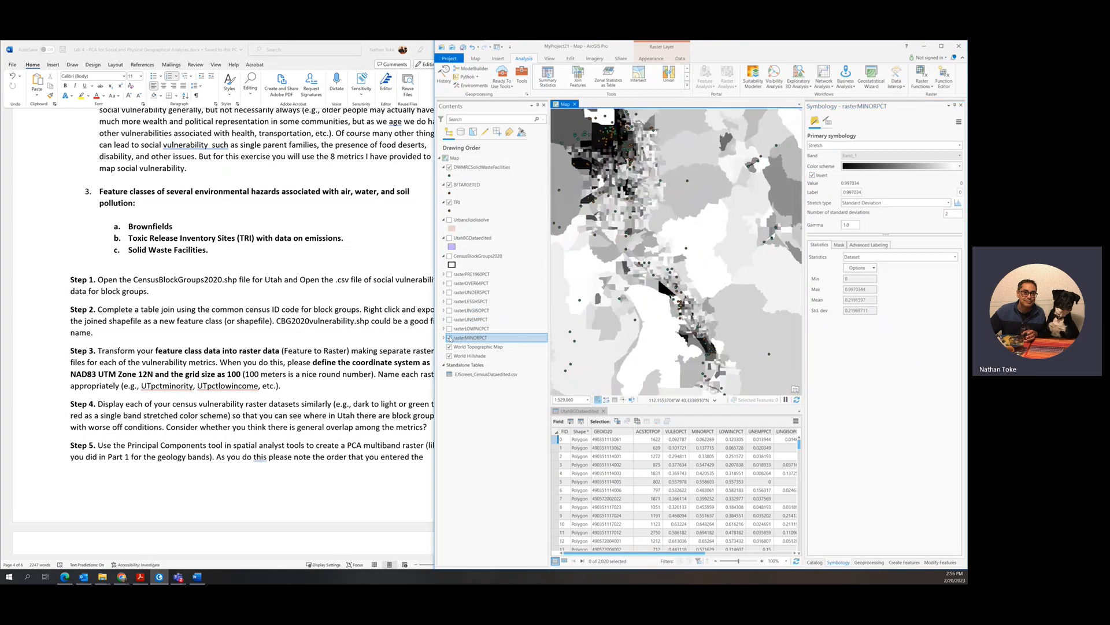
click(449, 338)
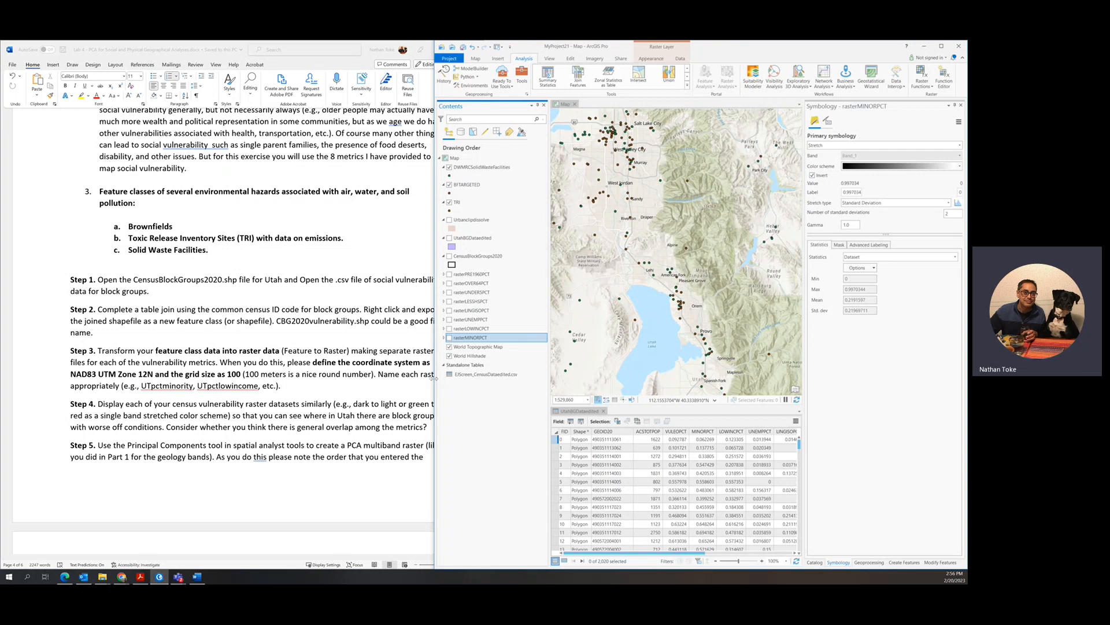
drag(431, 379, 522, 384)
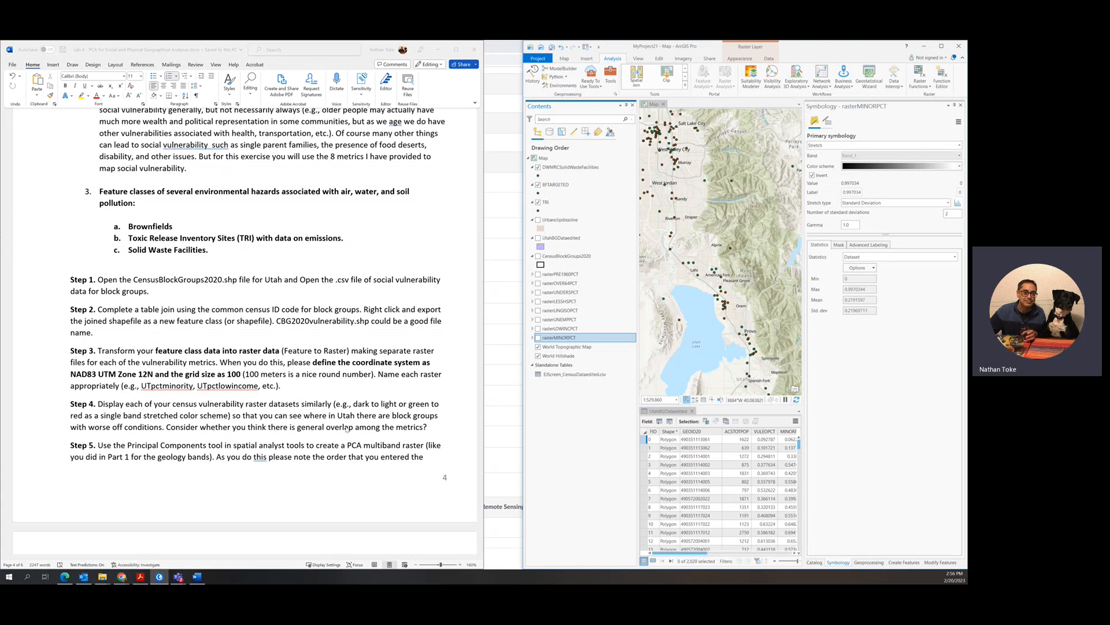
click(539, 338)
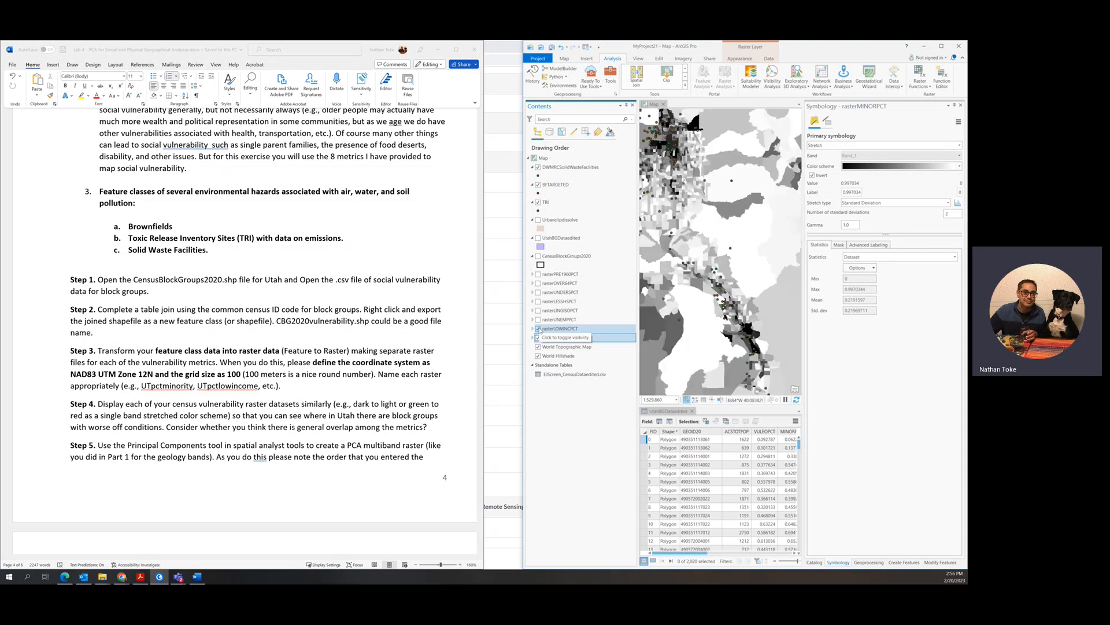
click(538, 328)
click(538, 338)
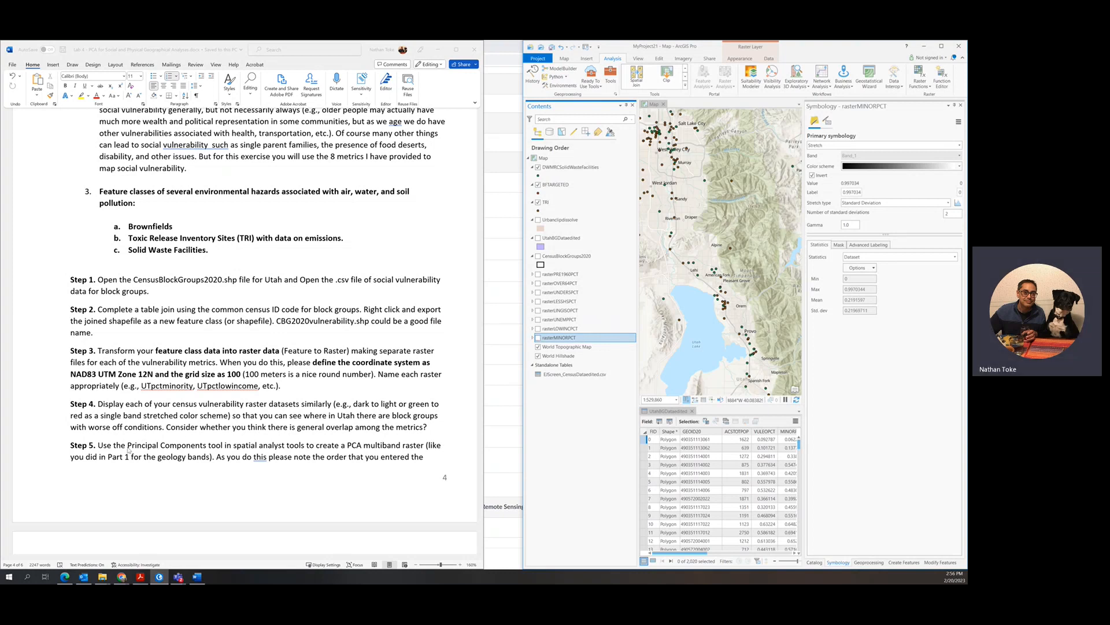
Show rasterPRE1960PCT briefly to check its pattern and hide it again.
click(539, 274)
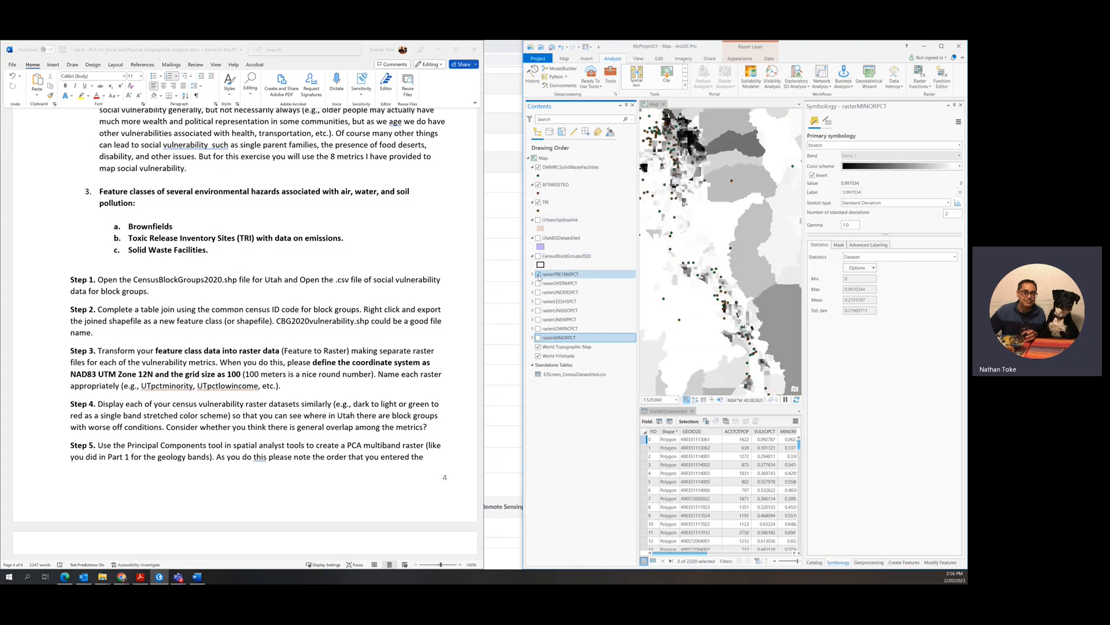
click(538, 274)
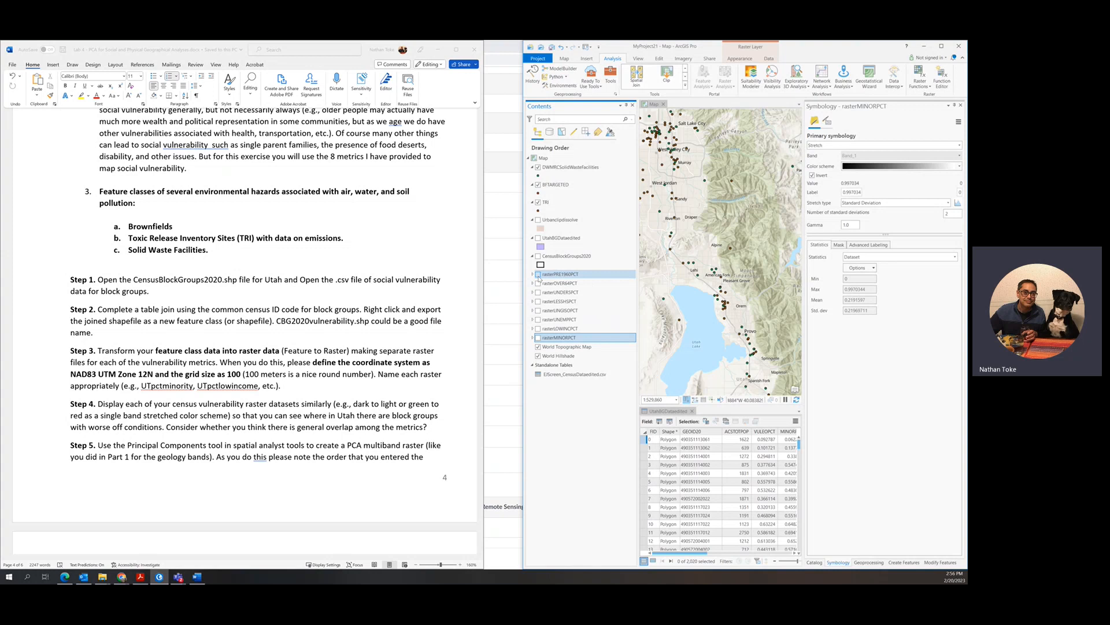
click(539, 276)
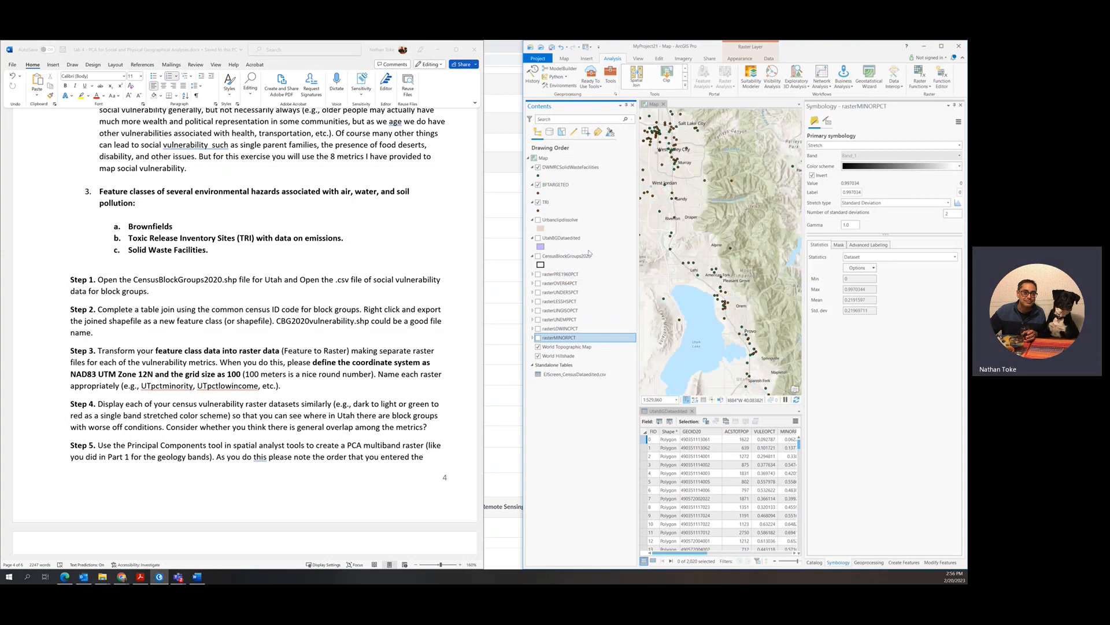
scroll(723, 226, down, 1)
scroll(723, 226, down, 1)
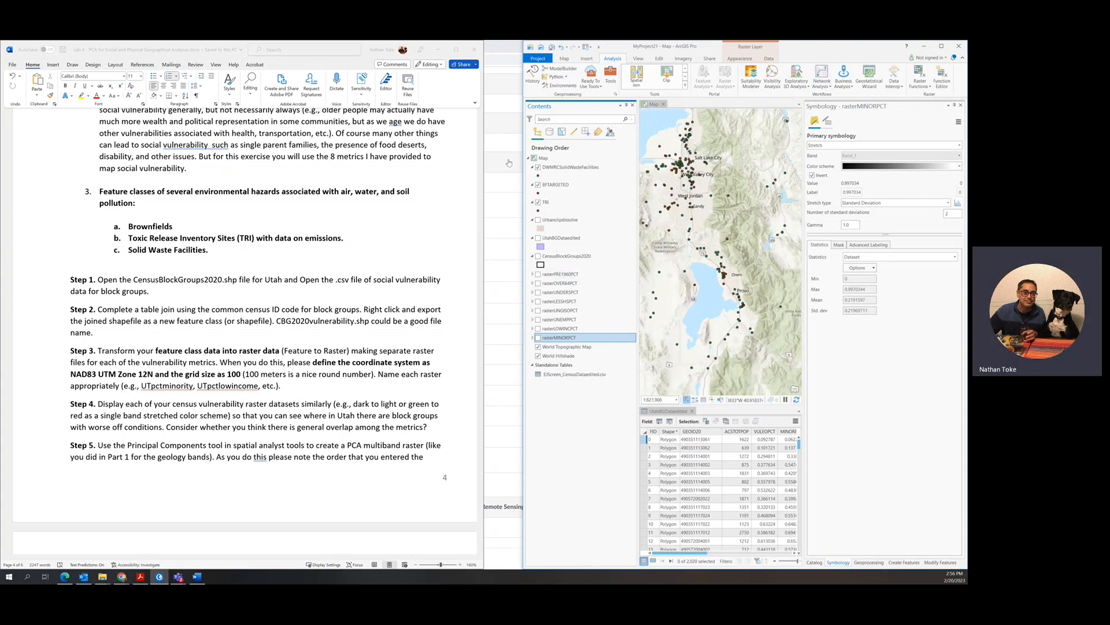
Widen the map application window and collapse the Analysis, Conversion and Data Management toolboxes in the geoprocessing tool list.
drag(521, 165, 318, 165)
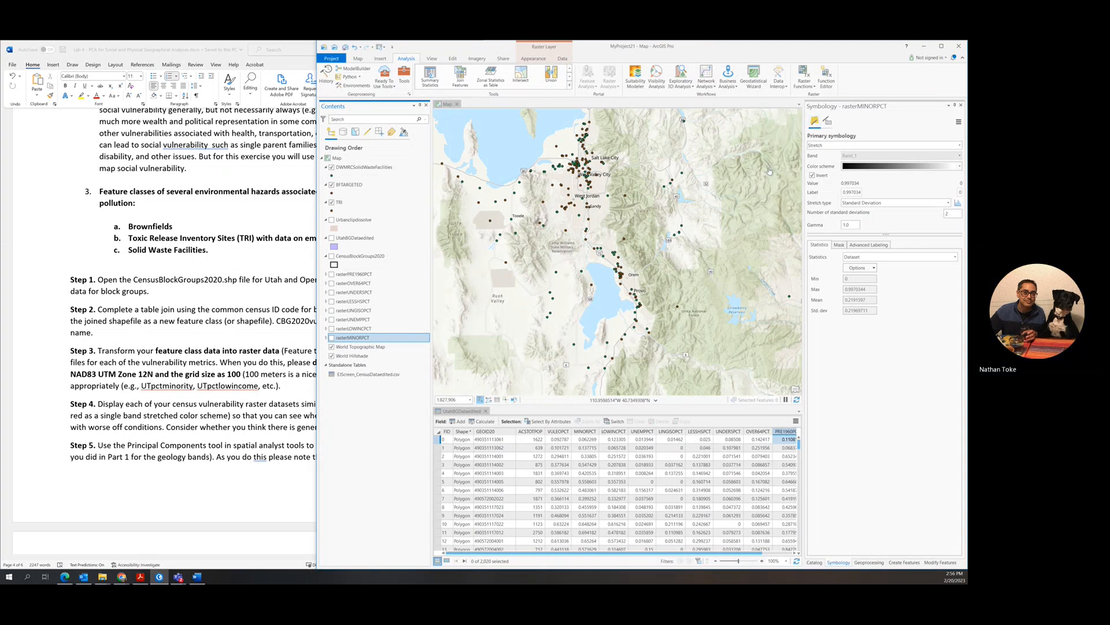
click(406, 70)
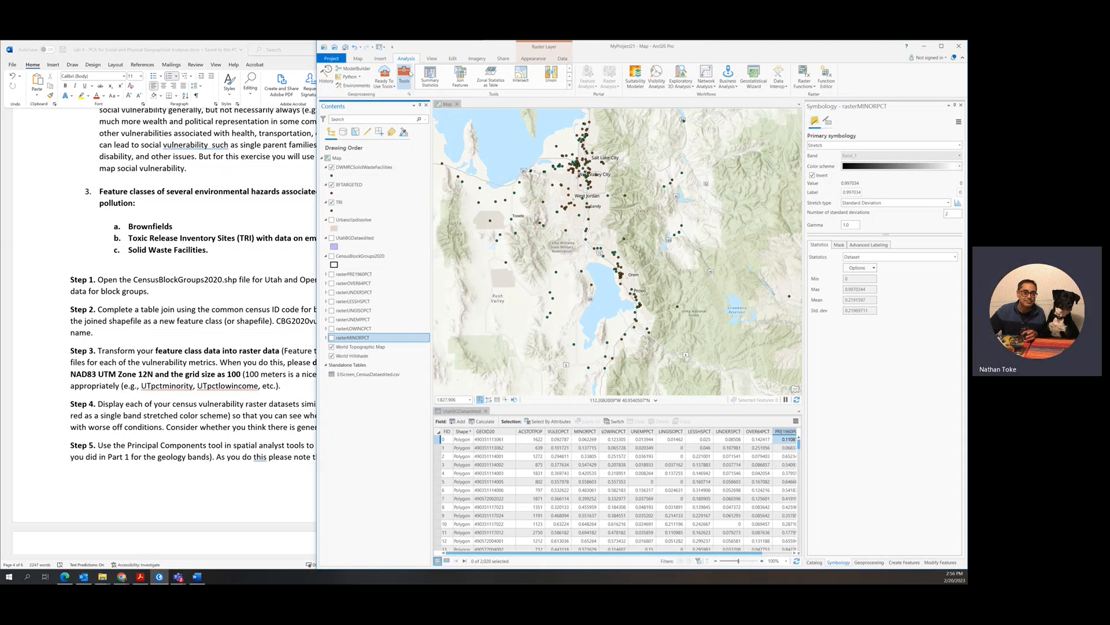
scroll(870, 474, down, 6)
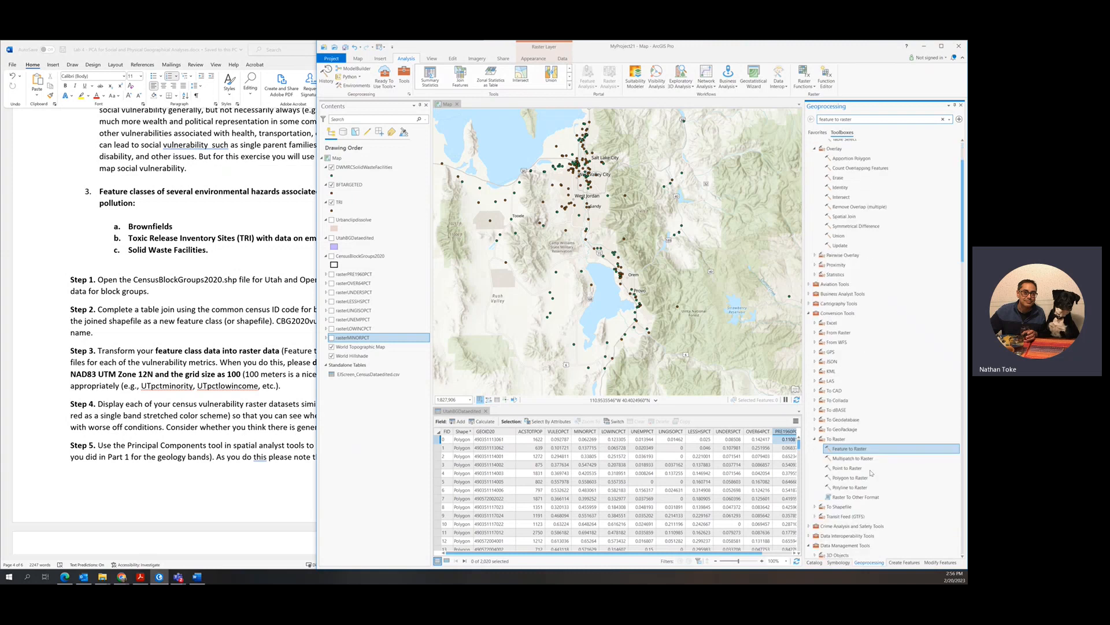
scroll(866, 469, down, 12)
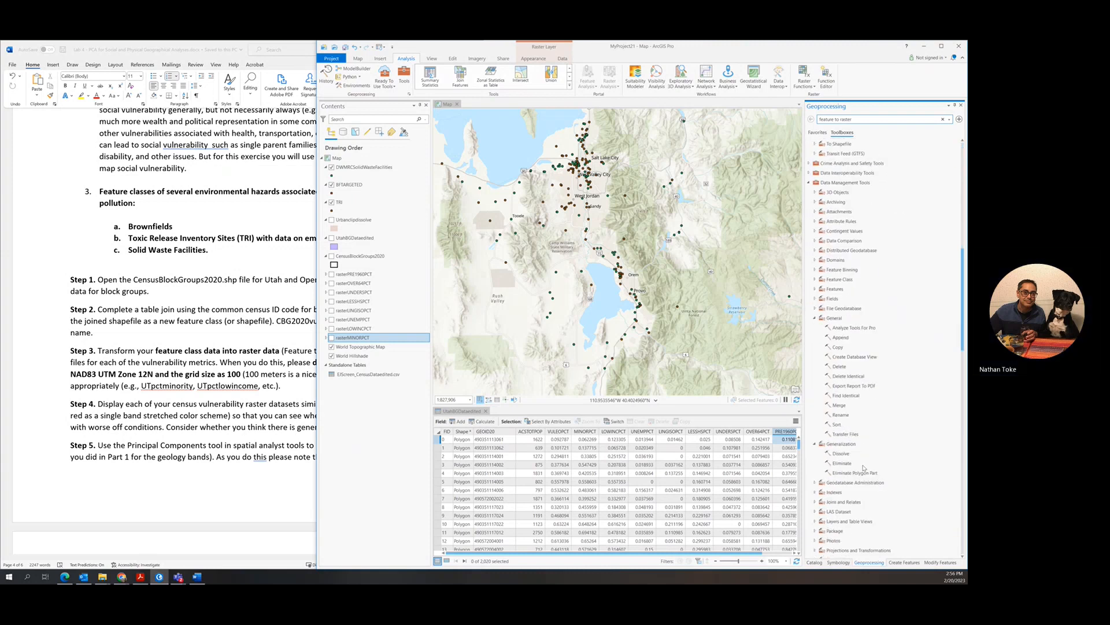
scroll(864, 467, down, 4)
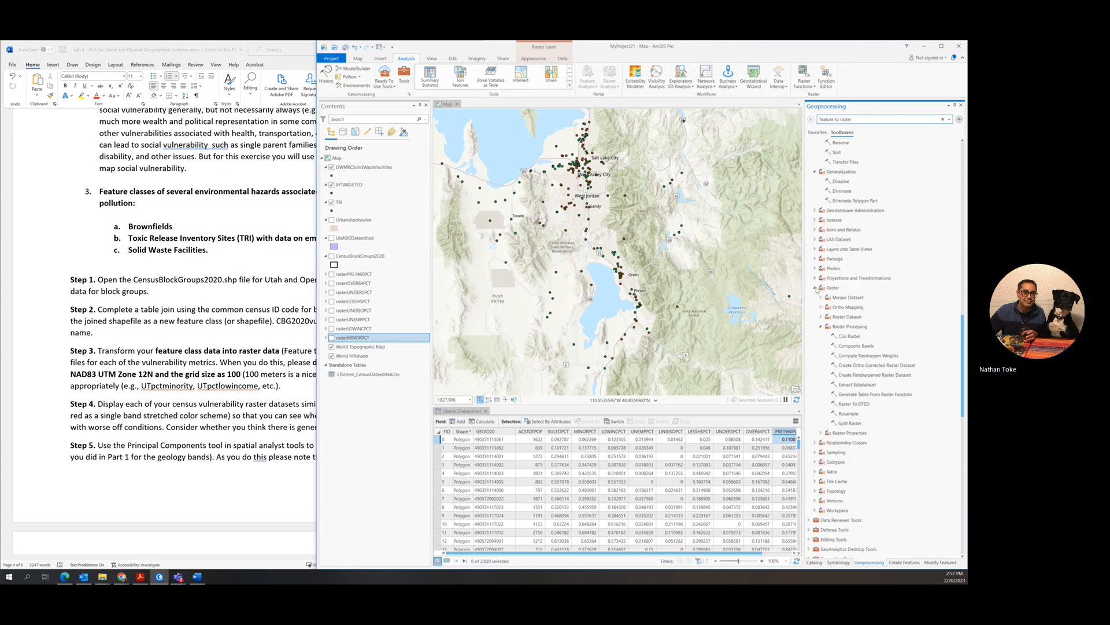
scroll(817, 290, up, 12)
scroll(814, 202, up, 13)
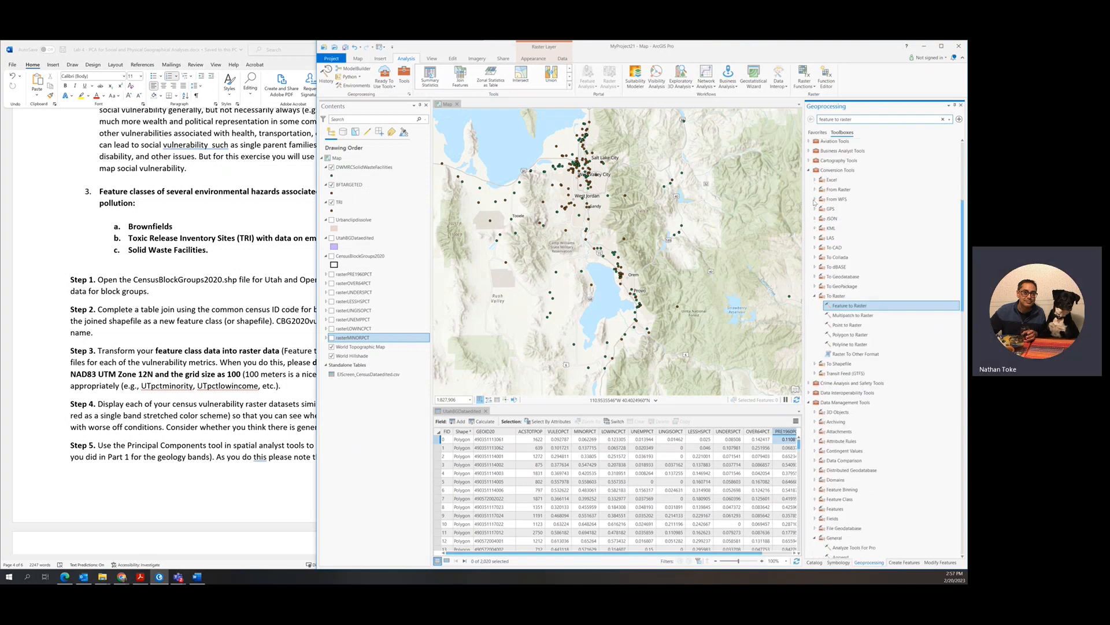
click(809, 153)
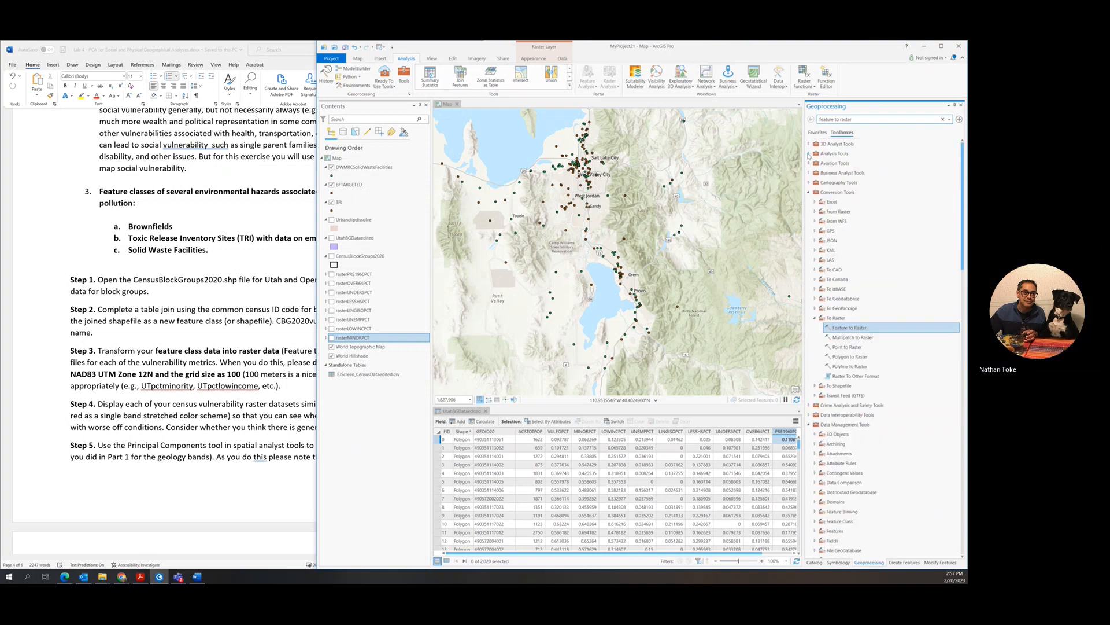
click(809, 192)
click(809, 221)
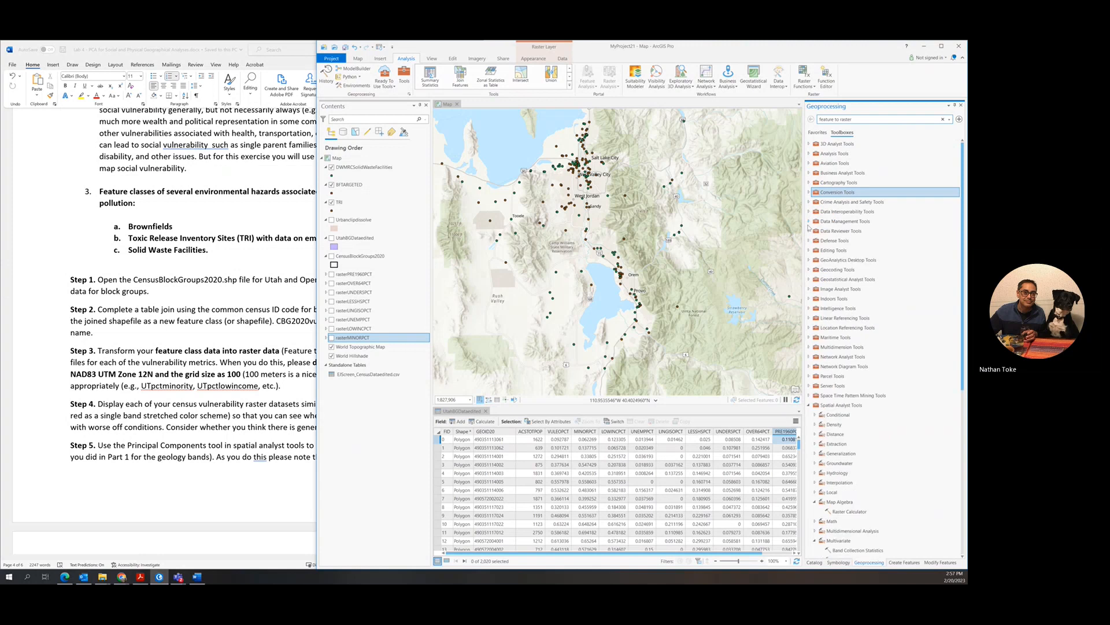
Open the Spatial Analyst Principal Components tool and add rasterMINORPCT and rasterLOWINCPCT as the first input raster bands.
scroll(810, 373, down, 6)
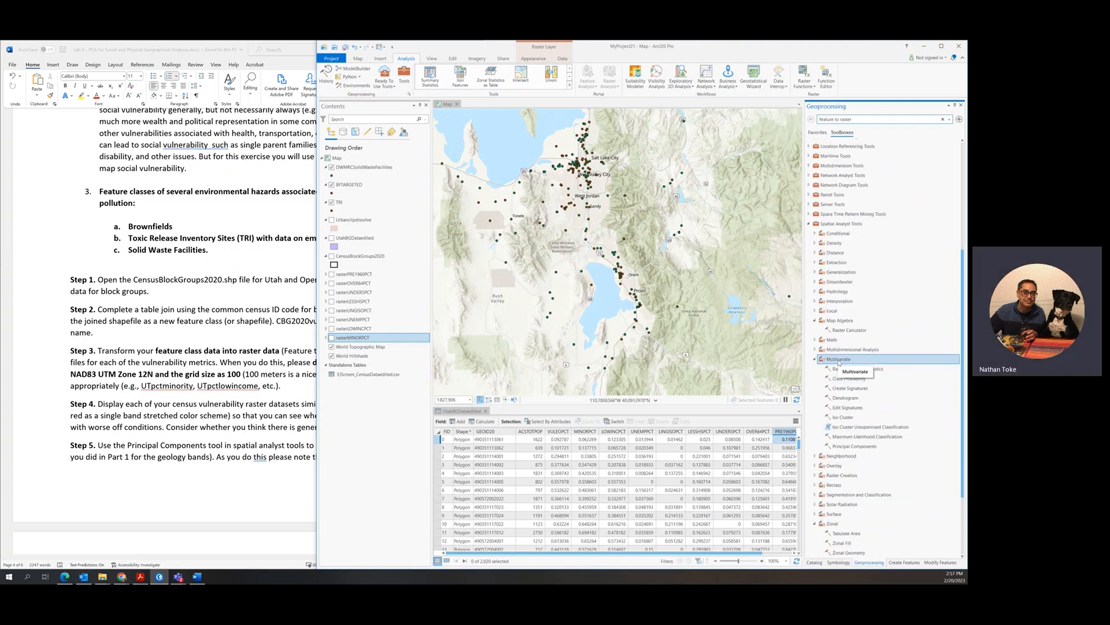
click(851, 446)
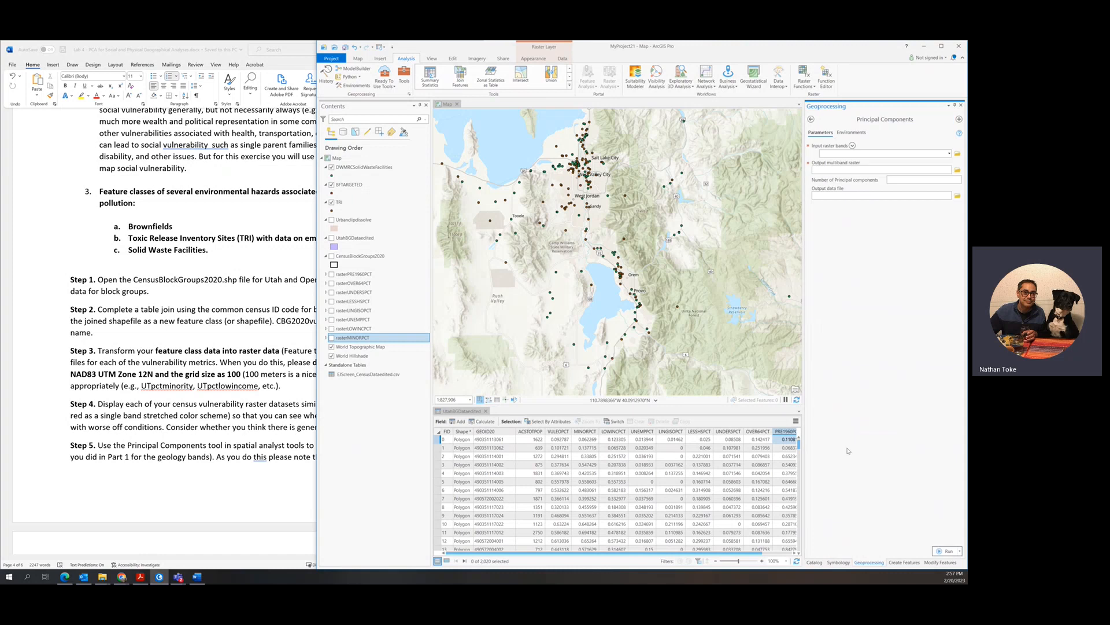
click(949, 154)
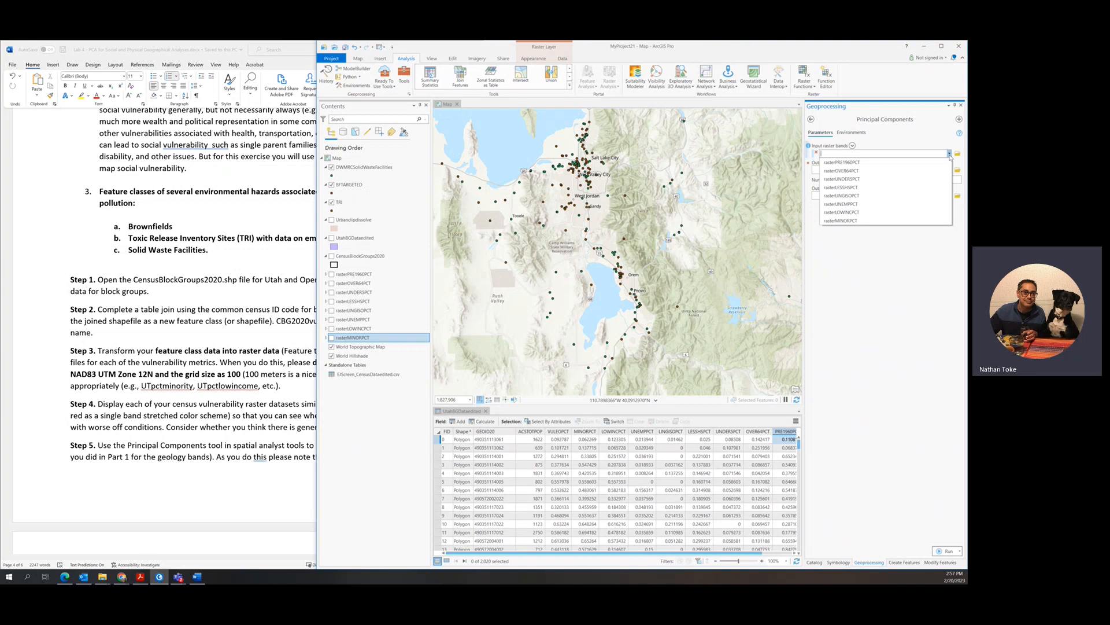
click(850, 223)
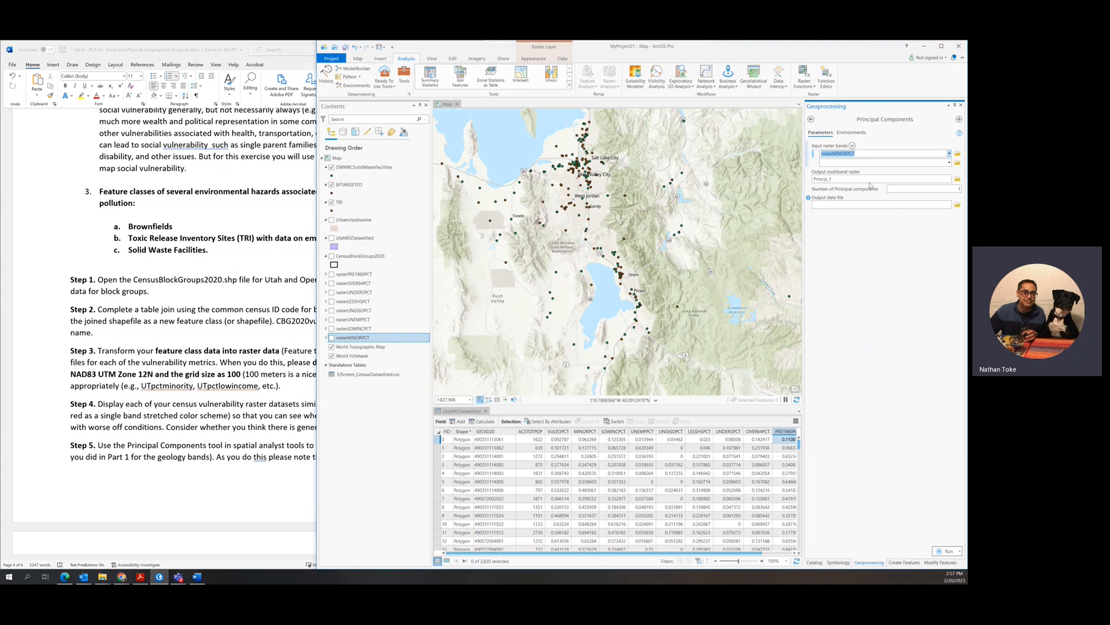
click(949, 164)
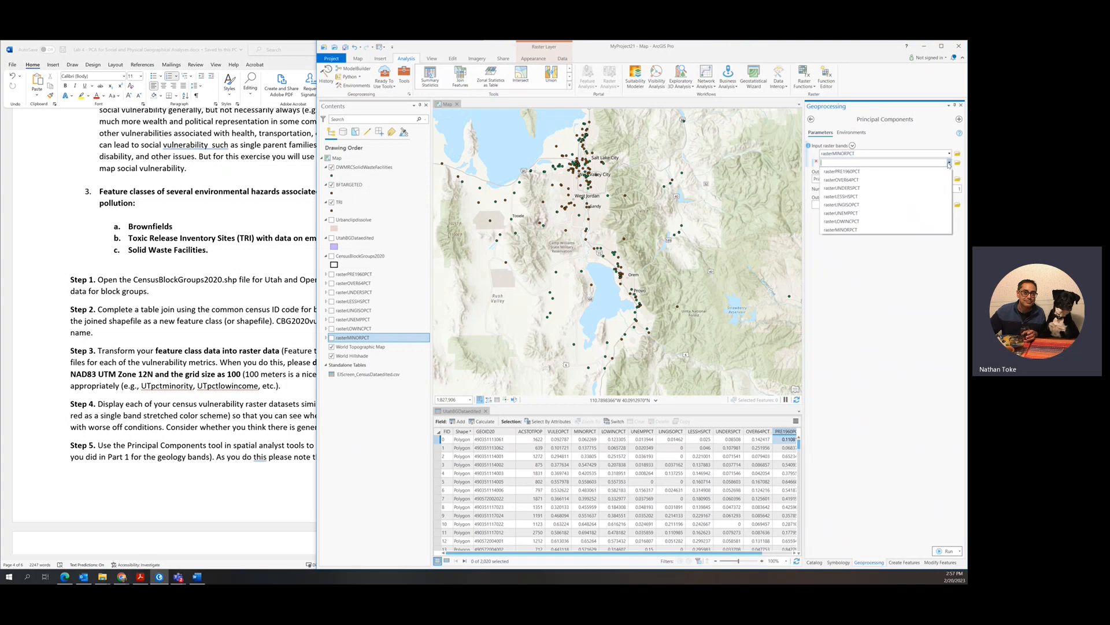
click(857, 224)
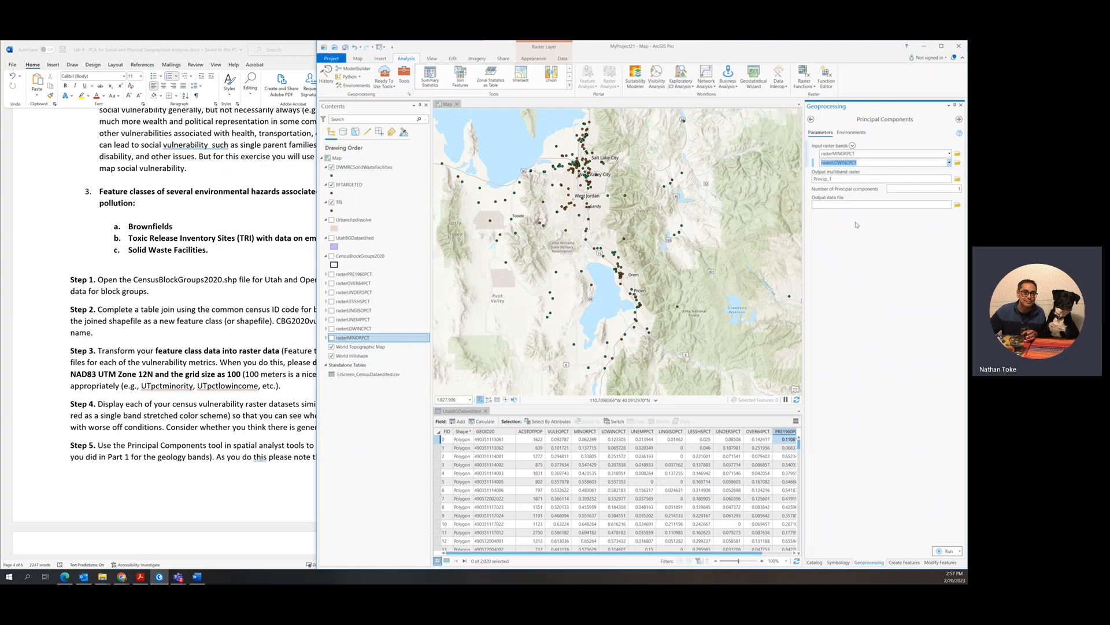
Add rasterUNEMPPCT, rasterLINGISOPCT and rasterLESSHSPCT as the third to fifth input raster bands.
click(949, 172)
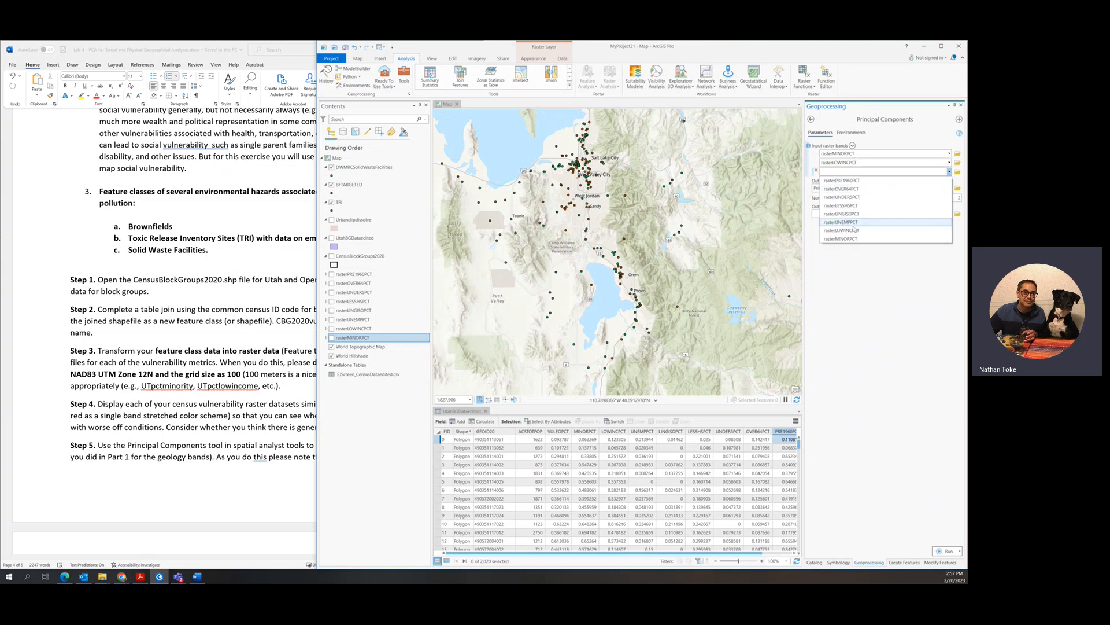
click(844, 214)
click(949, 181)
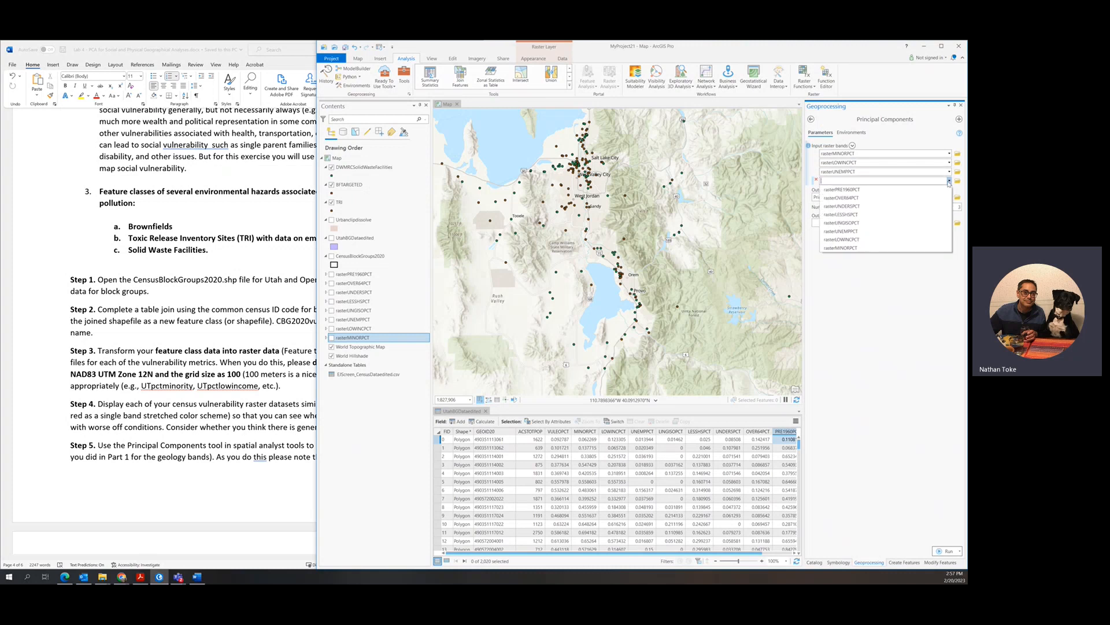
click(852, 224)
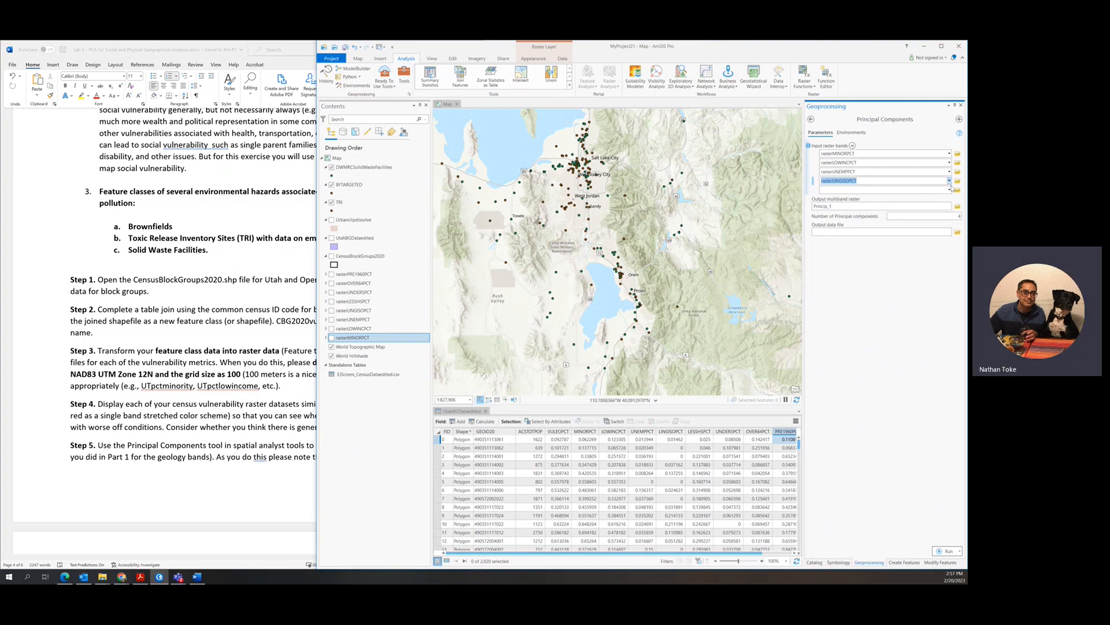
click(946, 190)
click(842, 223)
Add rasterUNDER5PCT, rasterOVER64PCT and rasterPRE1960PCT as the last three input raster bands.
click(949, 198)
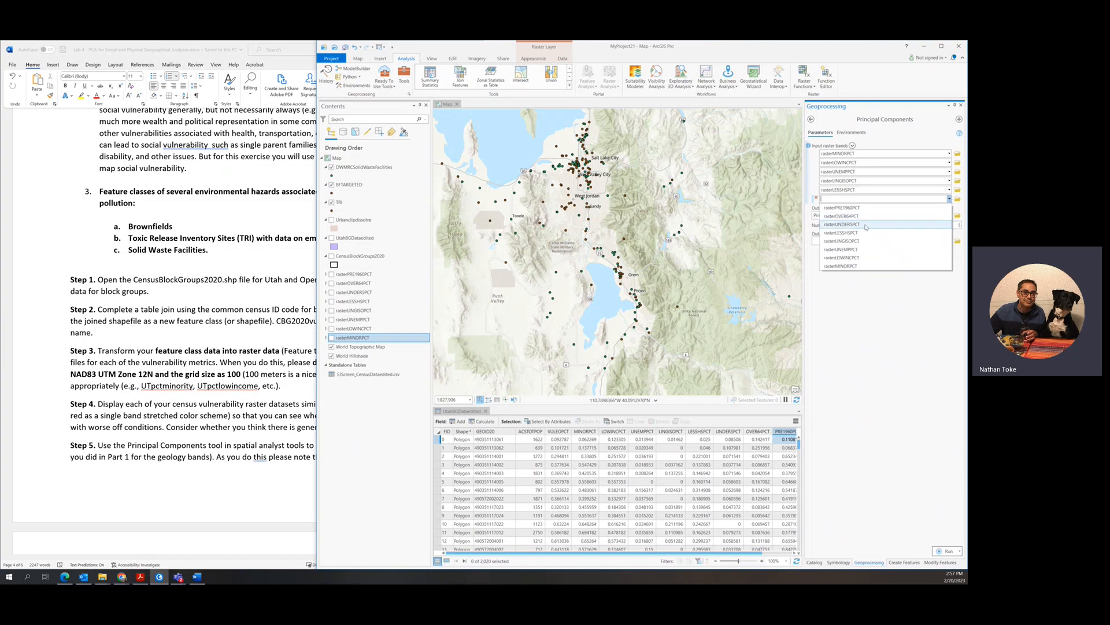
click(844, 221)
click(949, 207)
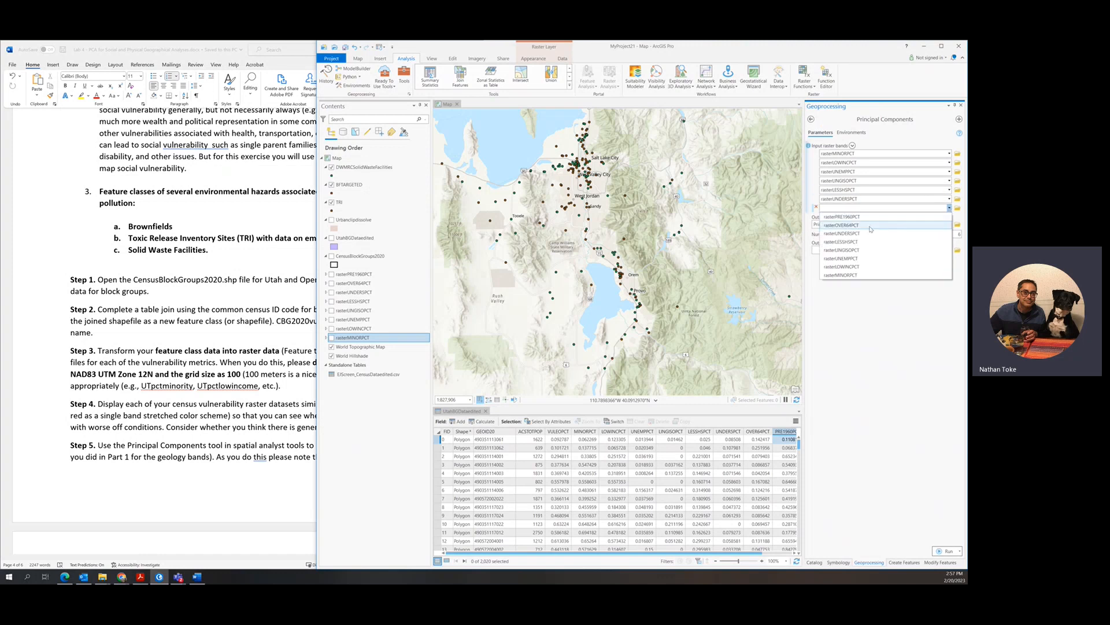
click(871, 229)
click(949, 216)
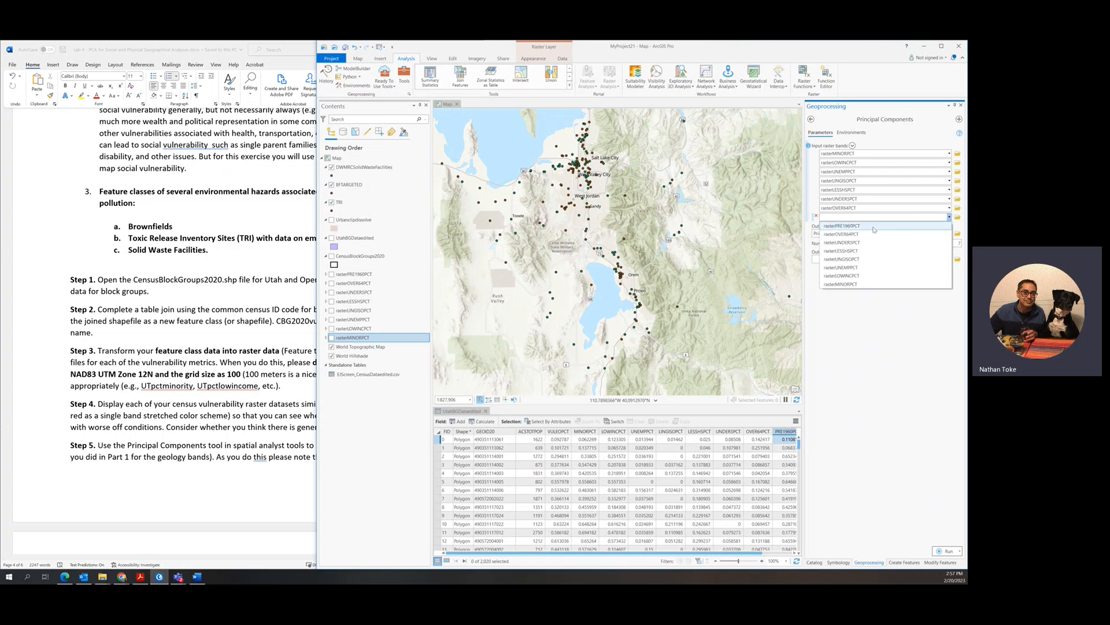
click(873, 226)
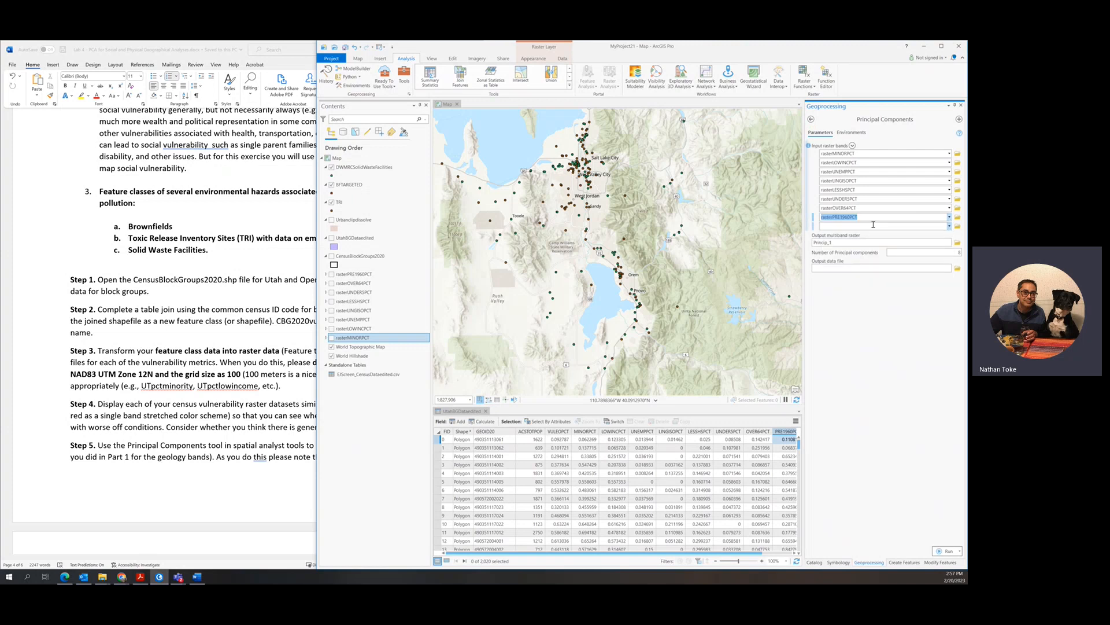
Name the output multiband raster PCAutahvulnerability, keeping it in the project geodatabase.
click(914, 242)
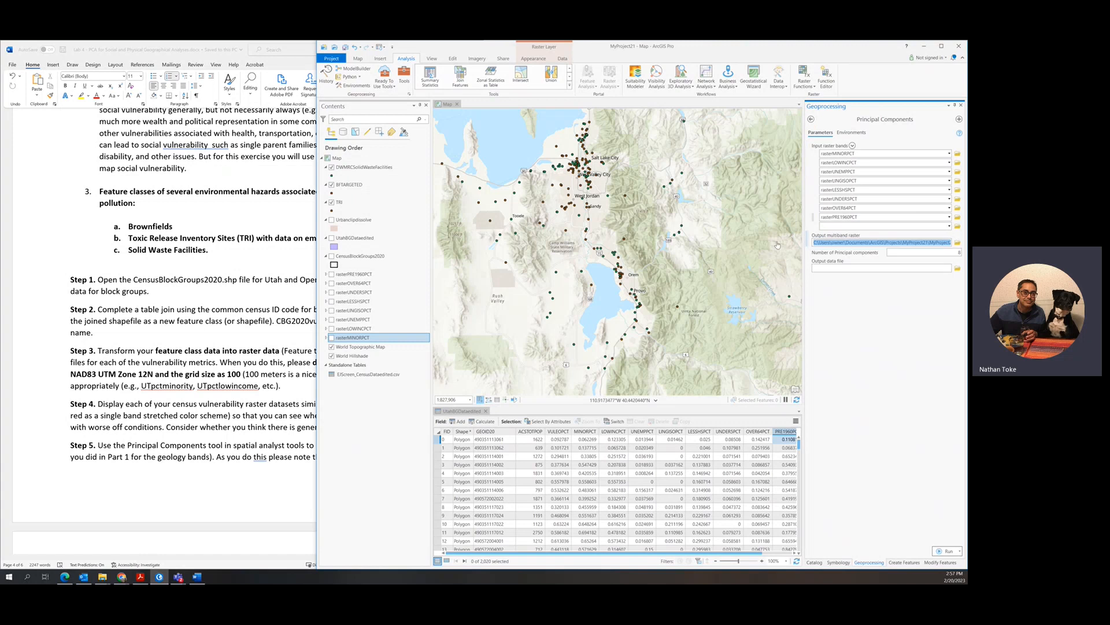
click(921, 242)
drag(921, 242, 953, 243)
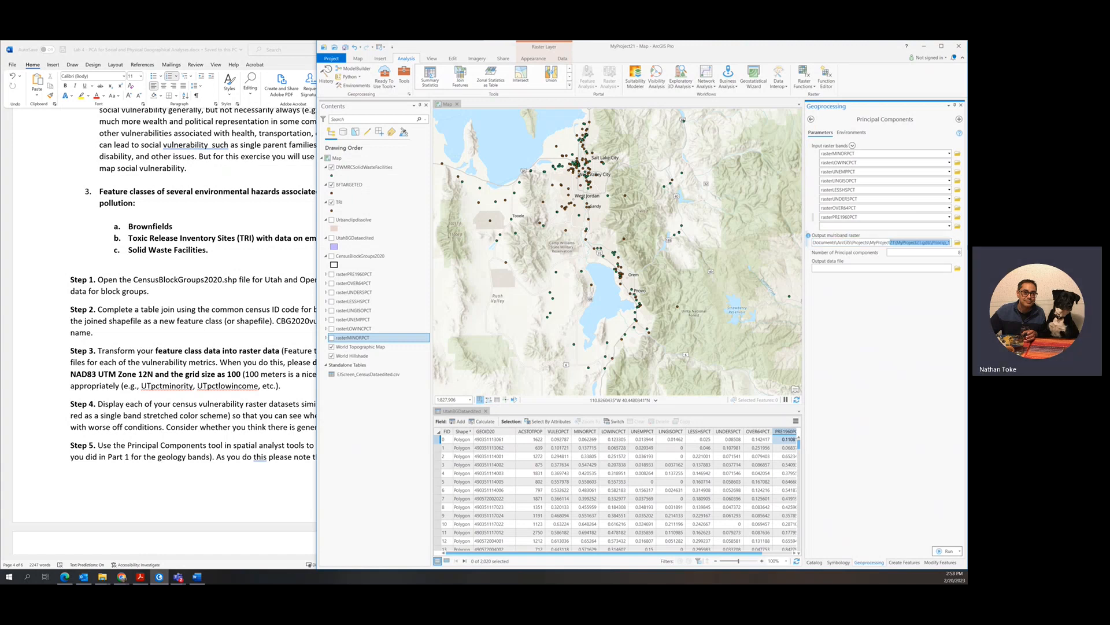
click(933, 242)
key(BackSpace)
text(PCA)
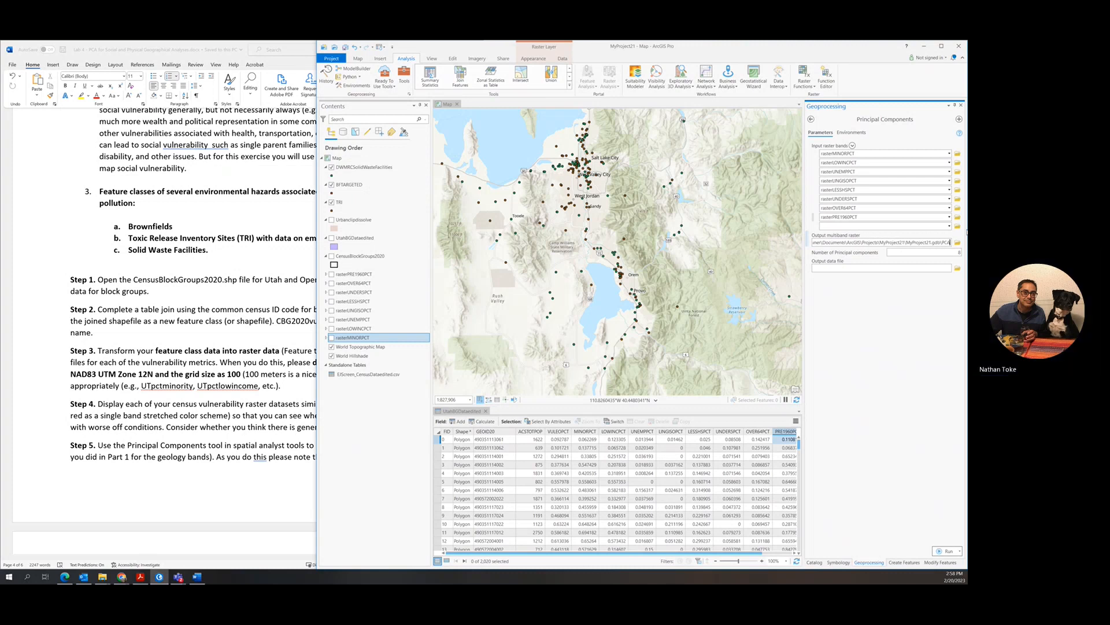
text(utahvu)
text(ln)
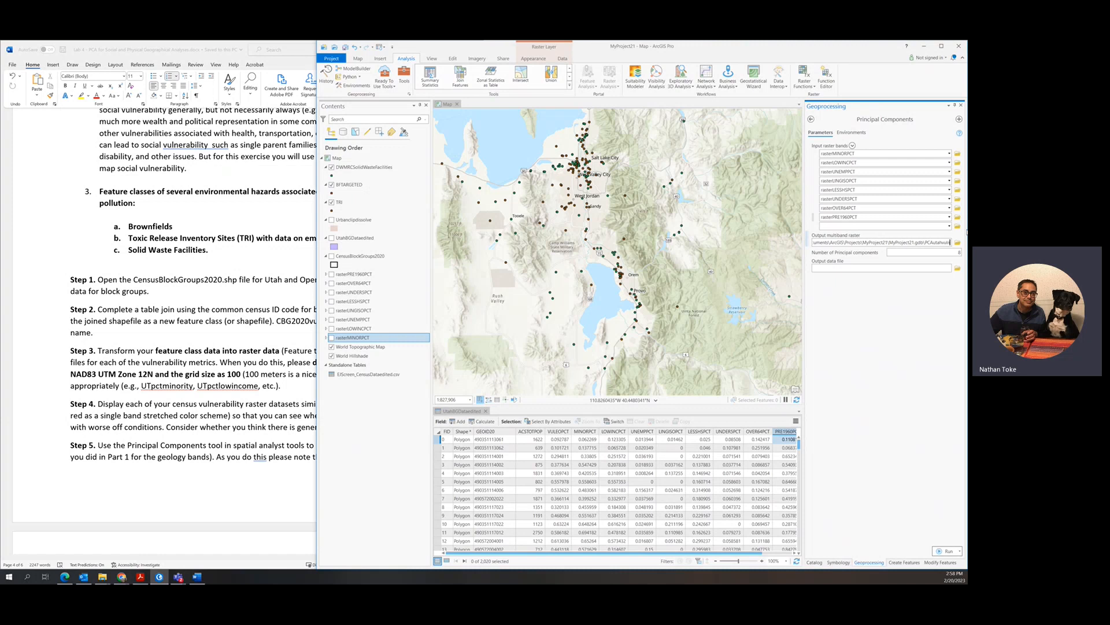
text(erability)
Name the output data file PCAutahvulnerability and run the Principal Components tool.
click(897, 269)
text(PCAutah)
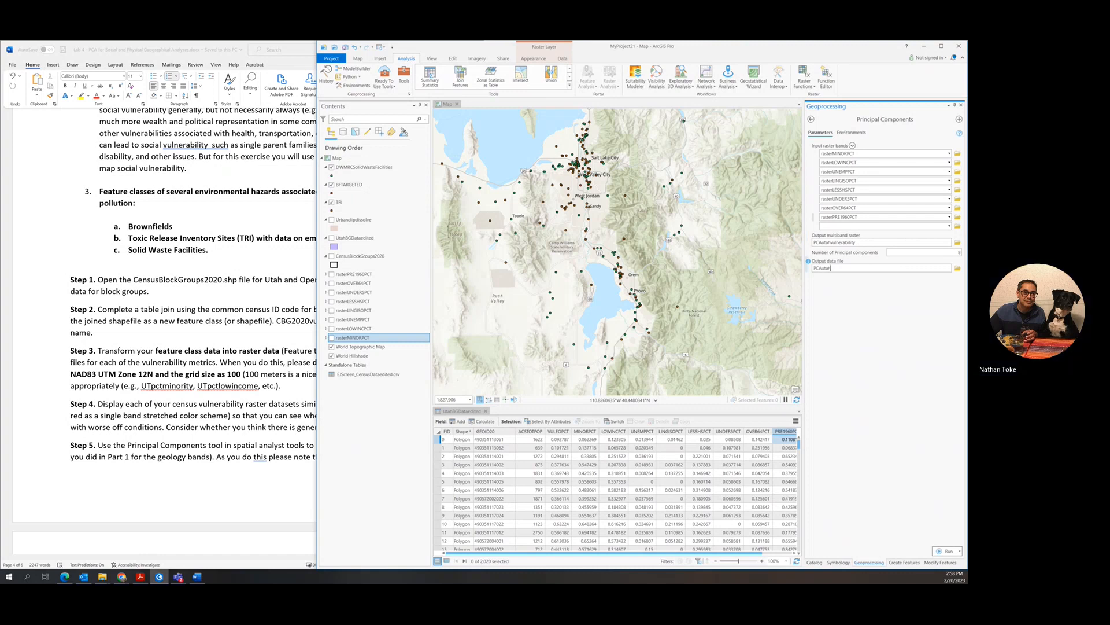
text(vulnerability)
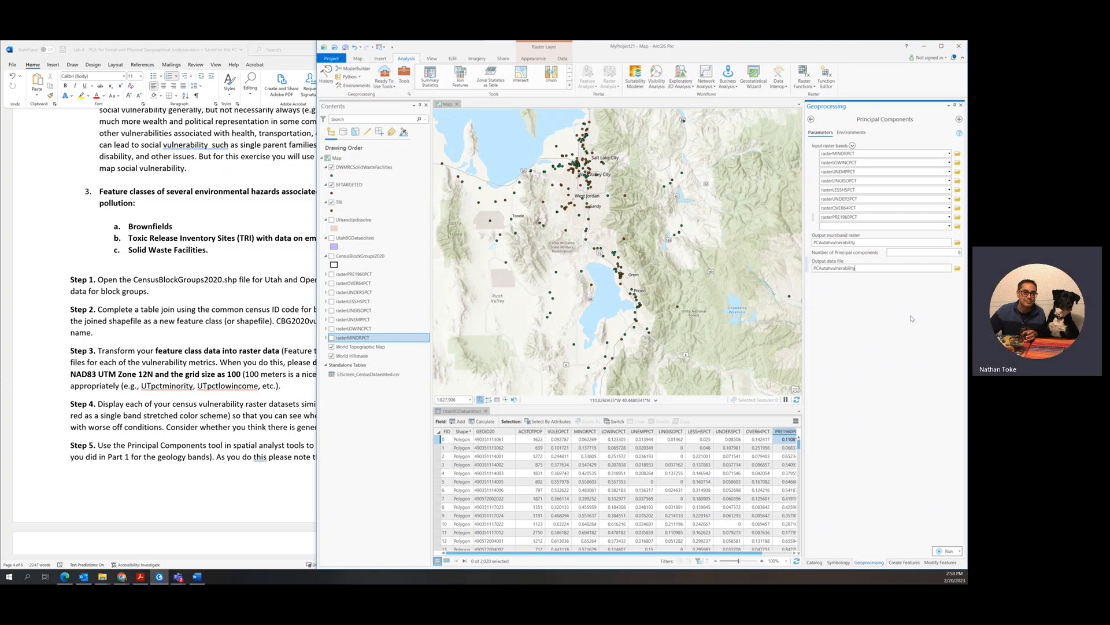
click(909, 316)
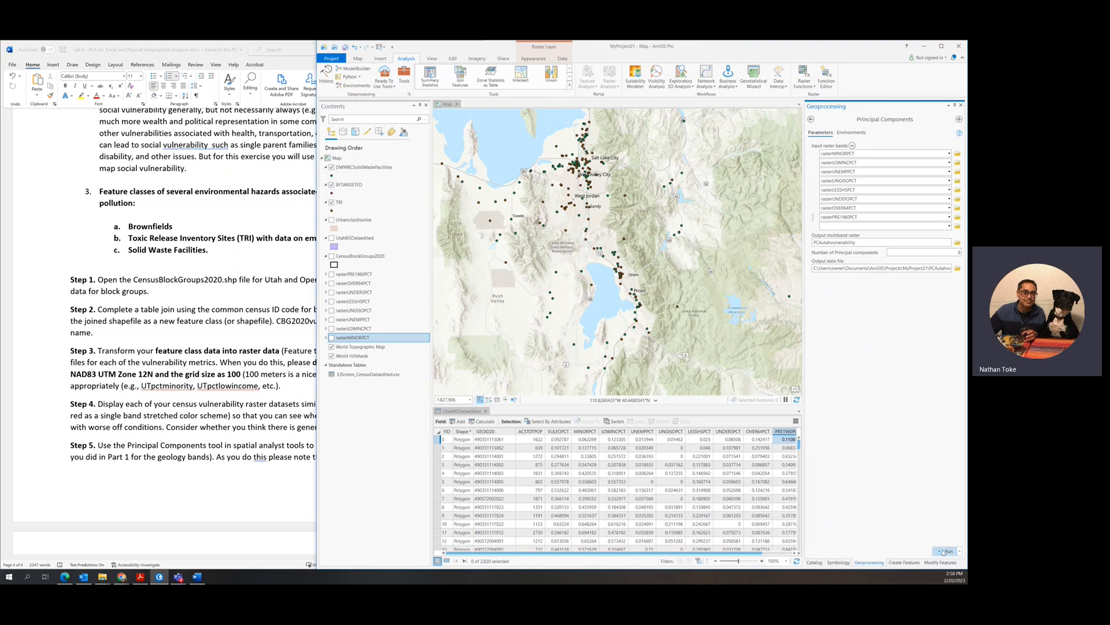
click(944, 551)
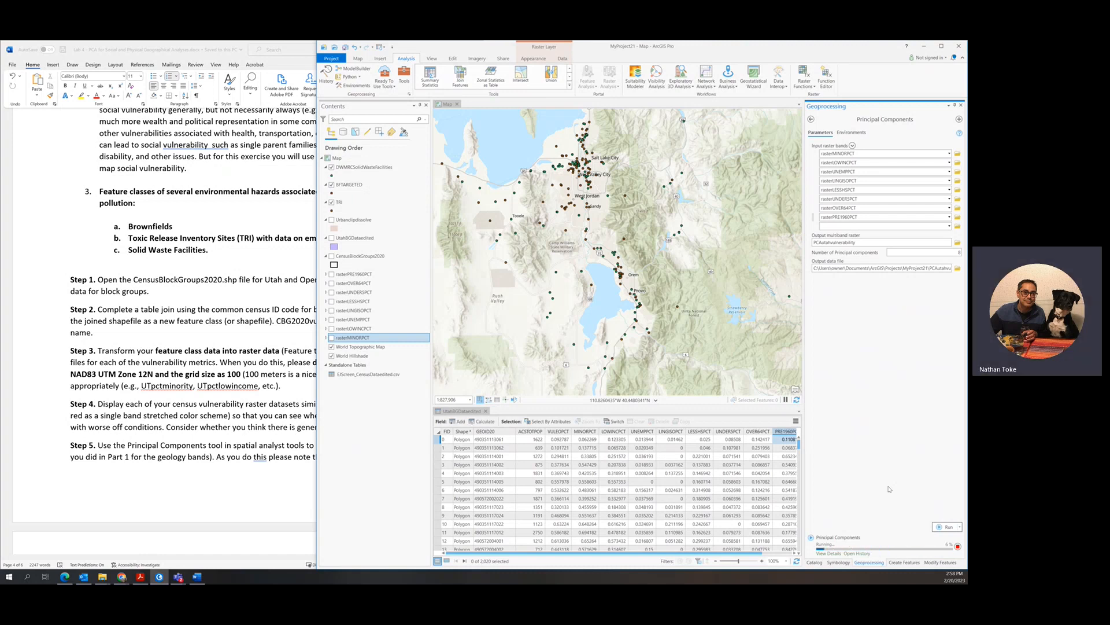
Switch to the Lab 4 document in Word and read the instructions for Steps 5 to 8 on the PCA output.
click(250, 383)
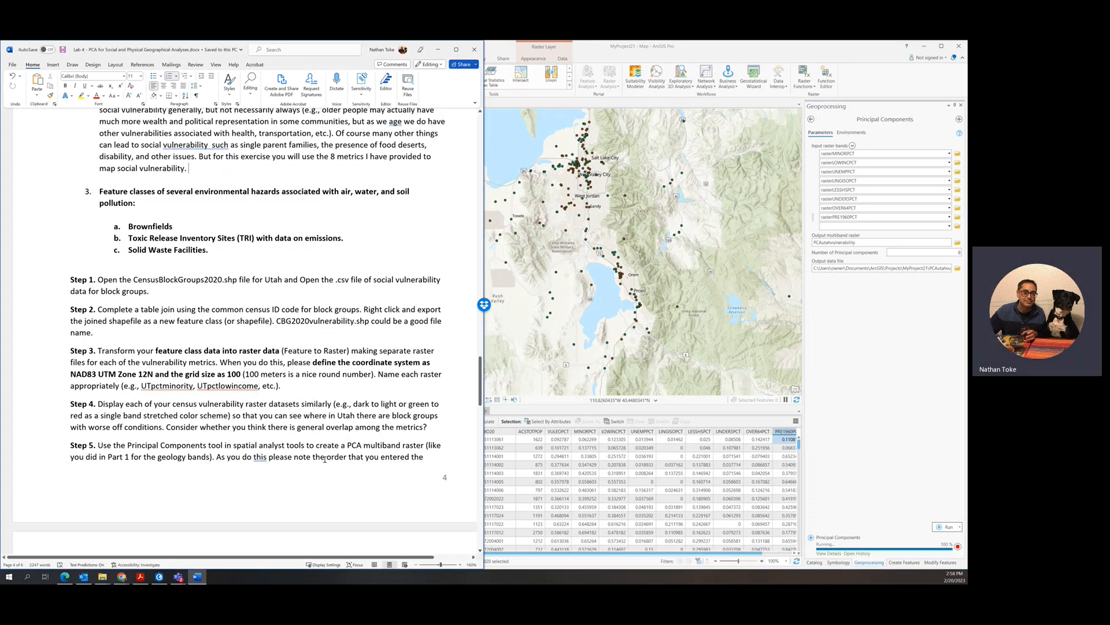
scroll(211, 461, down, 6)
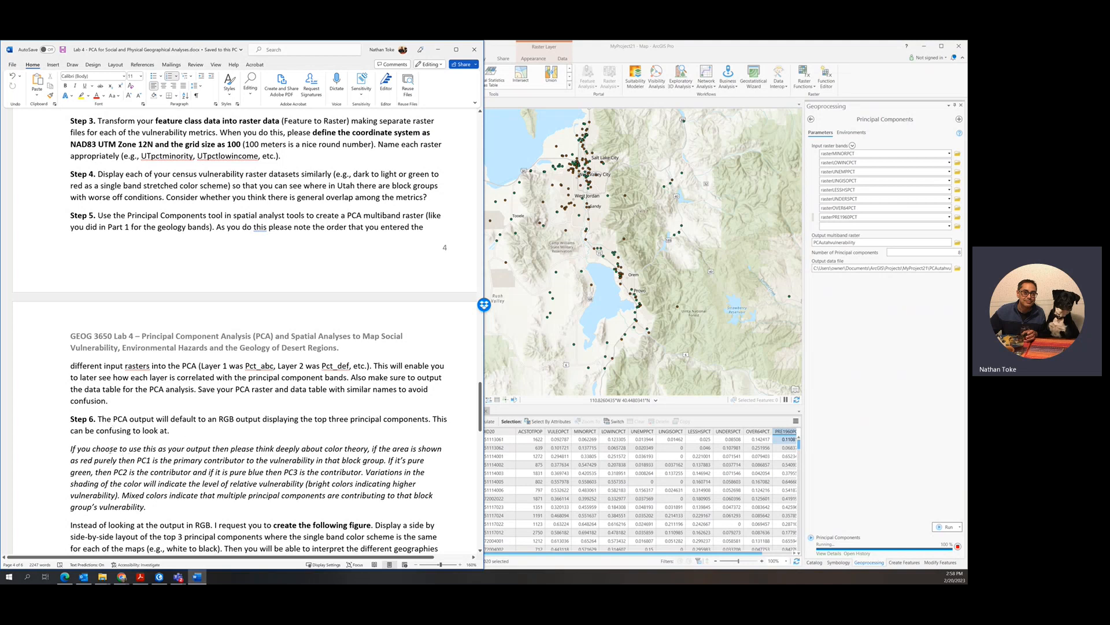
scroll(114, 450, down, 5)
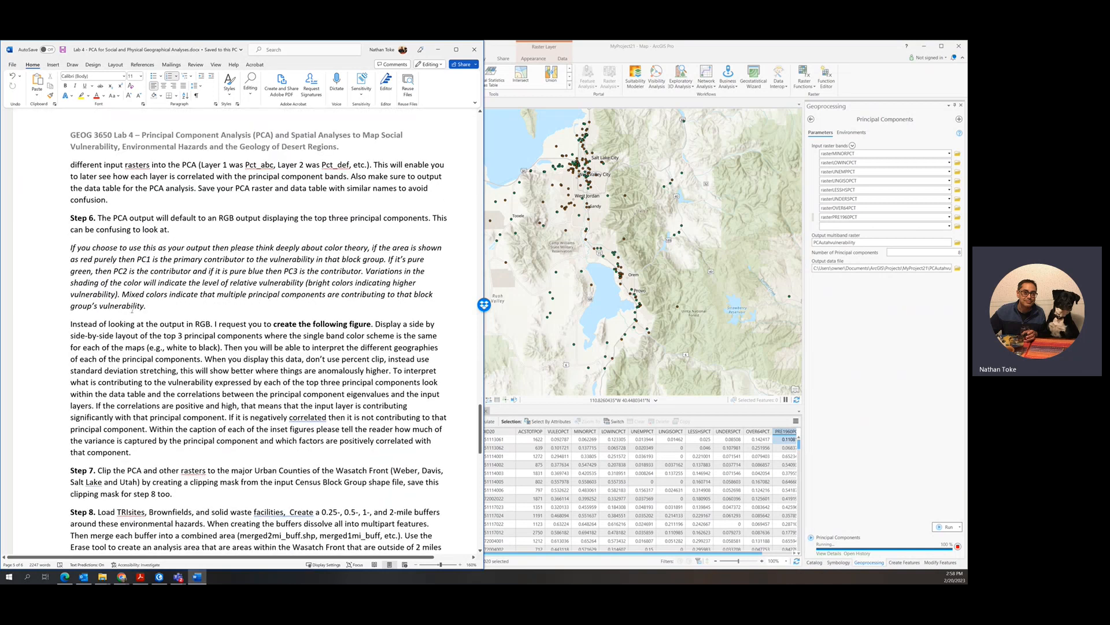
scroll(143, 347, down, 2)
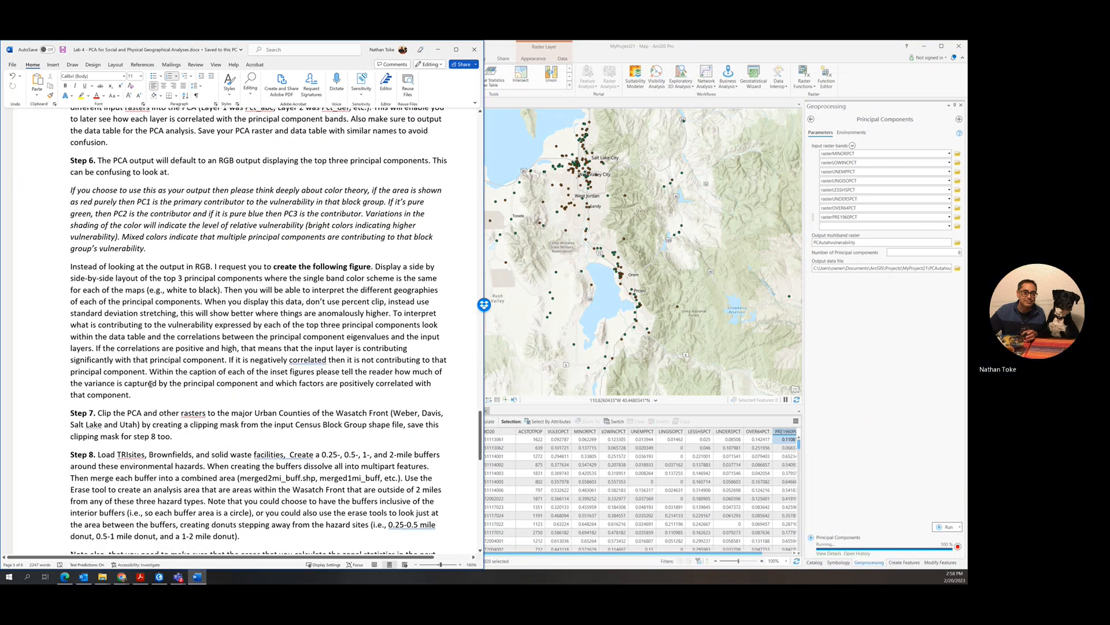
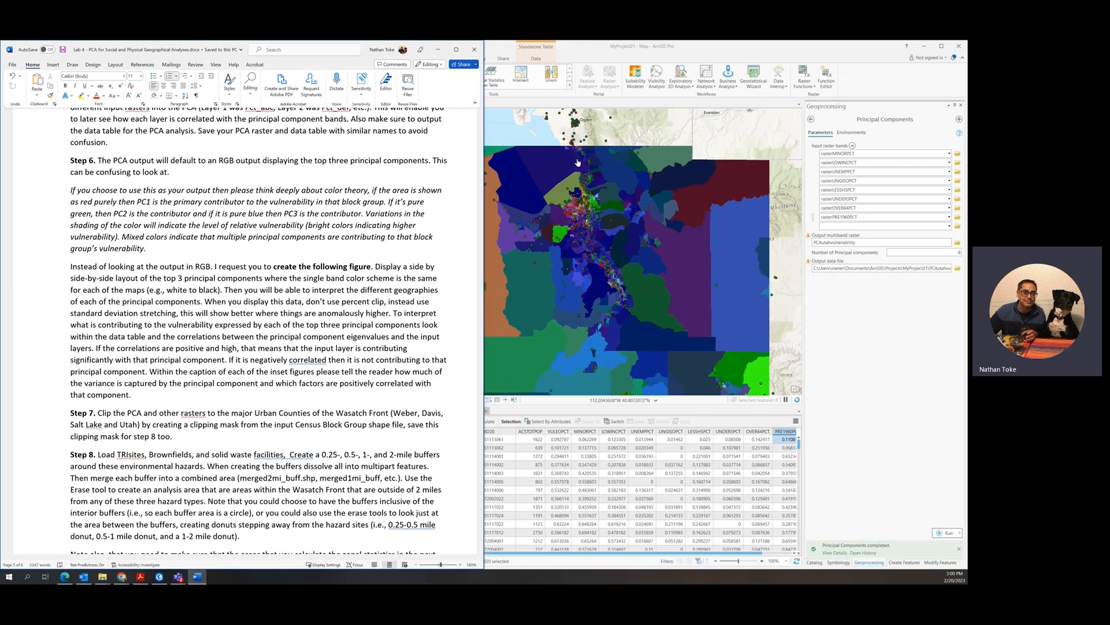
Switch back to a maximized ArcGIS Pro window and change the PCAutahvulnerability layer's primary symbology to Stretch.
click(941, 45)
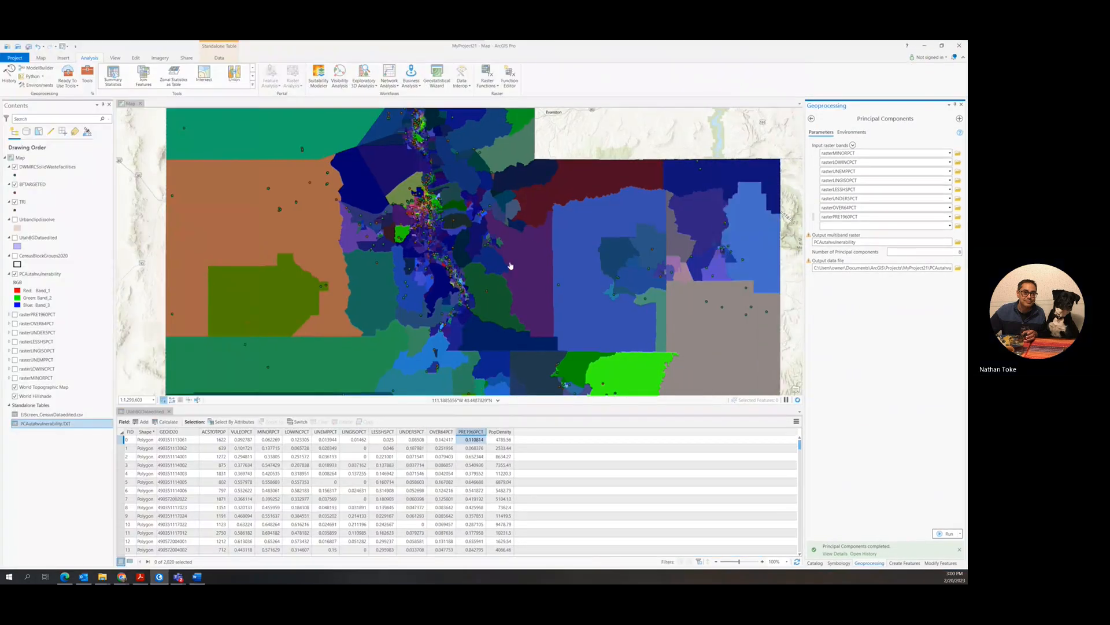
scroll(477, 277, down, 3)
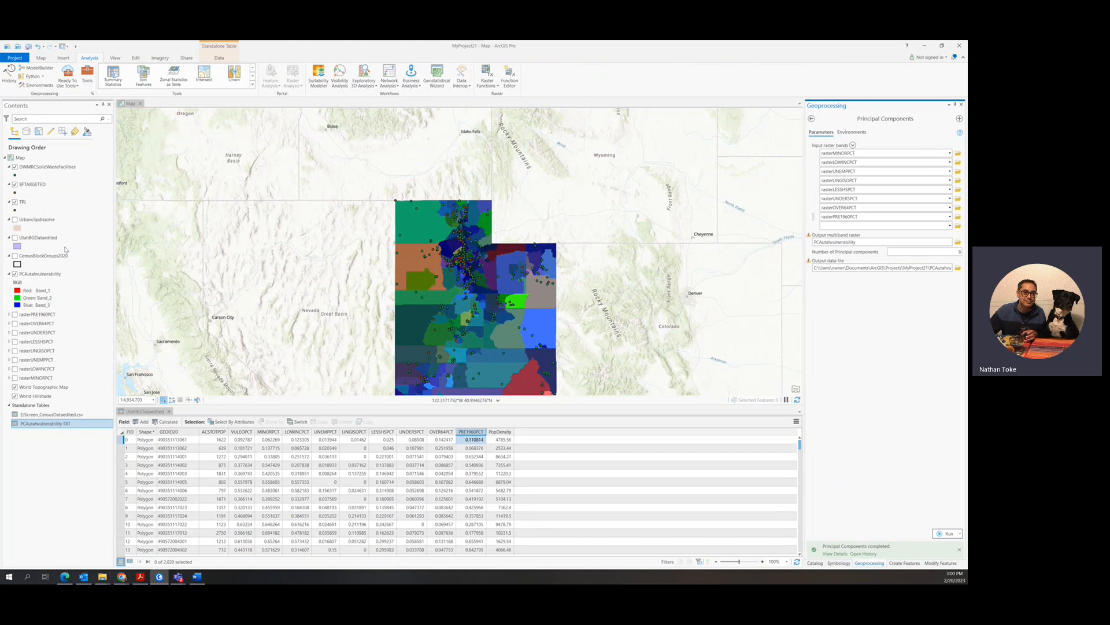
right_click(36, 274)
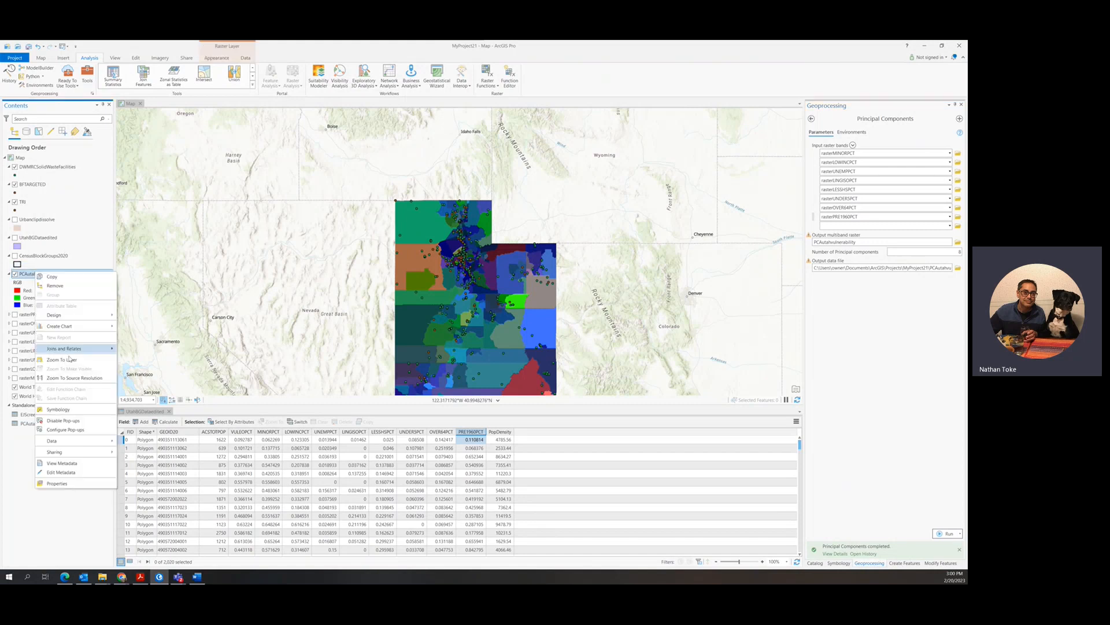
click(58, 409)
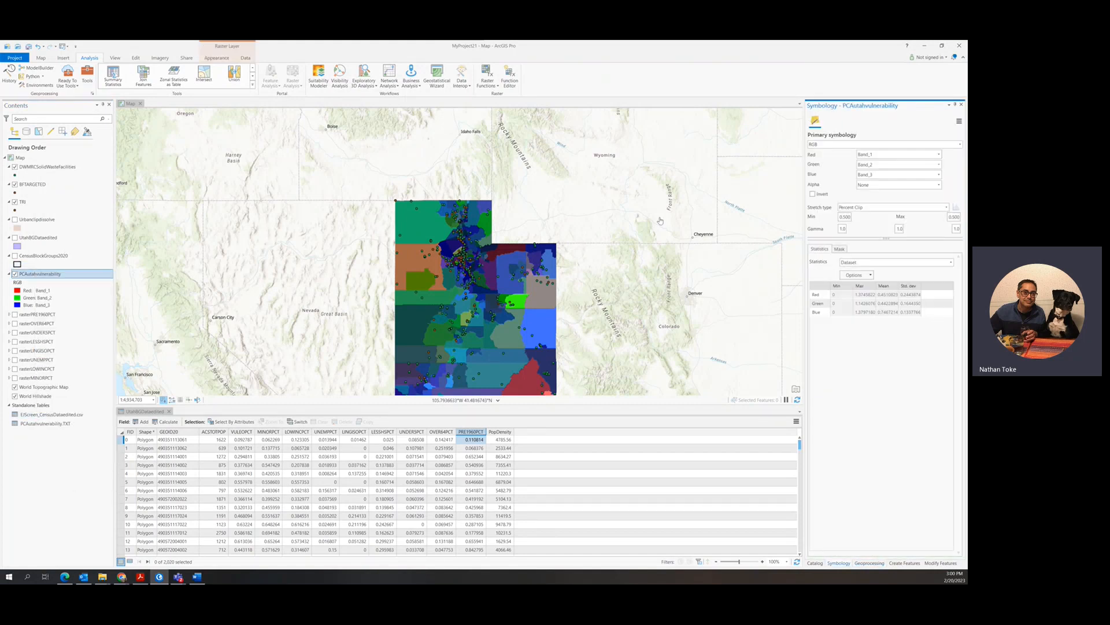
click(961, 145)
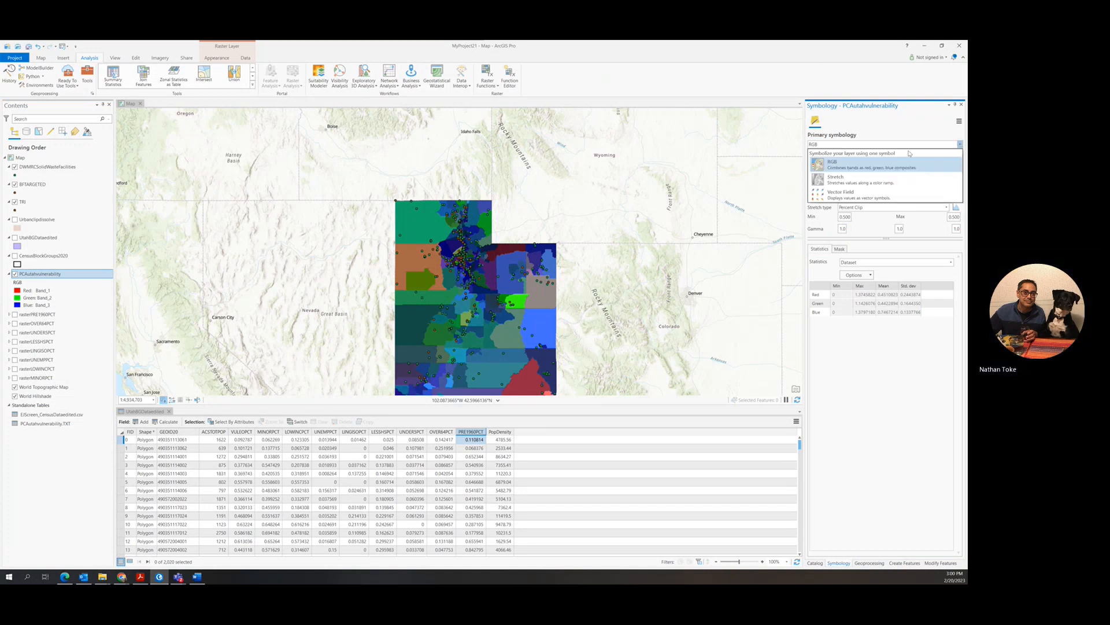
click(854, 177)
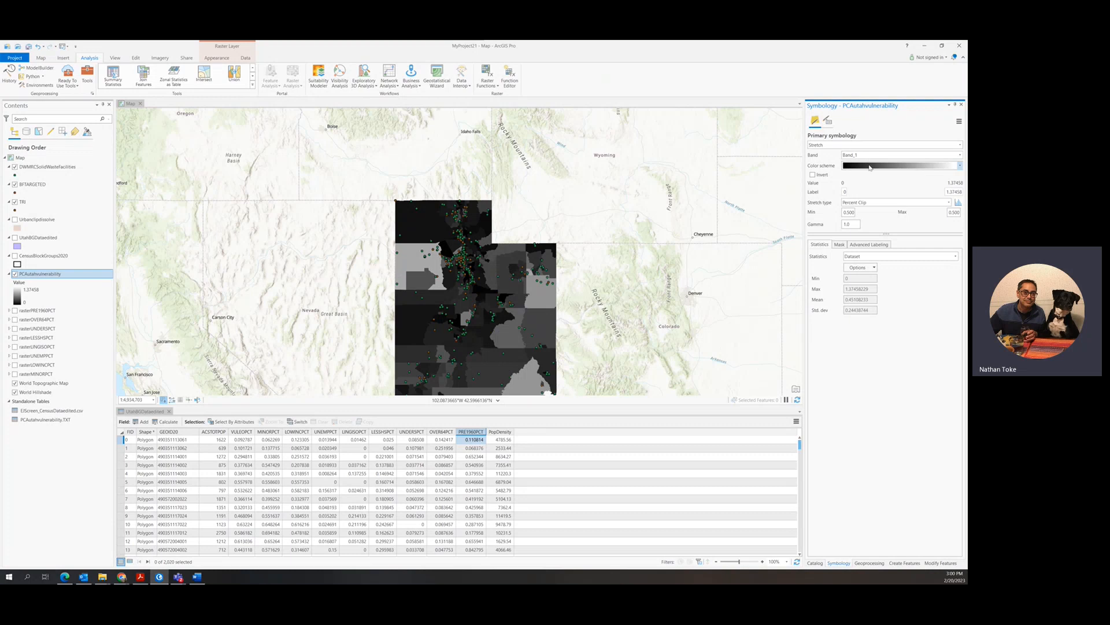
Invert the PCAutahvulnerability layer's color scheme and set its stretch type to Standard Deviation.
click(870, 166)
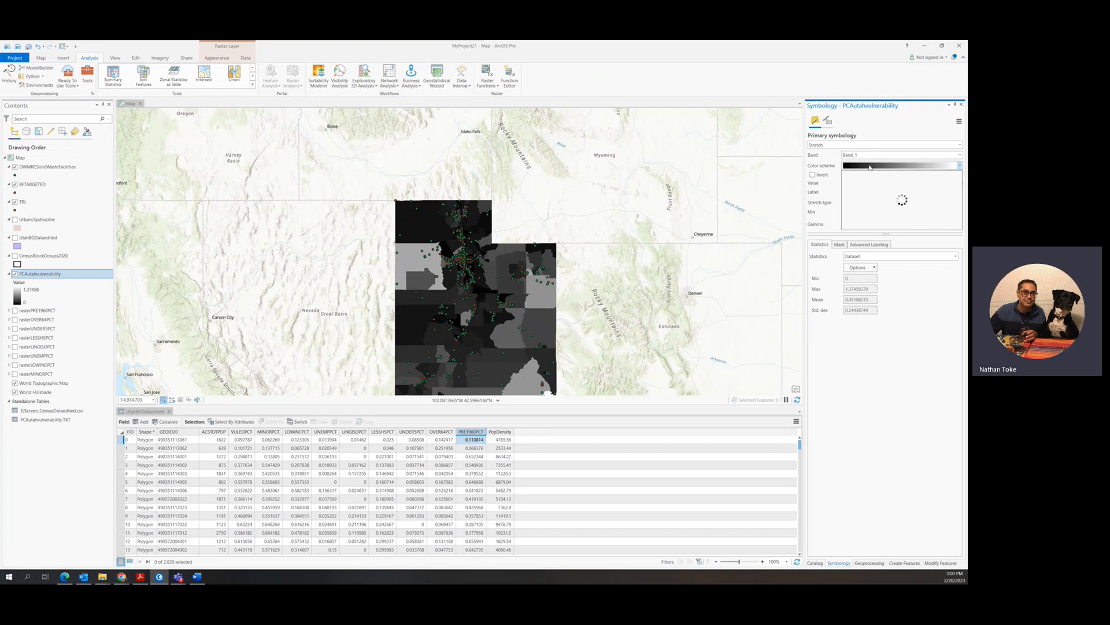
click(825, 177)
click(824, 176)
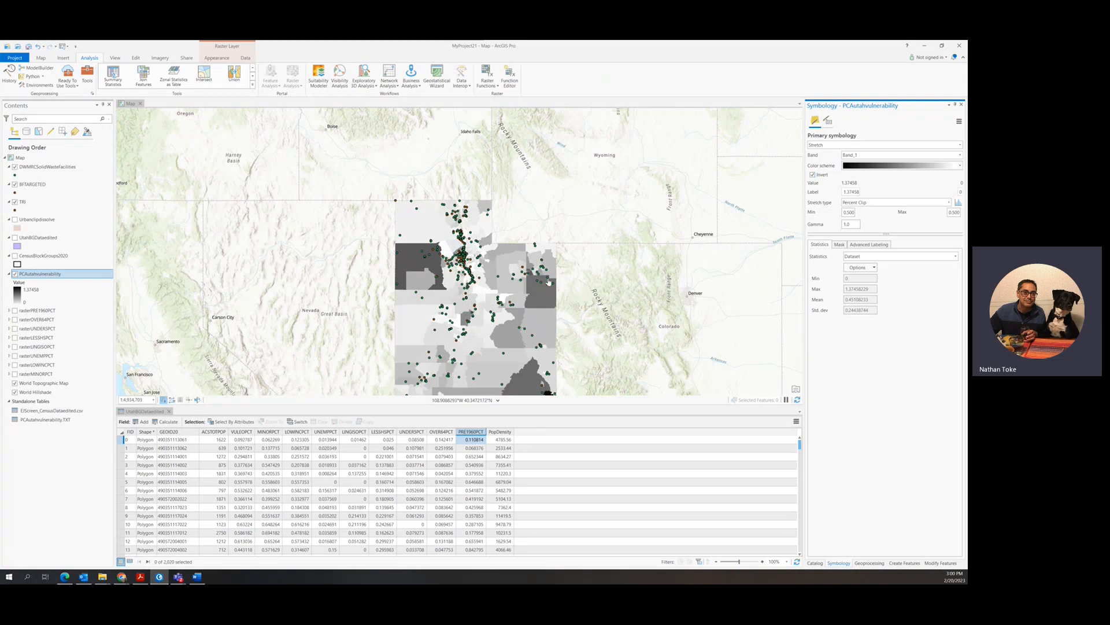
click(908, 204)
click(880, 285)
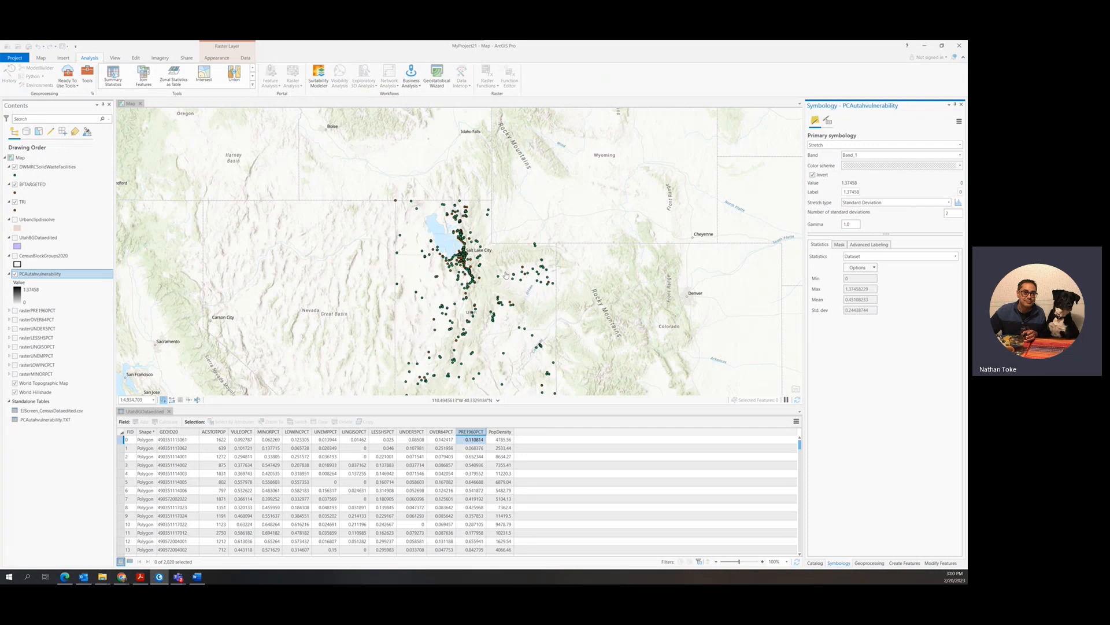
Examine the first principal component across the Salt Lake City area, central Utah and the whole state.
scroll(451, 267, up, 5)
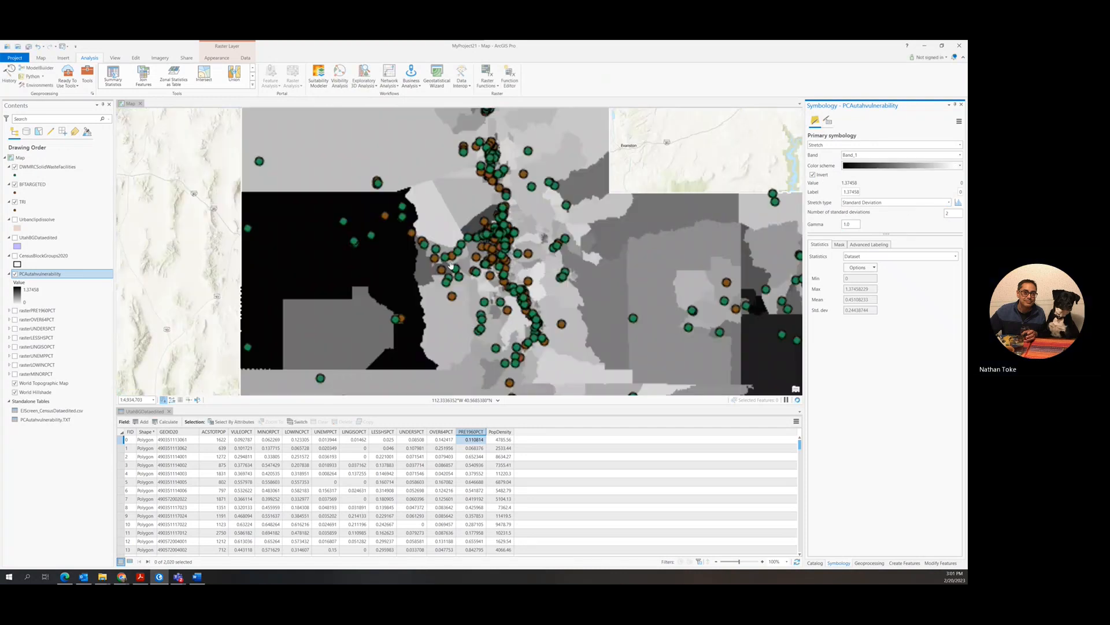
scroll(503, 258, up, 5)
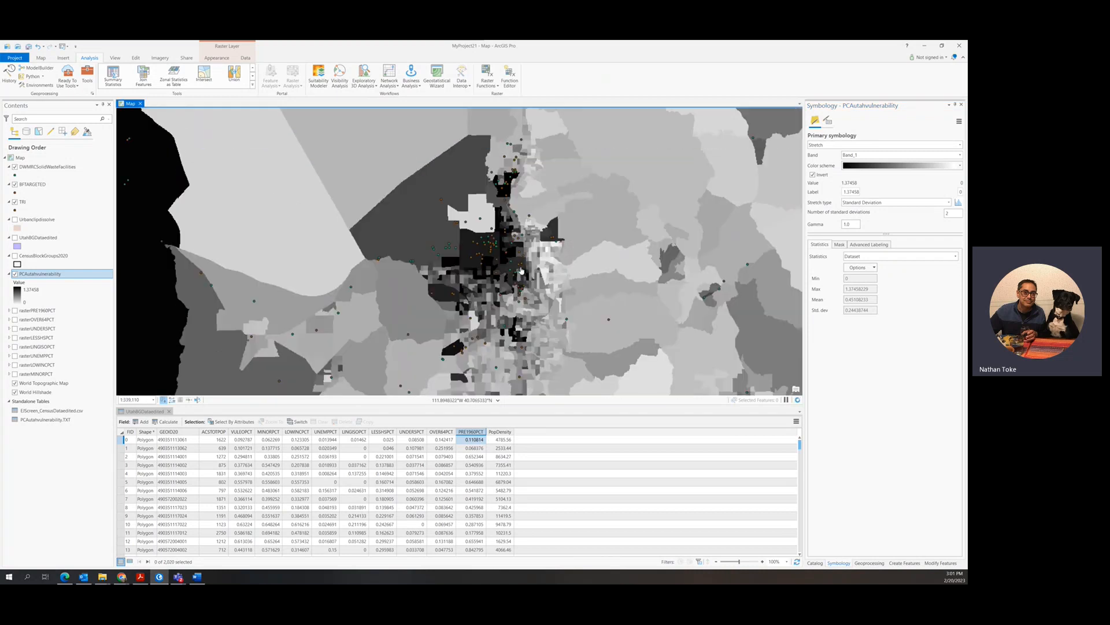
scroll(517, 260, down, 2)
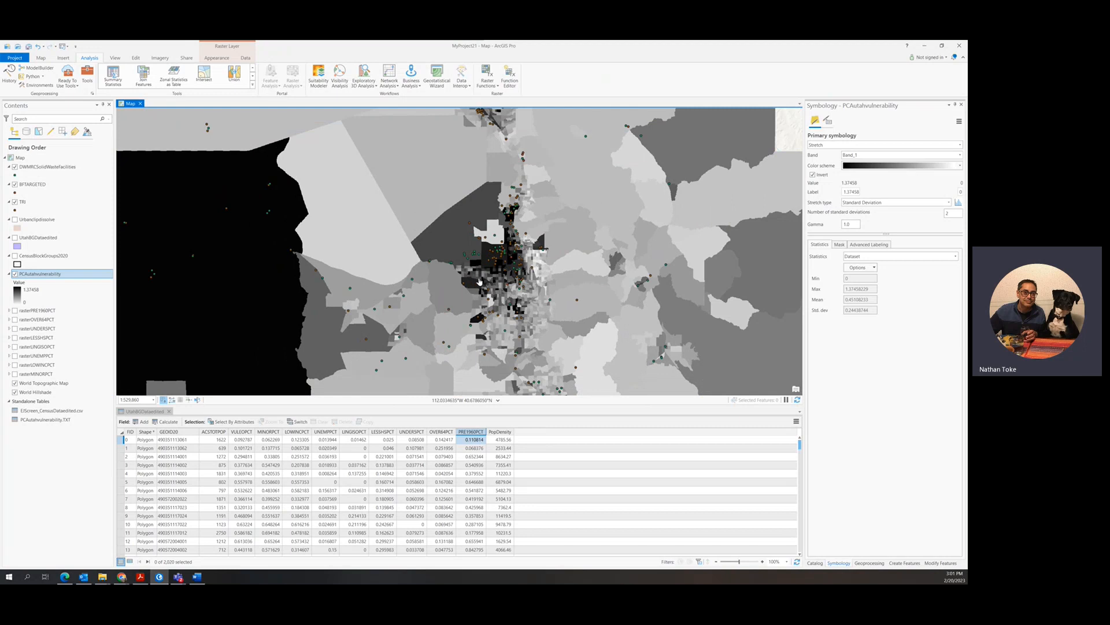
scroll(479, 282, down, 2)
drag(559, 360, 550, 251)
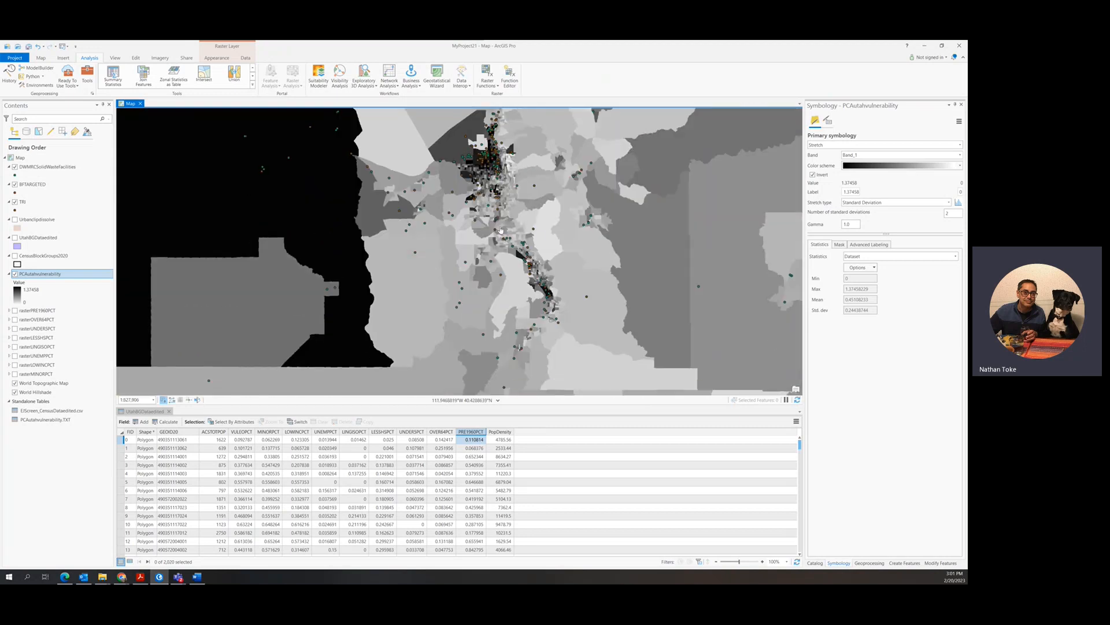
drag(555, 278, 544, 152)
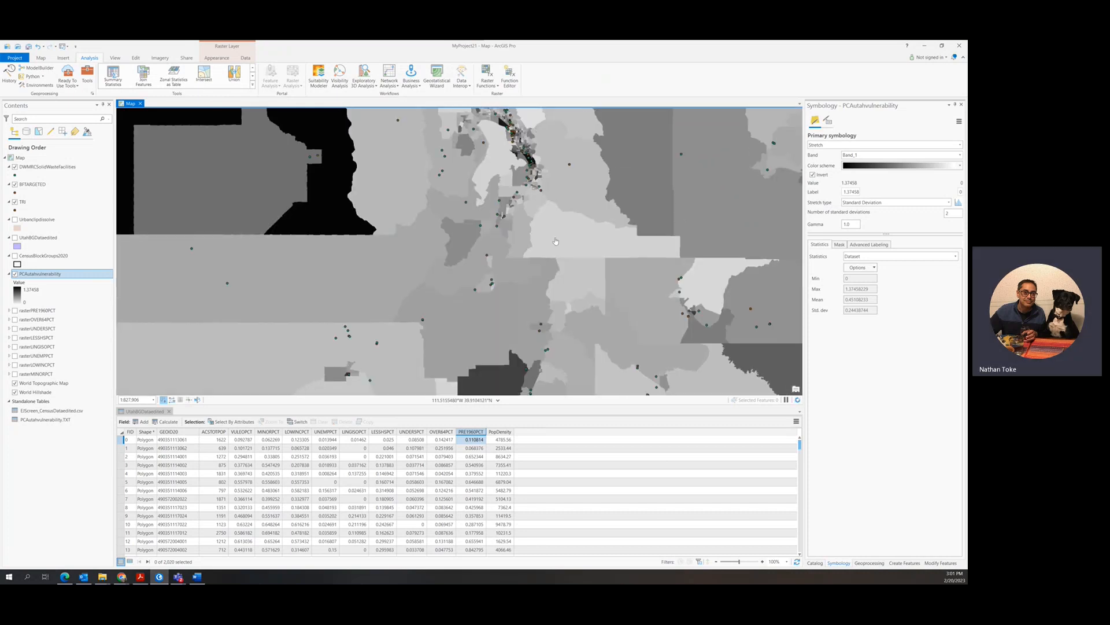
drag(476, 317, 566, 219)
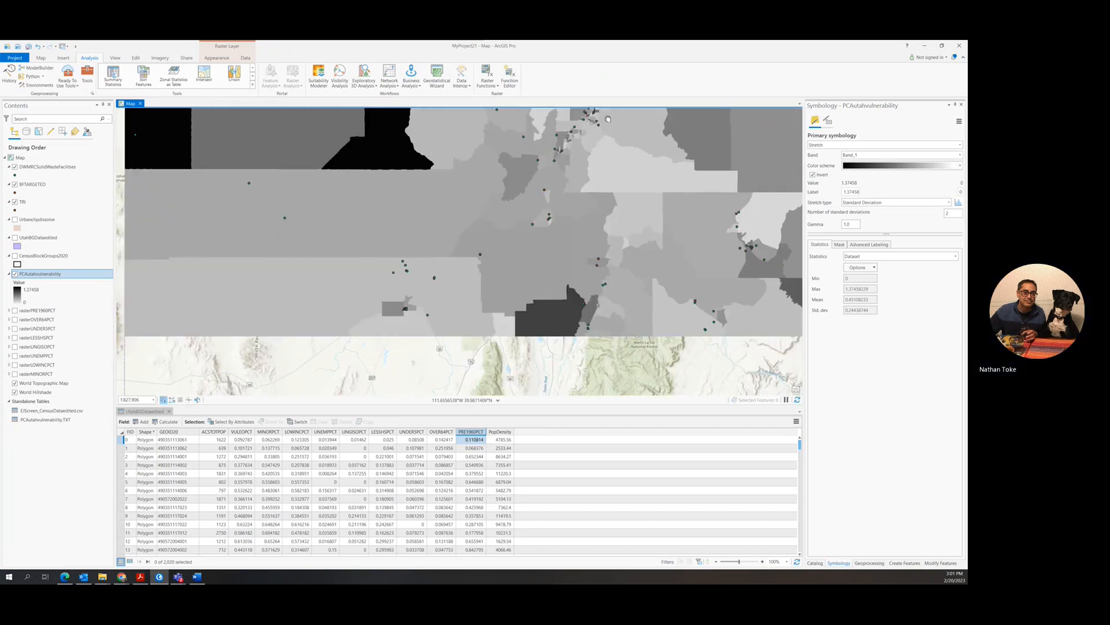
scroll(566, 219, down, 5)
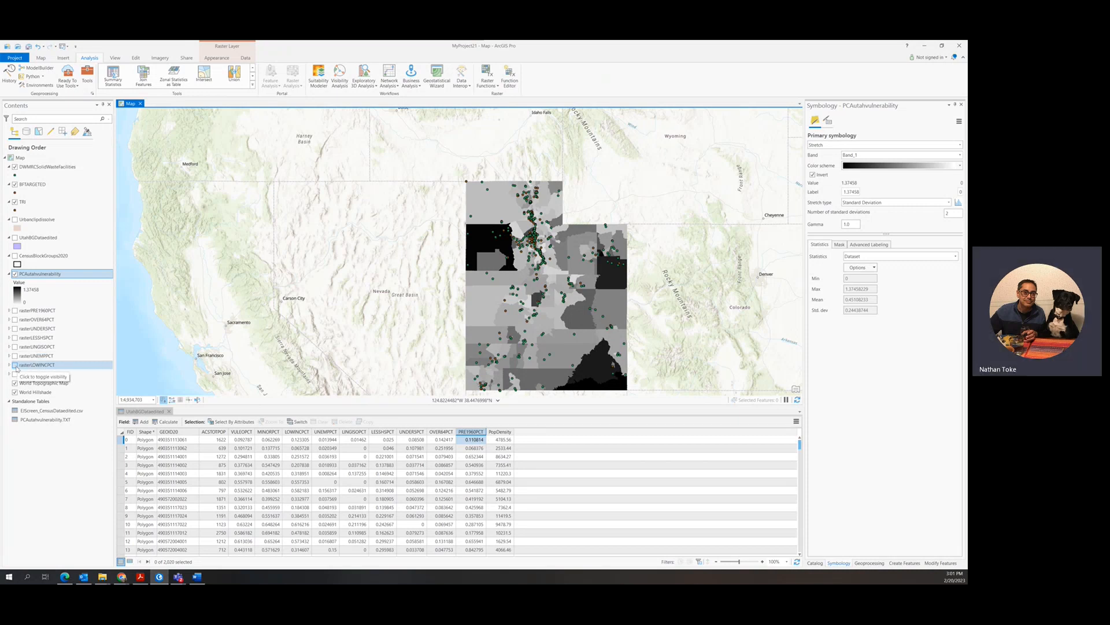
Show the rasterLOWINCPCT layer and hide the PCAutahvulnerability, TRI, BFTARGETED and DWMRCSolidWasteFacilities layers.
click(15, 365)
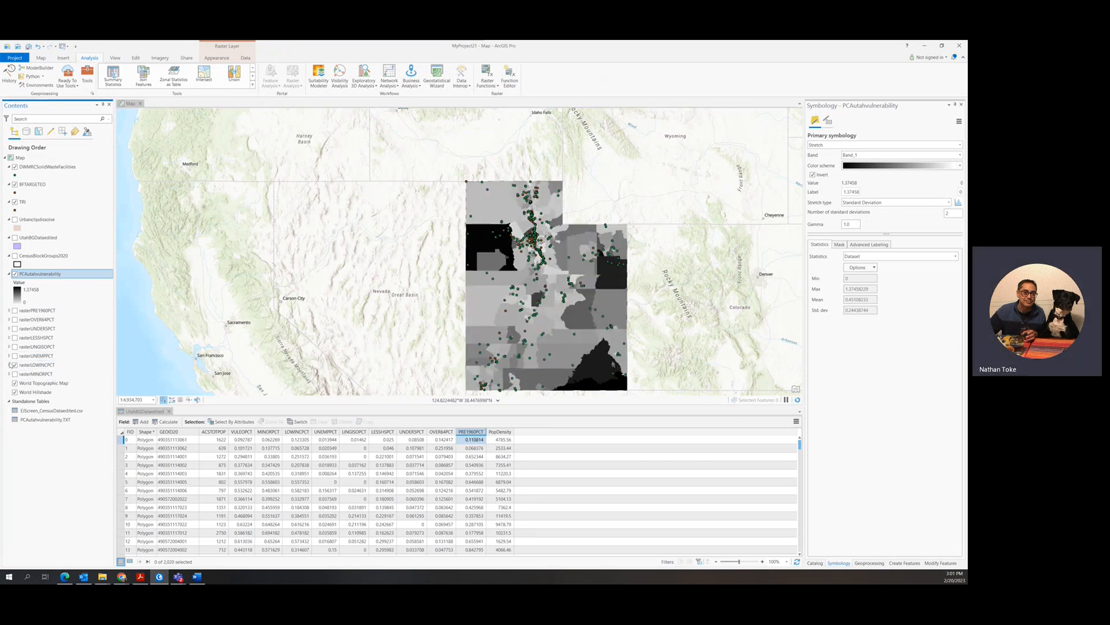
click(15, 274)
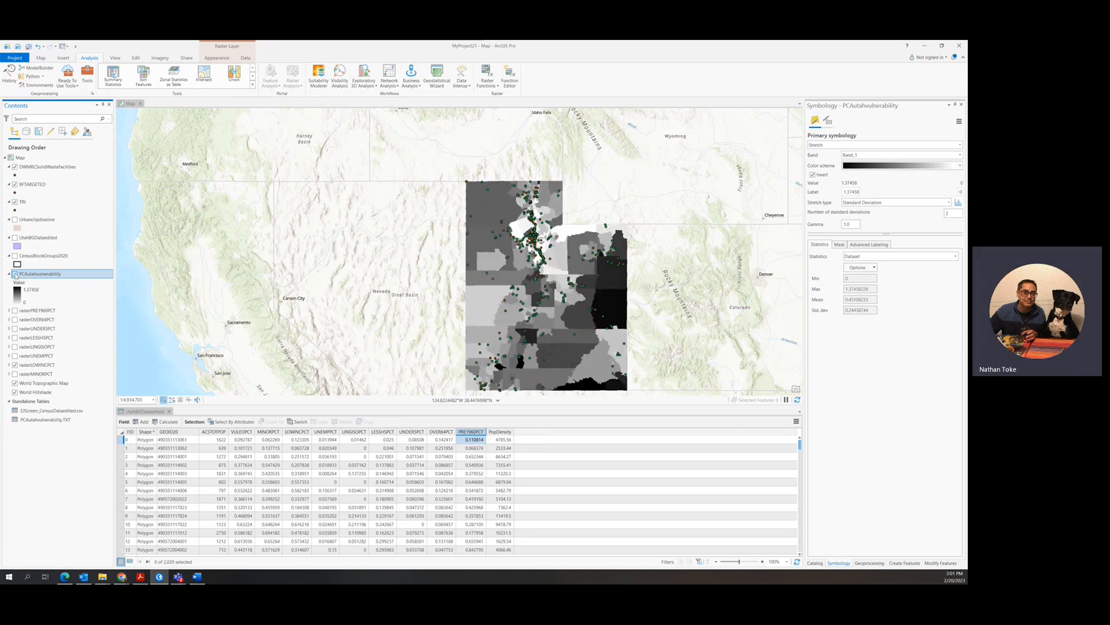
click(15, 202)
click(15, 184)
click(15, 167)
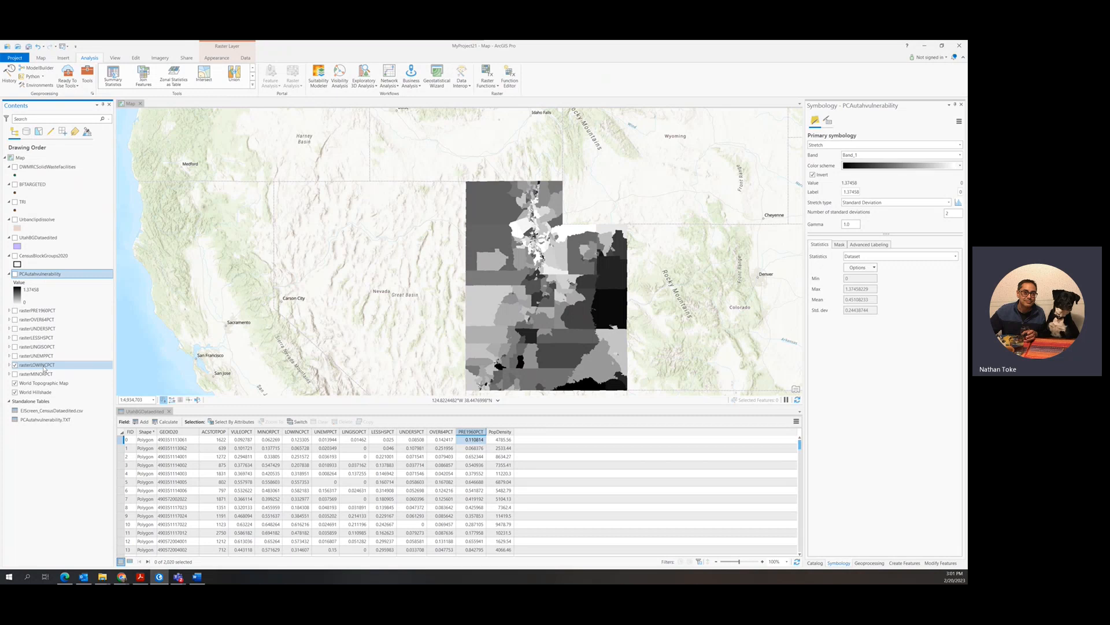
Compare PCAutahvulnerability with rasterLOWINCPCT around Salt Lake City by showing and hiding the PCA layer.
scroll(556, 240, up, 5)
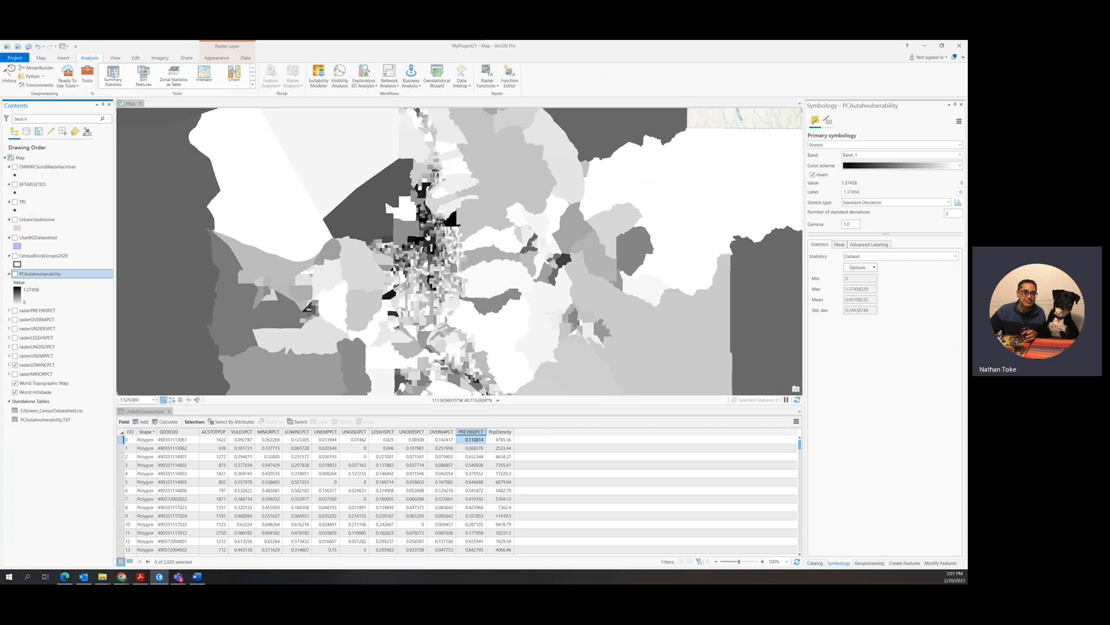
click(15, 275)
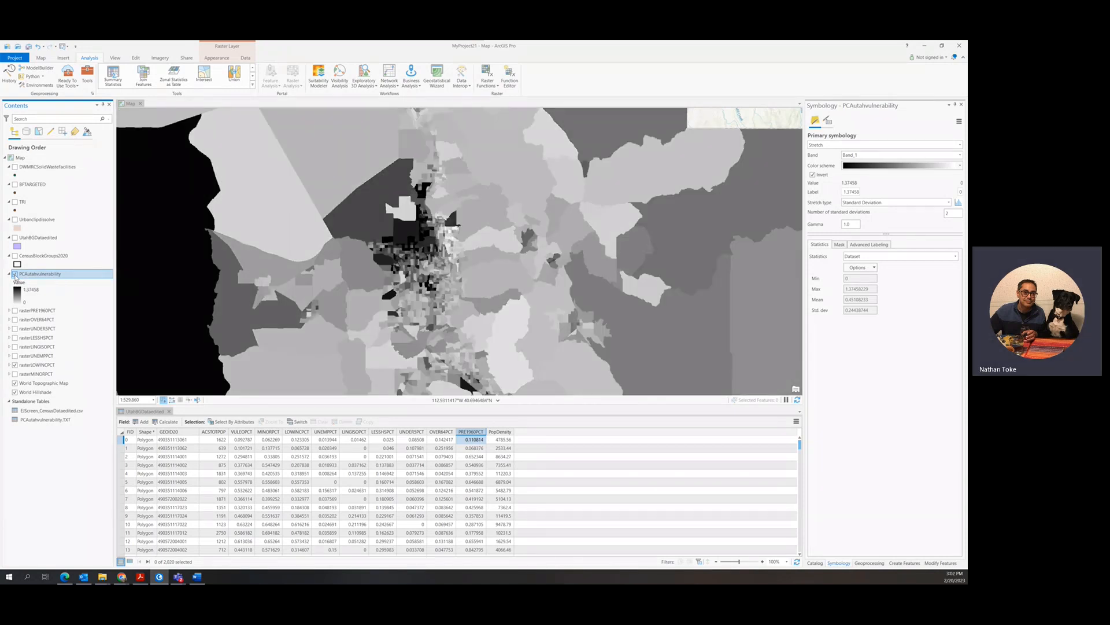
click(15, 274)
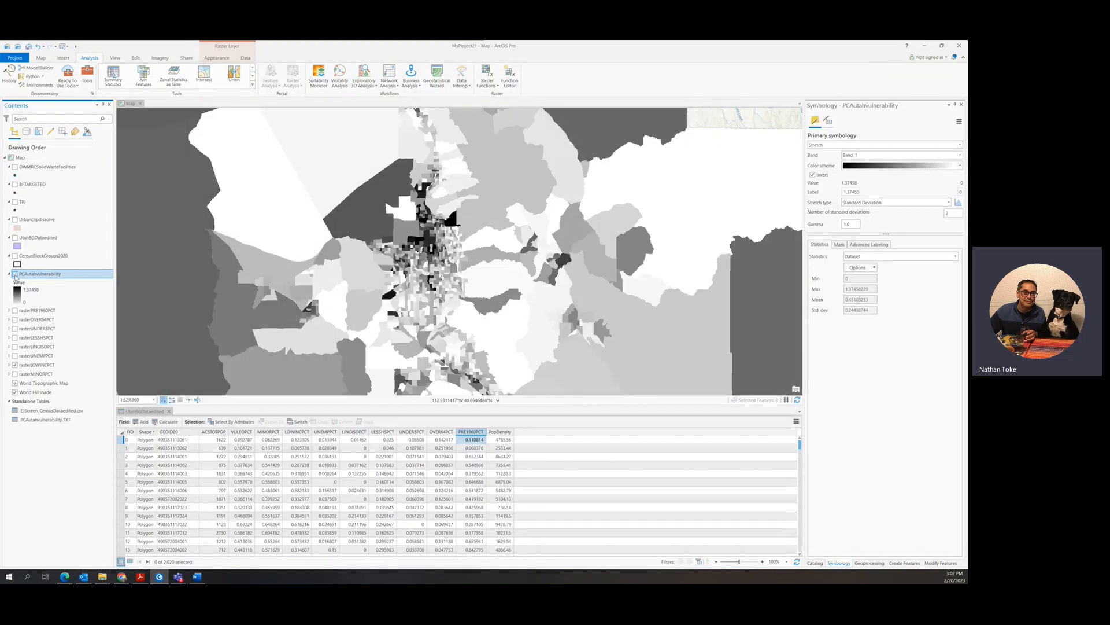
Flip the PCAutahvulnerability layer repeatedly over rasterLOWINCPCT to compare their dark areas in the Salt Lake City block groups.
click(16, 275)
click(15, 274)
click(15, 274)
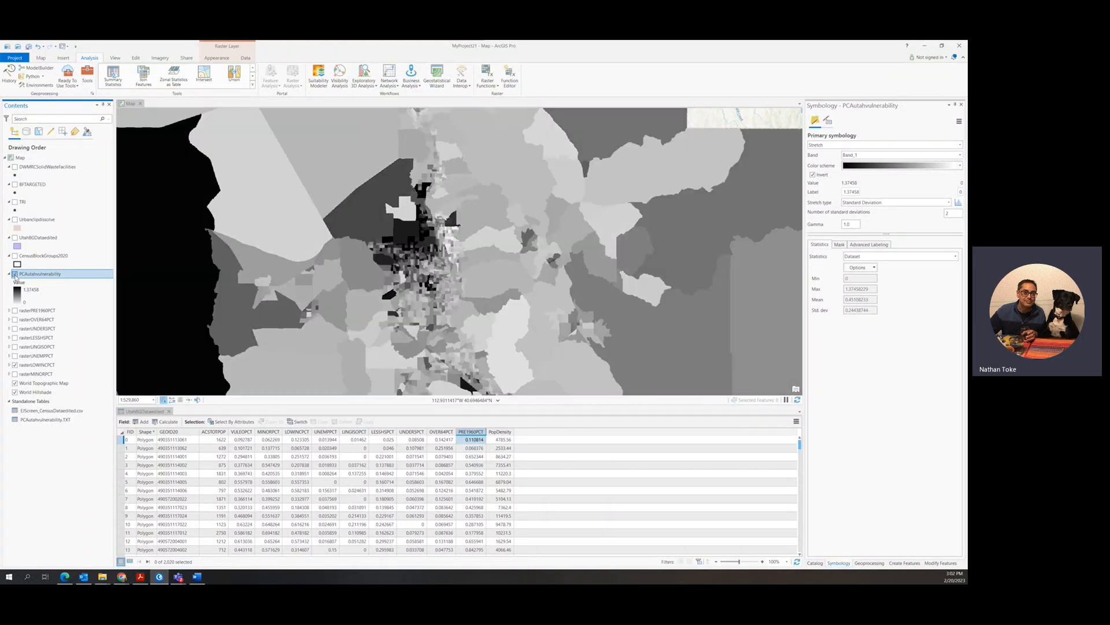
click(15, 275)
click(15, 275)
click(15, 274)
click(15, 274)
click(15, 275)
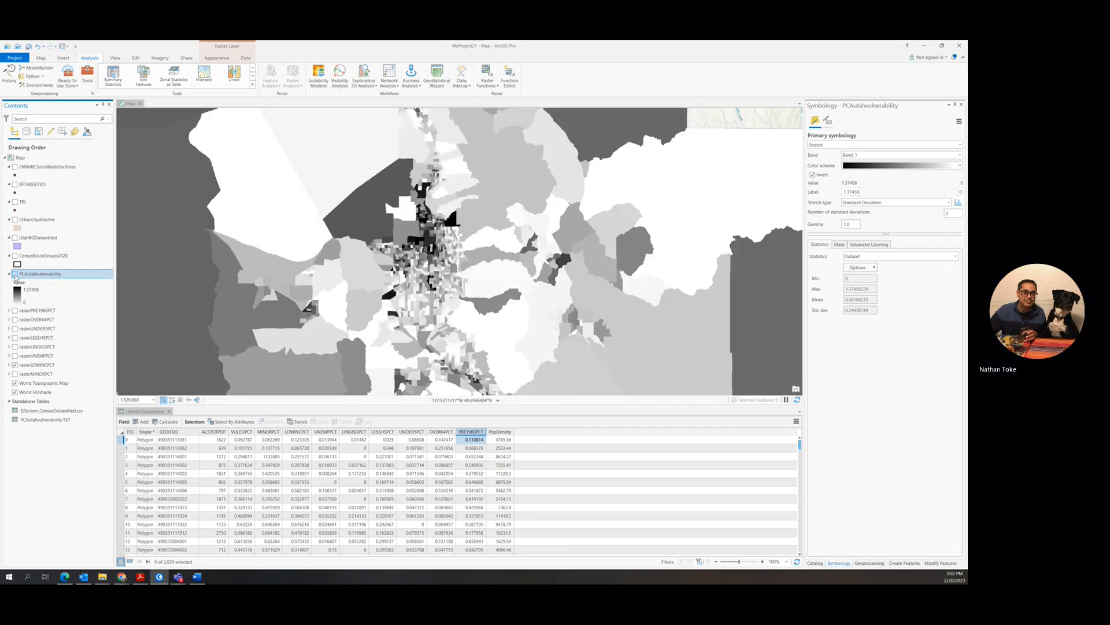
click(15, 275)
click(15, 275)
click(15, 275)
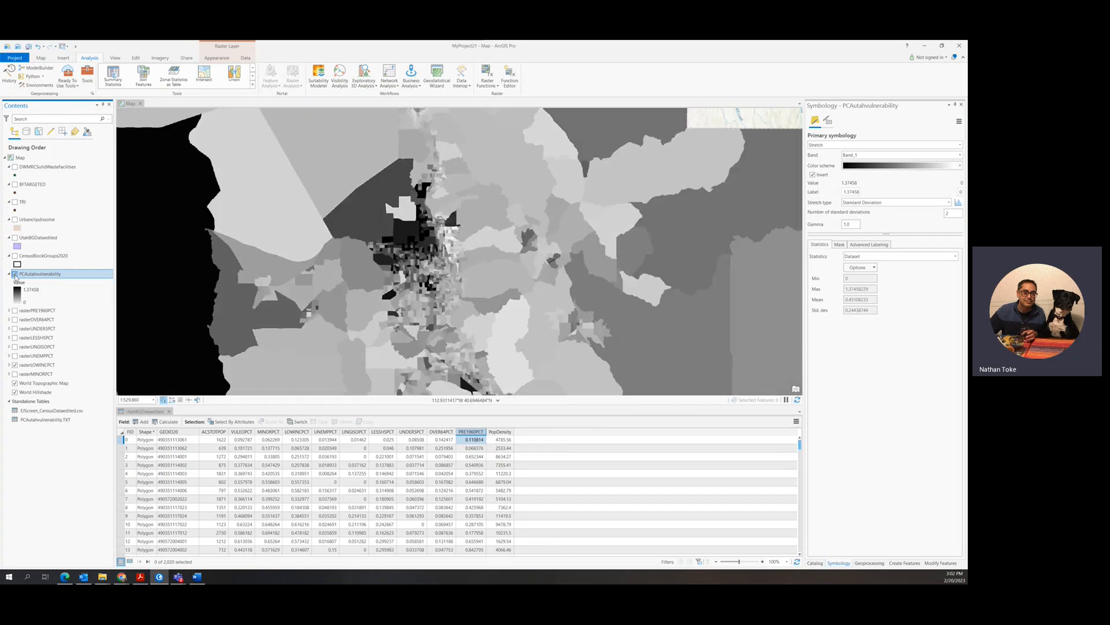
click(16, 275)
click(15, 275)
click(15, 275)
click(16, 275)
click(15, 274)
click(15, 275)
click(15, 275)
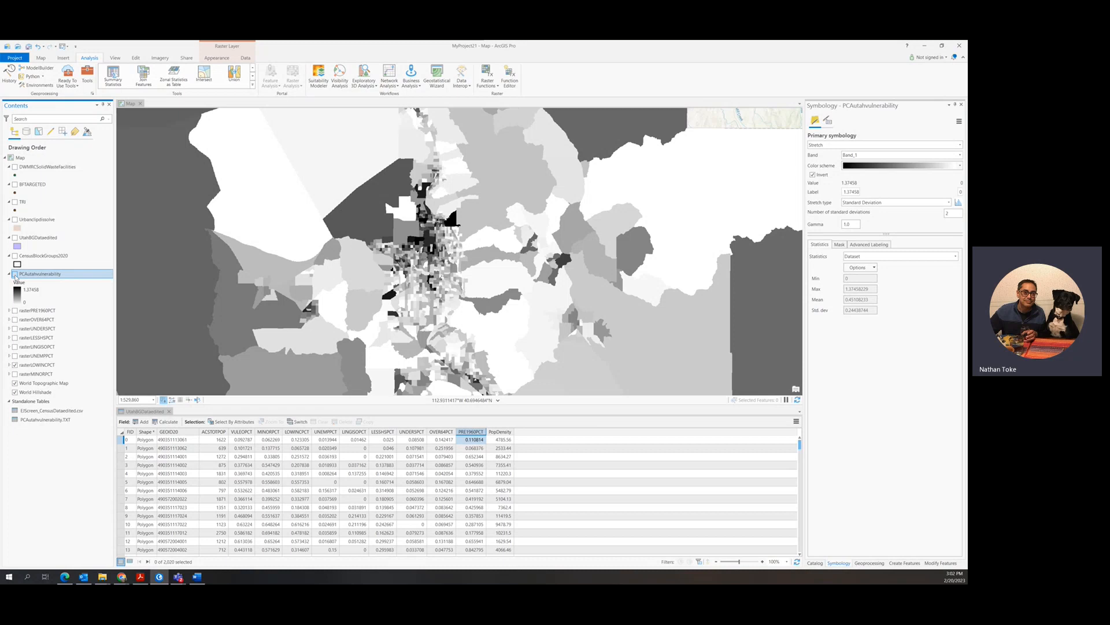
click(15, 275)
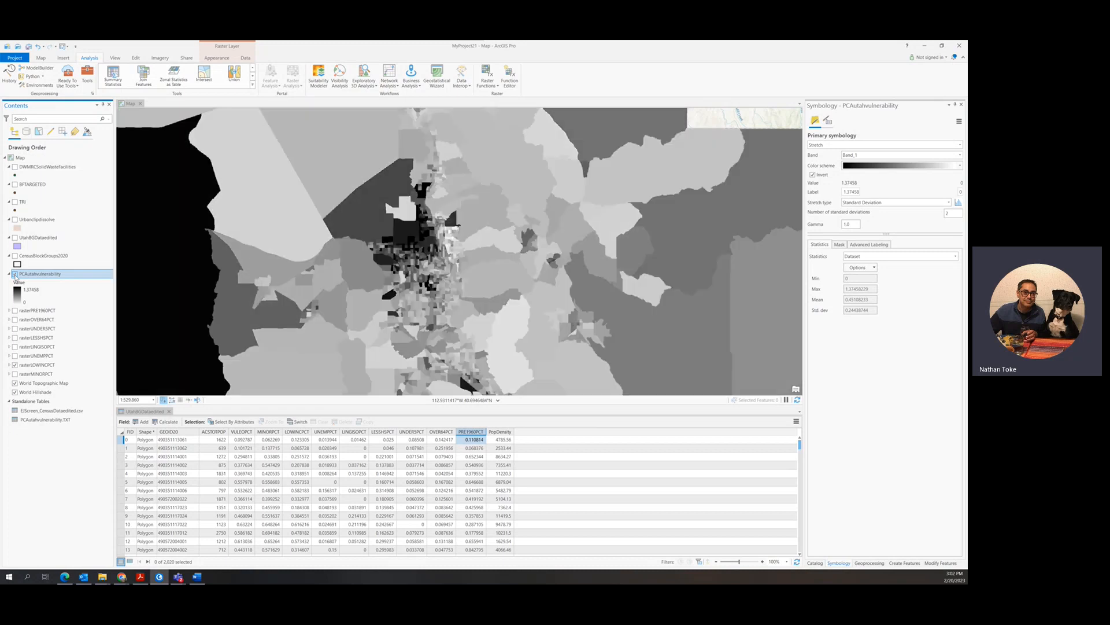
click(15, 275)
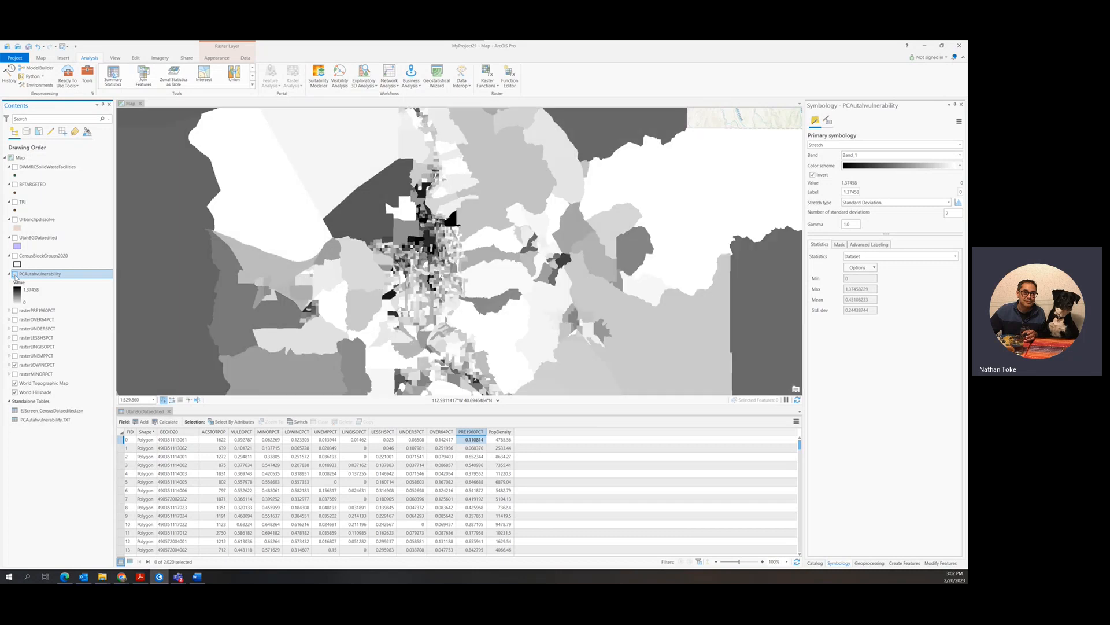
Compare rasterLOWINCPCT with PCAutahvulnerability across the whole state and leave the PCAutahvulnerability layer shown.
scroll(463, 270, down, 3)
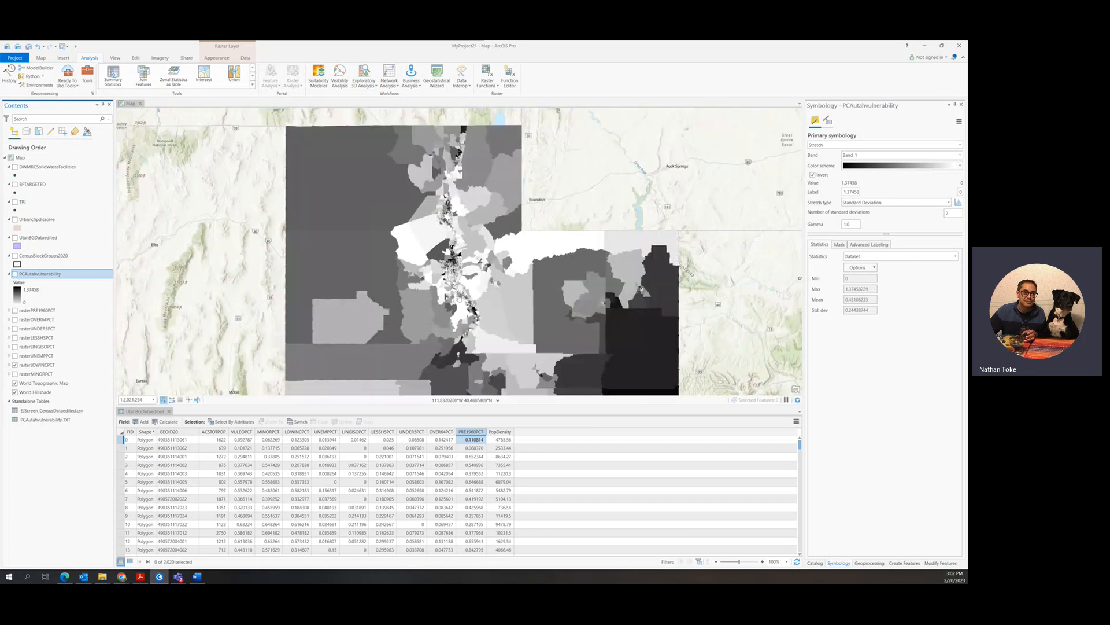
scroll(464, 214, down, 2)
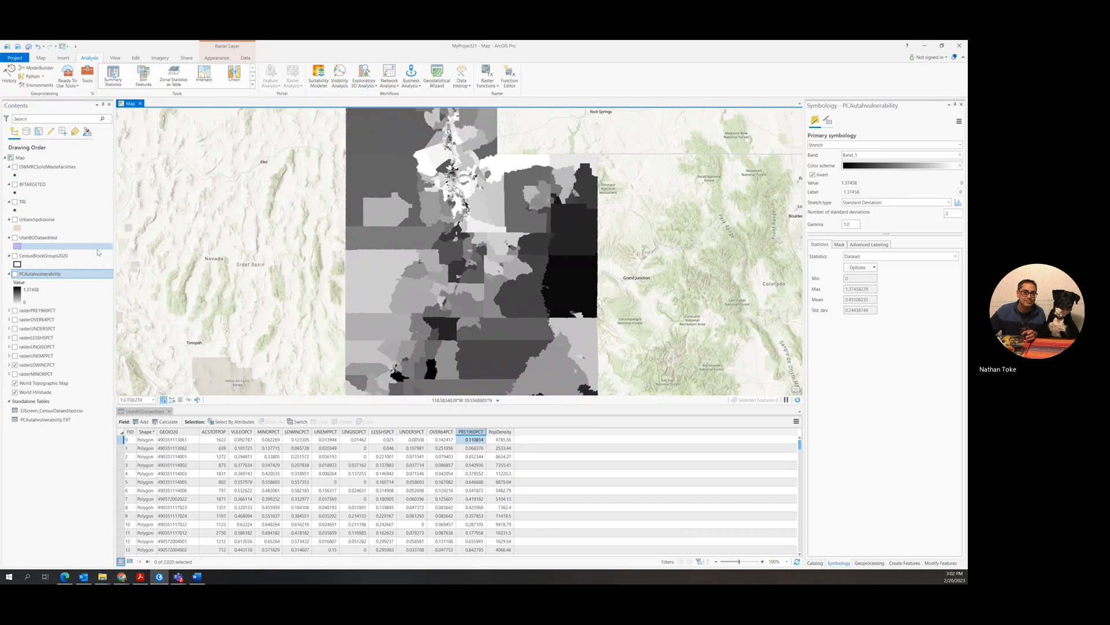
click(15, 274)
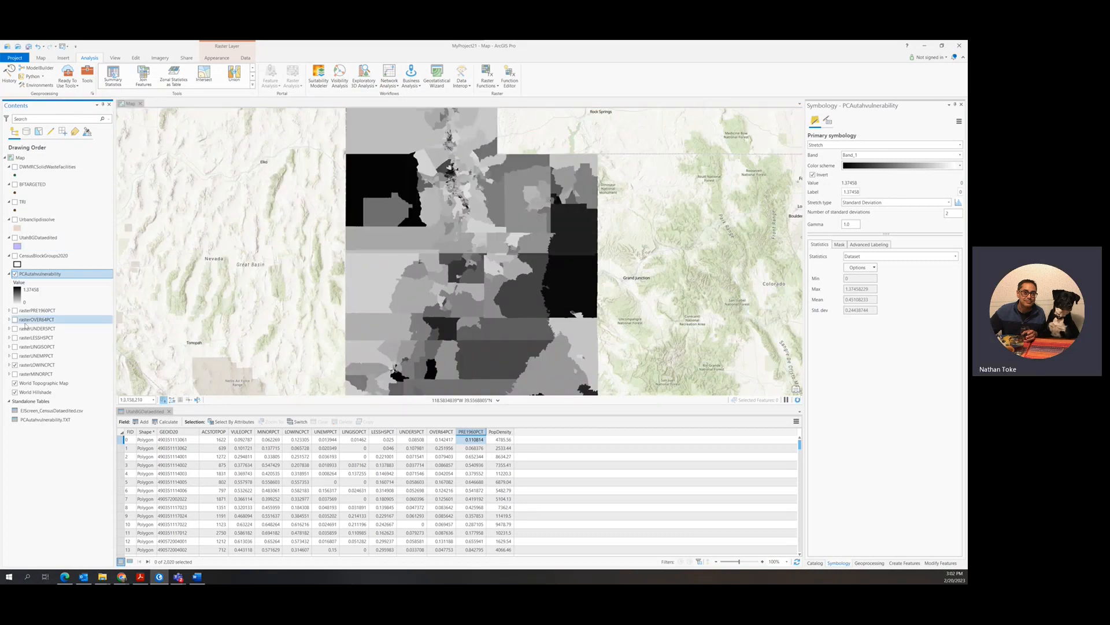
Open the PCAutahvulnerability.TXT table, enlarge its view and examine the eigenvalues, eigenvectors and percent of eigenvalues.
right_click(45, 424)
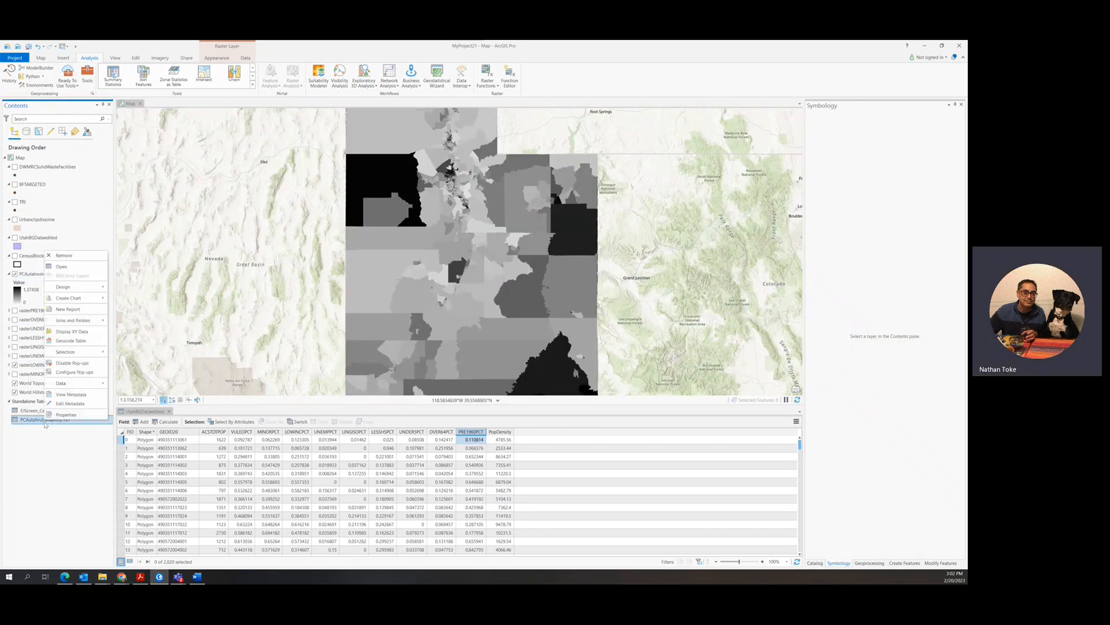
click(63, 267)
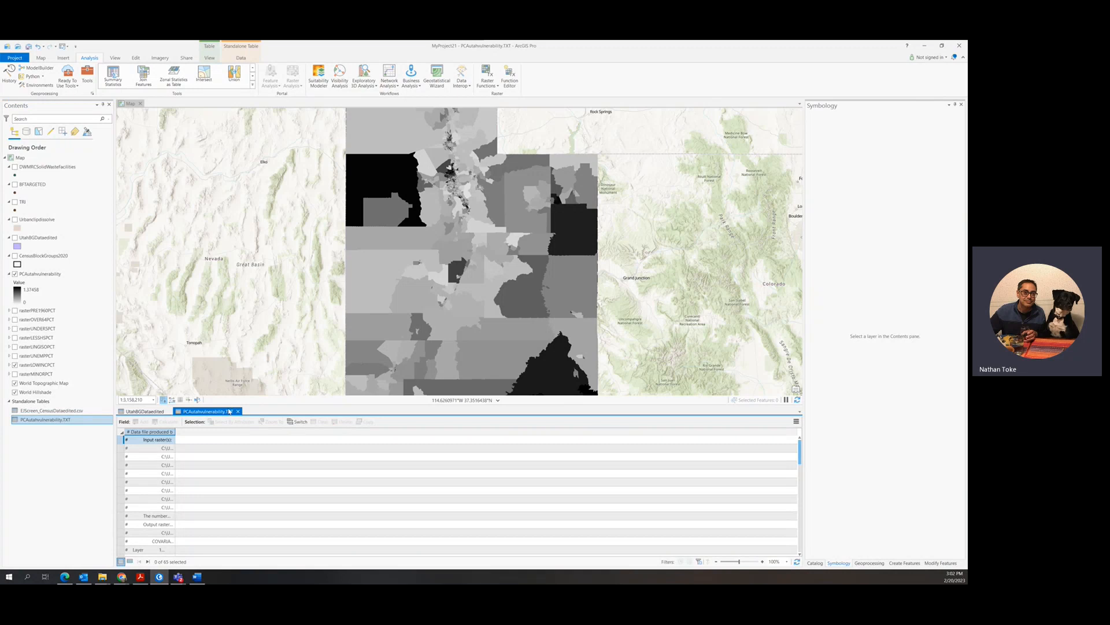
drag(229, 406, 477, 320)
scroll(306, 443, down, 10)
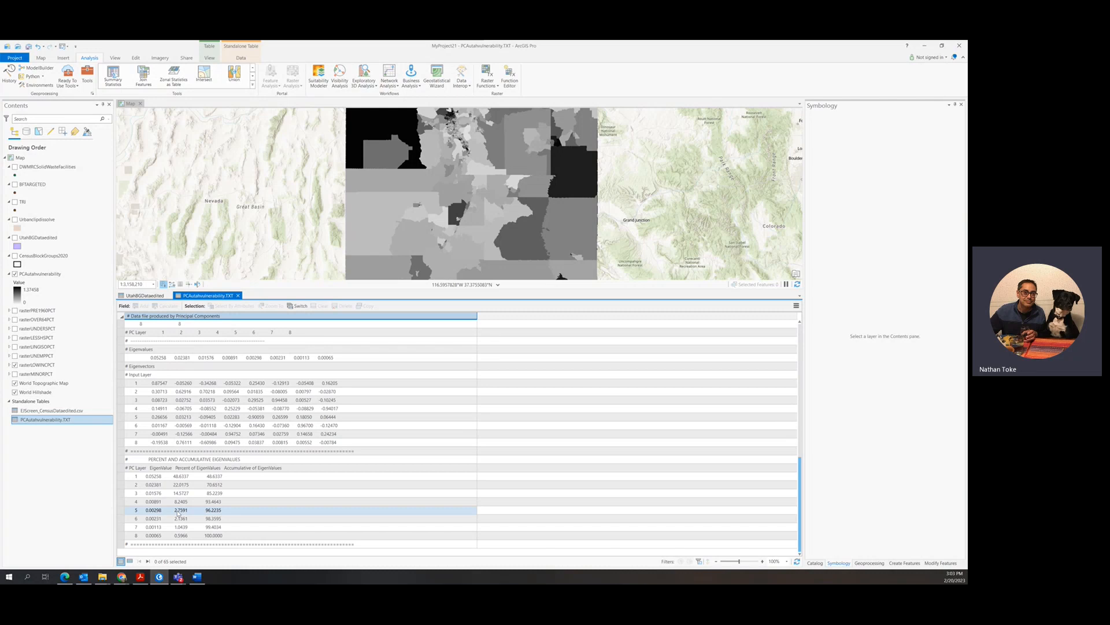
scroll(212, 406, up, 1)
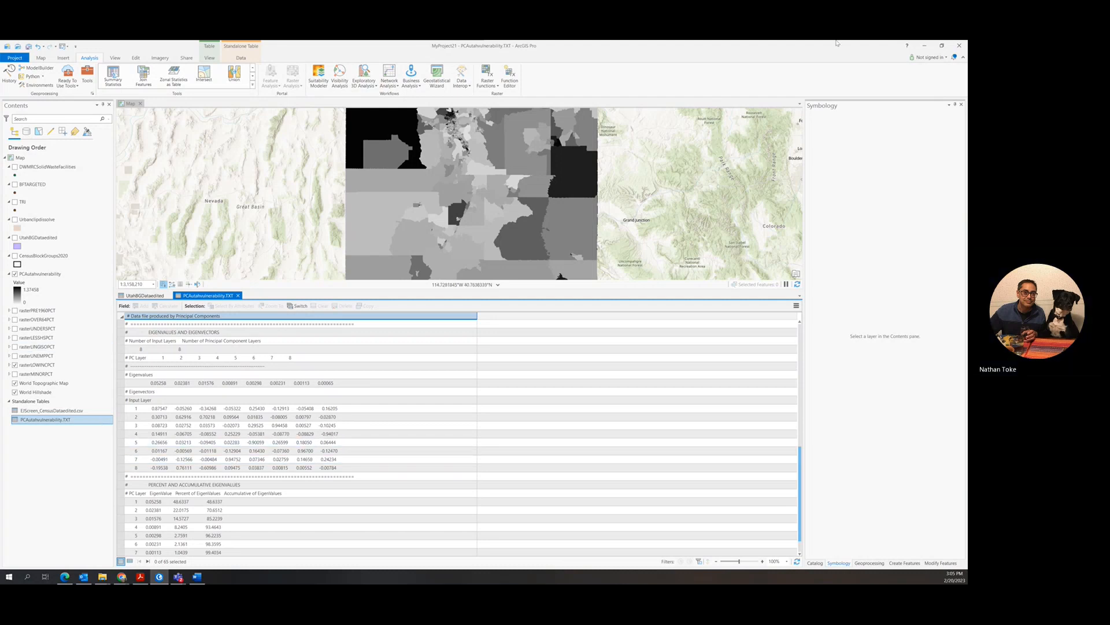
Arrange the map project and the Lab 4 Word document side by side, giving the map project the wider share.
click(942, 46)
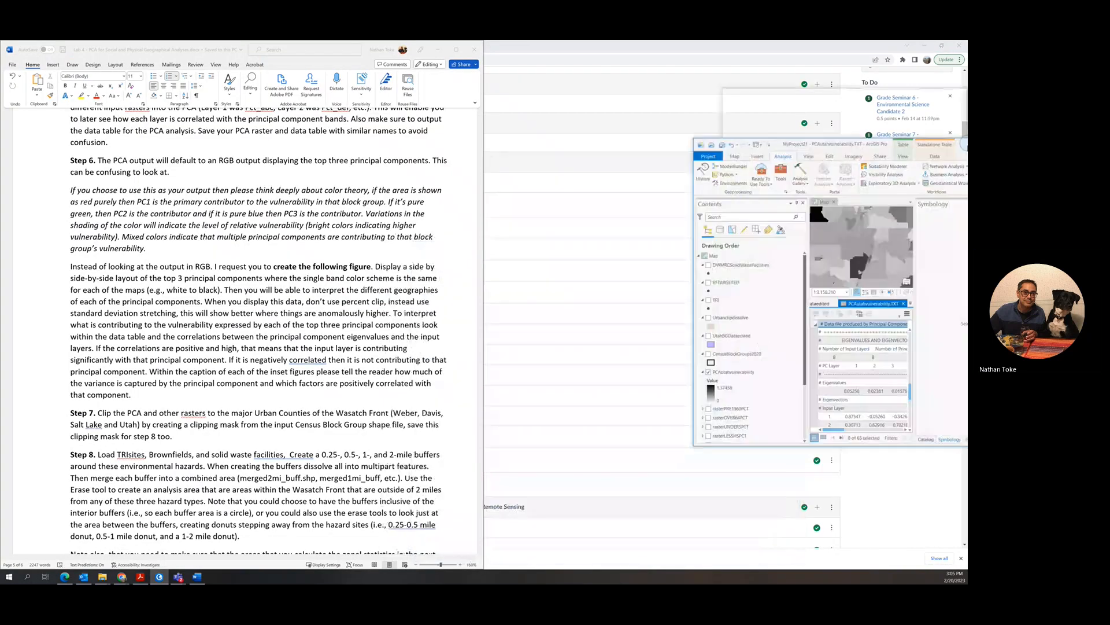
drag(965, 143, 0, 168)
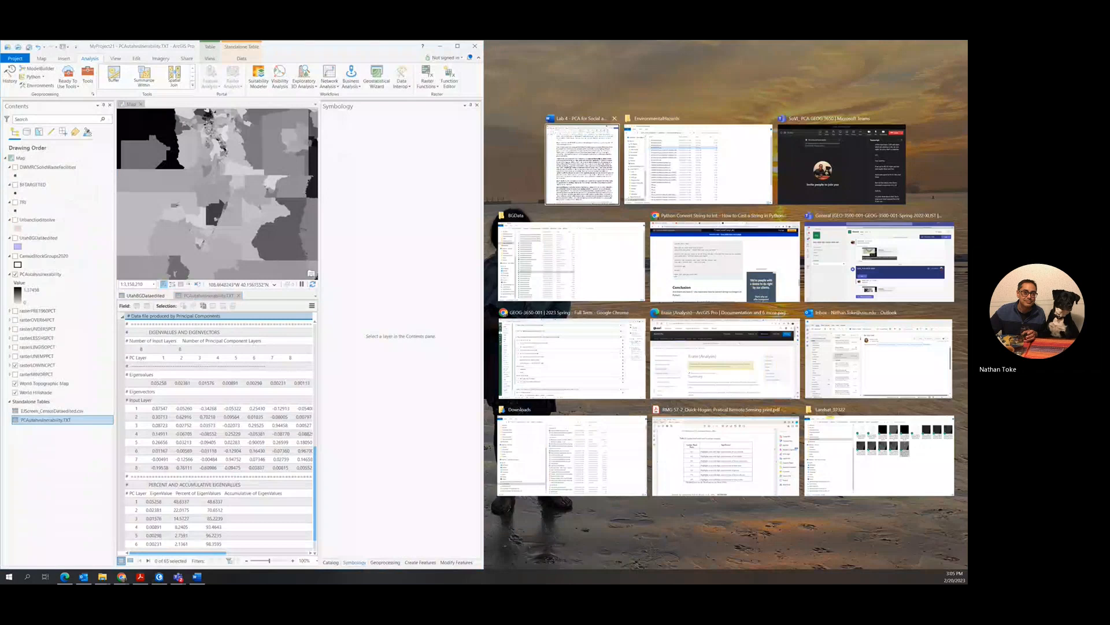
click(582, 164)
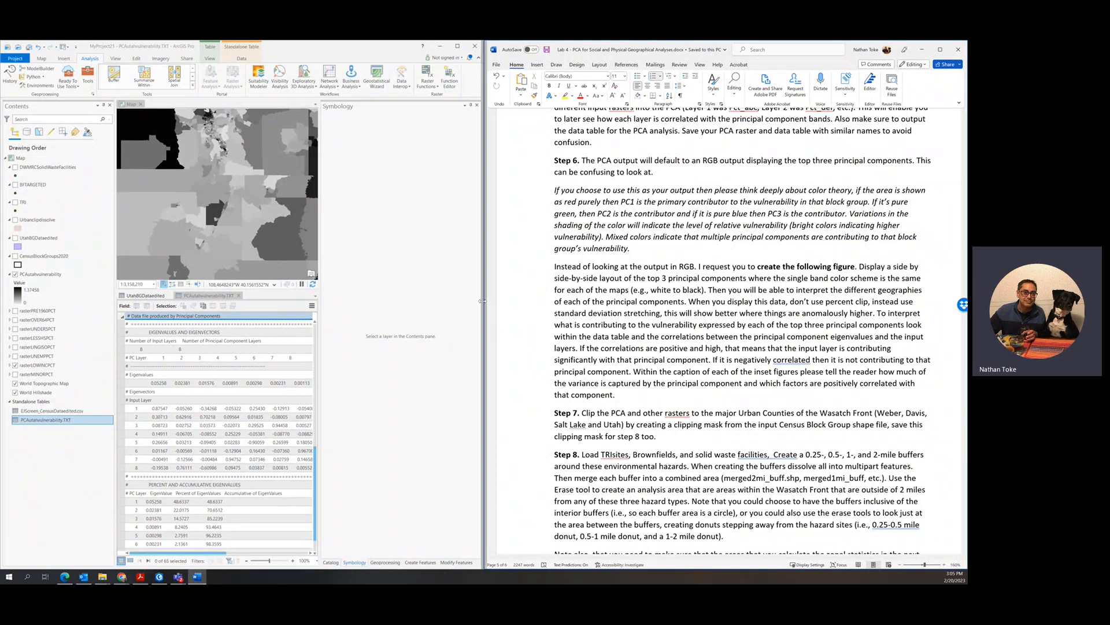
drag(483, 302, 587, 302)
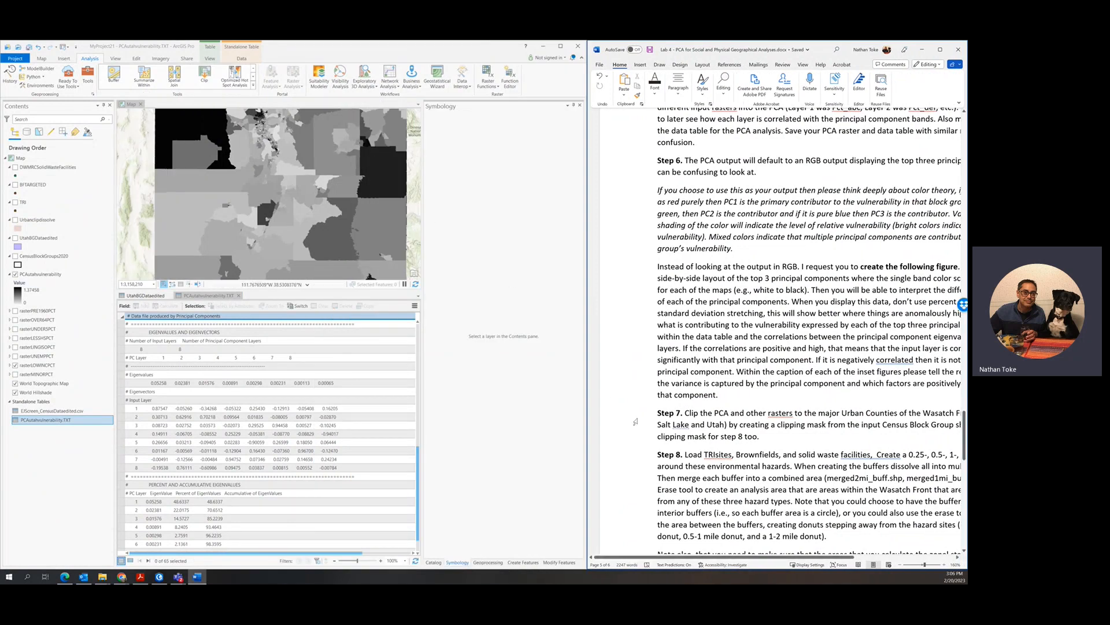
Find the Clip Raster geoprocessing tool and open it as a temporary batch tool with Input Raster as the batch parameter.
click(86, 79)
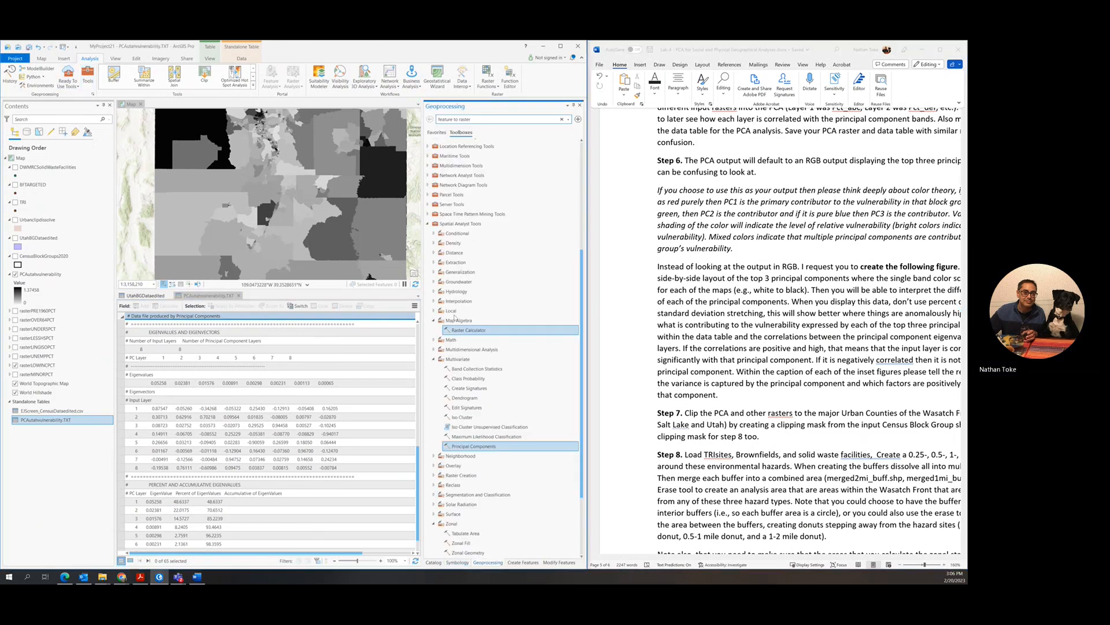
click(467, 119)
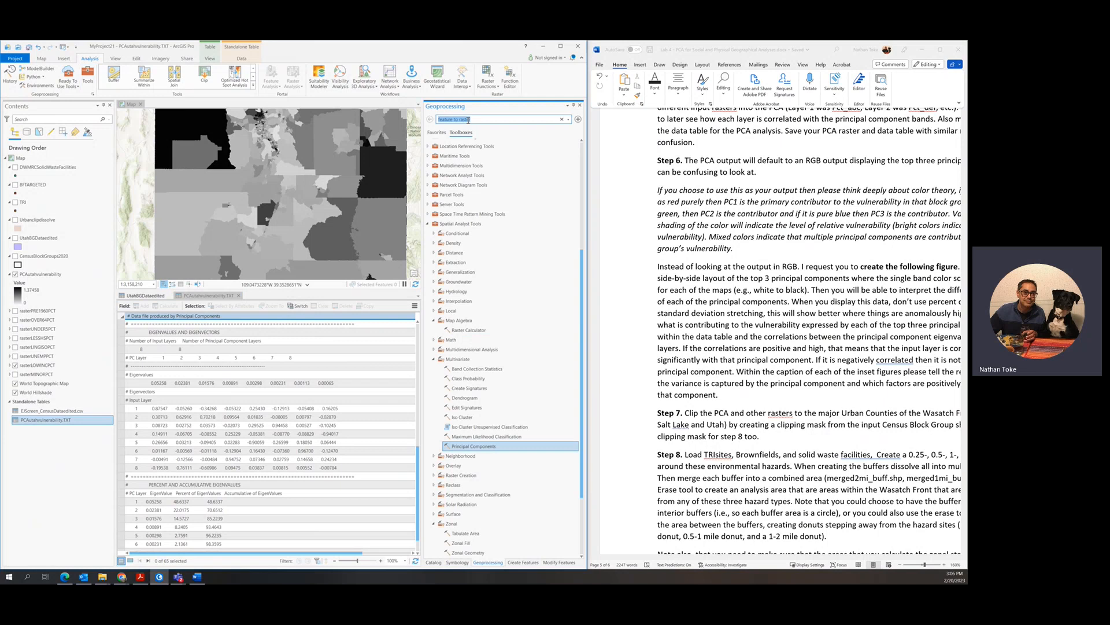
text(clip ra)
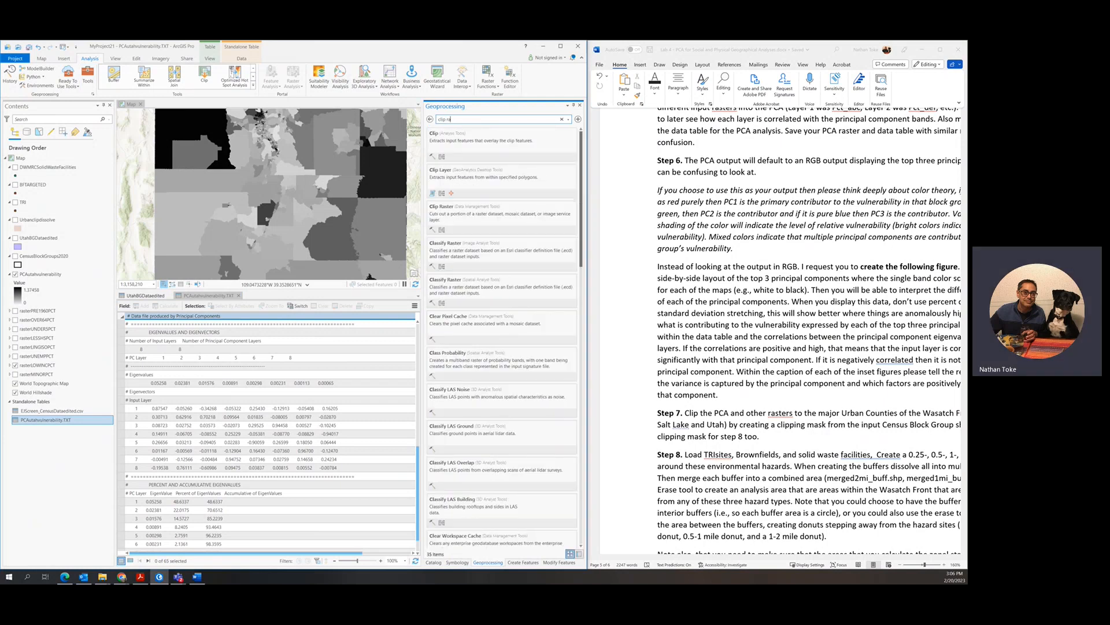
text(ster)
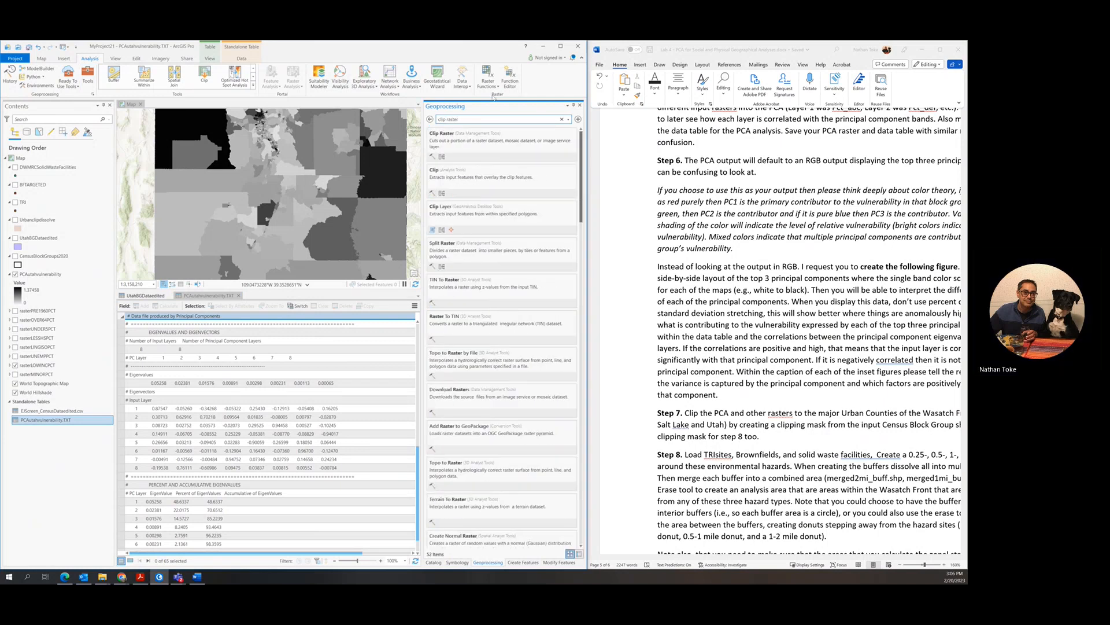
click(484, 133)
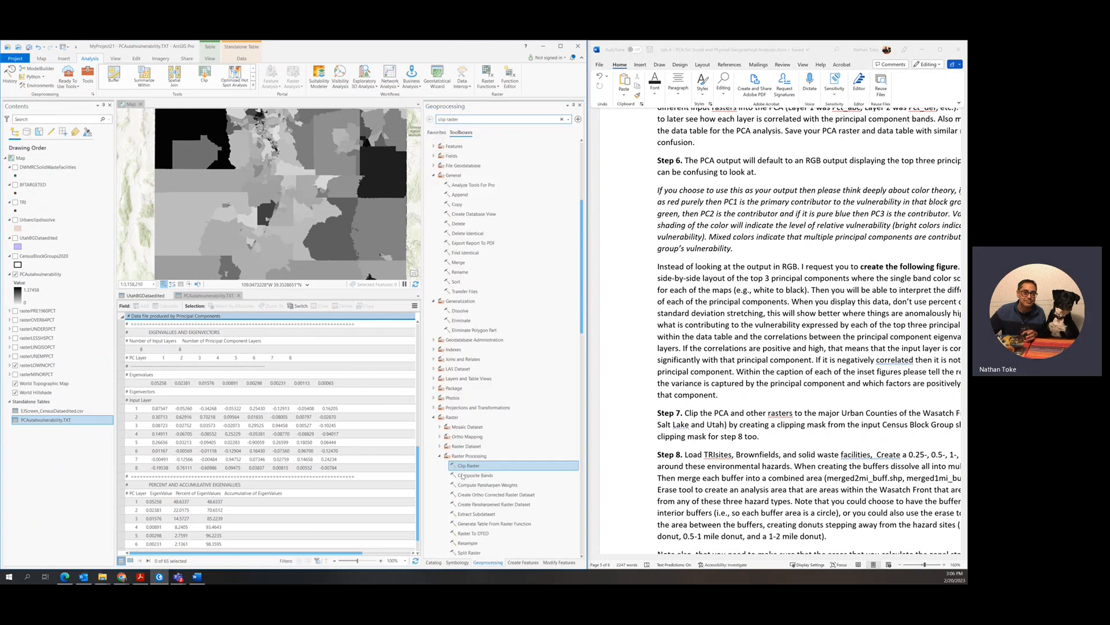
right_click(466, 466)
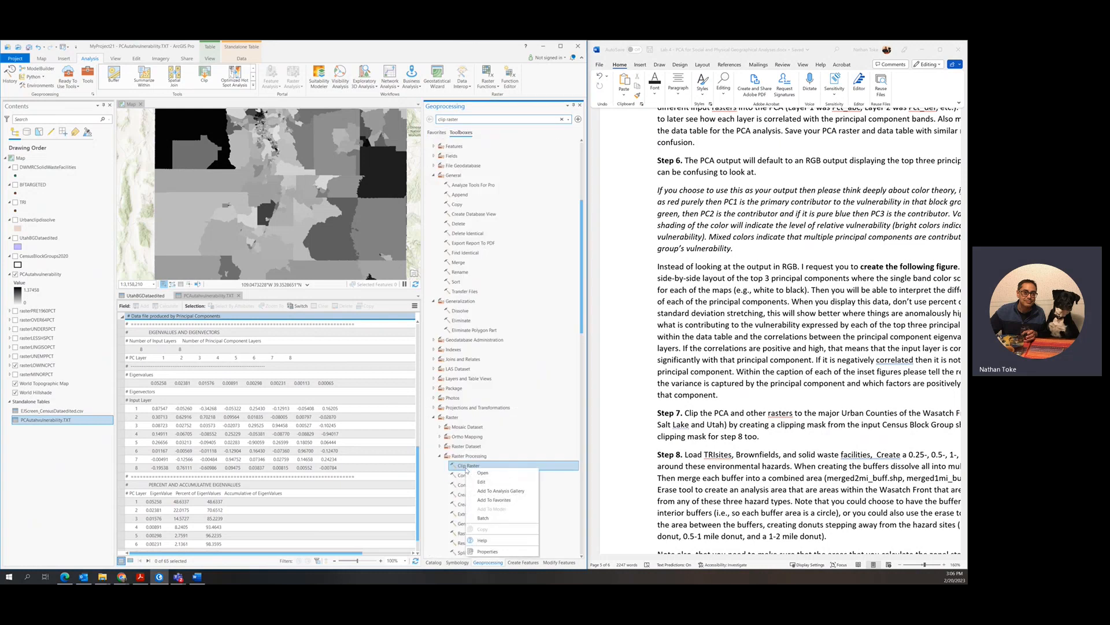
click(492, 520)
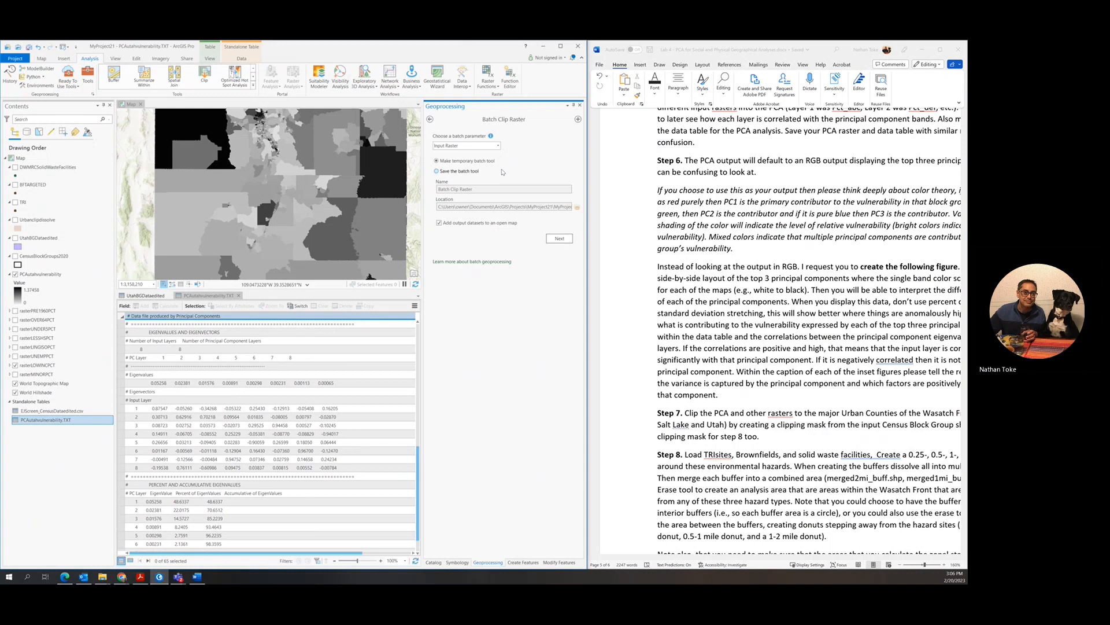
click(559, 238)
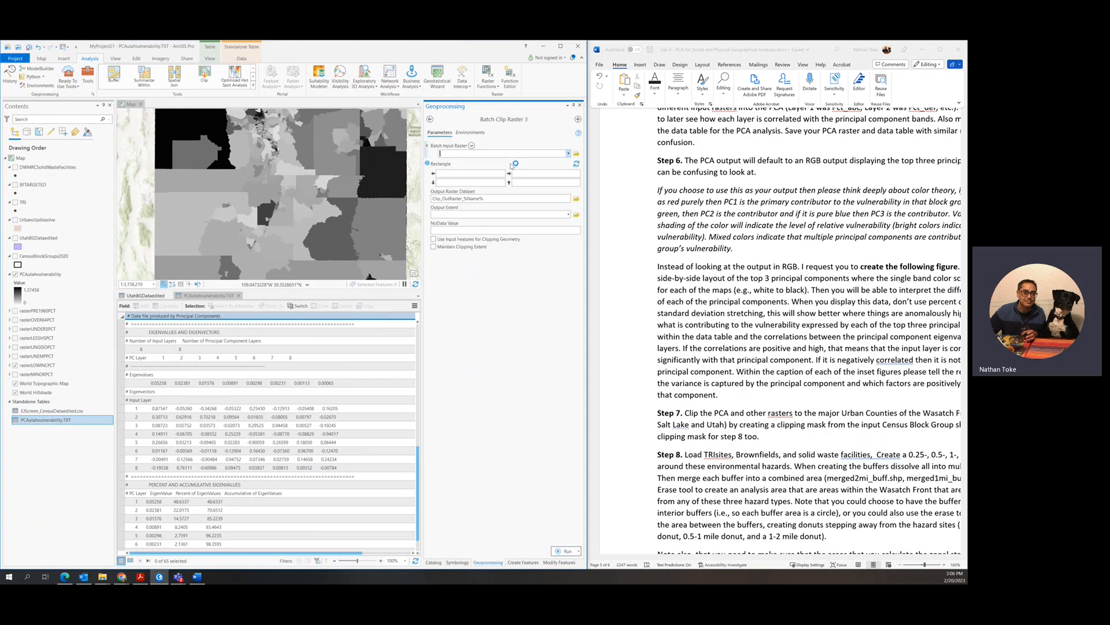
Add PCAutahvulnerability, rasterPRE1960PCT and rasterOVER64PCT as batch input rasters for the clip.
click(567, 153)
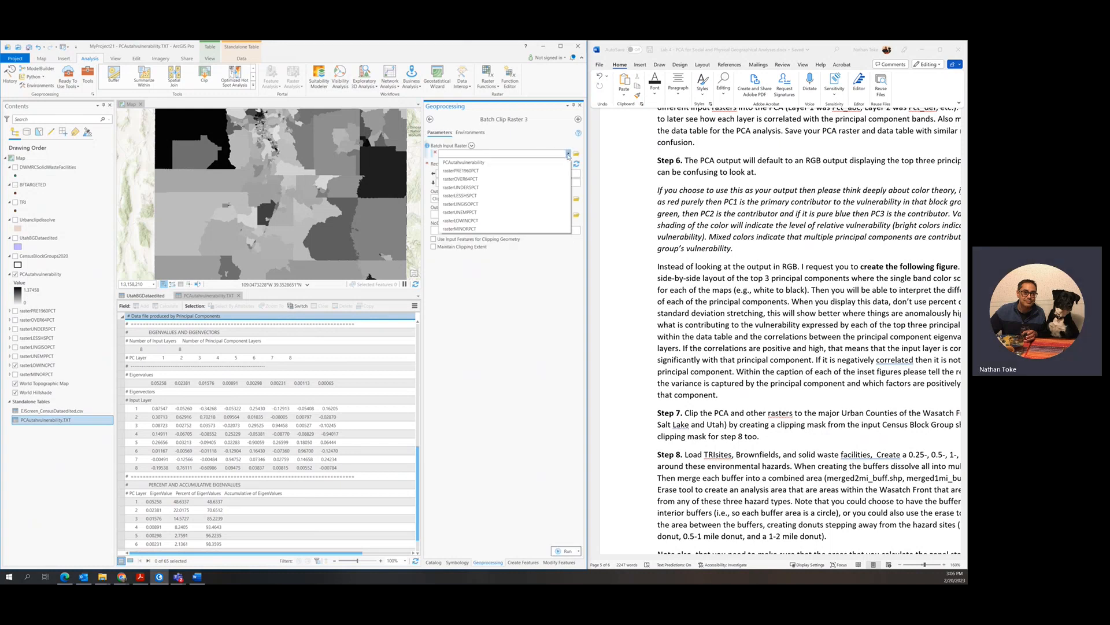
click(485, 163)
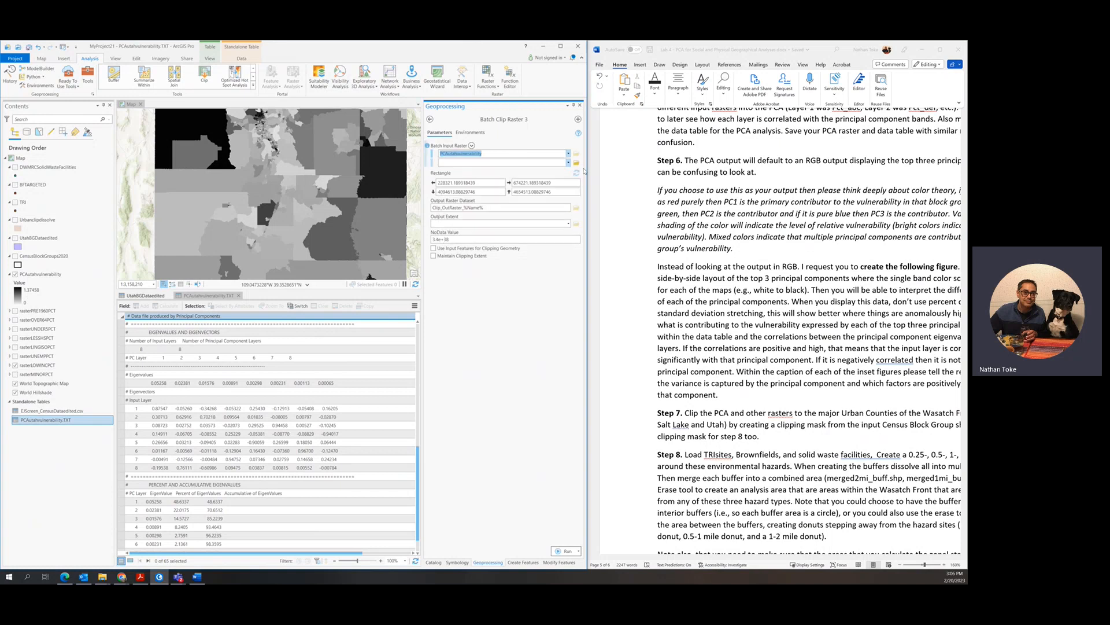
click(567, 163)
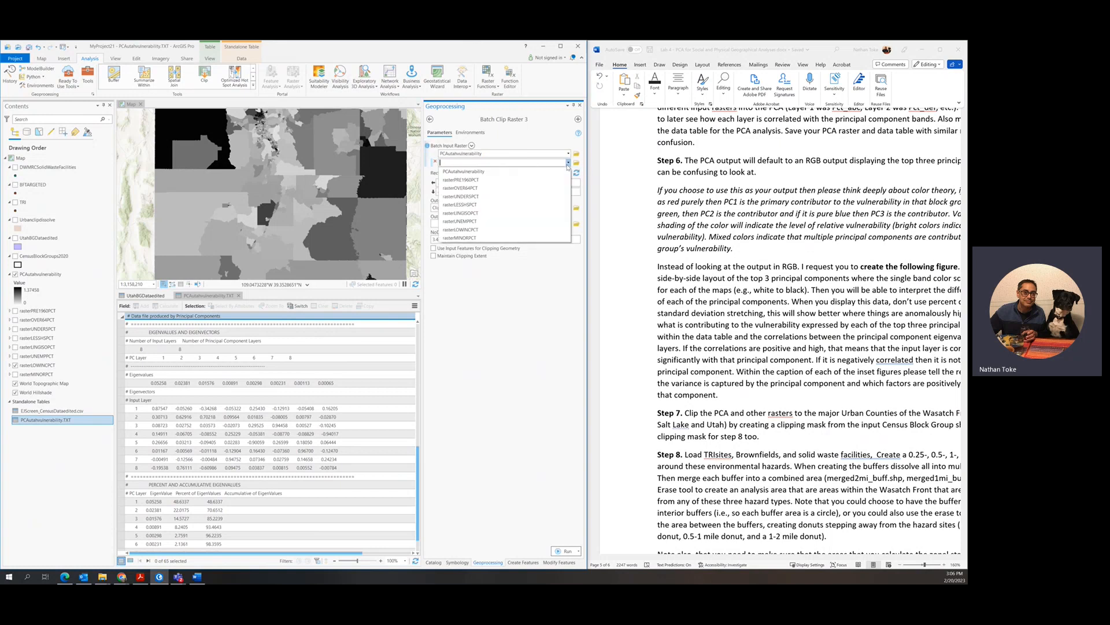
click(460, 180)
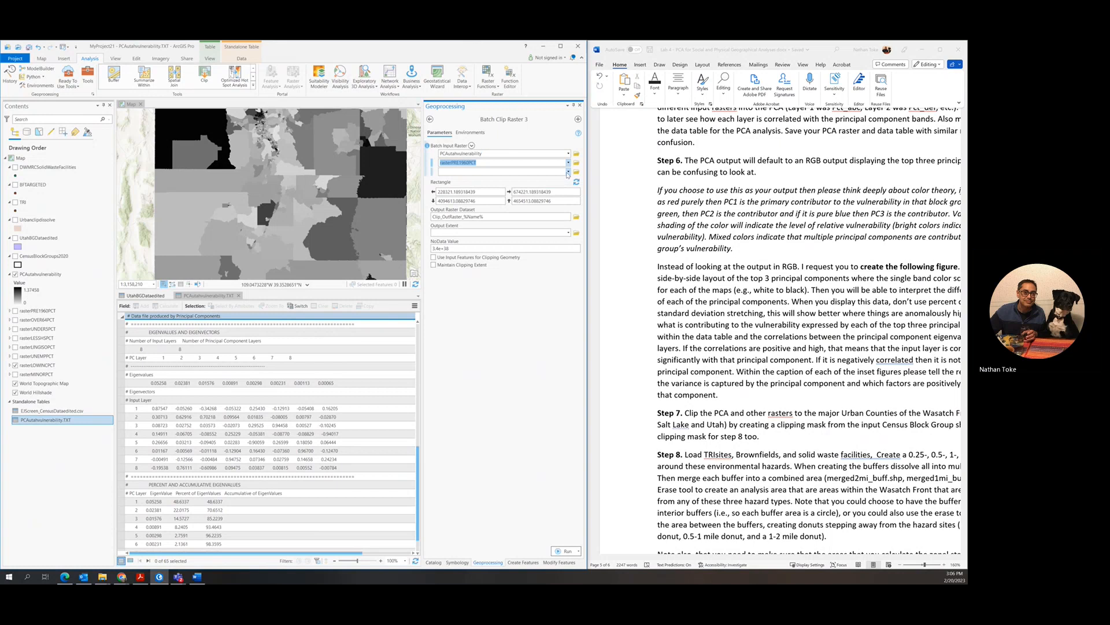
click(478, 172)
click(461, 196)
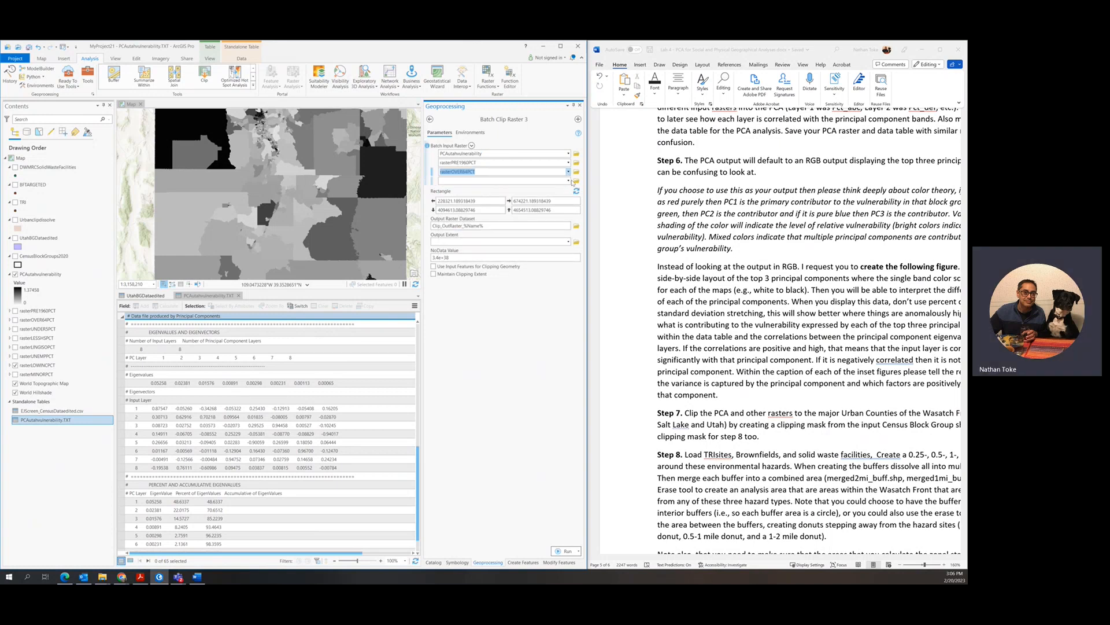
Add rasterUNDER5PCT, rasterLESSHSPCT and rasterLINGISOPCT as further batch input rasters for the clip.
click(568, 181)
click(482, 215)
click(568, 190)
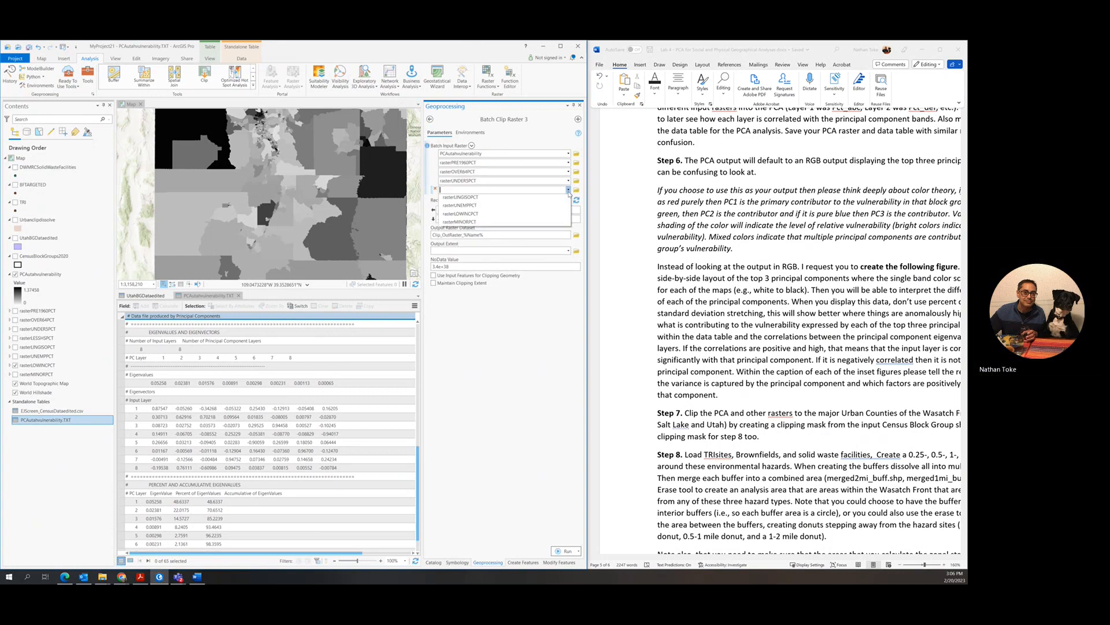
click(489, 231)
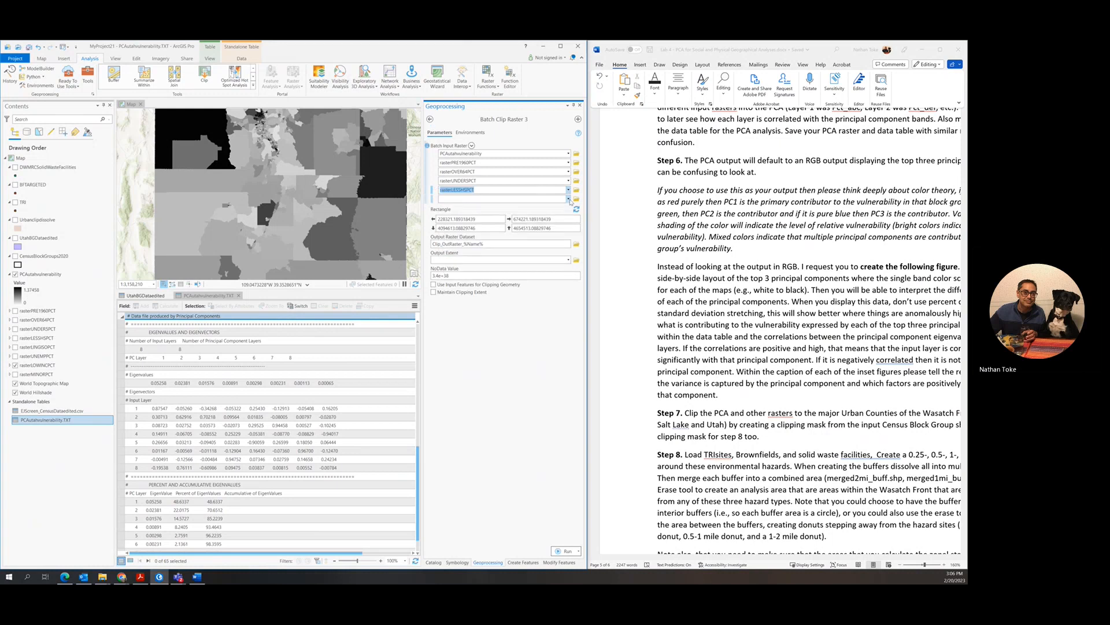
click(568, 199)
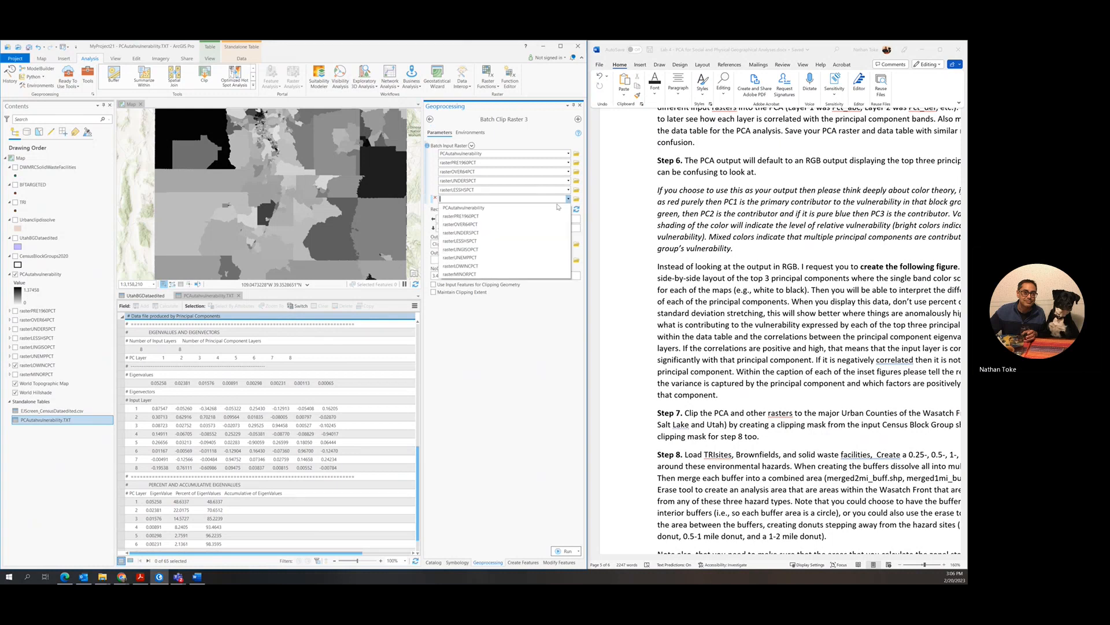
click(472, 249)
Add rasterUNEMPPCT, rasterLOWINCPCT and rasterMINORPCT to complete the clip's batch input rasters.
click(568, 207)
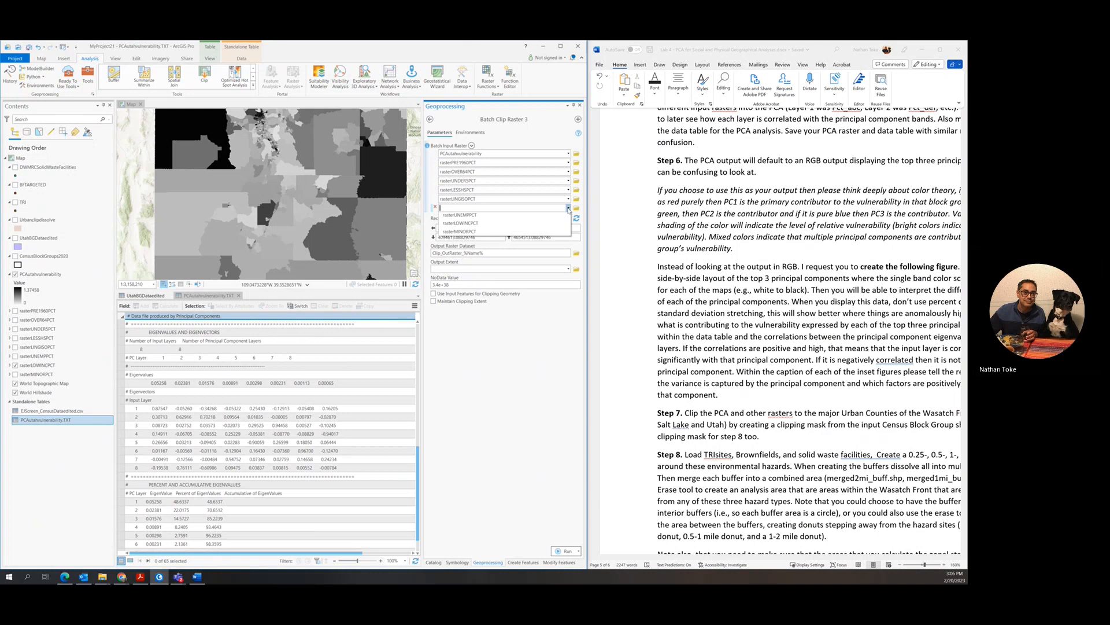
click(473, 266)
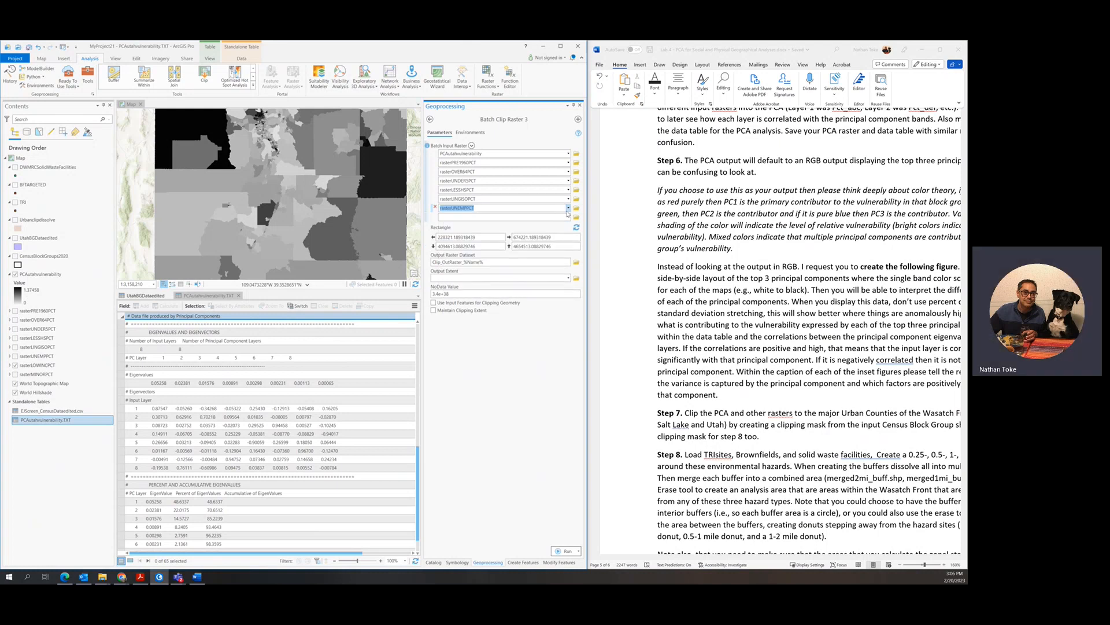
click(569, 217)
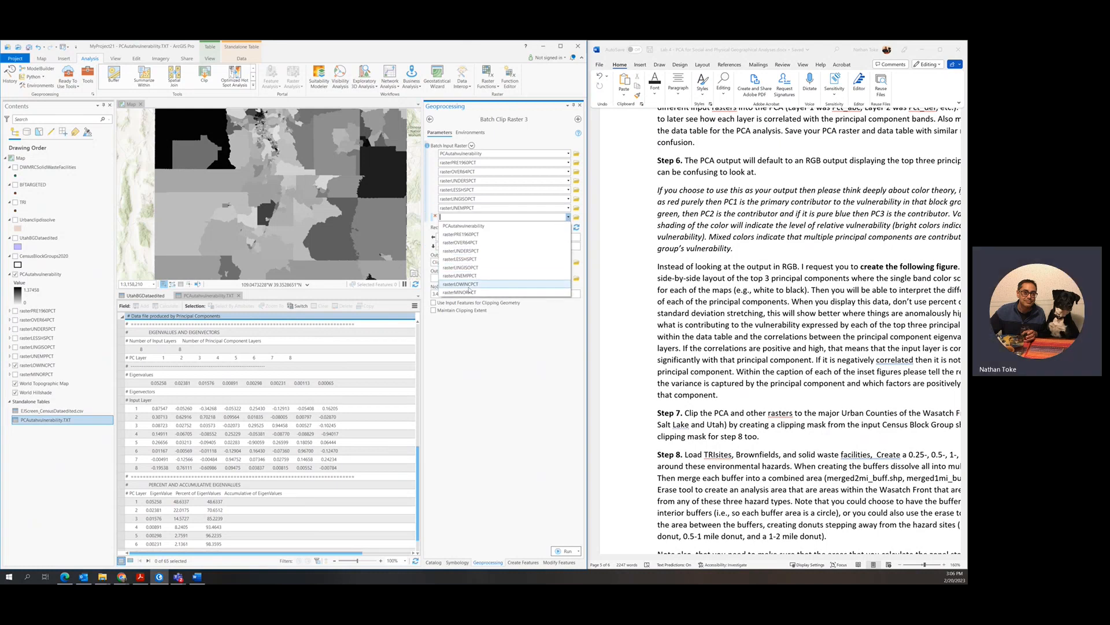
click(480, 258)
click(568, 226)
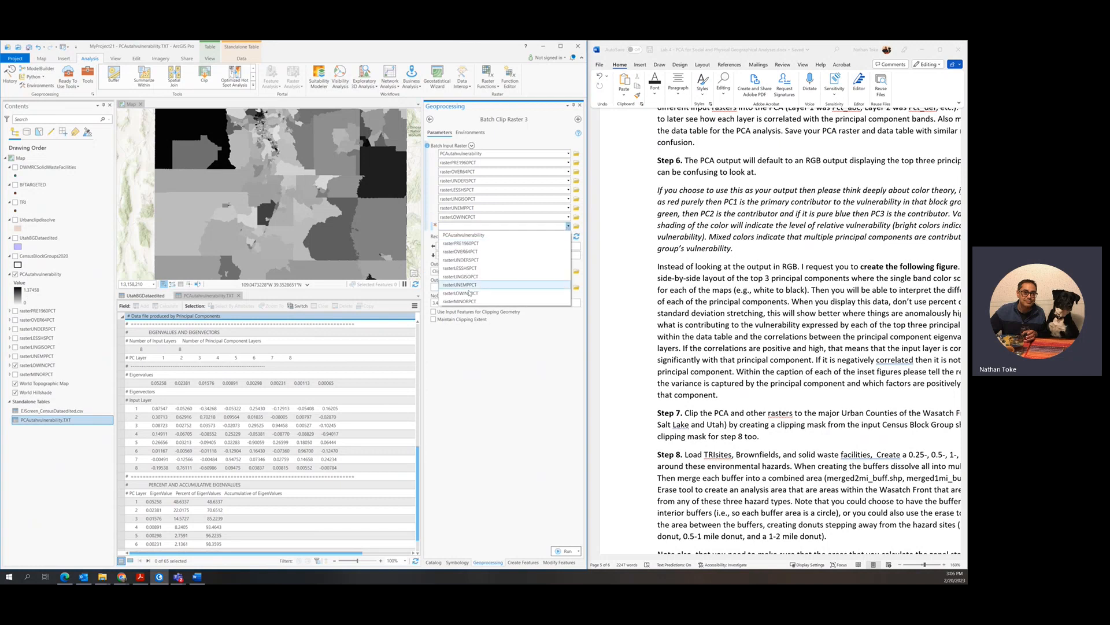
click(466, 302)
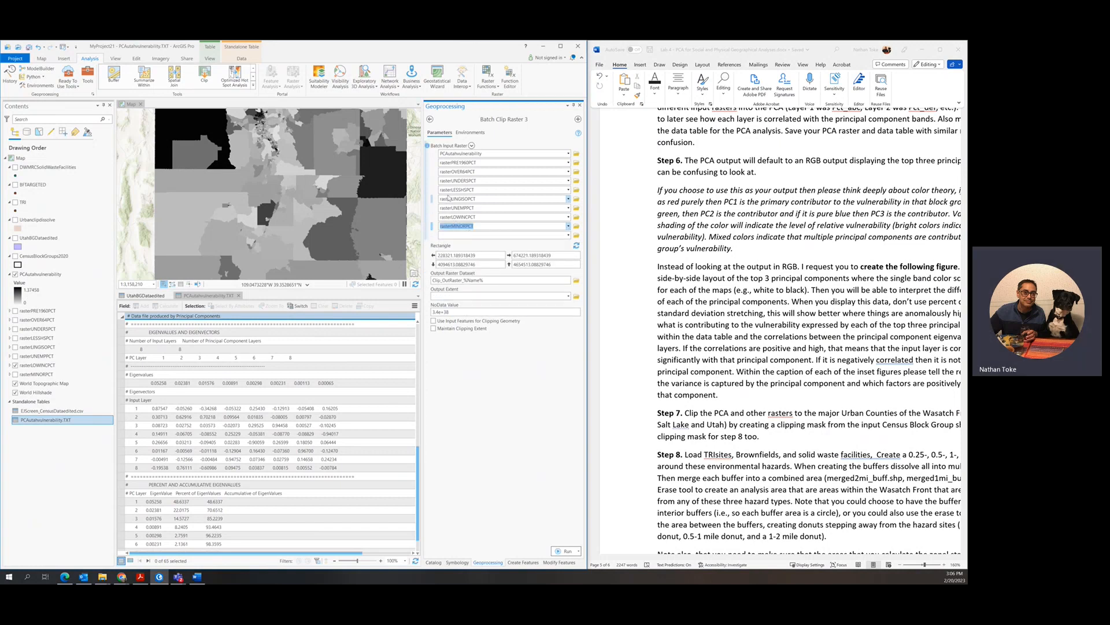
Run the batch clip with the dissolved urban layer as output extent and clipping geometry, naming the outputs Clip_%Name%.
click(569, 296)
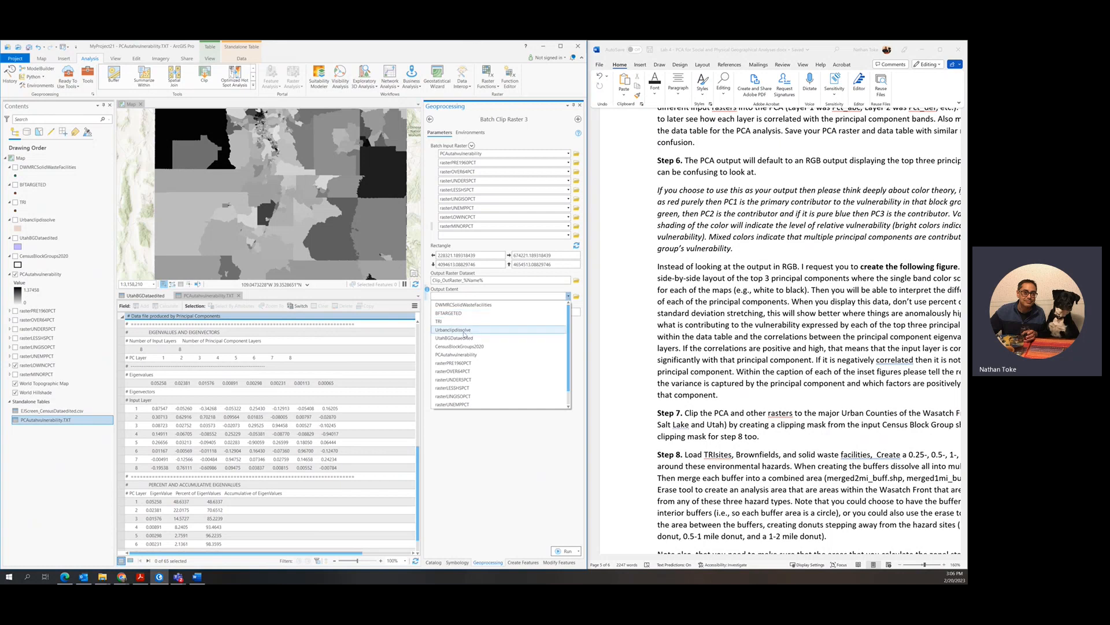
click(463, 330)
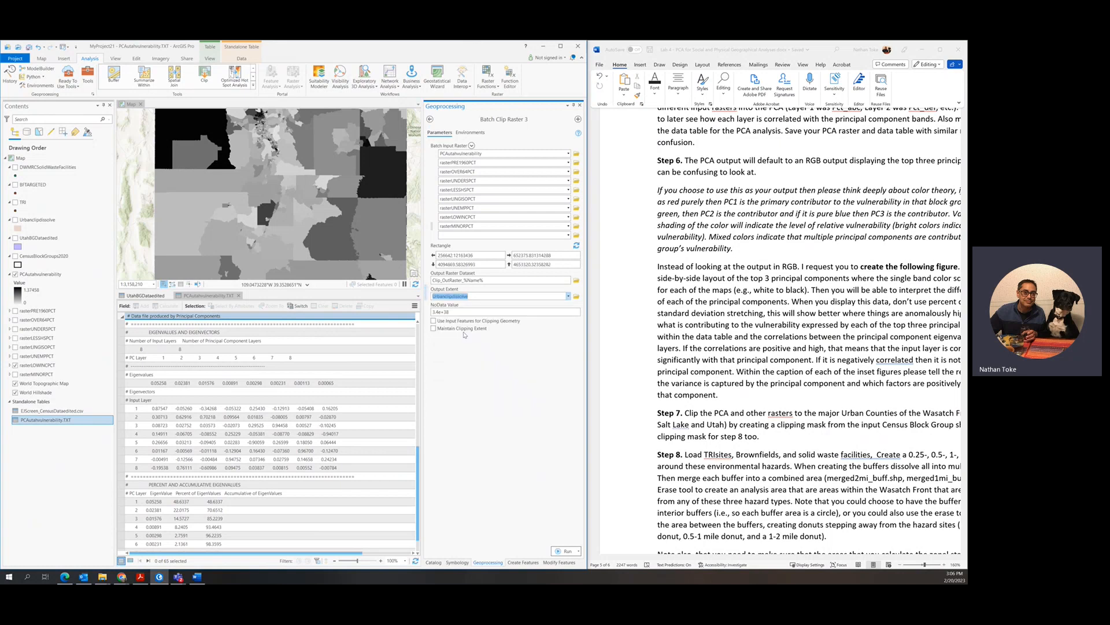
click(433, 321)
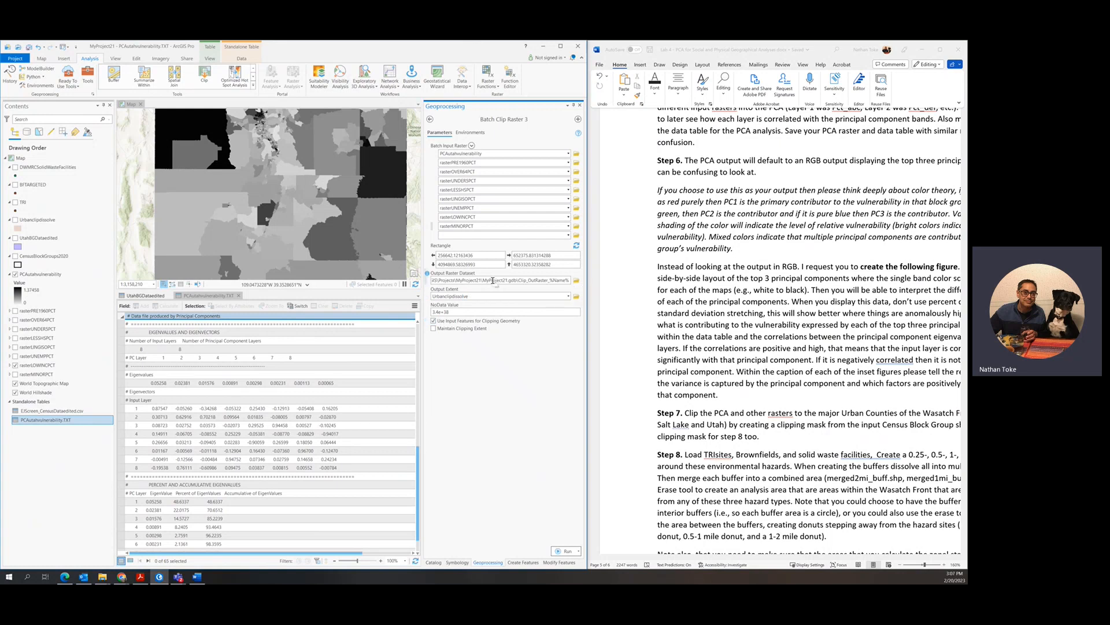
drag(519, 281, 548, 281)
text(Clip)
click(567, 550)
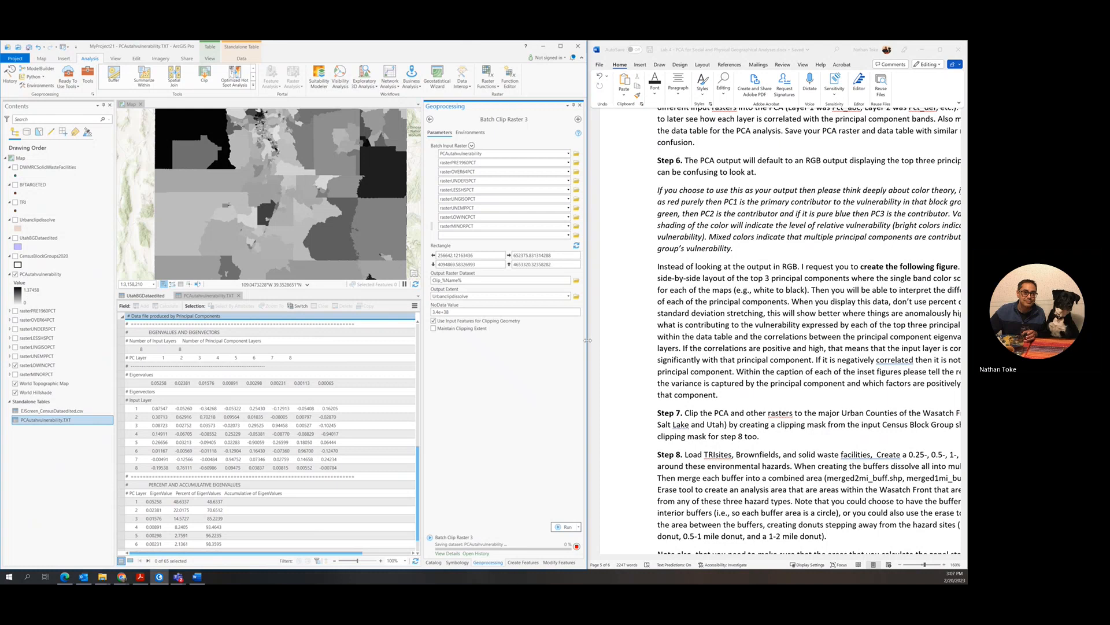
Narrow the map project, widen the Lab 4 Word document and read the instructions for Steps 7 and 8.
drag(588, 340, 412, 341)
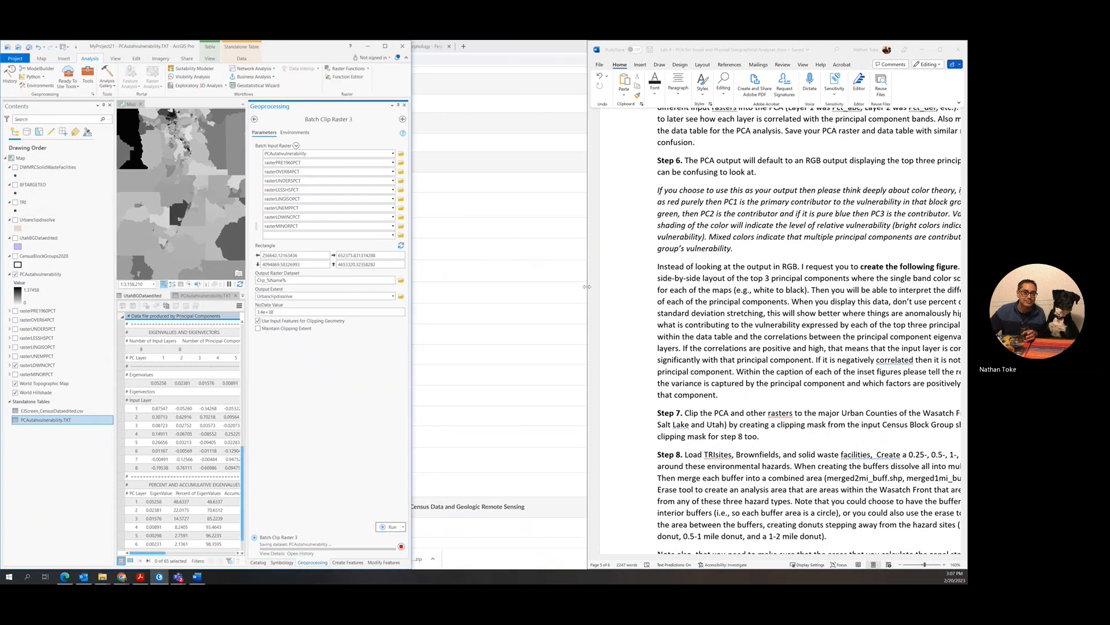
drag(586, 287, 426, 286)
scroll(561, 279, down, 2)
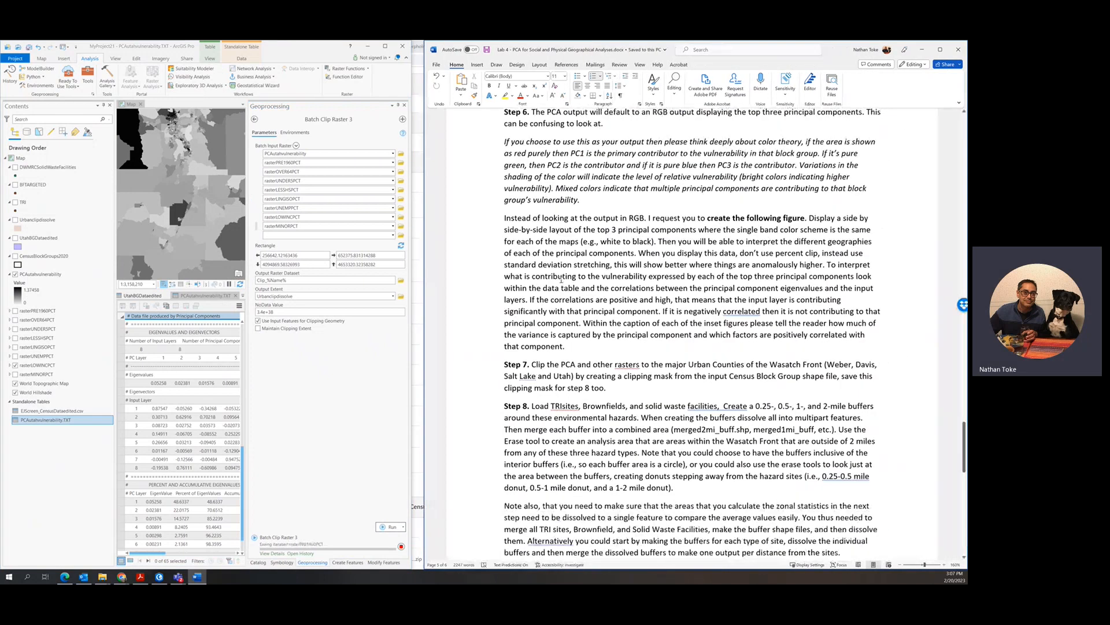
scroll(561, 279, down, 3)
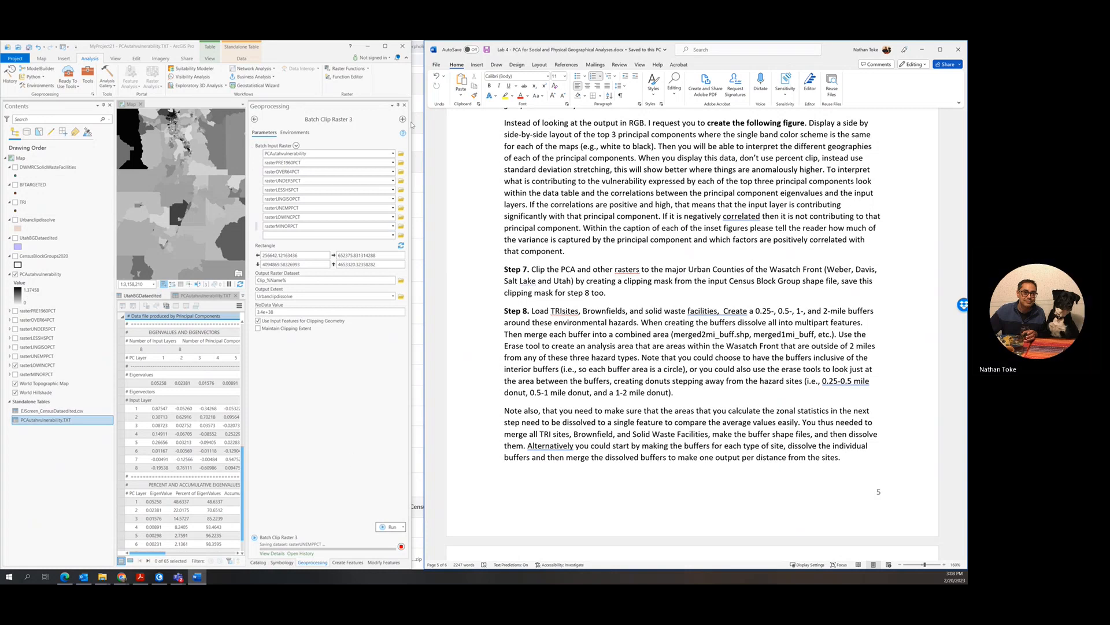
Widen the map project again and close the PCAutahvulnerability.TXT and Utah block group tables to enlarge the map view.
drag(412, 124, 554, 129)
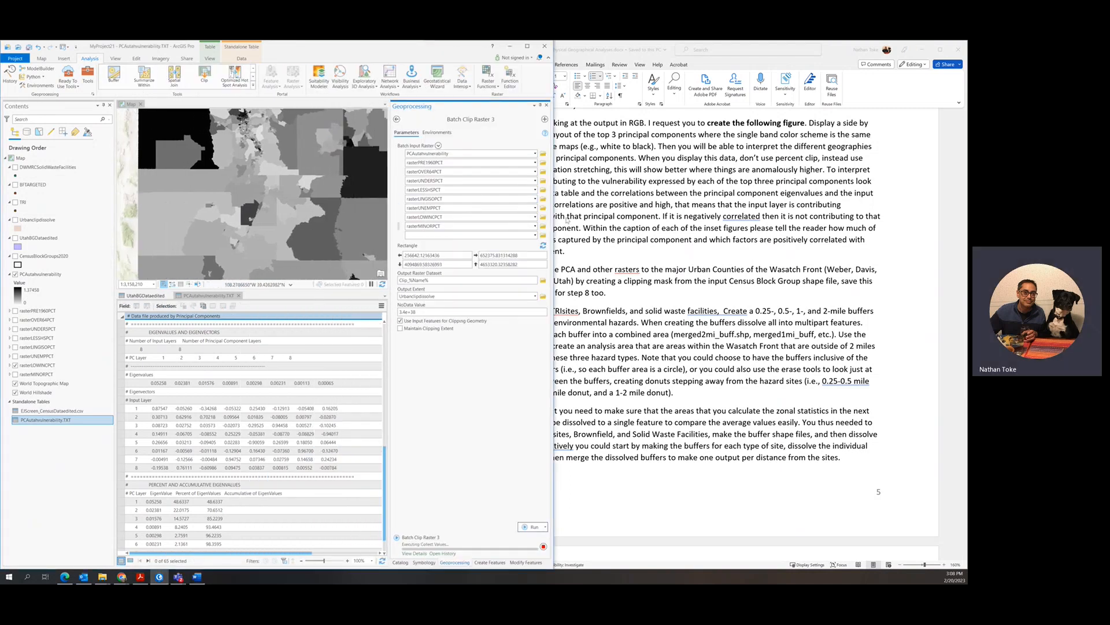
drag(556, 223, 623, 219)
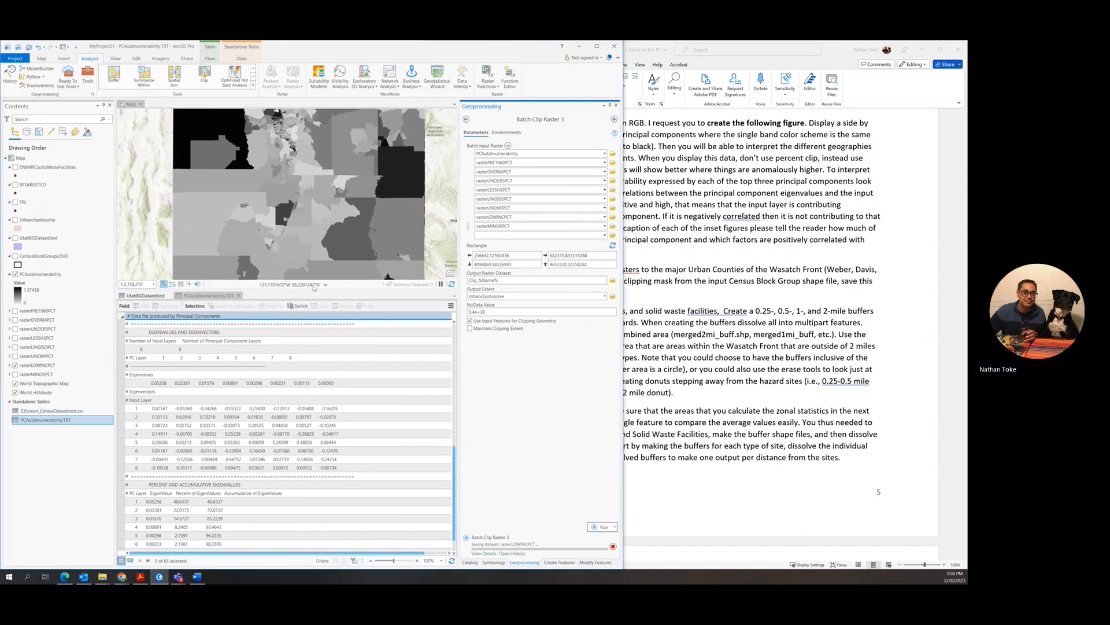
click(238, 296)
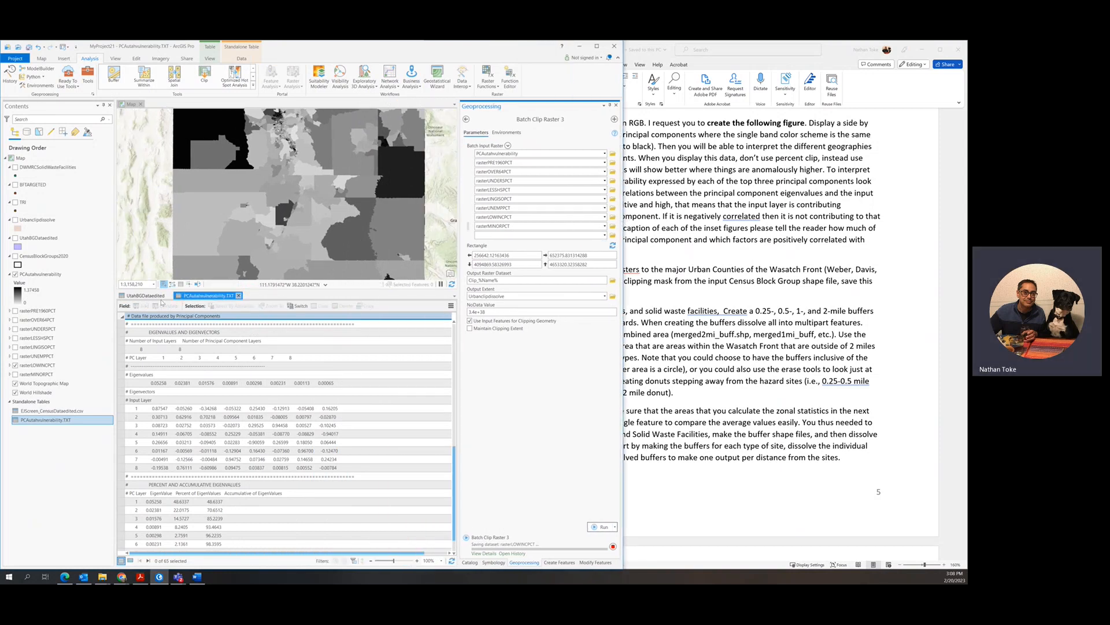
click(169, 296)
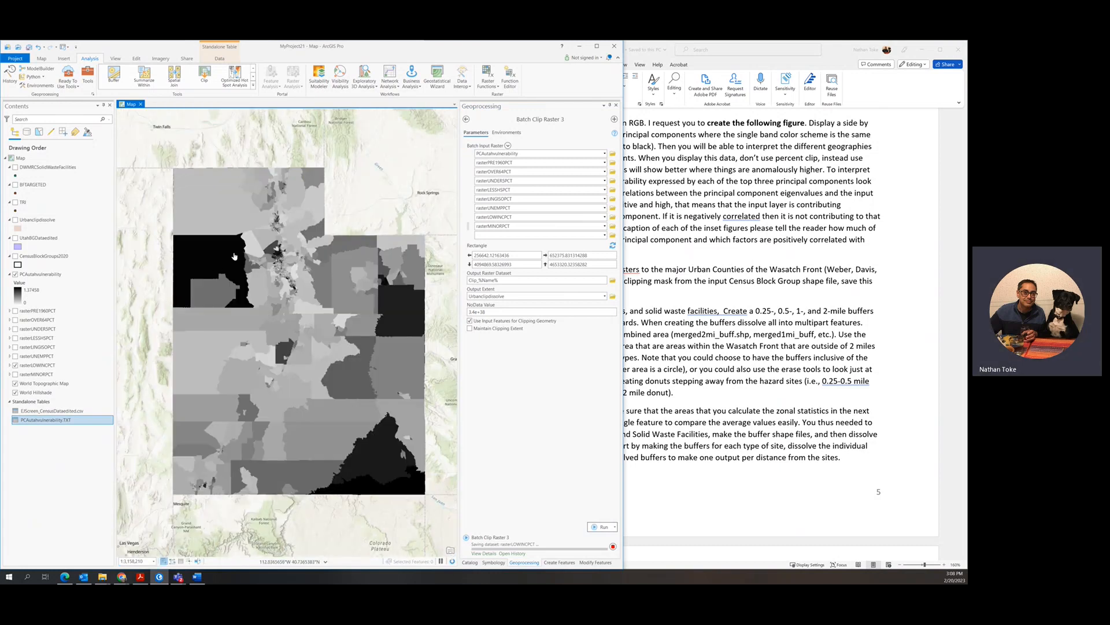
Display the TRI, BFTARGETED and DWMRCSolidWasteFacilities point layers on the map.
click(15, 202)
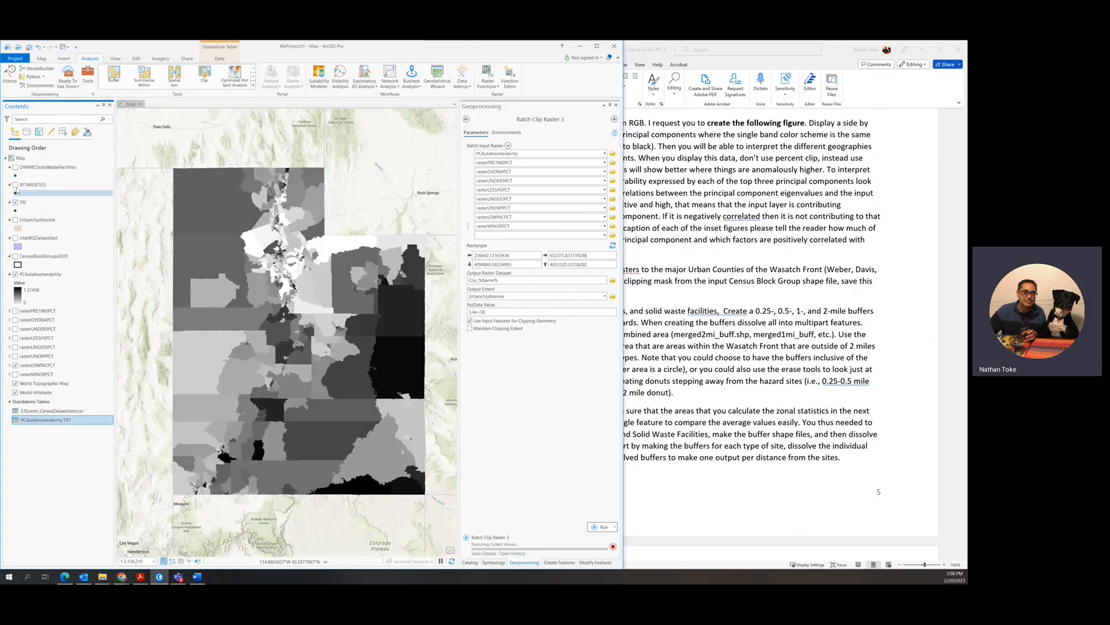
click(15, 184)
click(15, 167)
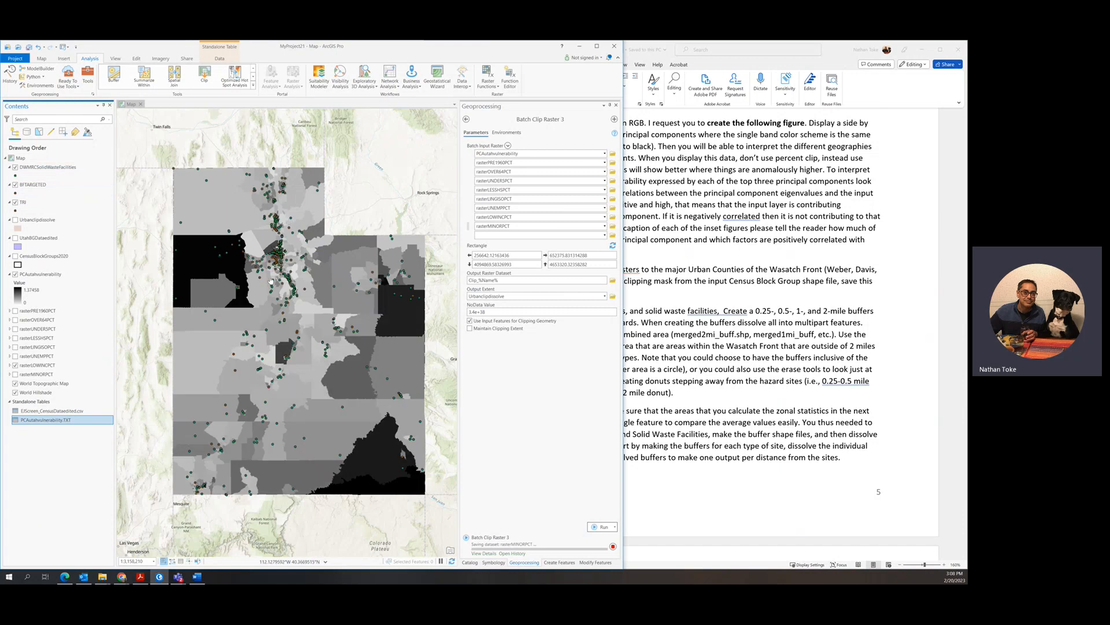
Symbolize the TRI sites with the red Circle 3 point symbol and open the BFTARGETED layer's symbol.
scroll(271, 282, up, 5)
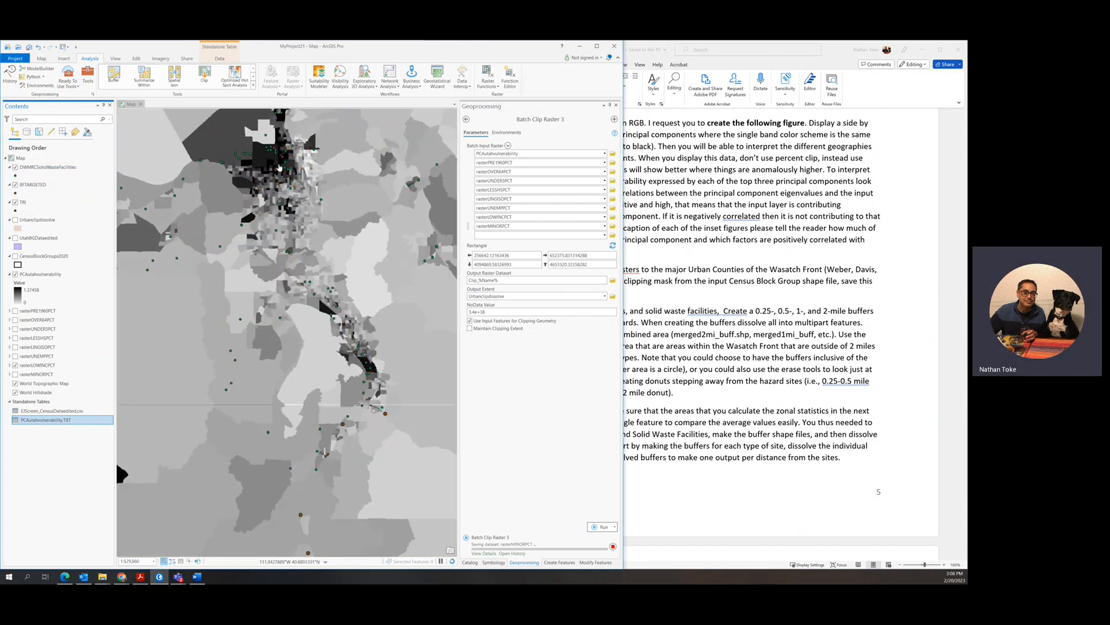
scroll(278, 160, up, 2)
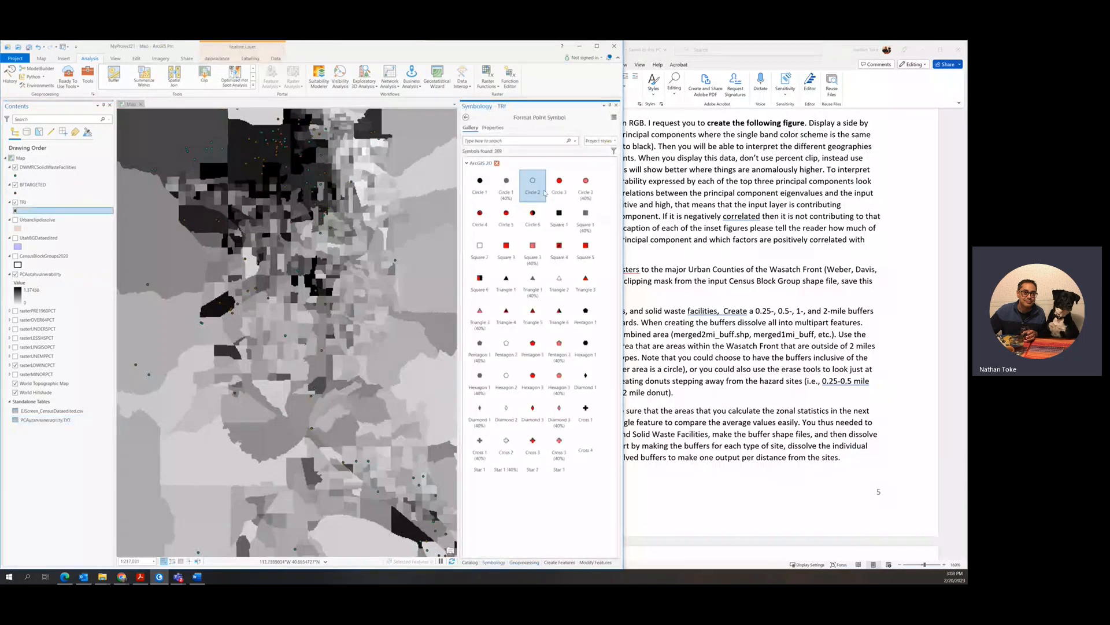
click(481, 188)
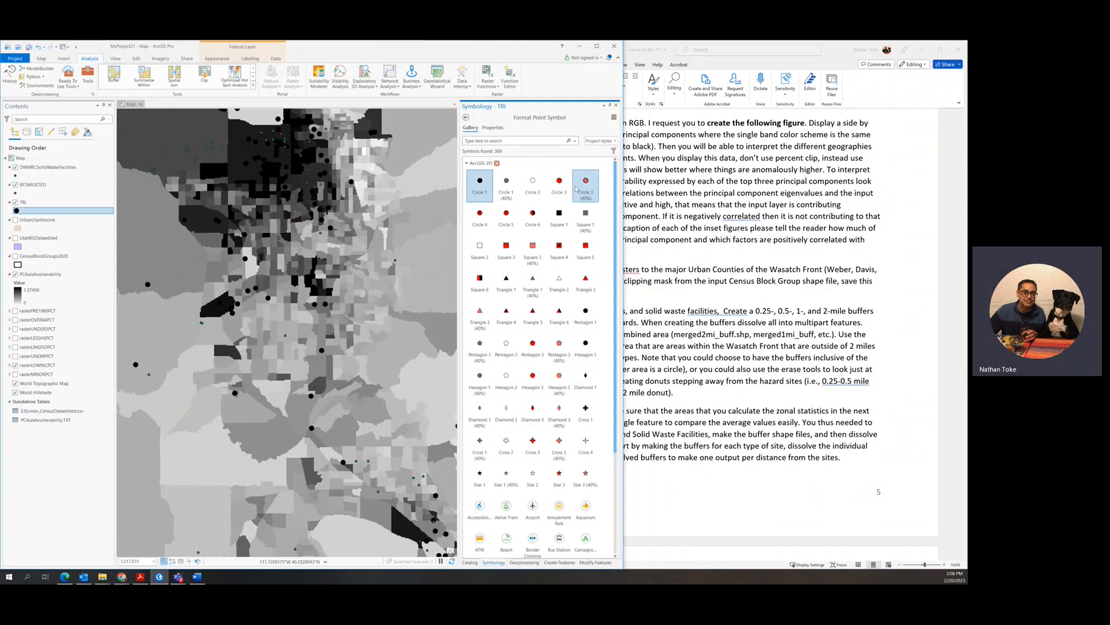
click(557, 189)
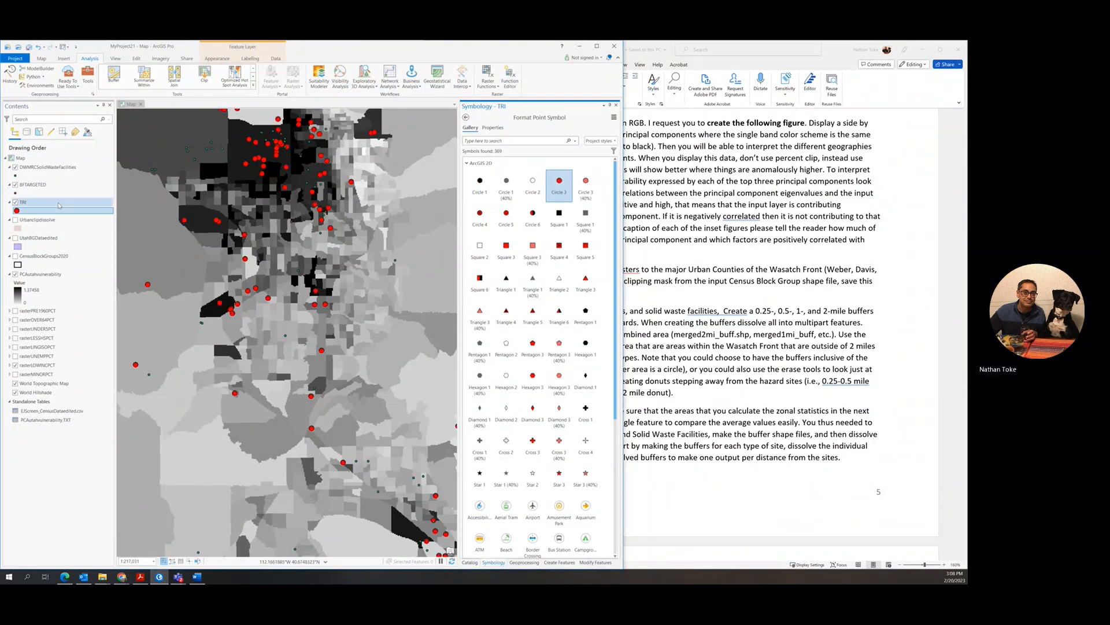
click(15, 193)
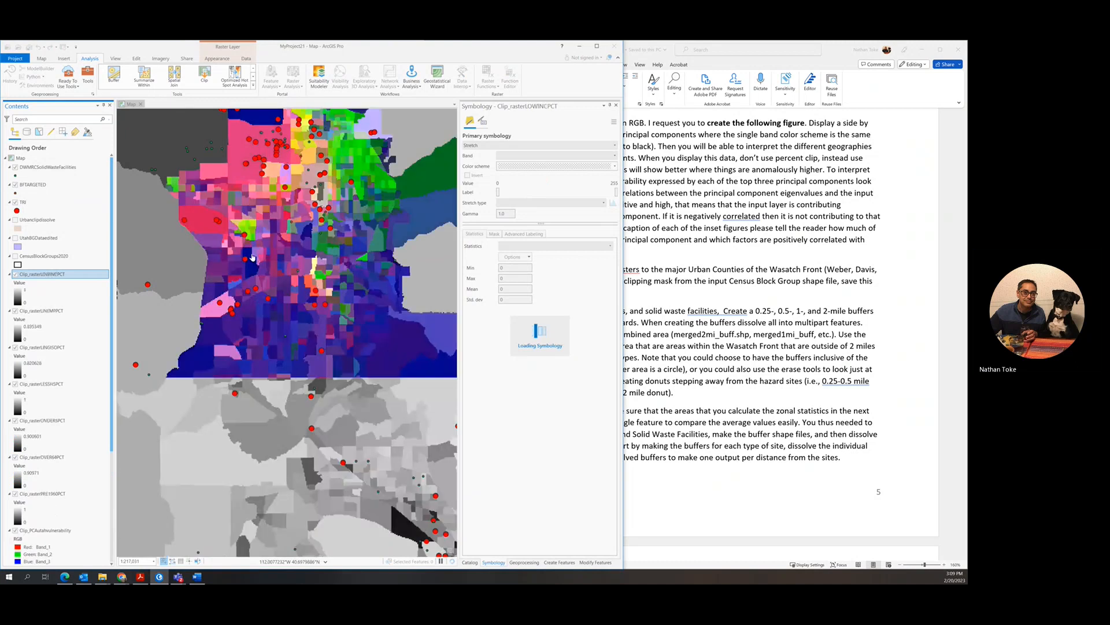
Collapse the legends of all the clipped raster layers, from Clip_rasterMINORPCT down to Clip_PCAutahvulnerability.
scroll(252, 258, down, 10)
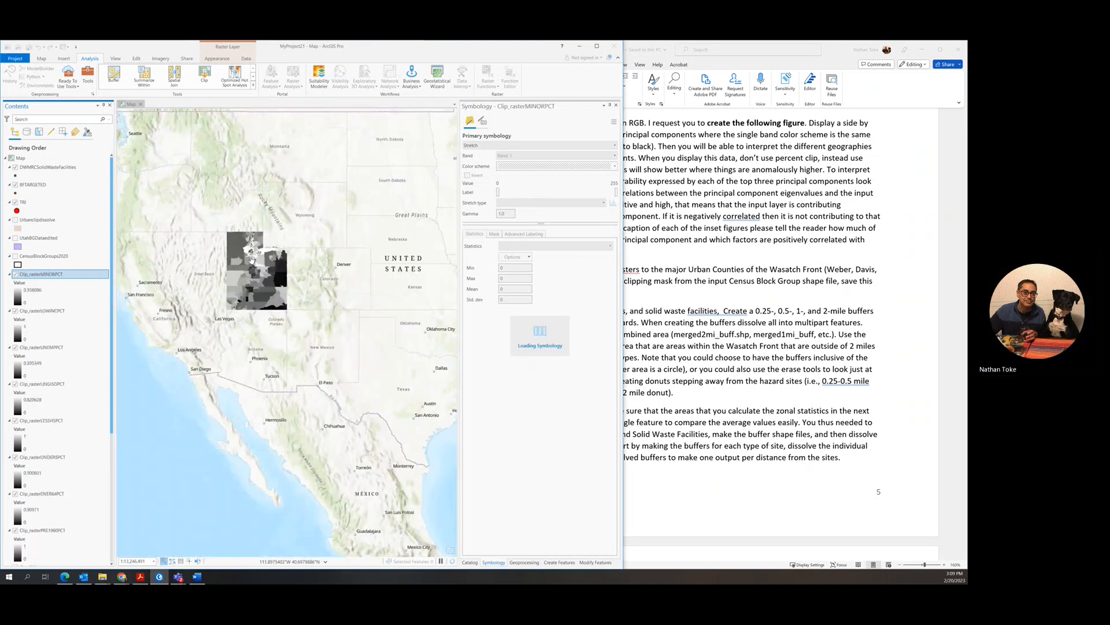
scroll(252, 258, up, 4)
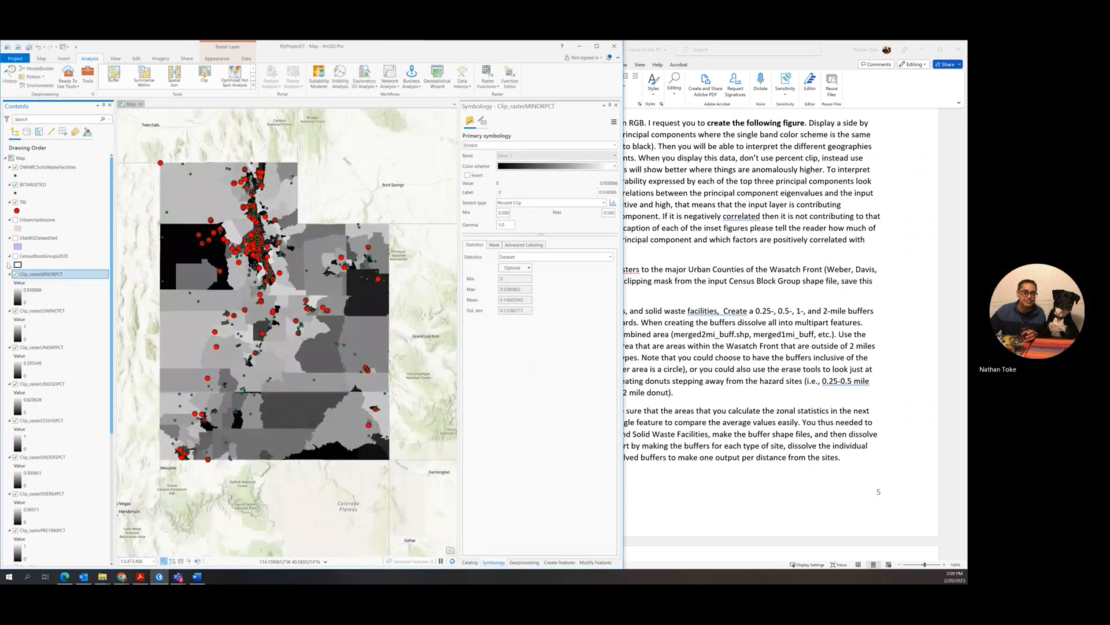
click(9, 275)
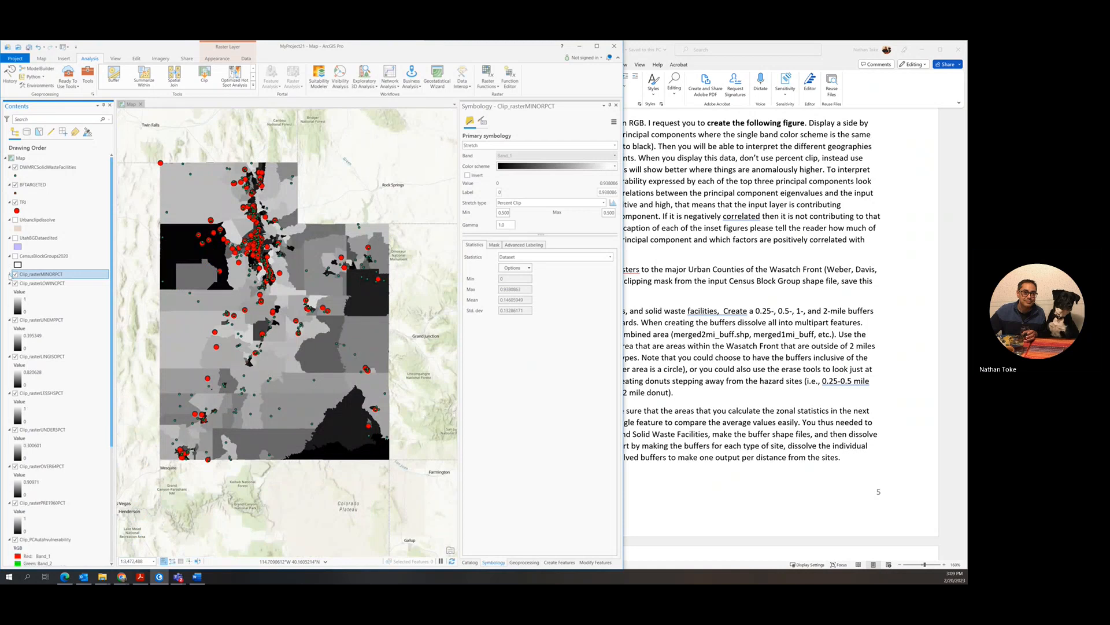
click(9, 283)
click(10, 295)
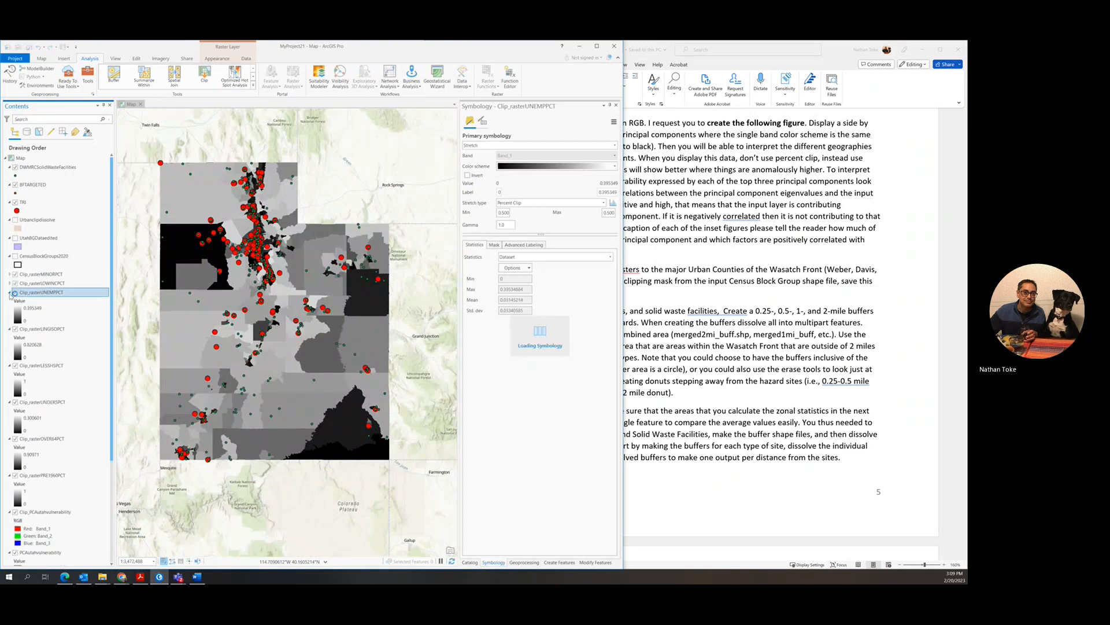
click(9, 292)
click(10, 301)
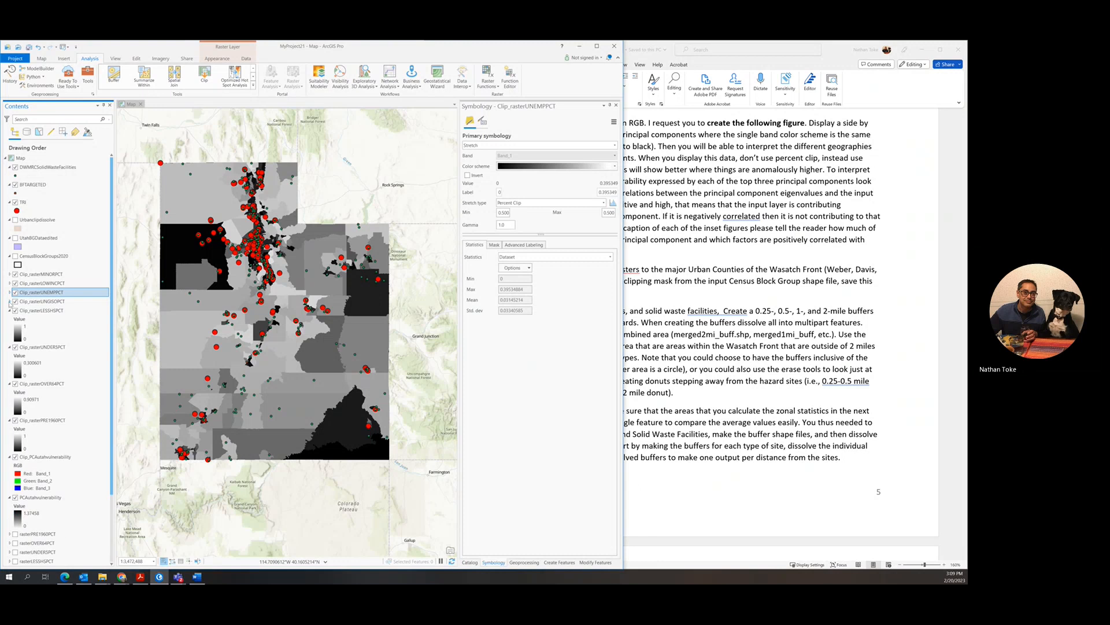
click(9, 311)
click(10, 319)
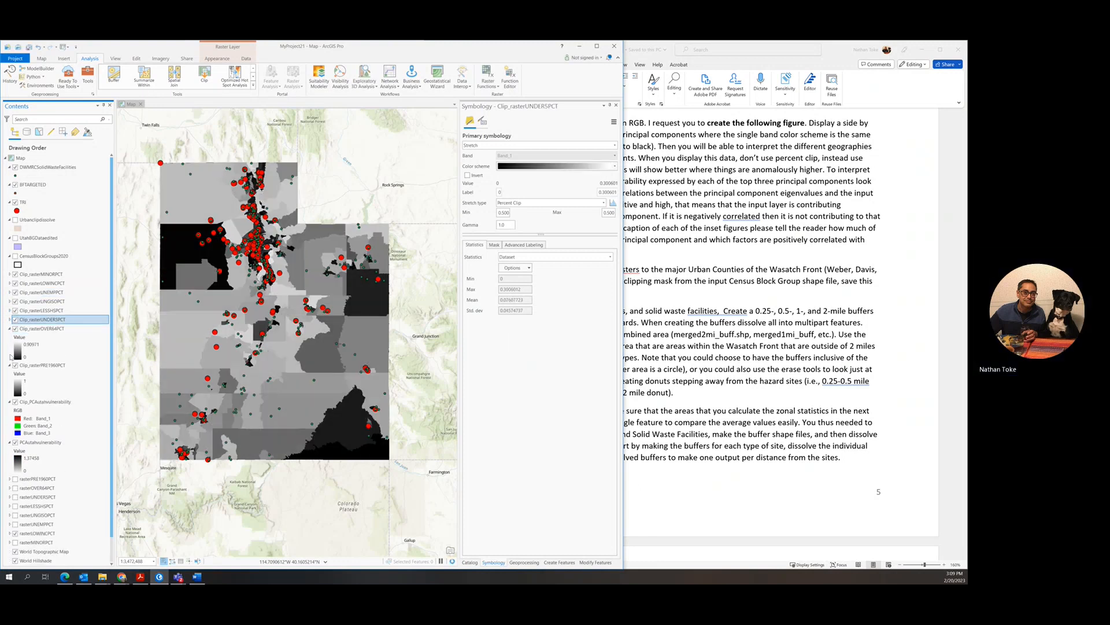
click(10, 328)
click(10, 338)
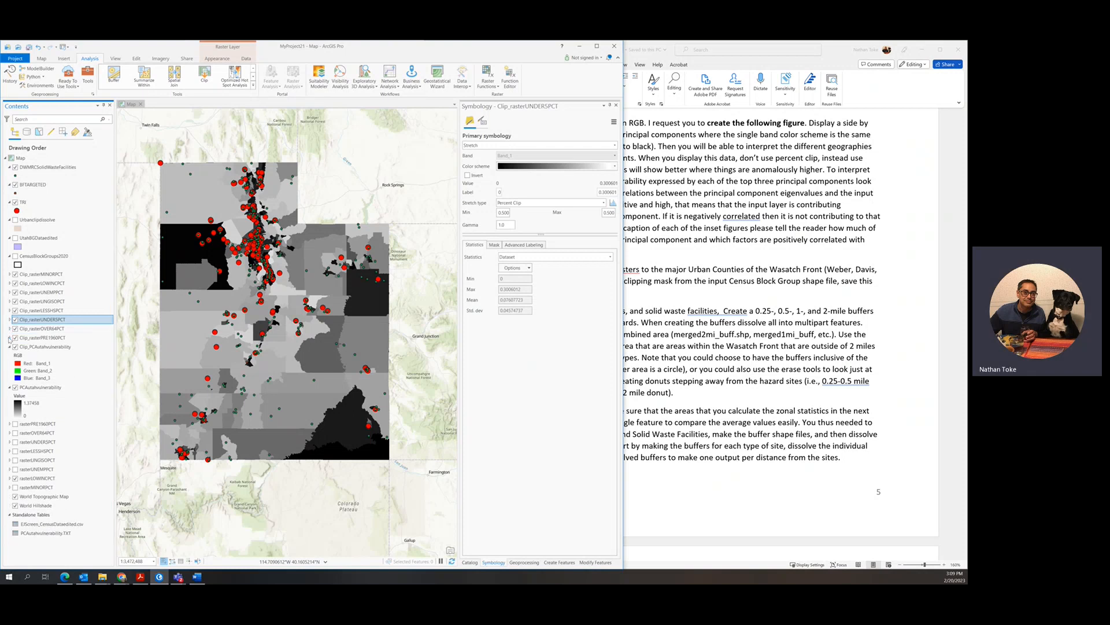
click(10, 347)
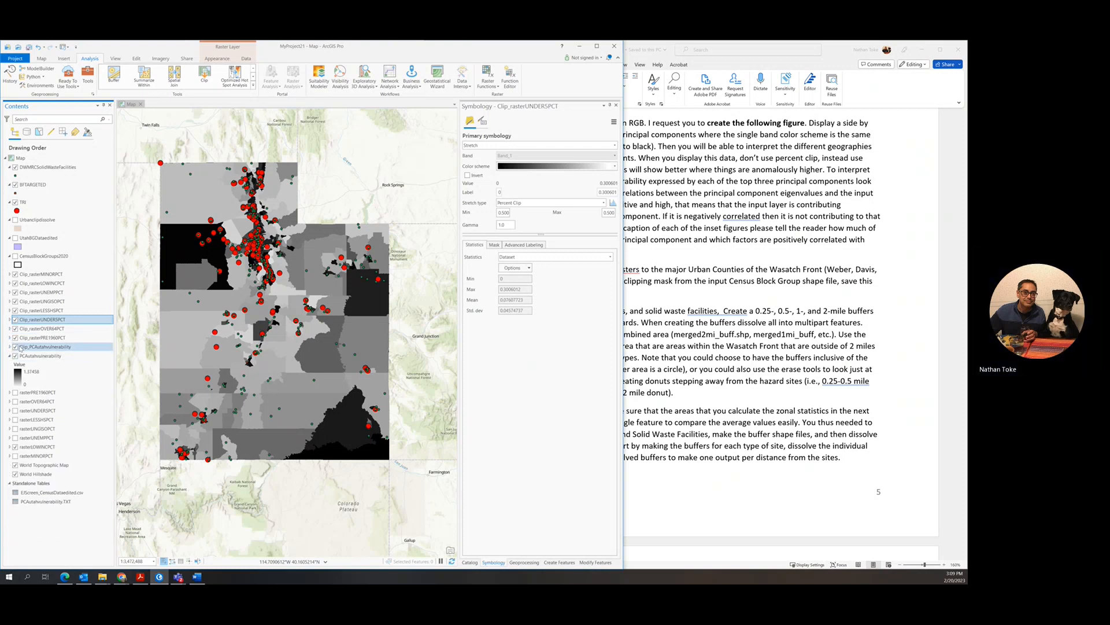
Turn off the unclipped PCAutahvulnerability and rasterLOWINCPCT layers.
click(15, 355)
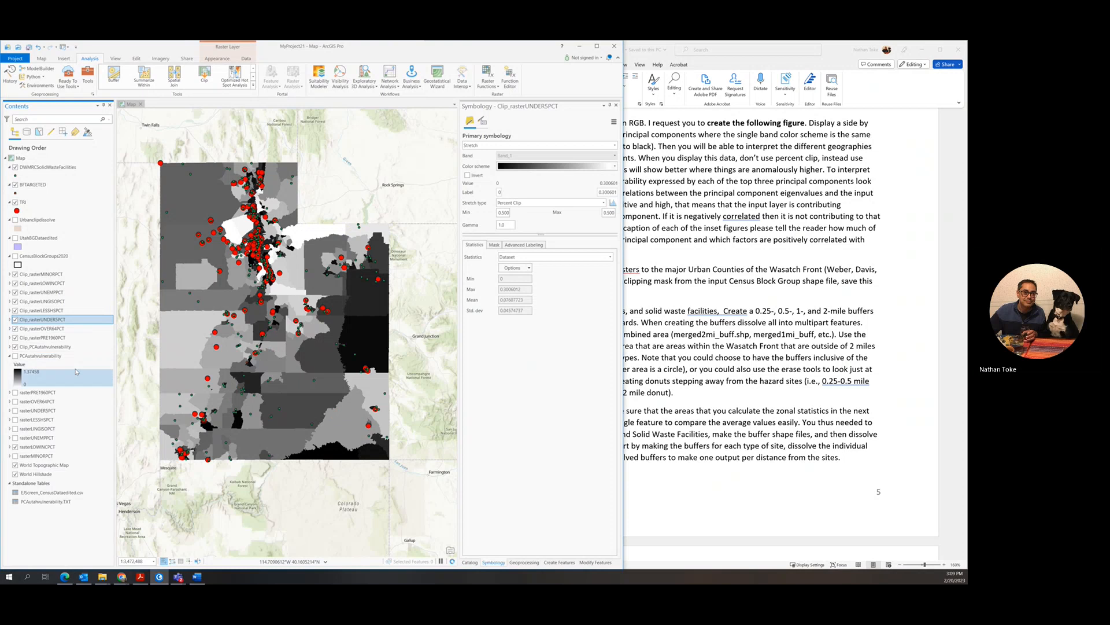
click(15, 446)
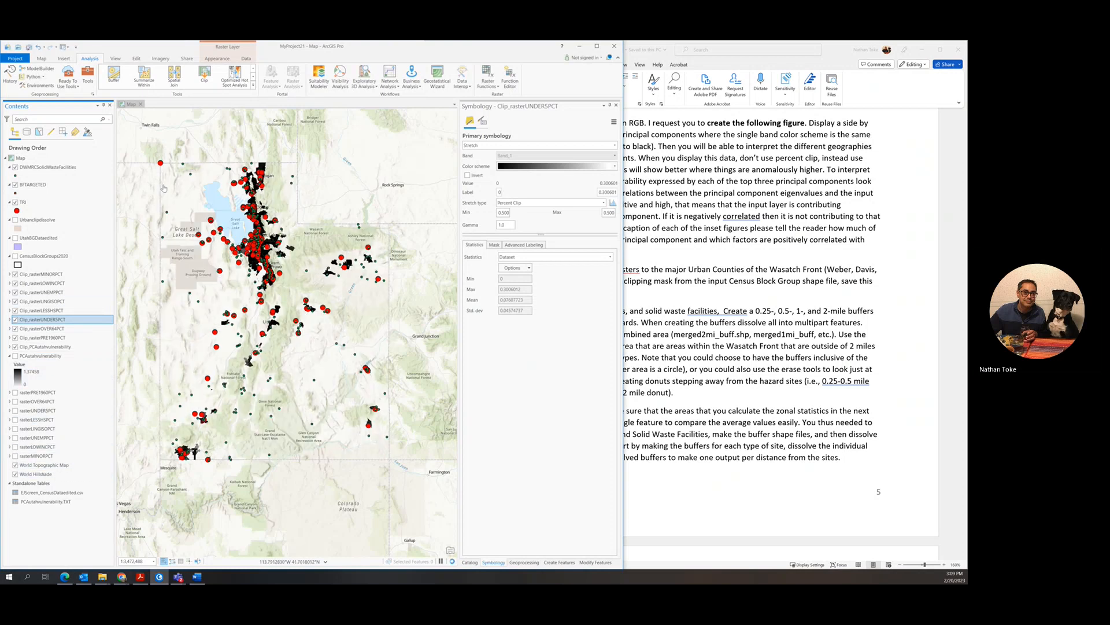
Try the Triangle 3 and Pentagon 1 (40%) point symbols on the BFTARGETED layer.
click(15, 194)
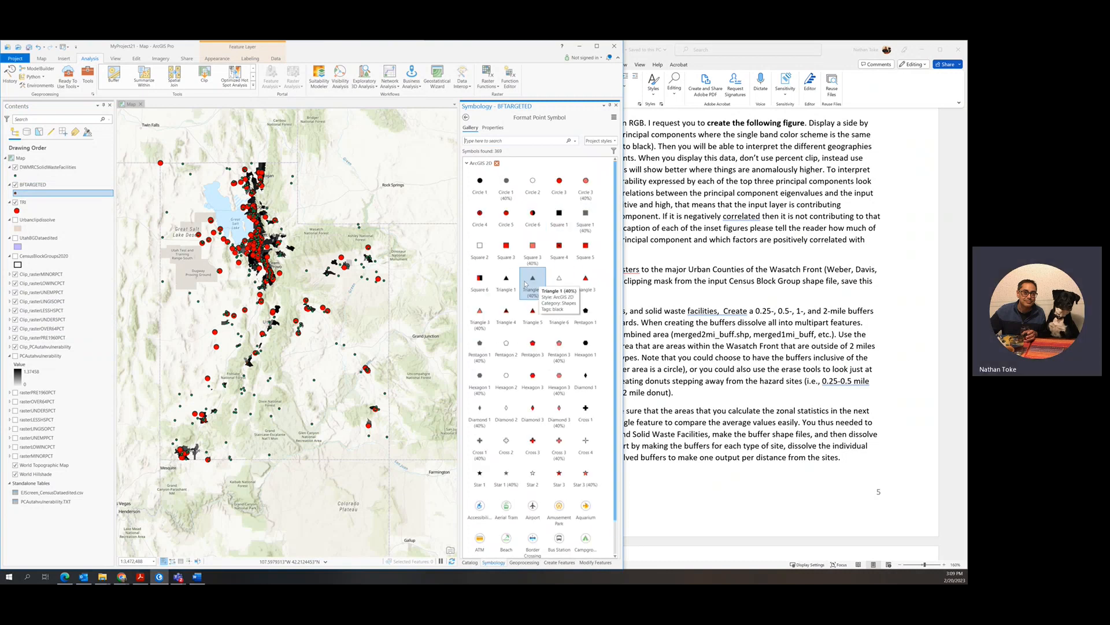
click(585, 280)
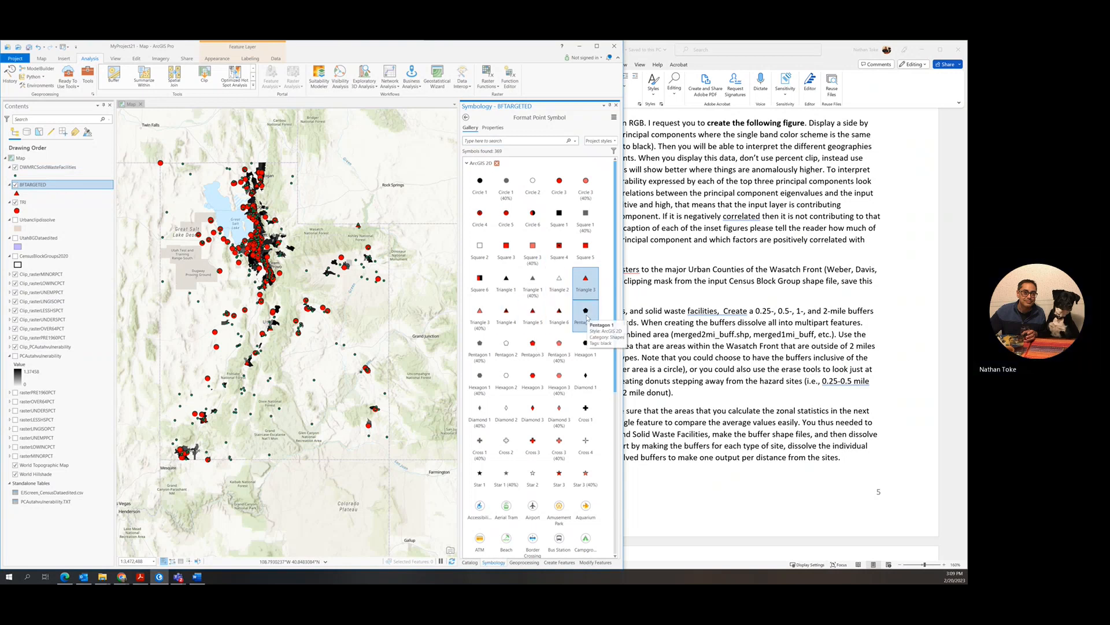
click(480, 346)
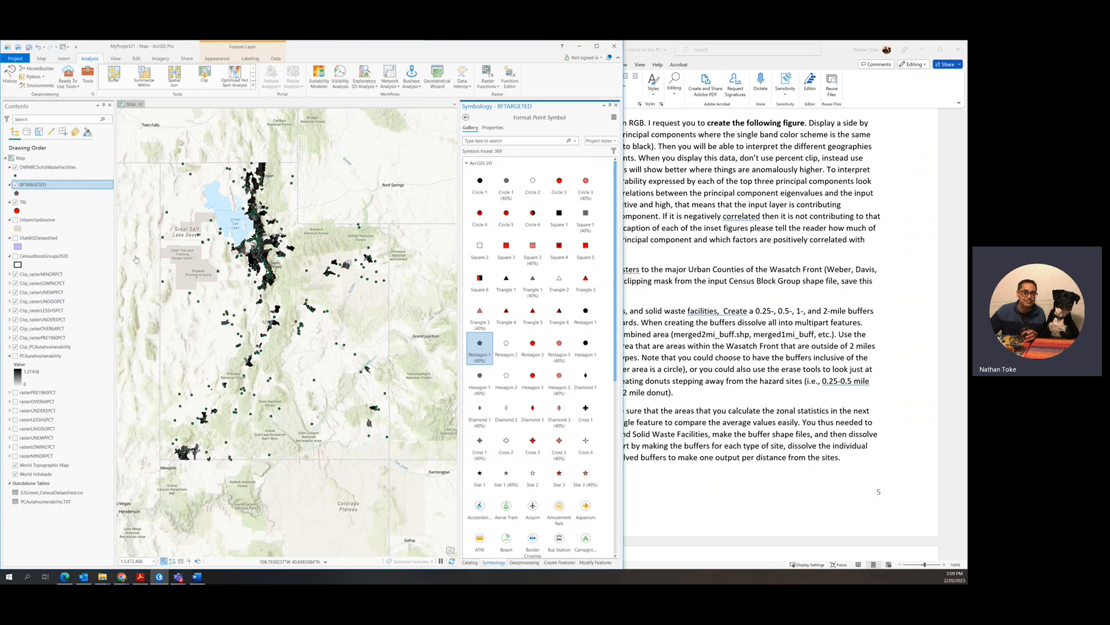
Change the DWMRCSolidWasteFacilities point symbol to the yellow Star from the ArcGIS 2D gallery.
click(16, 176)
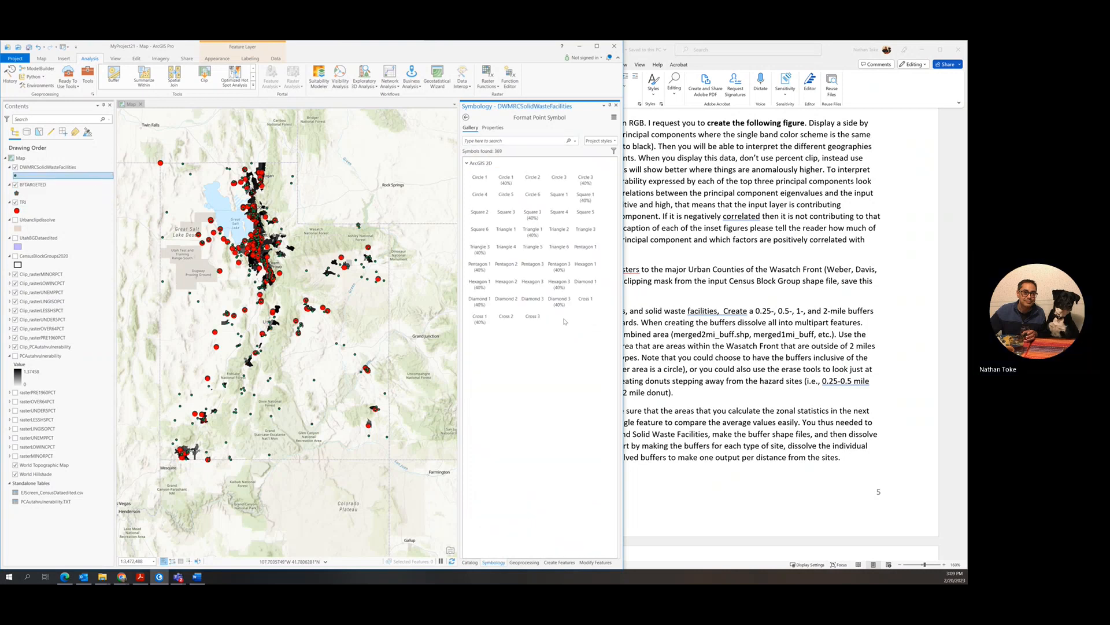
click(586, 409)
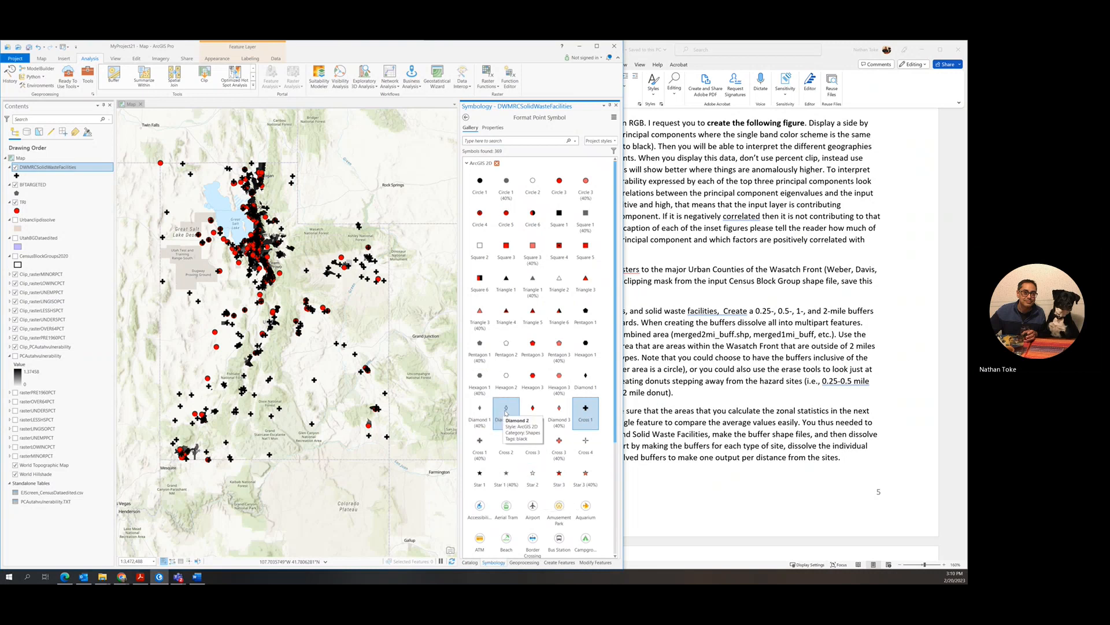
click(506, 410)
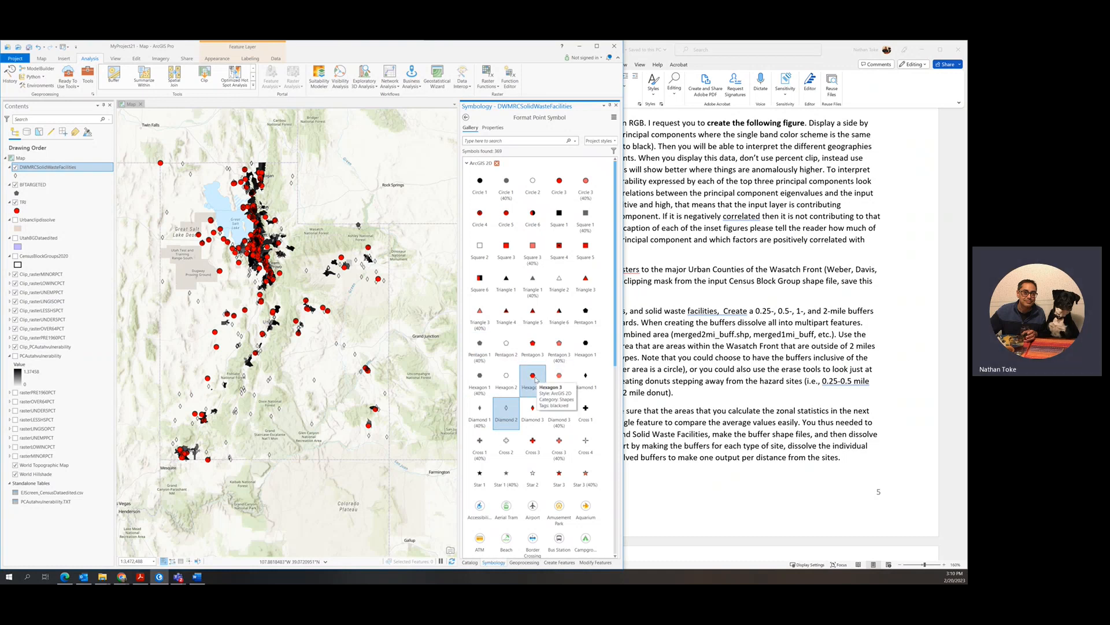
scroll(535, 379, down, 5)
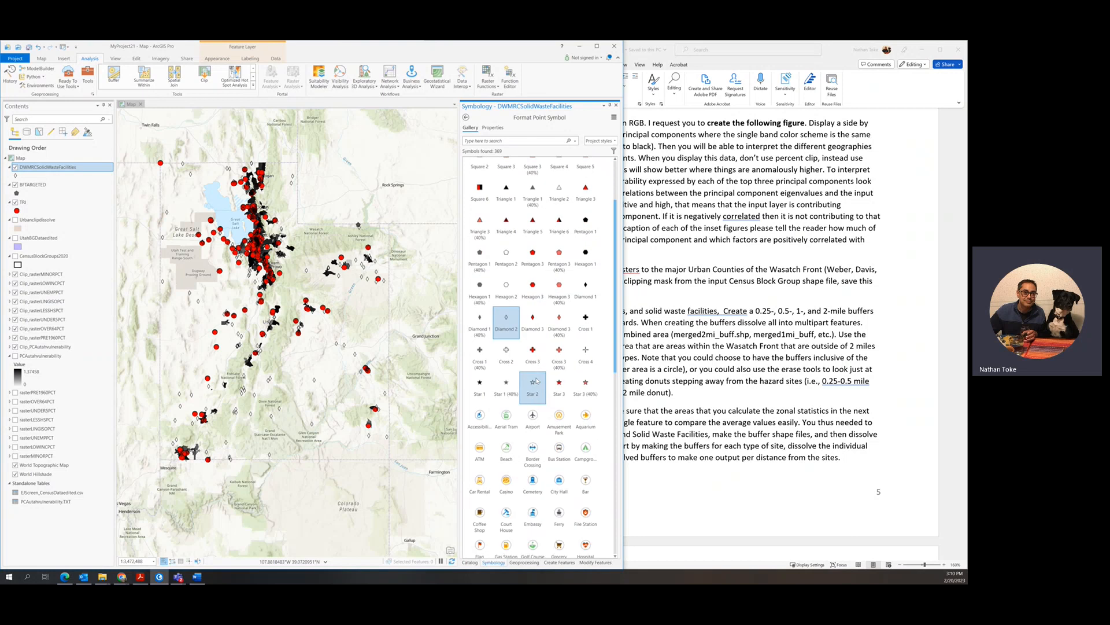
scroll(537, 379, down, 4)
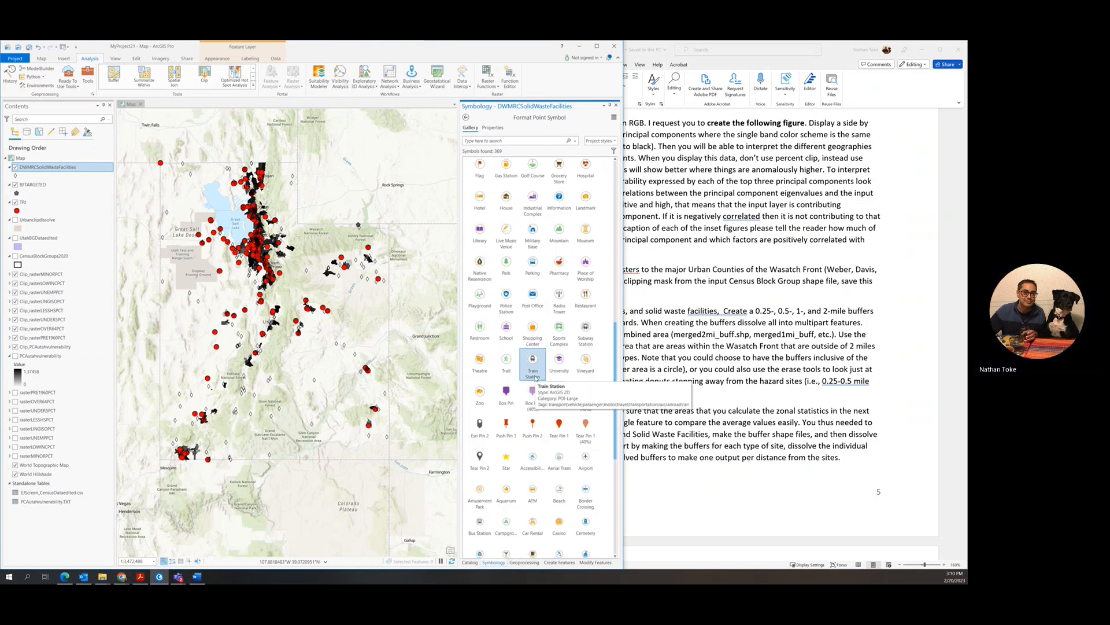
click(507, 385)
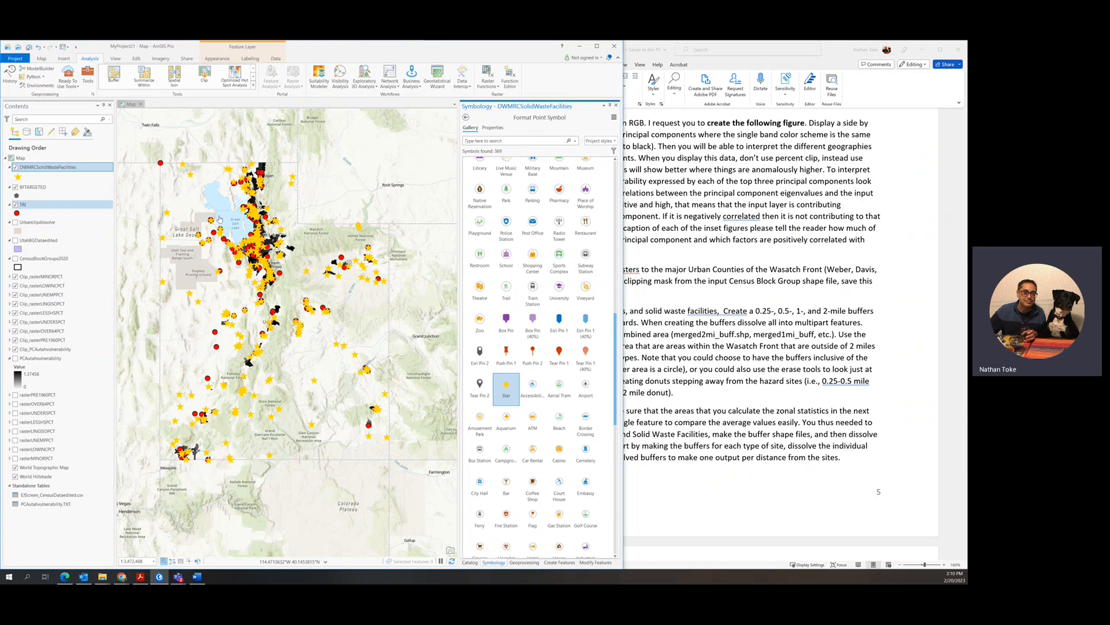
Turn off every clipped raster layer from Clip_PCAutahvulnerability up to Clip_rasterLOWINCPCT, keeping only Clip_rasterMINORPCT displayed.
scroll(219, 219, up, 5)
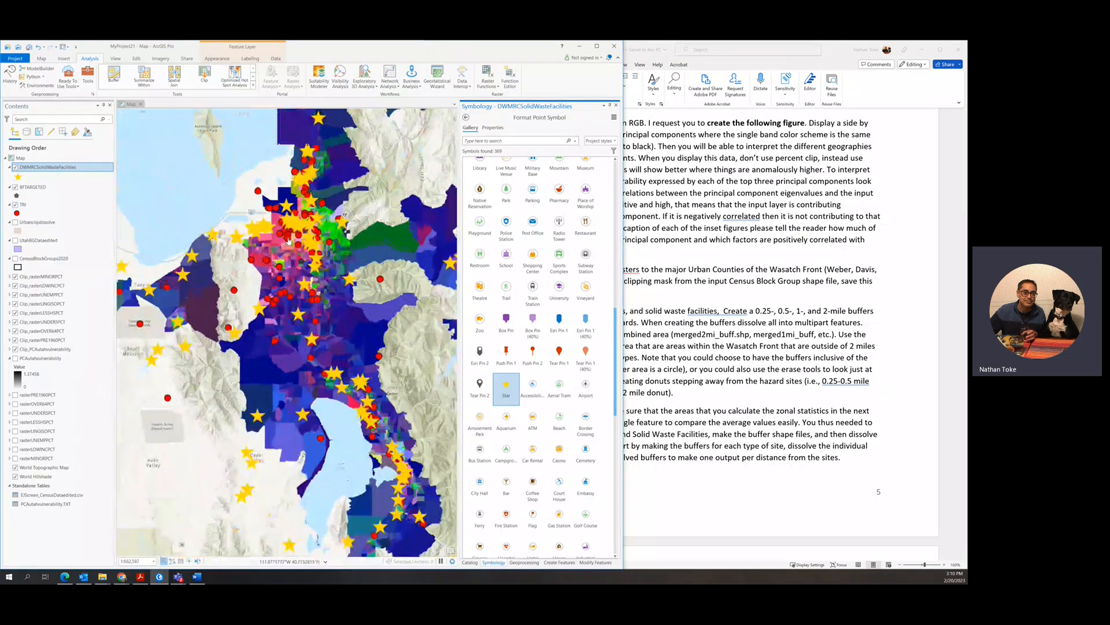
click(15, 358)
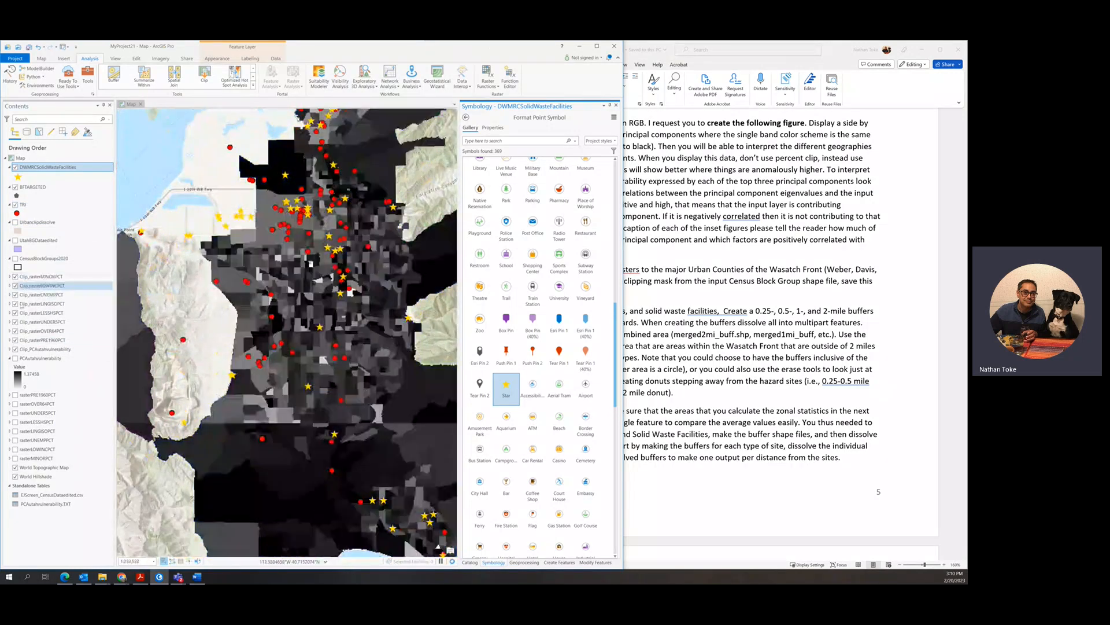
click(16, 349)
click(16, 340)
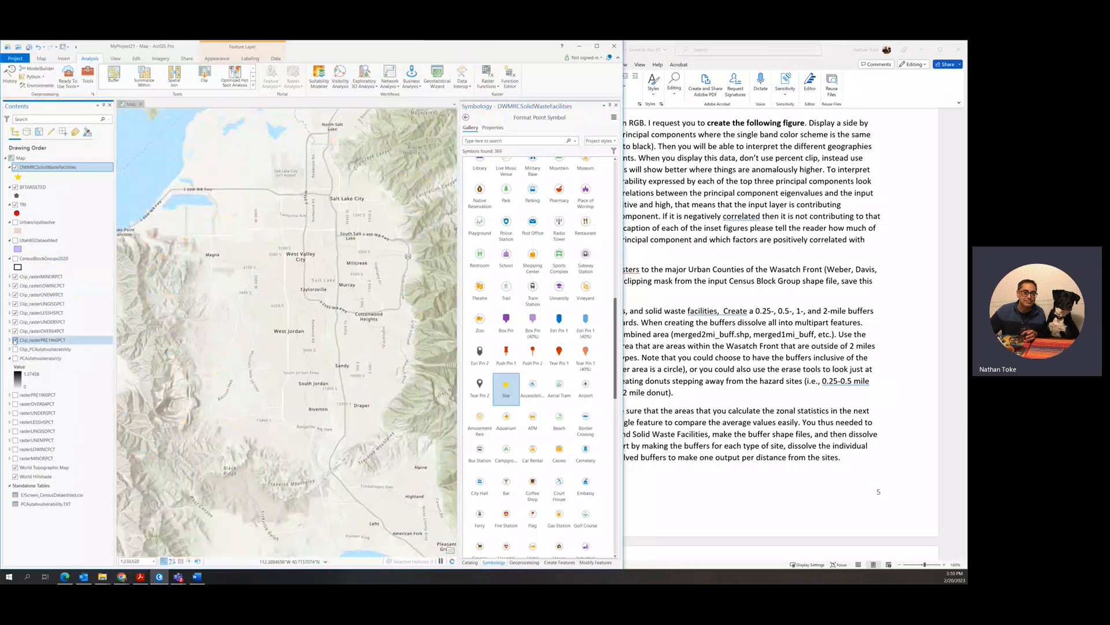
click(15, 332)
click(16, 322)
click(15, 312)
click(15, 304)
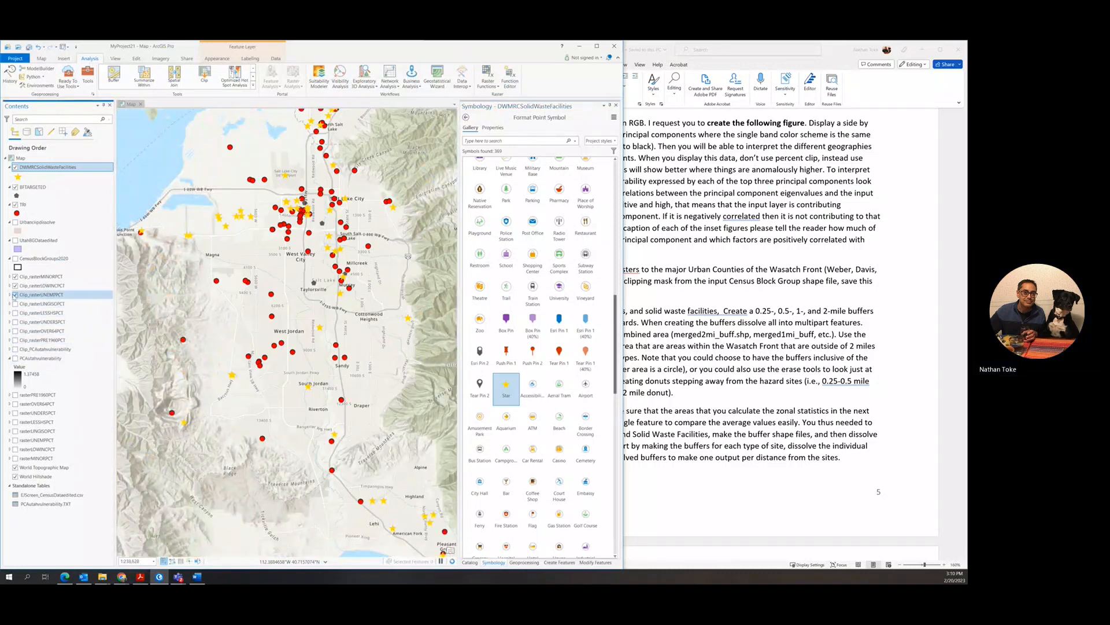
click(16, 294)
click(16, 285)
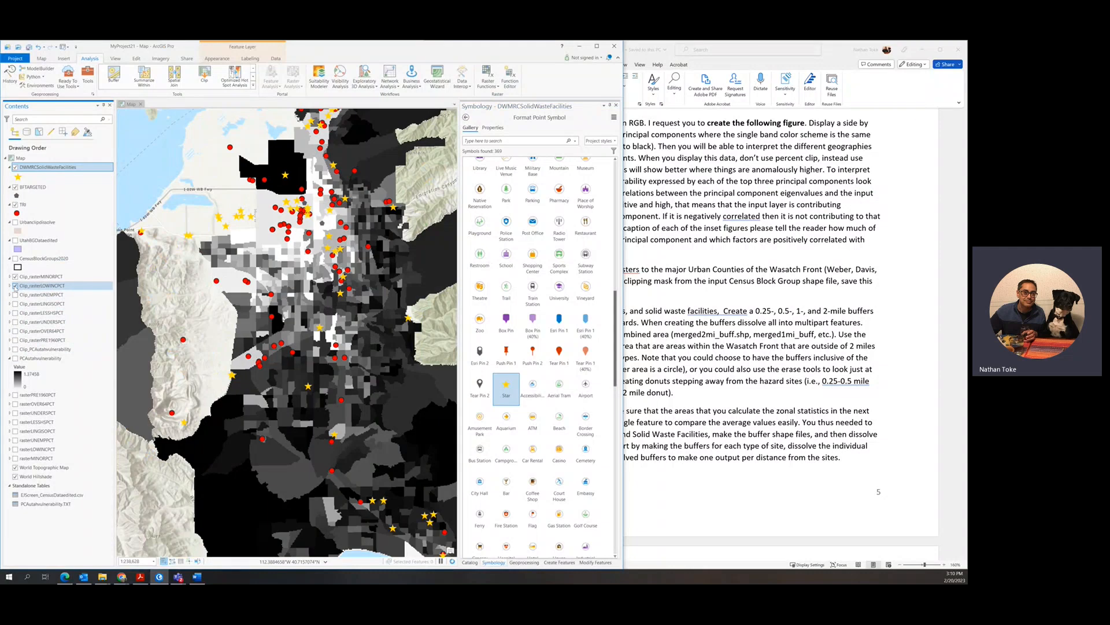
click(16, 277)
click(16, 277)
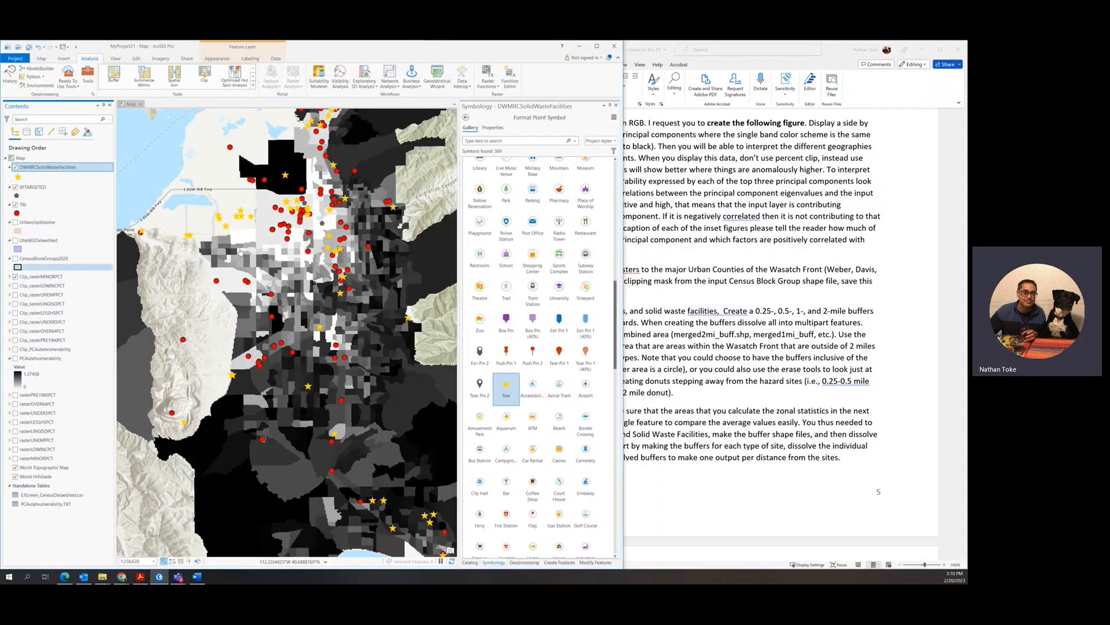
Invert the color scheme of Clip_rasterMINORPCT and set its stretch type to Standard Deviation.
click(9, 277)
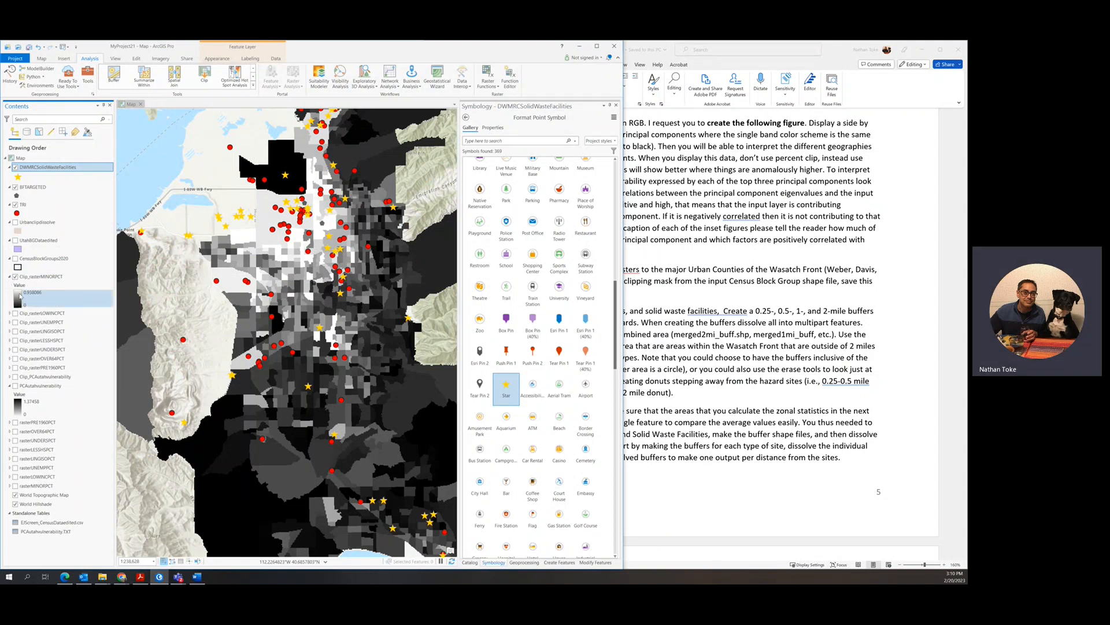
click(44, 279)
right_click(45, 278)
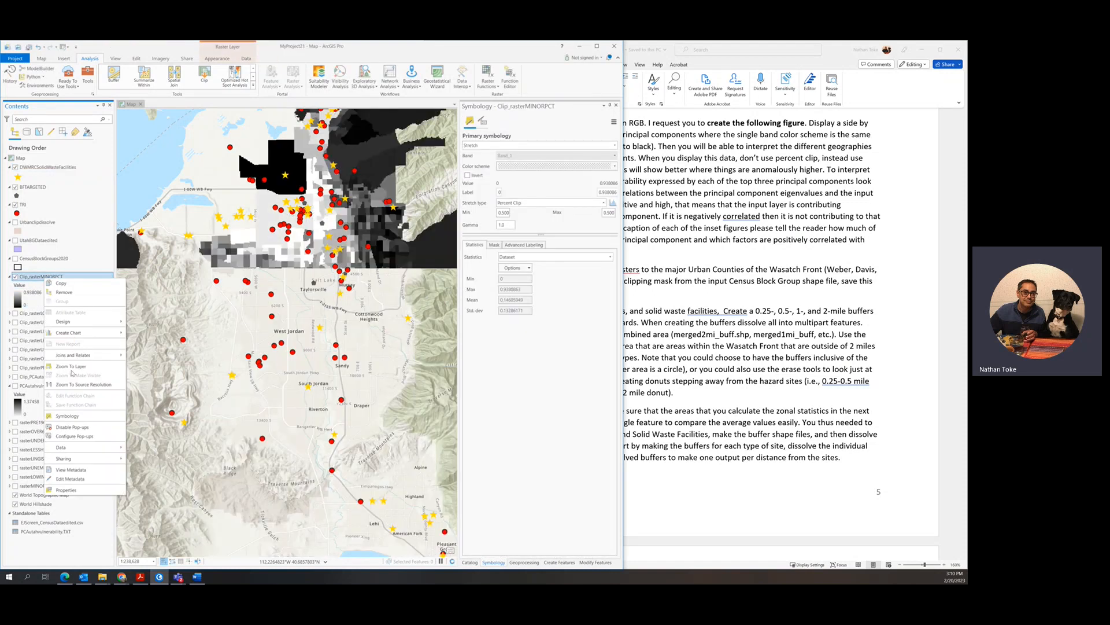
click(70, 414)
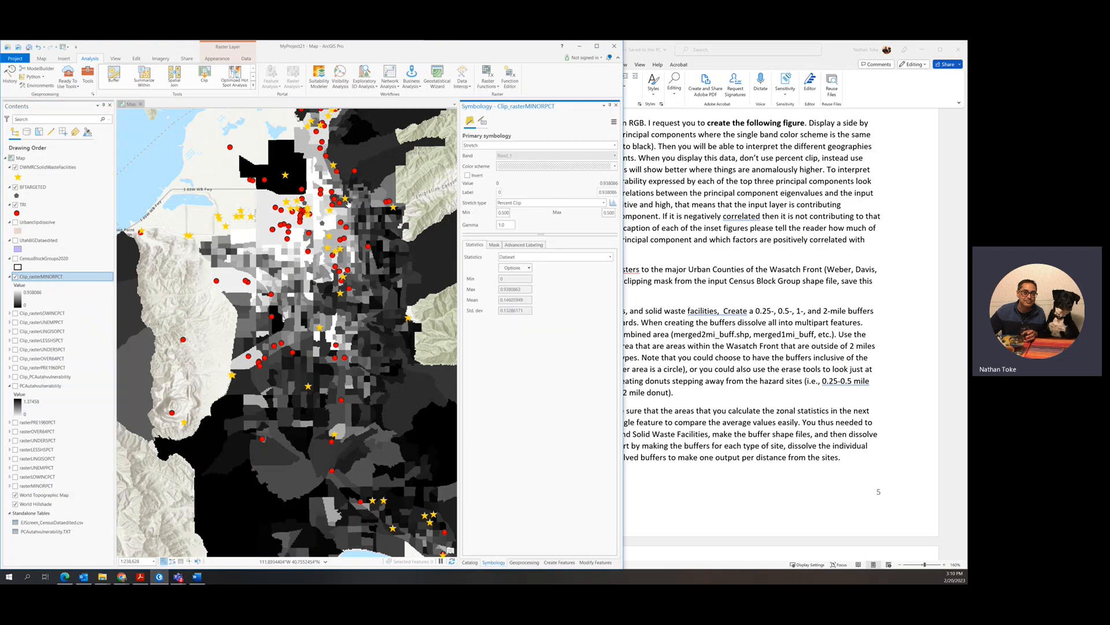
click(467, 174)
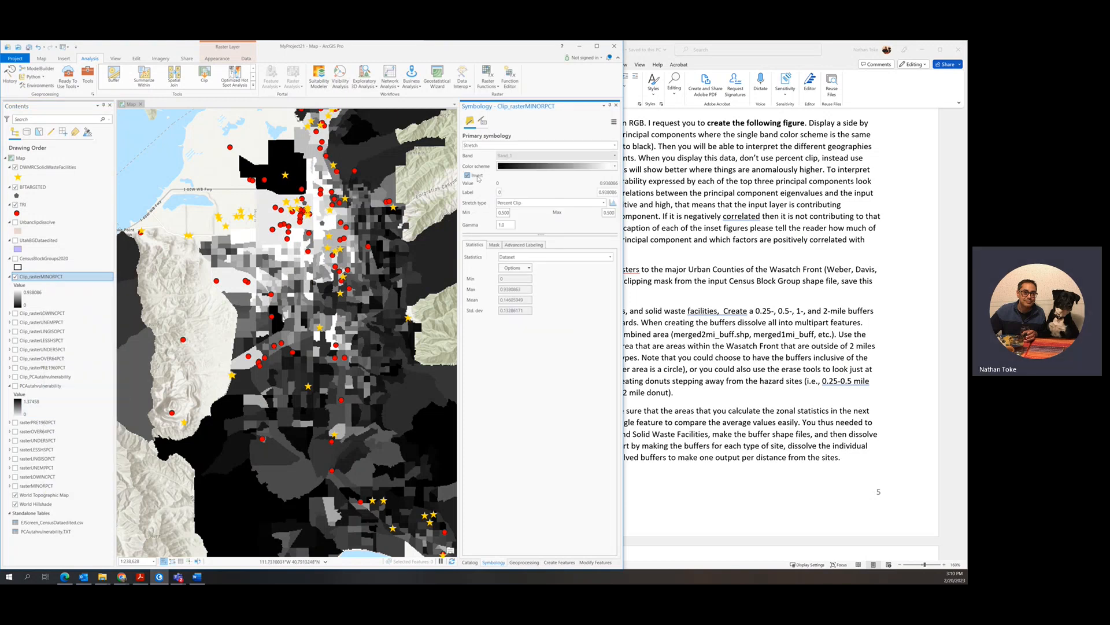
click(544, 204)
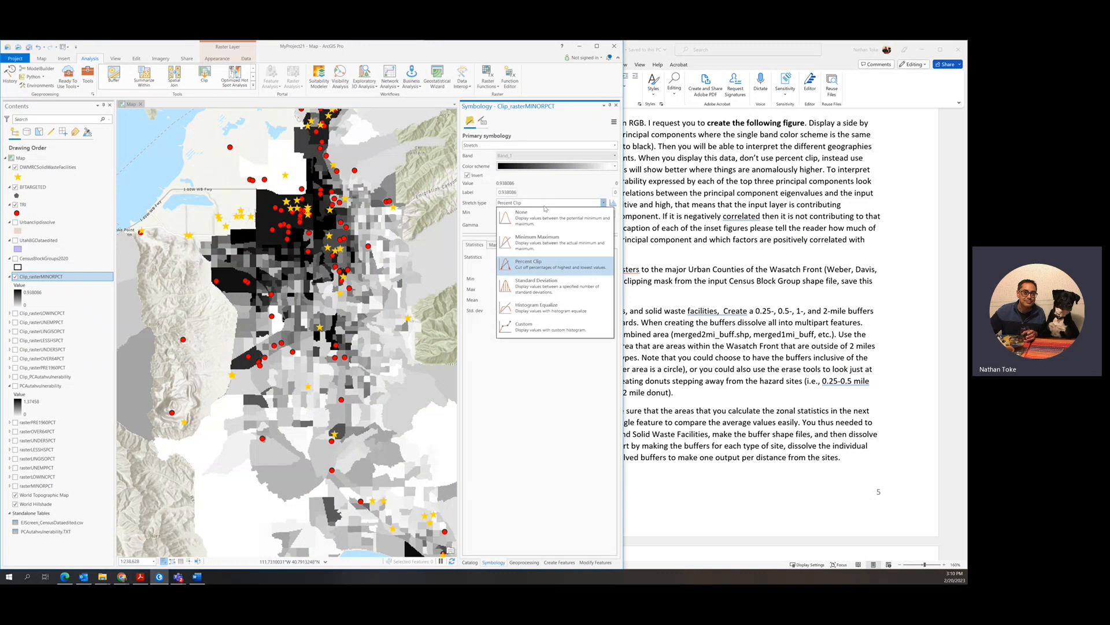
click(545, 288)
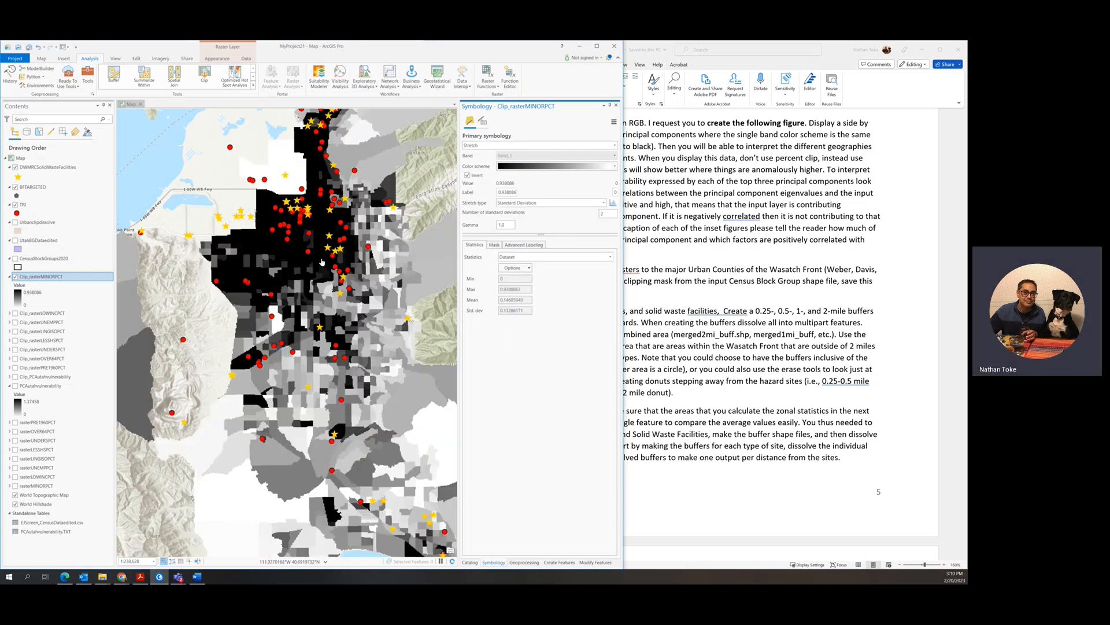
Change the BFTARGETED point symbol to Circle 4.
scroll(322, 262, down, 2)
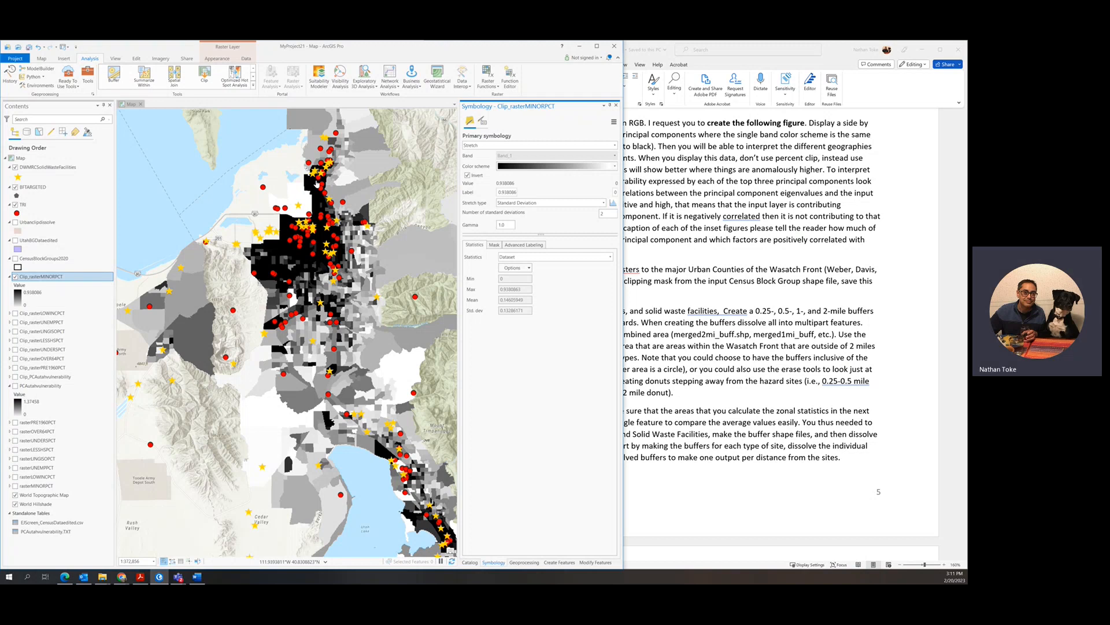
click(16, 196)
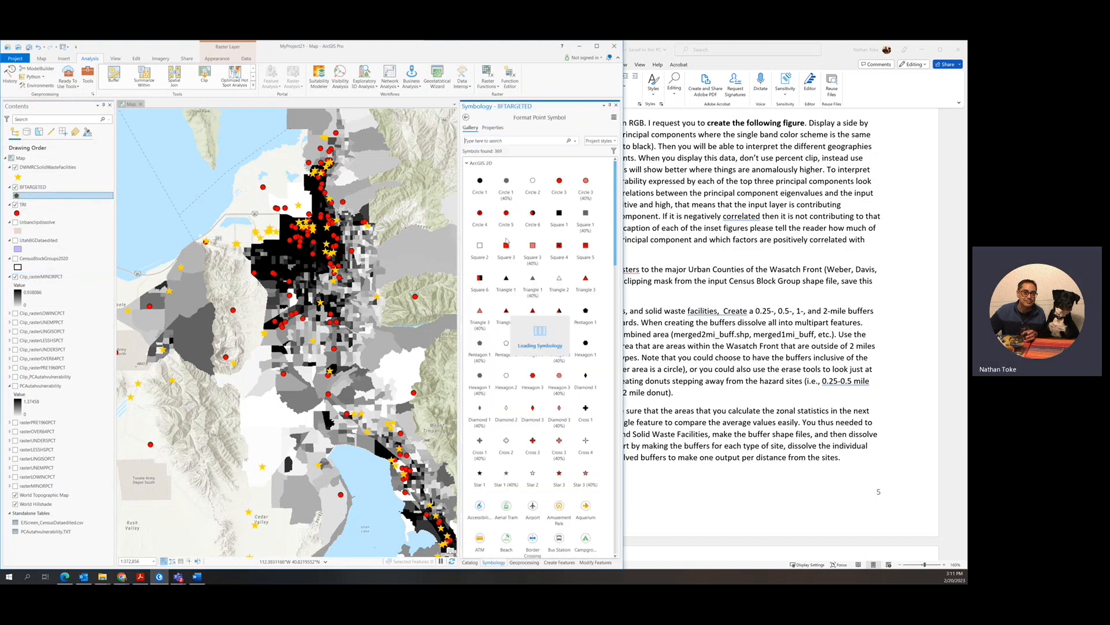
click(480, 215)
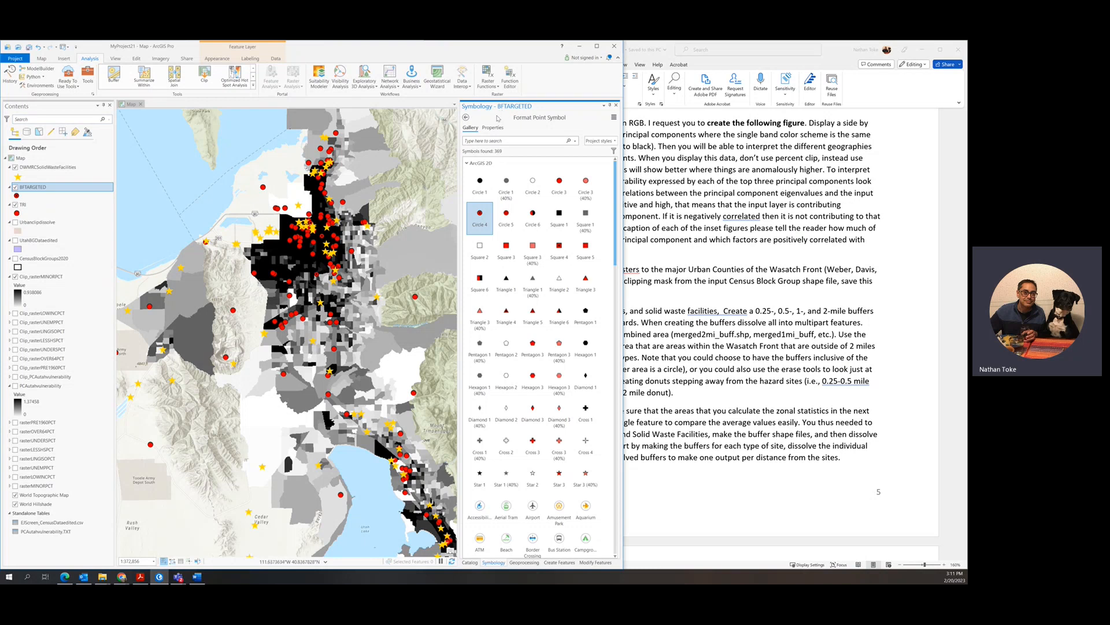
Open the Merge tool and add BFTARGETED, DWMRCSolidWasteFacilities and TRI as the input datasets.
click(88, 75)
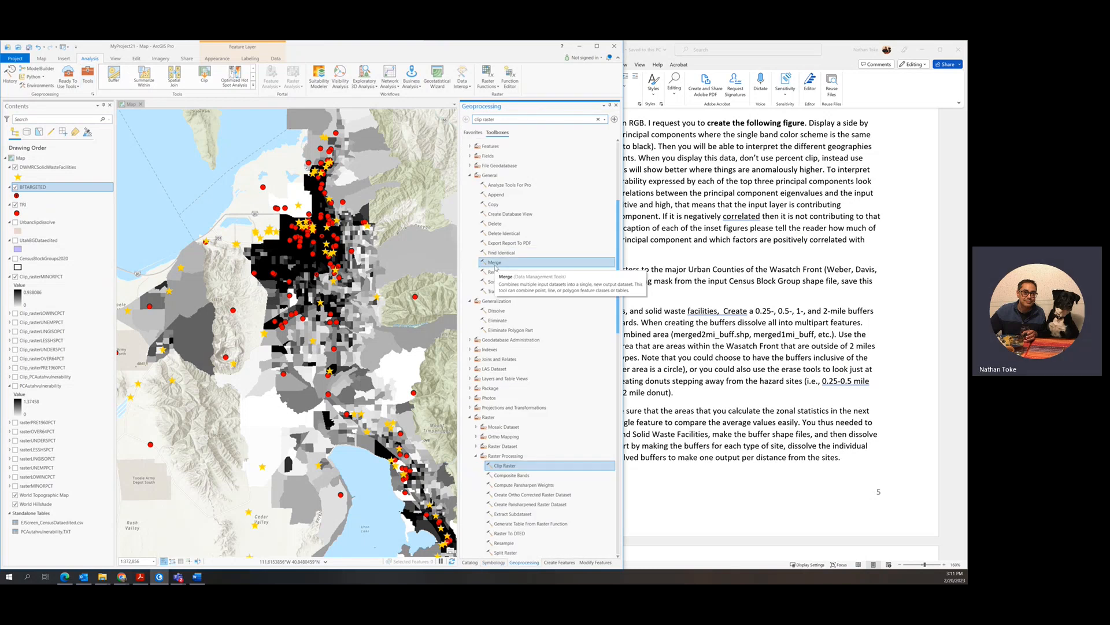
click(494, 265)
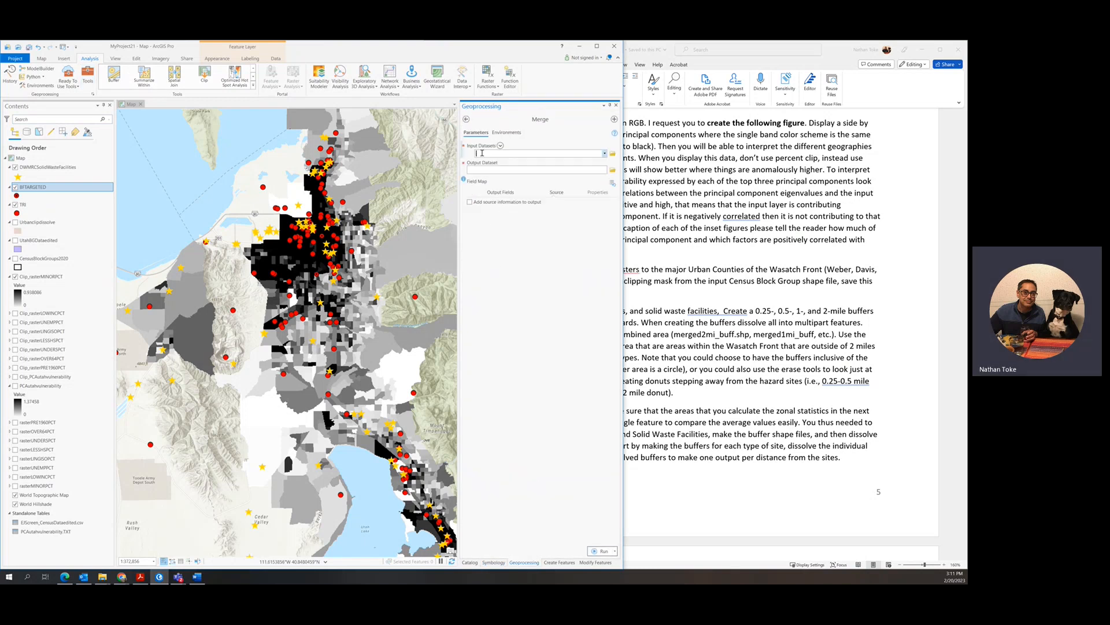
click(605, 154)
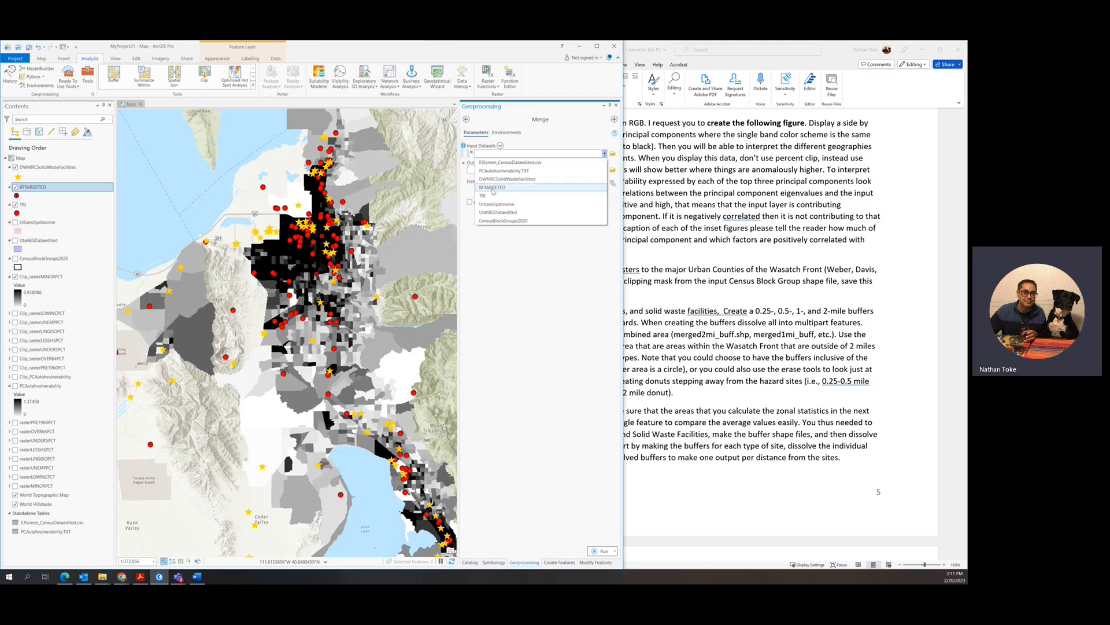
click(527, 187)
click(604, 162)
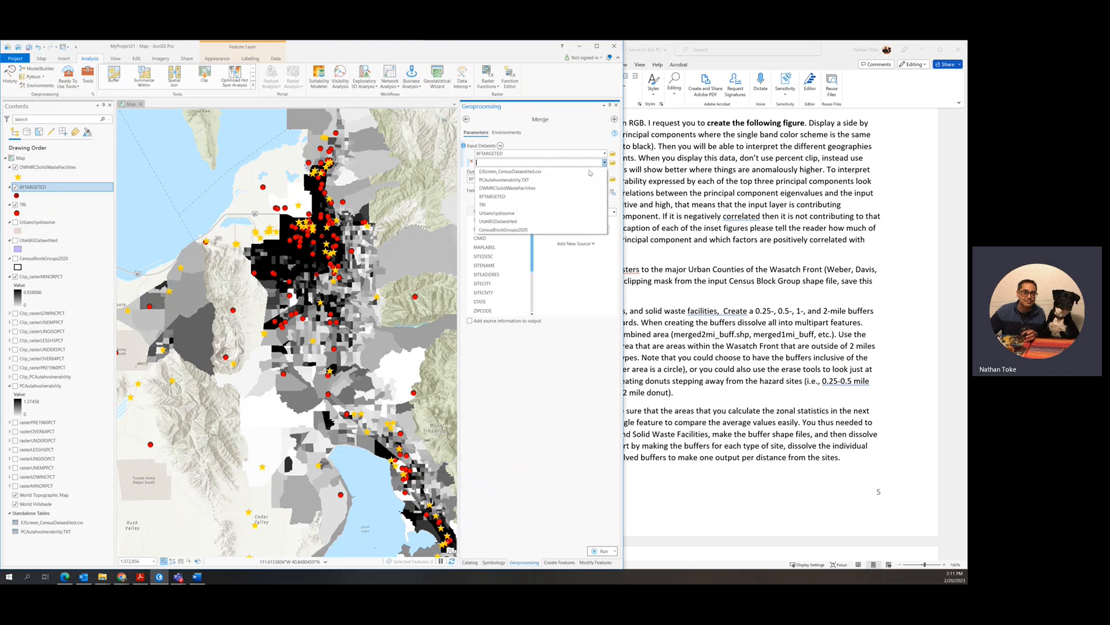
click(521, 188)
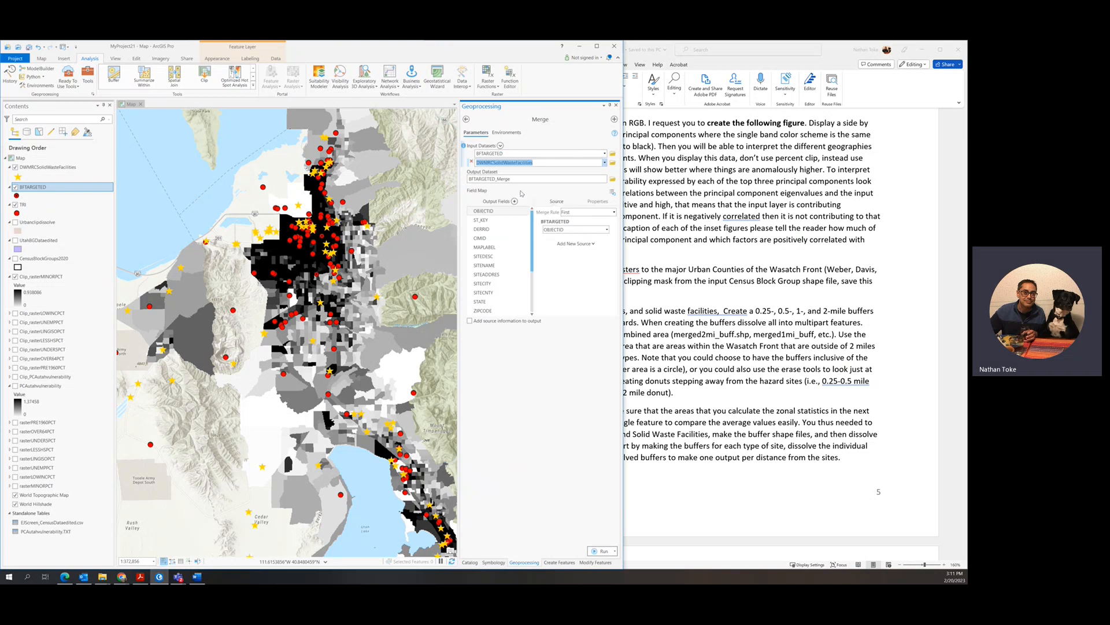
click(604, 172)
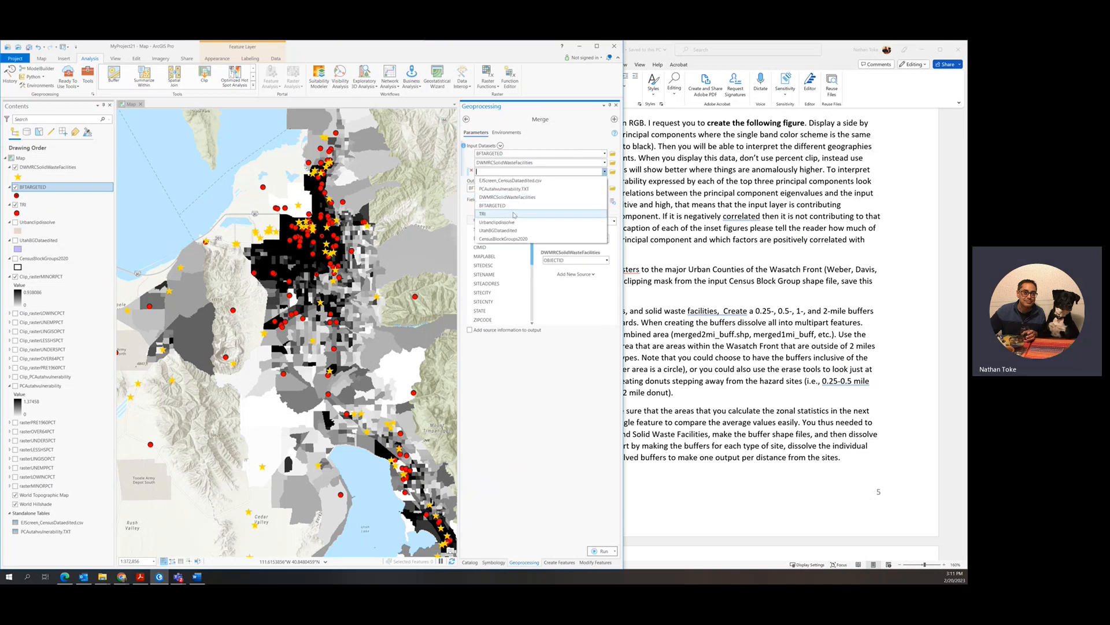
click(486, 214)
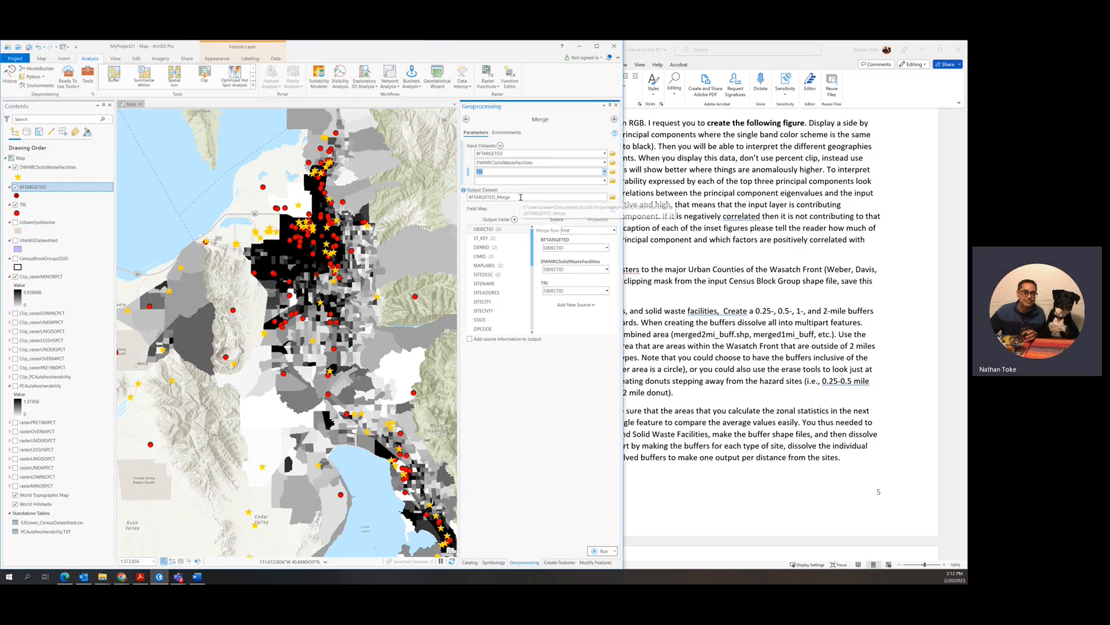
Name the merge output dataset mergedhazards and run the Merge tool.
click(545, 198)
drag(600, 198, 613, 197)
click(582, 197)
text(mergedhaza)
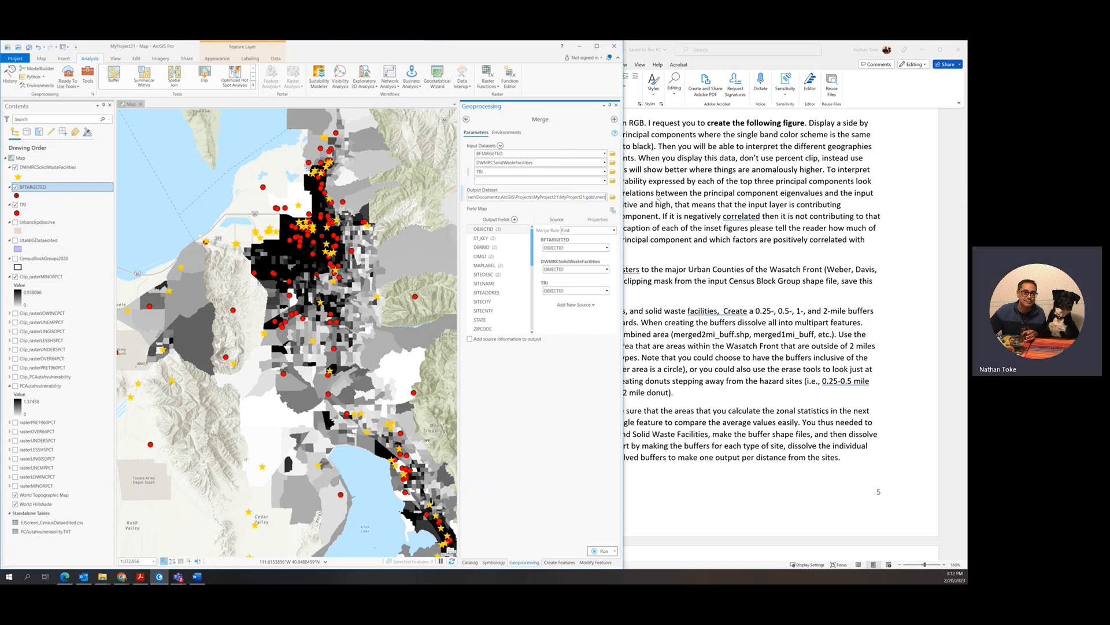
text(rds)
click(604, 551)
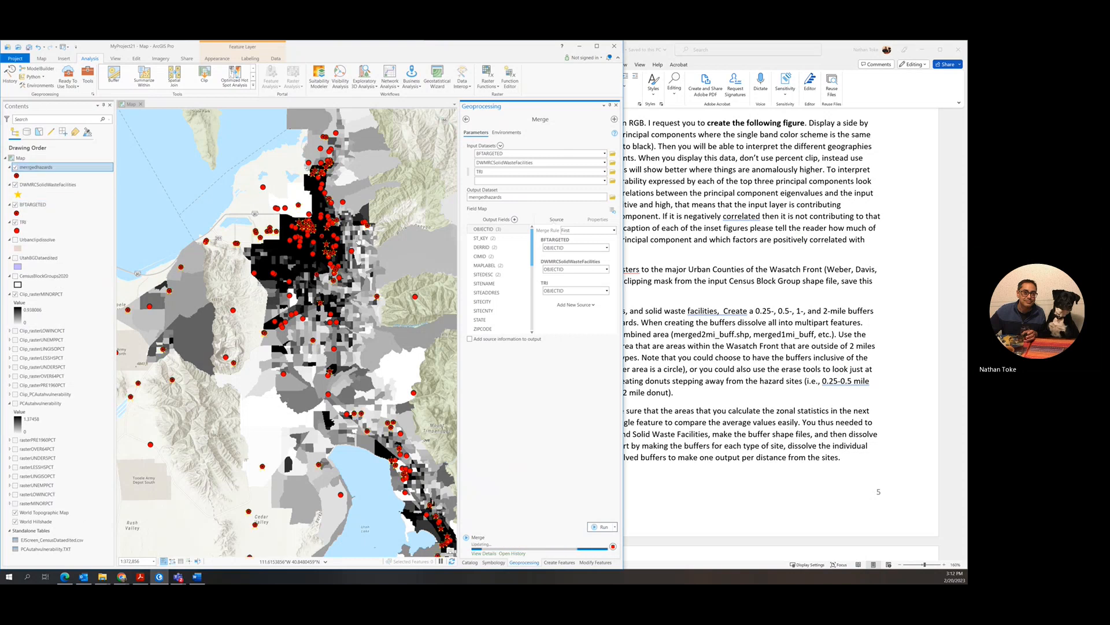
Hide DWMRCSolidWasteFacilities, BFTARGETED and TRI to inspect the merged hazard points alone, and show the three layers again.
click(16, 185)
click(16, 205)
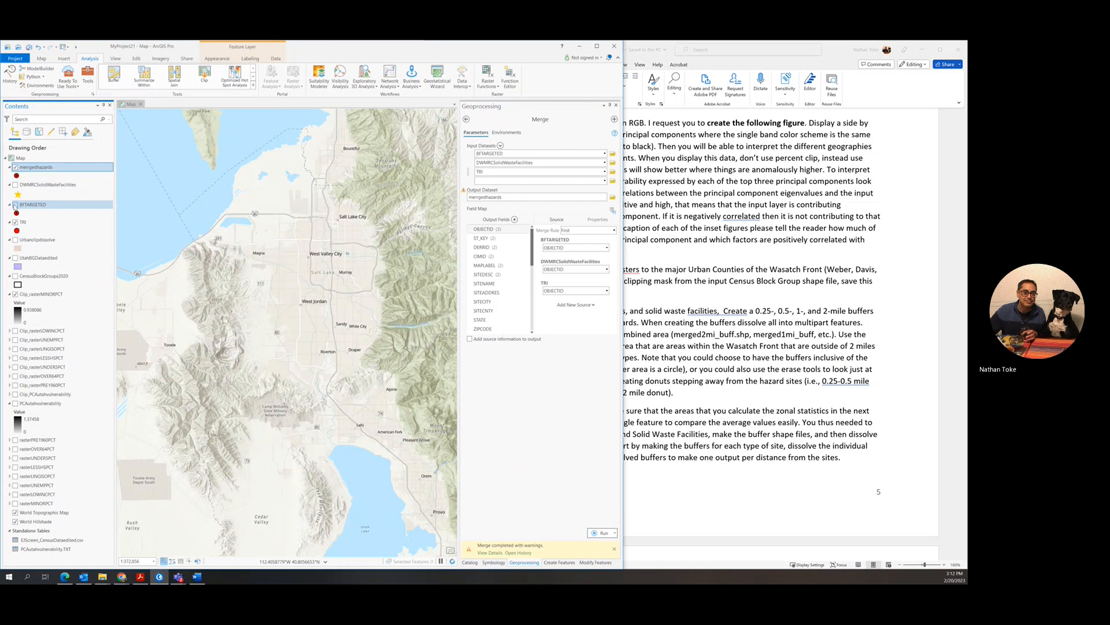
click(16, 222)
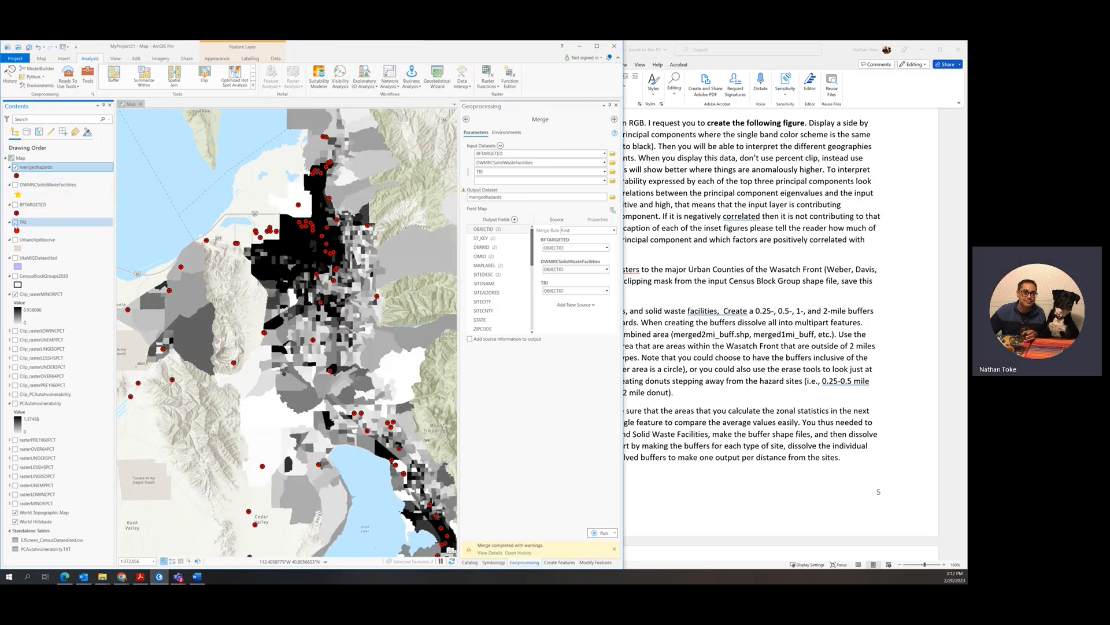
click(15, 222)
click(15, 205)
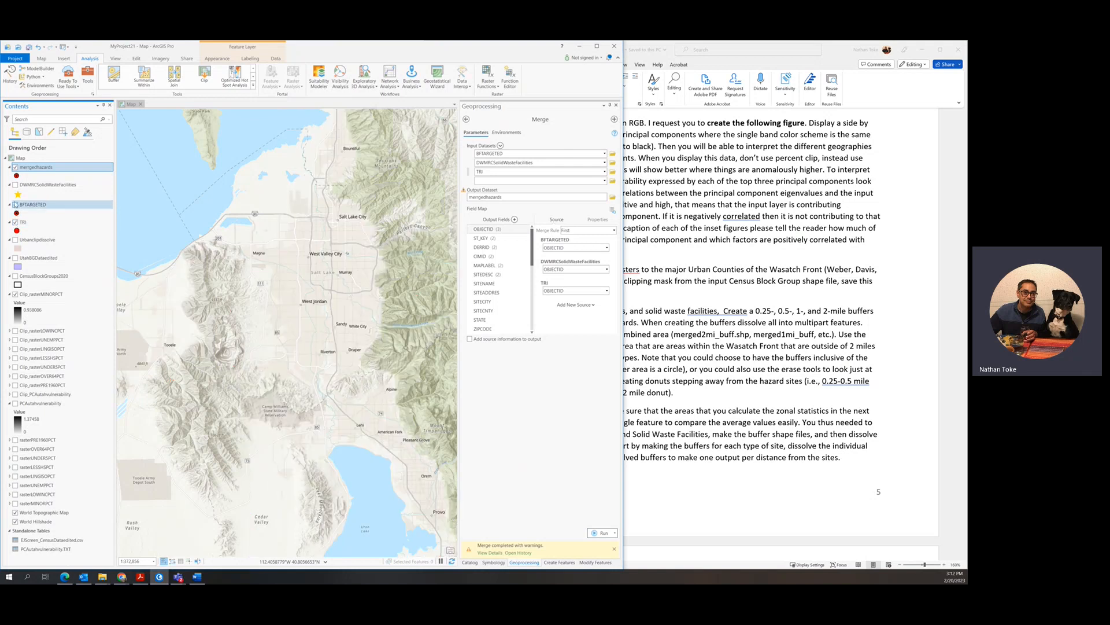
click(15, 186)
Remove the mergedhazards layer from the map, check the available merge rules, and close the Merge tool.
right_click(31, 167)
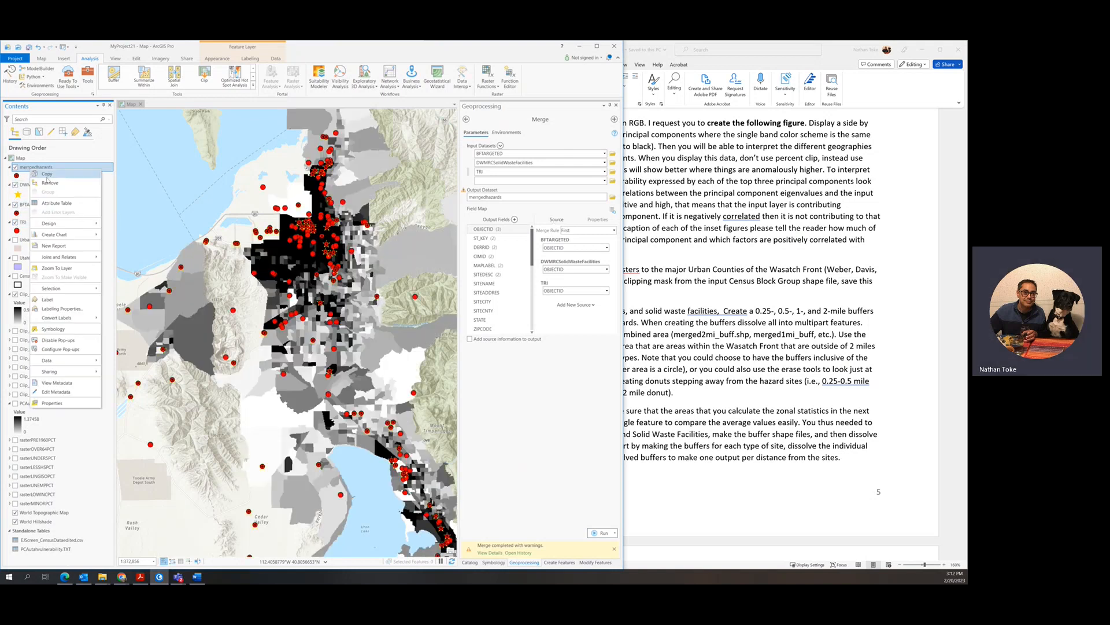
click(48, 183)
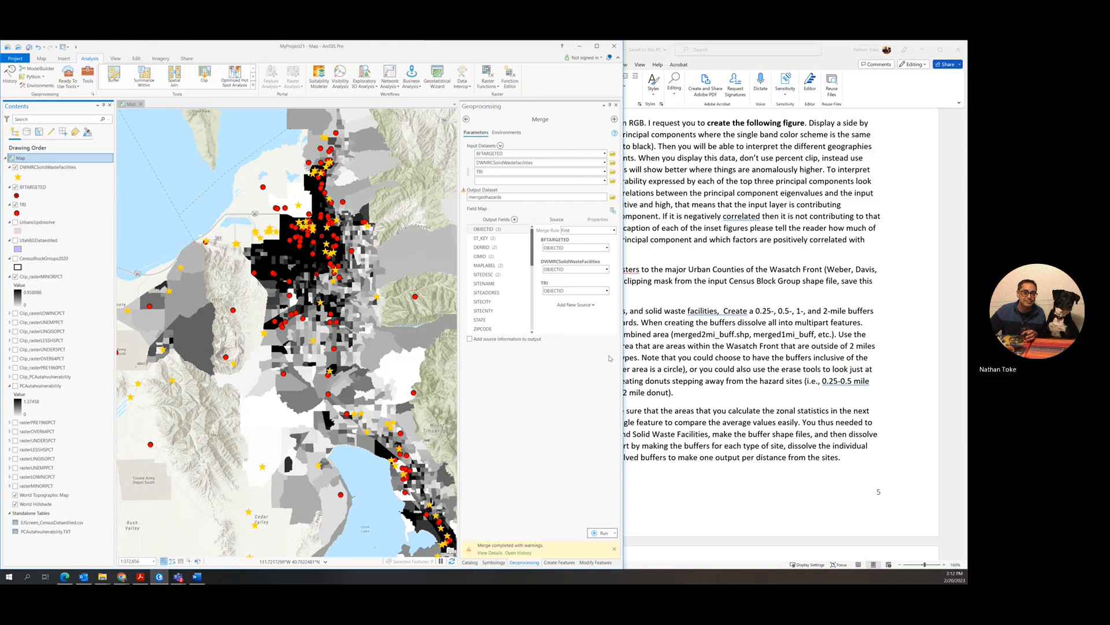
click(614, 231)
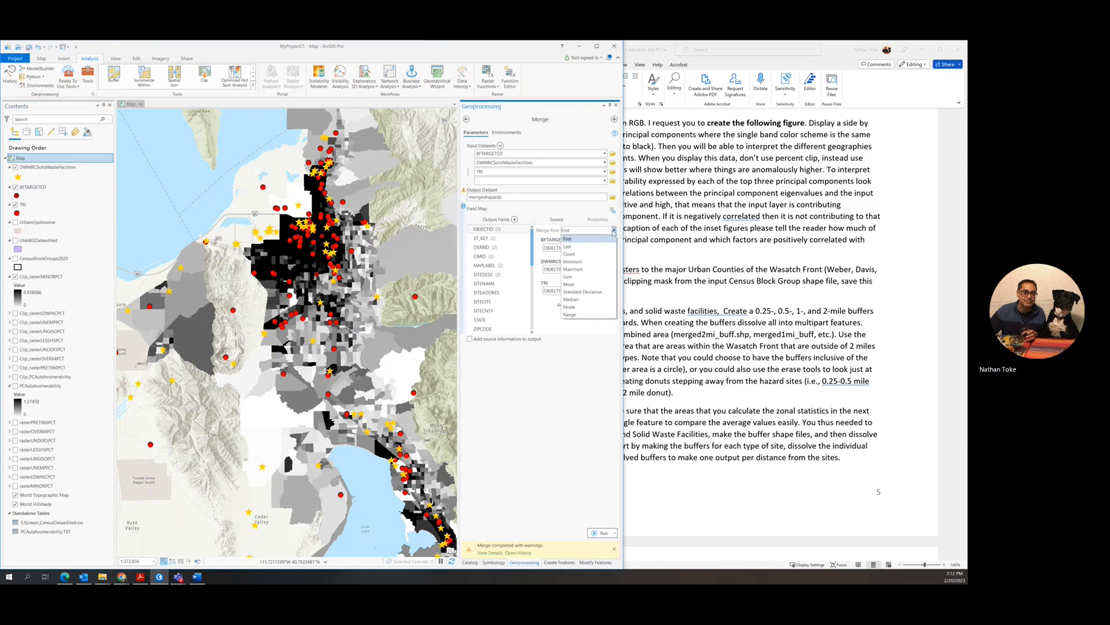
click(613, 232)
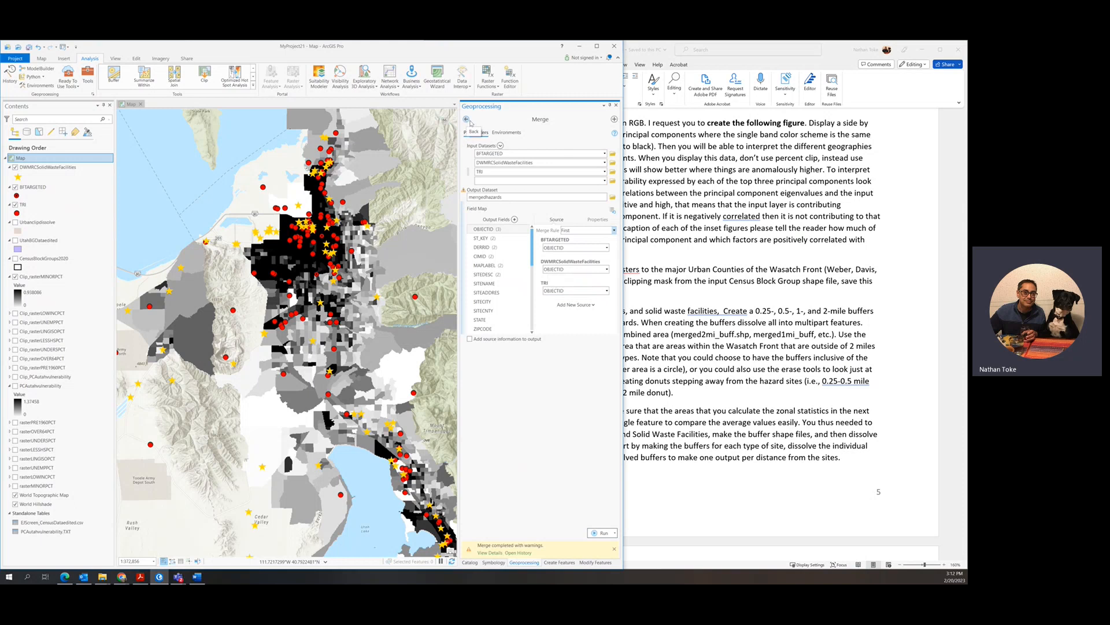
click(617, 105)
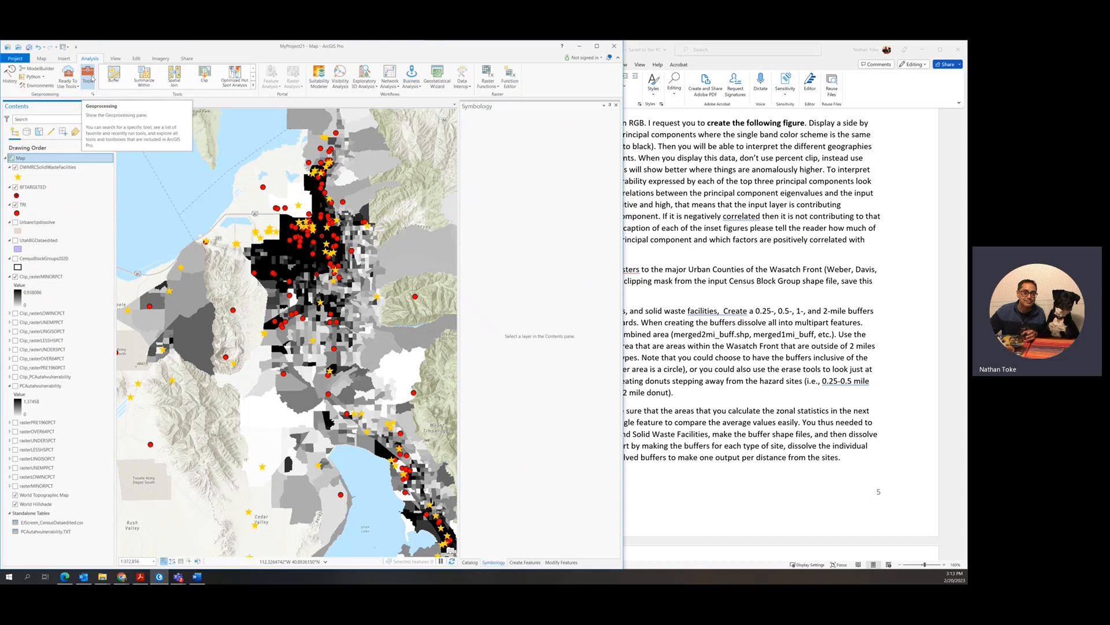
Find the Buffer tool and open it in batch mode as a temporary tool with Input Features as the batch parameter.
click(89, 76)
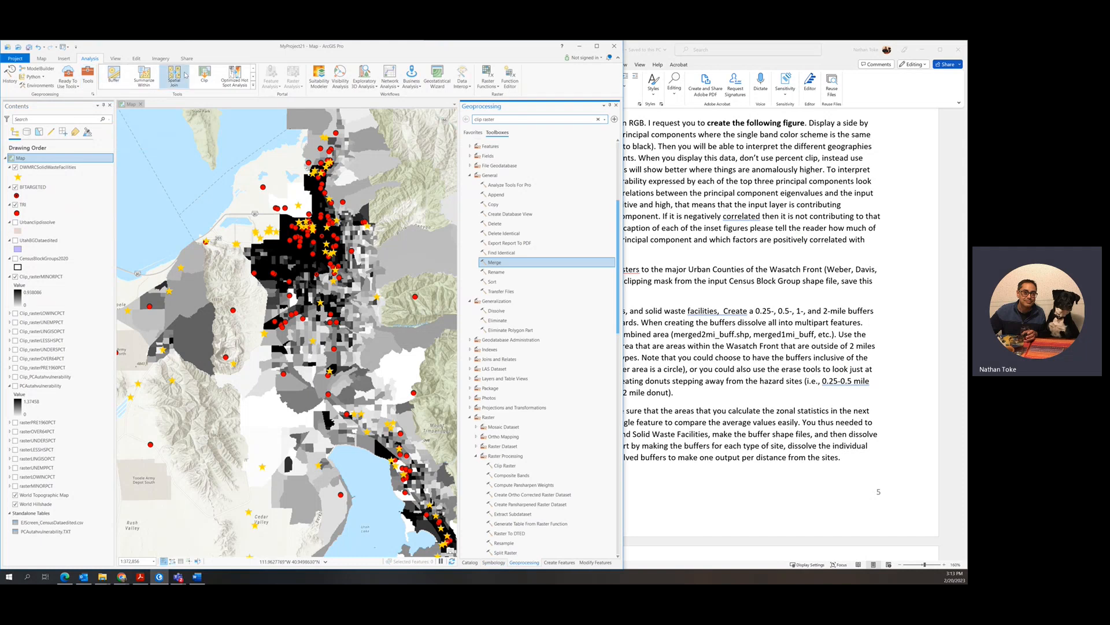
click(494, 120)
text(buff)
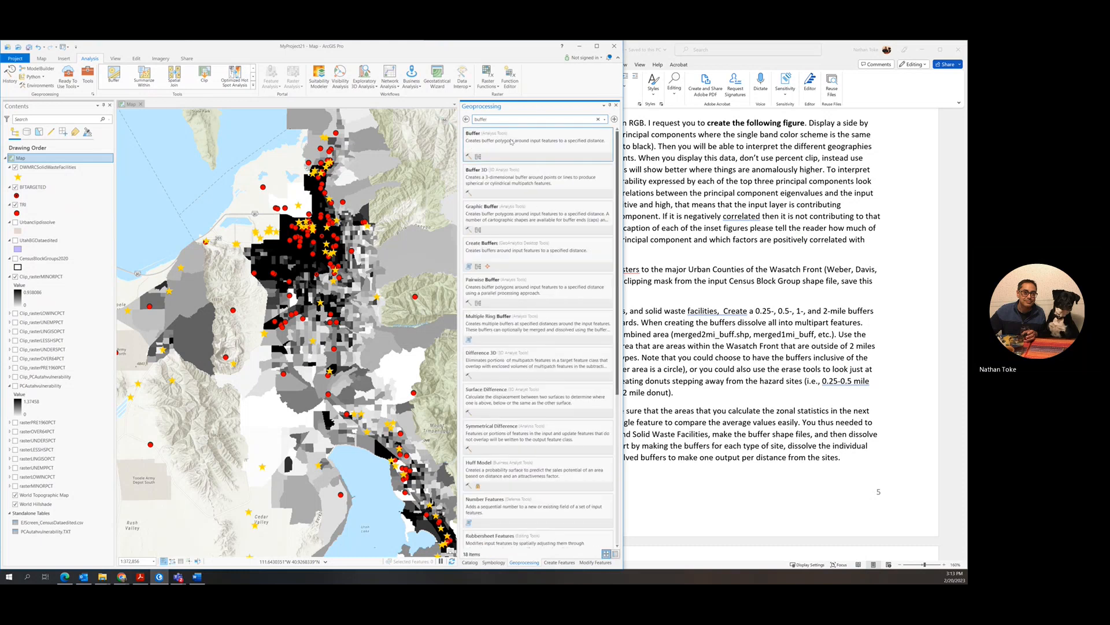
click(510, 143)
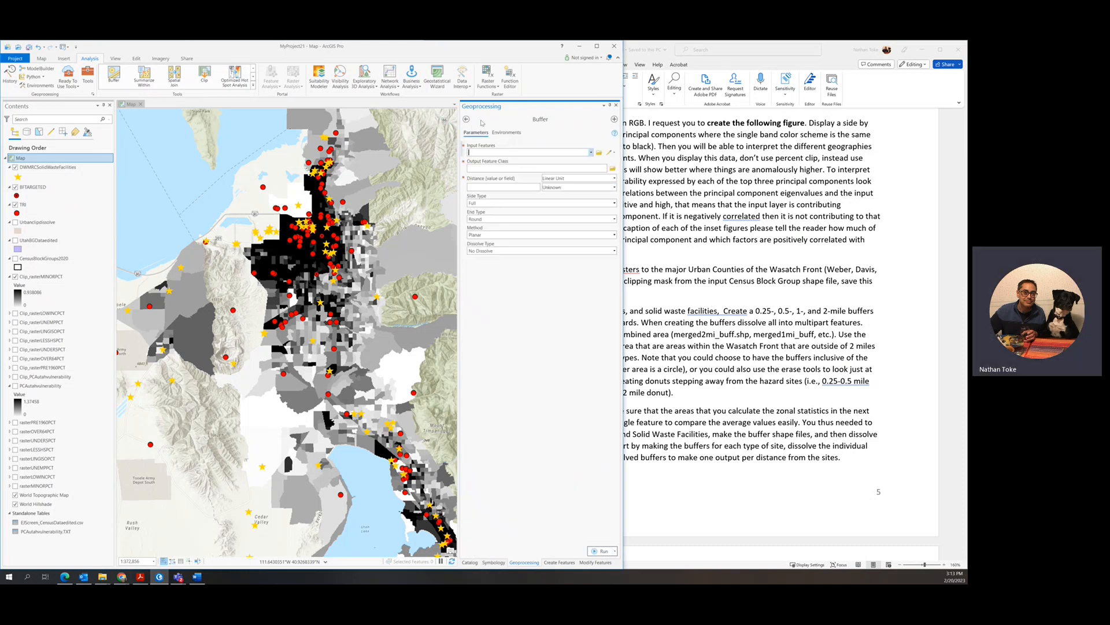
click(467, 119)
right_click(530, 143)
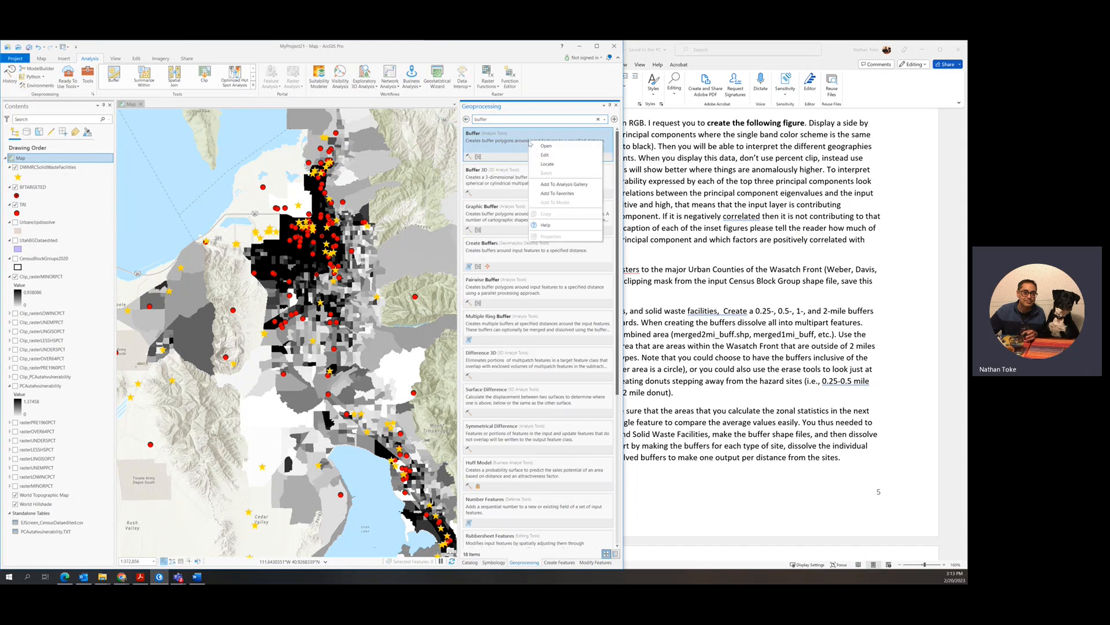
click(551, 178)
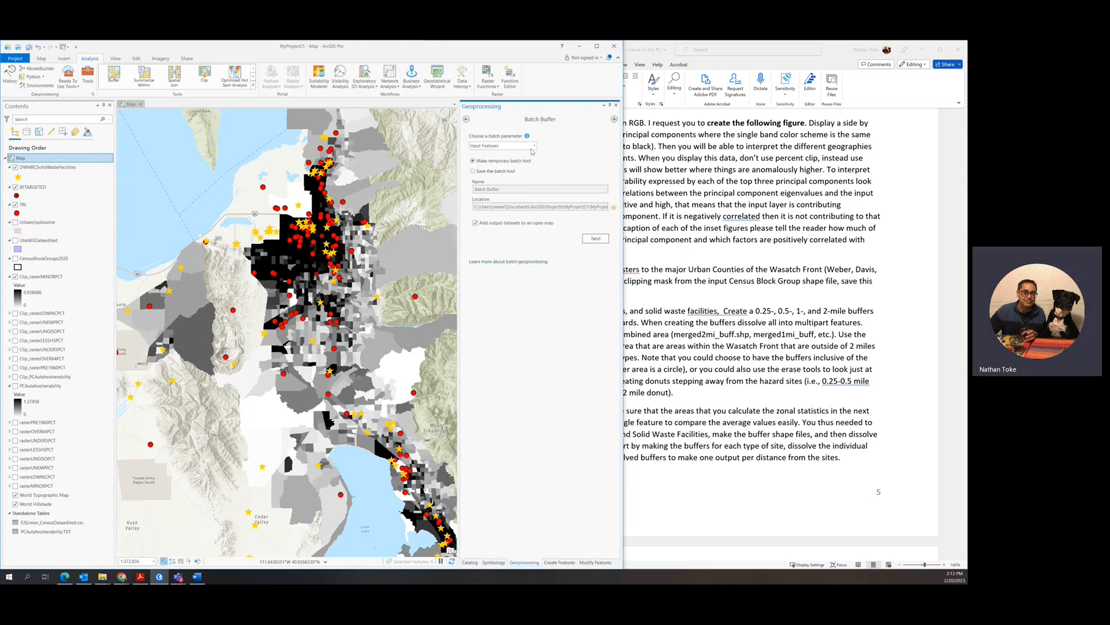
click(593, 238)
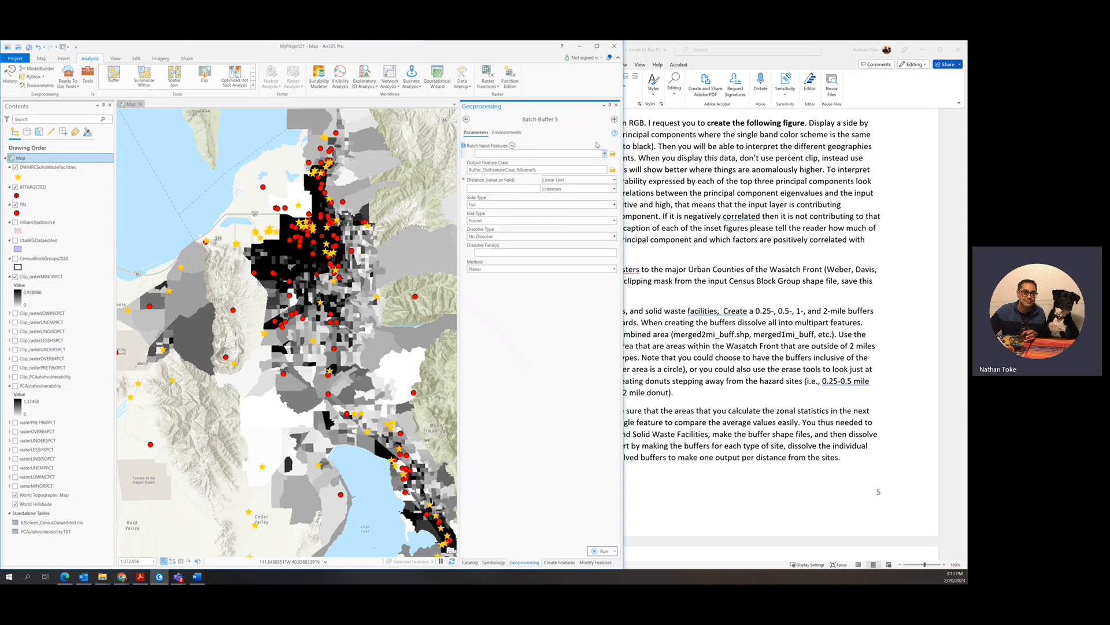
Add DWMRCSolidWasteFacilities, BFTARGETED and TRI as the batch input features.
click(605, 153)
click(587, 165)
click(587, 163)
click(575, 168)
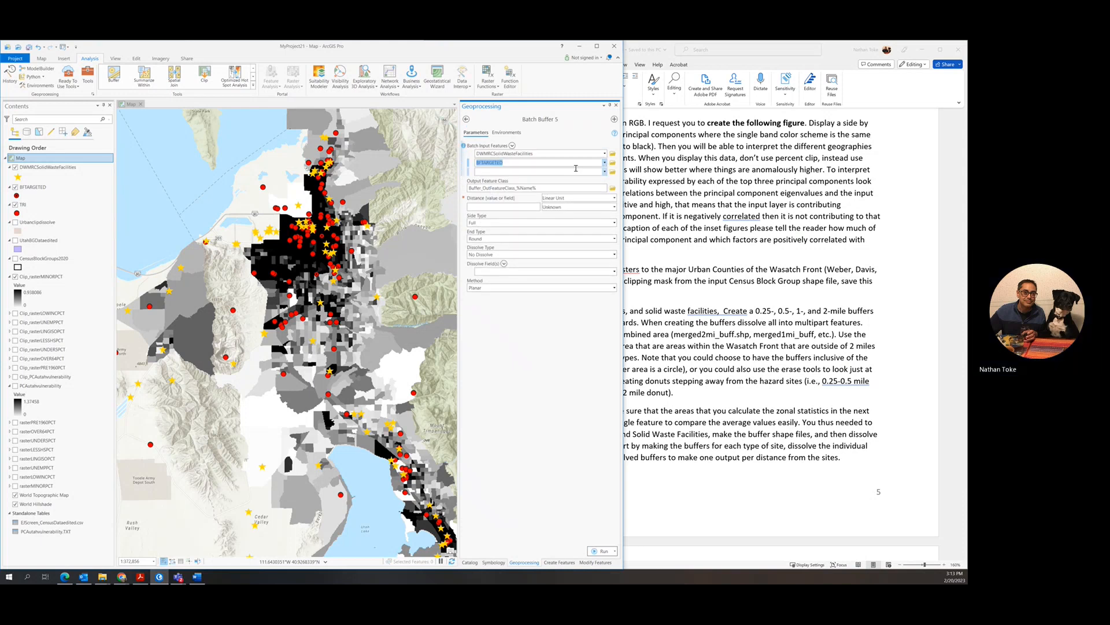
click(604, 171)
click(565, 198)
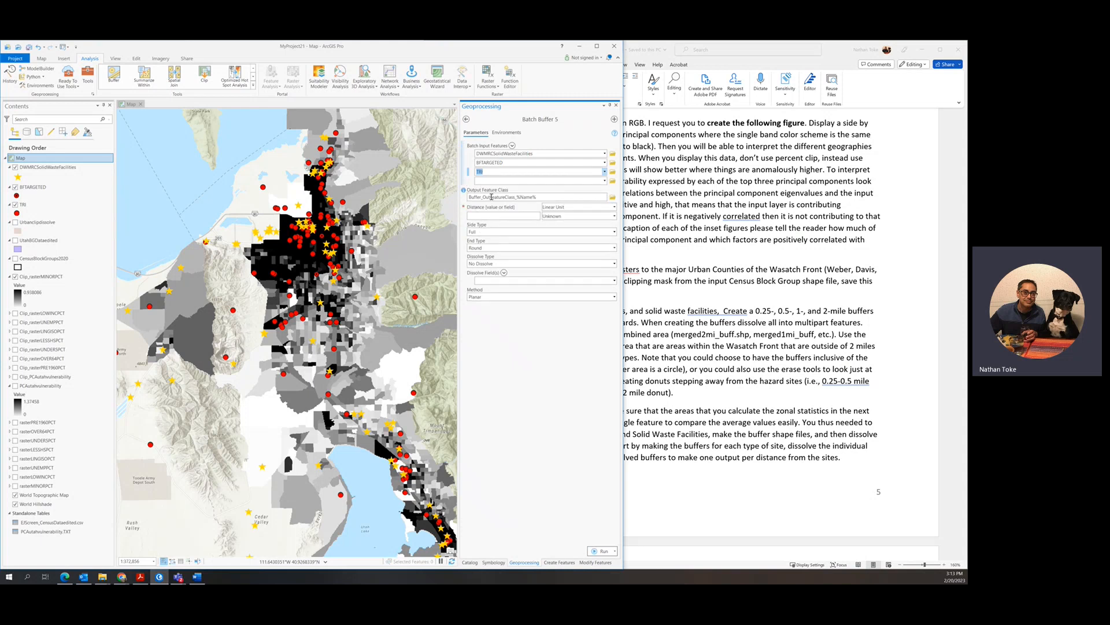
Change the batch buffer's output feature class name to Buffer_025%Name%.
drag(481, 198, 487, 198)
click(561, 198)
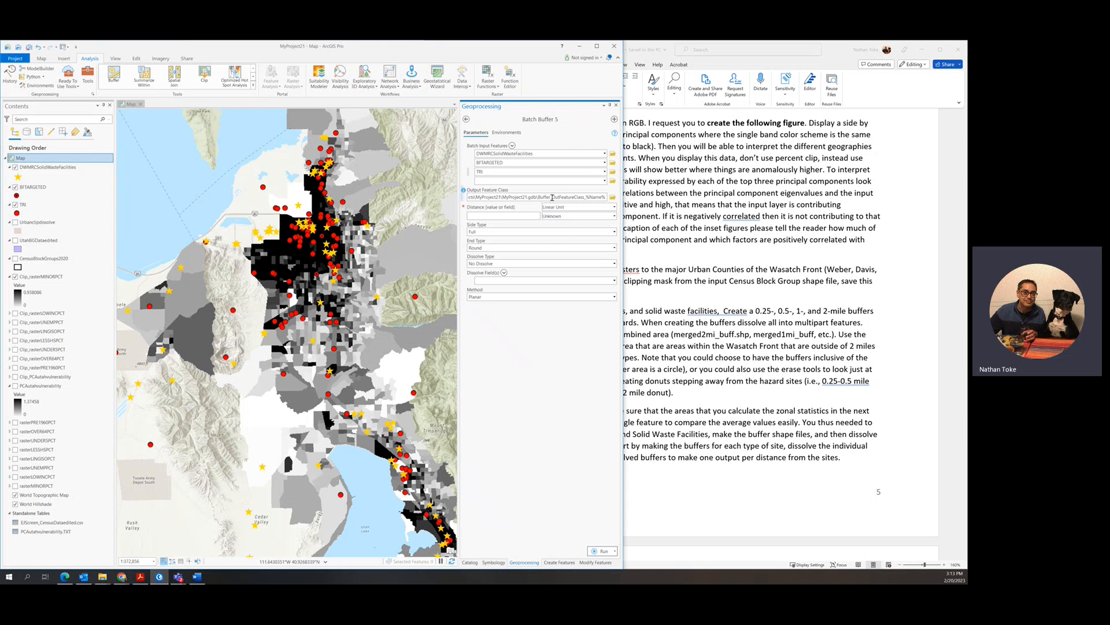
drag(552, 198, 585, 198)
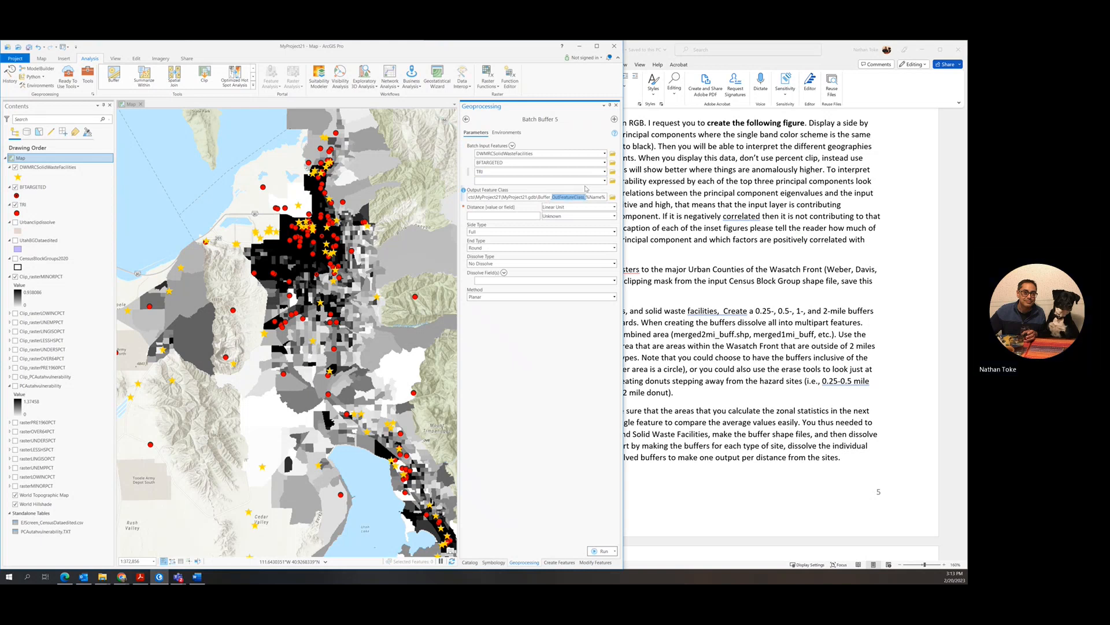
text(025)
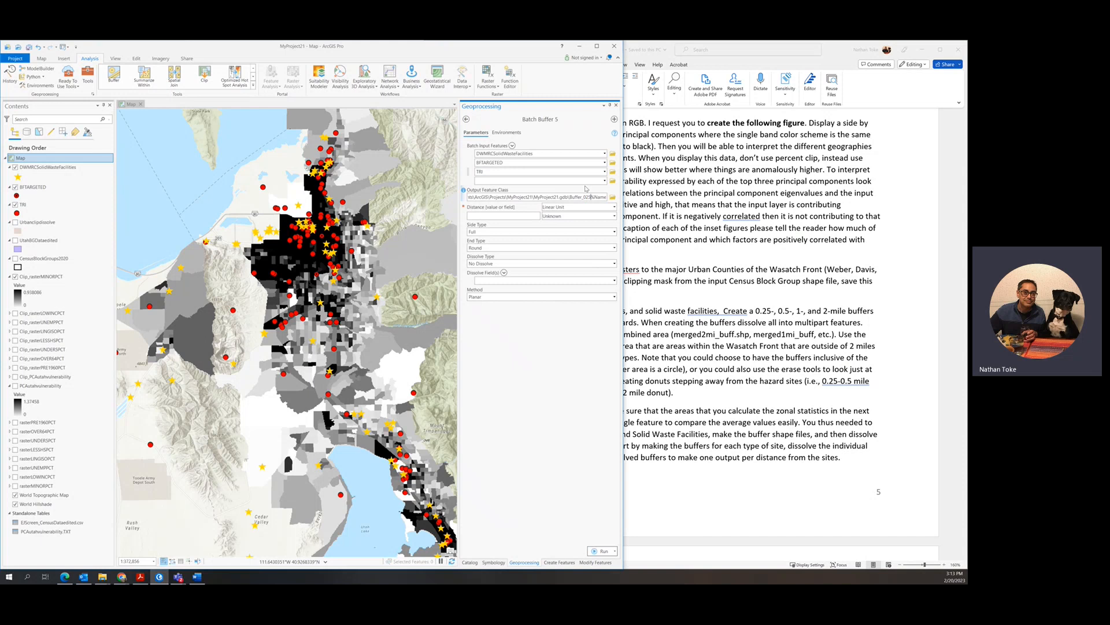
text(%)
Set the buffer distance to 0.25 Miles.
click(515, 216)
text(0.25)
click(560, 216)
click(558, 277)
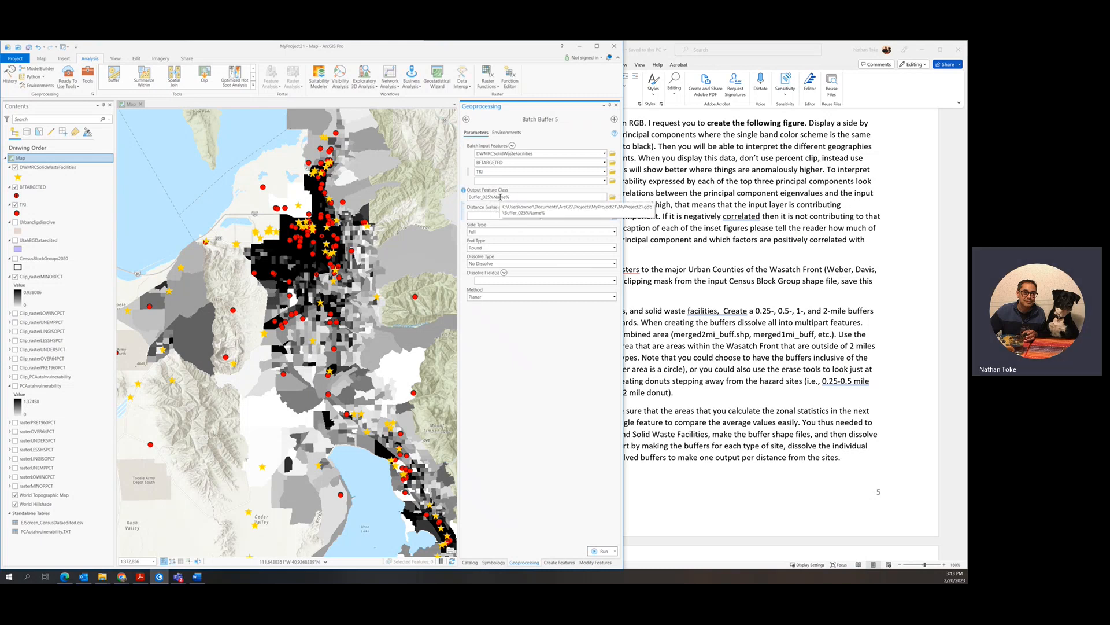
Dissolve all output features into a single feature, leave the dissolve fields empty, and run the batch buffer.
click(503, 264)
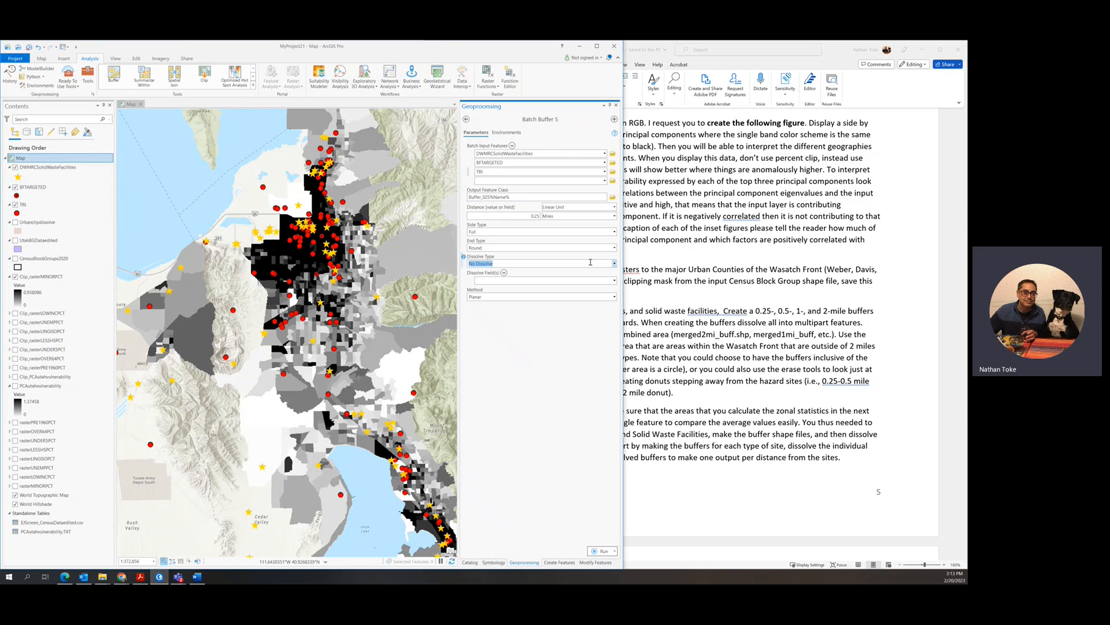
click(615, 265)
click(524, 281)
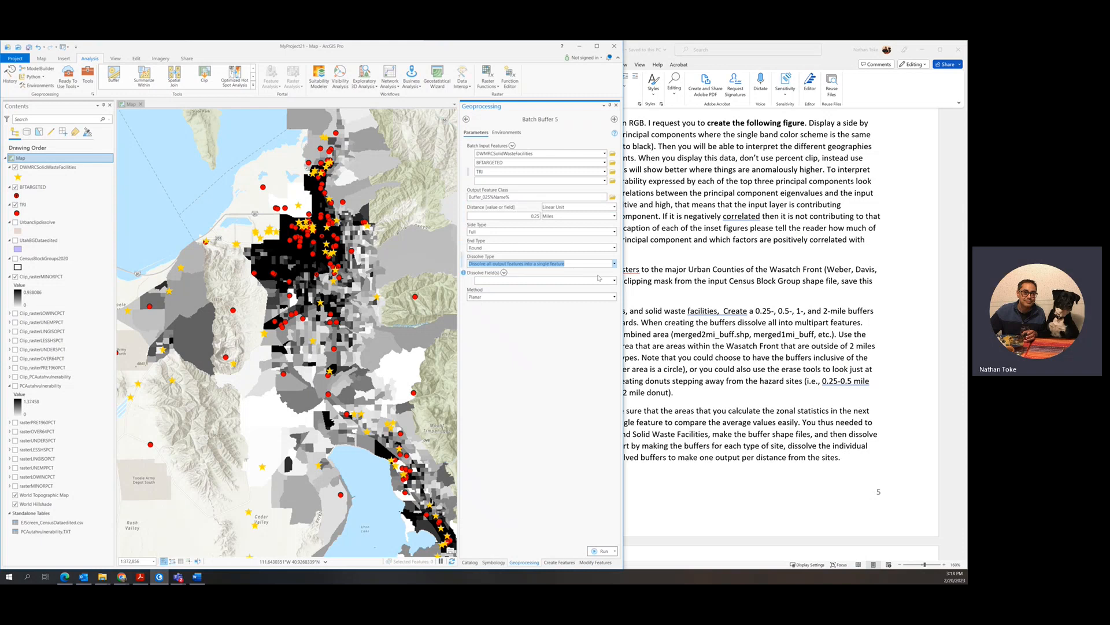
click(614, 281)
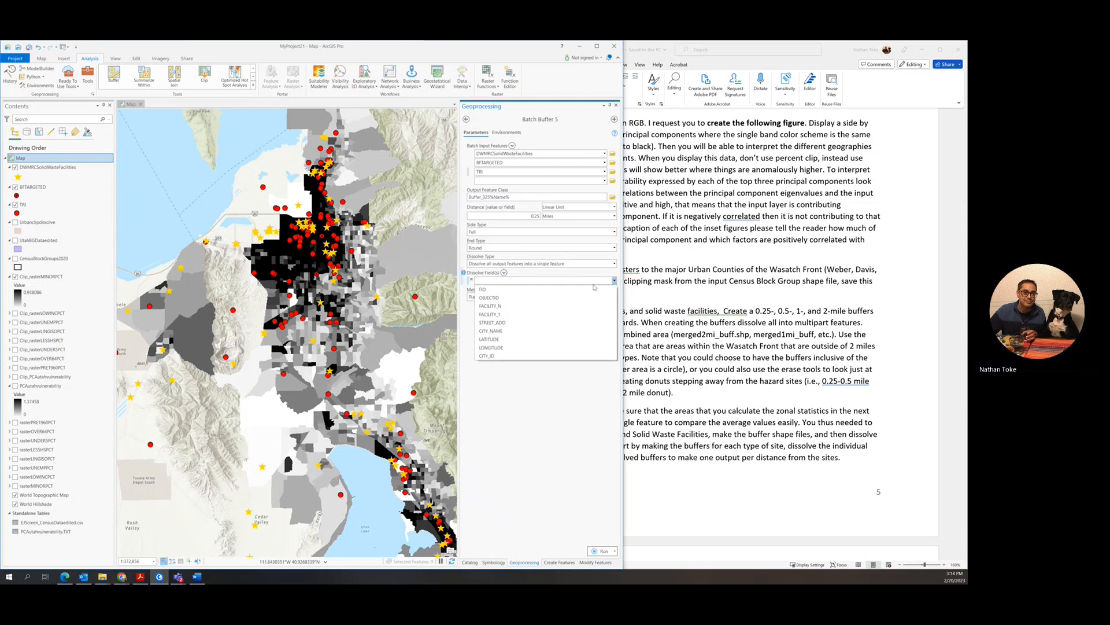
click(614, 280)
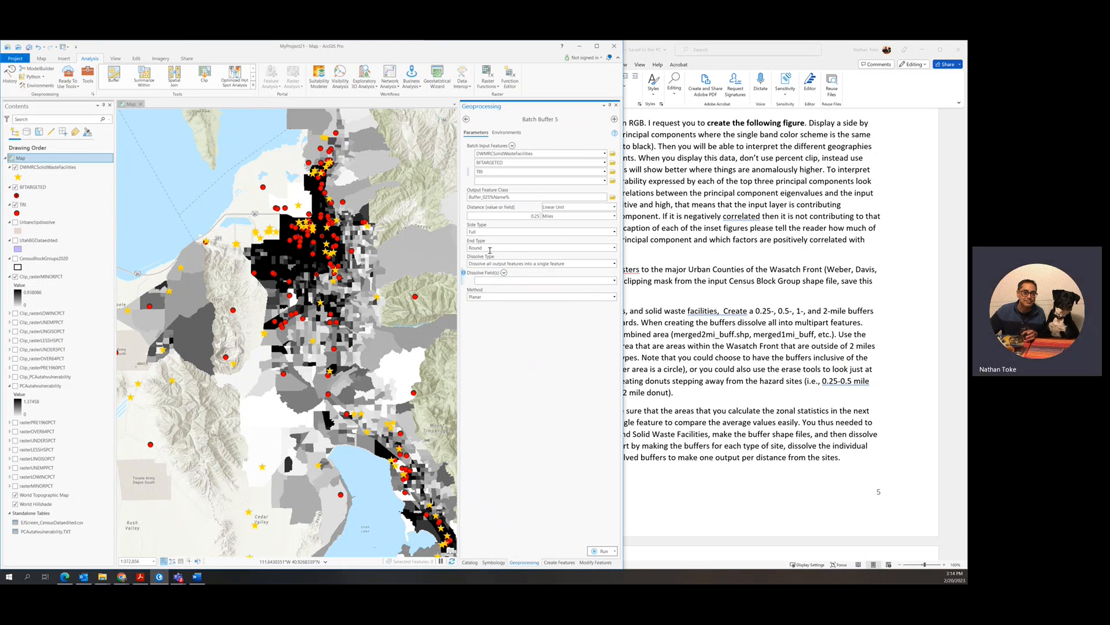
click(600, 551)
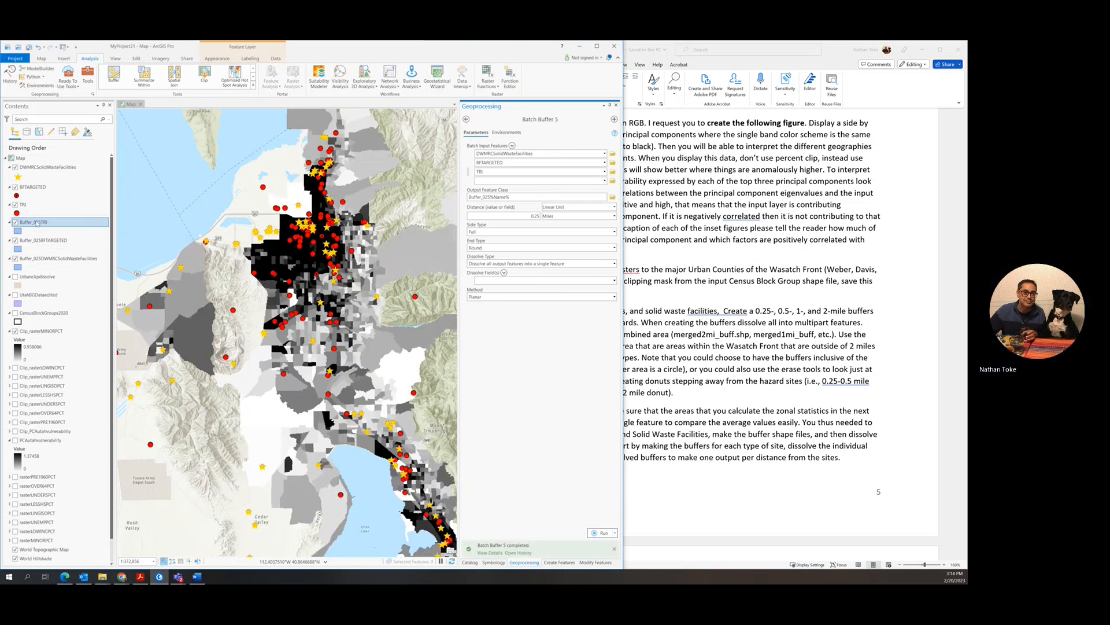
Move the TRI, BFTARGETED and DWMRCSolidWasteFacilities 0.25-mile buffer layers above the point layers in the drawing order.
drag(49, 167, 49, 162)
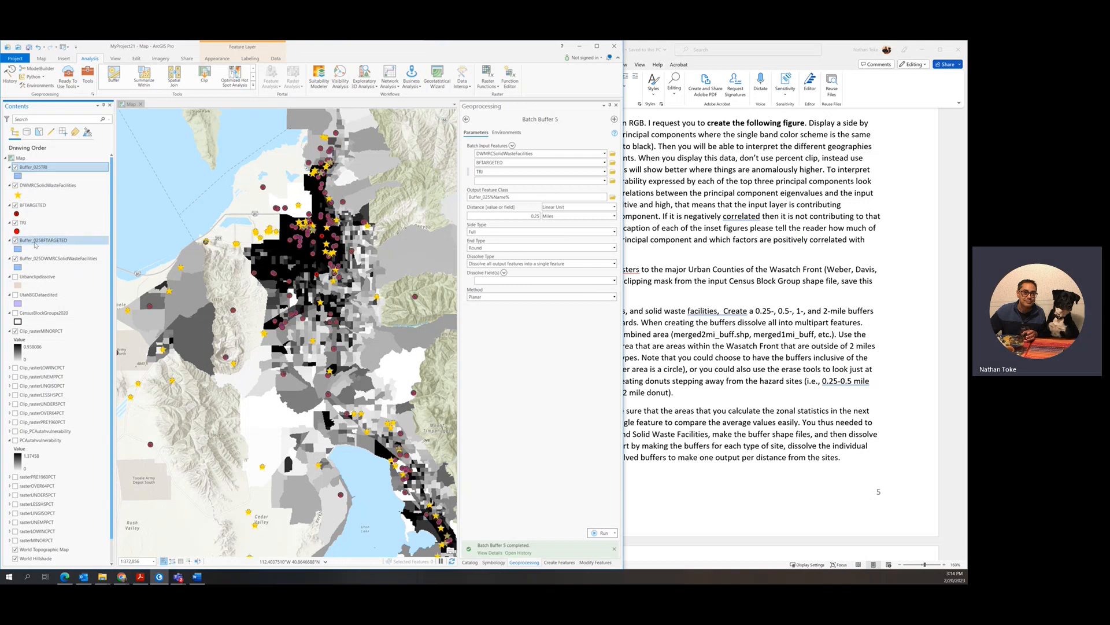
drag(49, 240, 51, 177)
drag(49, 258, 50, 205)
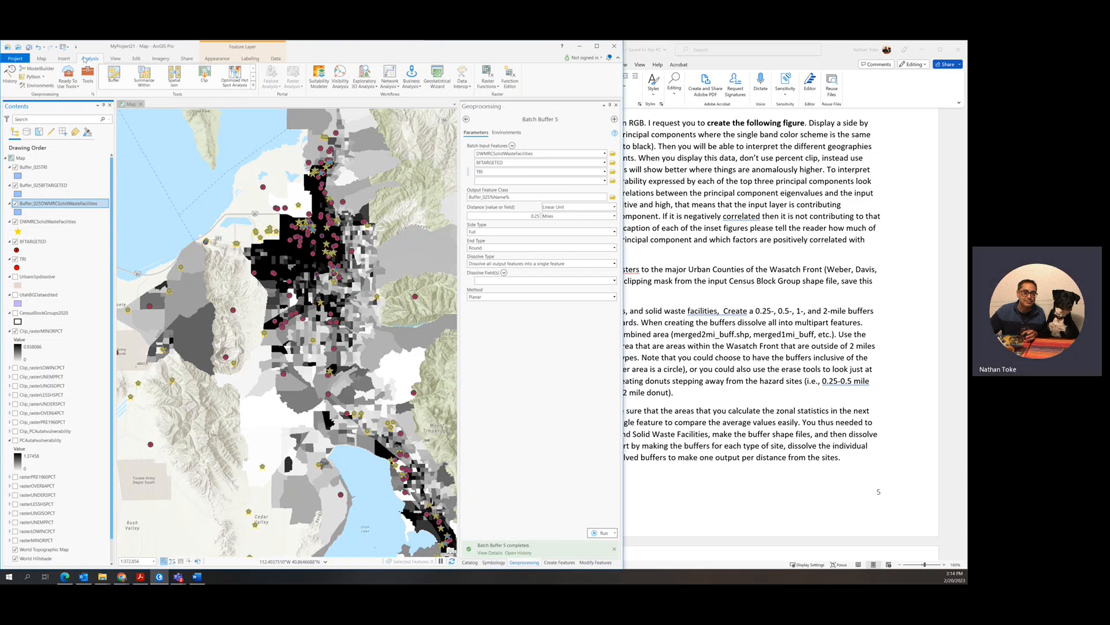
Inspect the attribute tables of the TRI and BFTARGETED 0.25-mile buffer layers, then close both tables.
right_click(32, 167)
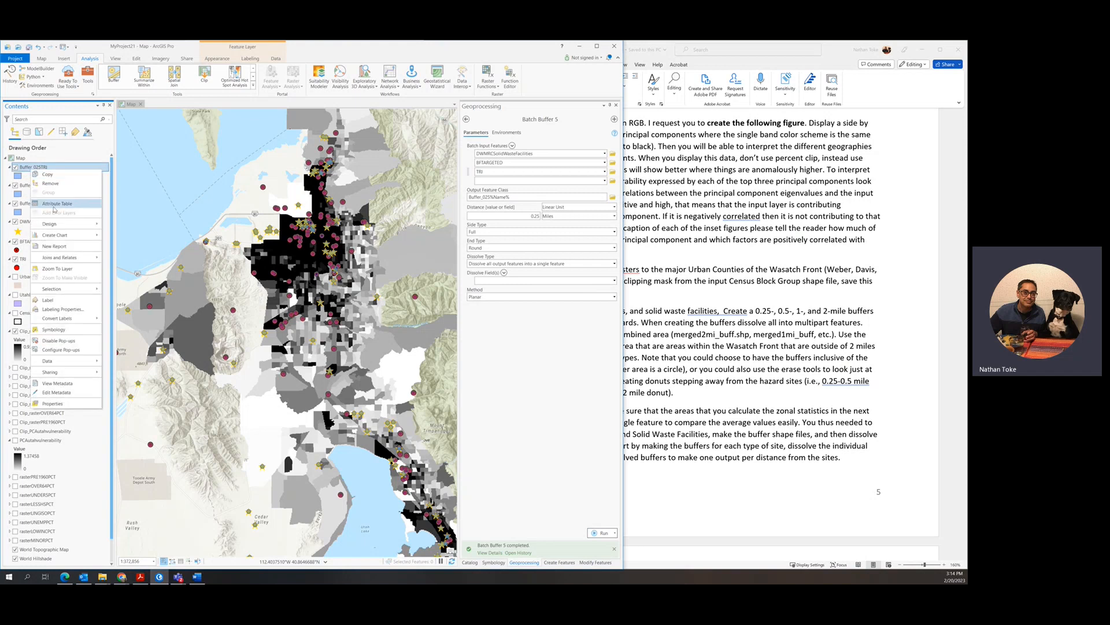
click(54, 205)
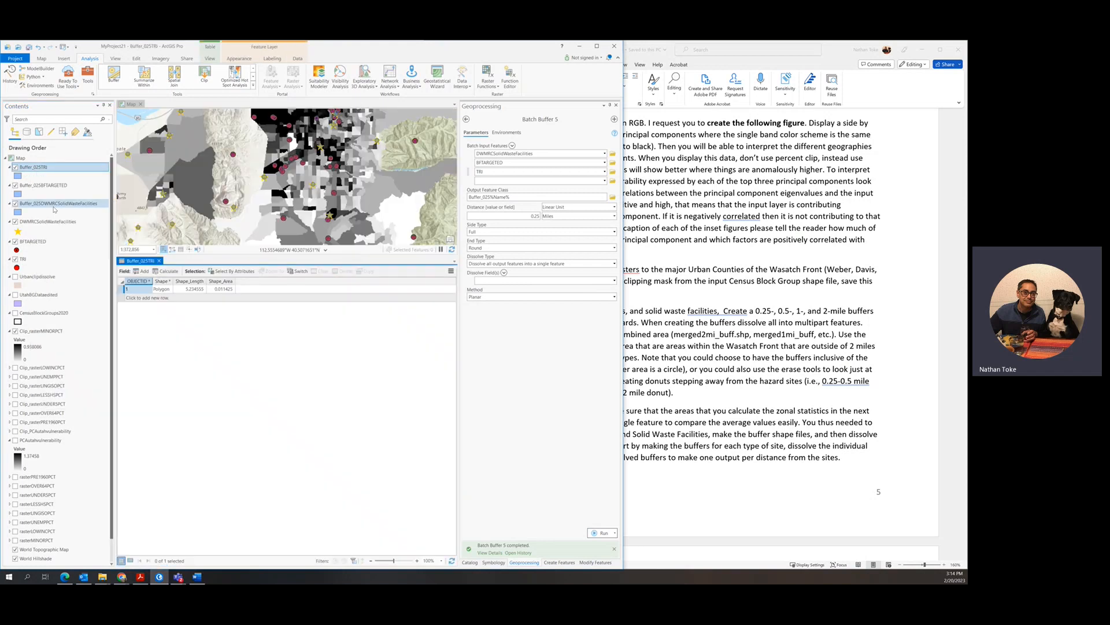
click(201, 289)
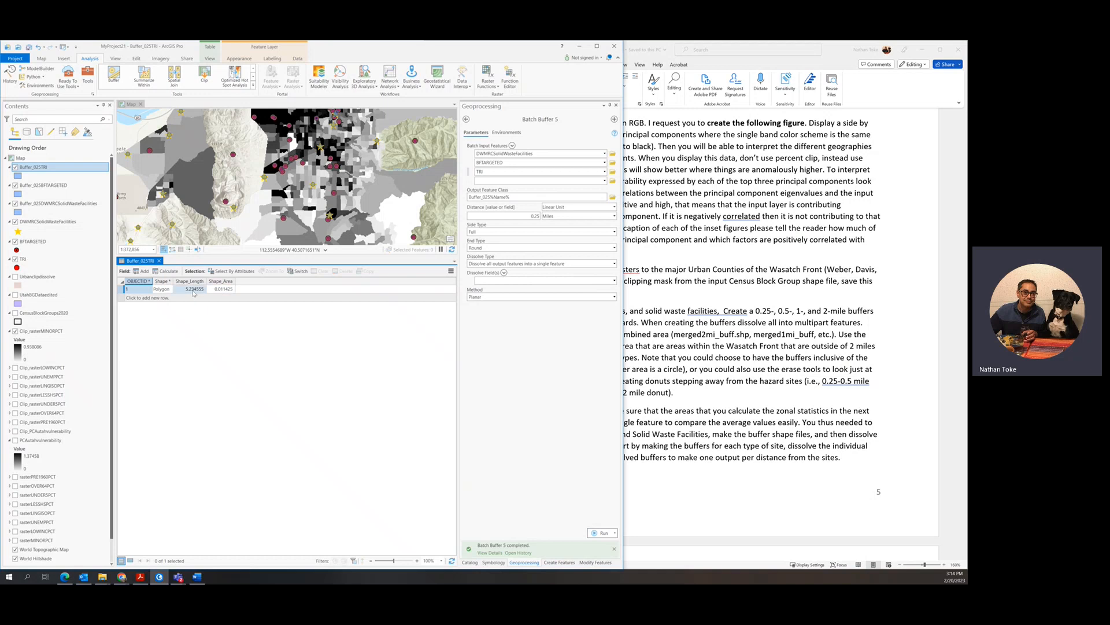
right_click(44, 186)
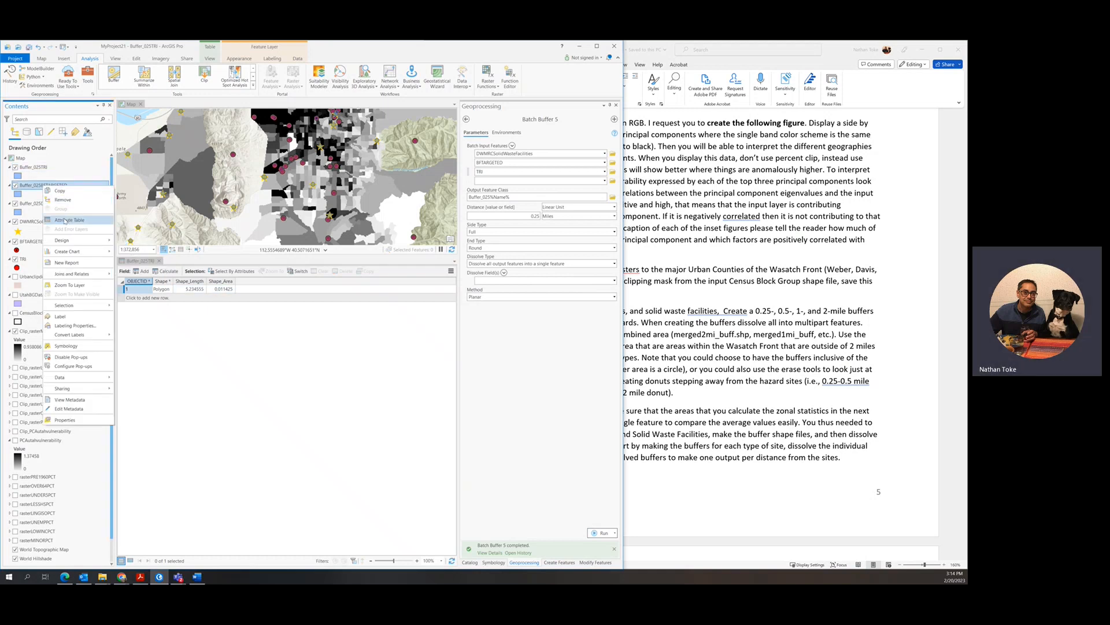
click(65, 220)
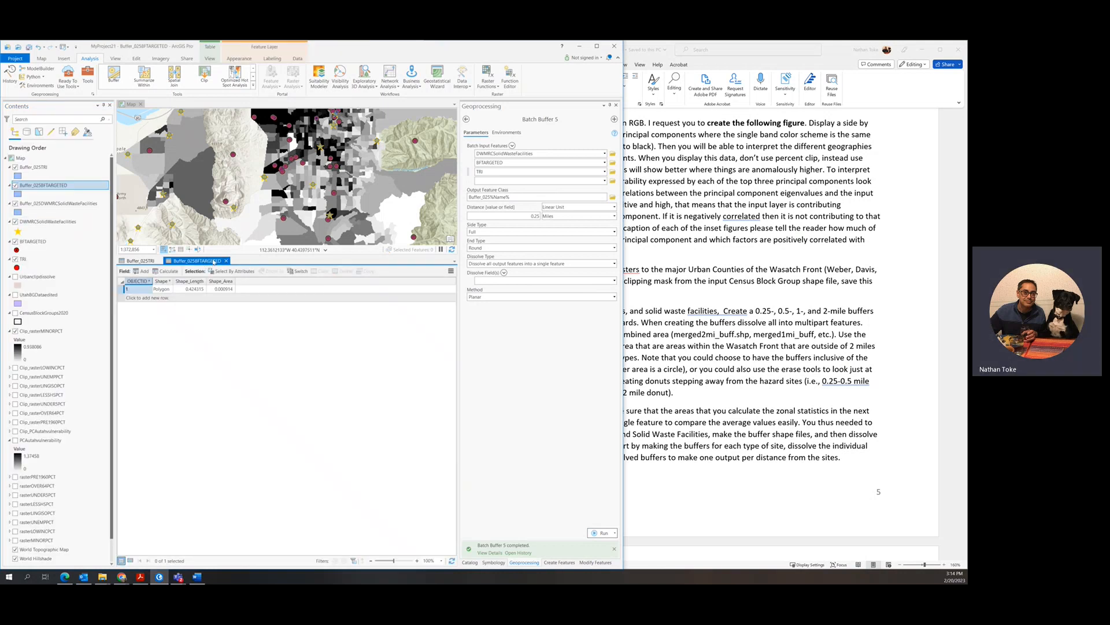
click(226, 261)
click(159, 261)
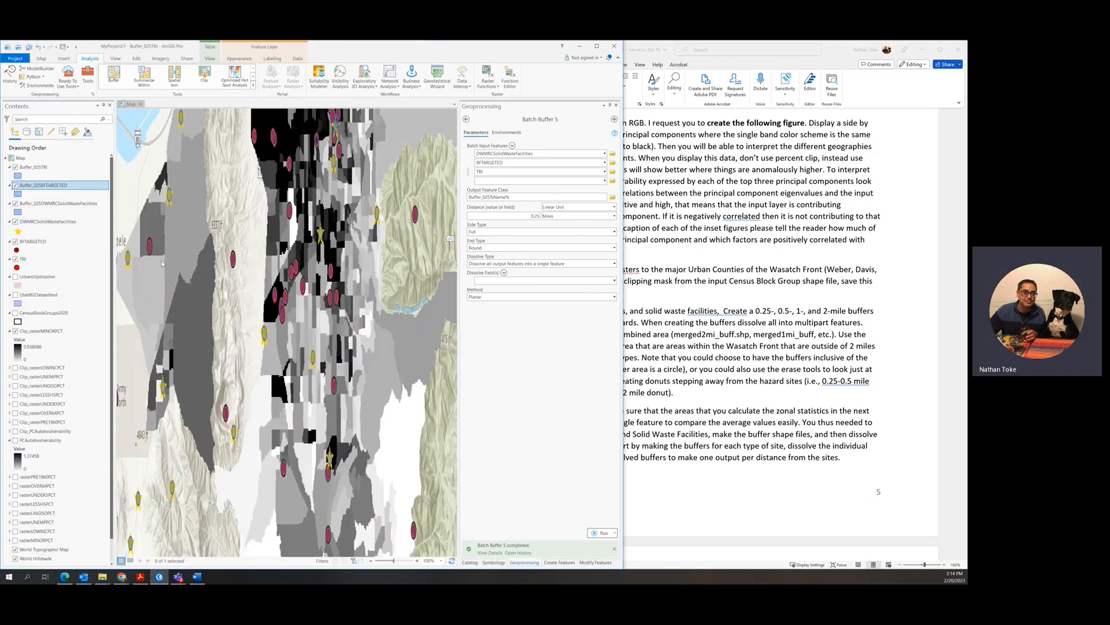
Set up the Merge tool with Buffer_025TRI, Buffer_025BFTARGETED and Buffer_025DWMRCSolidWasteFacilities as the input datasets.
click(87, 80)
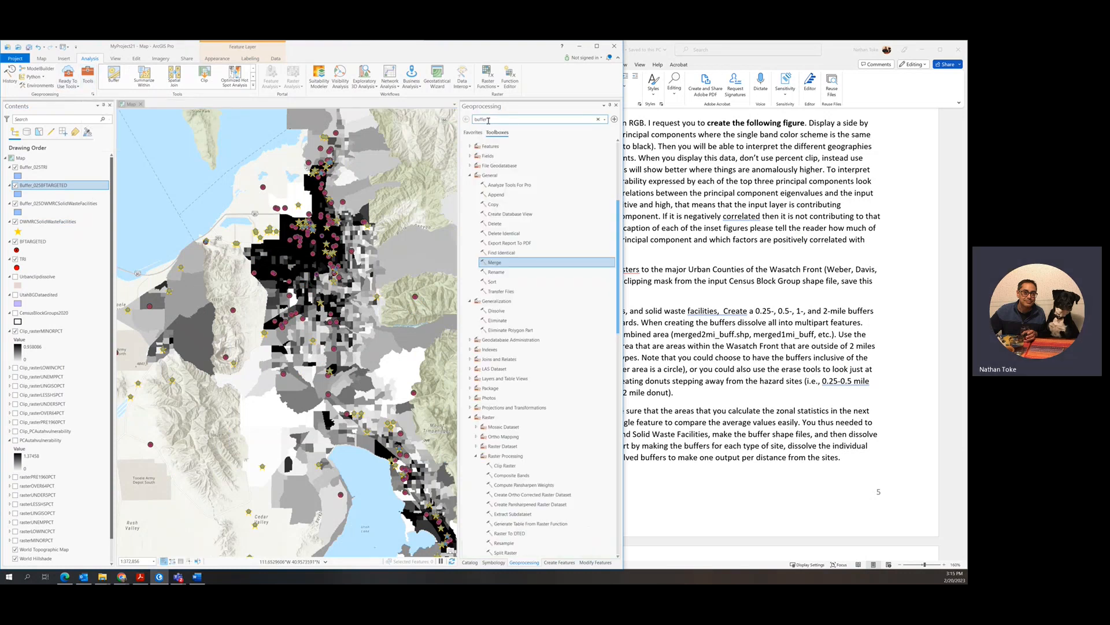
double_click(494, 262)
click(603, 153)
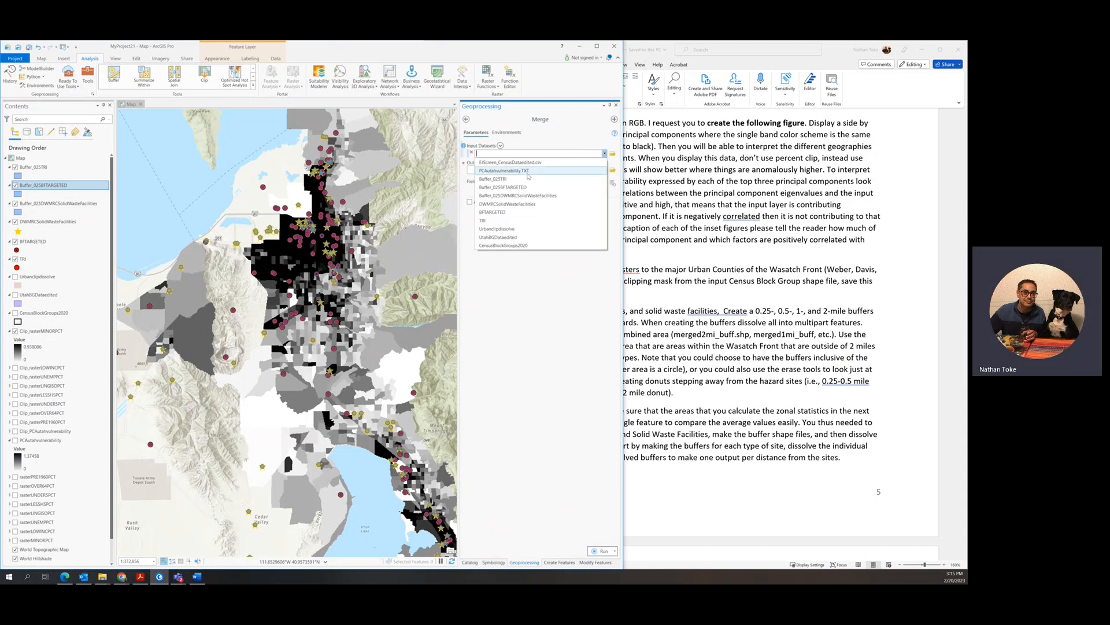
click(494, 179)
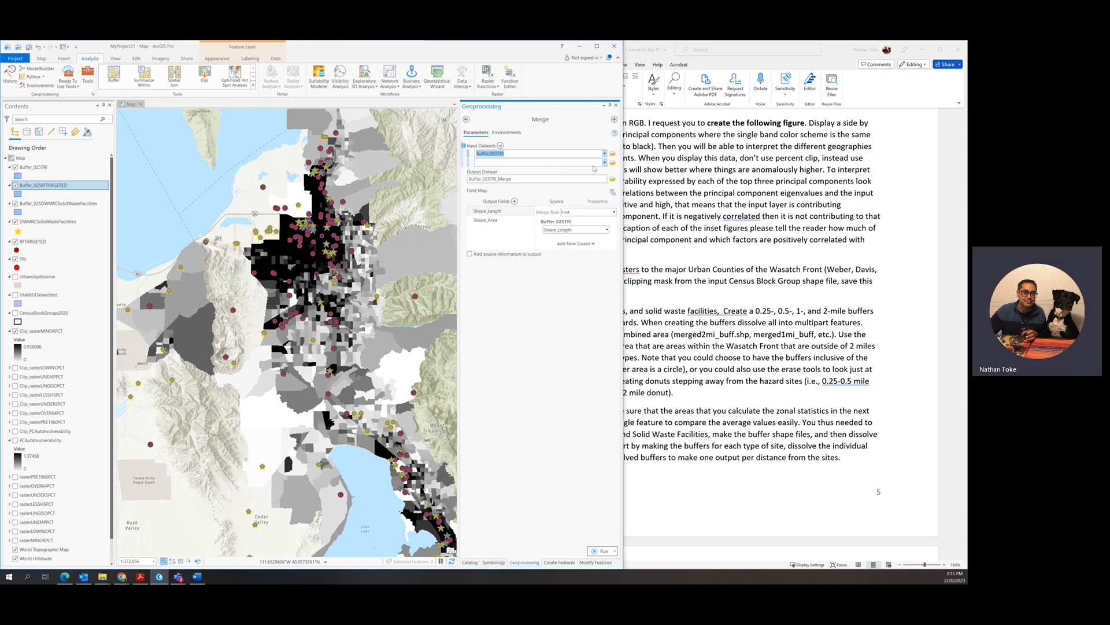
click(605, 162)
click(601, 188)
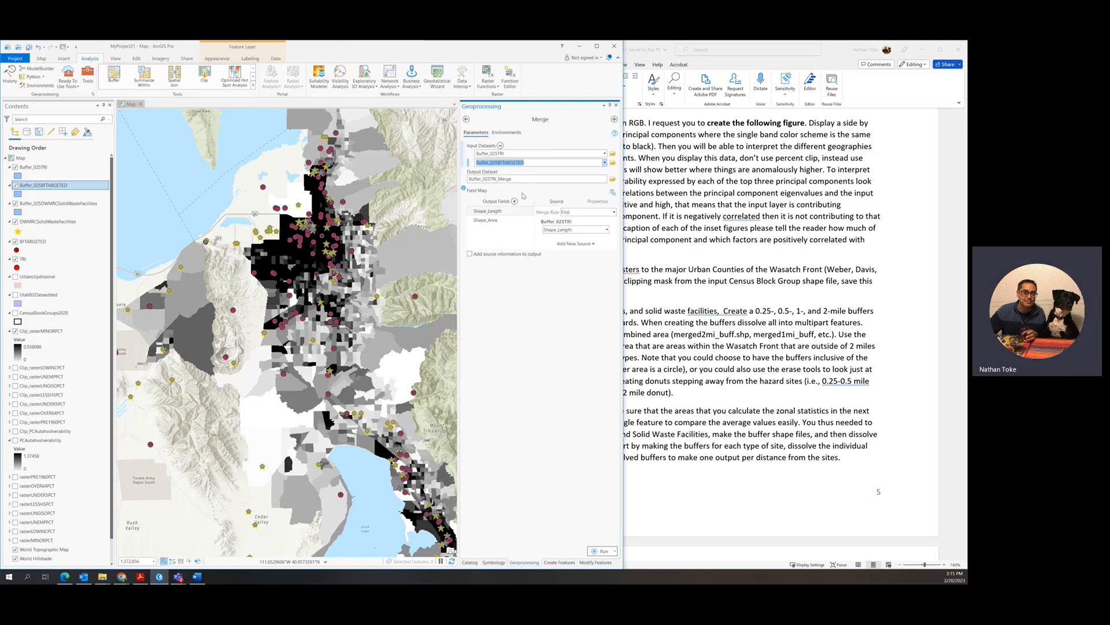
click(604, 171)
click(564, 216)
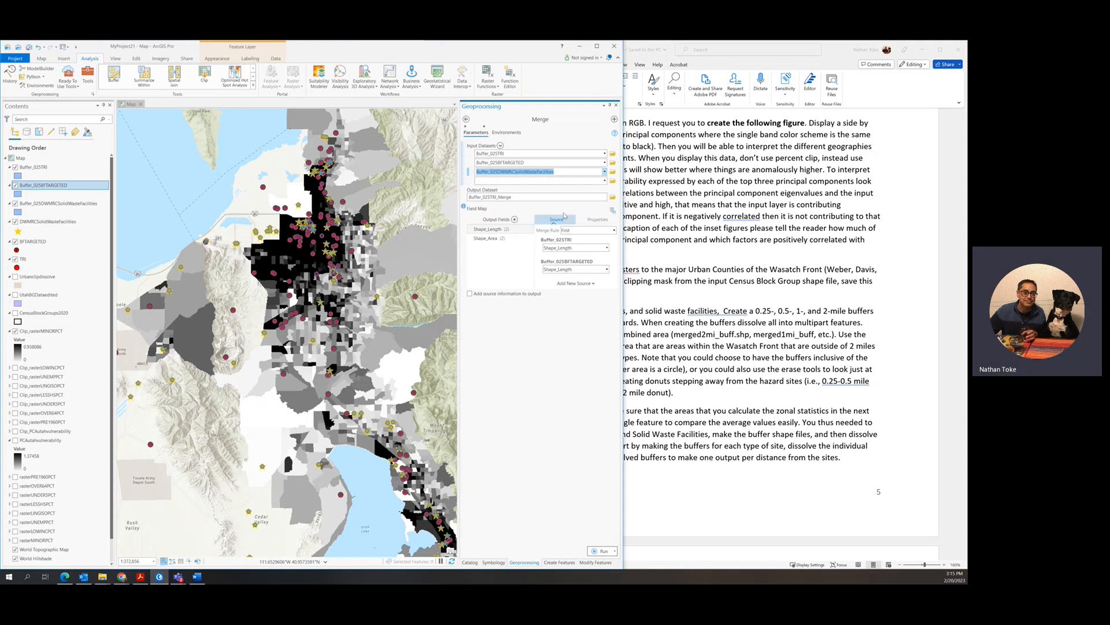
Name the merge output dataset Buffer_025_Merge and run the merge.
click(491, 197)
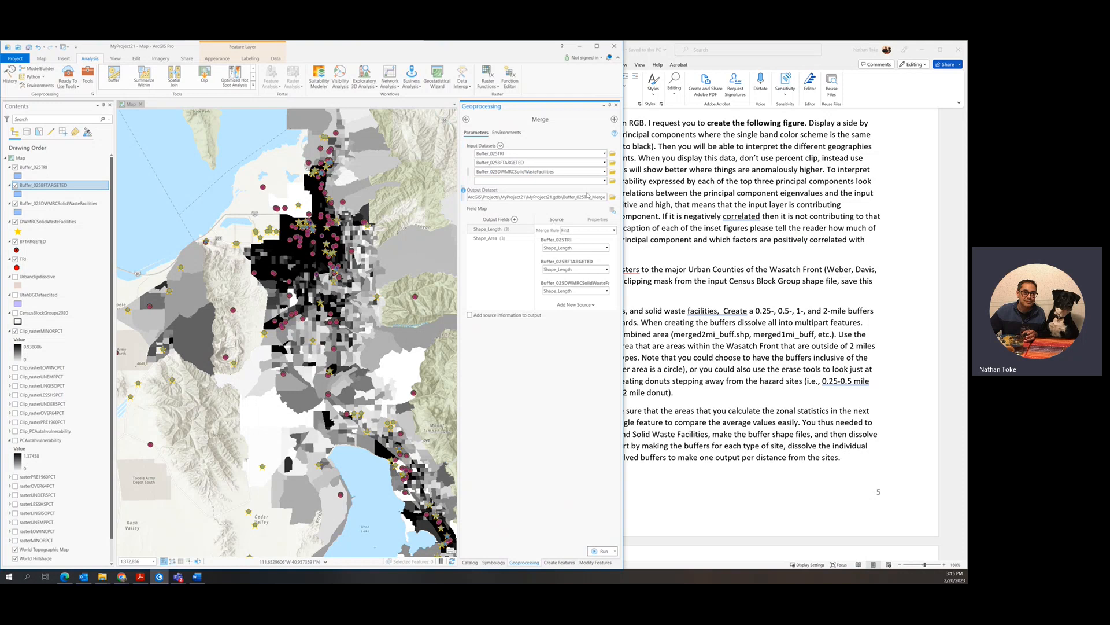
drag(584, 197, 592, 197)
key(BackSpace)
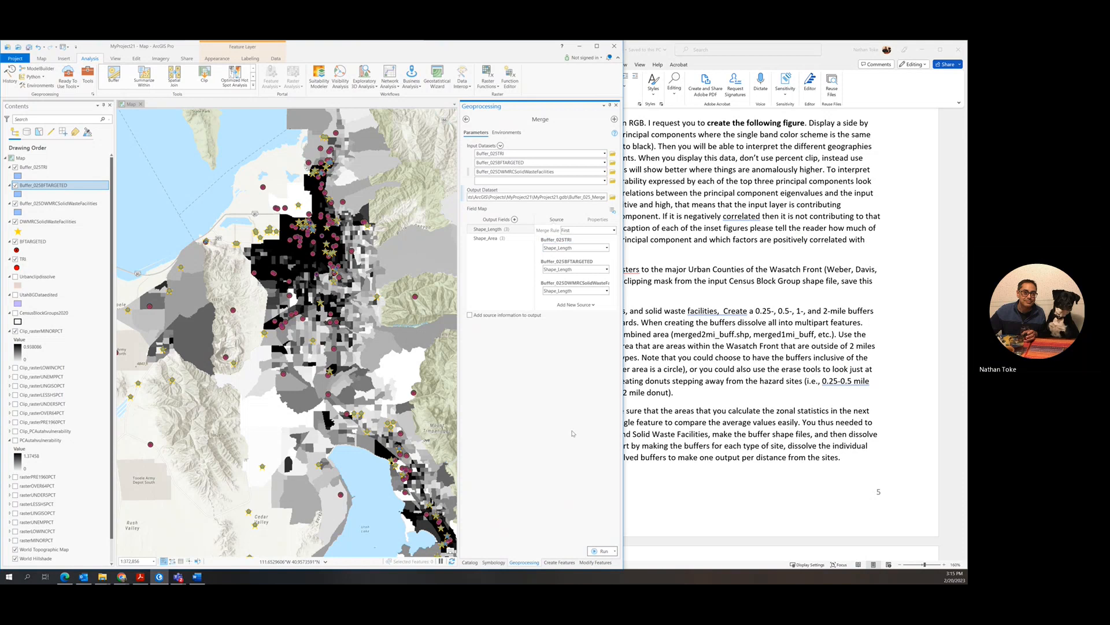
click(602, 551)
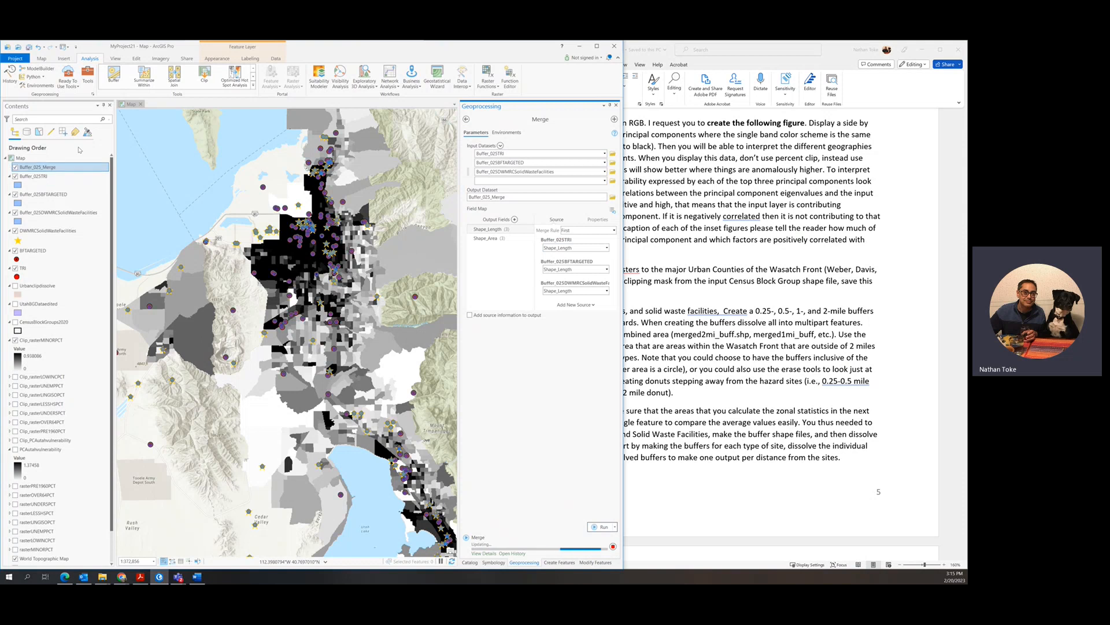
Symbolize Buffer_025_Merge in Yellow (Bright) and hide the TRI, BFTARGETED and DWMRCSolidWasteFacilities point layers.
click(19, 177)
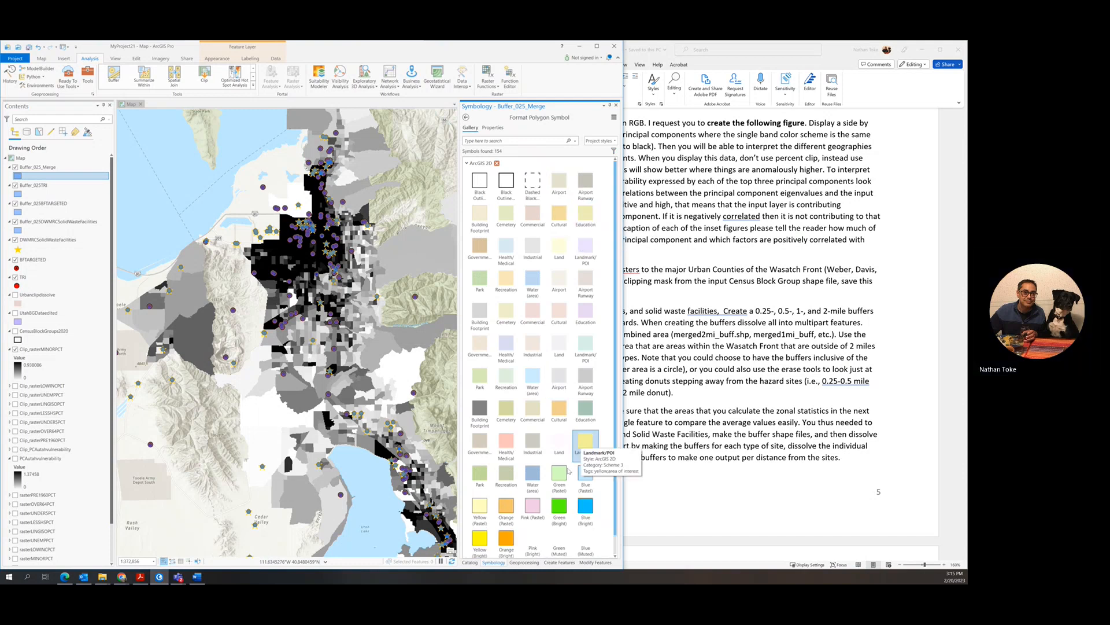
click(483, 536)
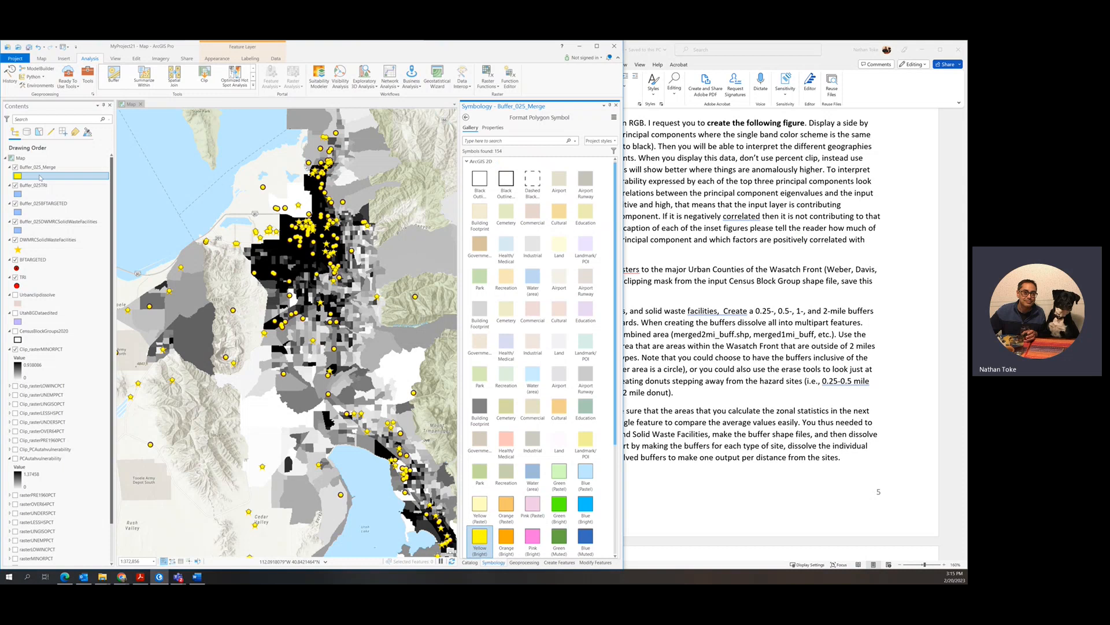
click(15, 277)
click(15, 259)
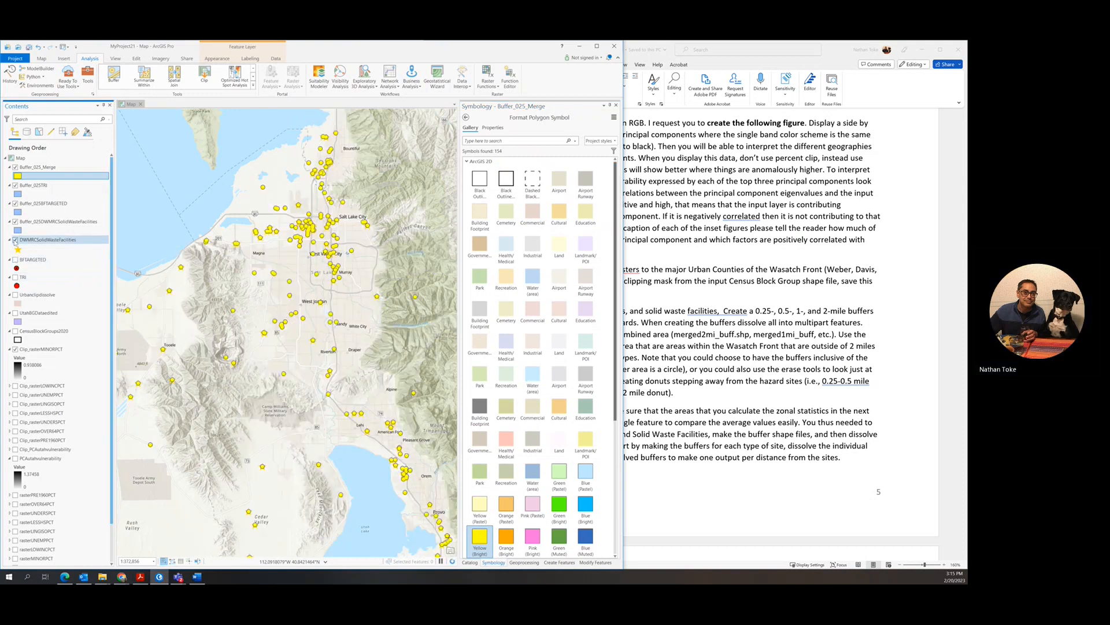
click(15, 239)
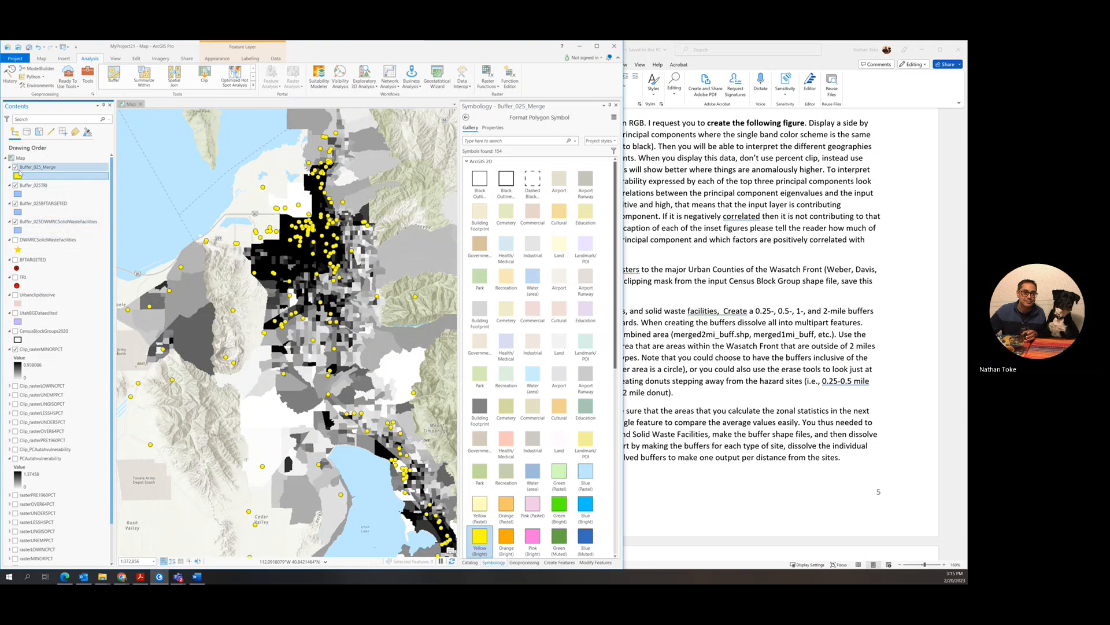
click(15, 221)
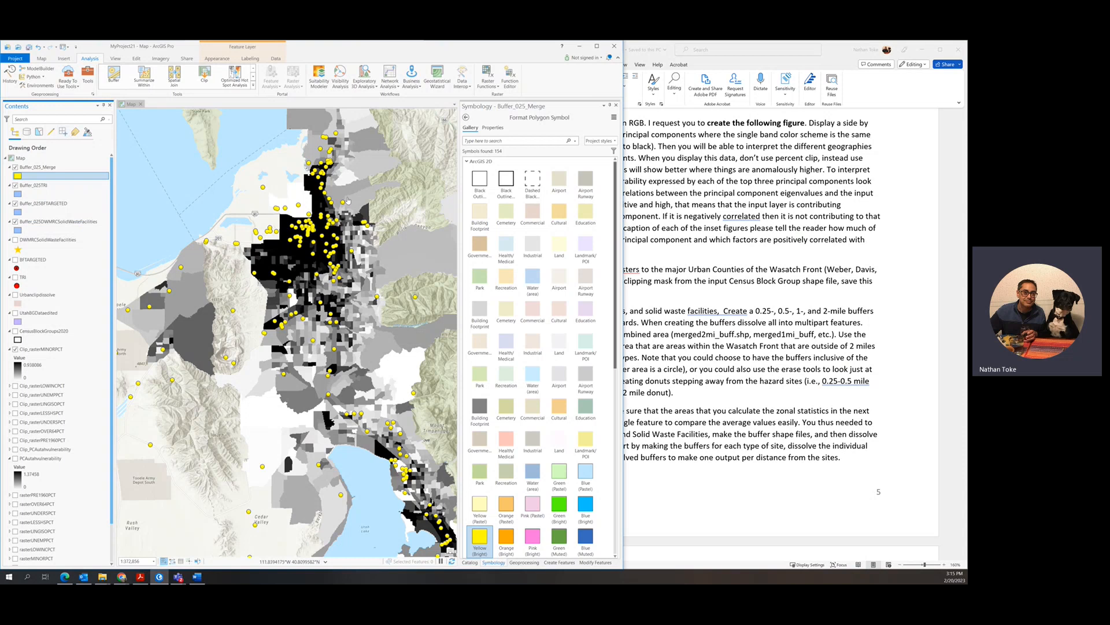
scroll(282, 220, up, 5)
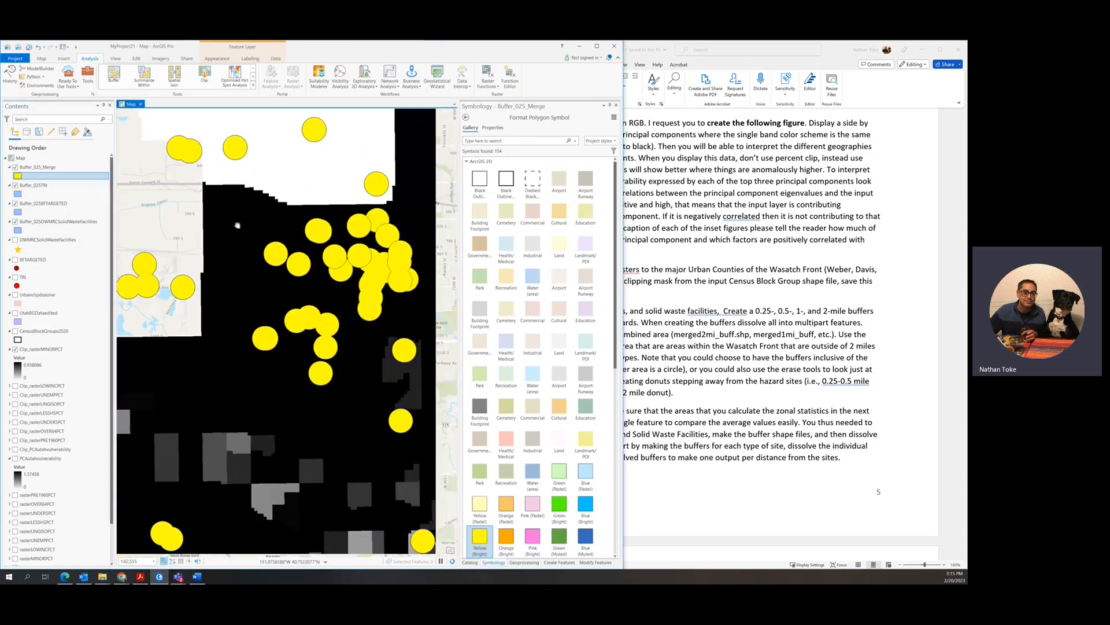
scroll(228, 225, down, 2)
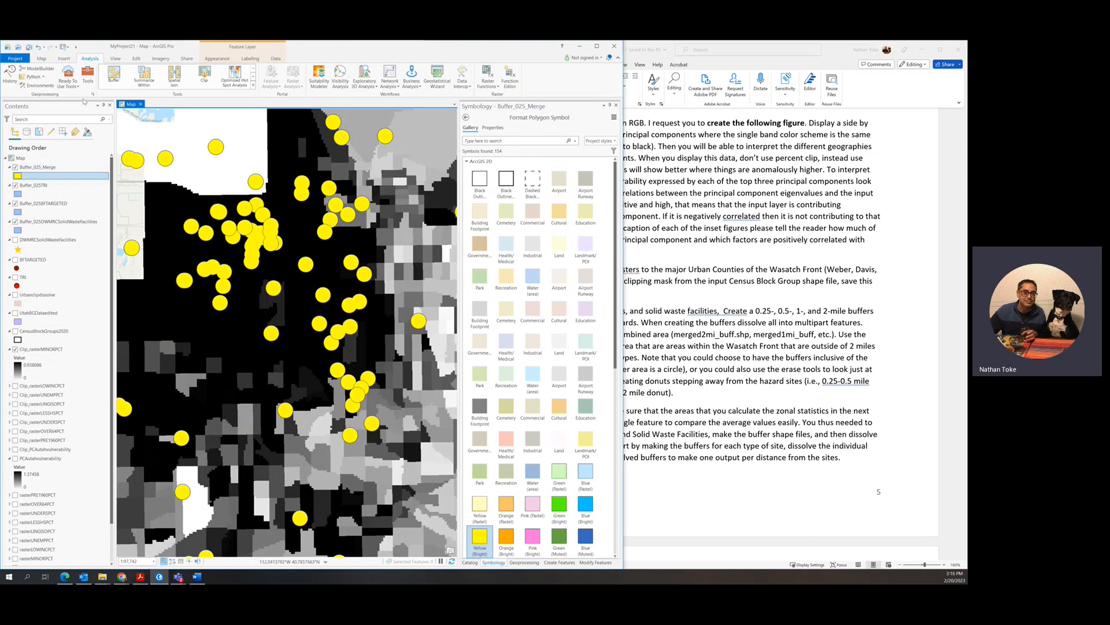
Dissolve Buffer_025_Merge into Buffer_025_Merge_Dissolve using the Dissolve tool, with multipart features and no dissolve field.
click(89, 76)
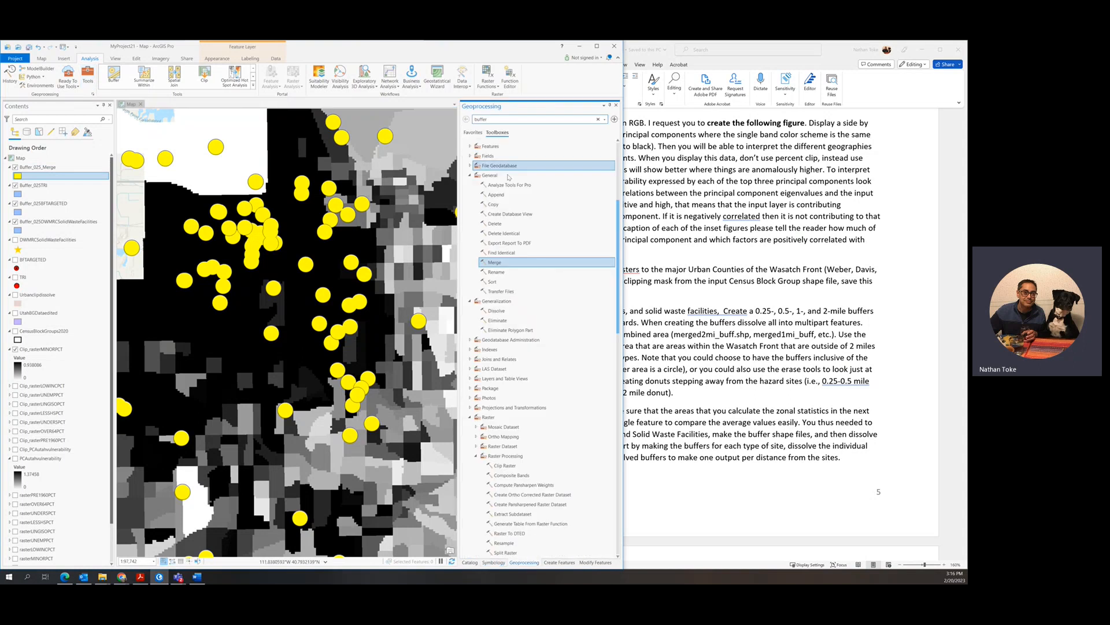
double_click(483, 120)
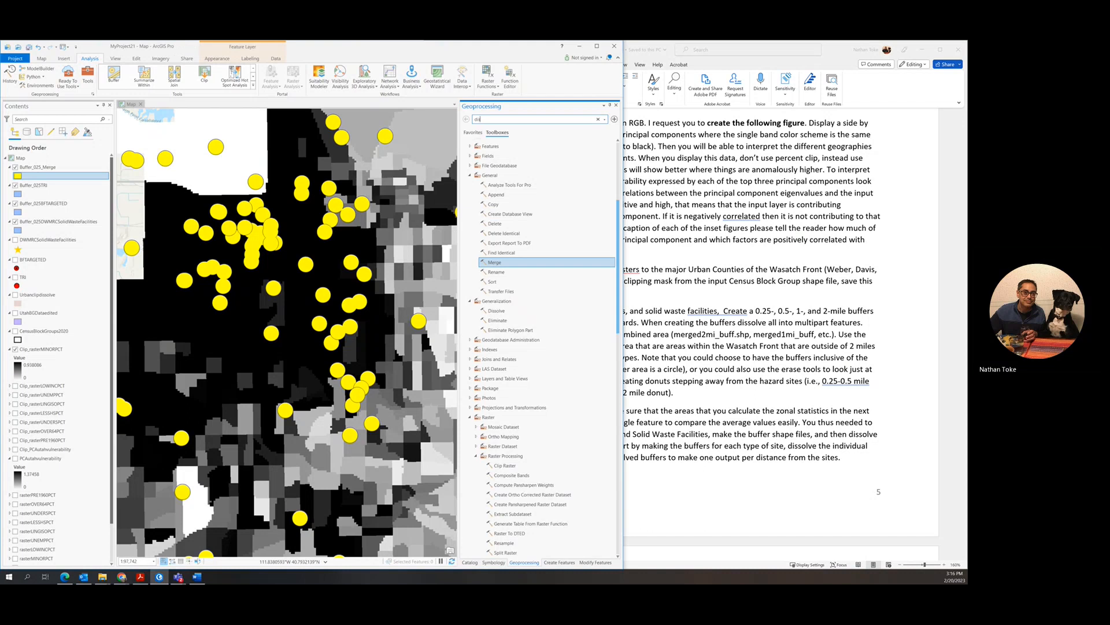
text(dissolve)
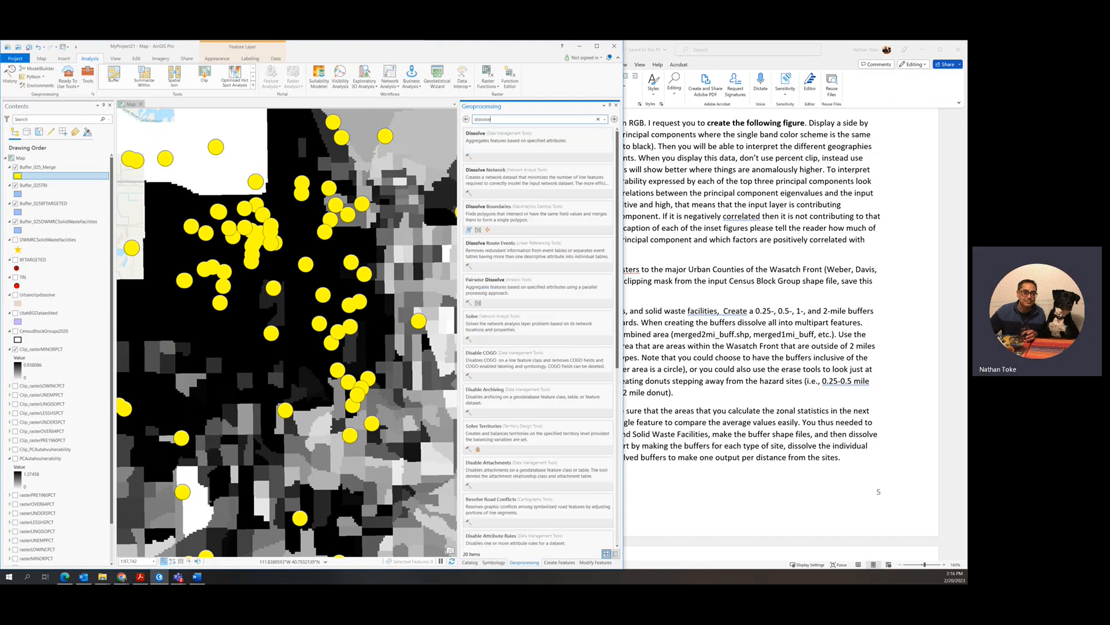
click(531, 139)
click(591, 152)
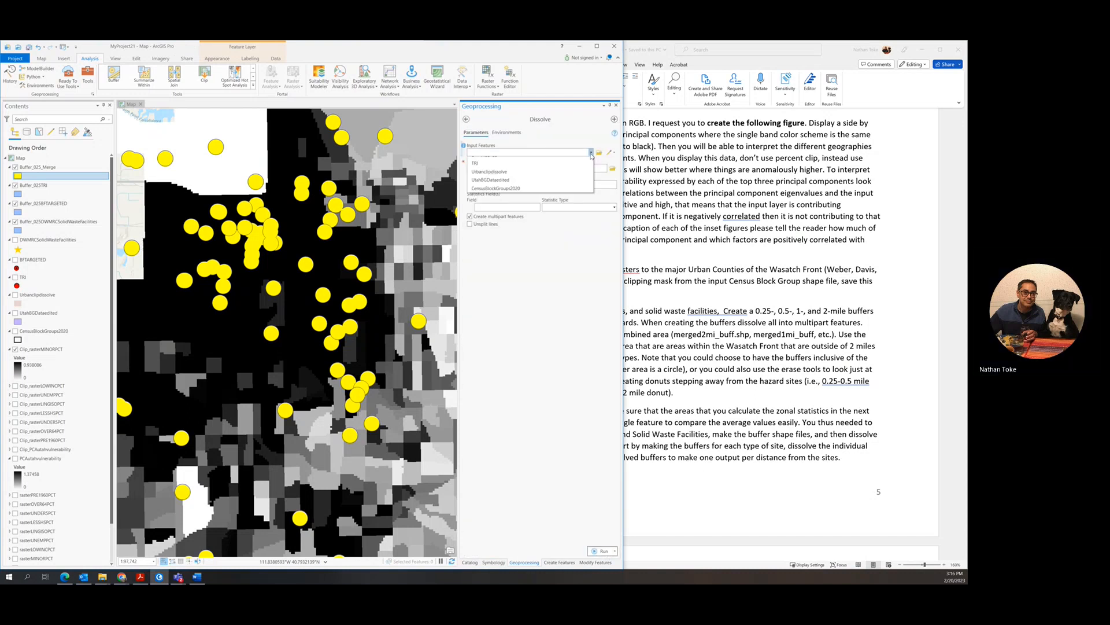
click(563, 164)
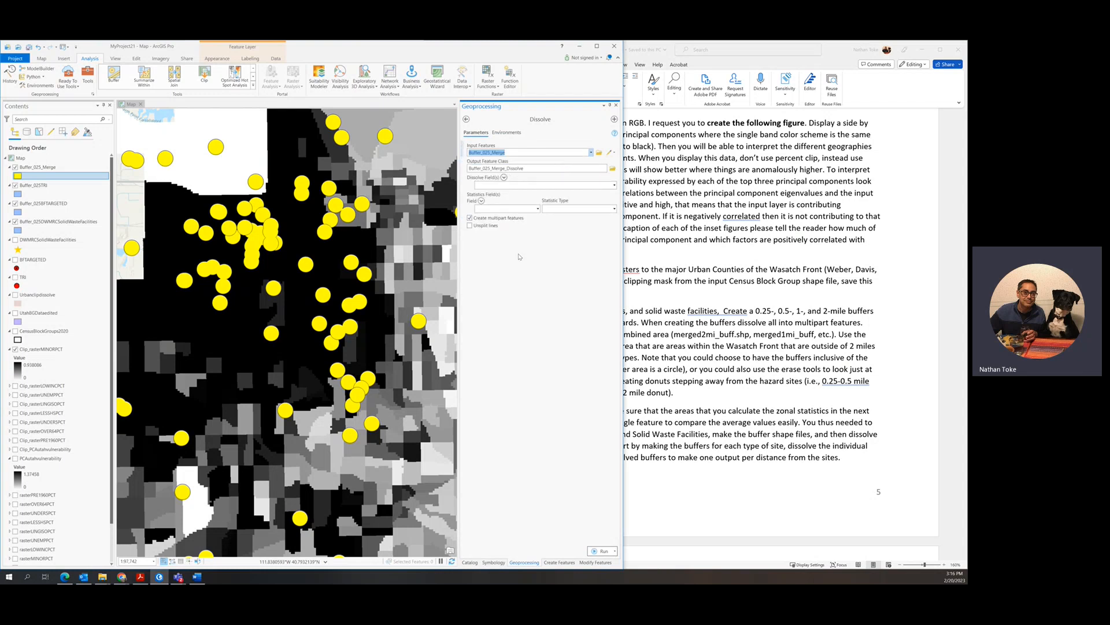
click(600, 553)
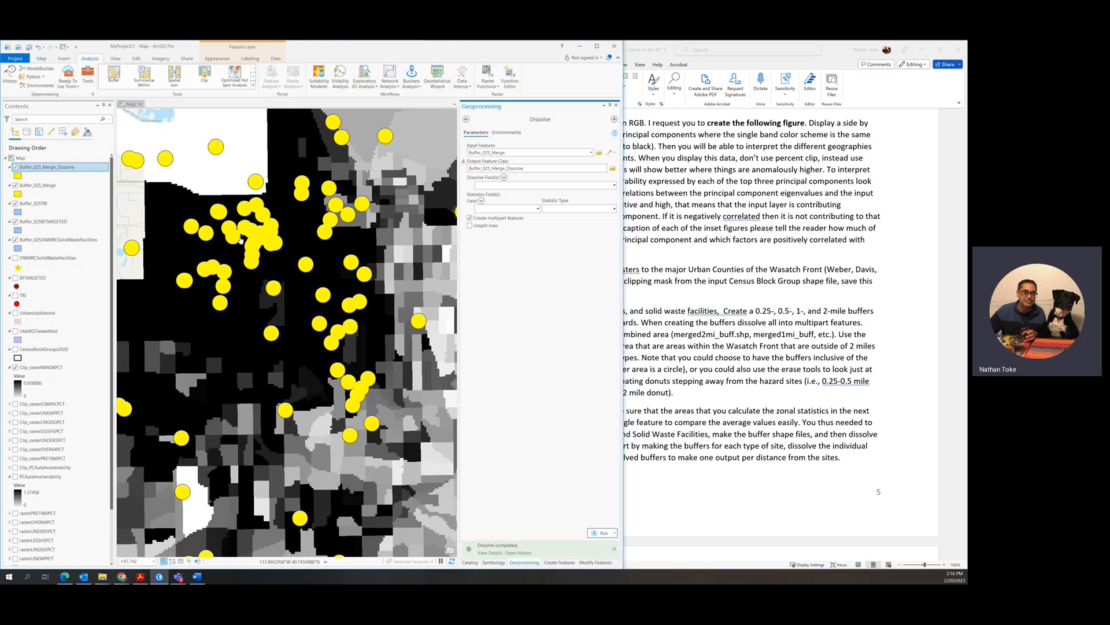
Remove Buffer_025_Merge and the TRI, BFTARGETED and DWMRCSolidWasteFacilities 0.25-mile buffer layers from the map, keeping Buffer_025_Merge_Dissolve.
scroll(262, 229, down, 3)
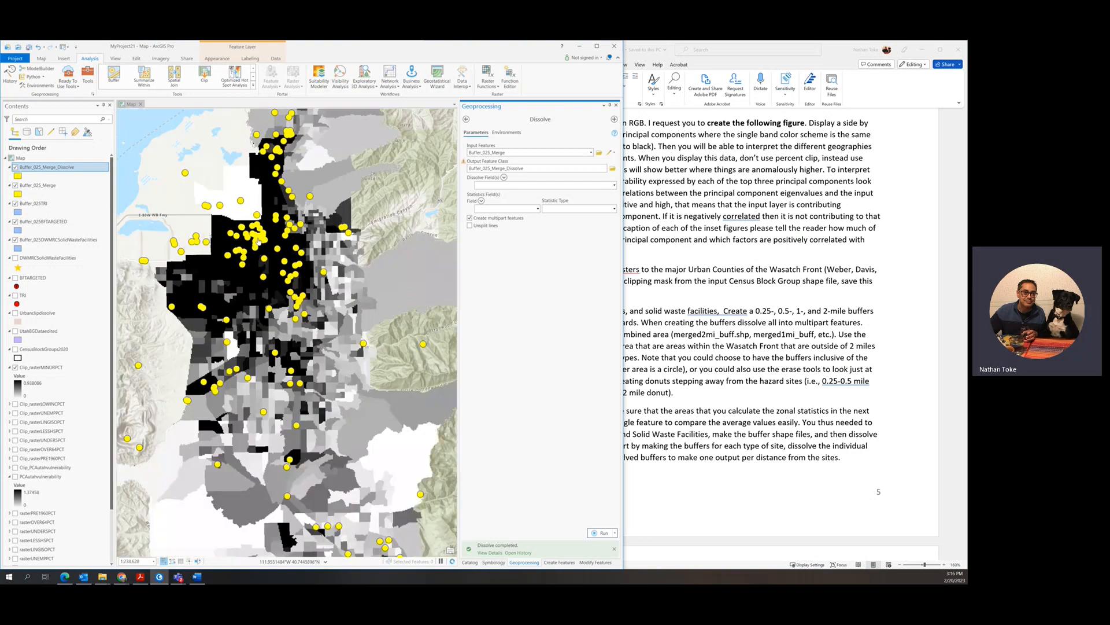
scroll(259, 231, down, 2)
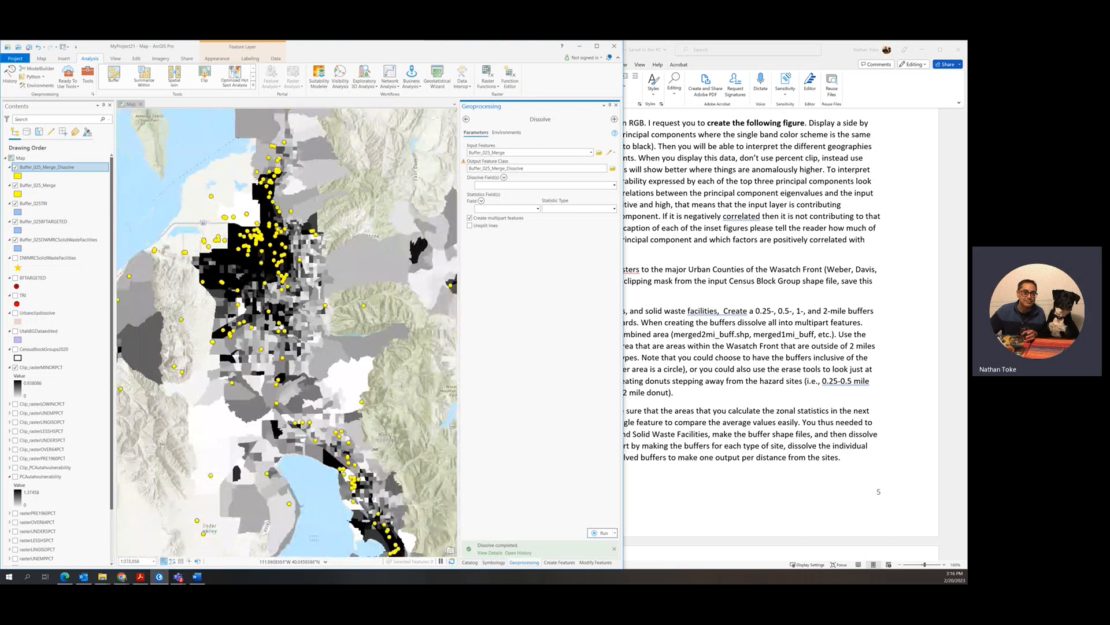
scroll(354, 480, up, 11)
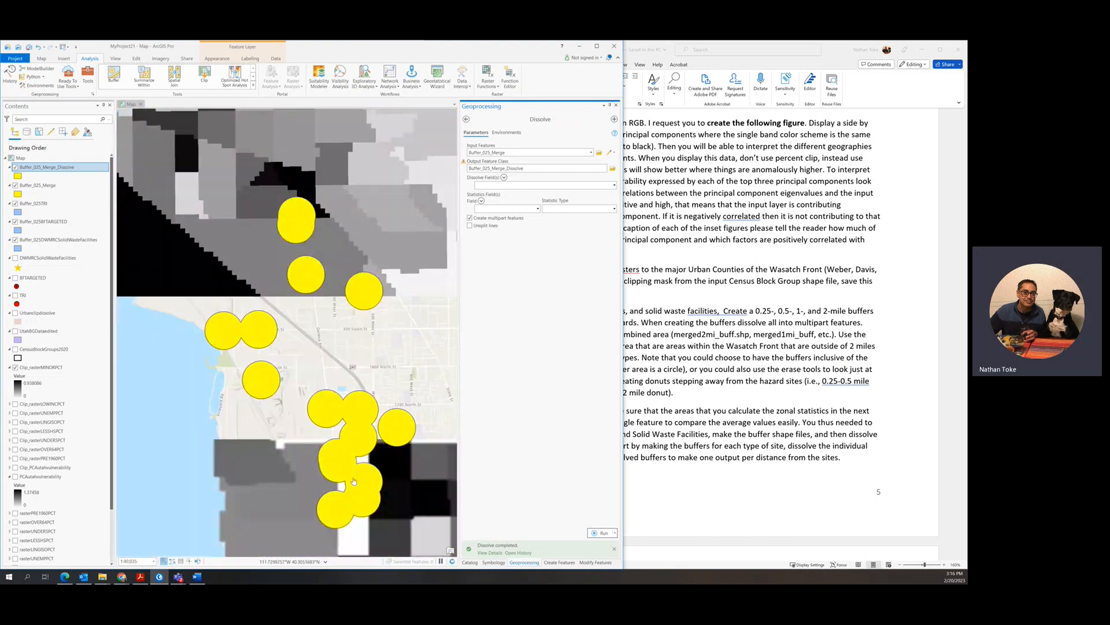
scroll(354, 480, down, 3)
scroll(317, 450, down, 4)
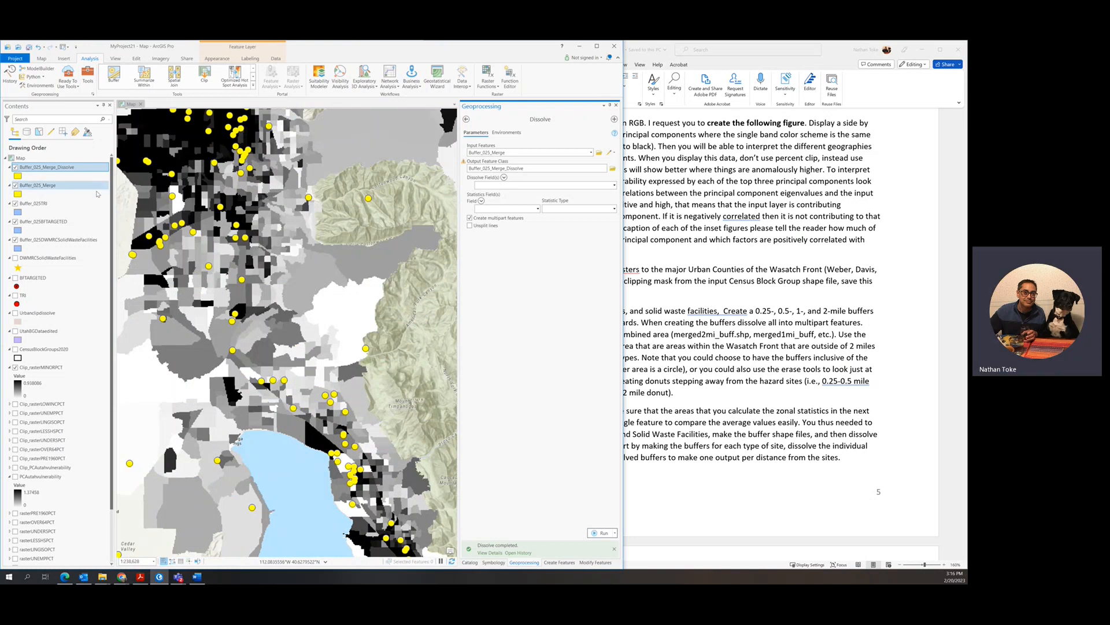
click(38, 186)
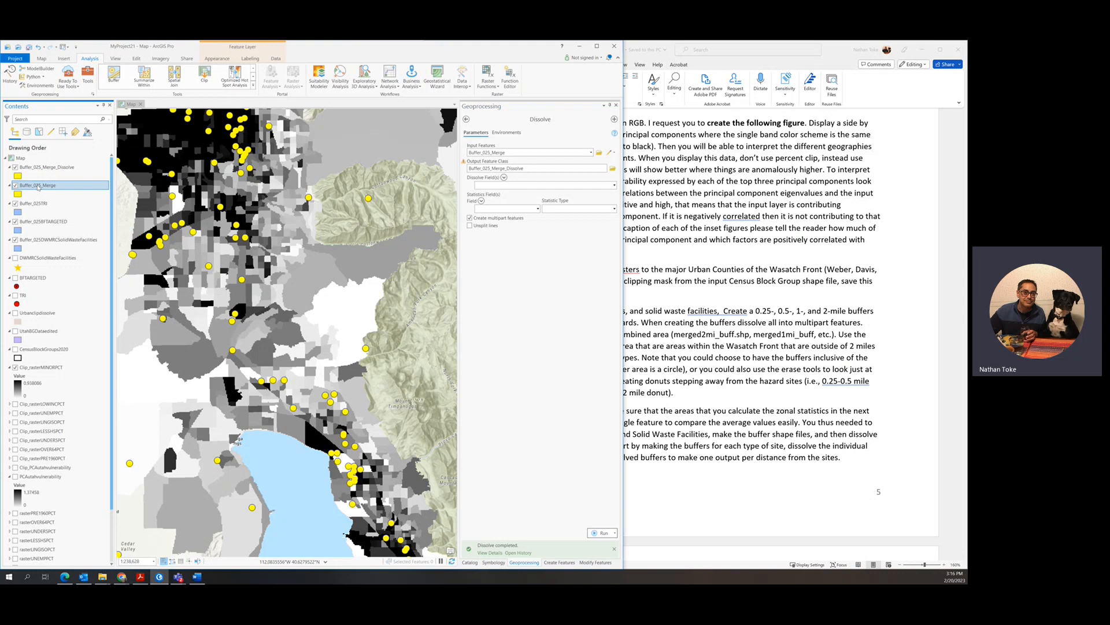
shift+click(54, 245)
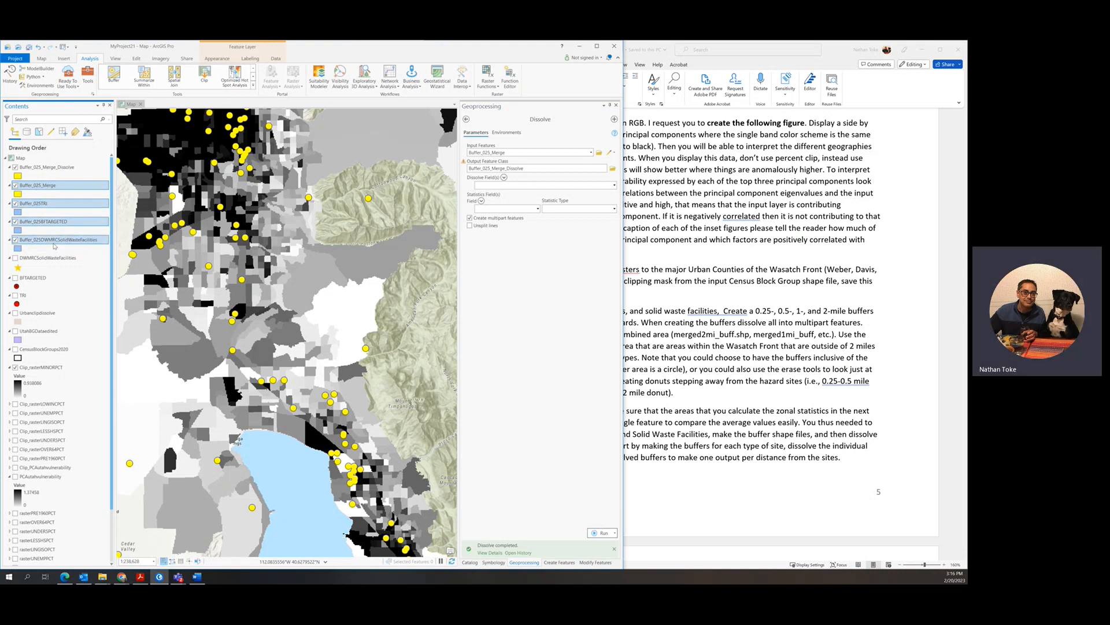
right_click(54, 245)
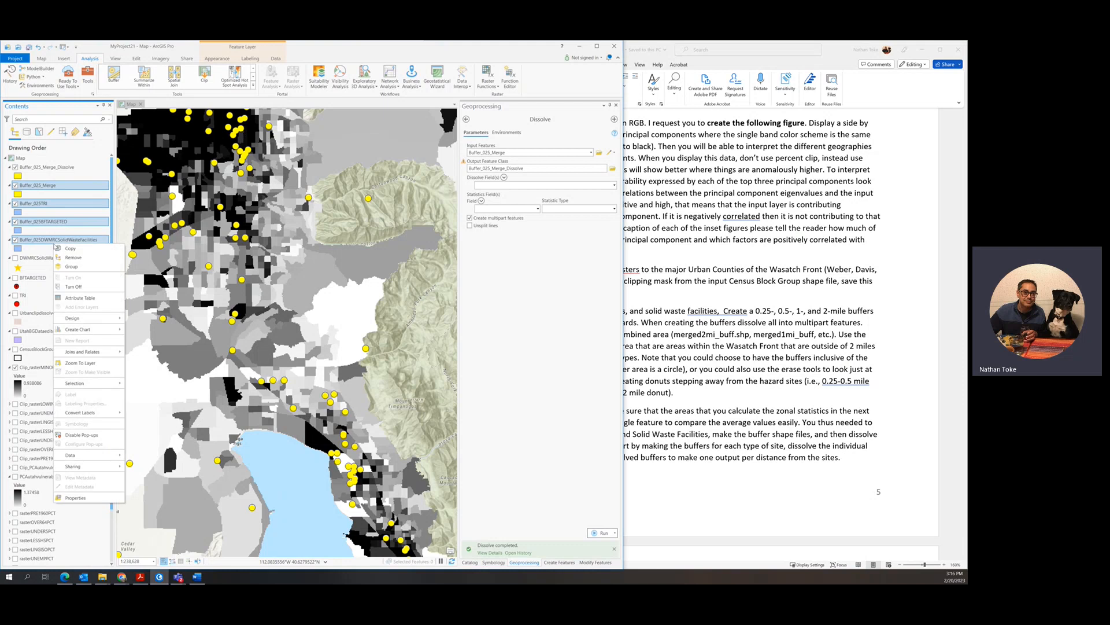
click(67, 257)
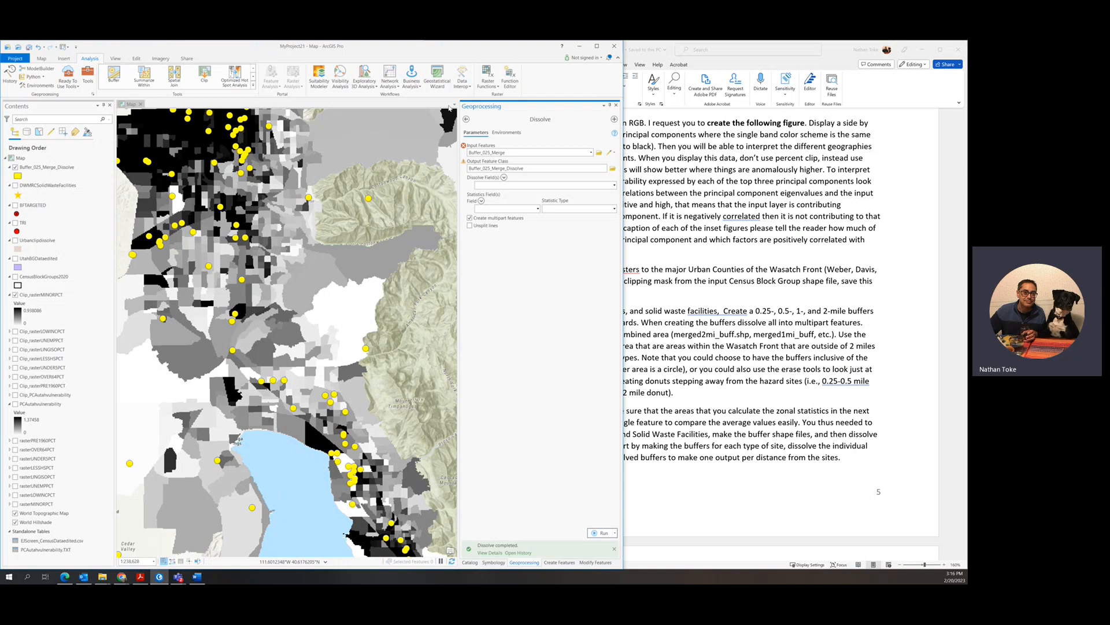
Set up the Batch Buffer 5 tool with TRI, BFTARGETED and DWMRCSolidWasteFacilities as the batch input features.
click(92, 81)
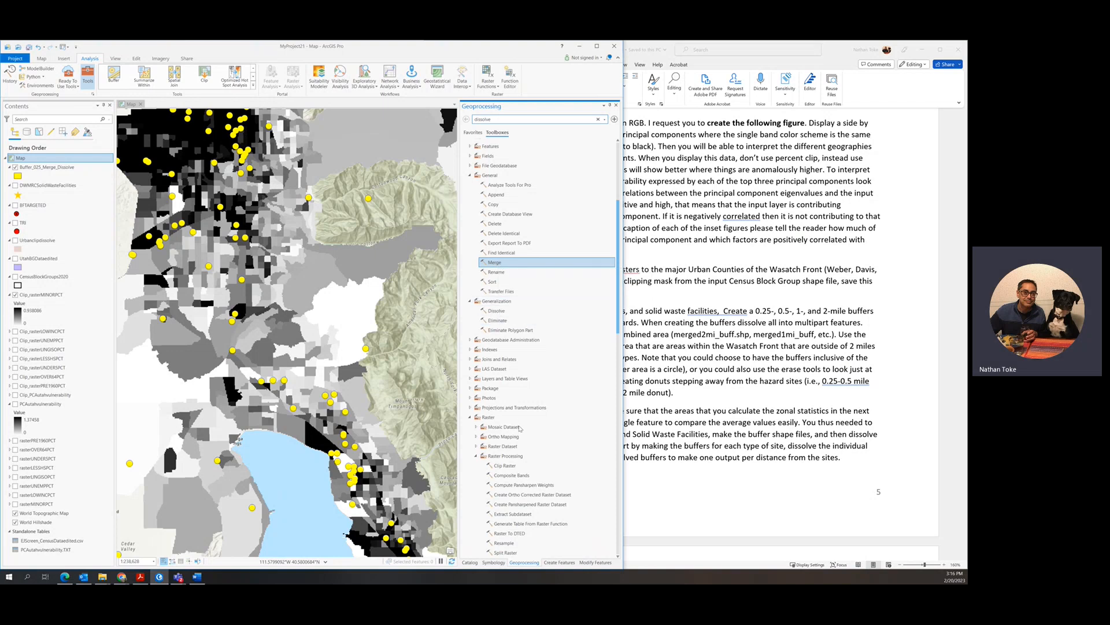
click(473, 132)
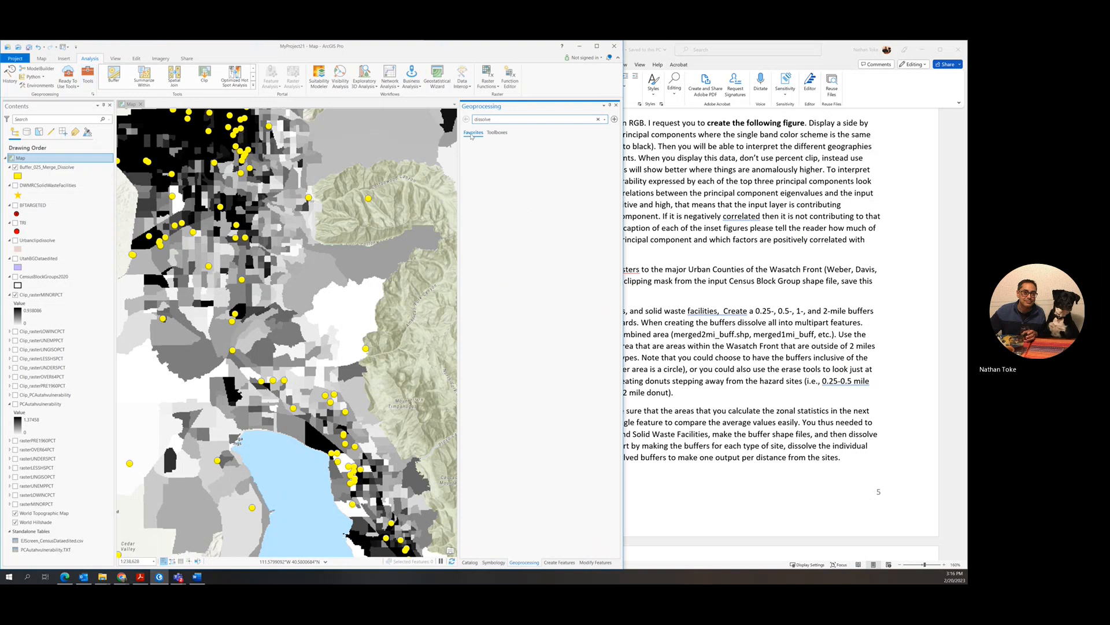
click(497, 228)
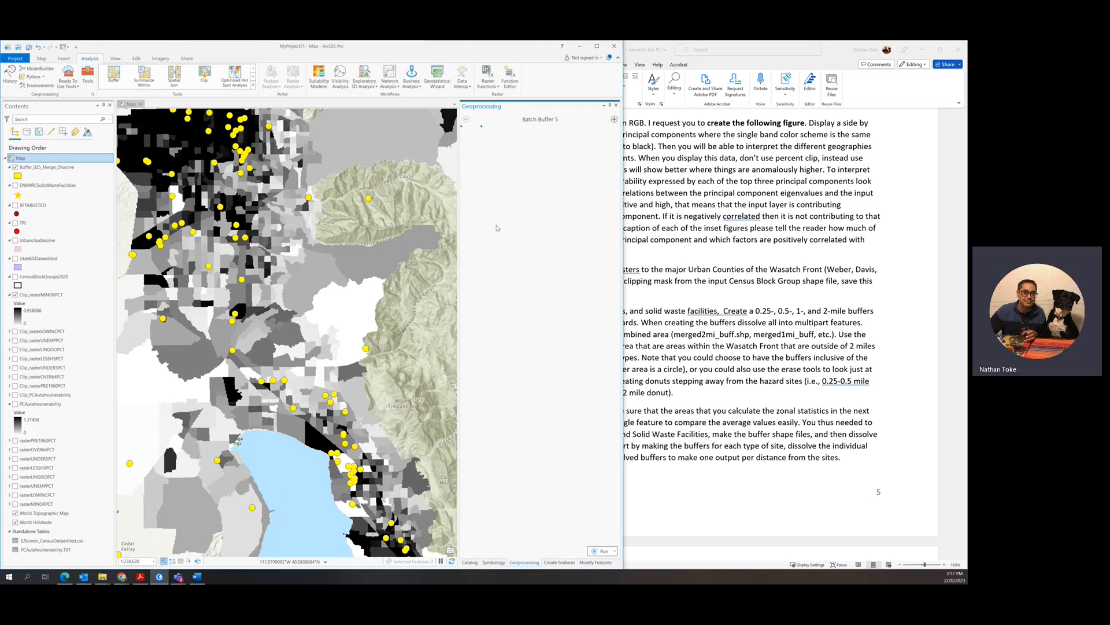
click(605, 154)
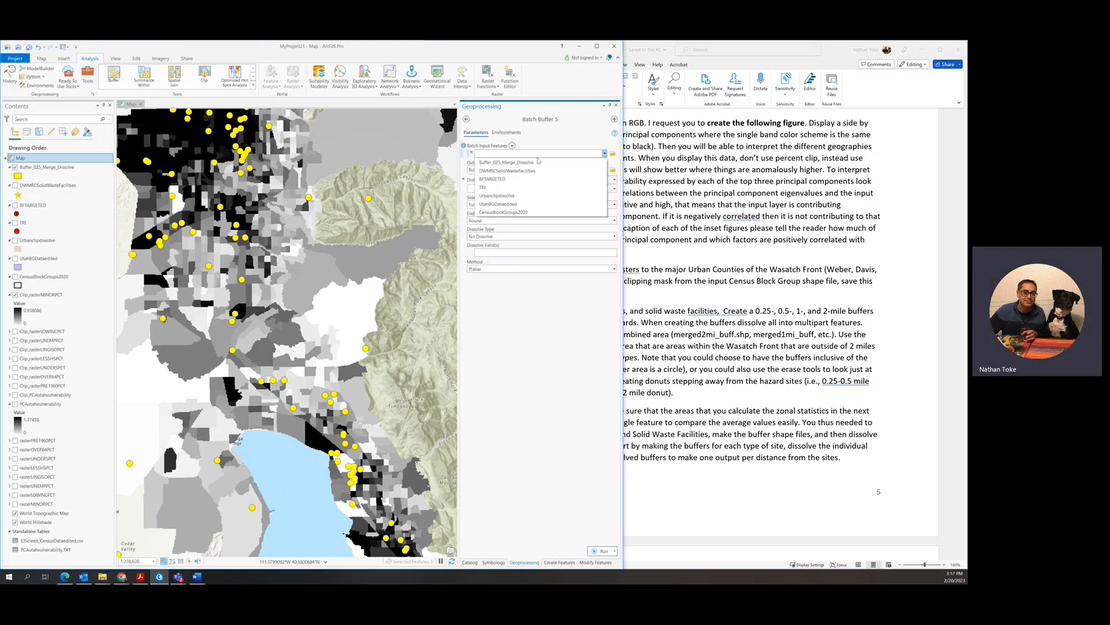
click(573, 187)
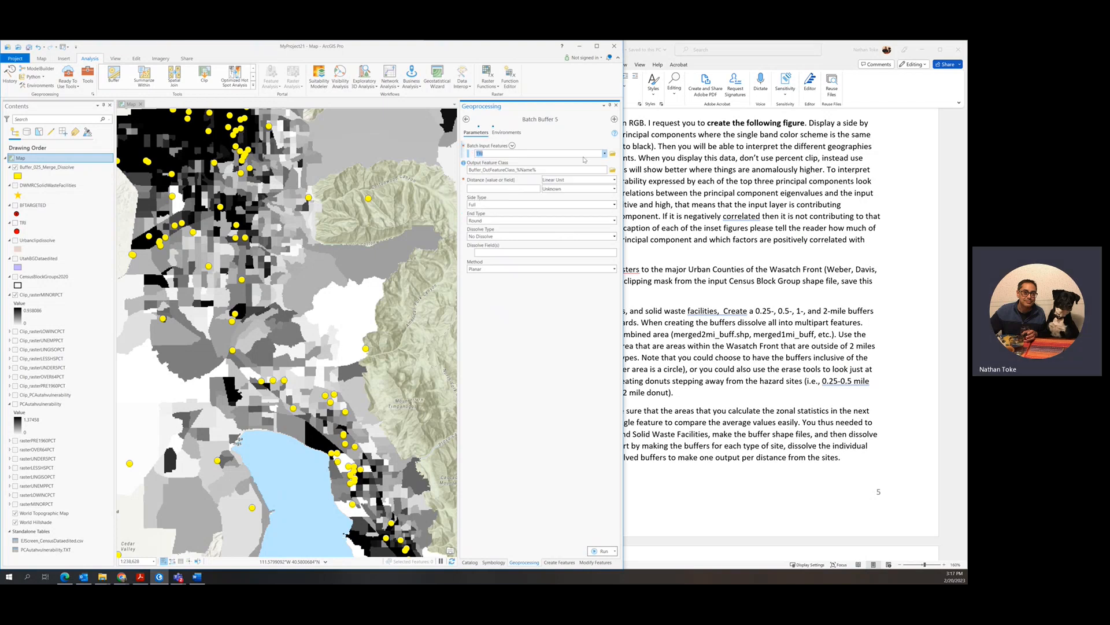
click(604, 163)
click(530, 186)
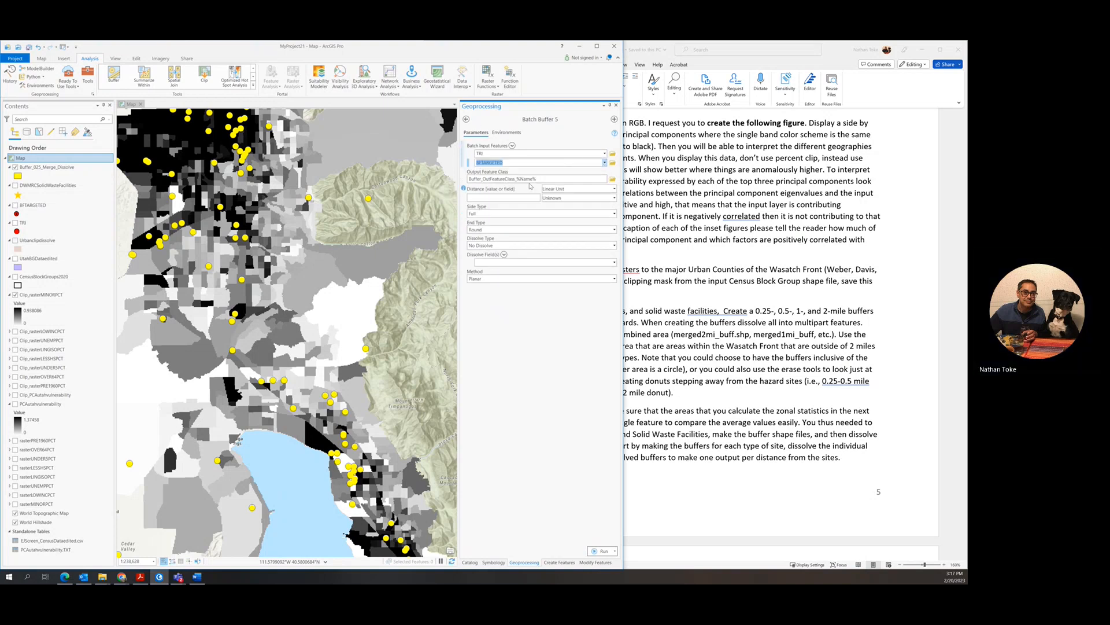
click(604, 171)
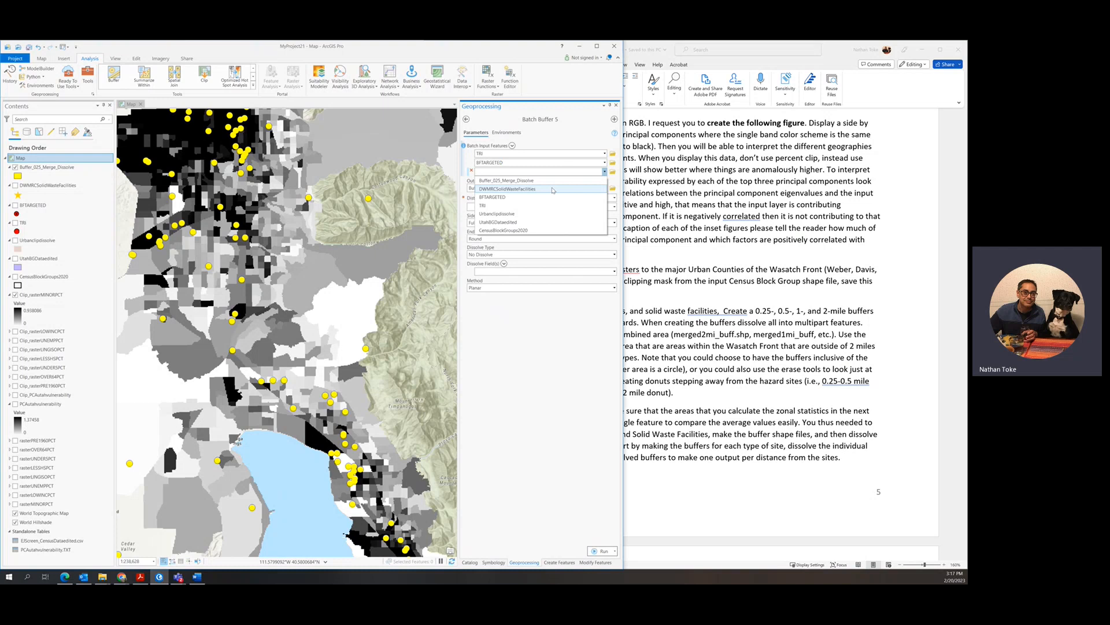
click(553, 189)
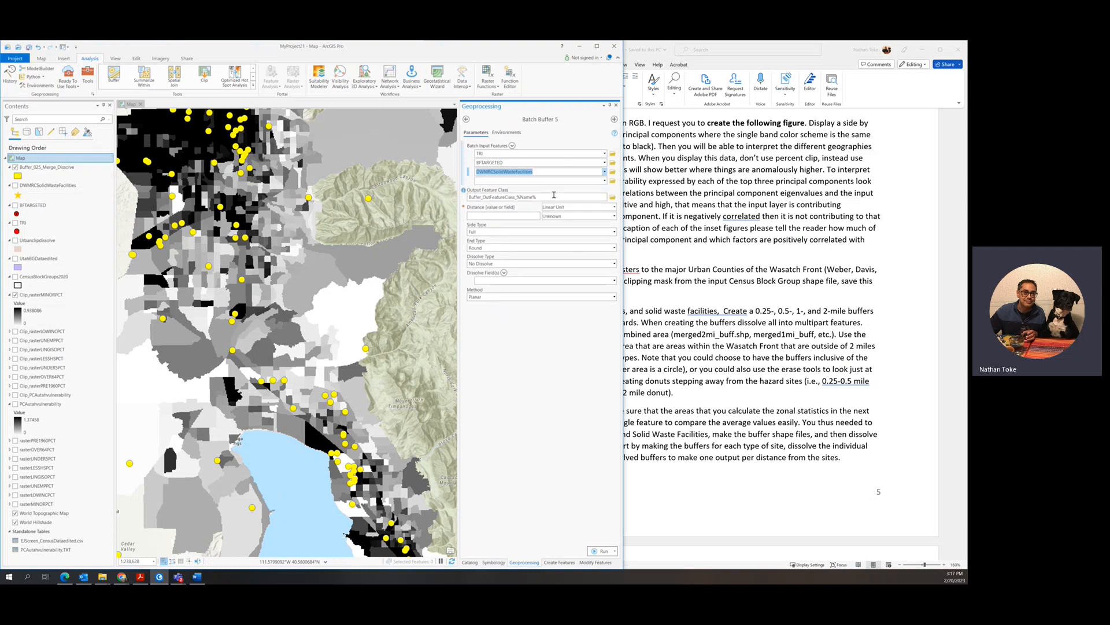
Name the batch buffer output Buffer_05mi%Name% and set the buffer distance to 0.5 miles.
click(483, 198)
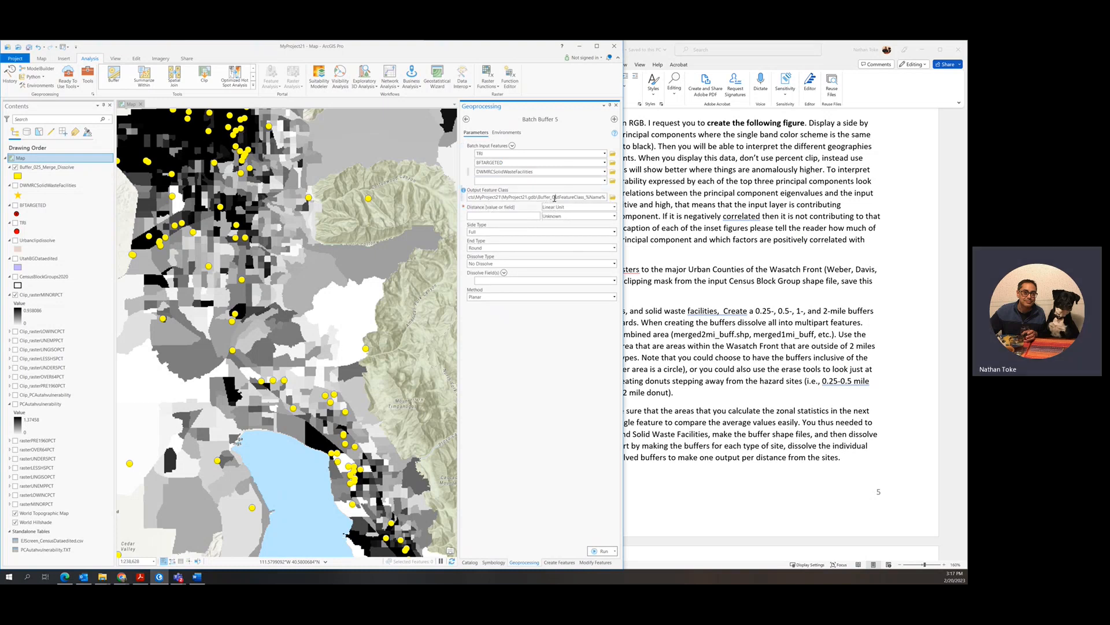
drag(559, 198, 585, 198)
key(BackSpace)
click(498, 216)
click(614, 216)
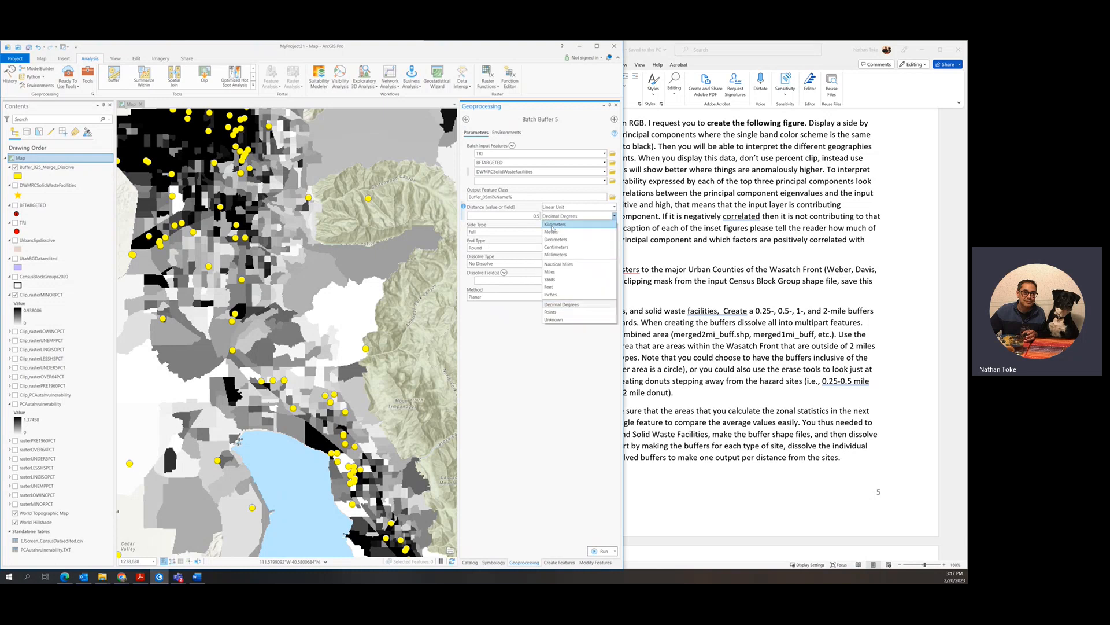
click(552, 272)
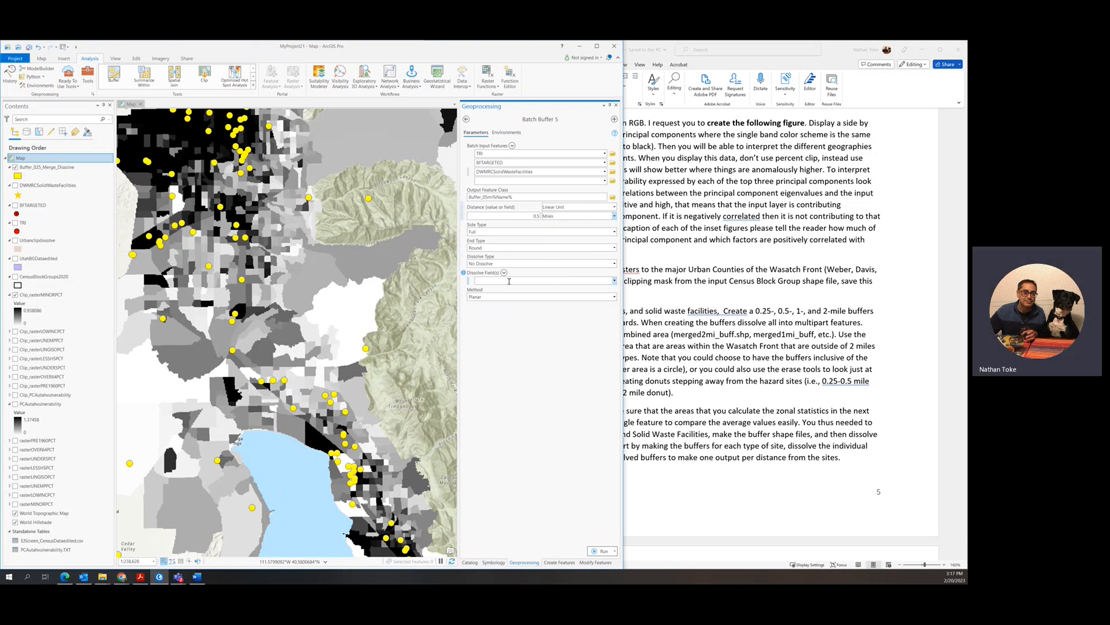
Keep the dissolve type at No Dissolve with no dissolve field and run the 0.5-mile batch buffer.
click(511, 280)
click(614, 280)
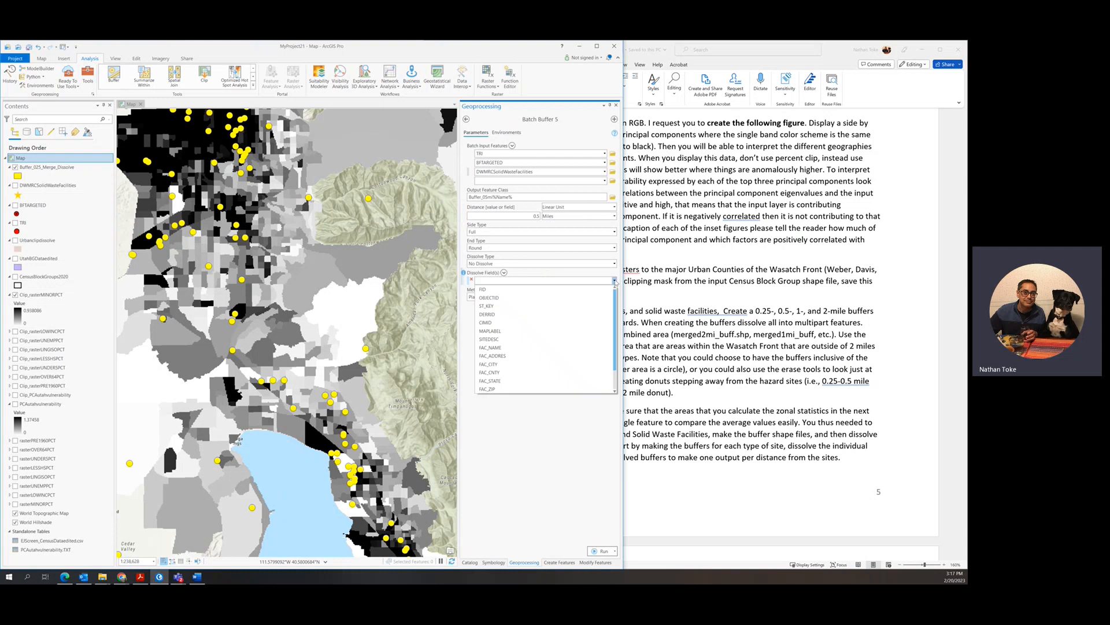
click(580, 263)
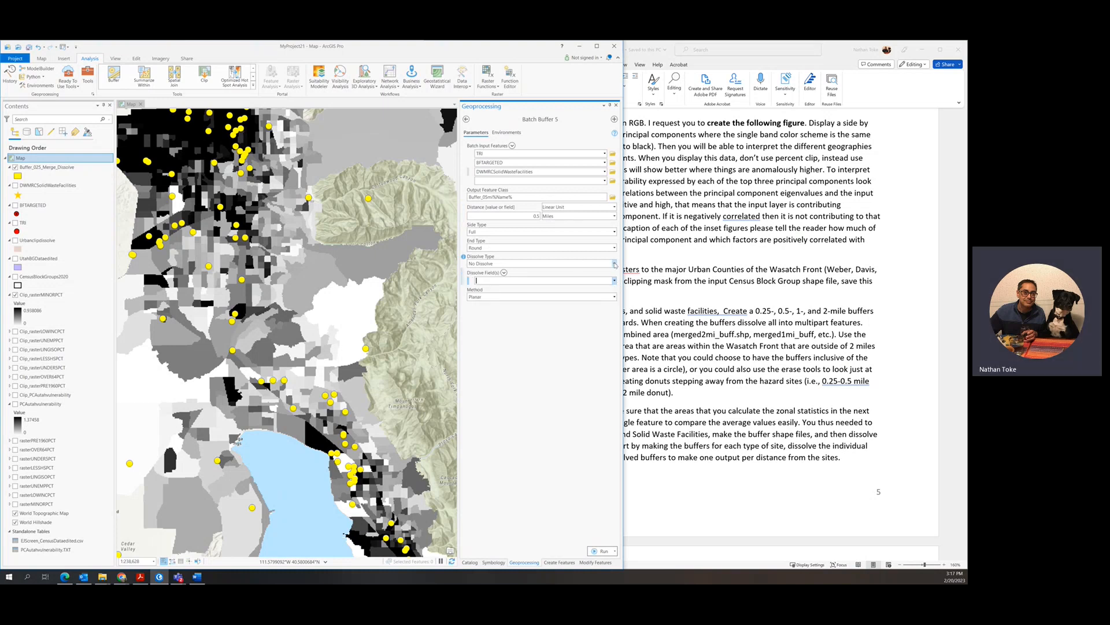
click(581, 262)
click(532, 275)
click(604, 551)
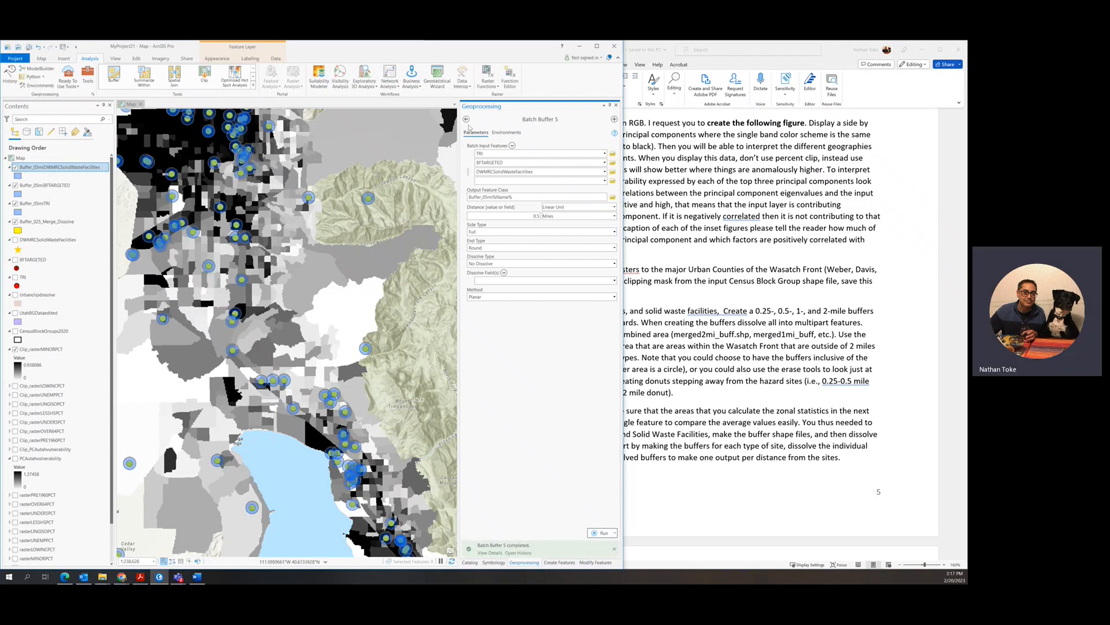
Set up the Merge tool with Buffer_05miTRI, Buffer_05miBFTARGETED and Buffer_05miDWMRCSolidWasteFacilities as the input datasets.
click(466, 119)
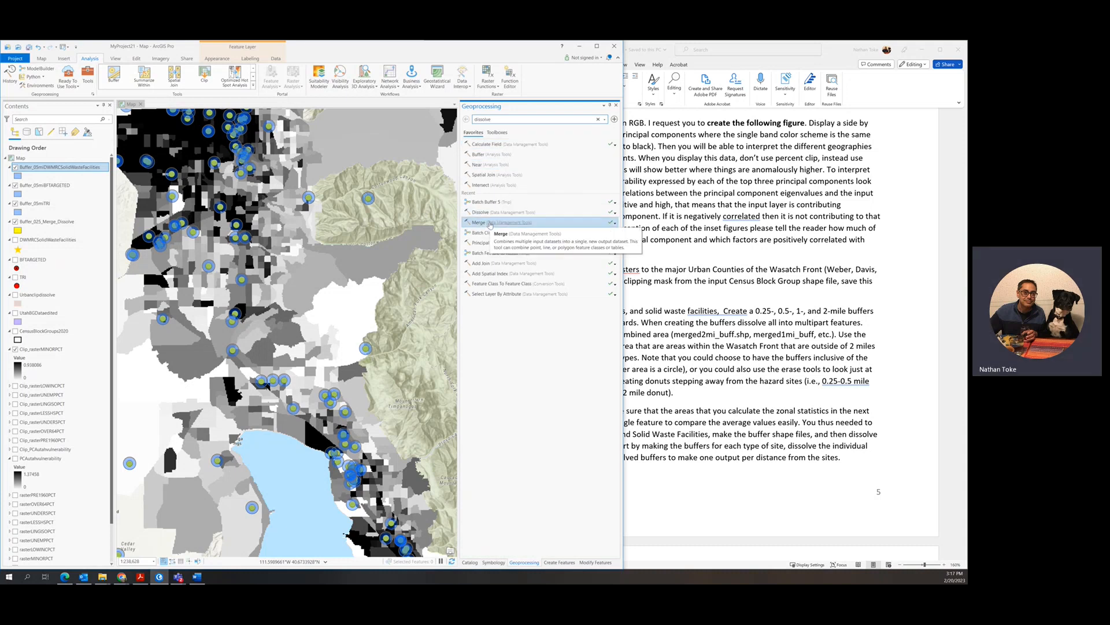
click(497, 133)
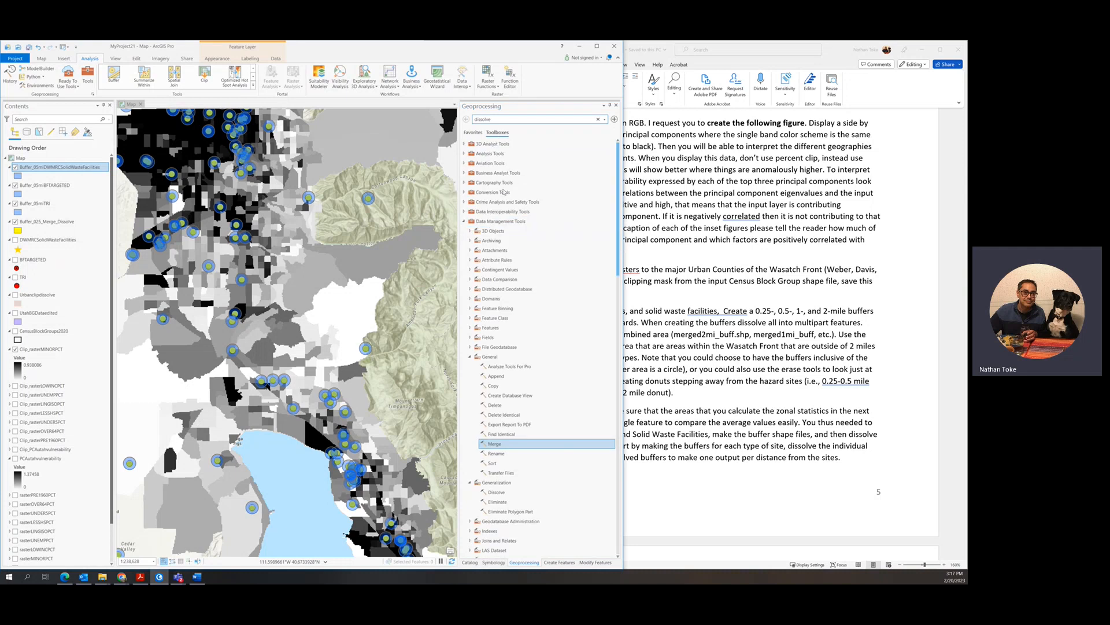
click(498, 444)
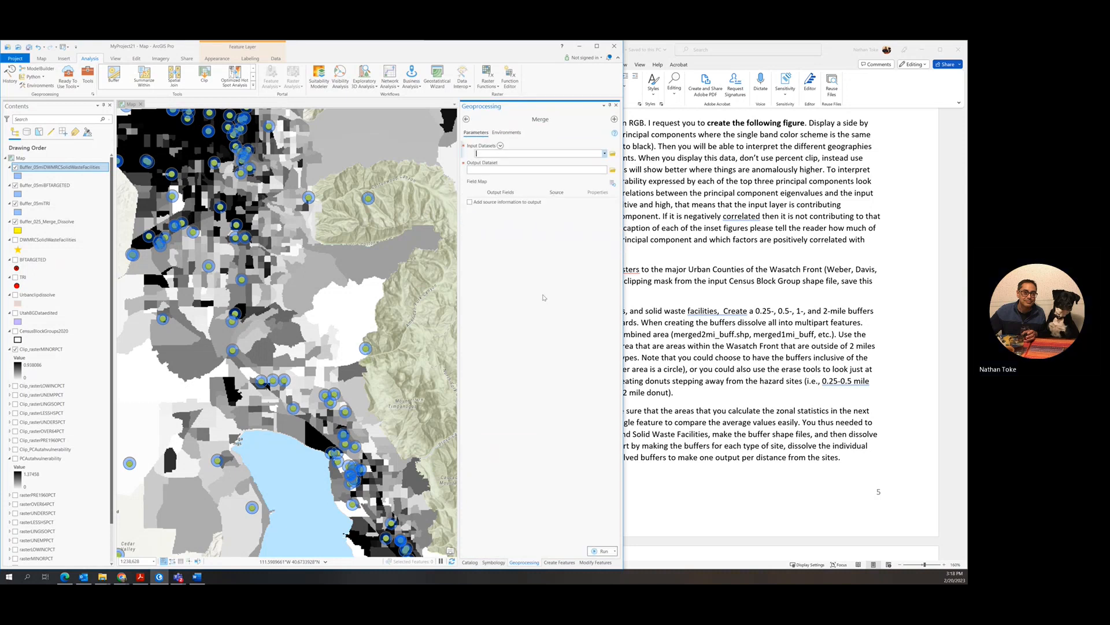
click(605, 154)
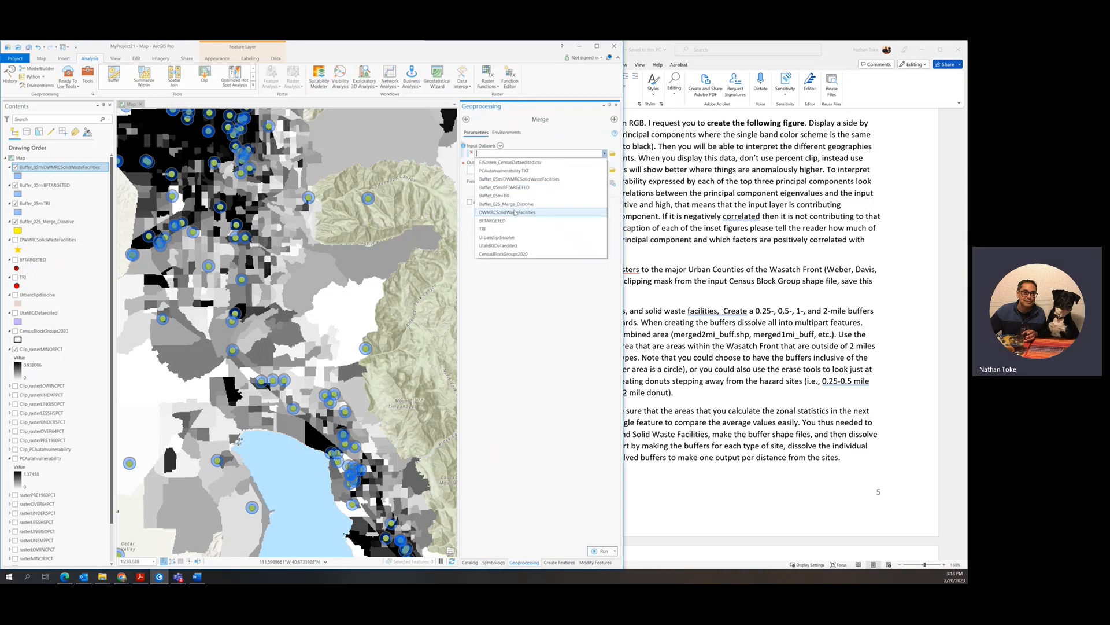
click(495, 195)
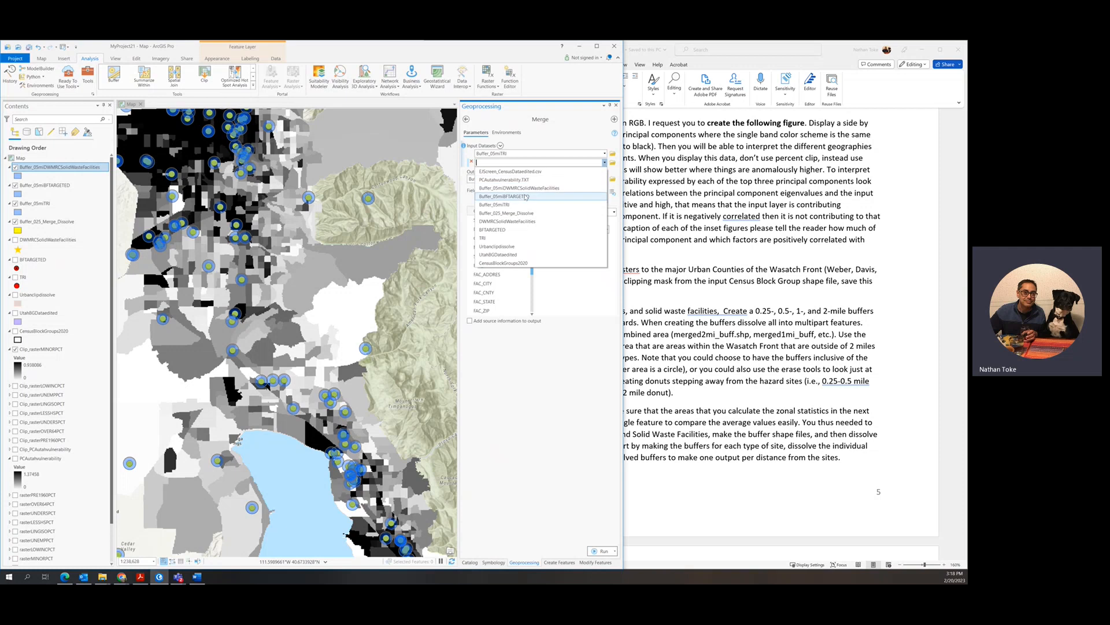
click(493, 184)
click(604, 172)
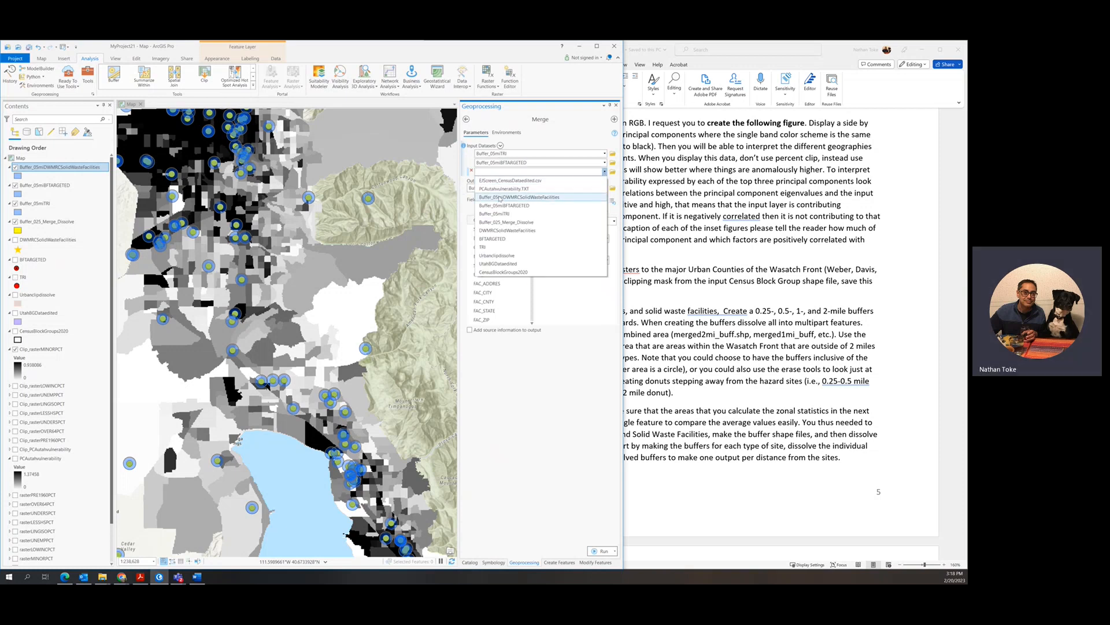
click(501, 197)
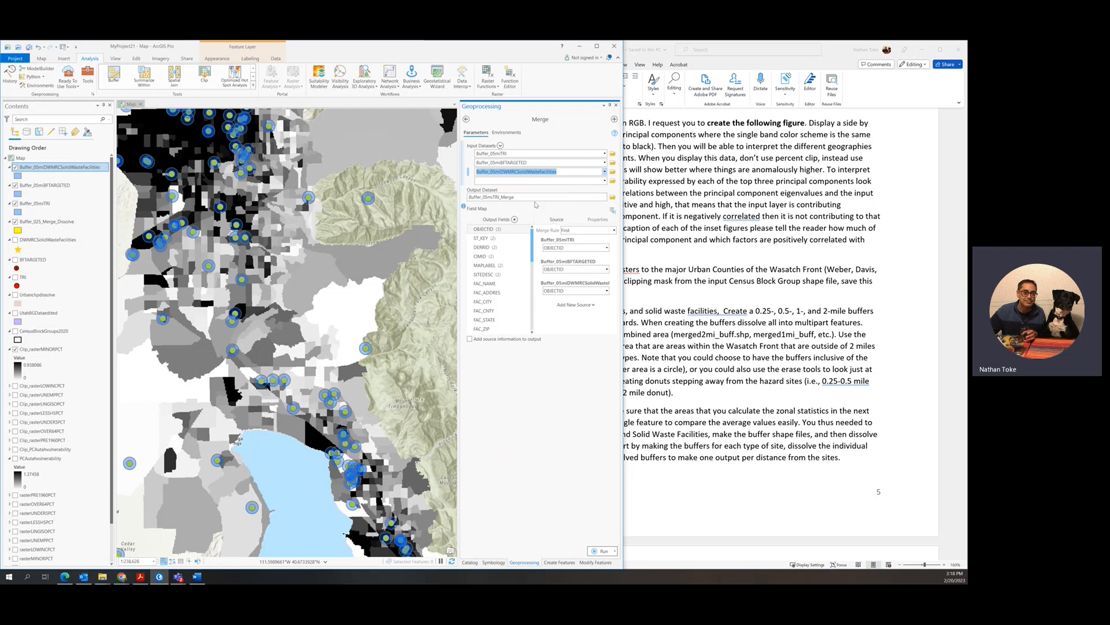
Name the merge output dataset Buffer_05mi_Merge and run the merge of the 0.5-mile buffers.
click(500, 197)
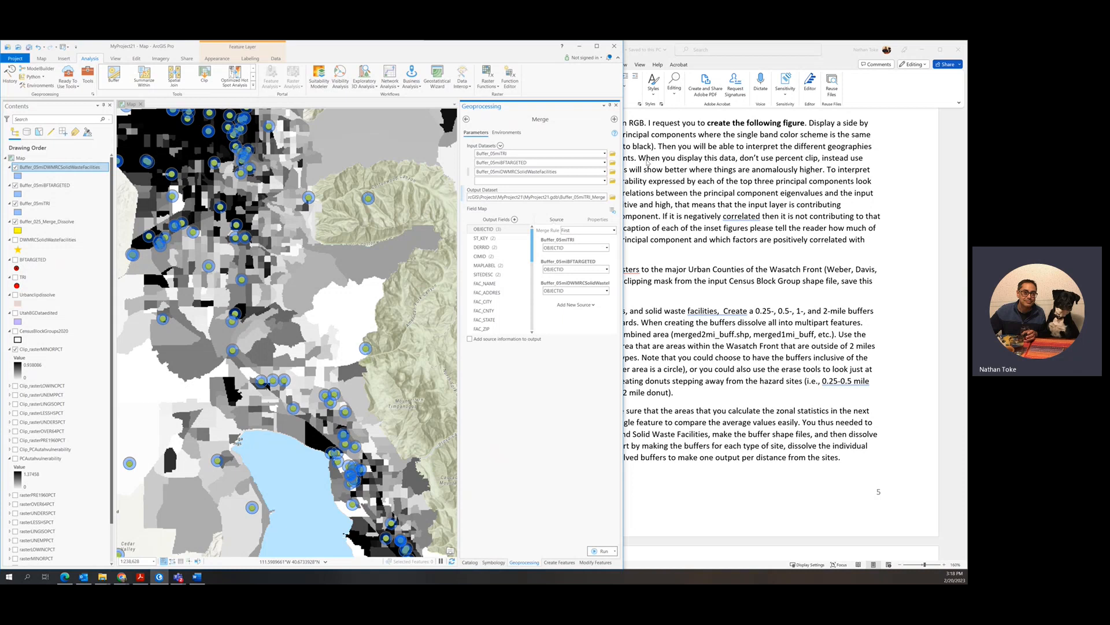
key(BackSpace)
key(BackSpace)
key(BackSpace)
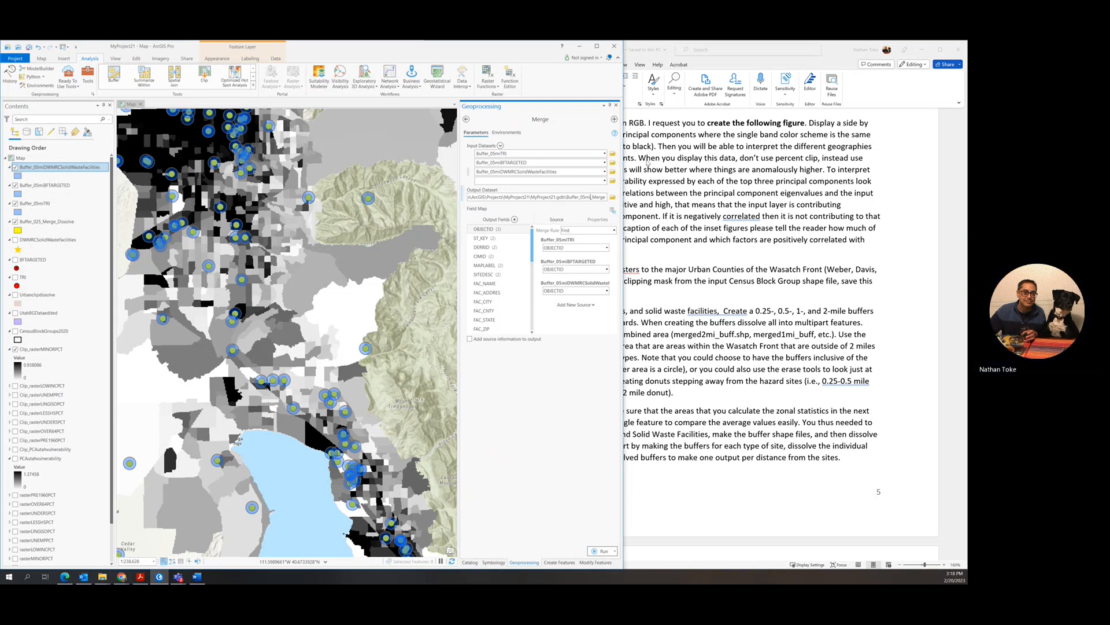
click(602, 551)
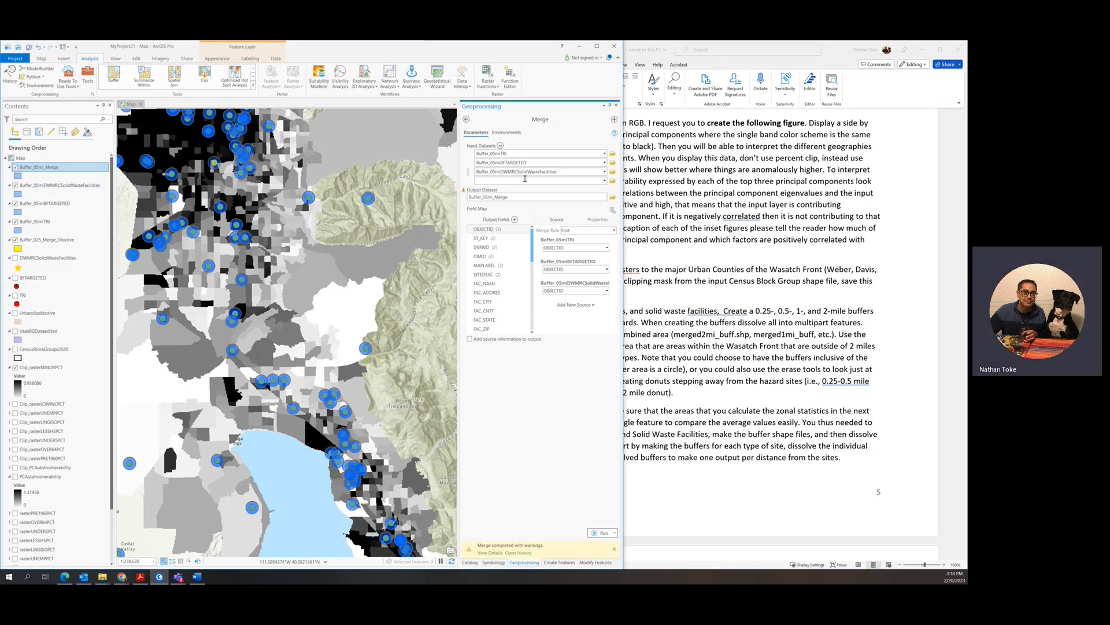
Dissolve Buffer_05mi_Merge into the output feature class Buffer_05mi_Merge_Dissolve with multipart features and no dissolve field.
click(466, 119)
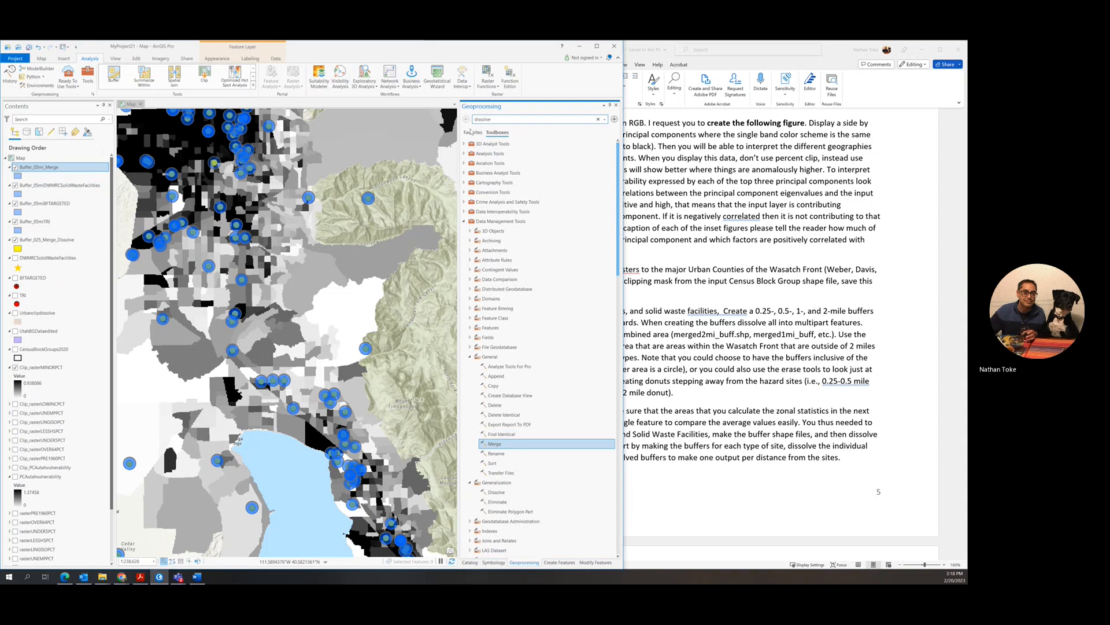
click(471, 133)
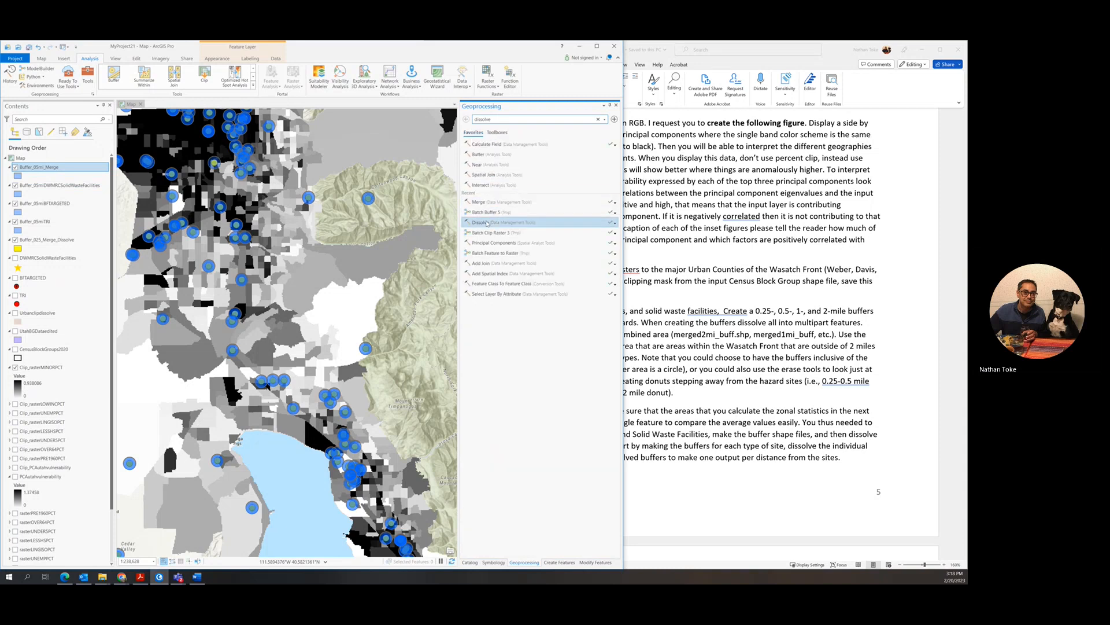
click(488, 223)
click(592, 152)
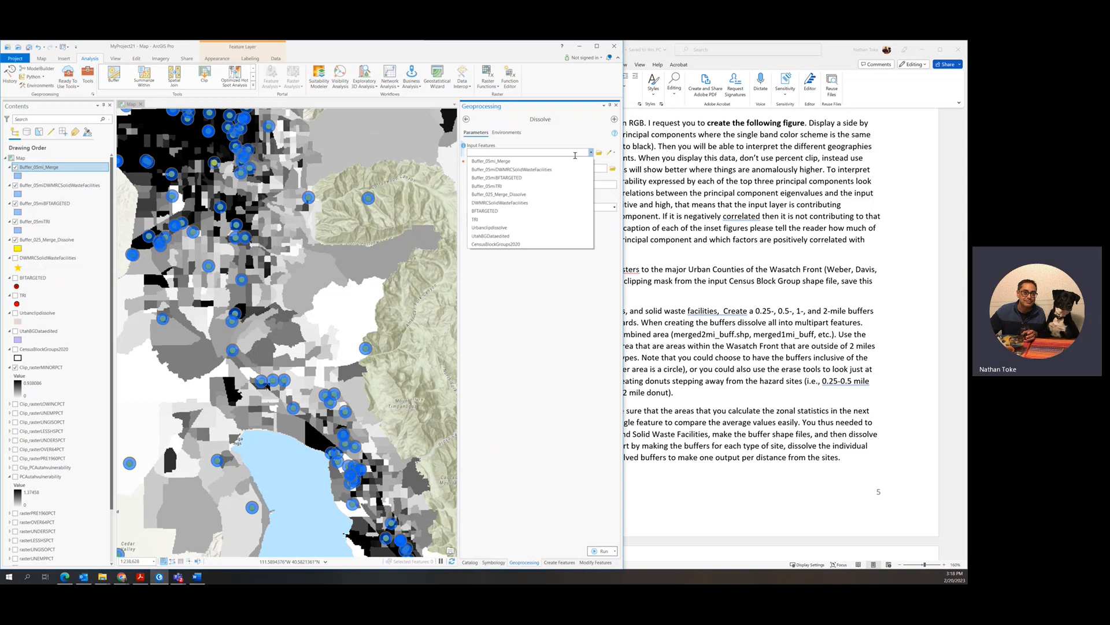
click(528, 163)
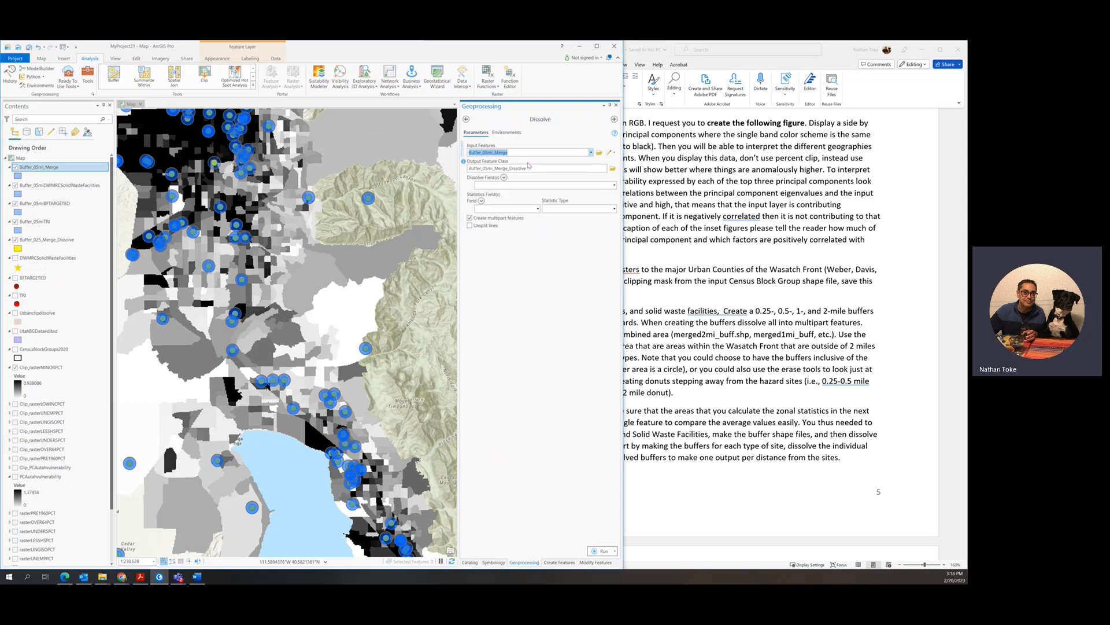
click(602, 550)
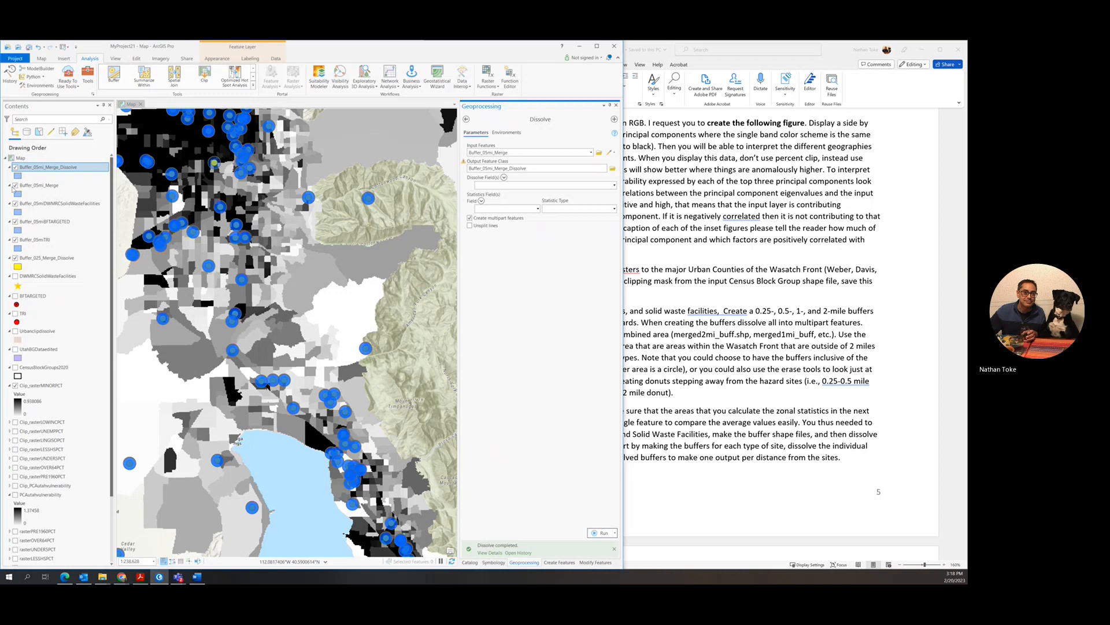
Remove Buffer_05mi_Merge and the three individual 0.5-mile buffer layers from the map and hide Buffer_025_Merge_Dissolve.
click(22, 187)
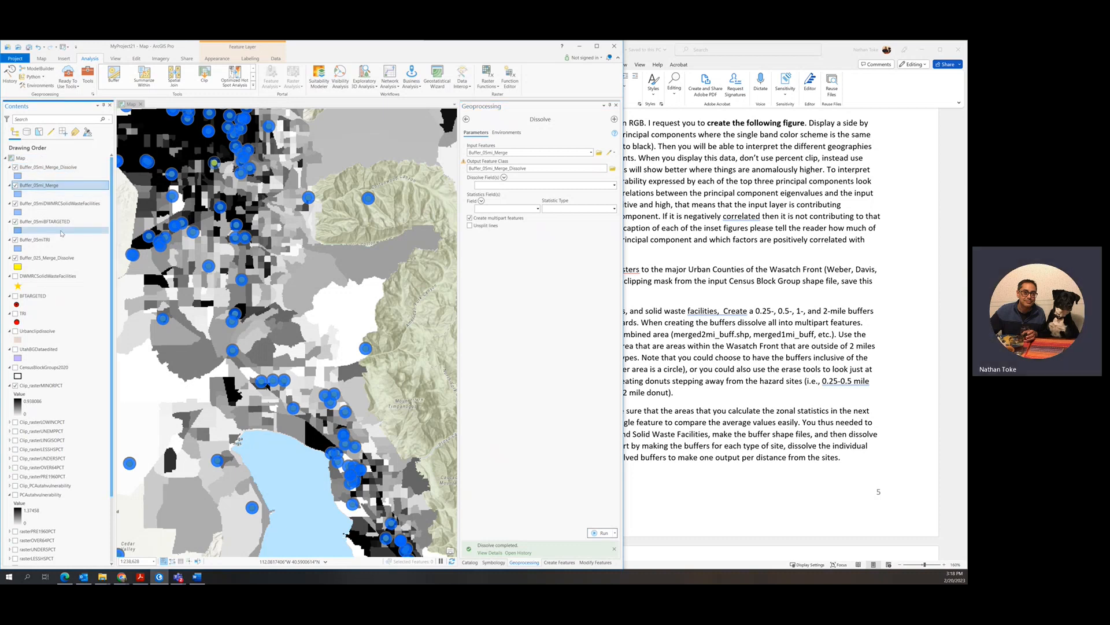
shift+click(38, 240)
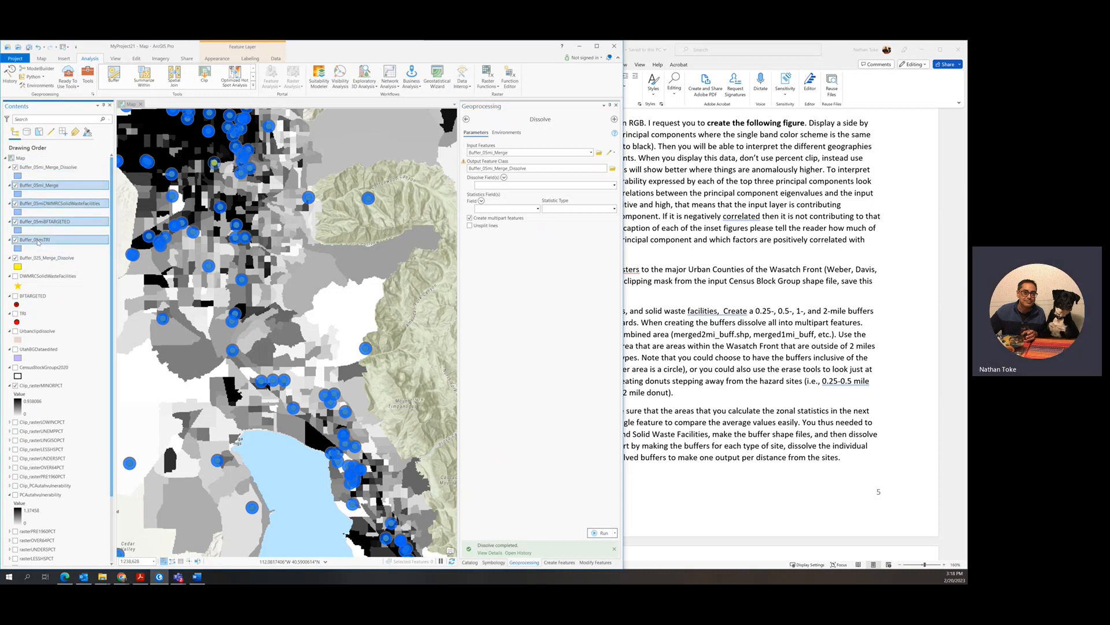
right_click(38, 240)
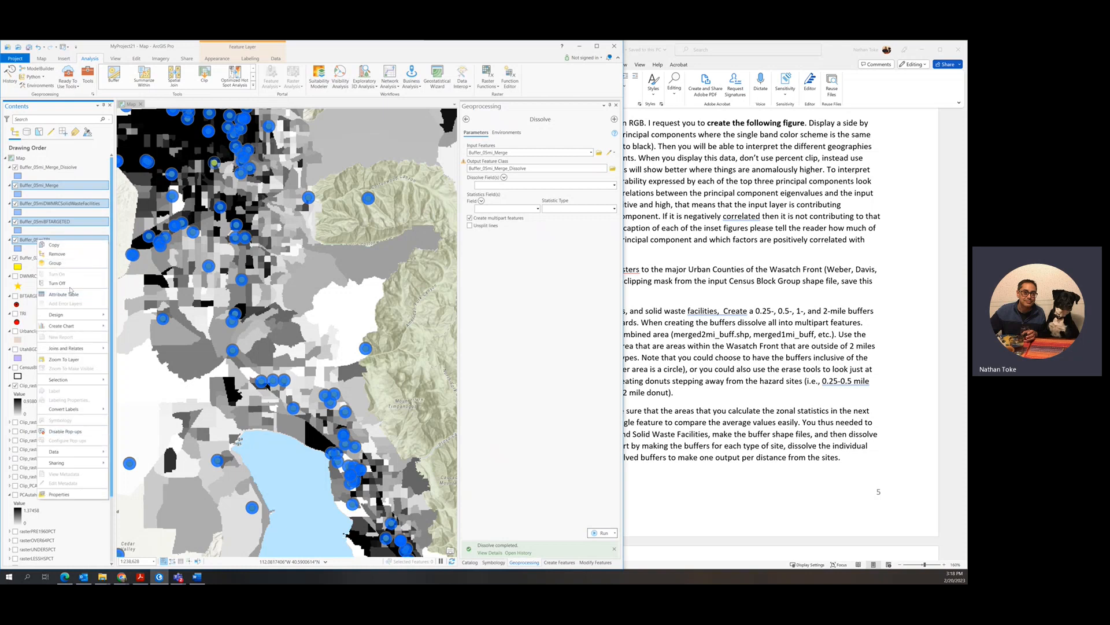
click(57, 253)
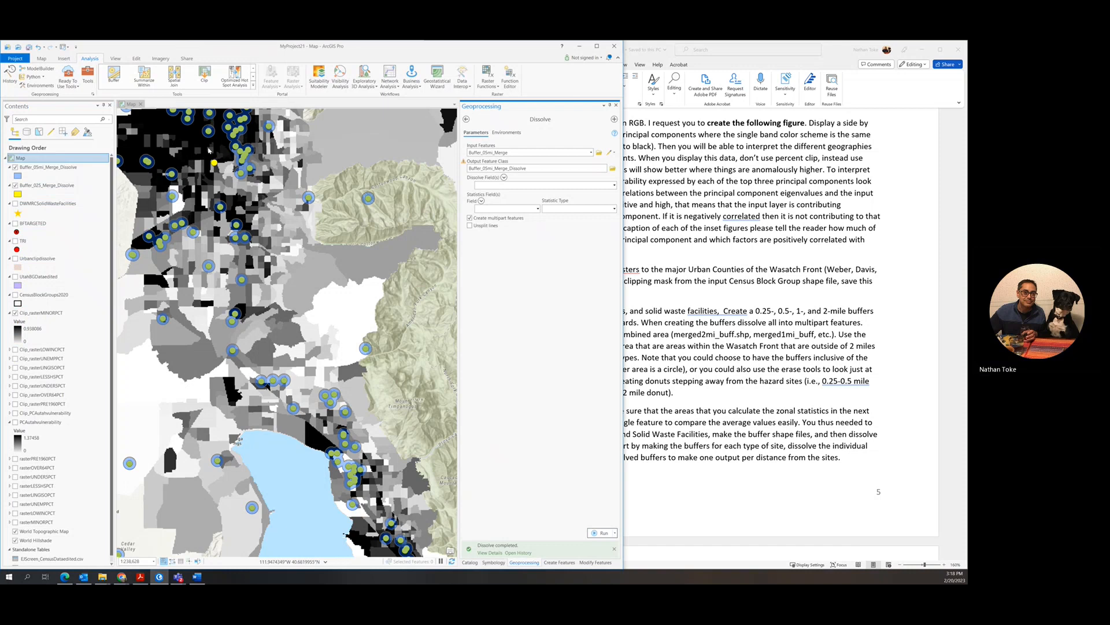
click(15, 185)
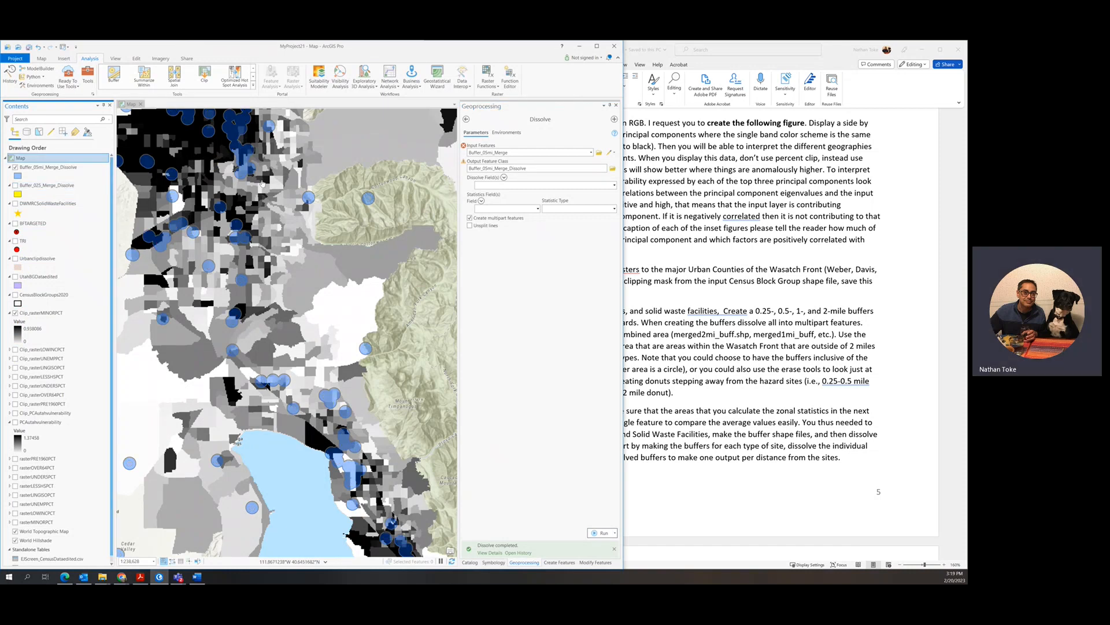
drag(308, 290, 344, 368)
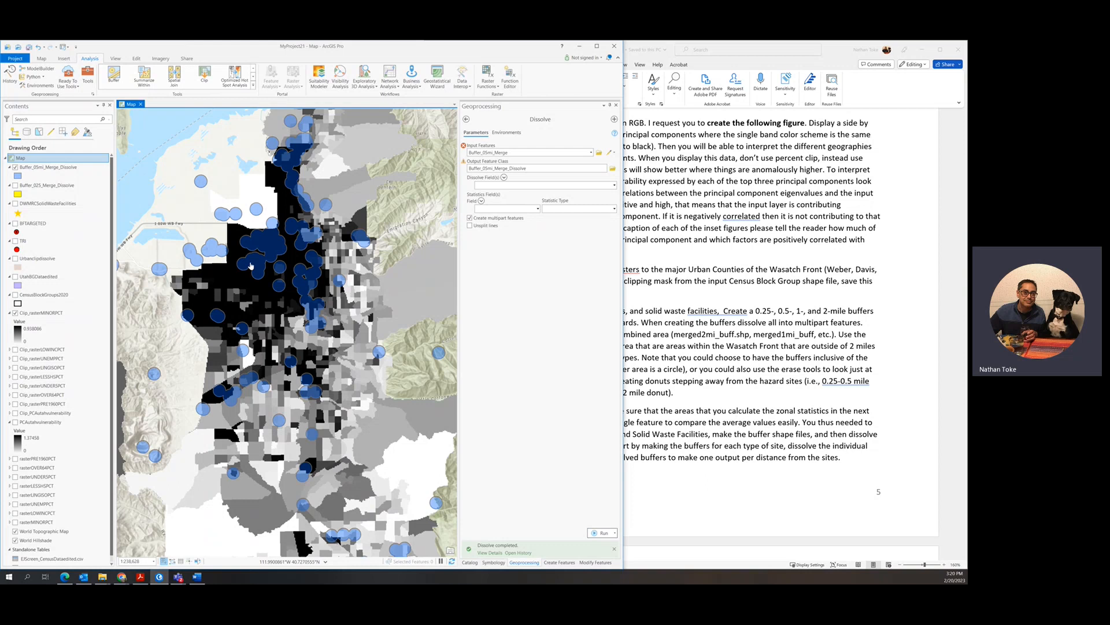
Set up the Erase tool with Buffer_05mi_Merge_Dissolve as input features and Buffer_025_Merge_Dissolve as erase features.
click(88, 84)
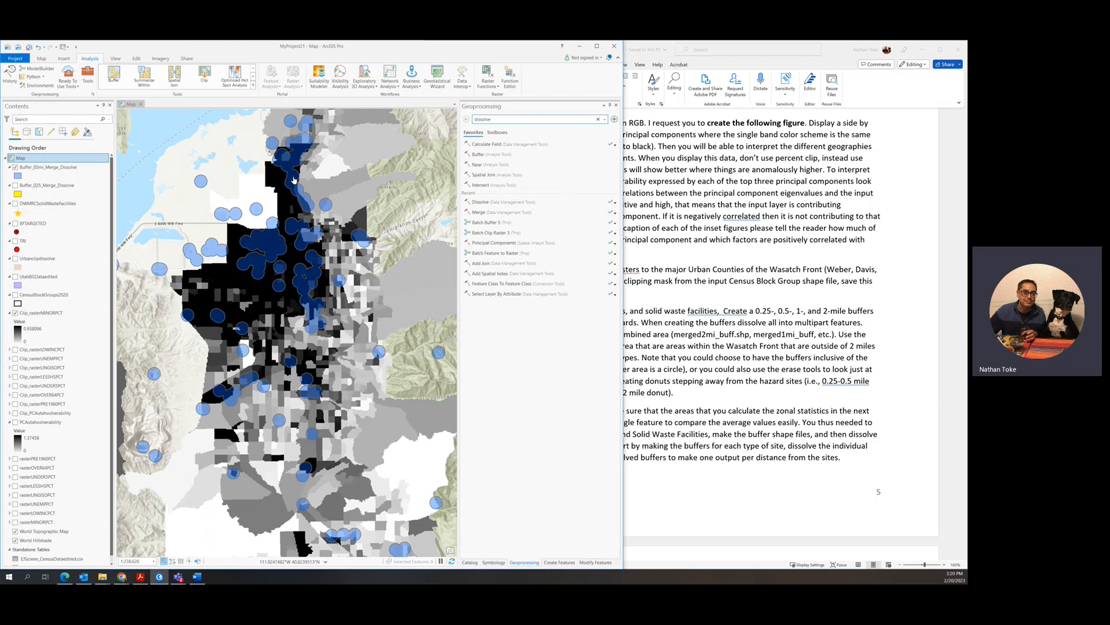
double_click(482, 118)
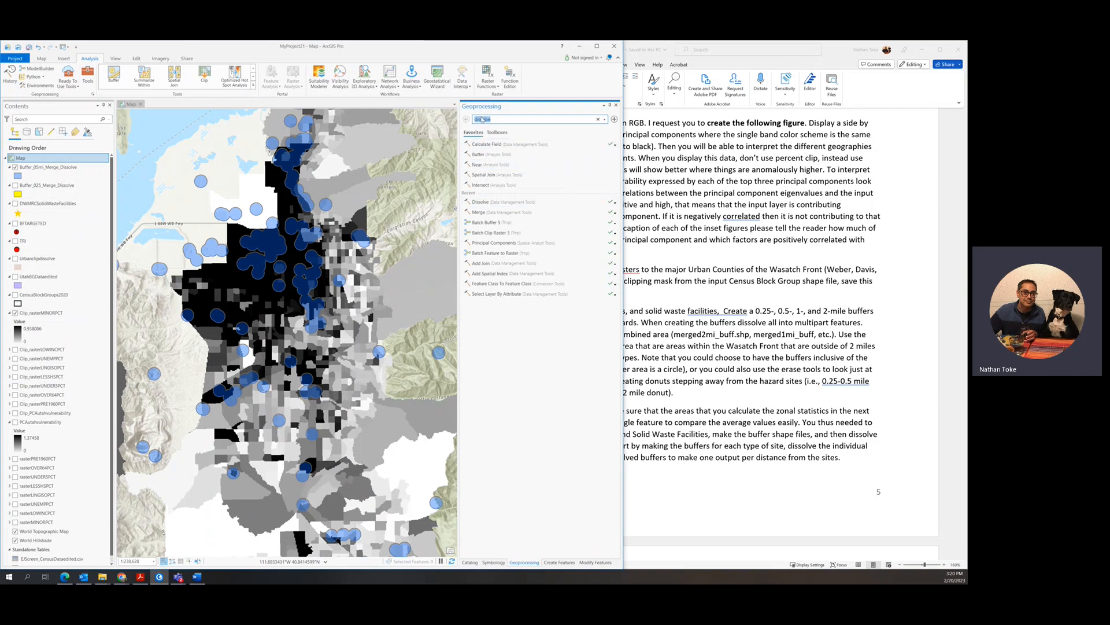
text(c)
text(rase)
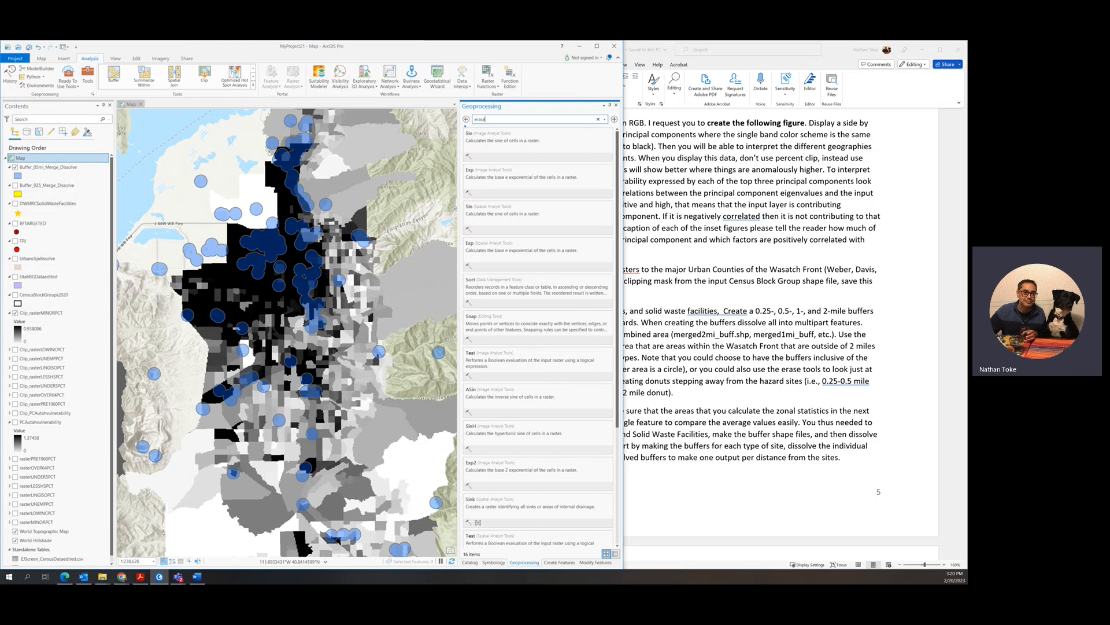
click(504, 150)
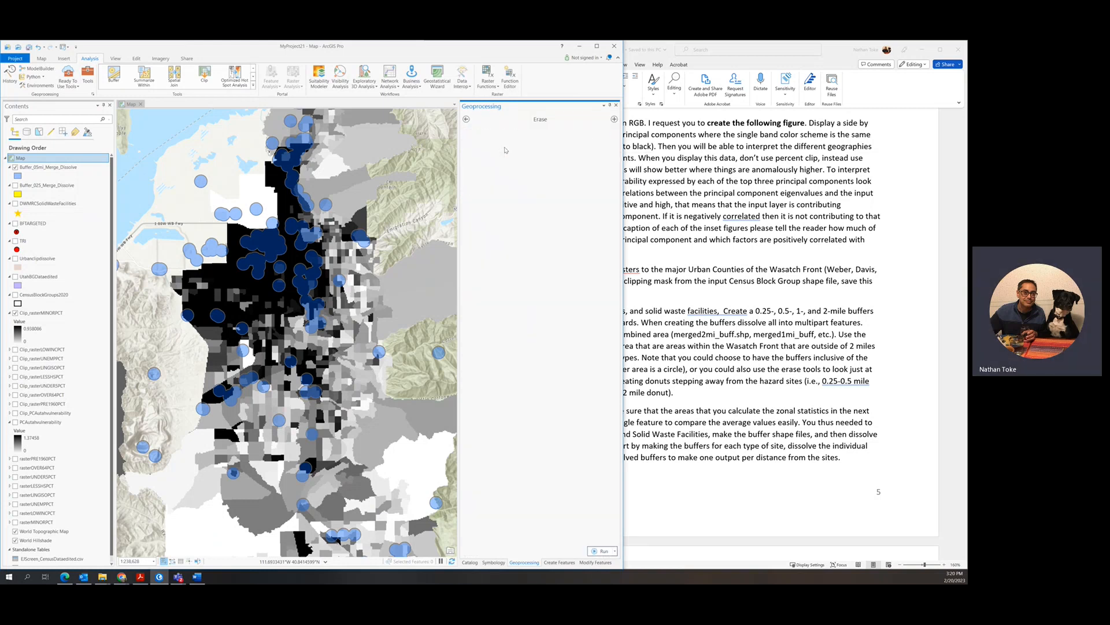
click(605, 154)
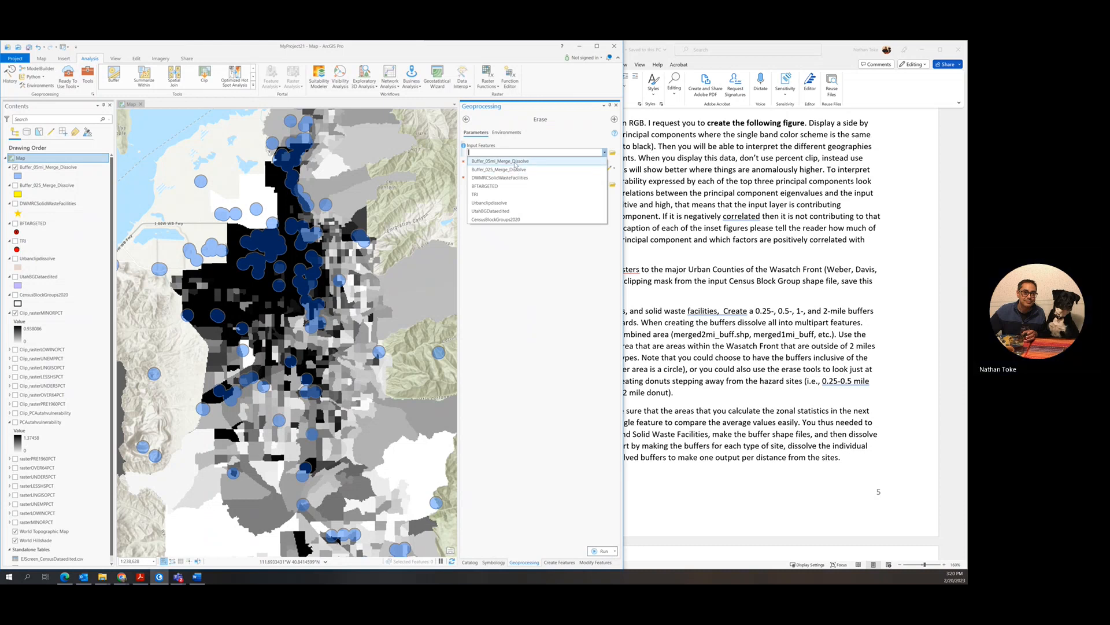
click(514, 161)
click(590, 168)
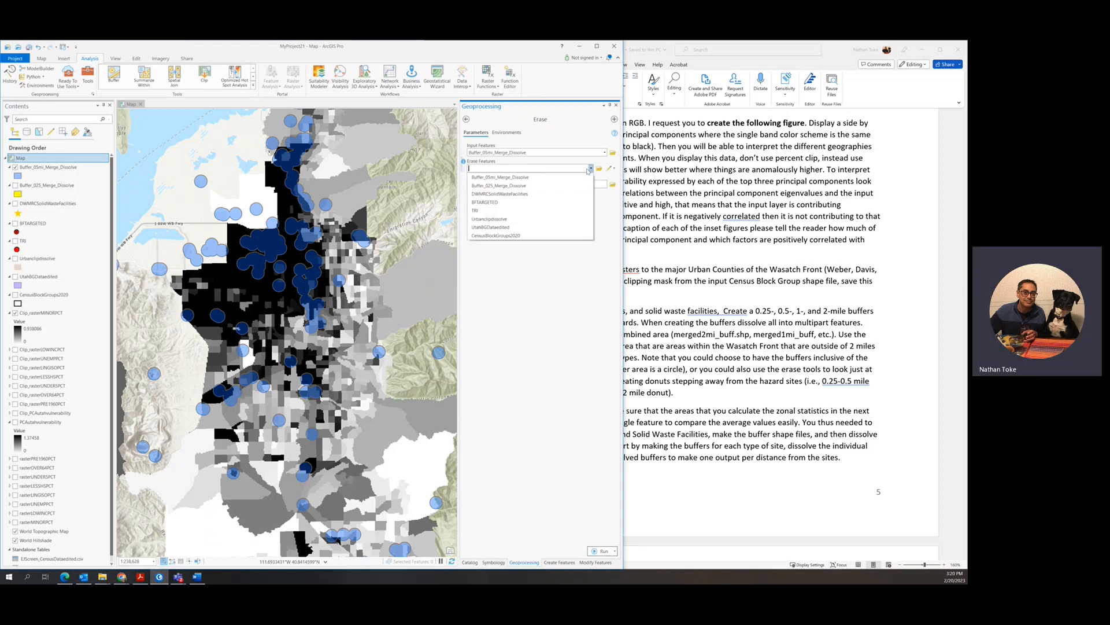
click(507, 186)
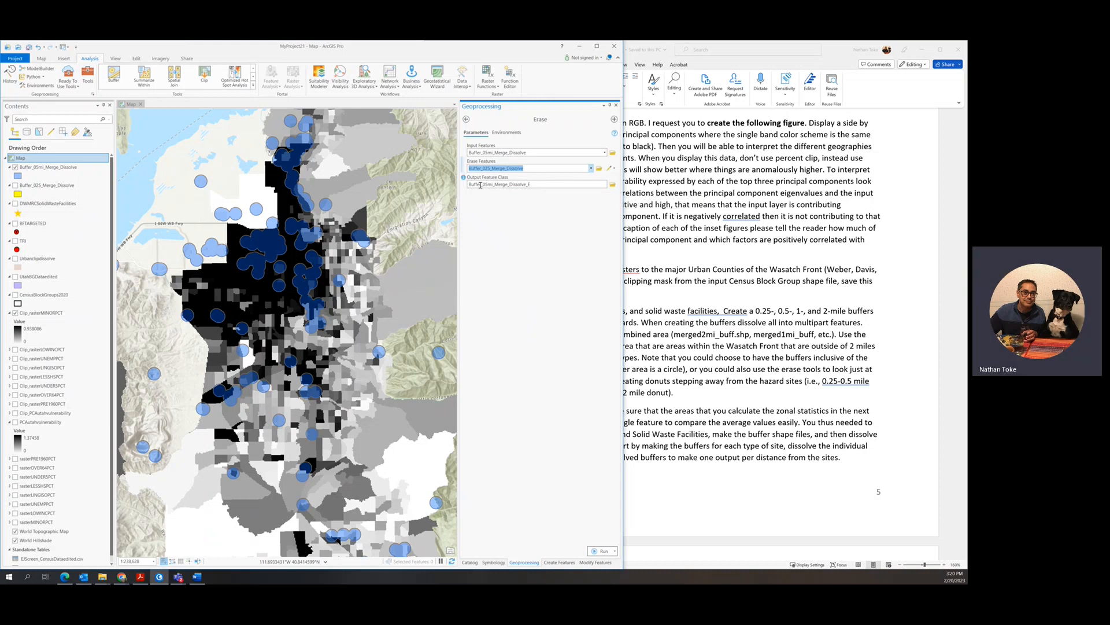
Name the erase output Buffer_025_05mi_Merge_Dissolve_E and run the erase.
click(536, 185)
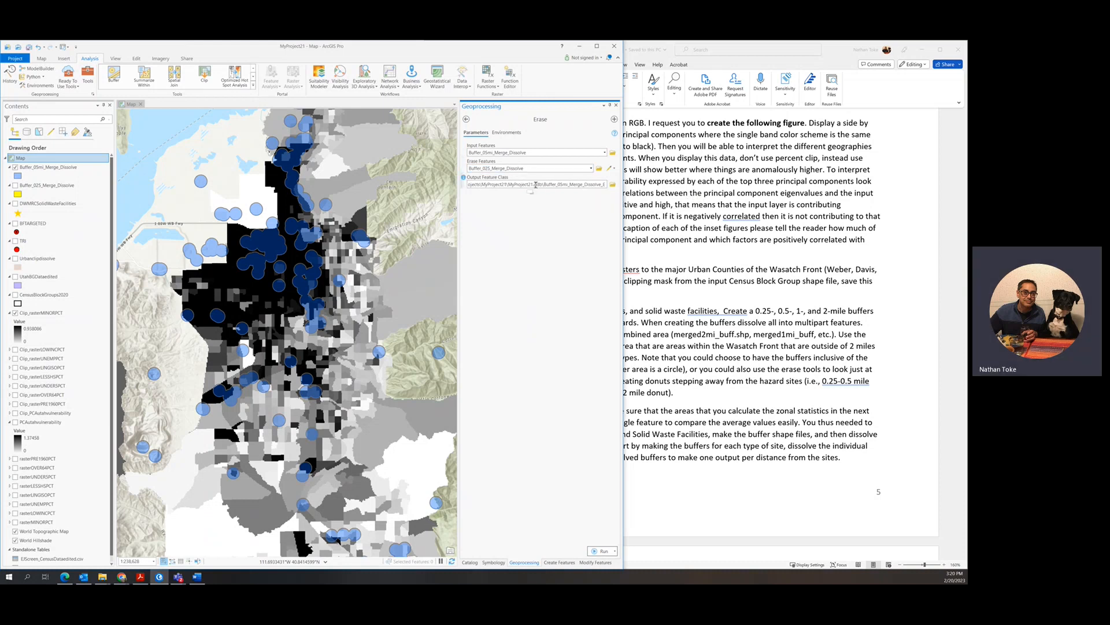
click(566, 184)
click(597, 241)
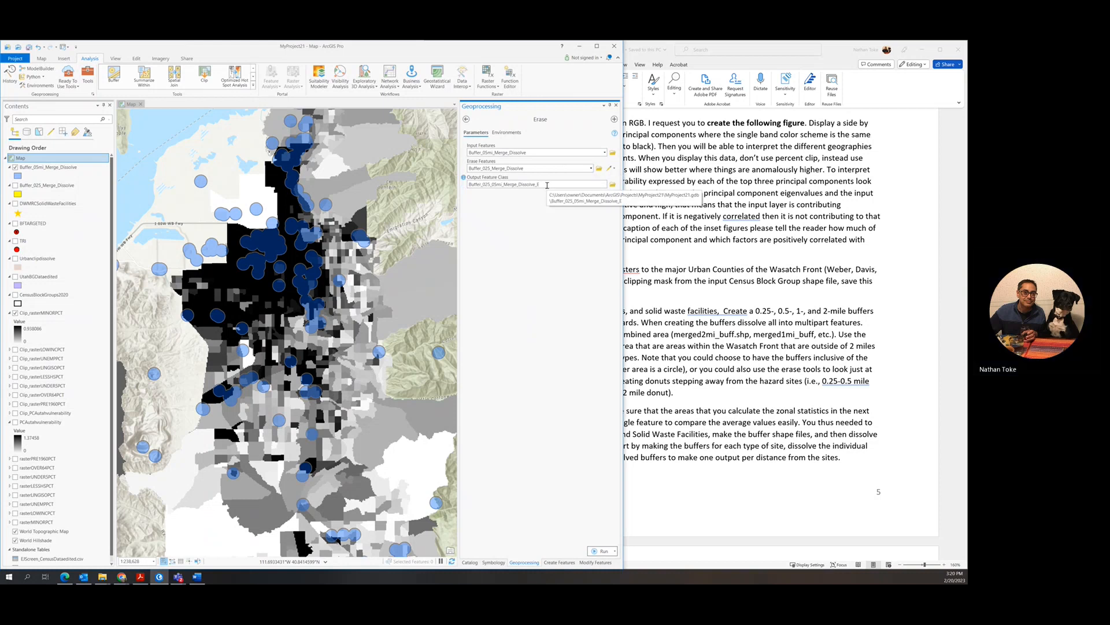
click(602, 551)
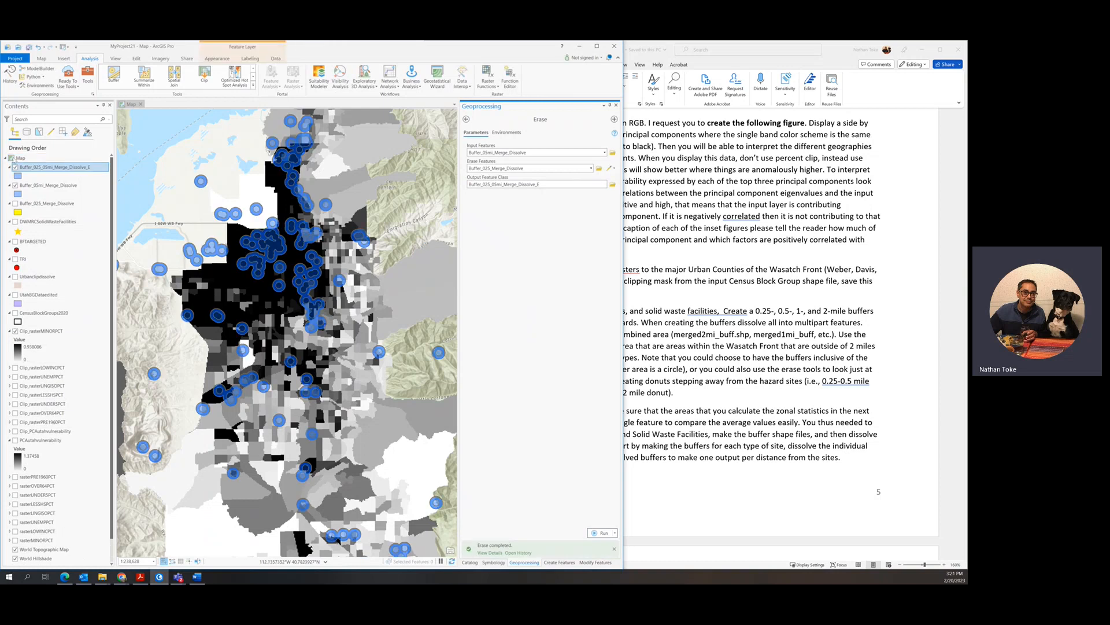
Hide the Buffer_05mi_Merge_Dissolve layer to show only the 0.25–0.5 mile donut buffers on the map.
click(17, 186)
click(15, 186)
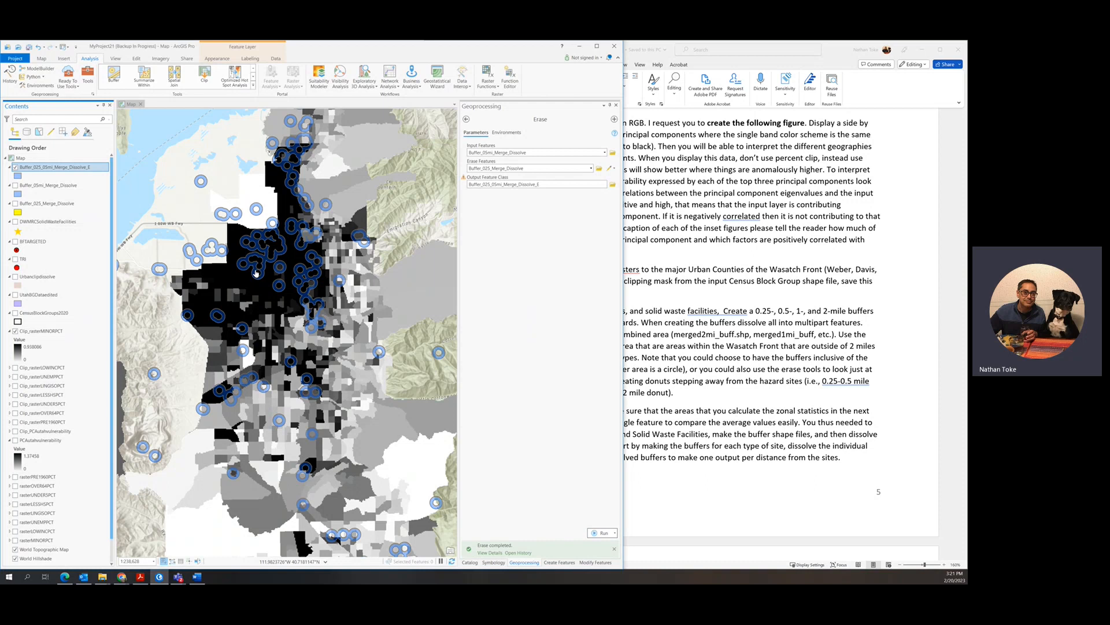
scroll(256, 273, down, 2)
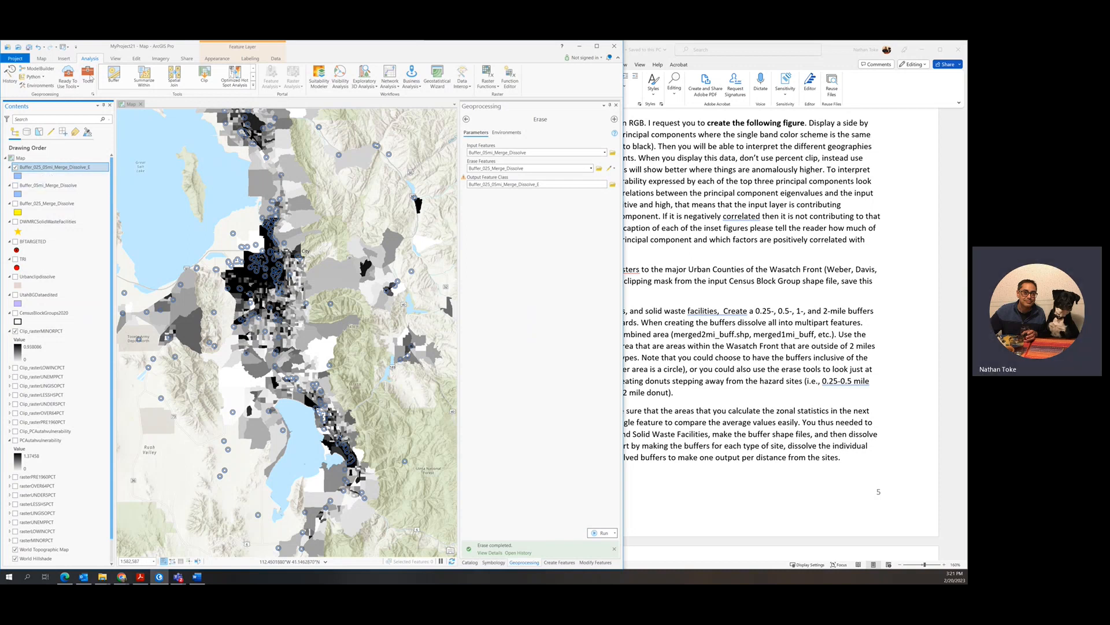
Set up the recent Batch Buffer tool with DWMRCSolidWasteFacilities, BFTARGETED and TRI as the batch input features.
click(467, 120)
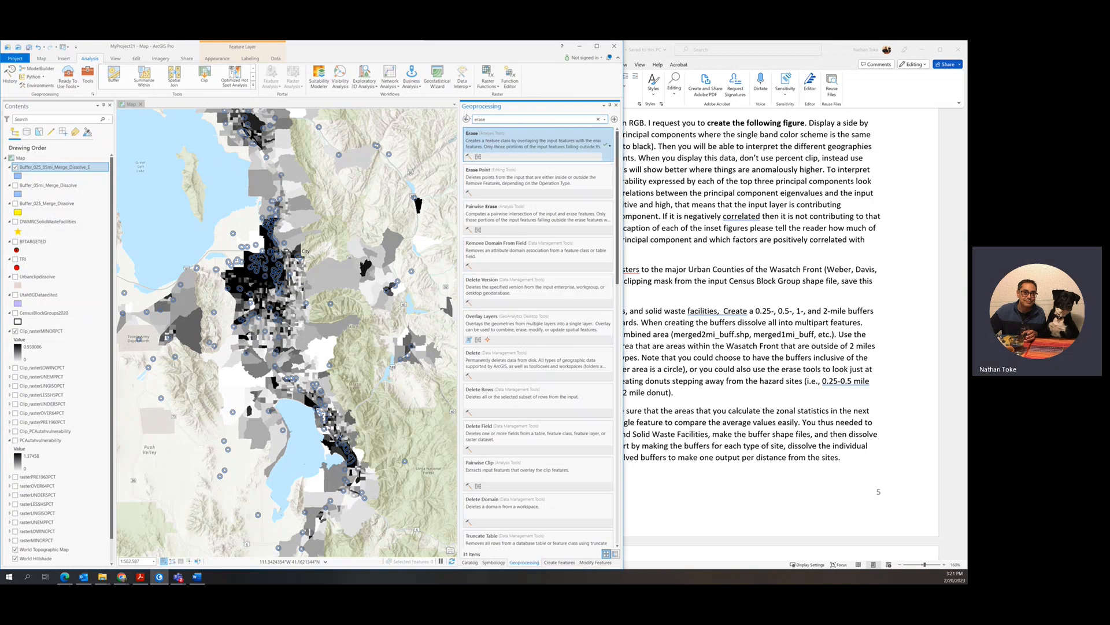
click(467, 119)
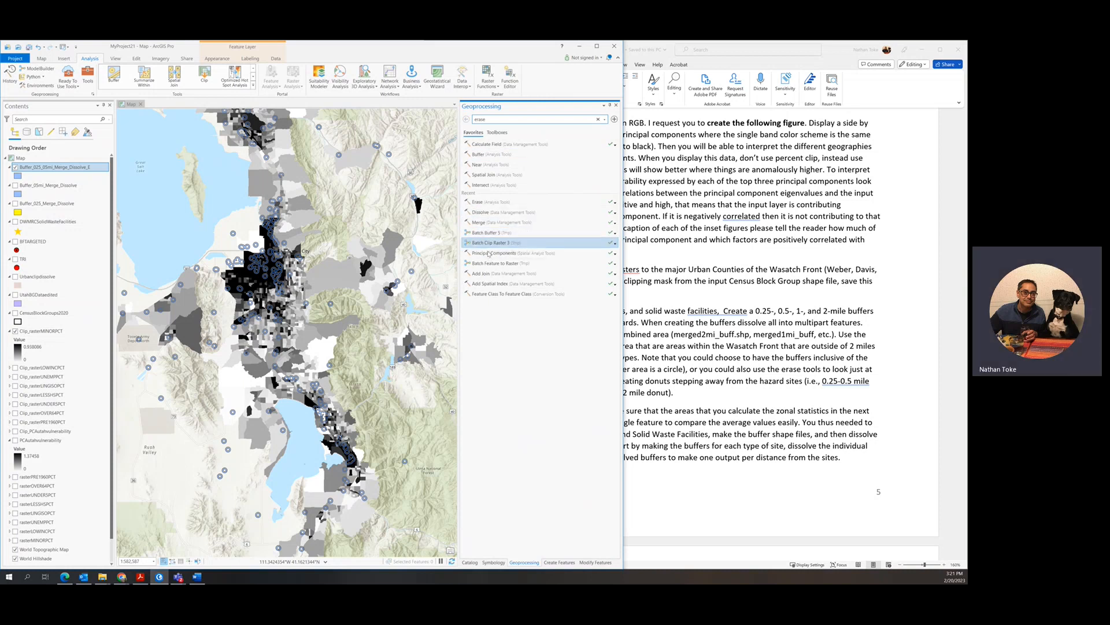
click(479, 232)
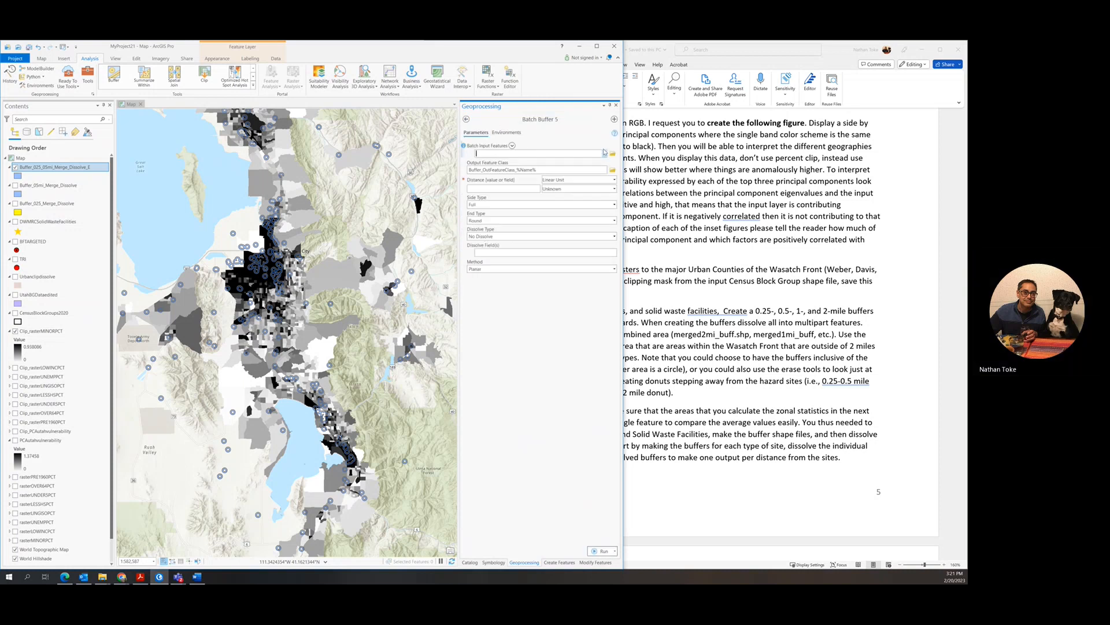
click(604, 154)
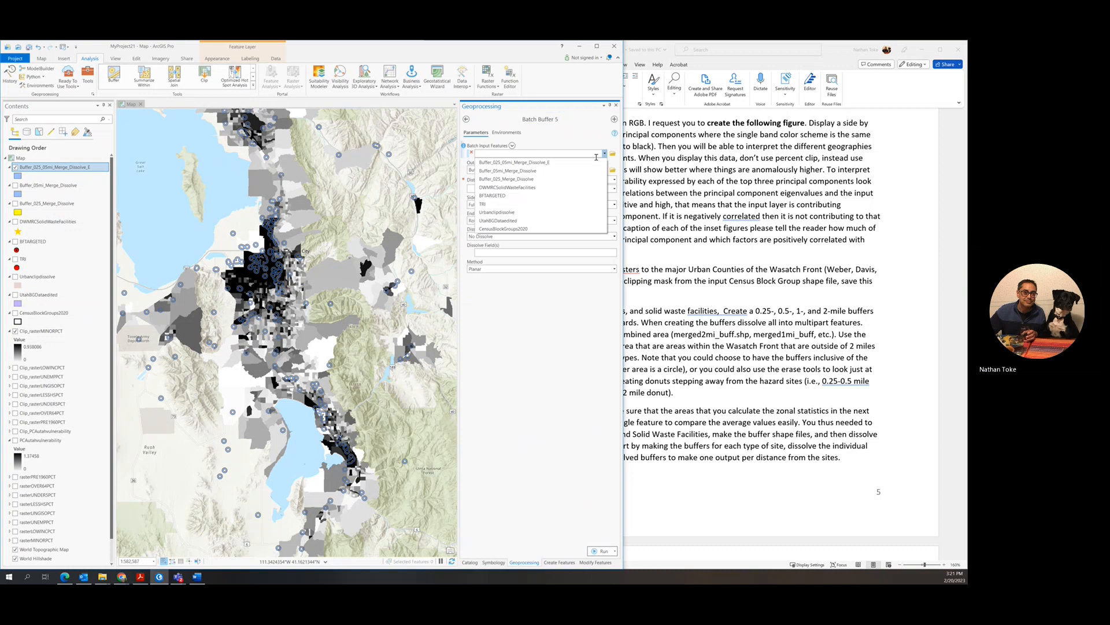
click(514, 187)
click(605, 162)
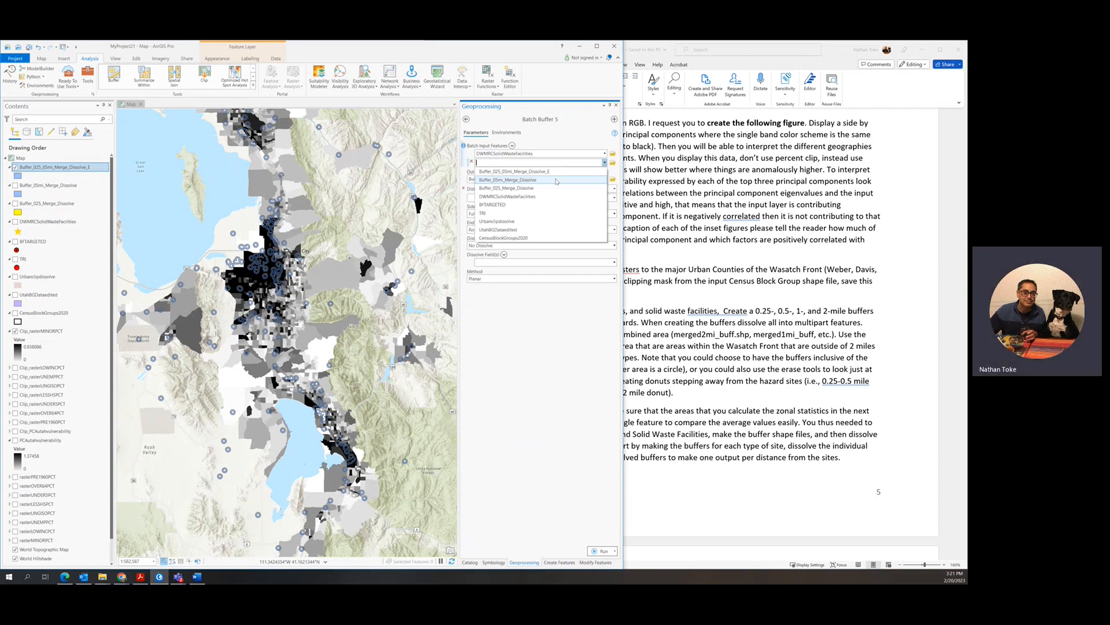
click(544, 190)
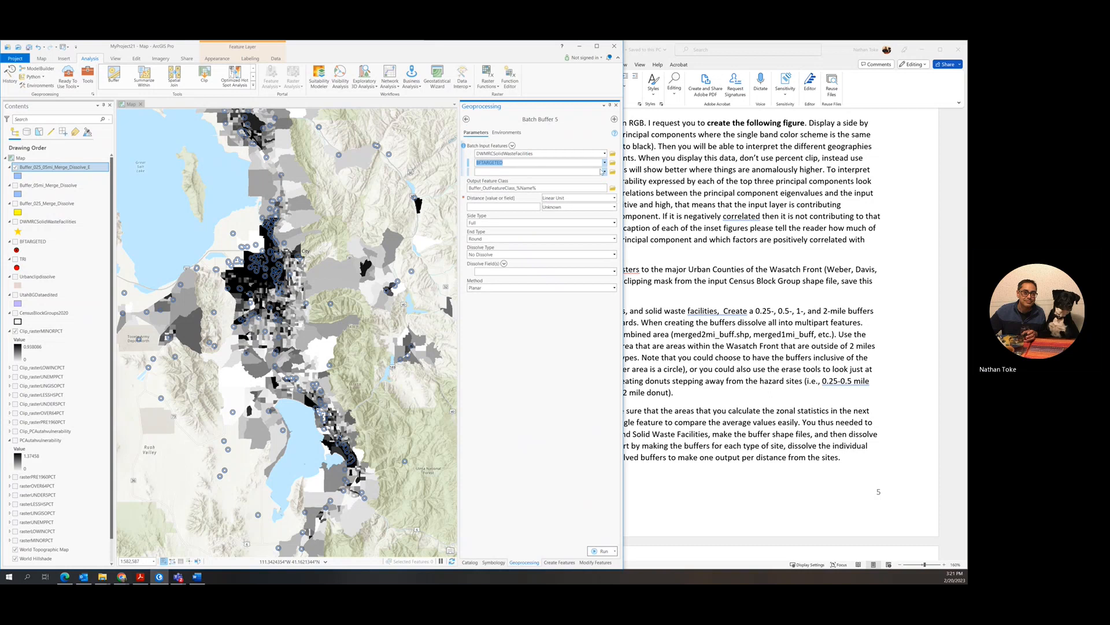
click(604, 172)
click(489, 223)
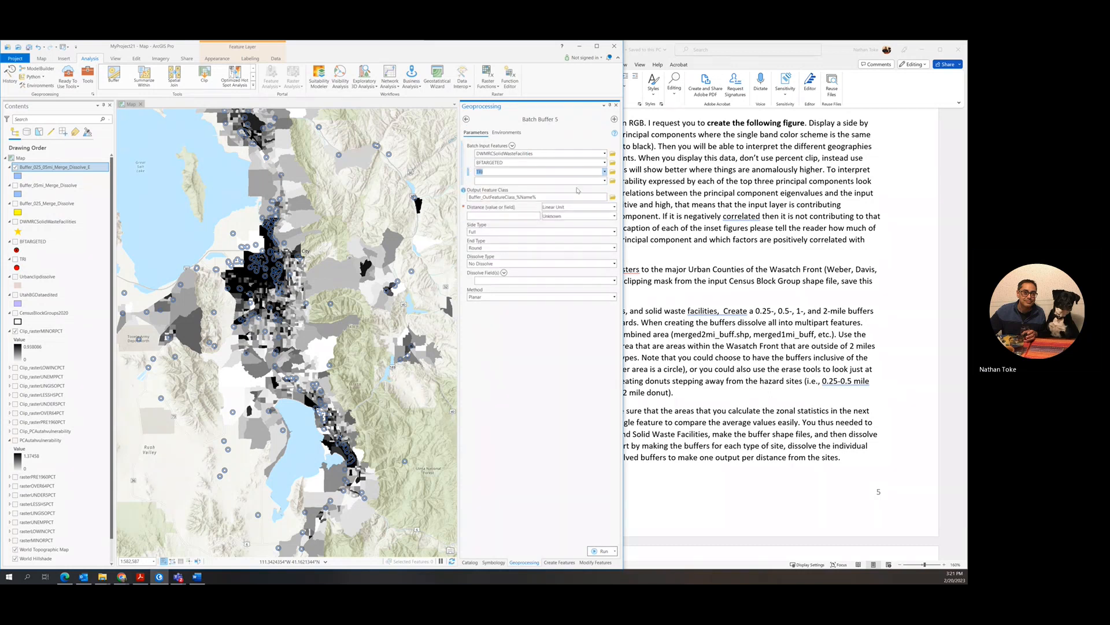
Set the batch buffer distance to 2 miles and name the output feature class Buffer_2mi%Name%.
click(512, 215)
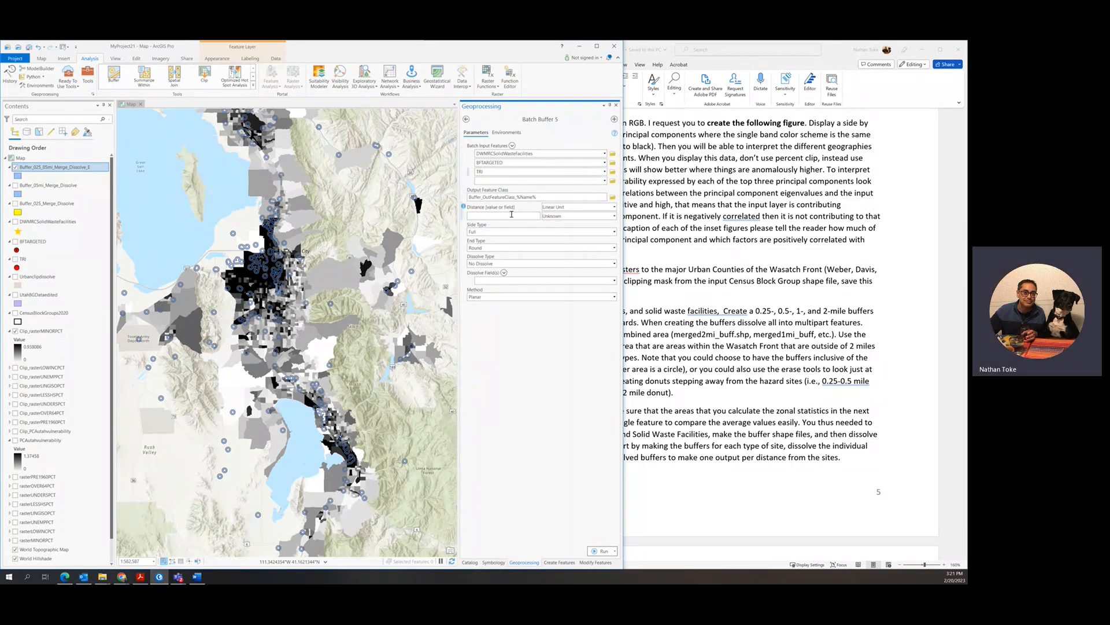
click(567, 218)
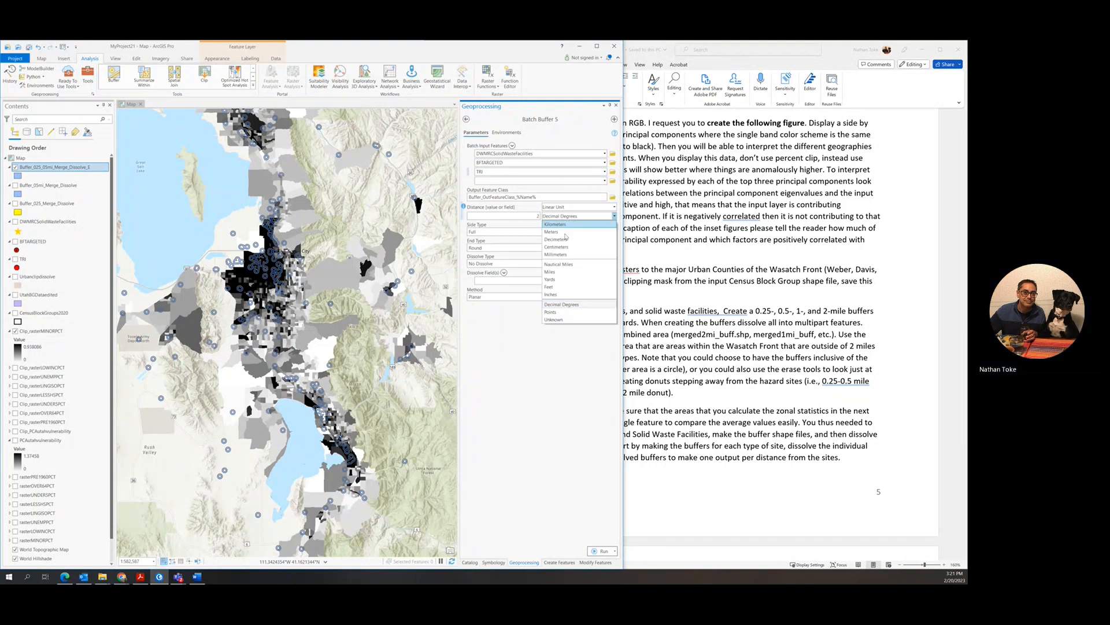
click(552, 273)
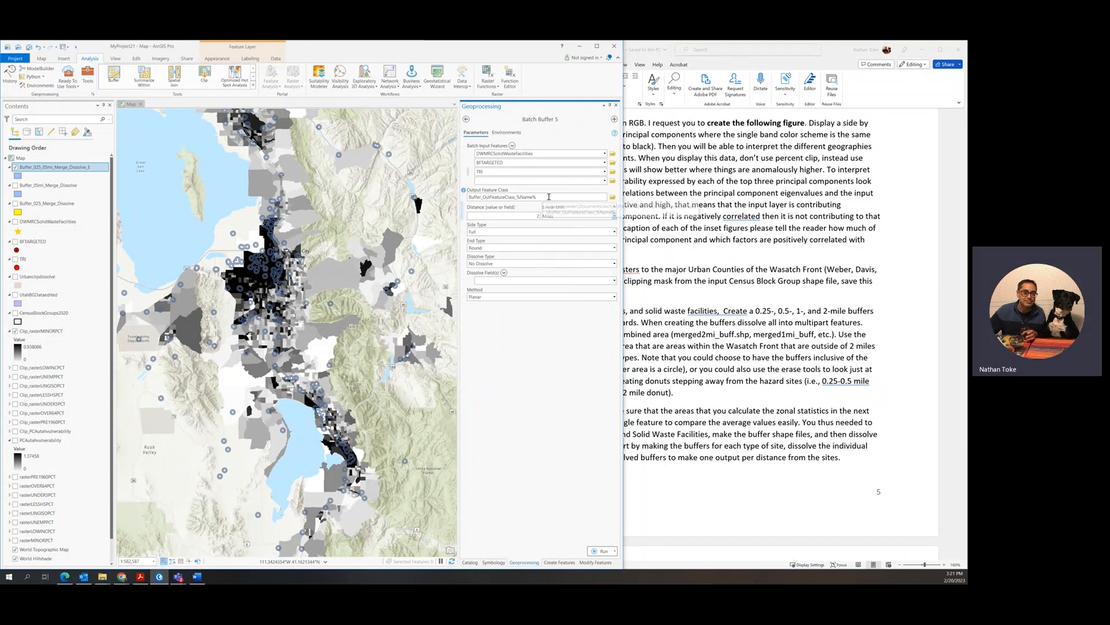
click(523, 198)
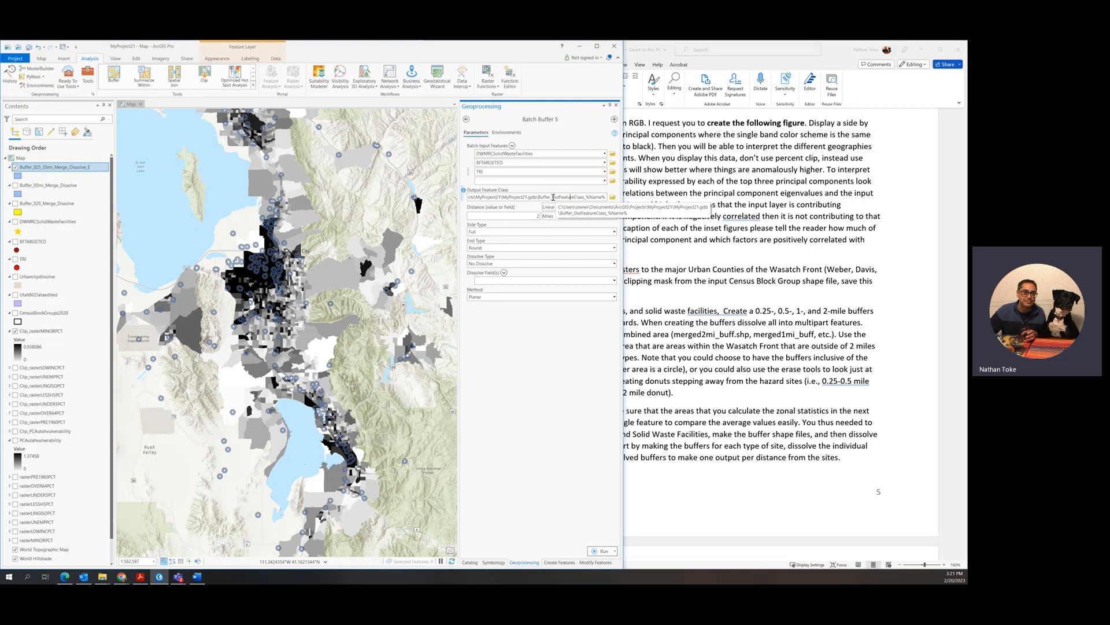
drag(553, 198, 582, 197)
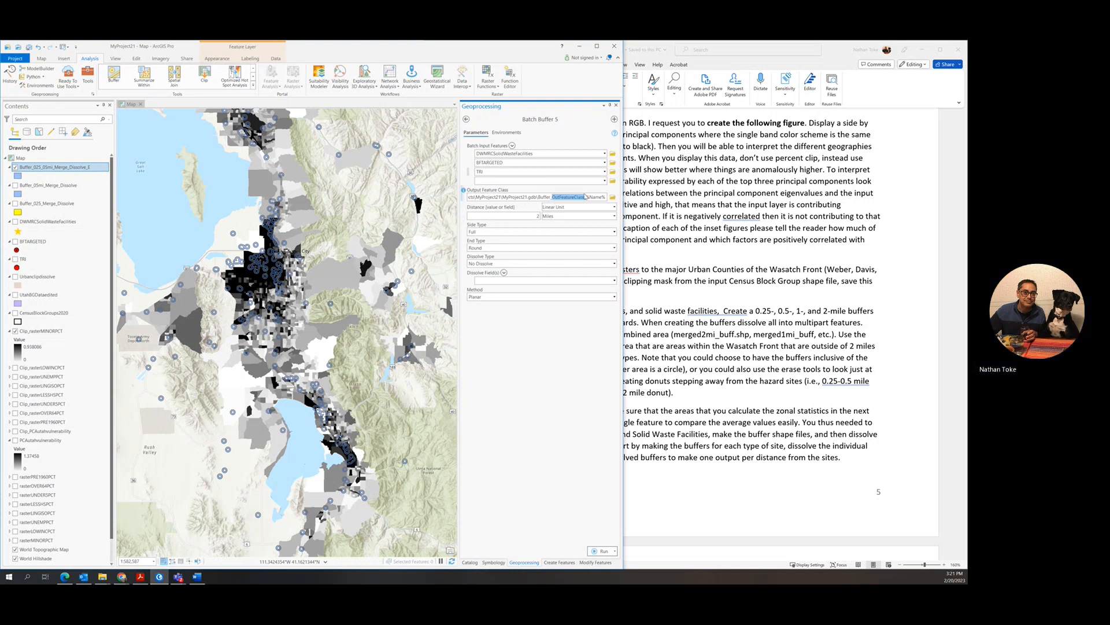
text(2mi)
click(538, 338)
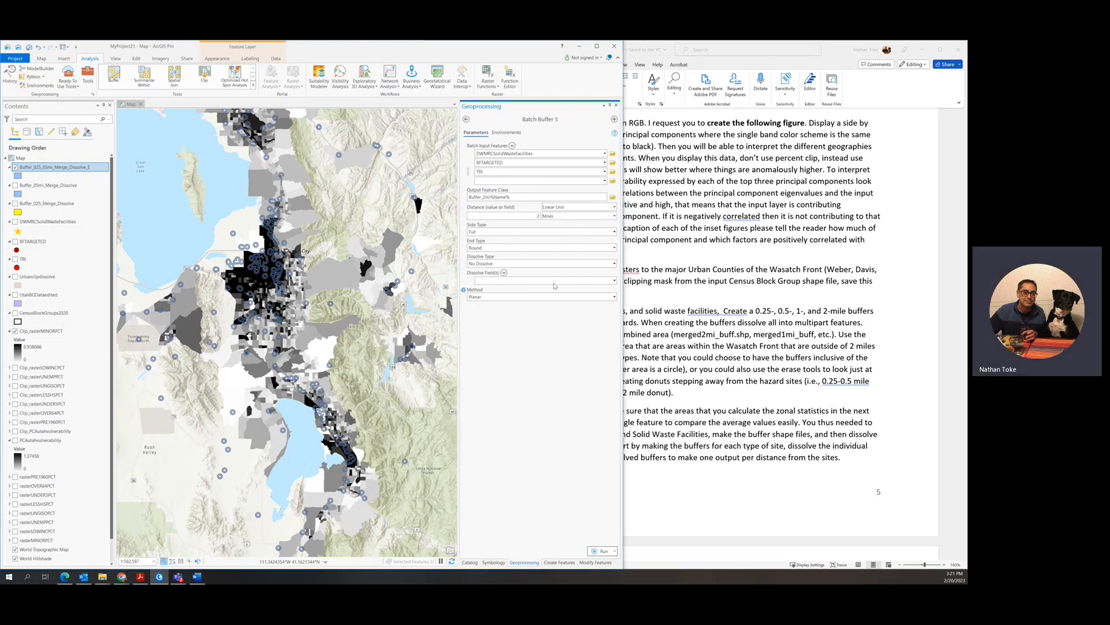
Set the batch buffer to dissolve all output features into a single feature and run it.
click(614, 263)
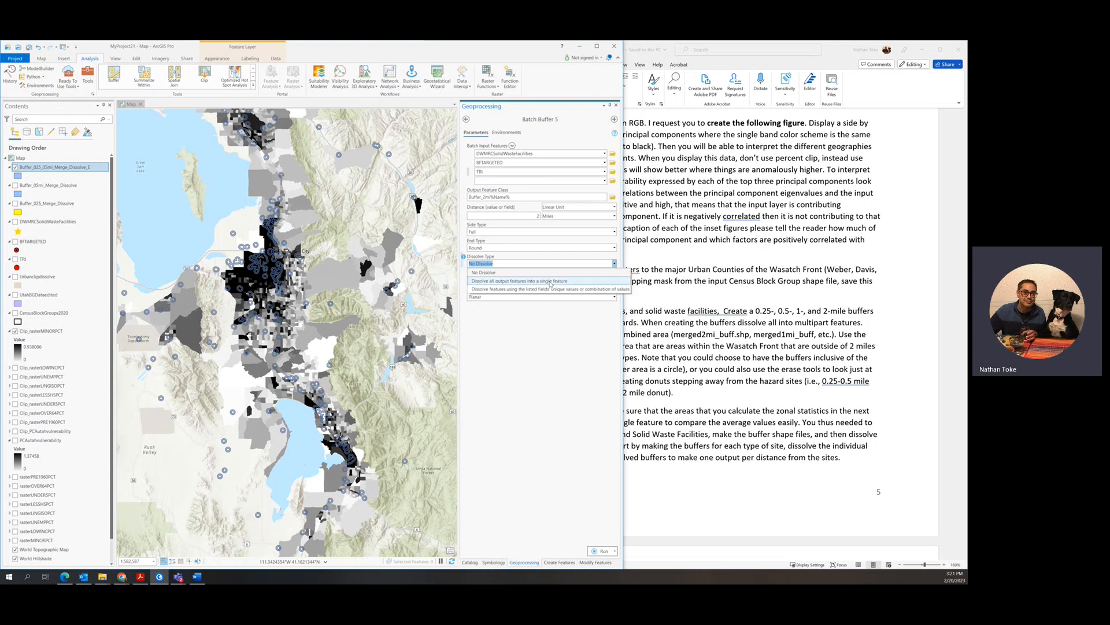
click(552, 281)
click(602, 551)
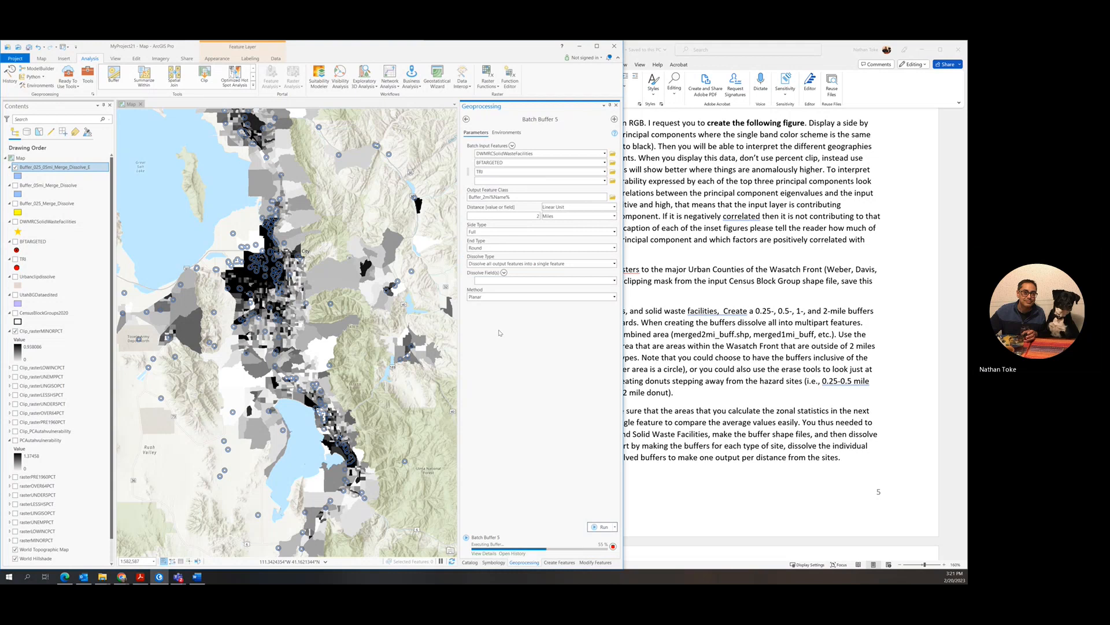
Merge Buffer_2miTRI, Buffer_2miBFTARGETED and Buffer_2miDWMRCSolidWasteFacilities into Buffer_2miTRI_Merge.
click(467, 120)
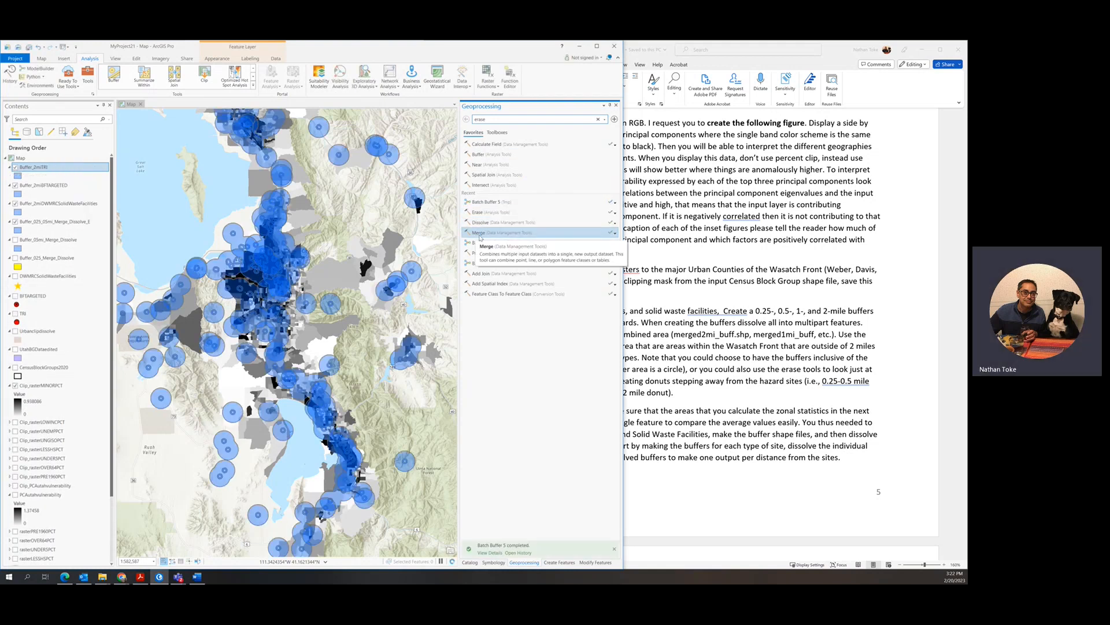
click(480, 233)
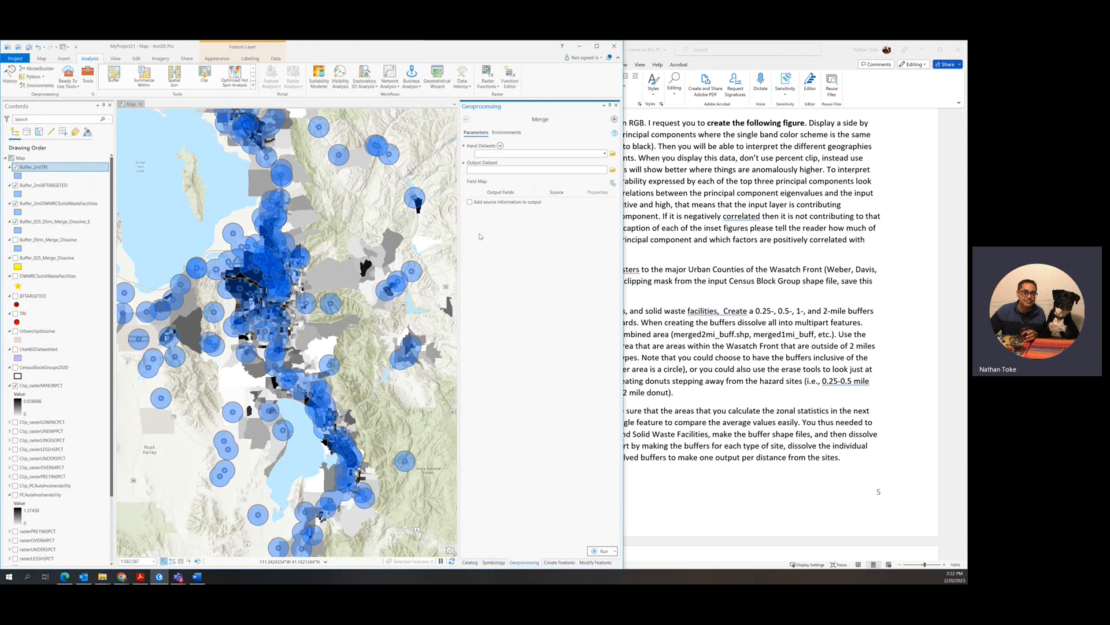
click(605, 154)
scroll(604, 171, up, 3)
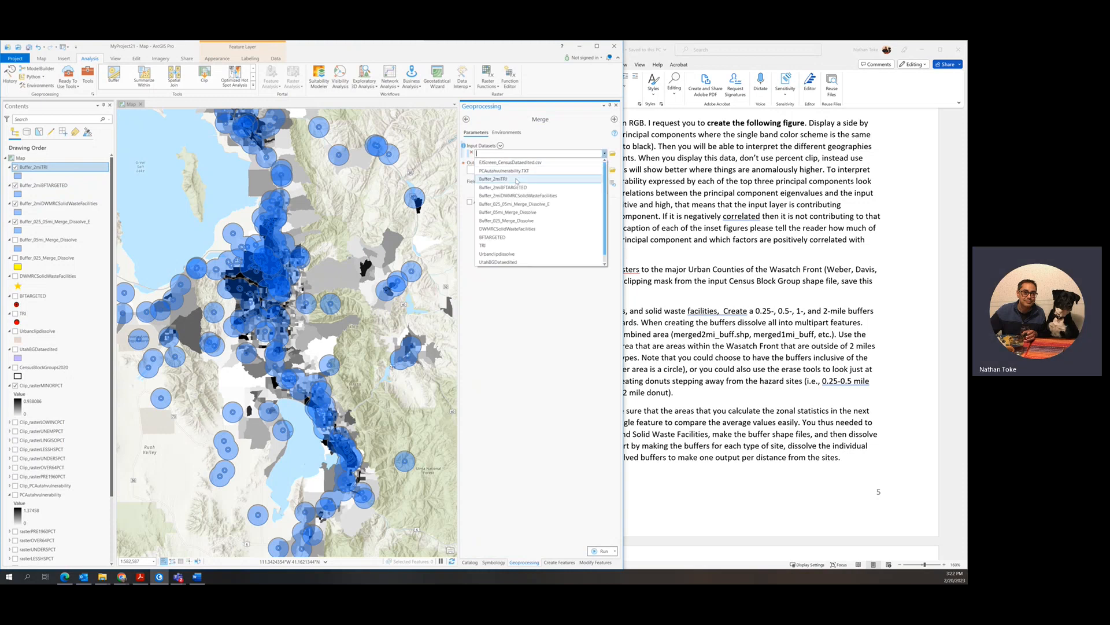
click(602, 160)
click(604, 163)
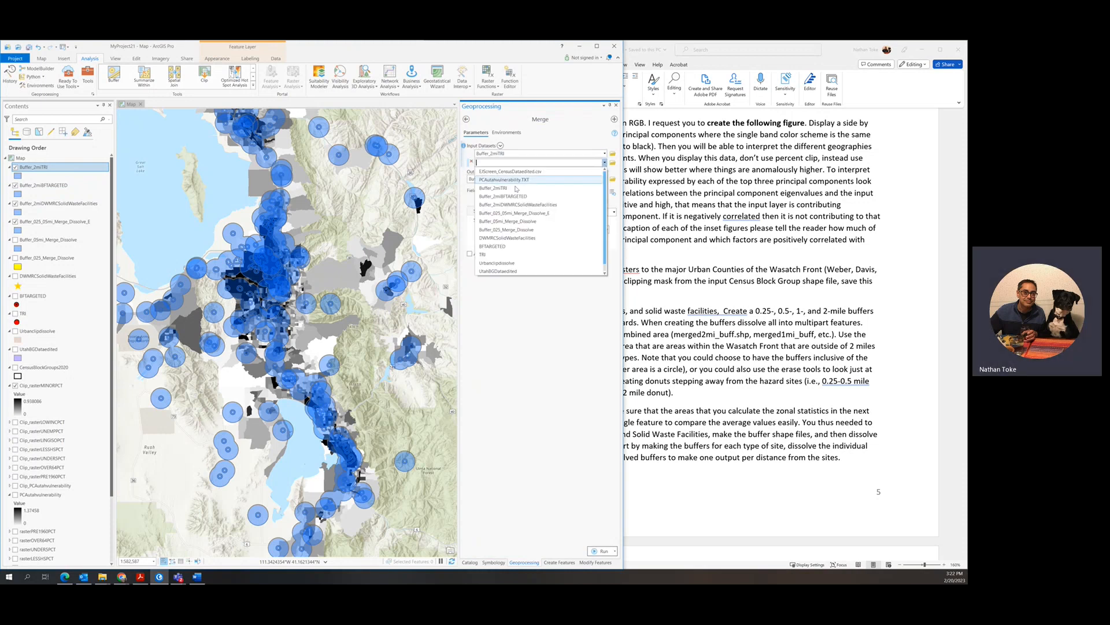
click(579, 181)
click(604, 172)
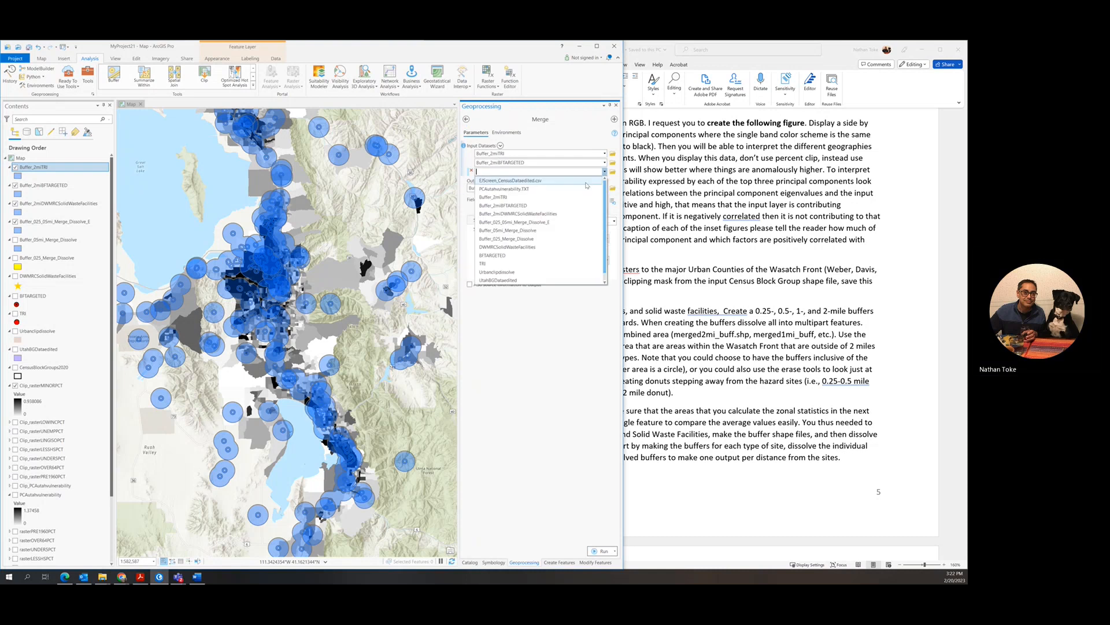
click(538, 199)
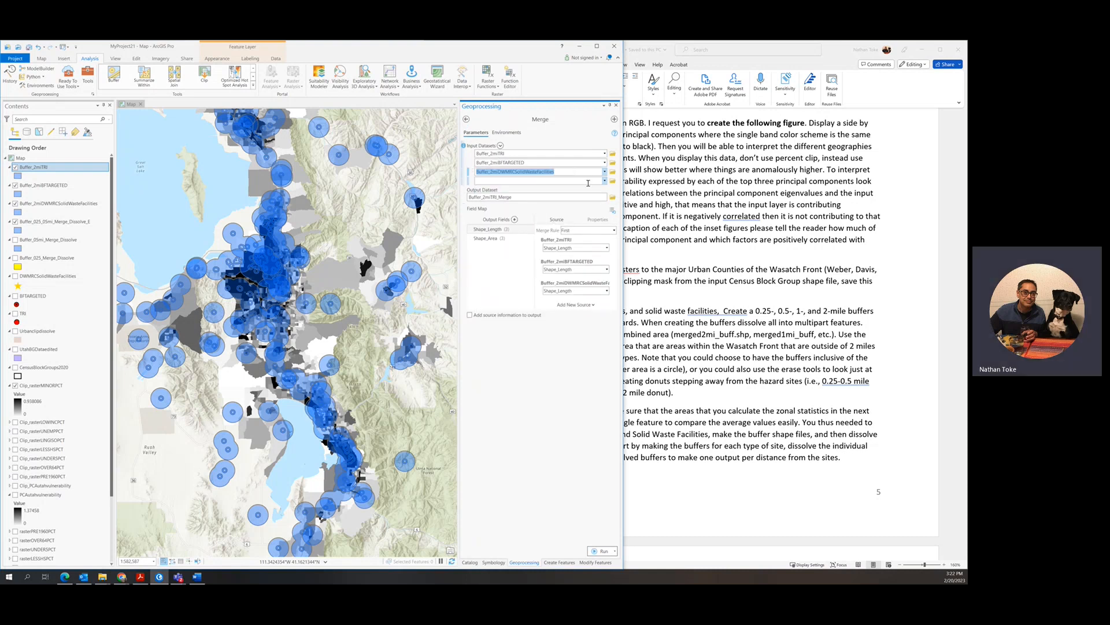
click(602, 550)
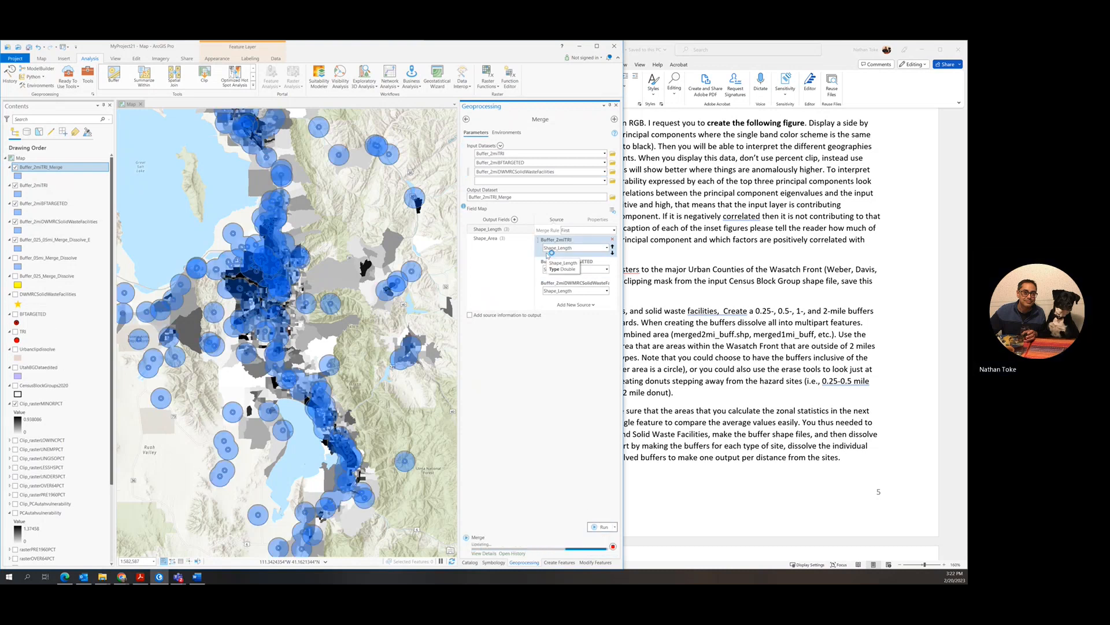
Dissolve Buffer_2miTRI_Merge into an output feature class named Buffer_2miMerge_Dissolve.
click(467, 120)
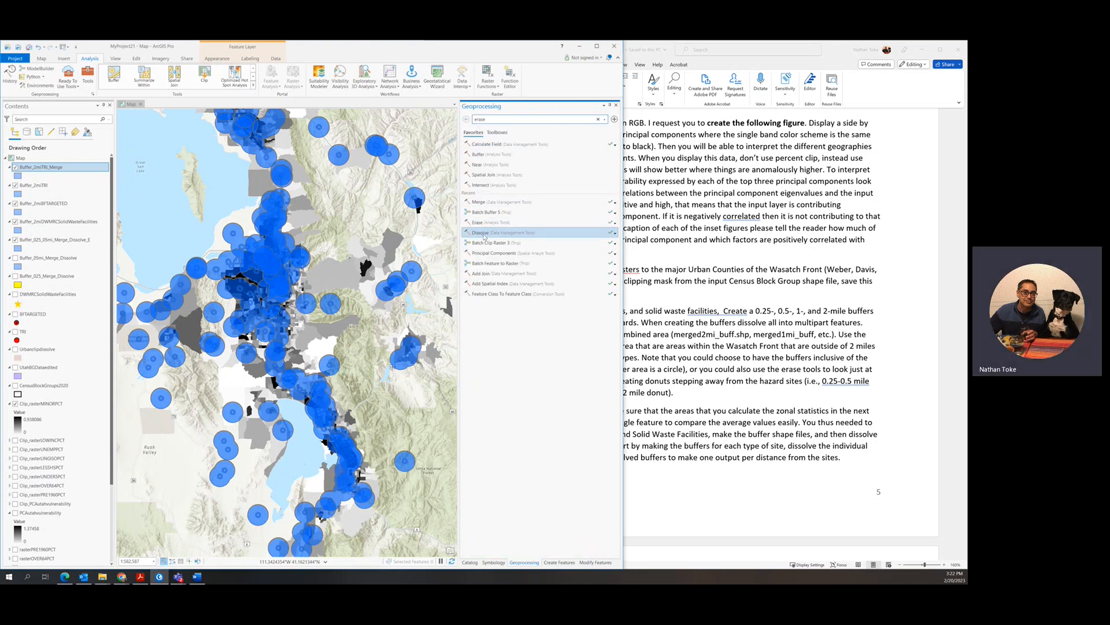
click(482, 233)
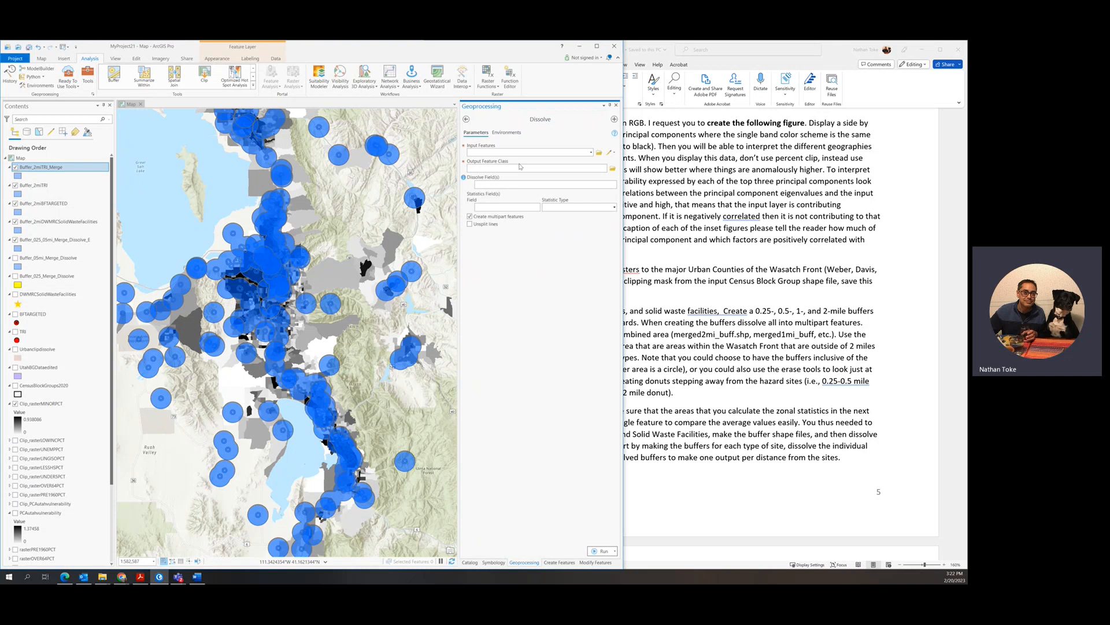
click(590, 152)
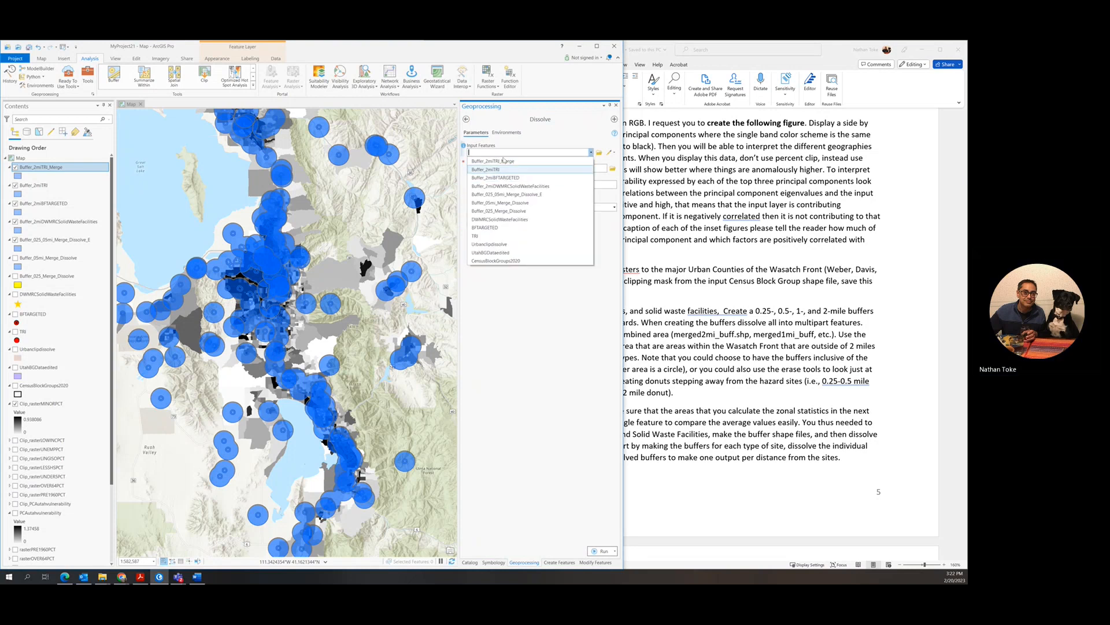
click(507, 162)
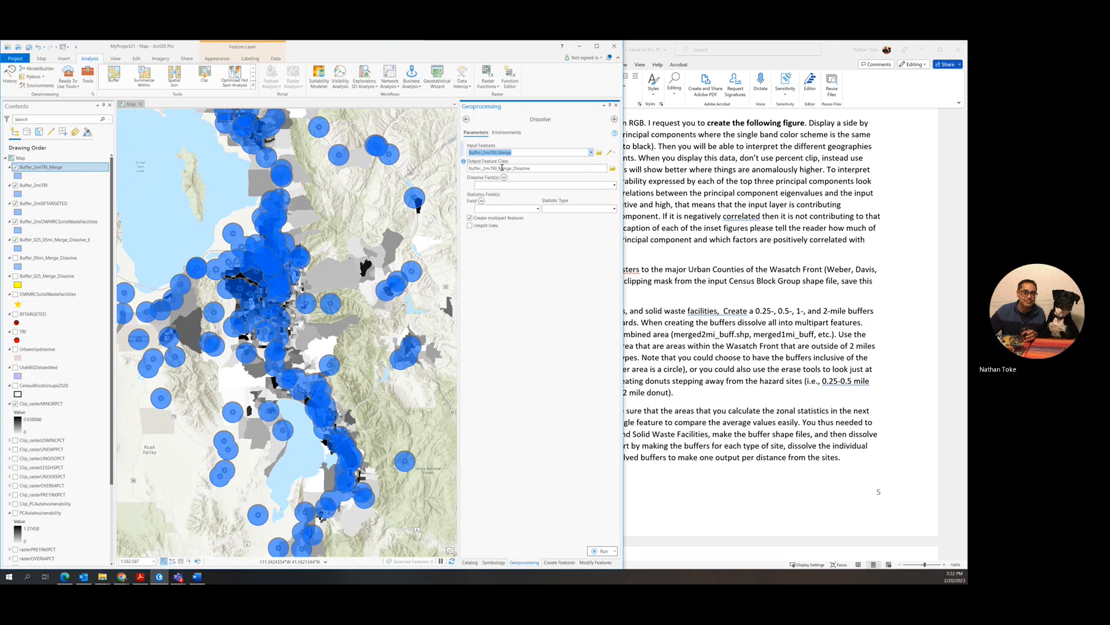
click(502, 168)
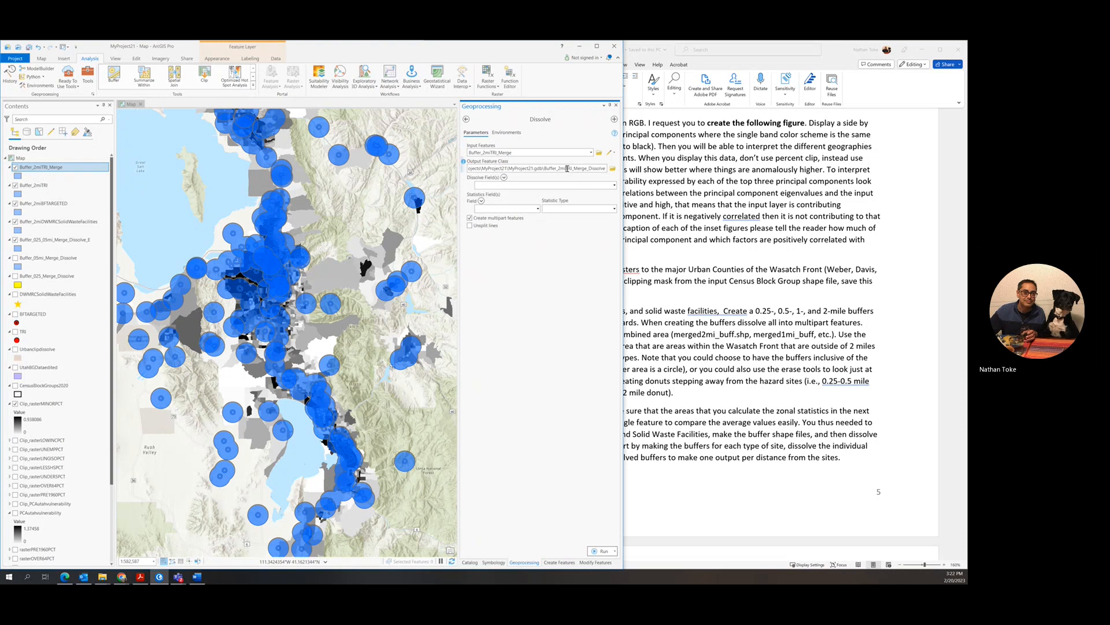
key(BackSpace)
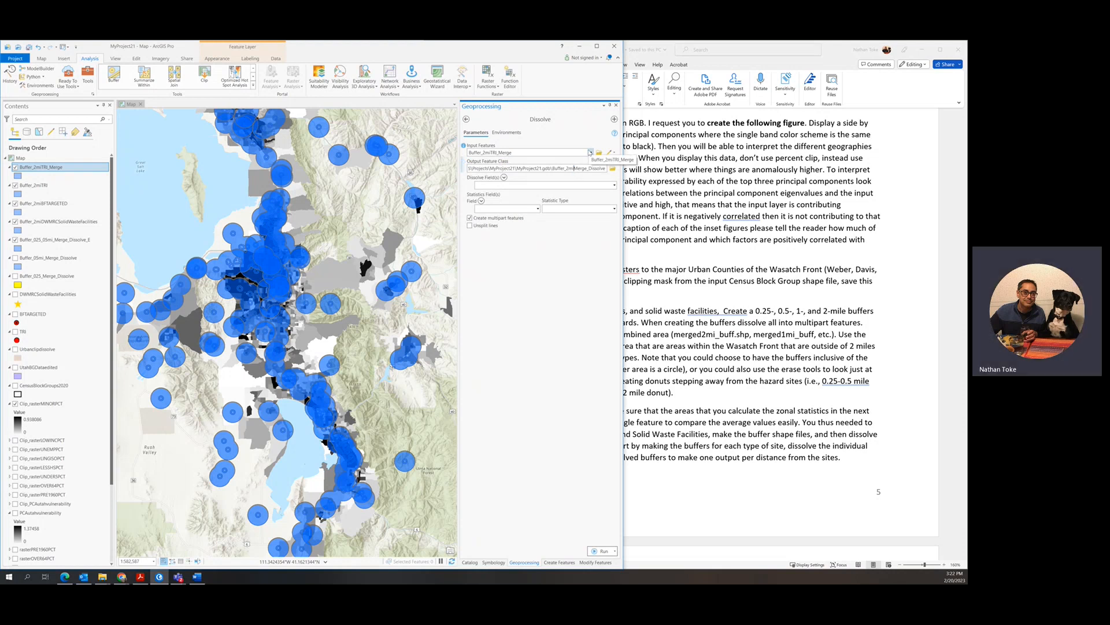
click(601, 551)
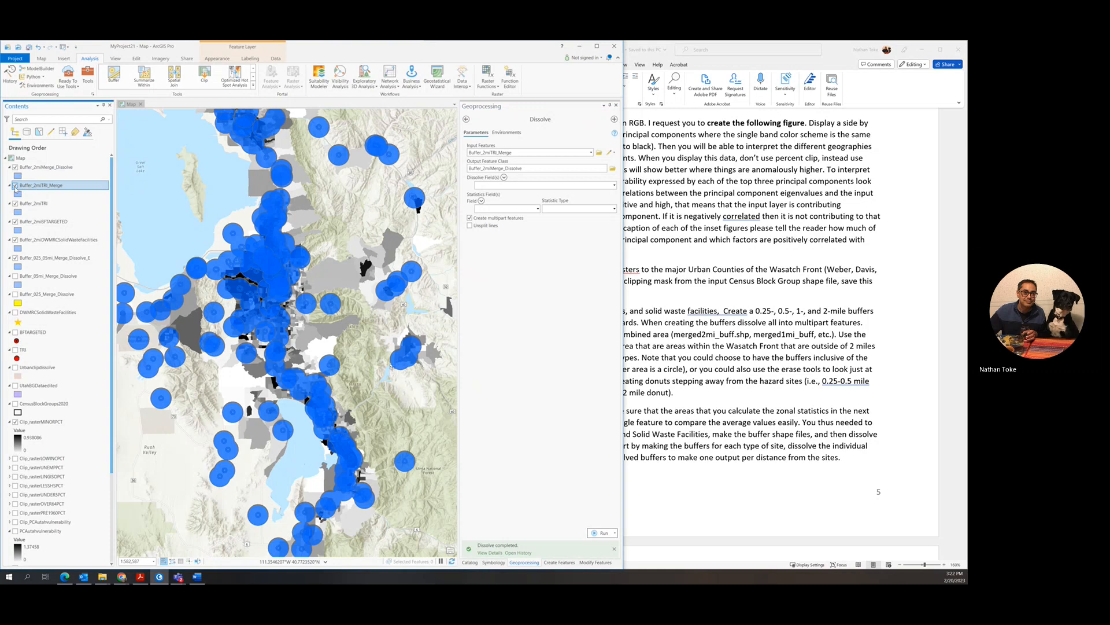
Remove Buffer_2miTRI_Merge and the three individual 2-mile buffer layers from the map.
click(15, 185)
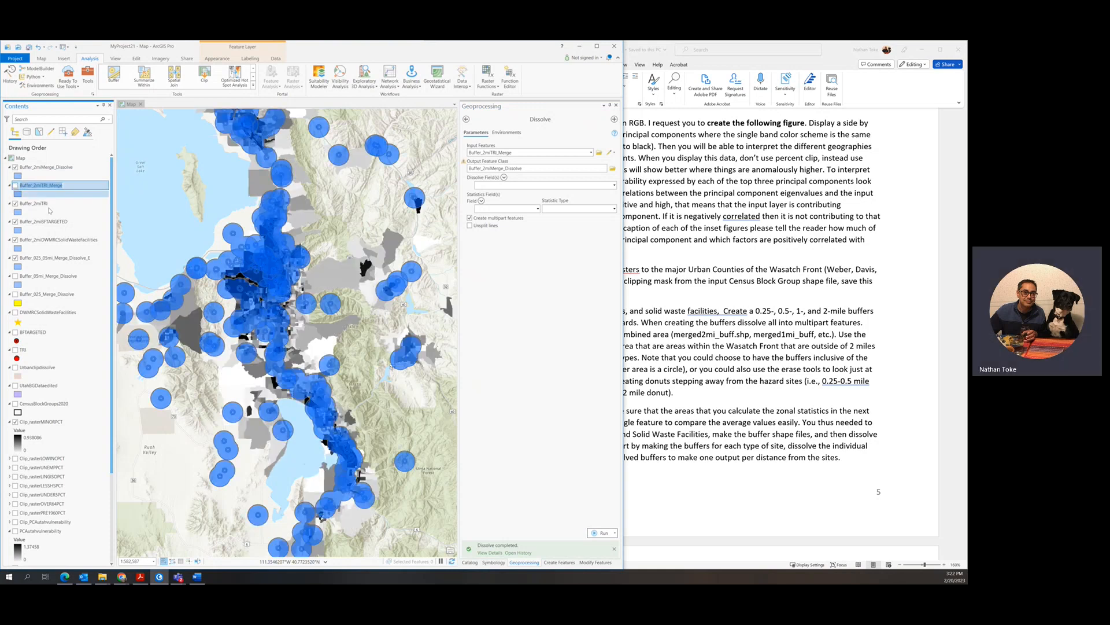
shift+click(58, 242)
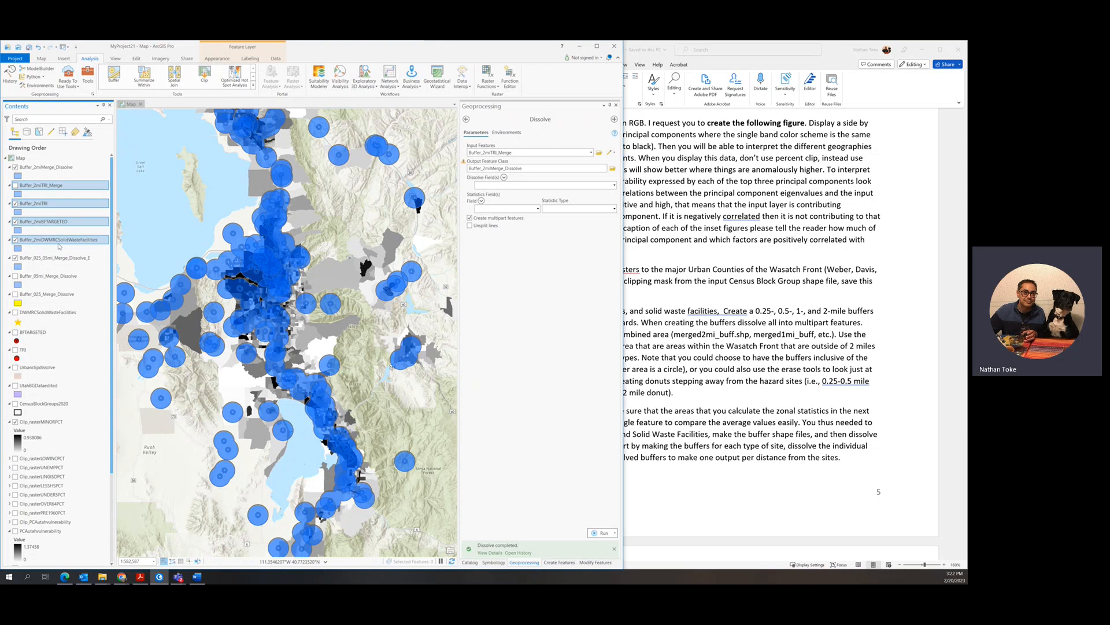
right_click(59, 246)
click(76, 261)
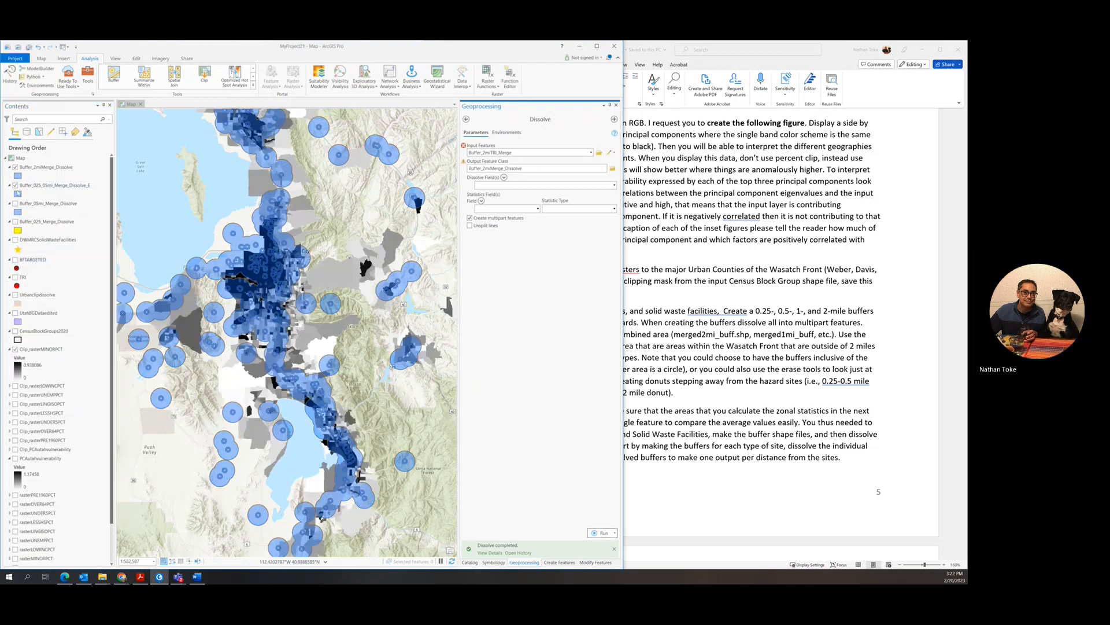
Hide the Buffer_025_05mi_Merge_Dissolve_E layer and examine how the dissolved 2-mile buffers cover the Wasatch Front.
click(15, 185)
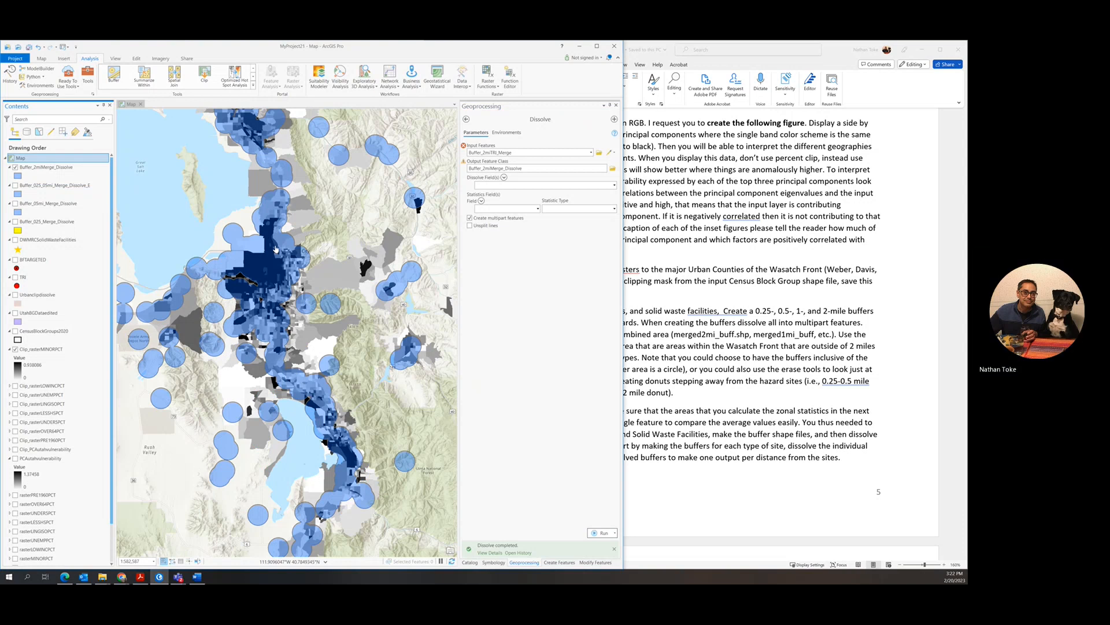
scroll(276, 249, up, 1)
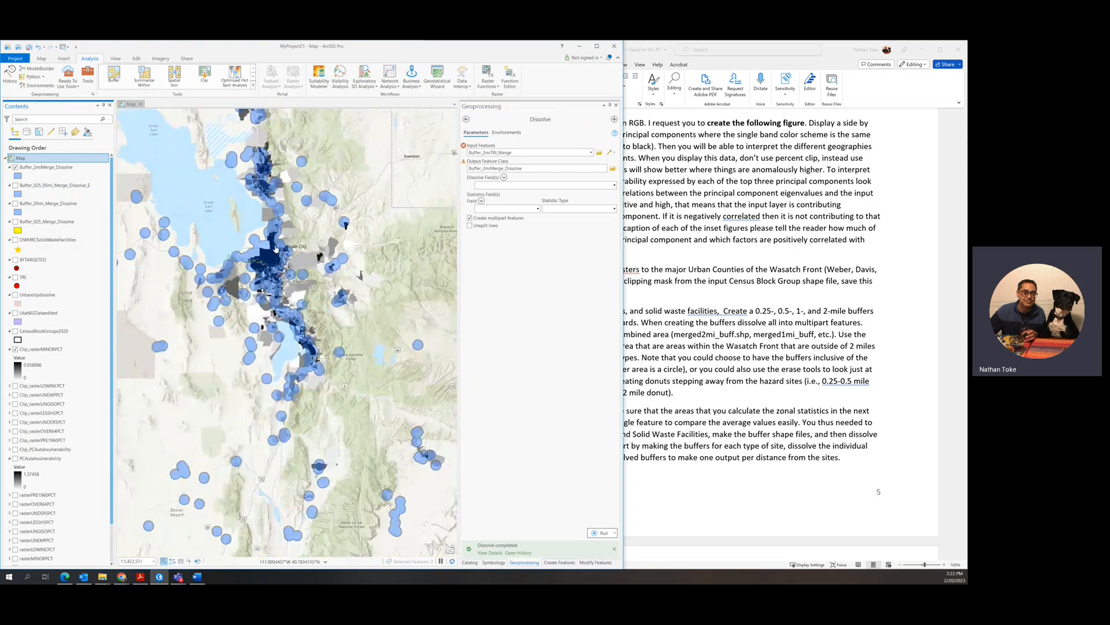
scroll(275, 249, down, 2)
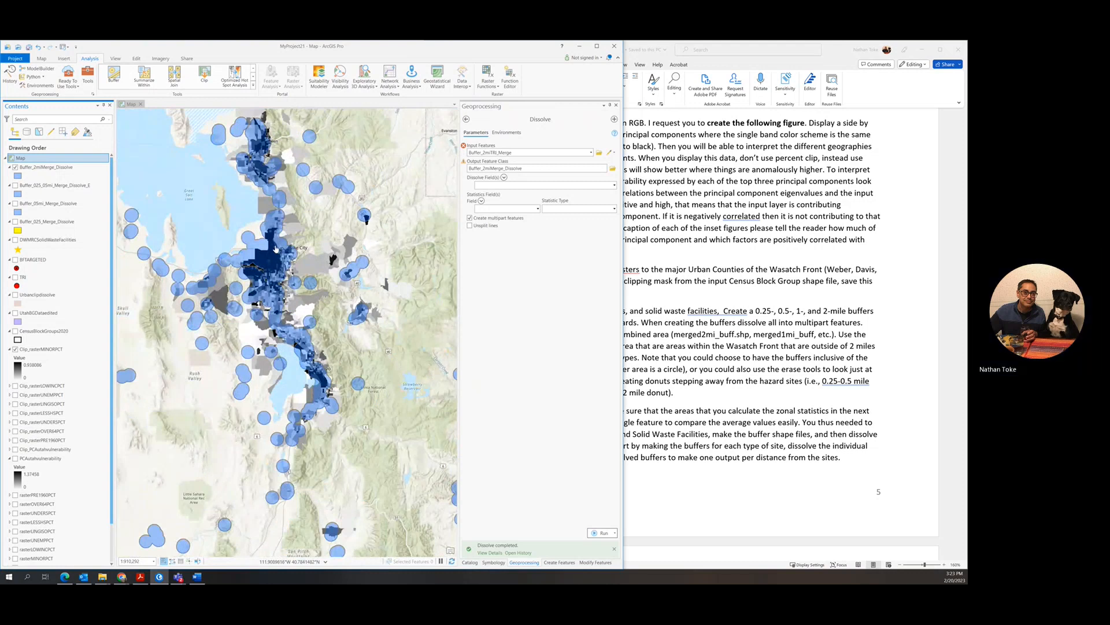
scroll(276, 250, down, 3)
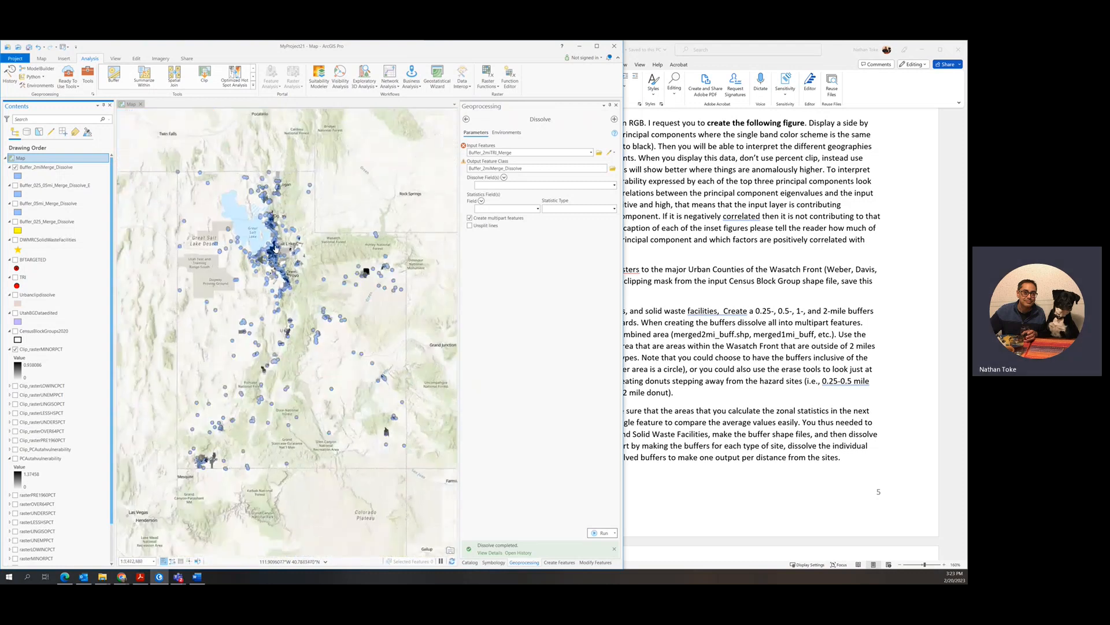
scroll(275, 249, up, 7)
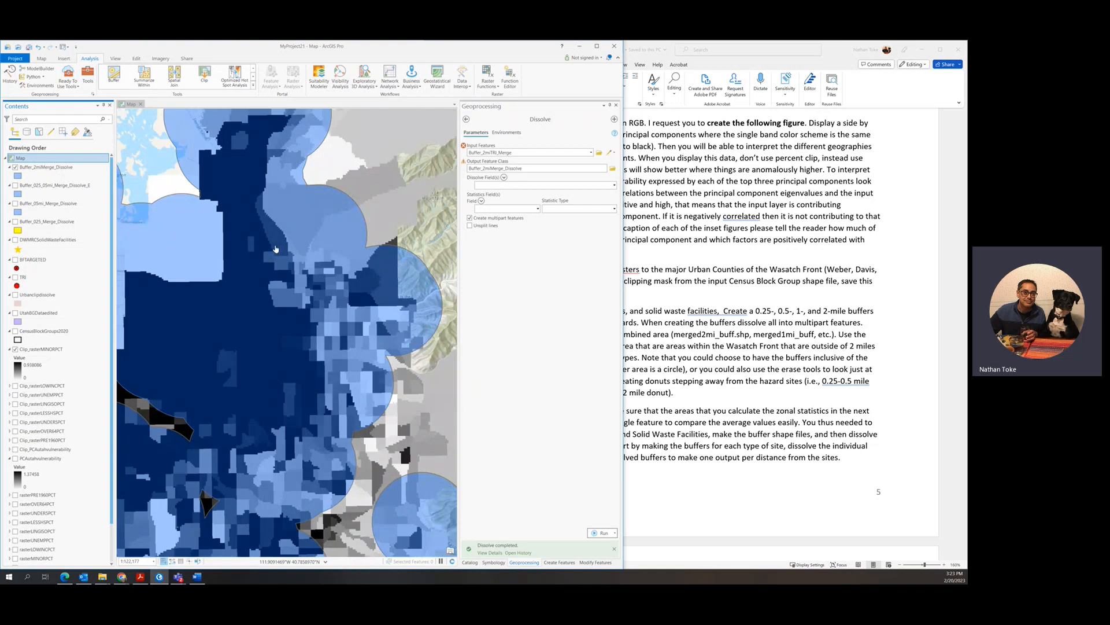
scroll(275, 249, down, 3)
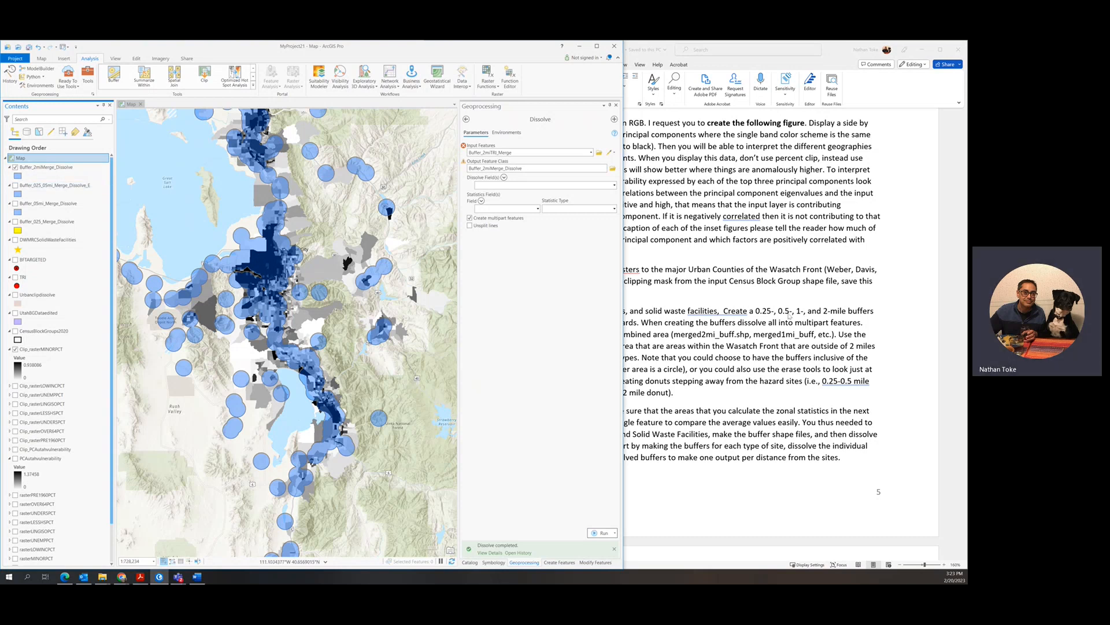
Switch to the Word lab document and delete the 1-mile entry from Step 8's list of buffer distances.
click(820, 301)
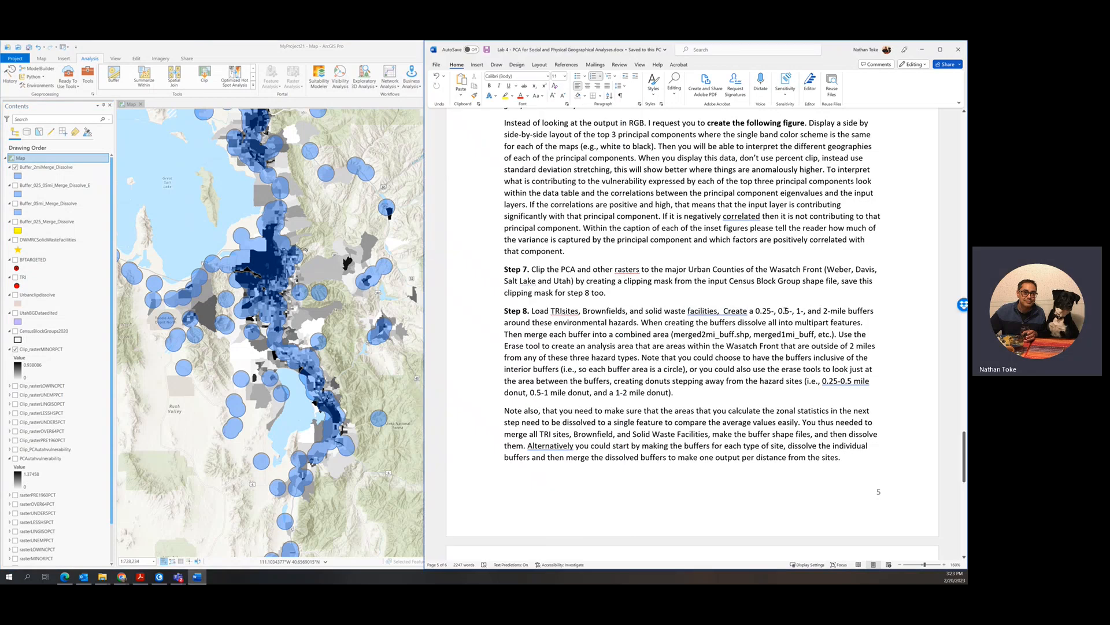
click(810, 311)
text(-,)
drag(802, 311, 824, 311)
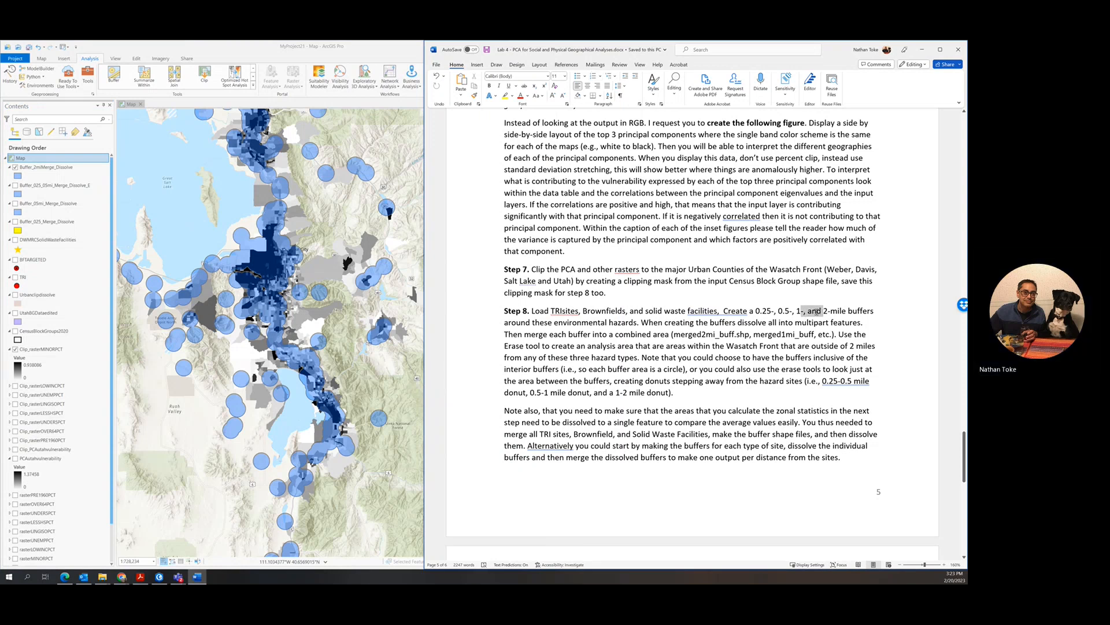
click(797, 311)
drag(798, 311, 810, 311)
click(809, 311)
key(BackSpace)
key(BackSpace)
key(BackSpace)
key(BackSpace)
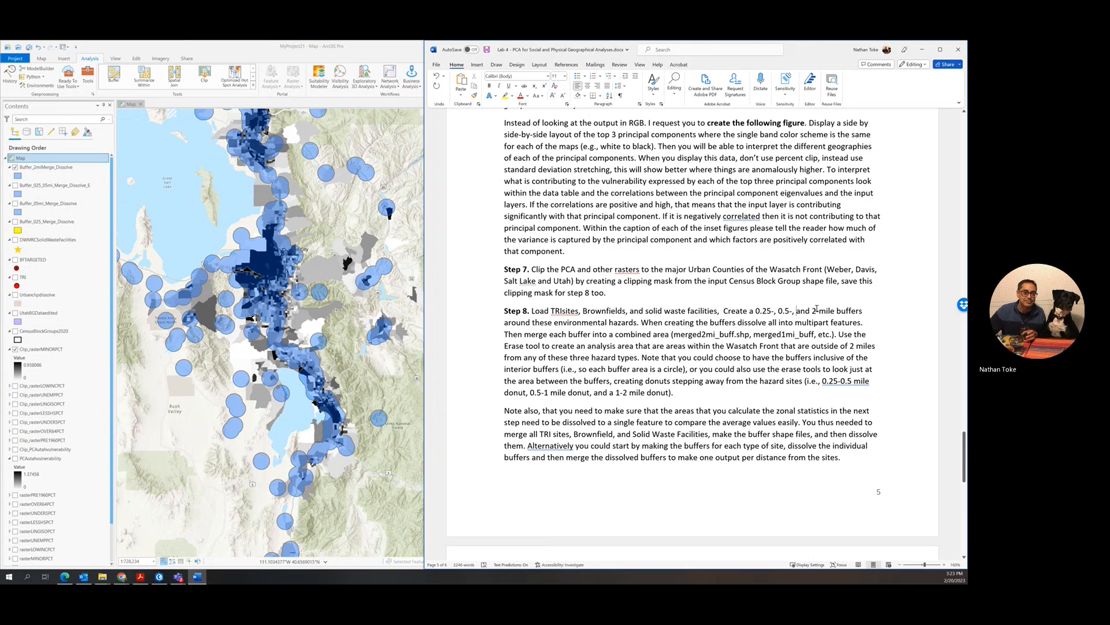
Change the 2-mile buffer in Step 8's distance list to 1-mile and remove the extra space before "Create".
double_click(815, 311)
text(1)
click(723, 316)
click(717, 341)
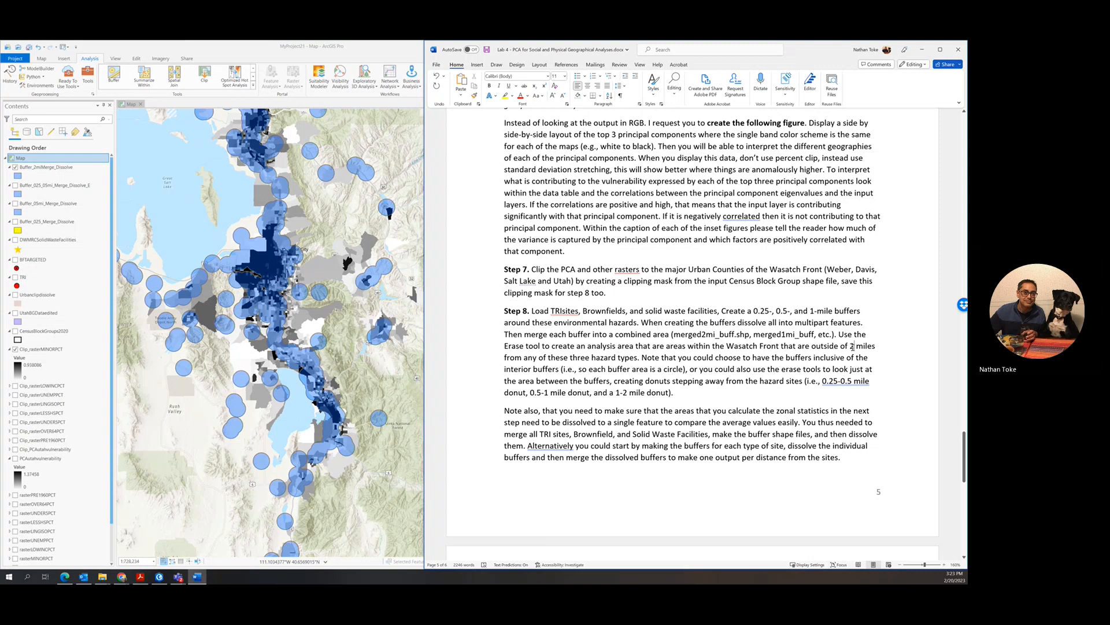
Change Step 8's outside distance to 1 mile and reduce its donut examples to "0.25-0.5 mile donut, and 0.5-1 mile donut".
double_click(852, 346)
text(1)
text(and)
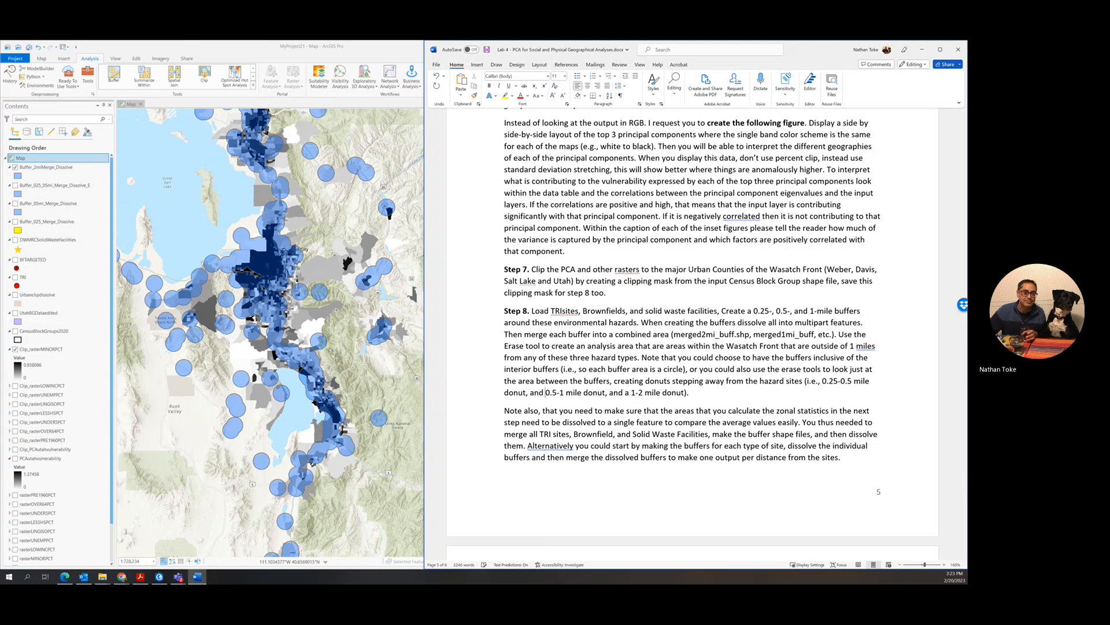
drag(610, 394, 687, 393)
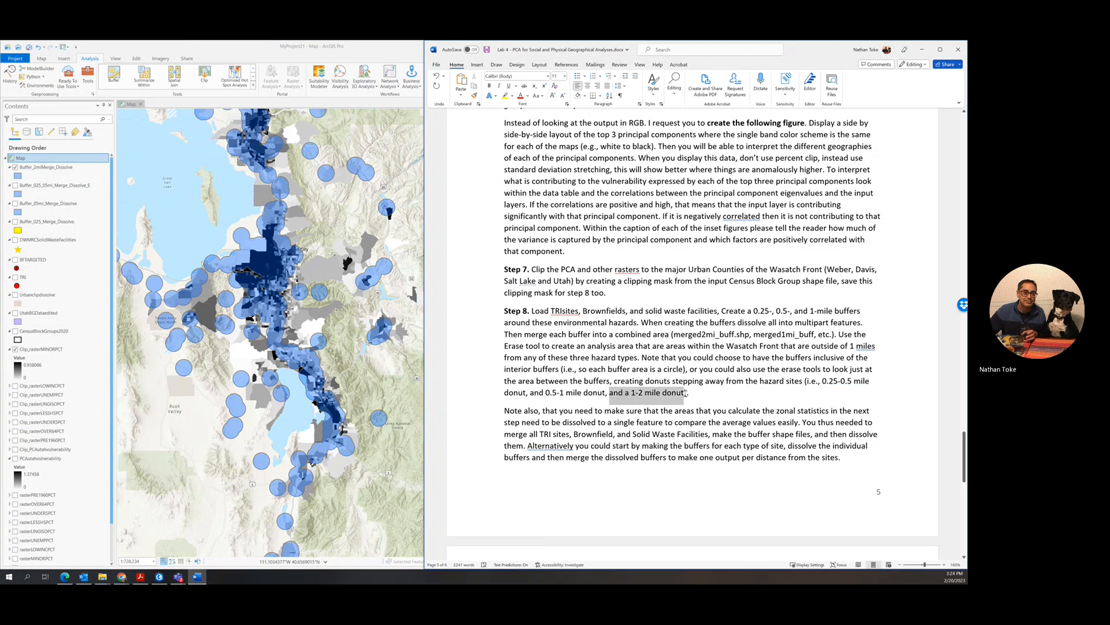
key(BackSpace)
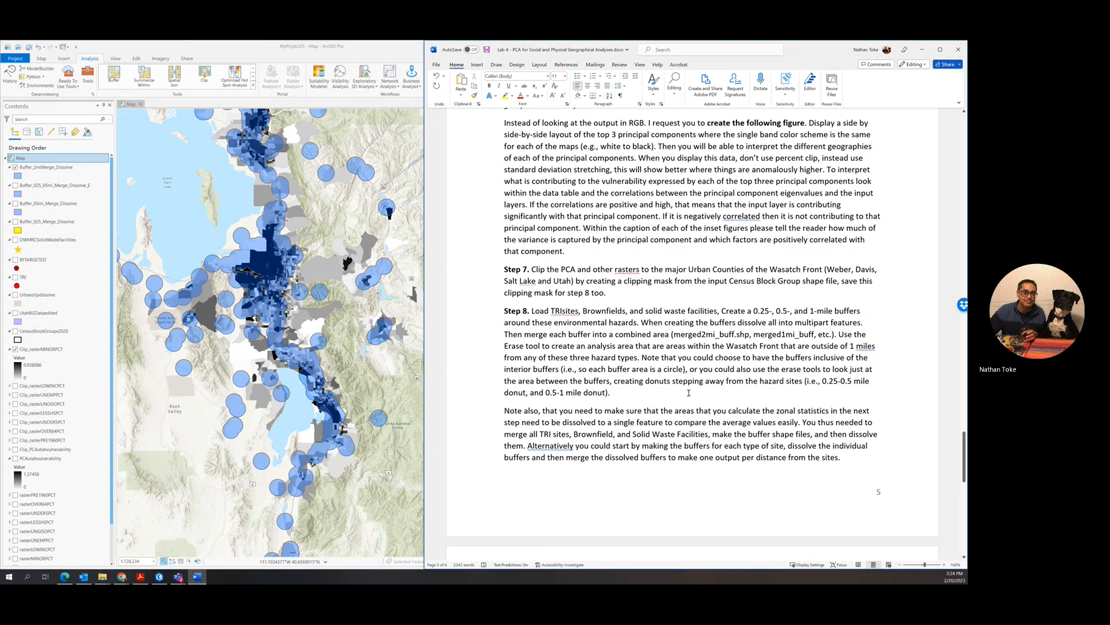
Delete the entire "2 (or 1-2 mi)" row from the Step 9 example table and save the document.
scroll(682, 410, down, 6)
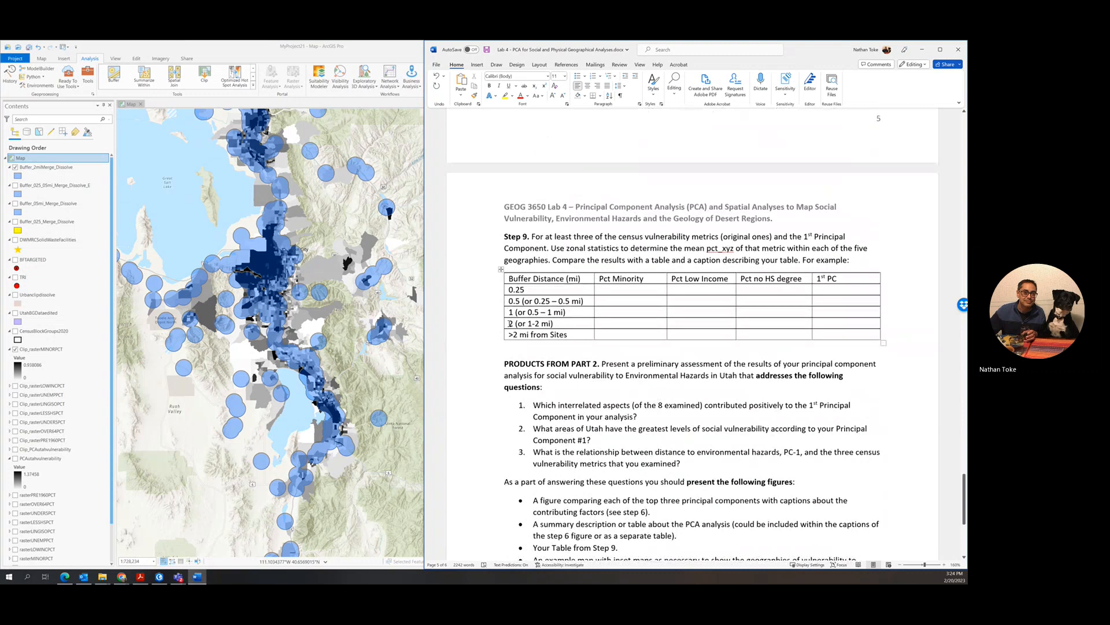
drag(510, 323, 824, 328)
right_click(824, 327)
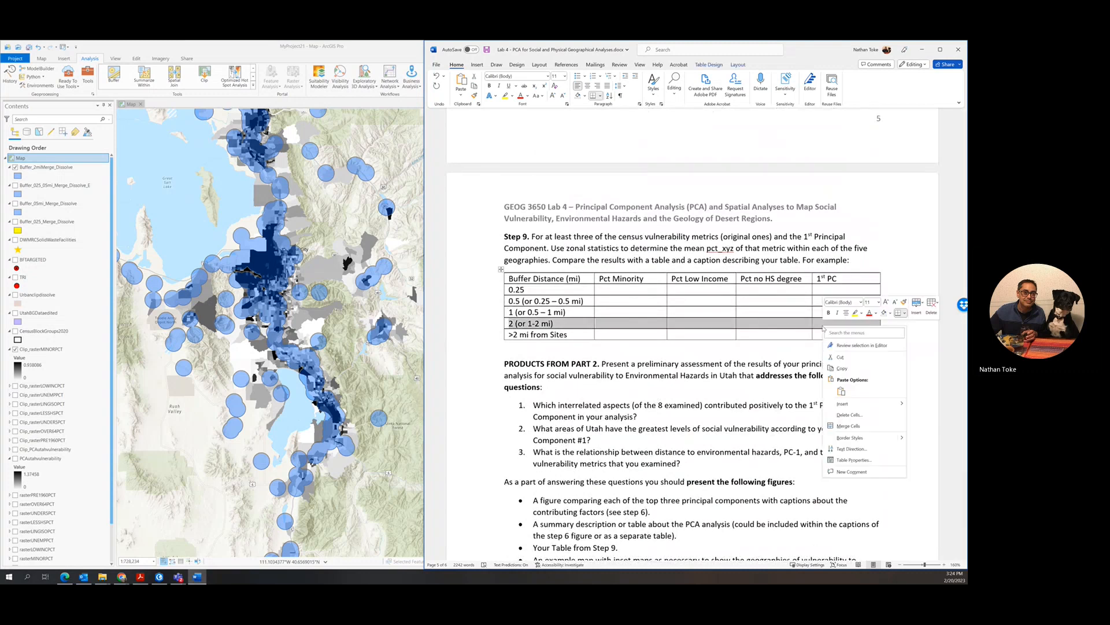
click(850, 415)
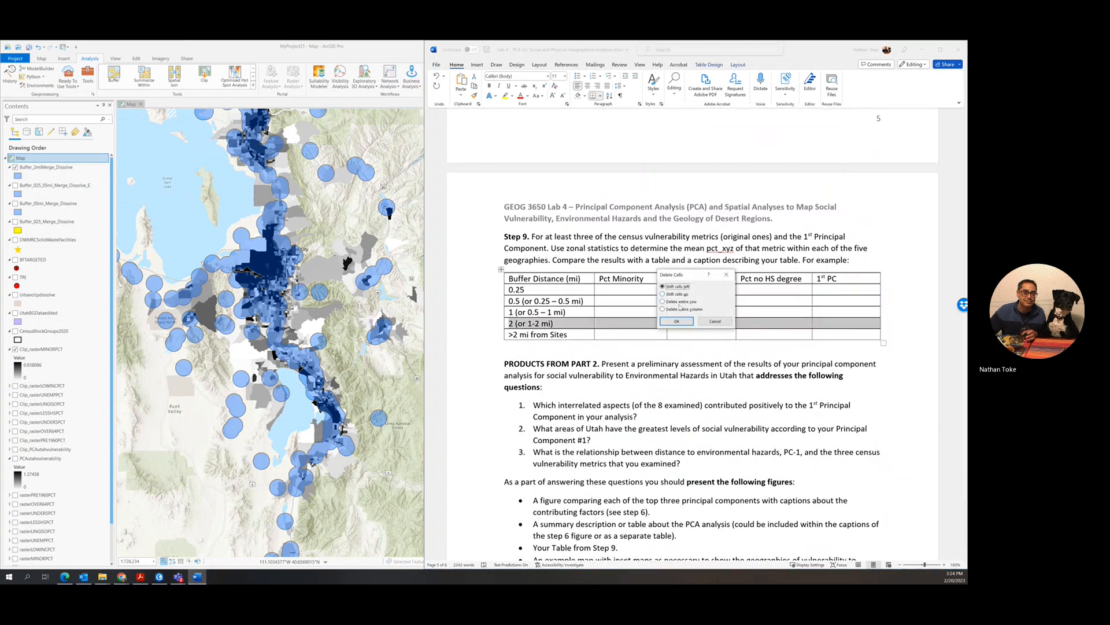
click(682, 302)
click(676, 322)
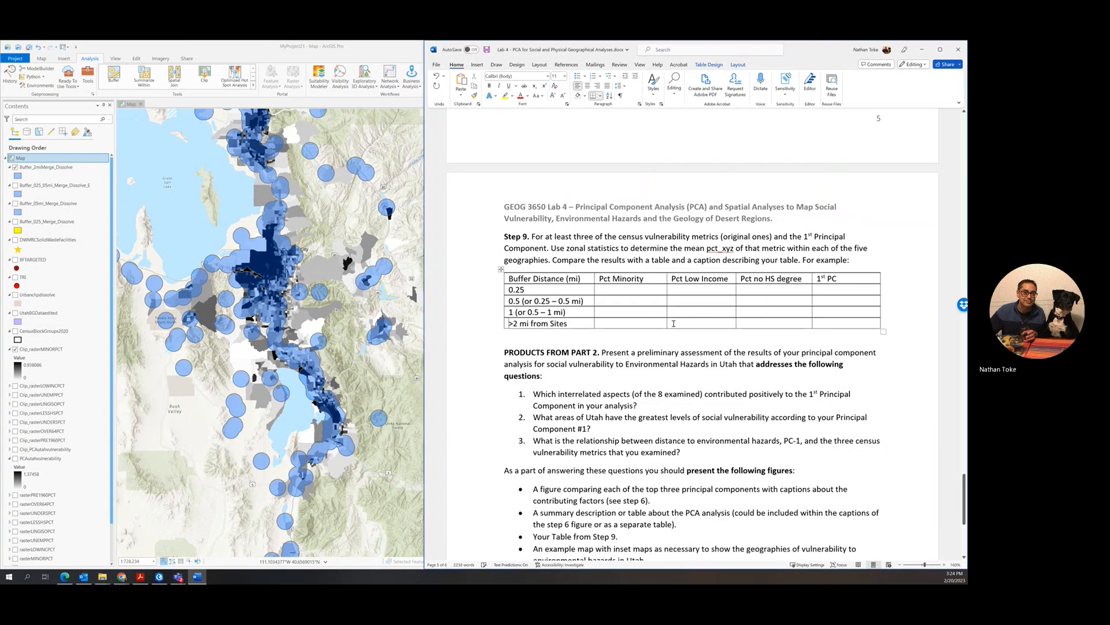
click(610, 340)
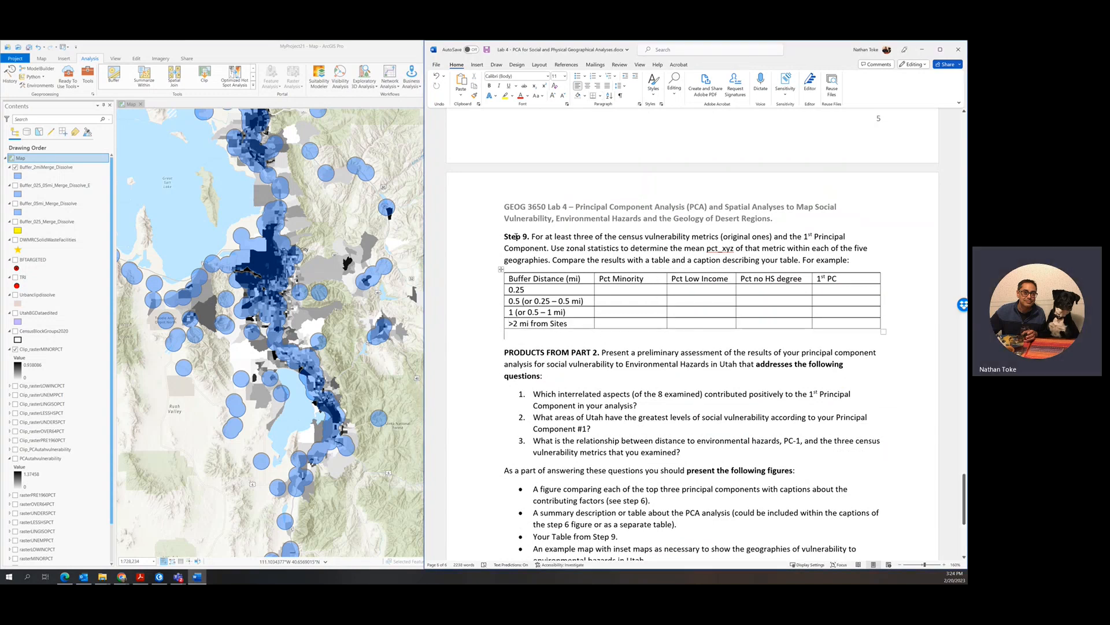
click(487, 52)
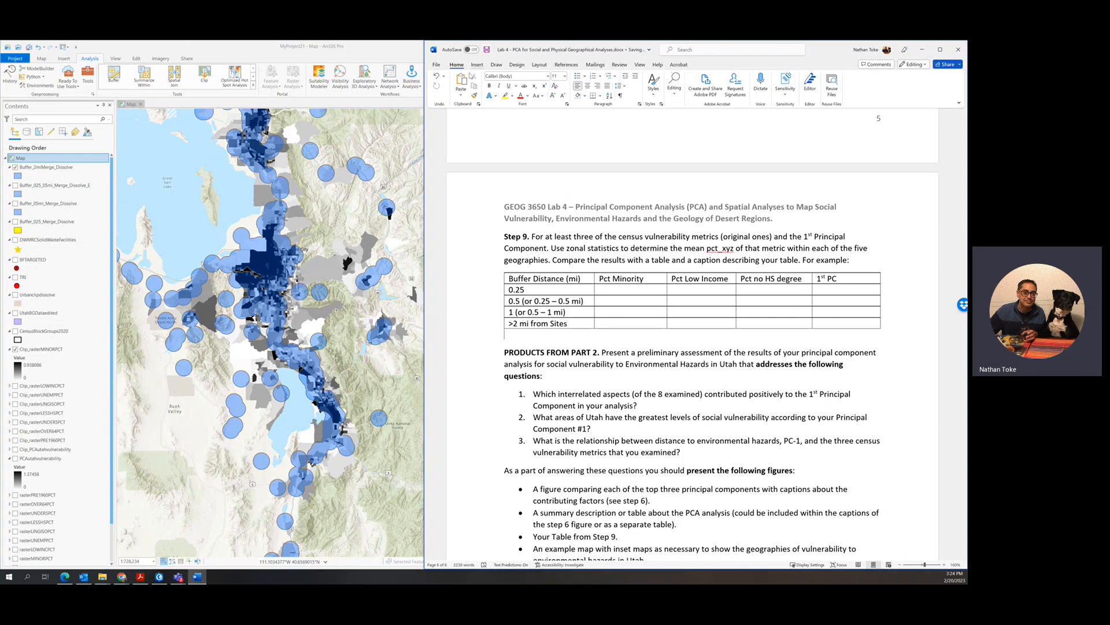
Switch to ArcGIS Pro and remove the Buffer_2miMerge_Dissolve layer from the map.
click(294, 282)
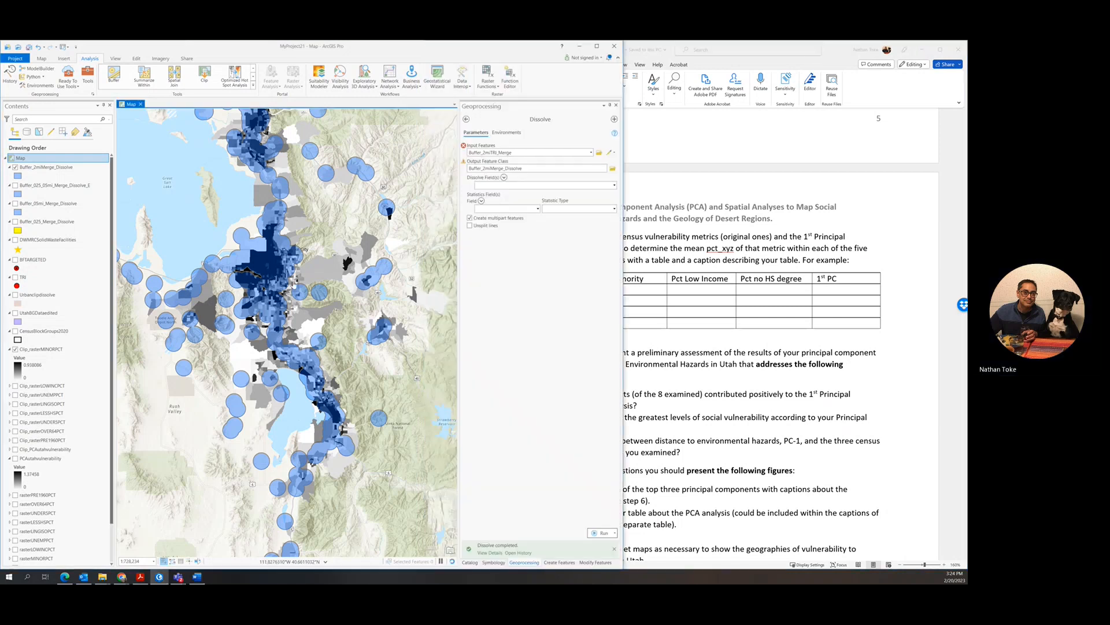
click(483, 284)
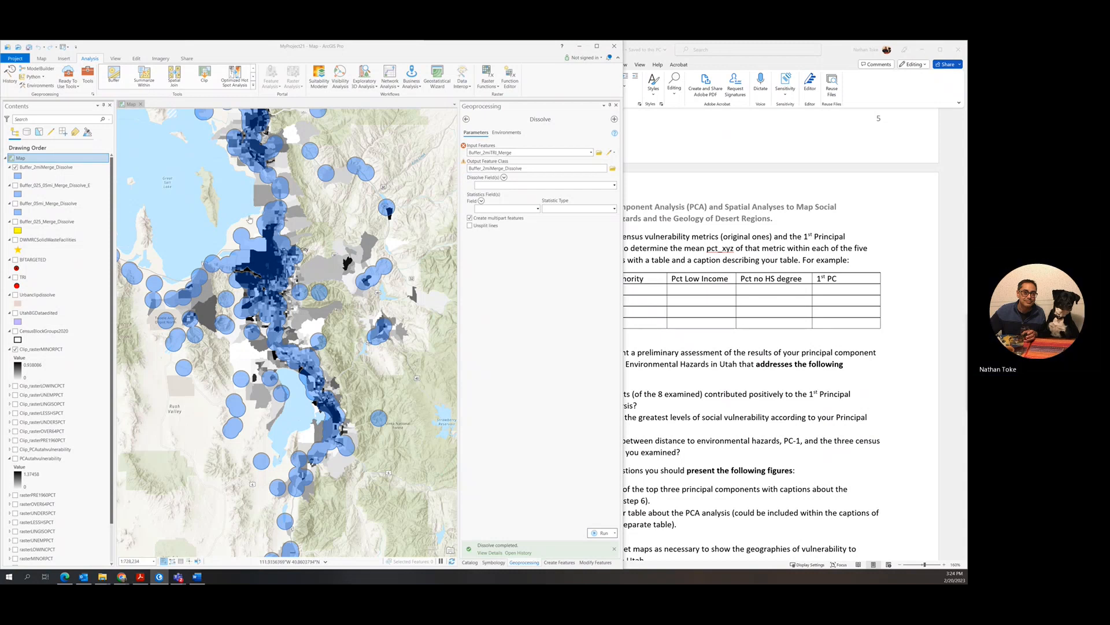
click(41, 167)
right_click(40, 168)
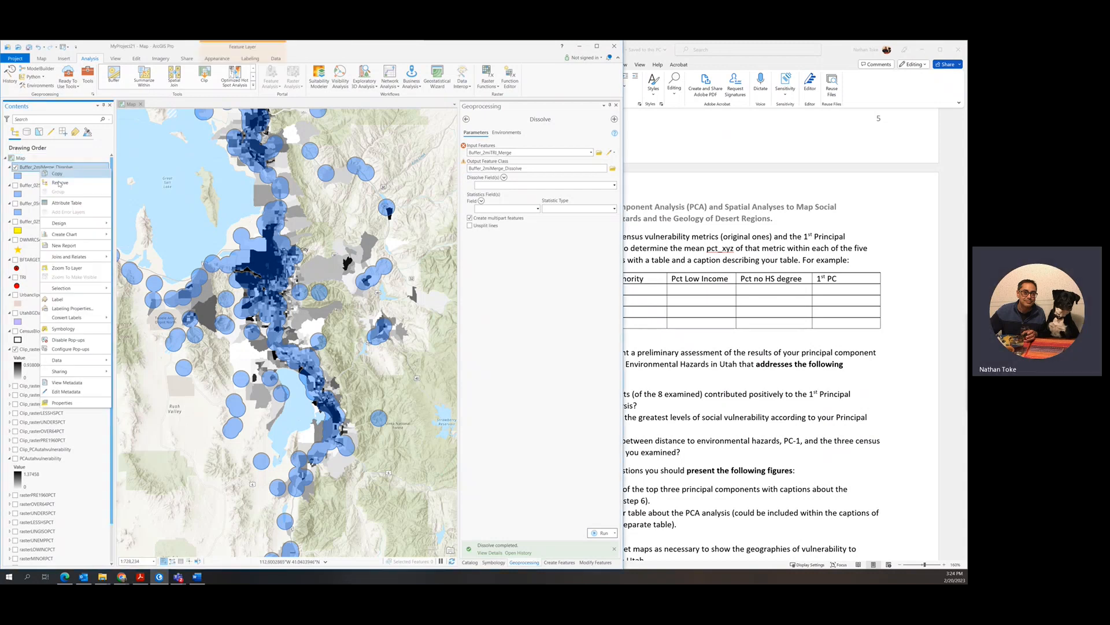
click(55, 185)
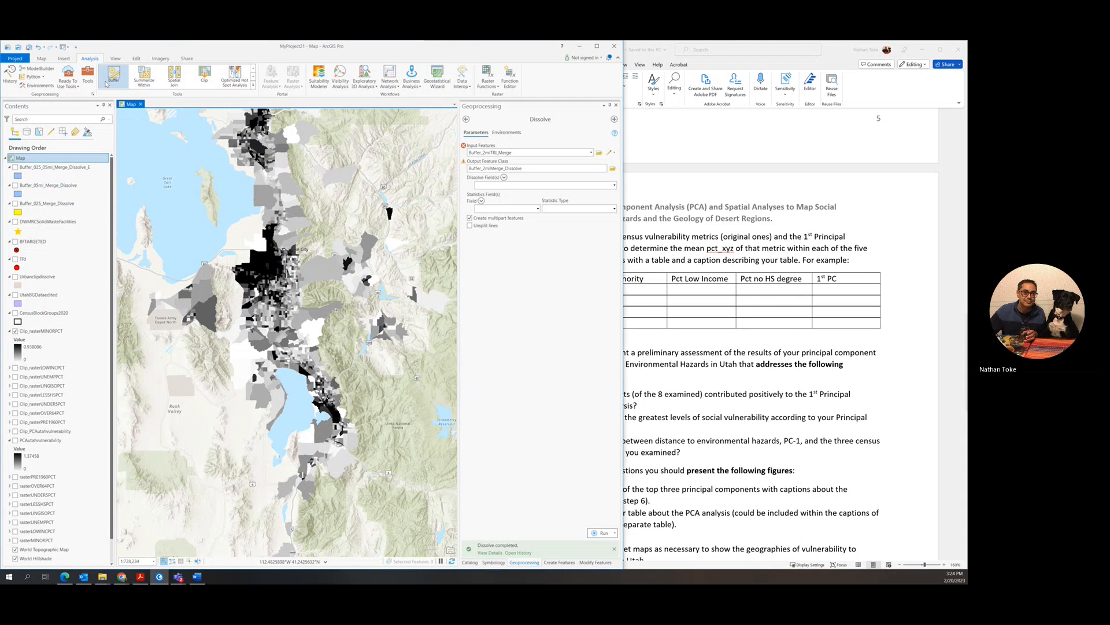
Set up a batch buffer with DWMRCSolidWasteFacilities, BFTARGETED and TRI as the input features.
click(466, 119)
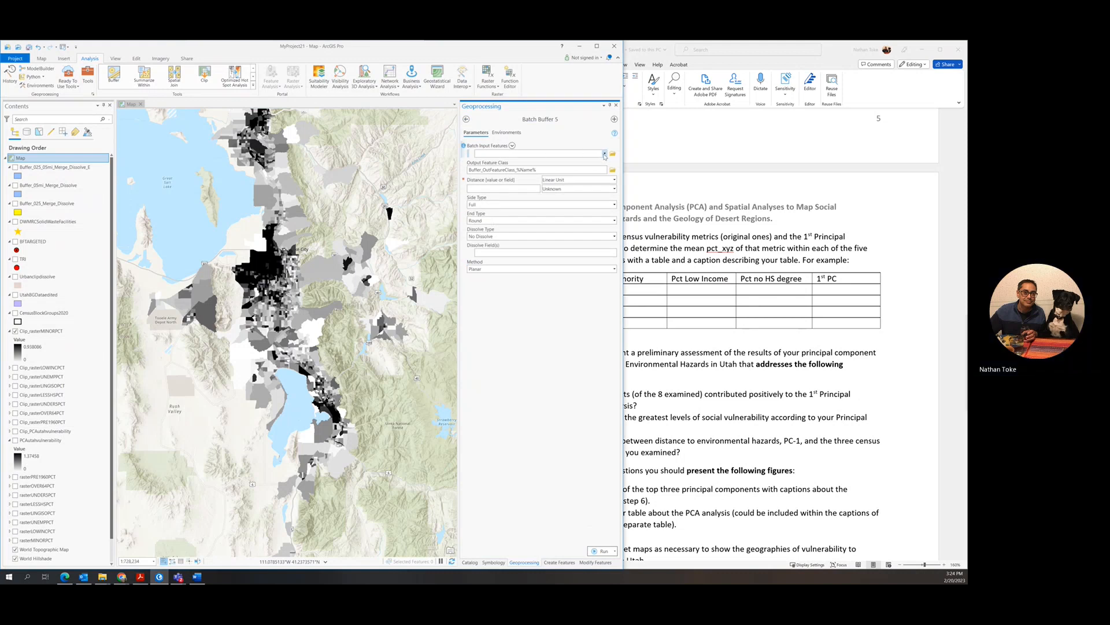
click(605, 155)
click(605, 163)
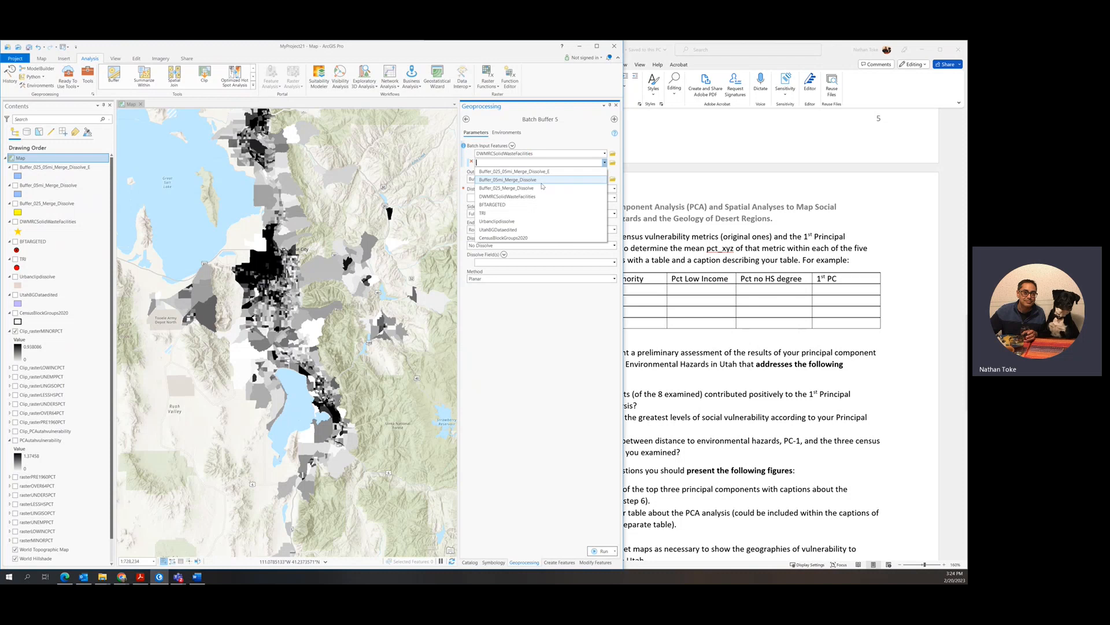
click(511, 205)
click(605, 172)
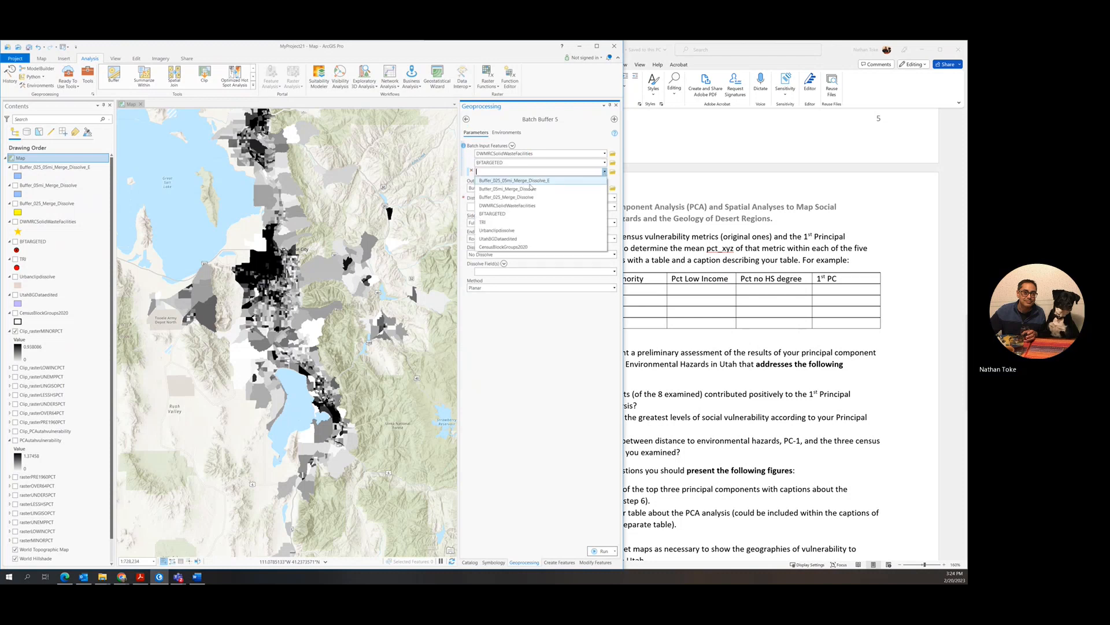
click(489, 222)
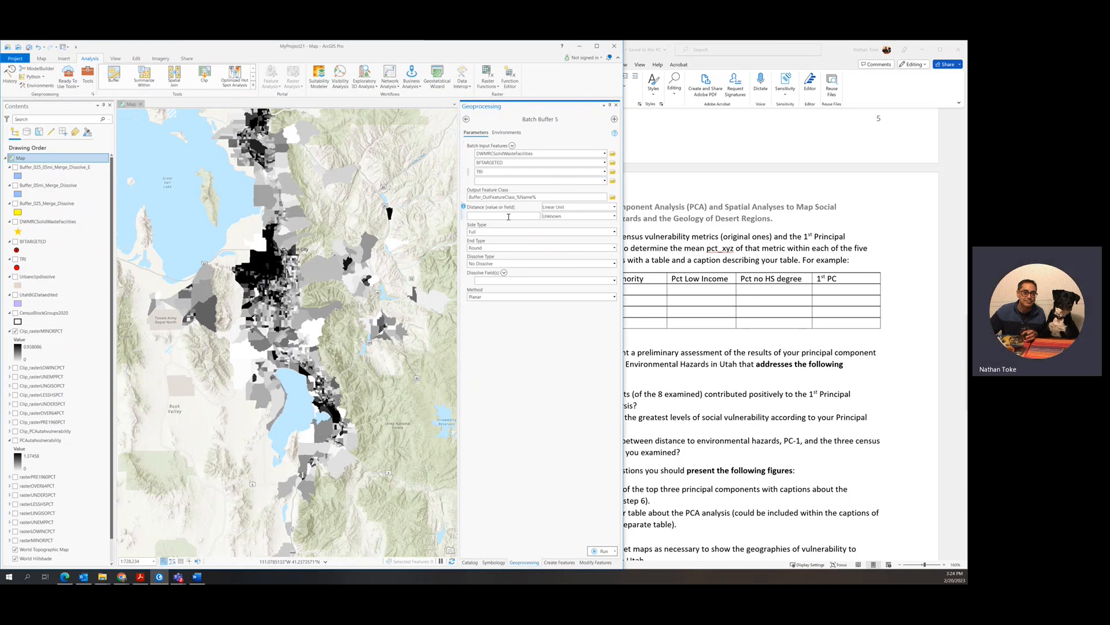
Run the batch buffer at 1 mile with output name Buffer_1mi_%Name%, dissolving all output features into a single feature.
click(568, 217)
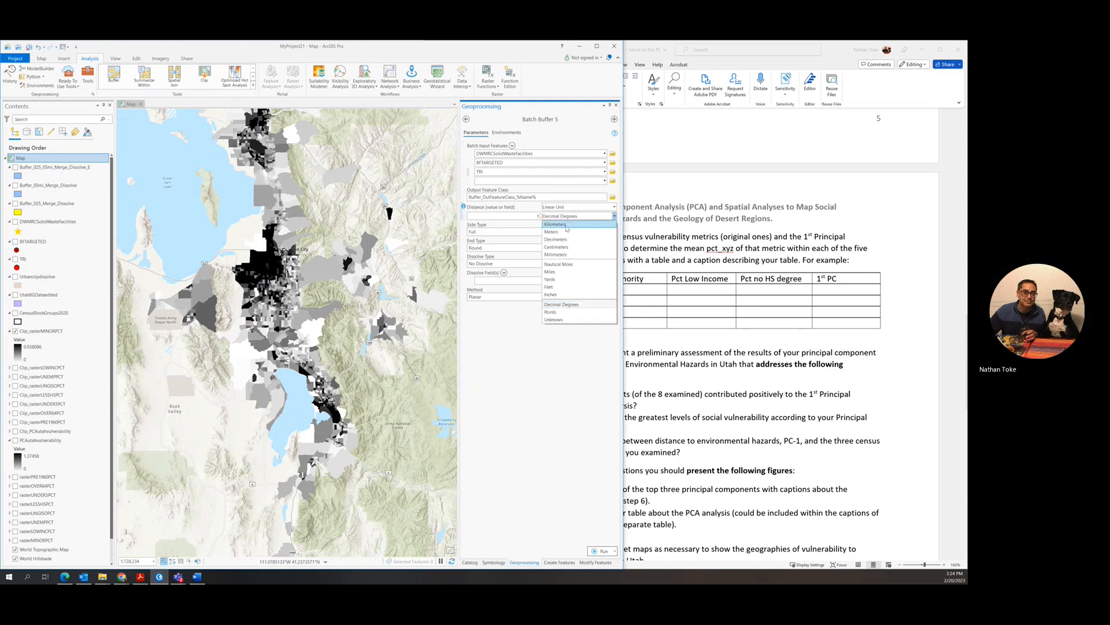
click(550, 272)
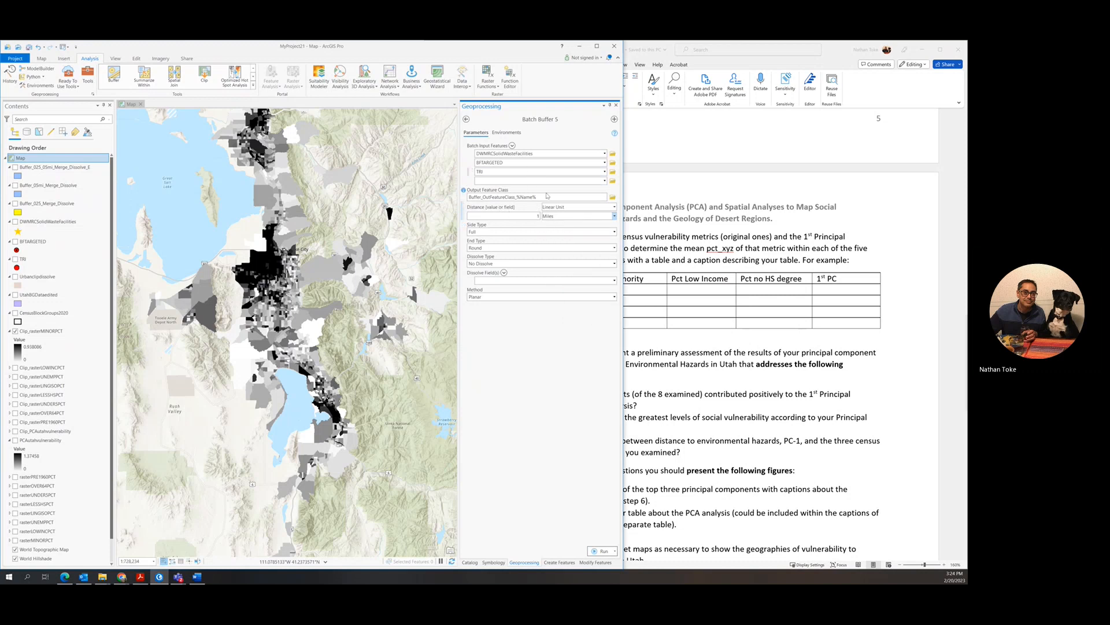
click(504, 196)
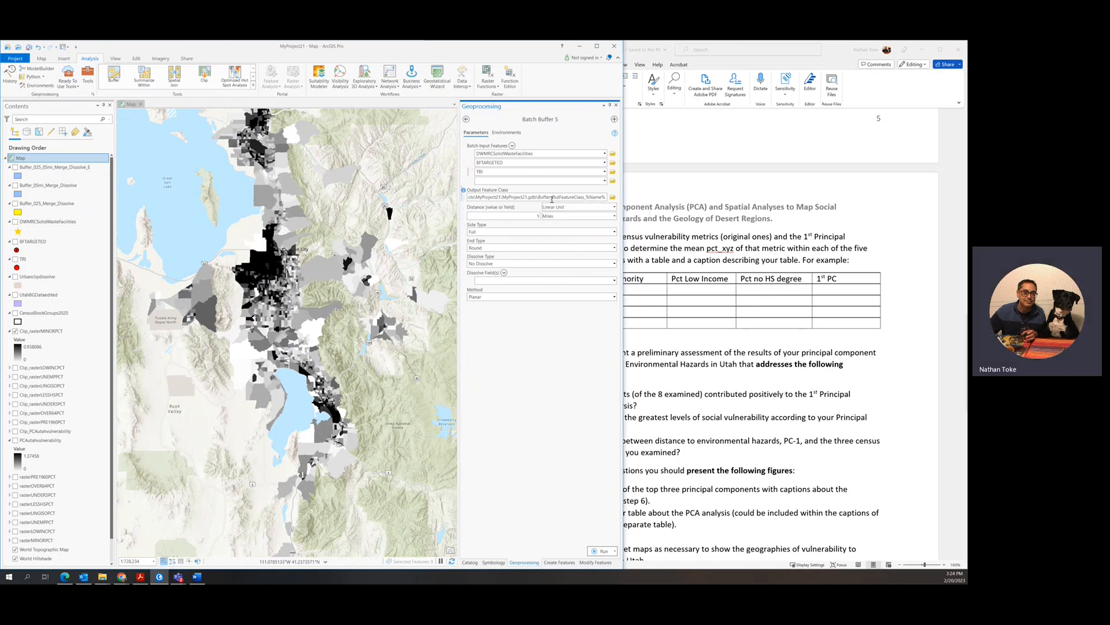
drag(553, 198, 583, 198)
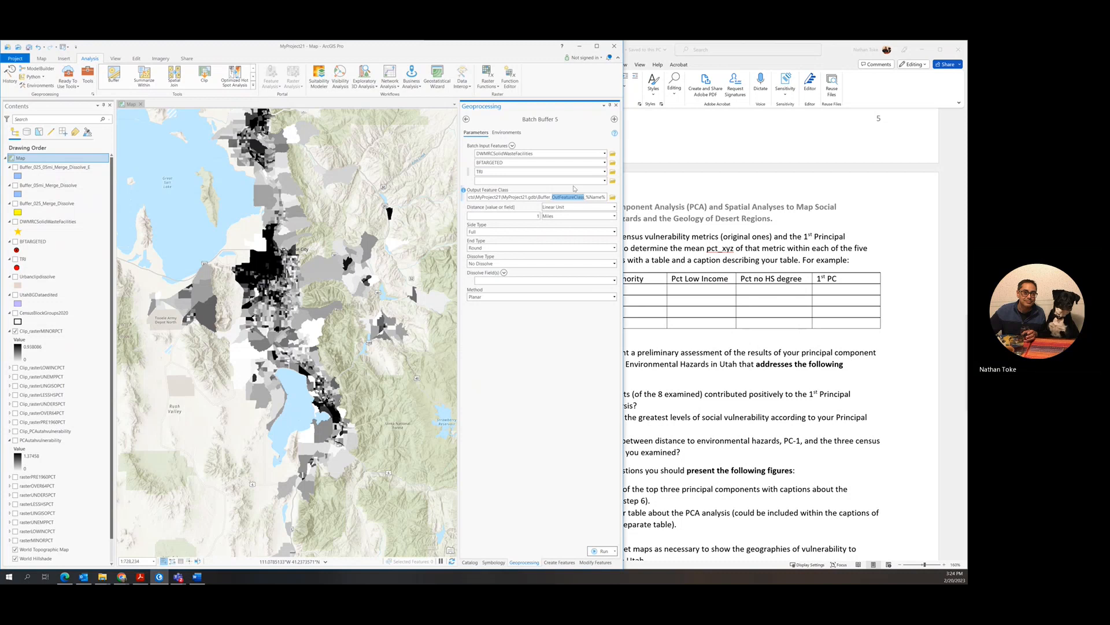
text(1mi)
click(590, 263)
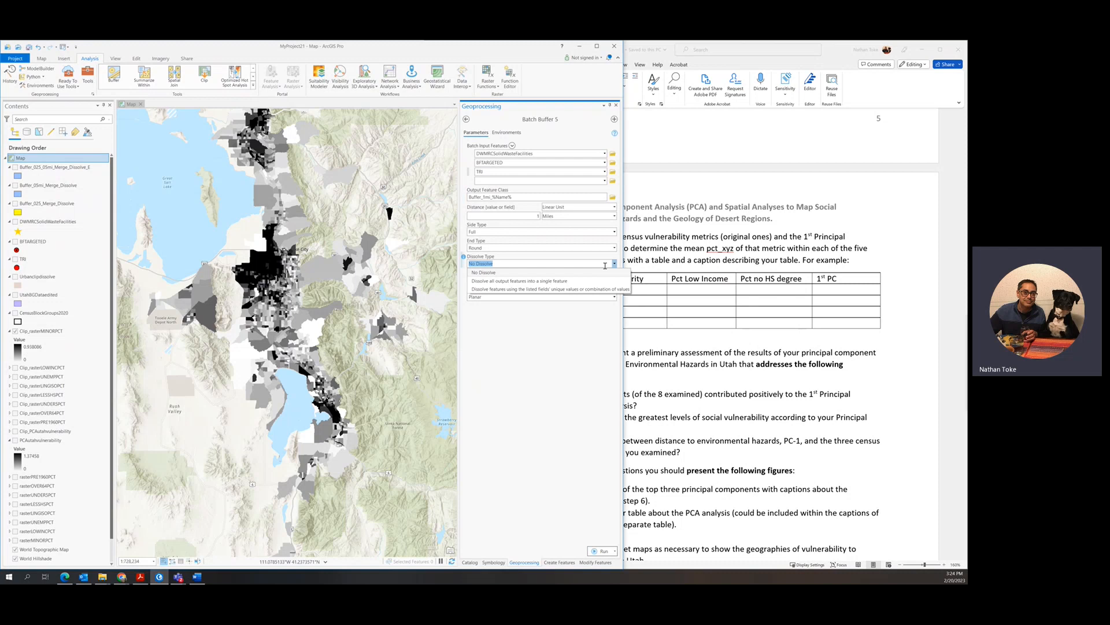
click(582, 280)
click(602, 551)
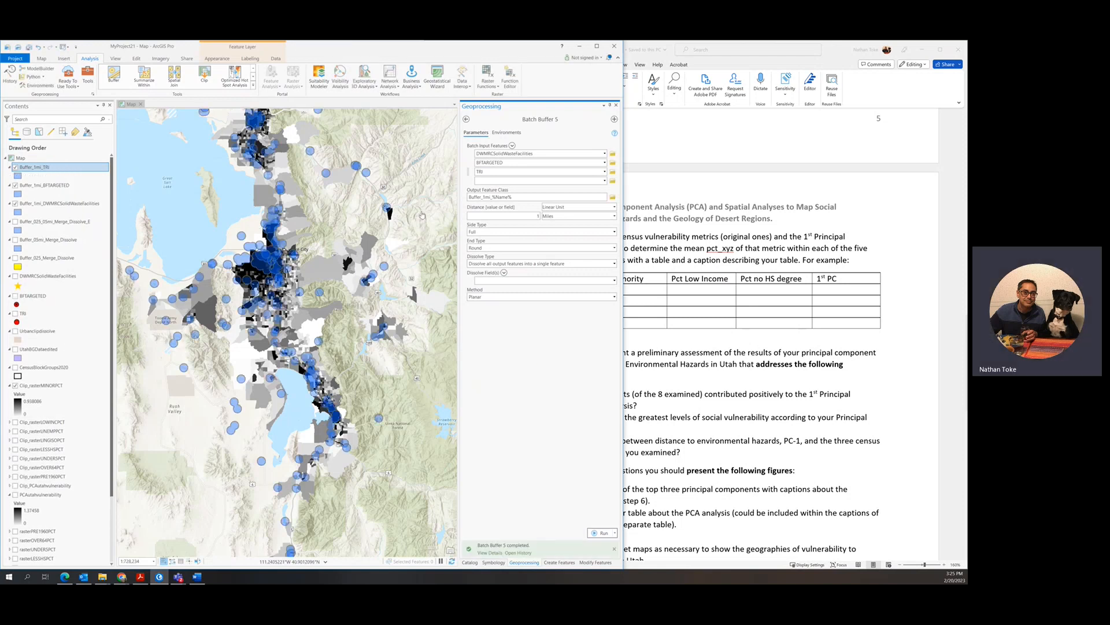
Merge Buffer_1mi_TRI, Buffer_1mi_BFTARGETED and Buffer_1mi_DWMRCSolidWasteFacilities into Buffer_1mi_TRI_Merge.
click(466, 120)
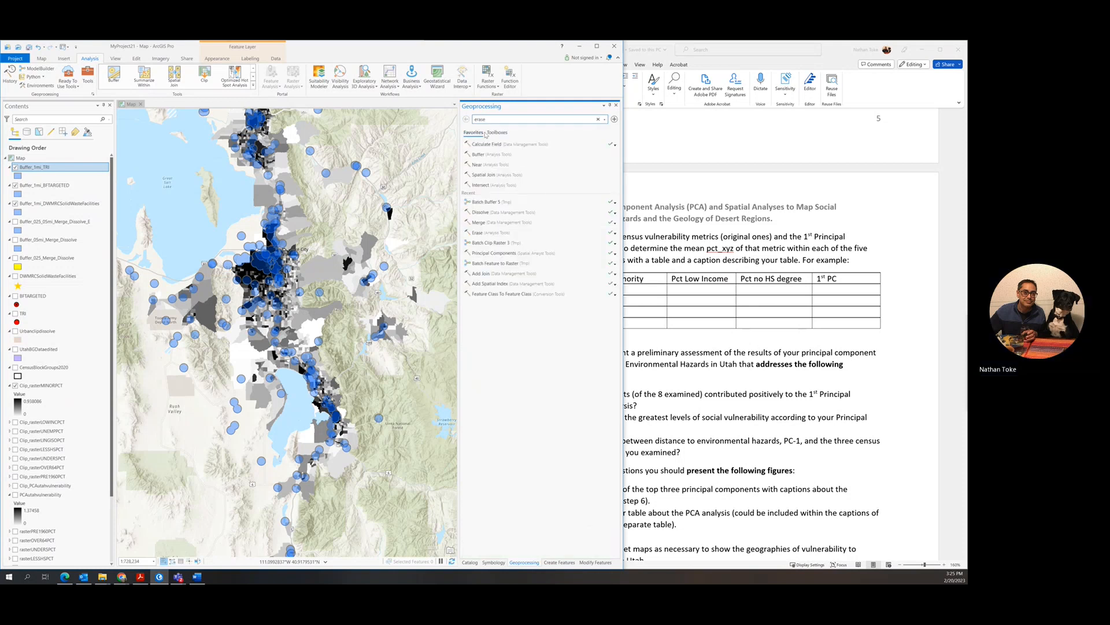
click(484, 223)
click(604, 153)
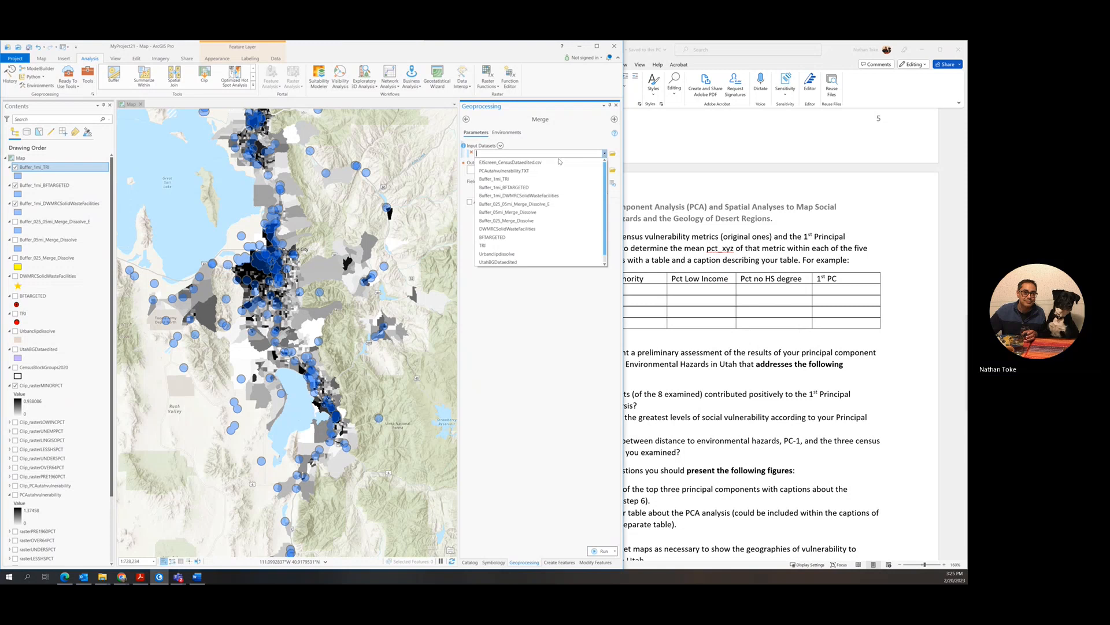
click(519, 179)
click(604, 163)
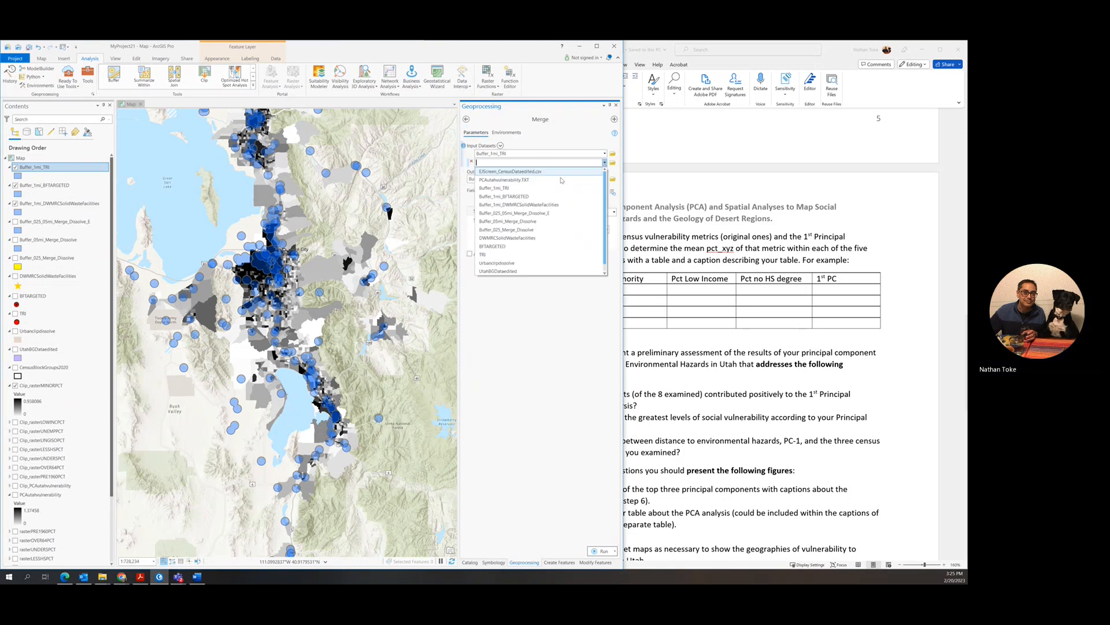
click(516, 197)
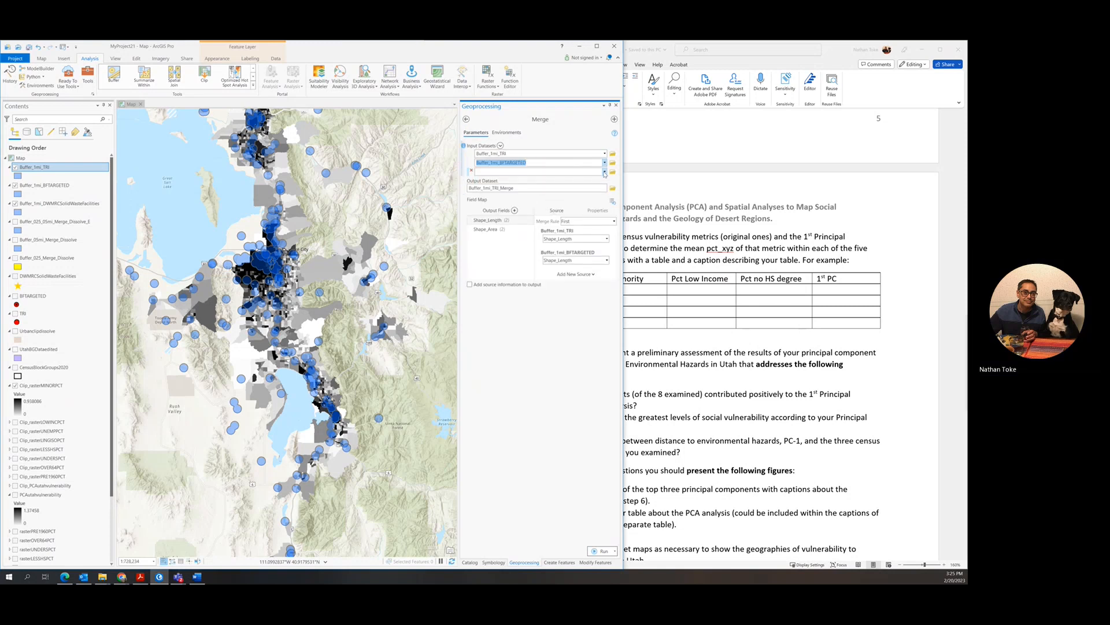
click(604, 171)
click(515, 214)
click(535, 197)
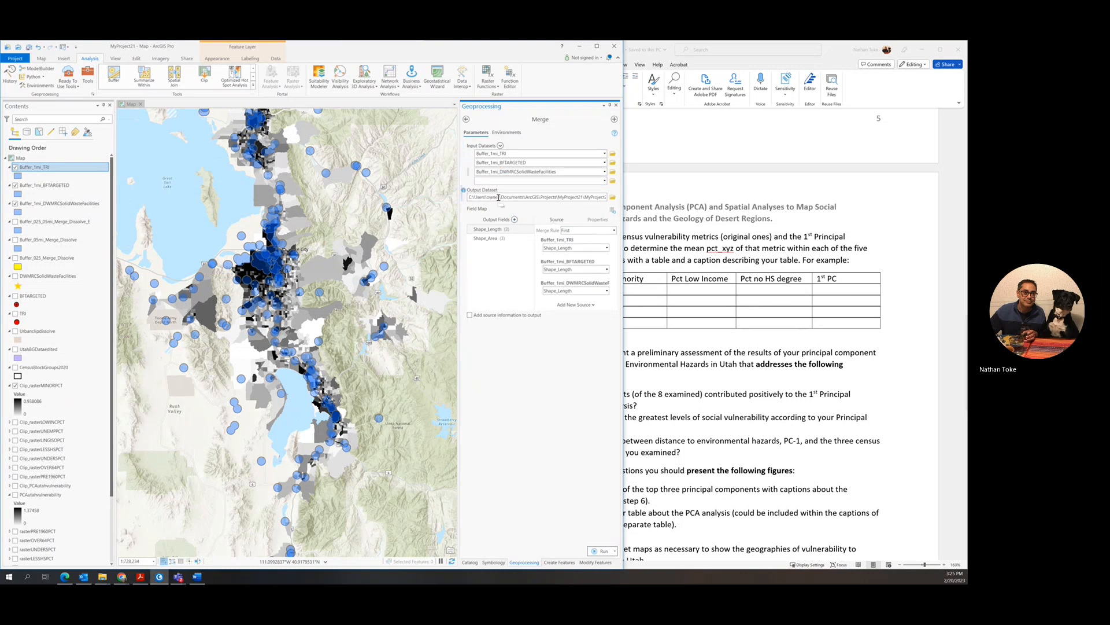
click(602, 550)
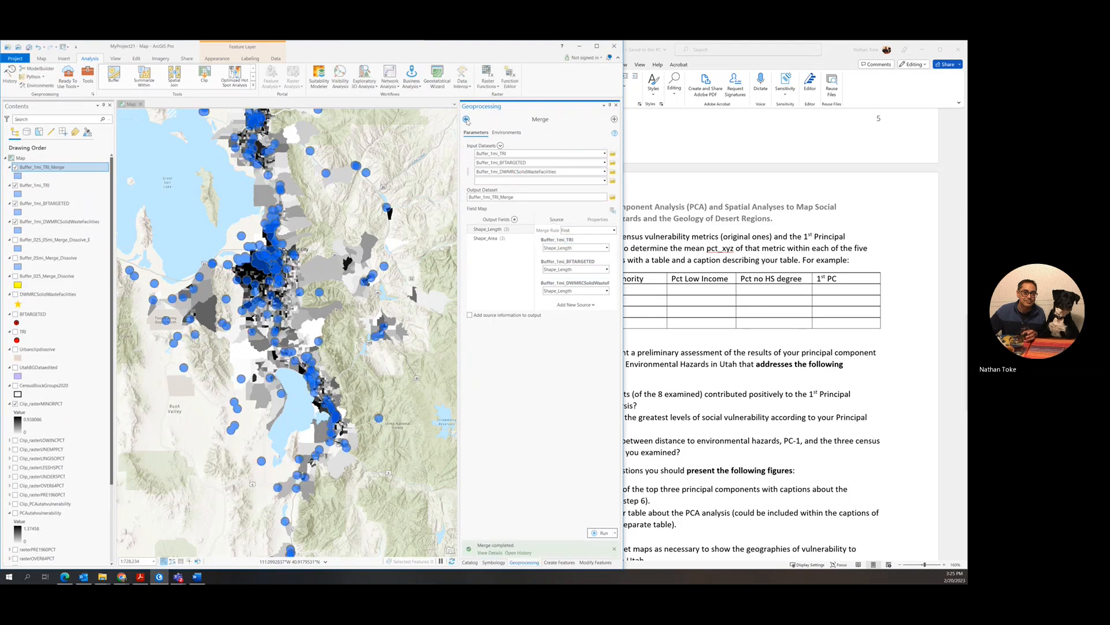
Dissolve Buffer_1mi_TRI_Merge with multipart features, removing "TRI_" from the output feature class name.
click(466, 120)
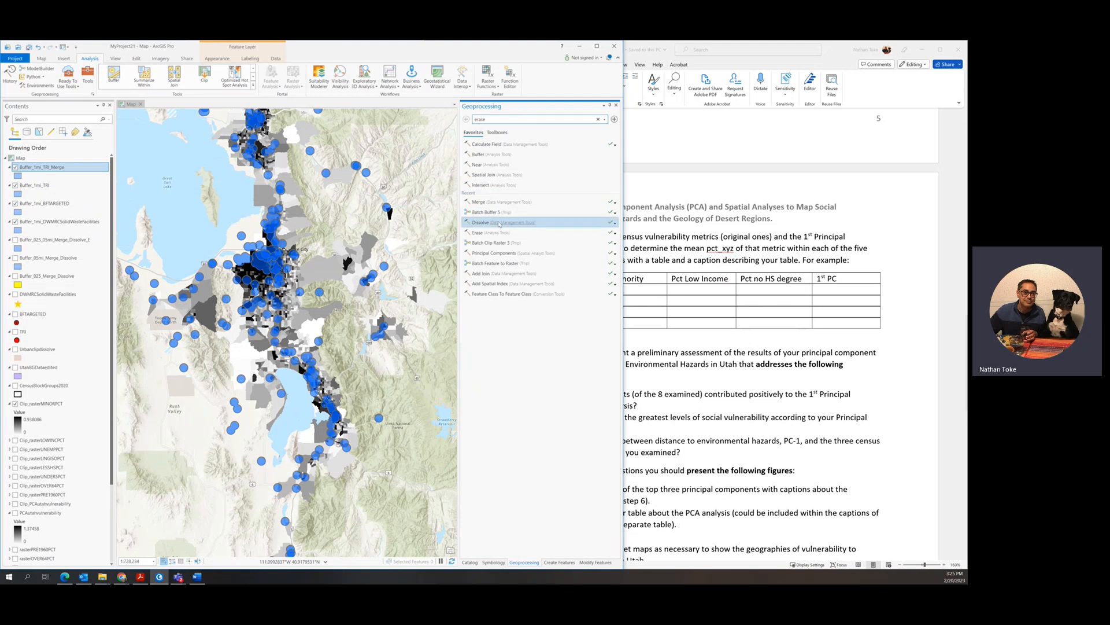
click(499, 224)
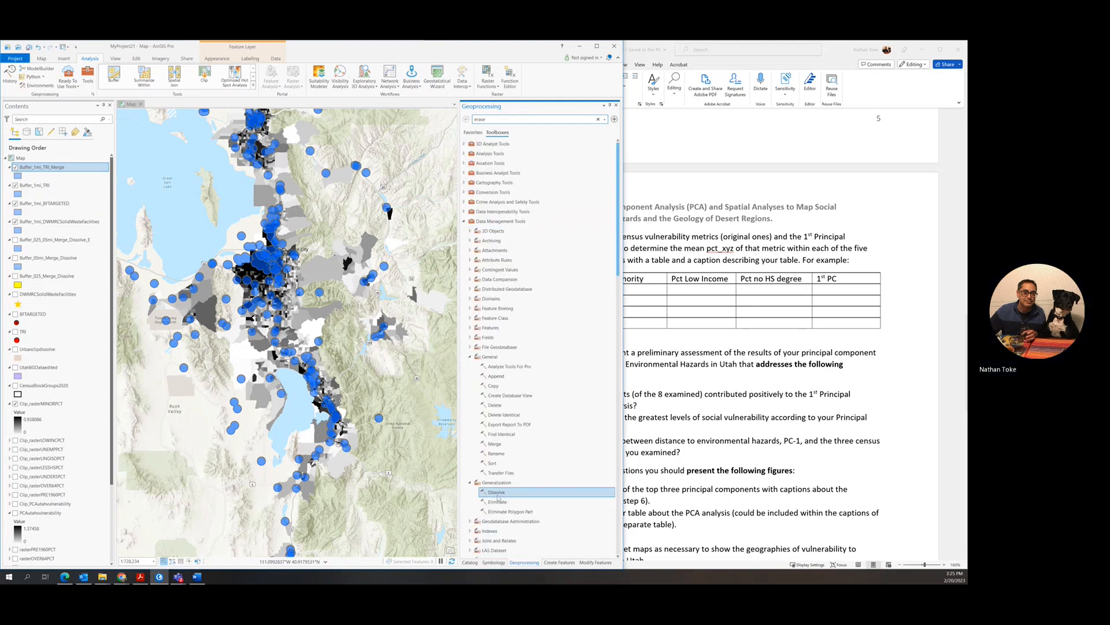
click(496, 493)
click(591, 153)
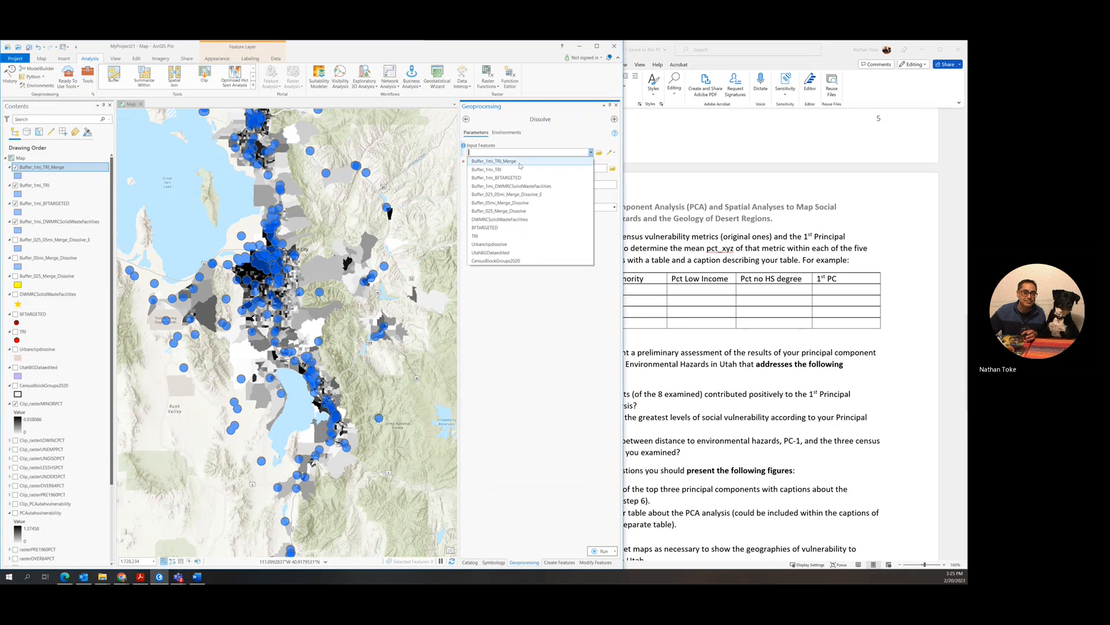
click(519, 164)
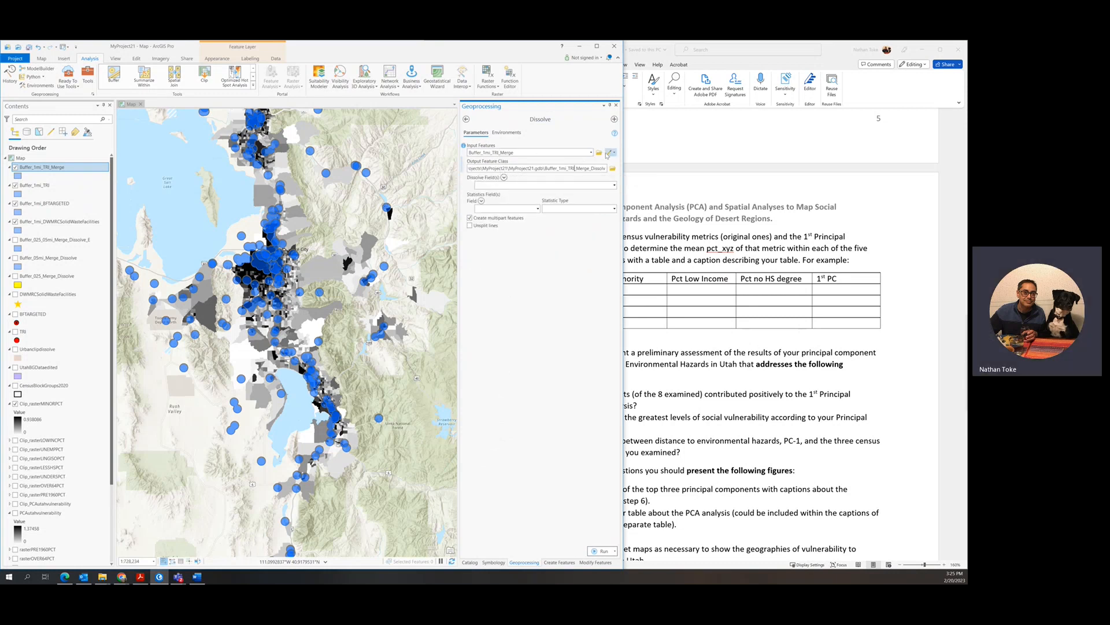
key(BackSpace)
key(BackSpace)
key(BackSpace)
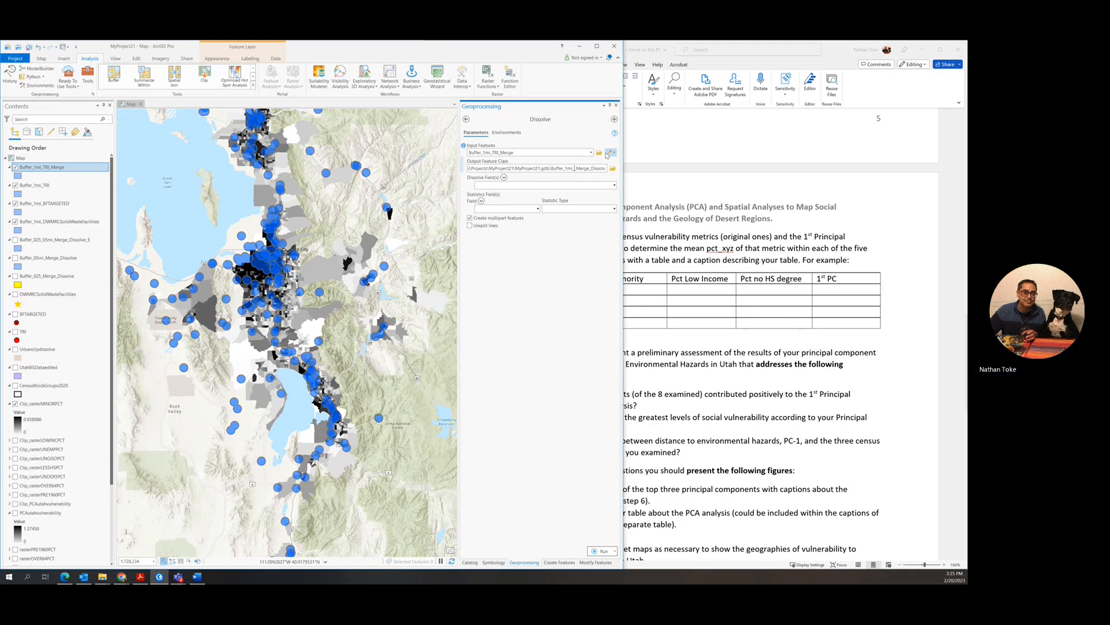
key(BackSpace)
click(602, 550)
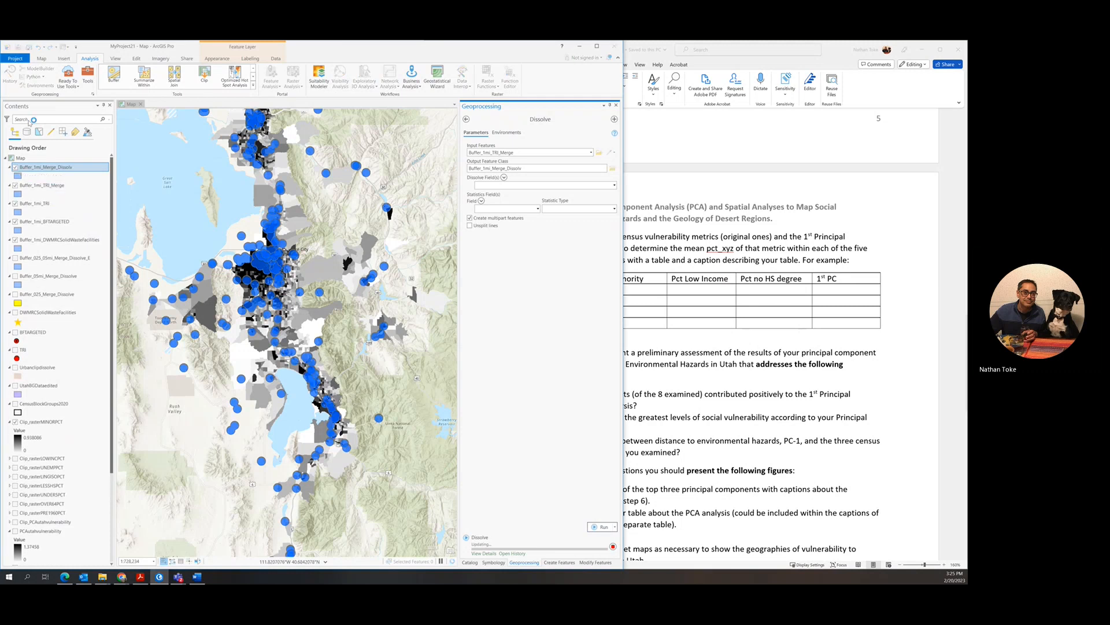
Remove Buffer_1mi_TRI_Merge, Buffer_1mi_TRI, Buffer_1mi_BFTARGETED and Buffer_1mi_DWMRCSolidWasteFacilities from the map.
click(27, 186)
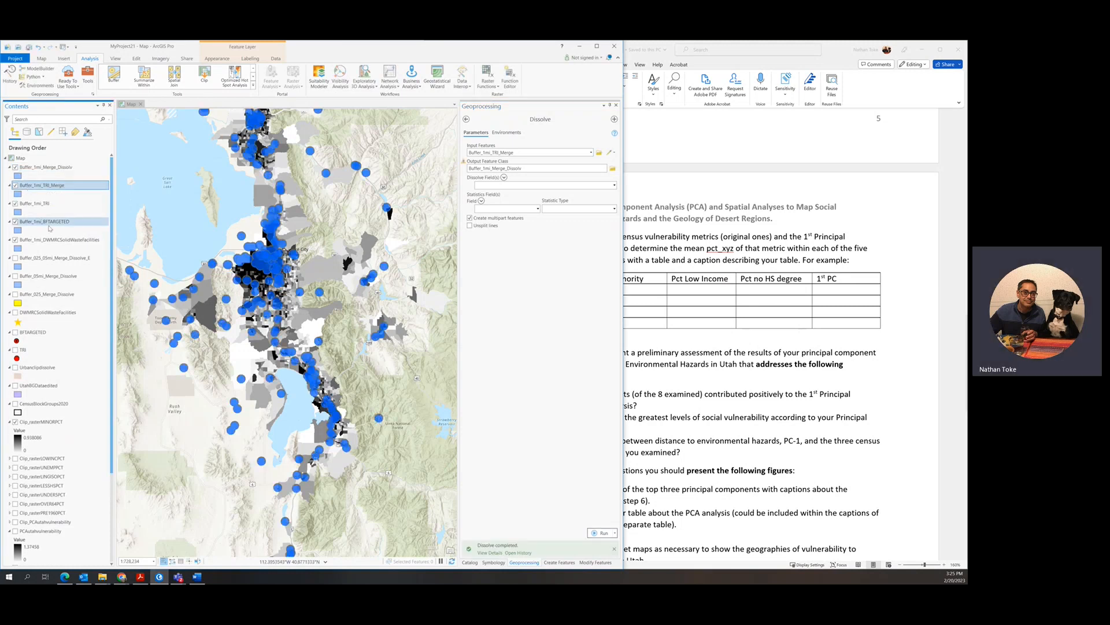
shift+click(61, 241)
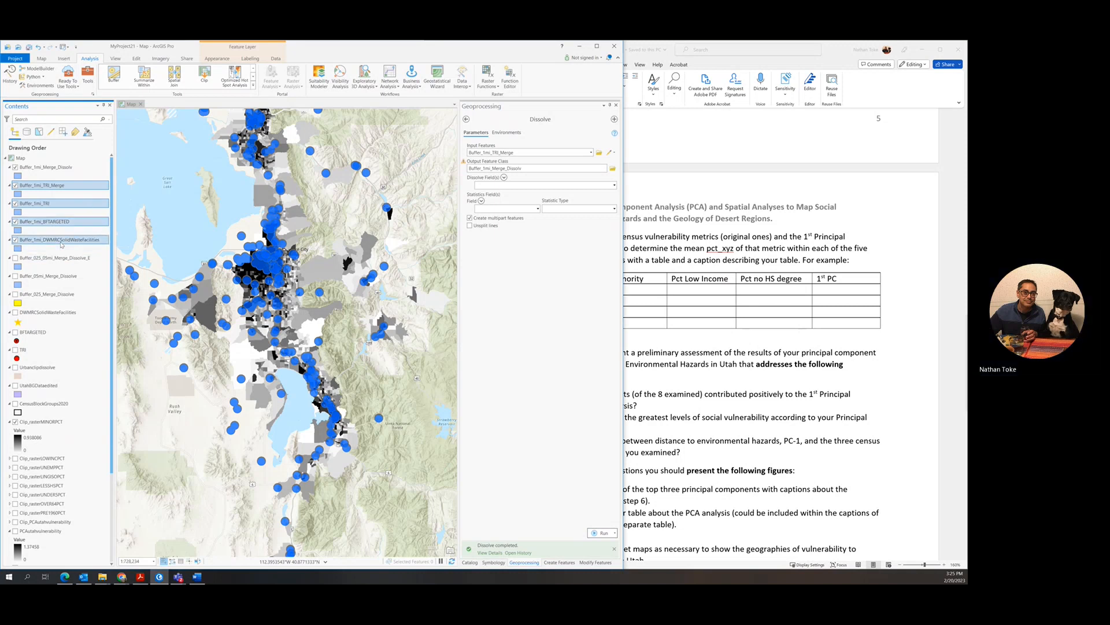
right_click(61, 241)
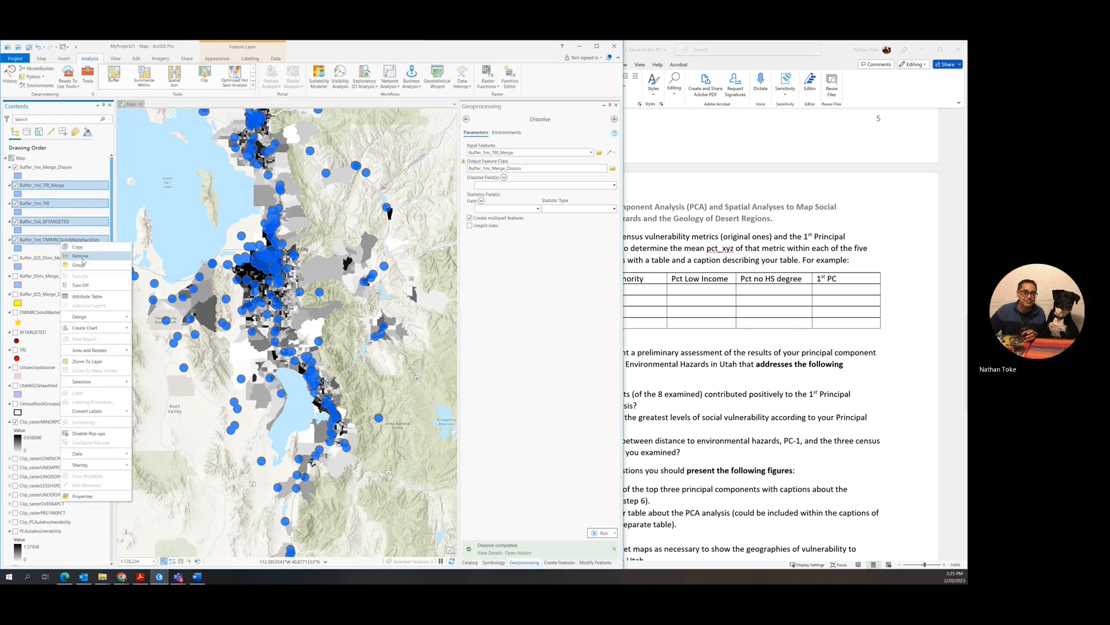
click(84, 260)
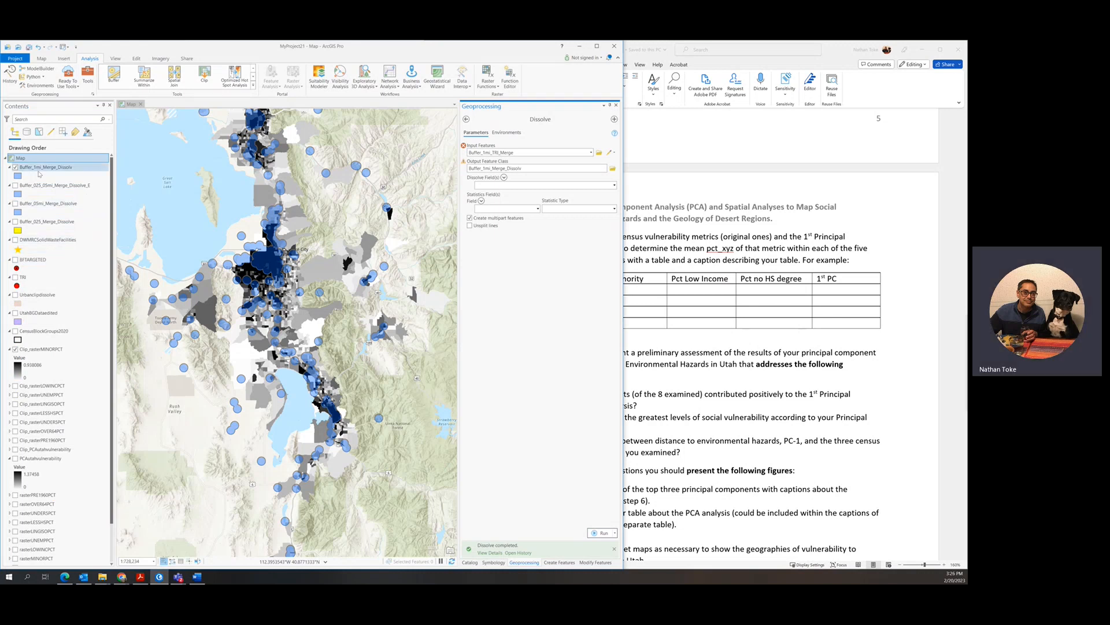
Show the dissolved 0.25- and 0.5-mile buffer layers alongside the 1-mile buffer to compare them, leaving the erased donut layer hidden.
click(15, 222)
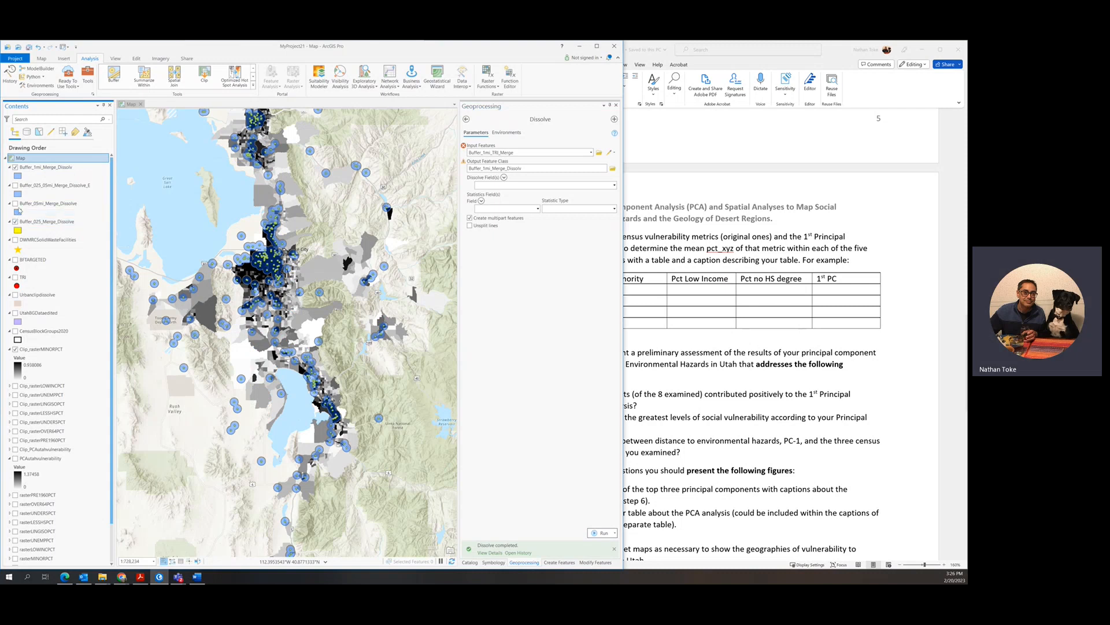
click(15, 204)
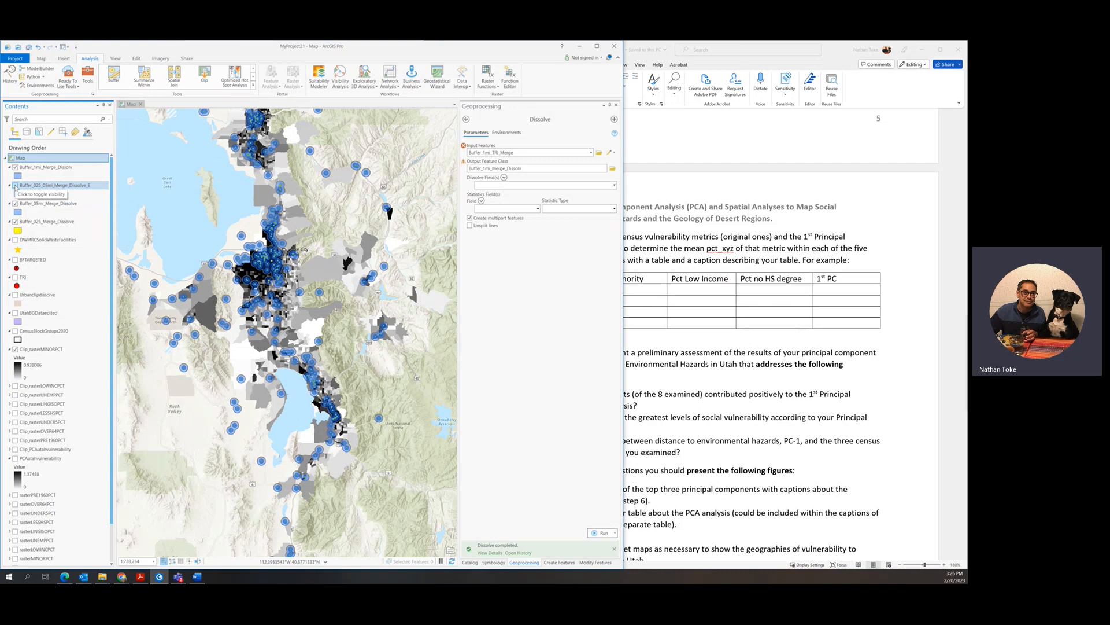
click(16, 186)
click(15, 186)
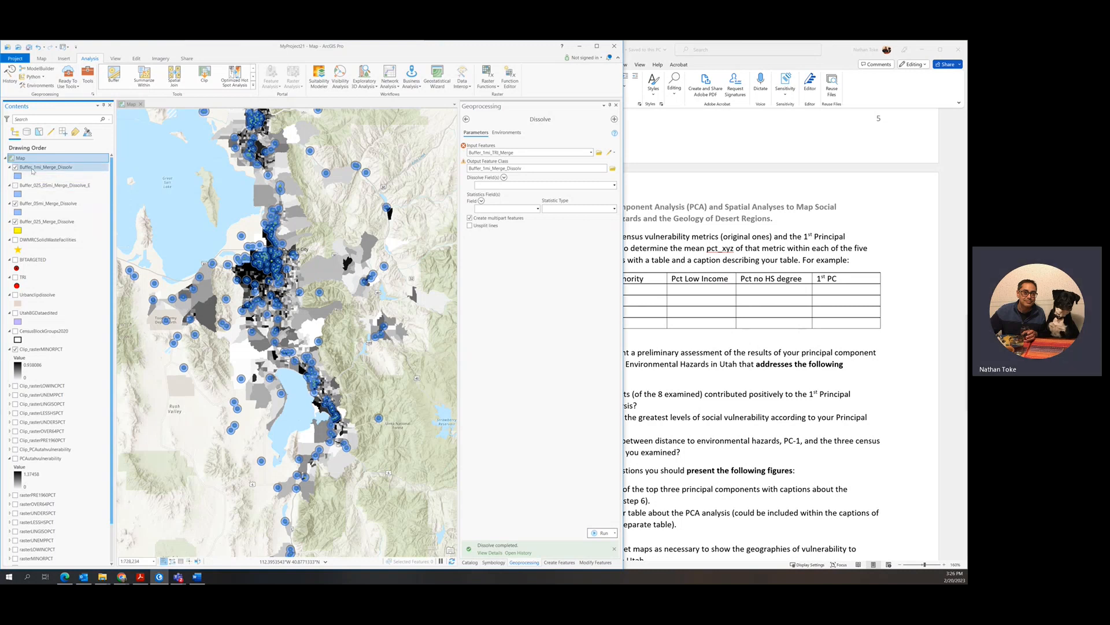
Show the Urbanclipdissolve layer and symbolize it with the Cultural polygon symbol from the ArcGIS 2D gallery.
click(16, 295)
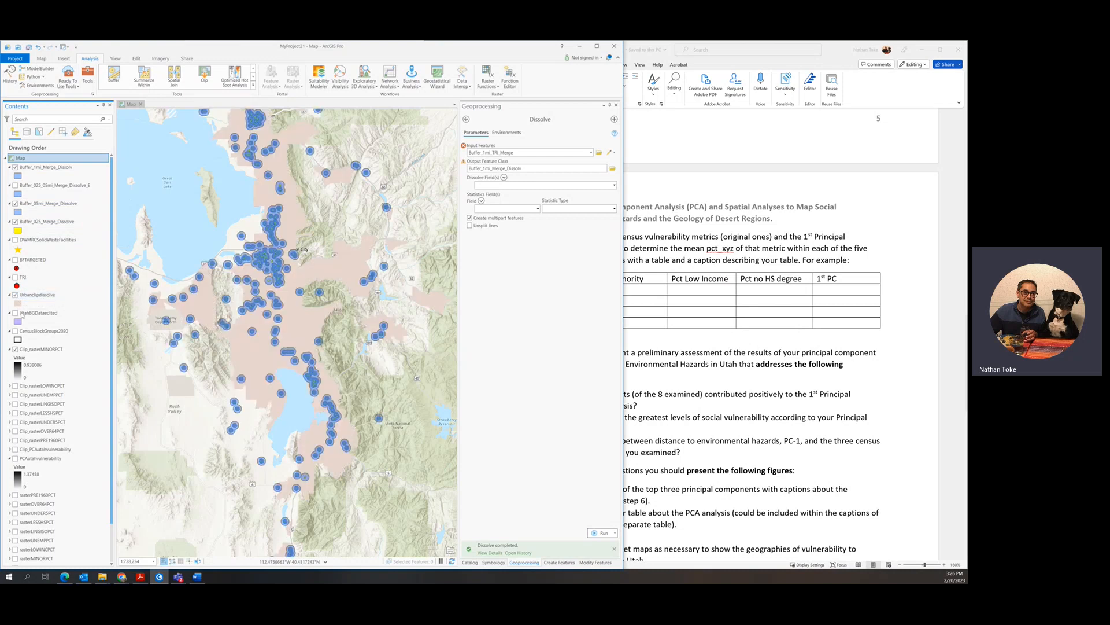
click(19, 304)
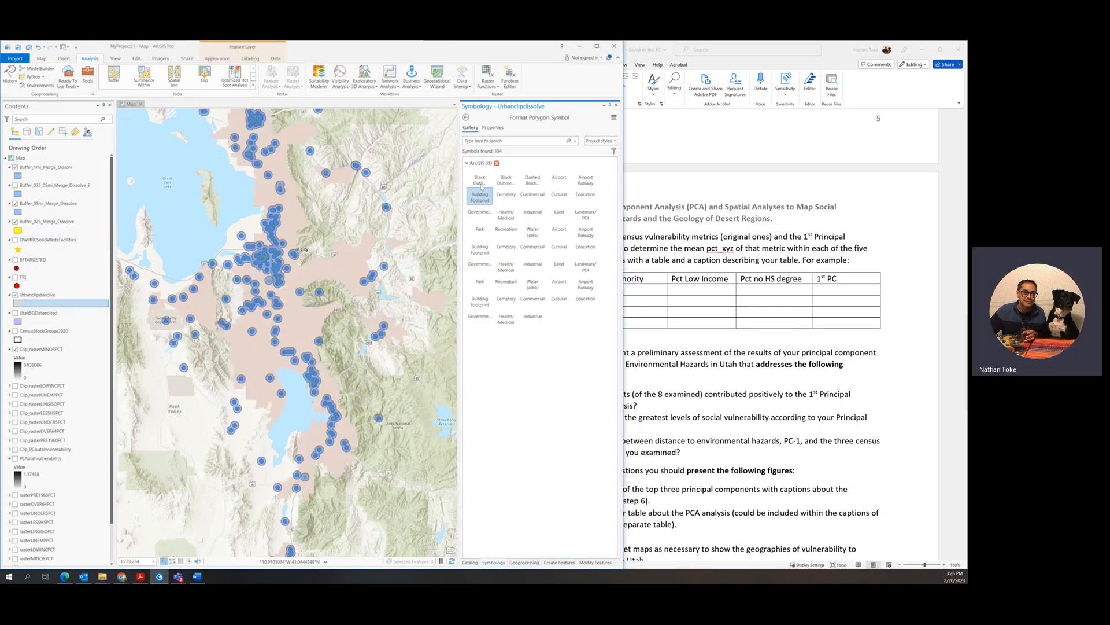
click(559, 215)
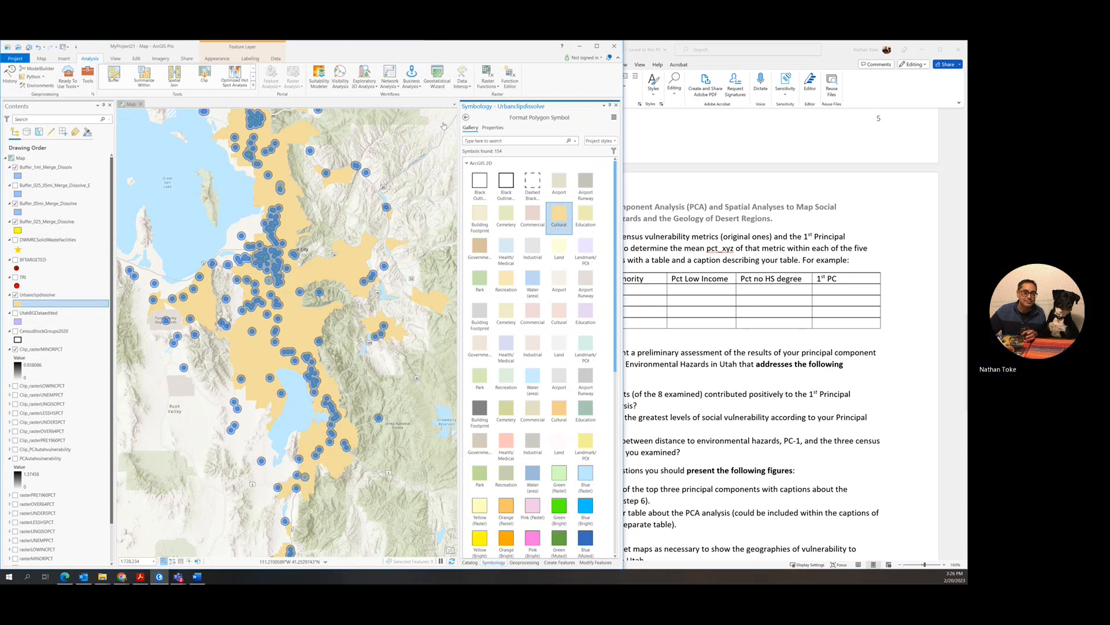
Erase Buffer_1mi_Merge_Dissolv from Urbanclipdissolve, outputting Urbanclipdissolve_Erase.
click(90, 77)
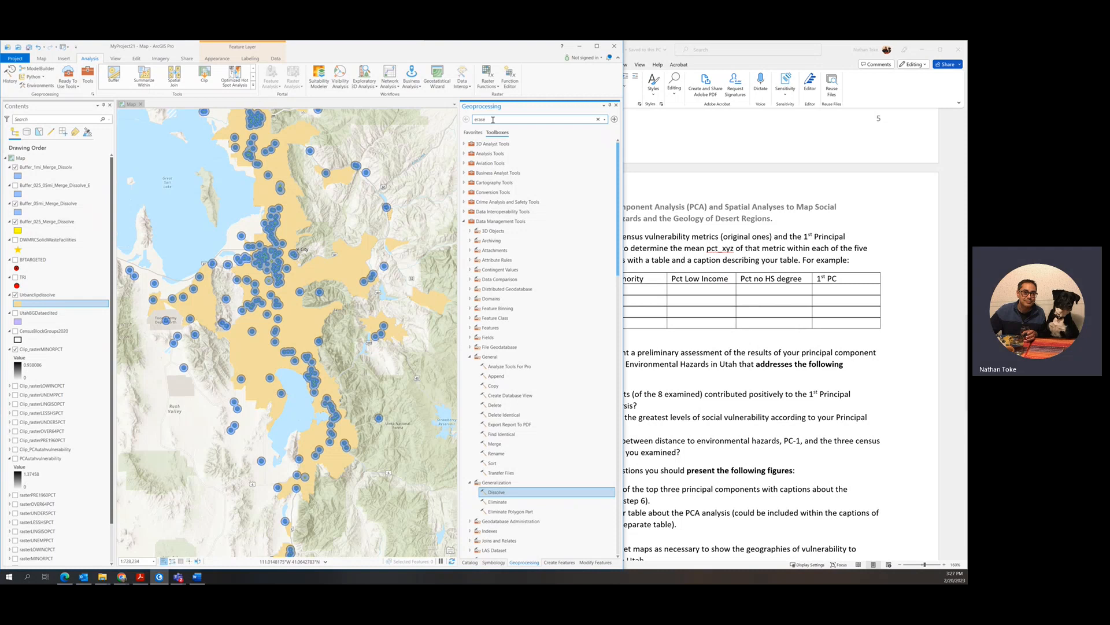
click(496, 145)
click(605, 152)
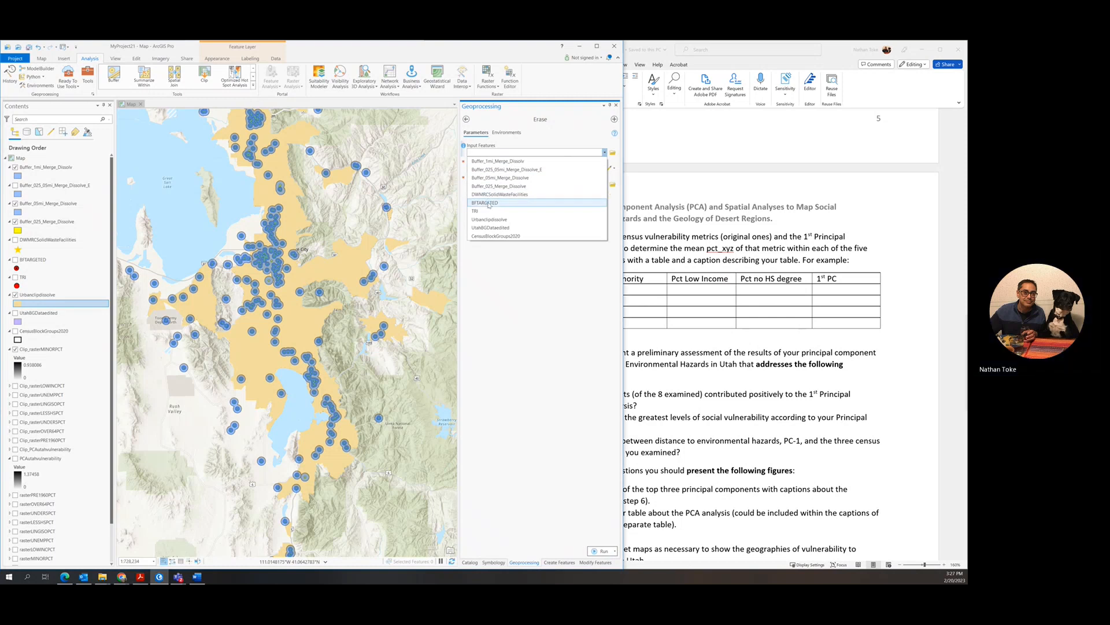
click(489, 219)
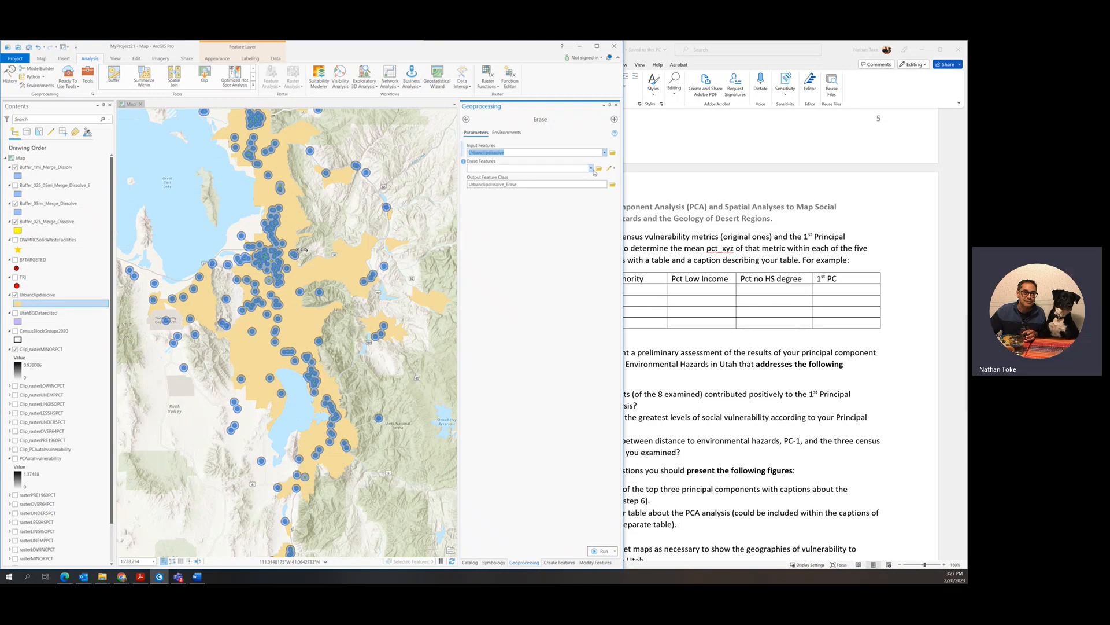
click(591, 168)
click(541, 180)
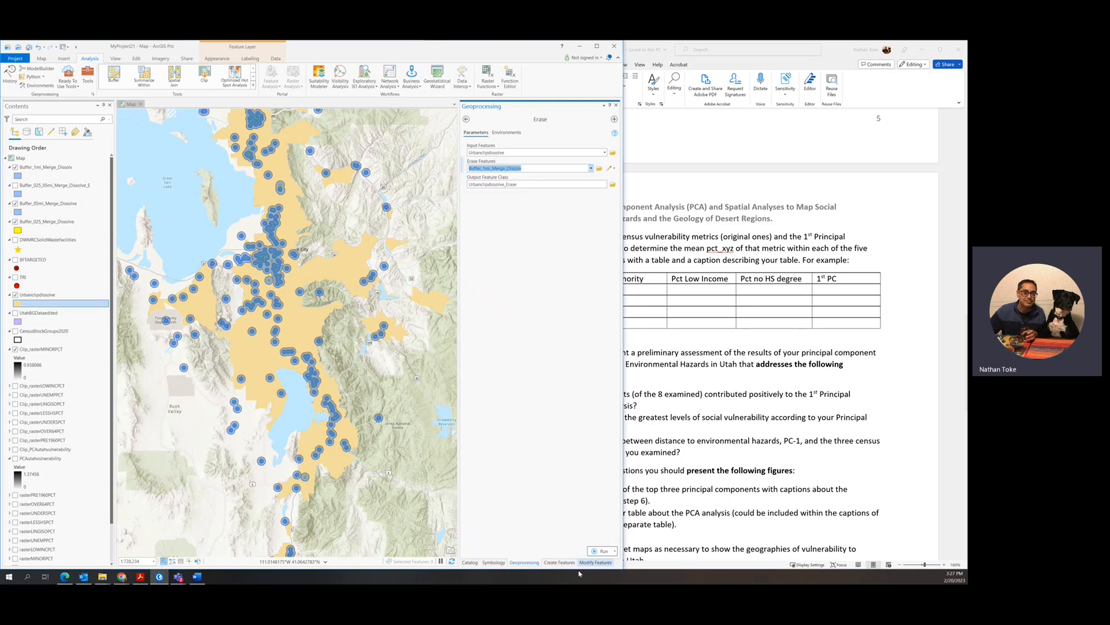
click(599, 551)
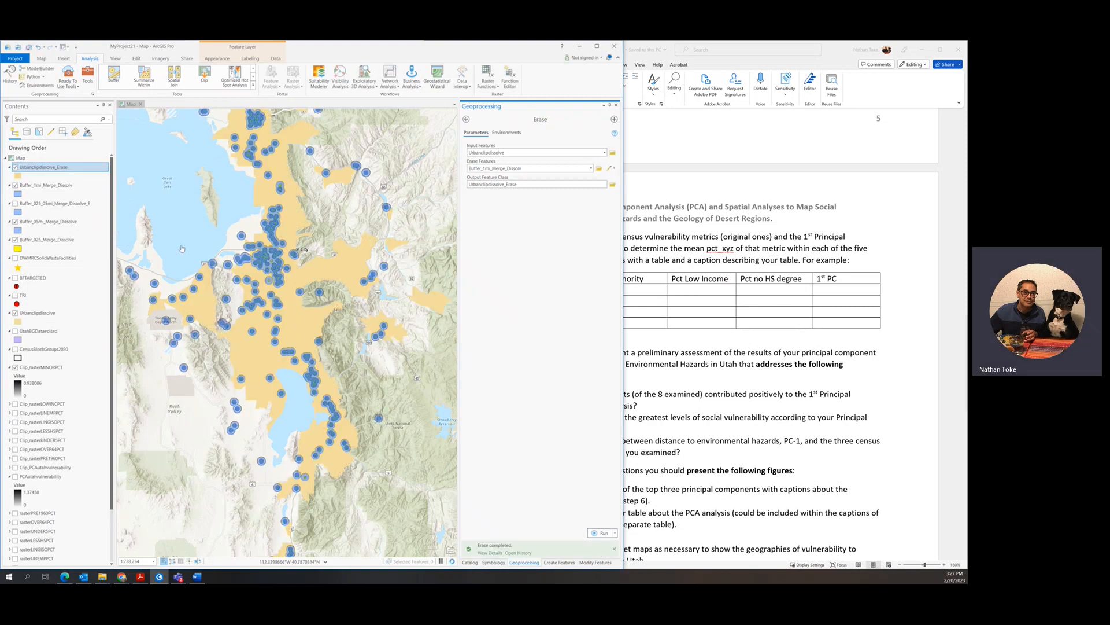
Hide Urbanclipdissolve and the 0.25-, 0.5- and 1-mile dissolved buffers to inspect the erased urban area, and leave the Erase tool.
click(15, 312)
click(15, 313)
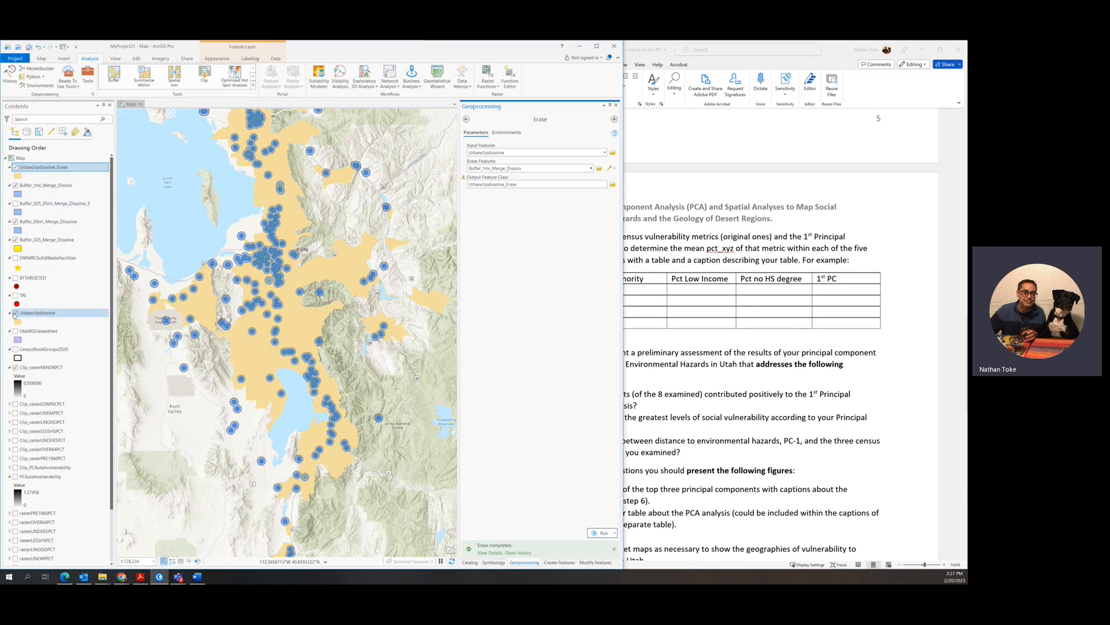
click(15, 221)
click(16, 185)
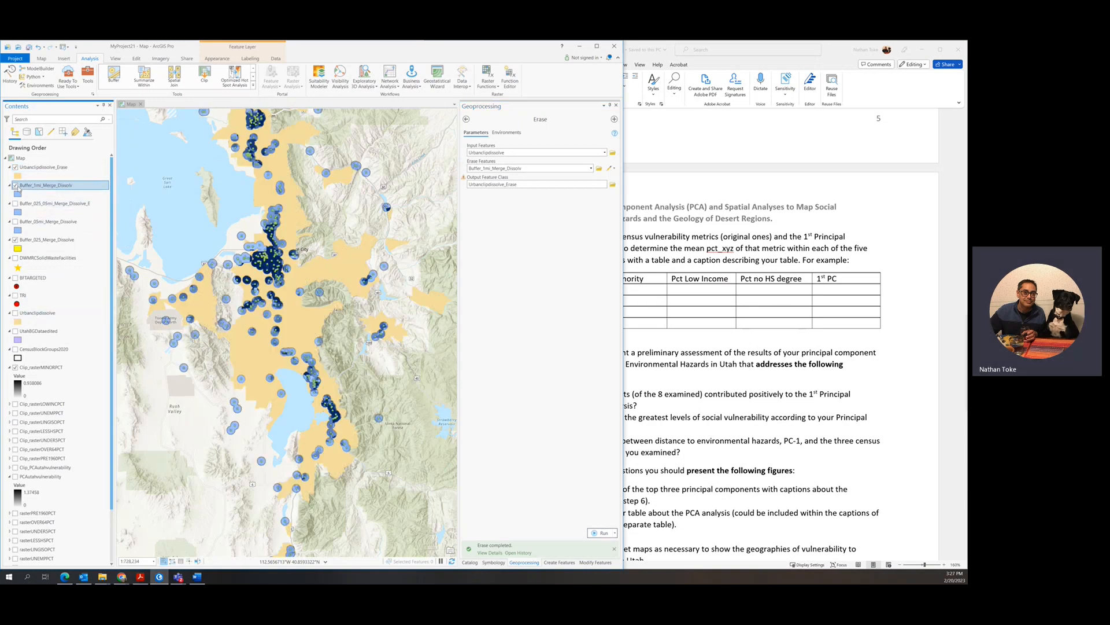
click(15, 186)
click(15, 239)
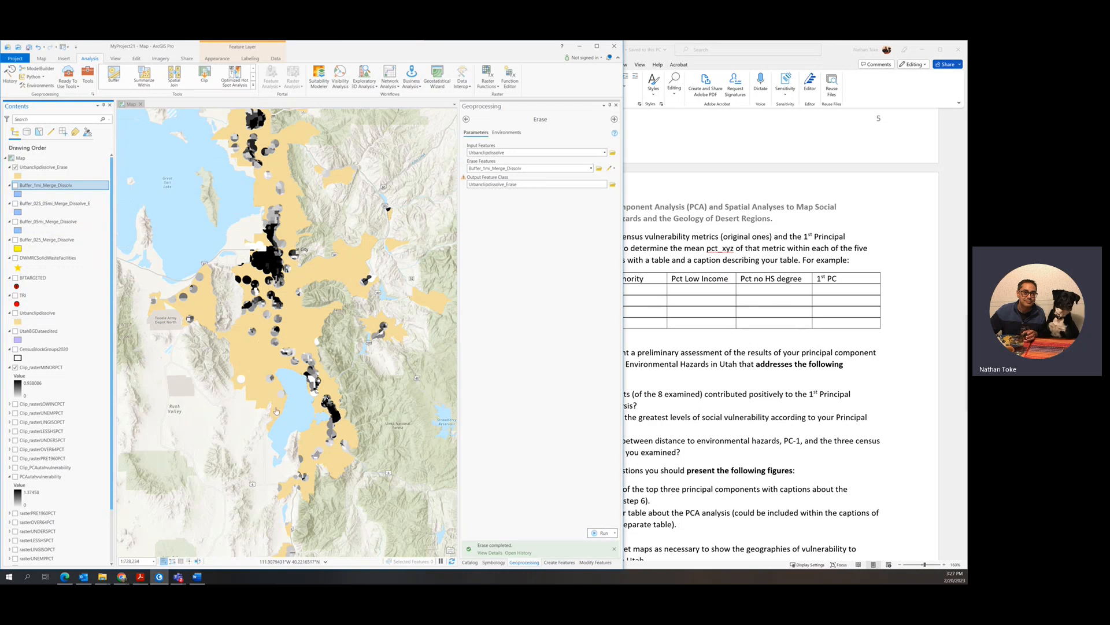
click(466, 120)
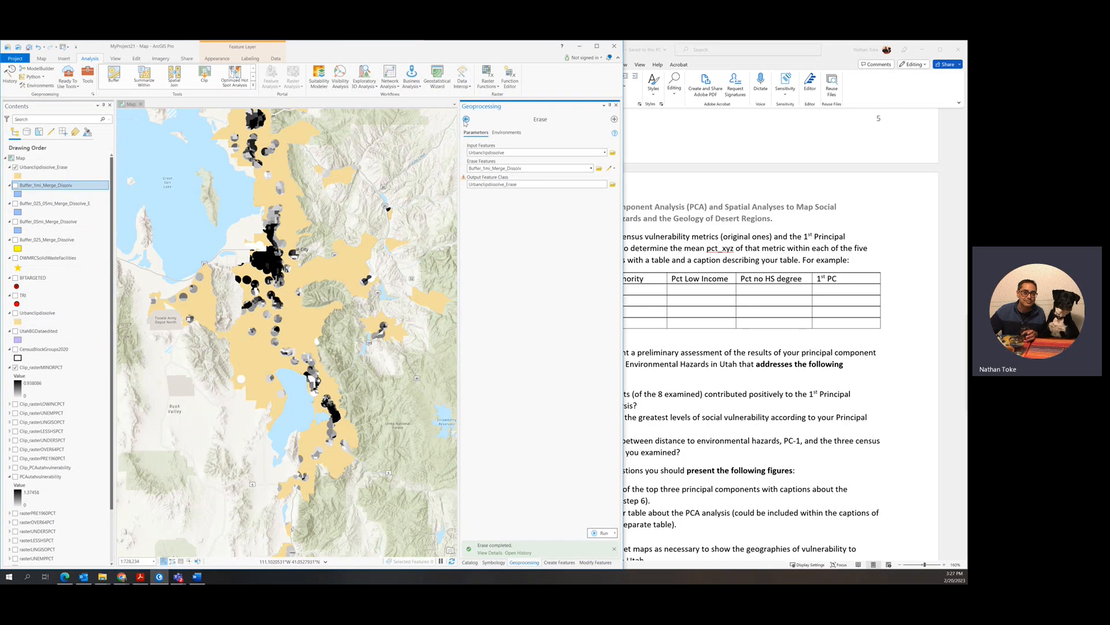
Switch to the Word lab document and change "five geographies" to "four geographies" in the Step 9 zonal statistics instructions.
click(721, 184)
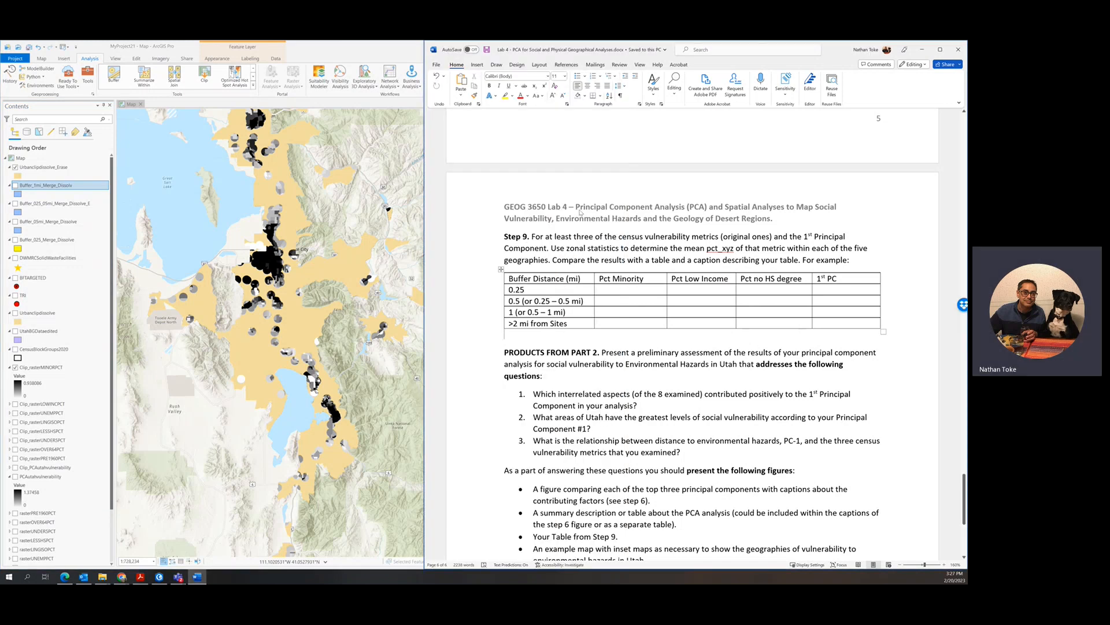
scroll(582, 278, up, 2)
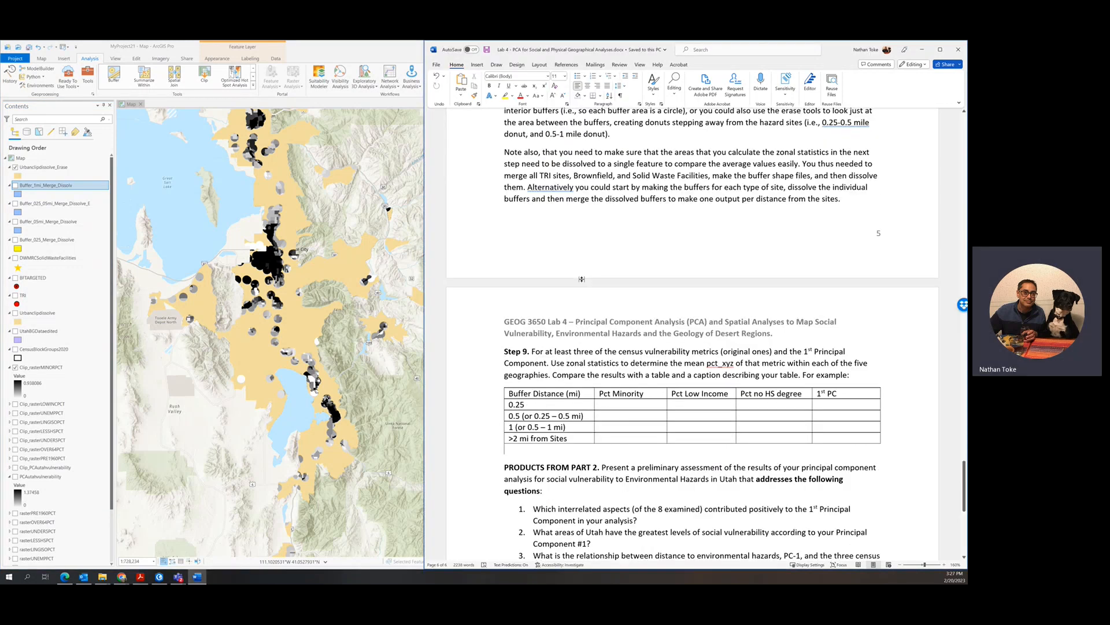
scroll(582, 279, up, 2)
scroll(626, 273, down, 3)
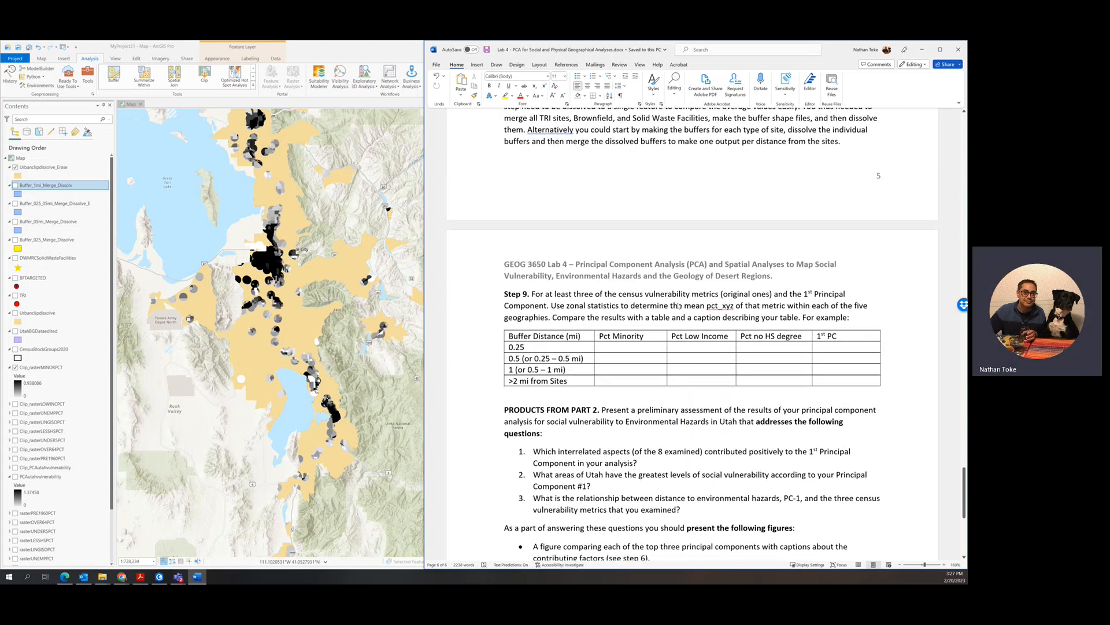
scroll(688, 307, up, 4)
scroll(674, 319, down, 3)
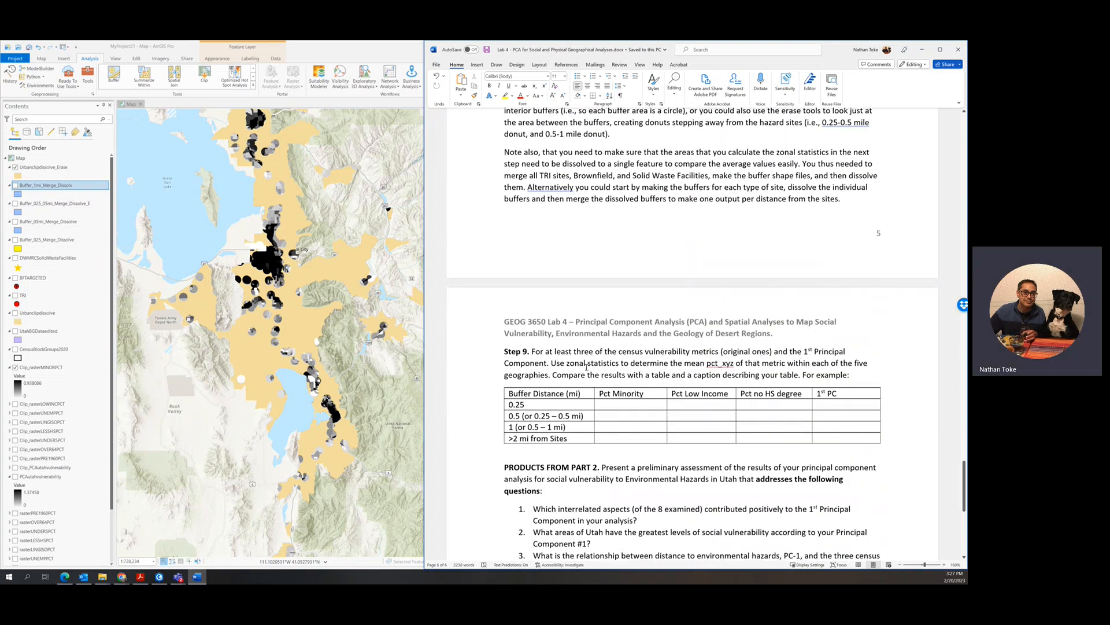
drag(564, 364, 774, 365)
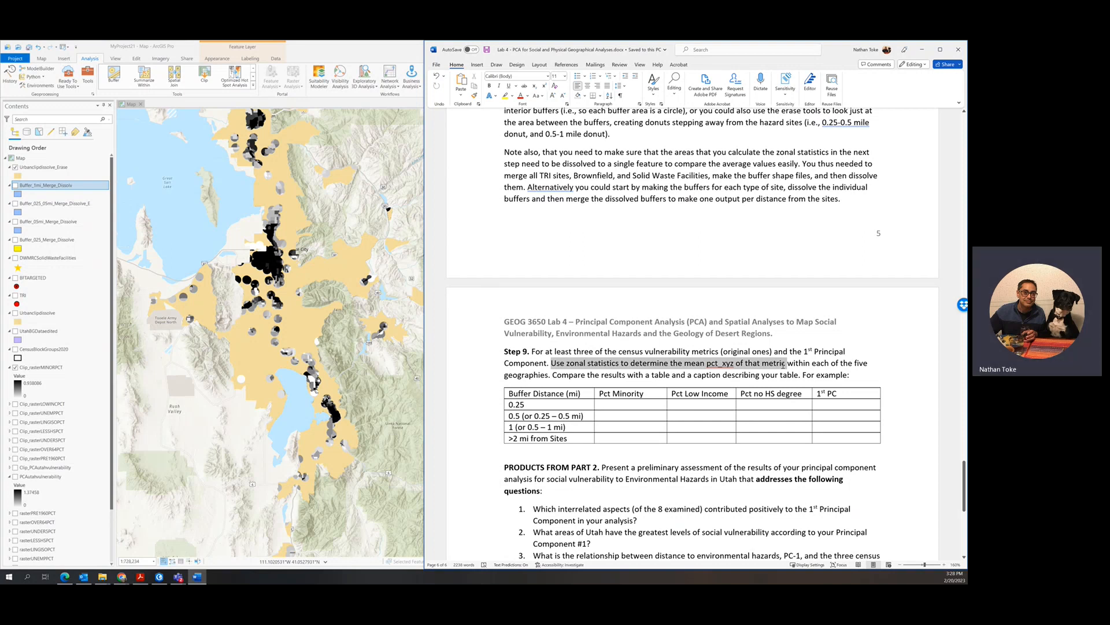
click(857, 363)
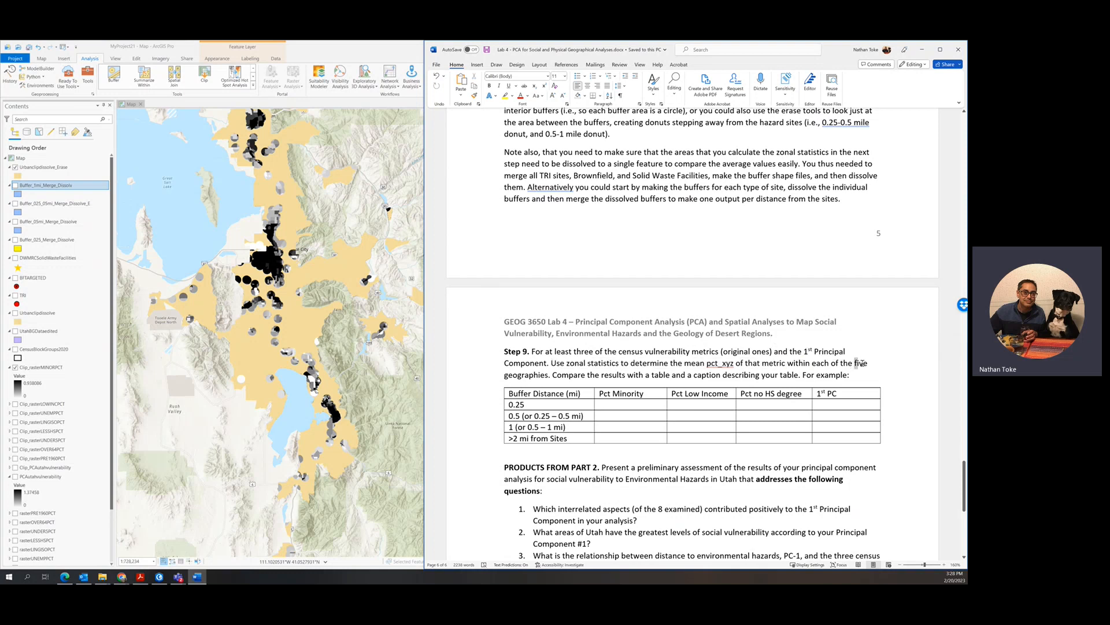
double_click(862, 363)
text(four)
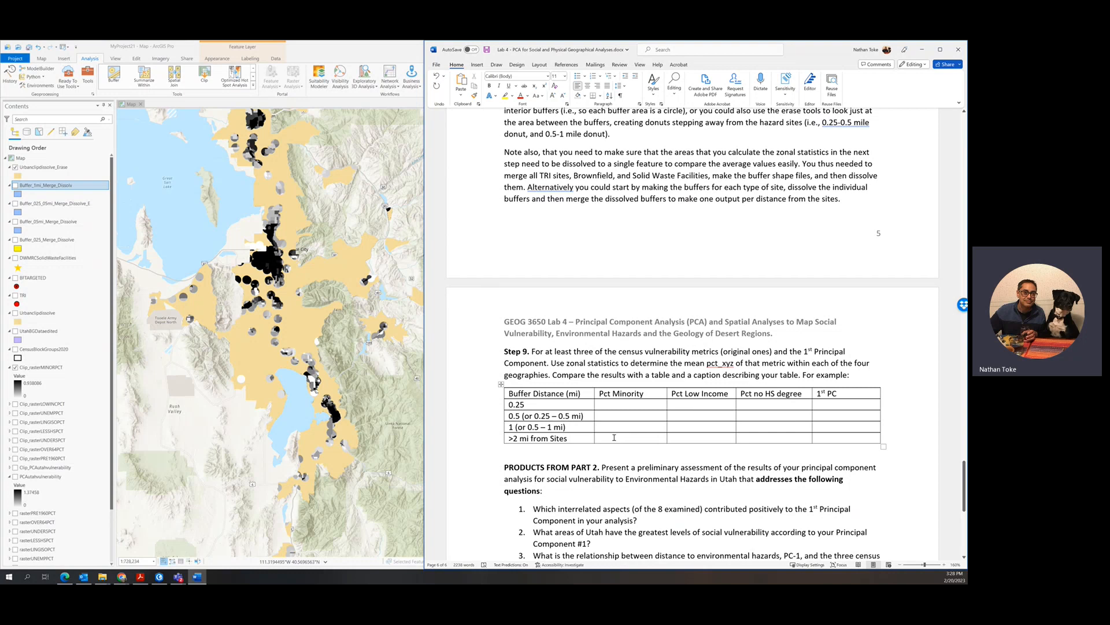
Change the last buffer distance row of the Step 9 table to ">1 mi from Sites" and save the document.
double_click(515, 439)
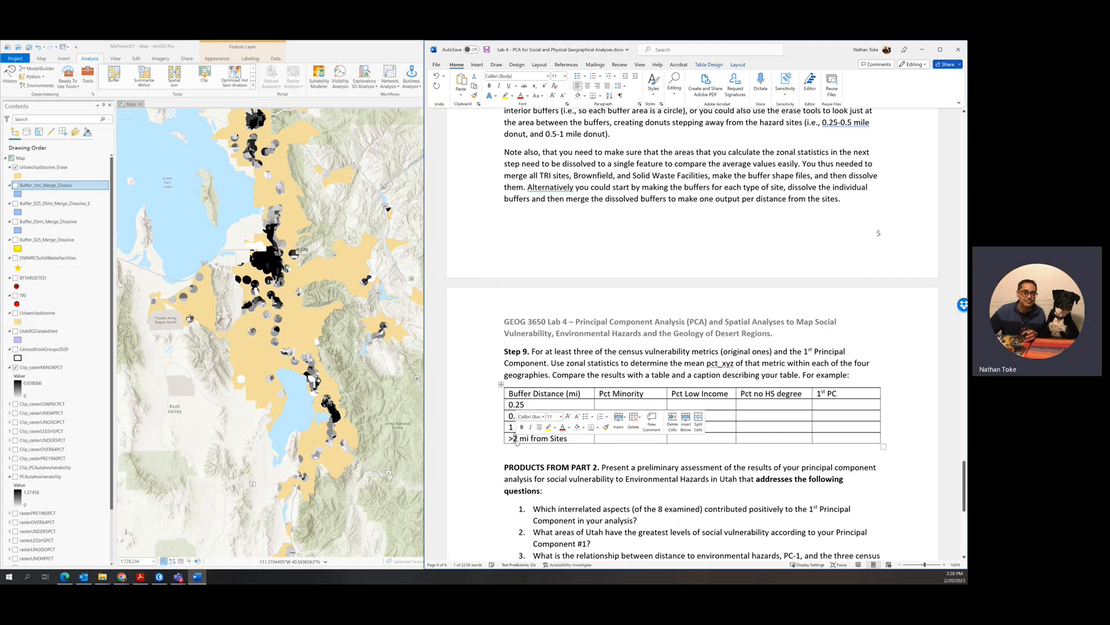
text(1)
key(ctrl+s)
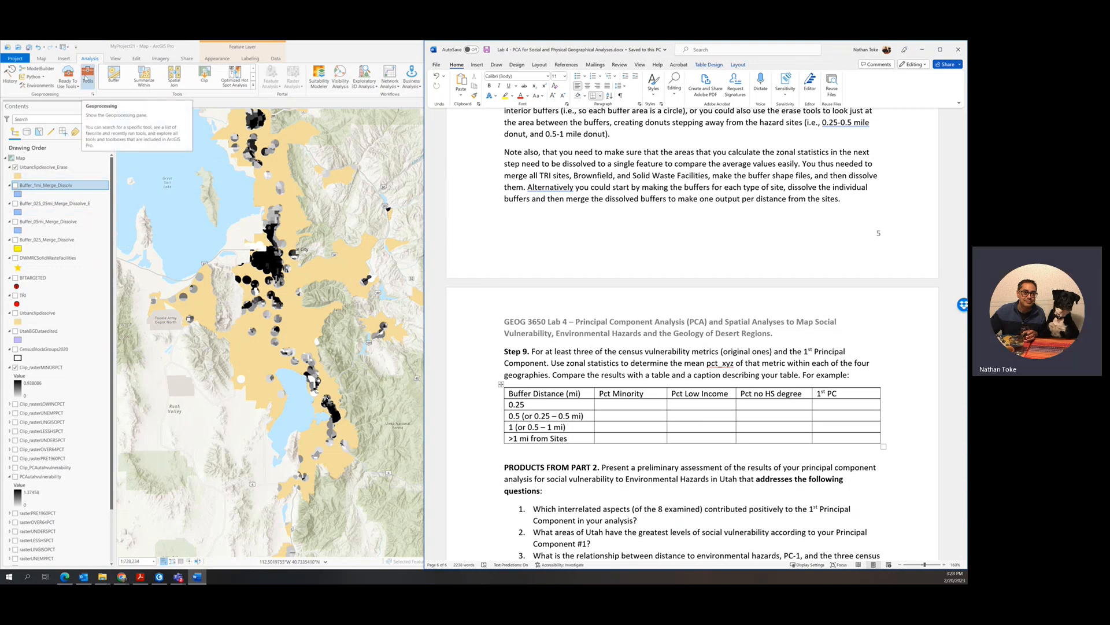
Switch to ArcGIS Pro and browse the geoprocessing toolboxes to the Zonal toolset of Spatial Analyst Tools.
click(87, 74)
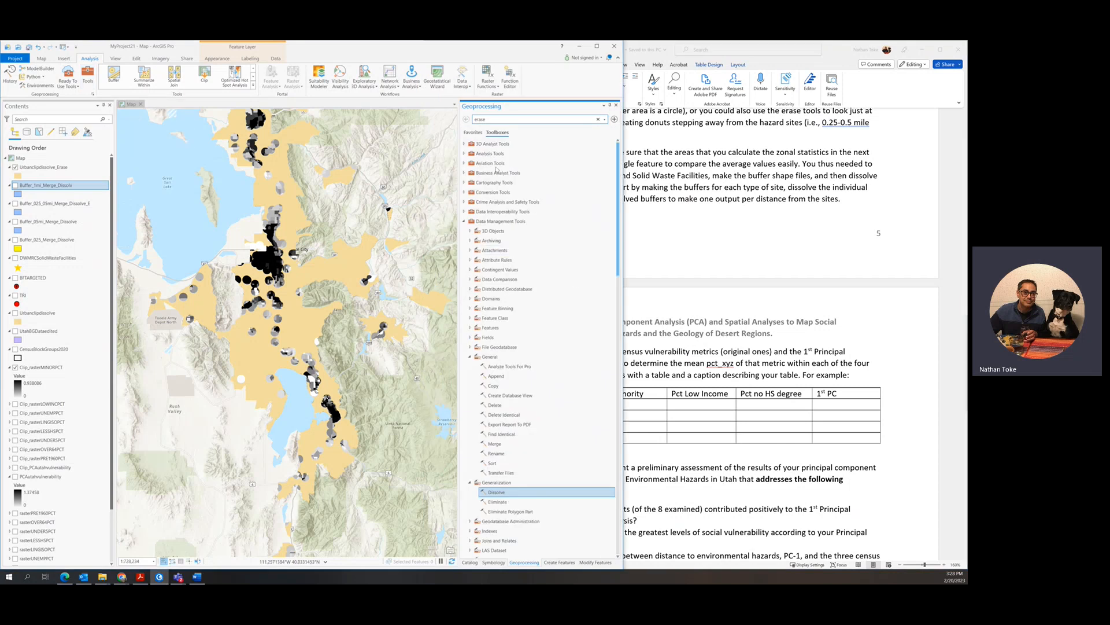
scroll(504, 476, down, 10)
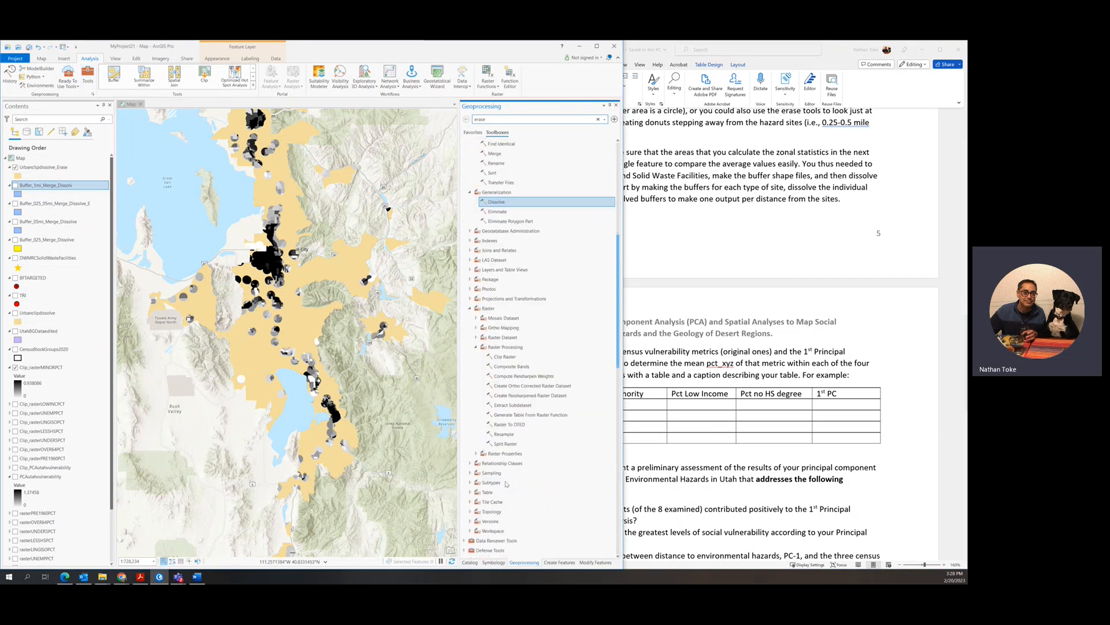
scroll(507, 484, down, 15)
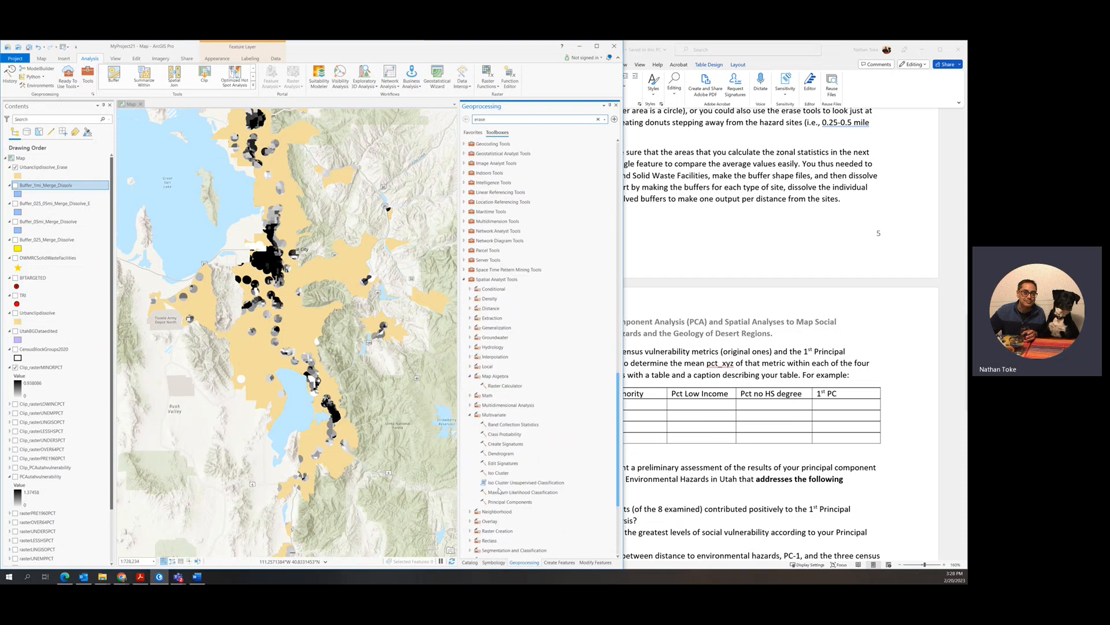
scroll(498, 491, down, 3)
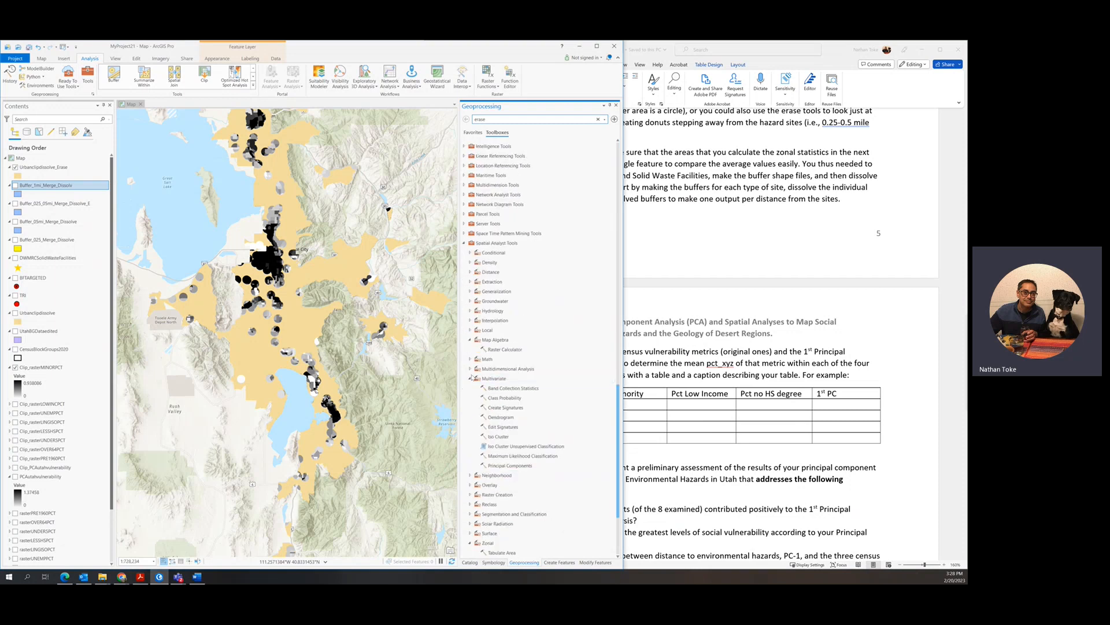
scroll(473, 377, up, 15)
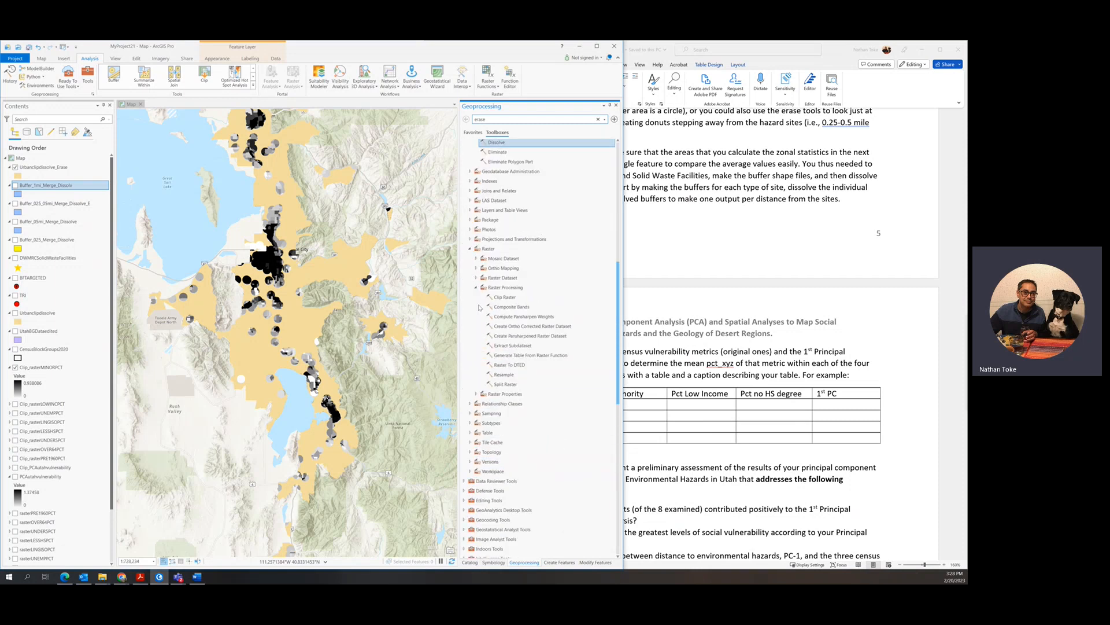
click(476, 288)
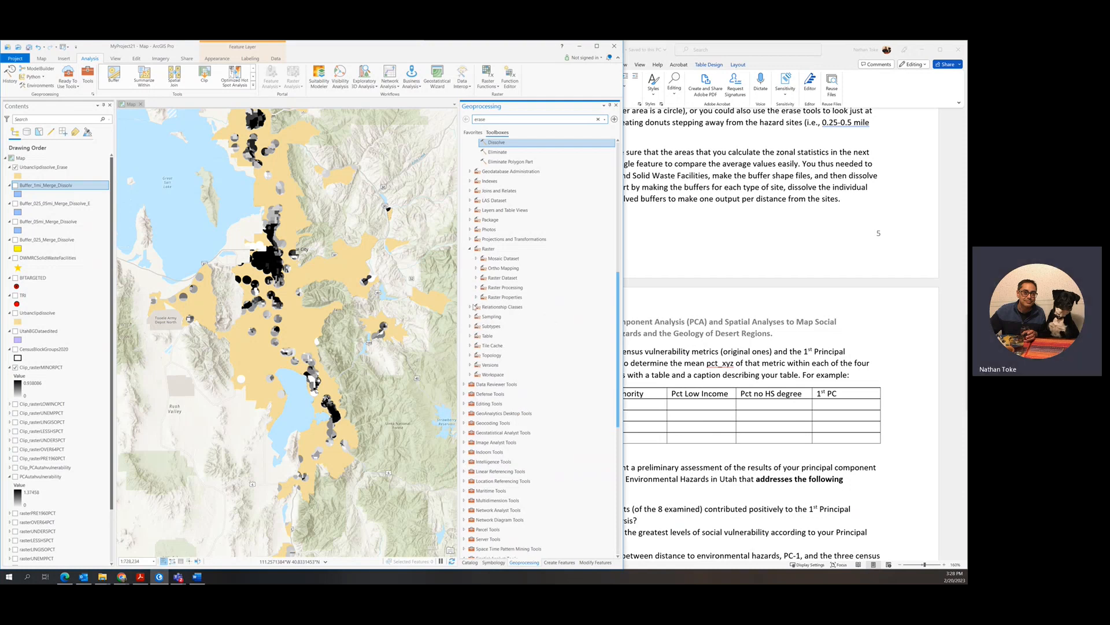
scroll(474, 307, up, 2)
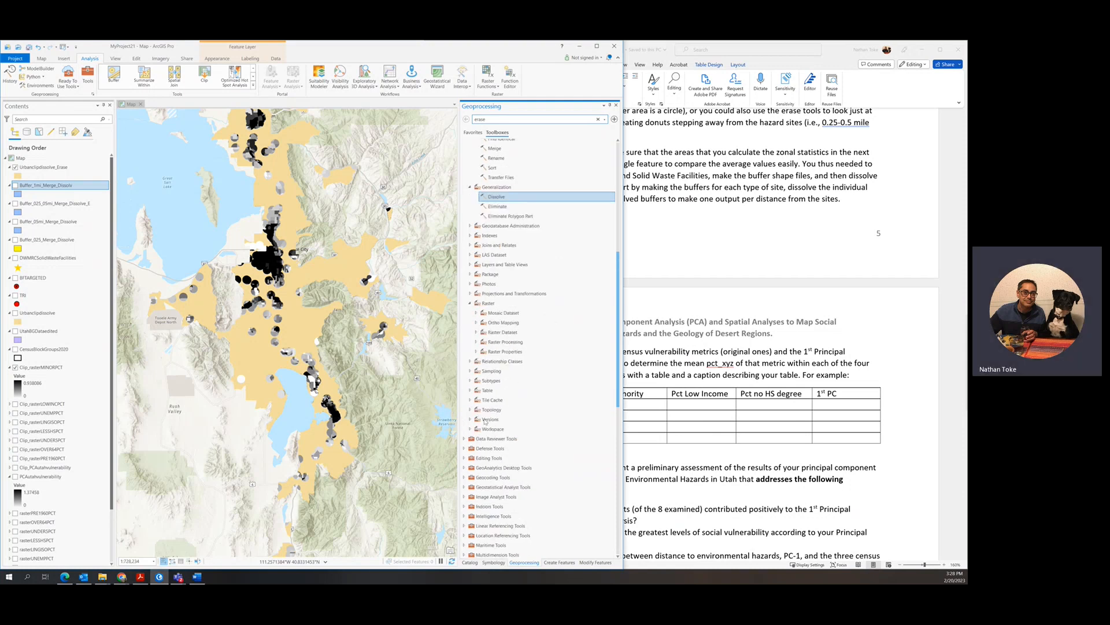
scroll(483, 428, down, 13)
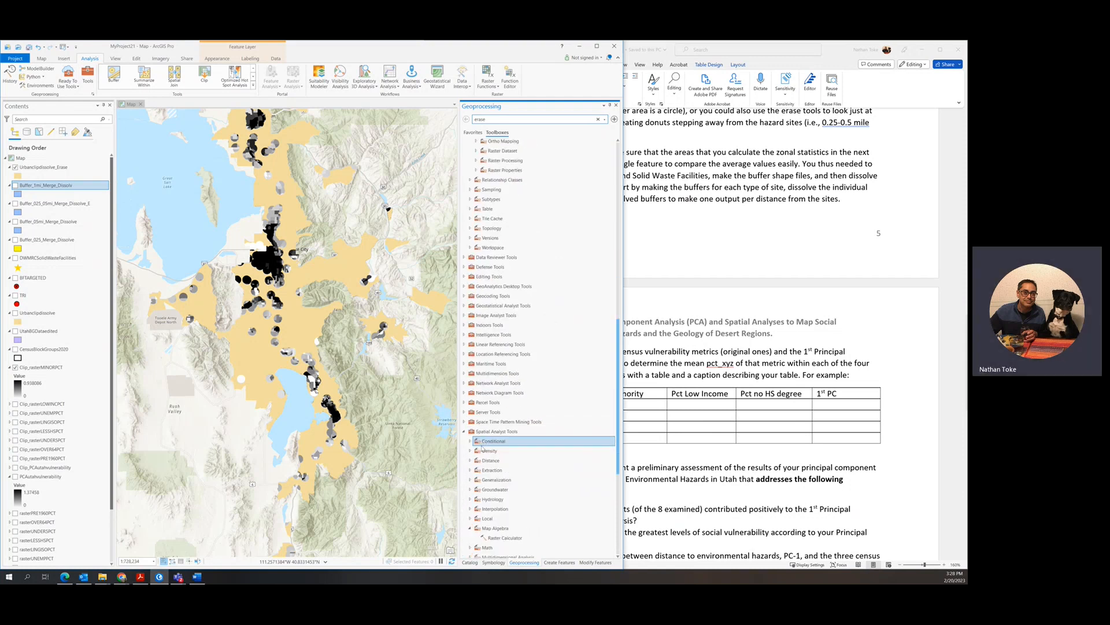
scroll(489, 475, down, 2)
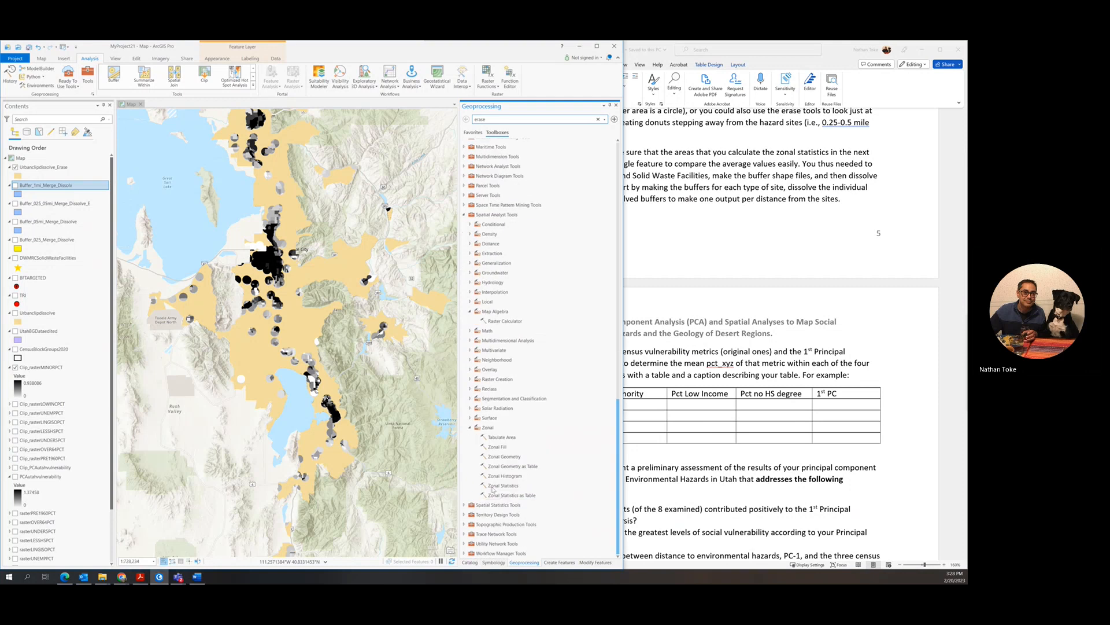
double_click(497, 495)
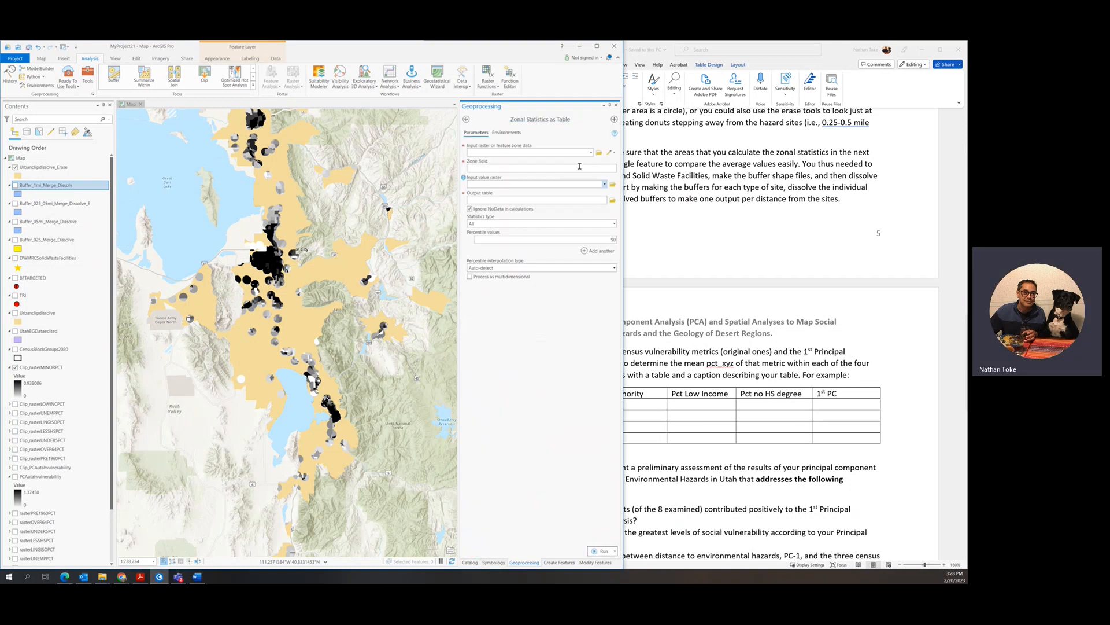
click(591, 152)
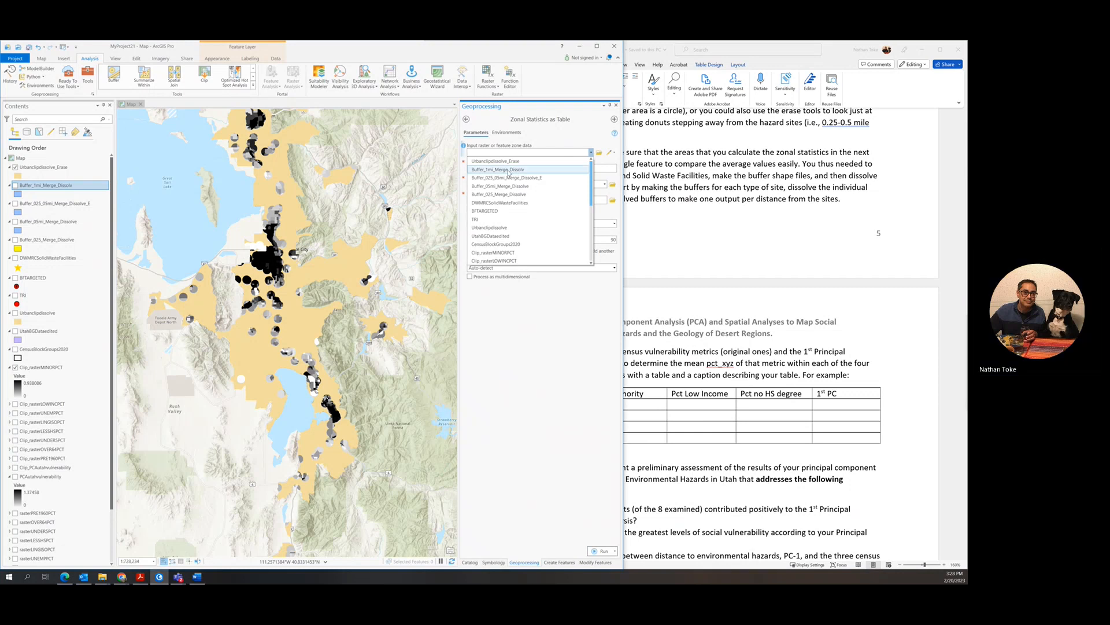
click(474, 129)
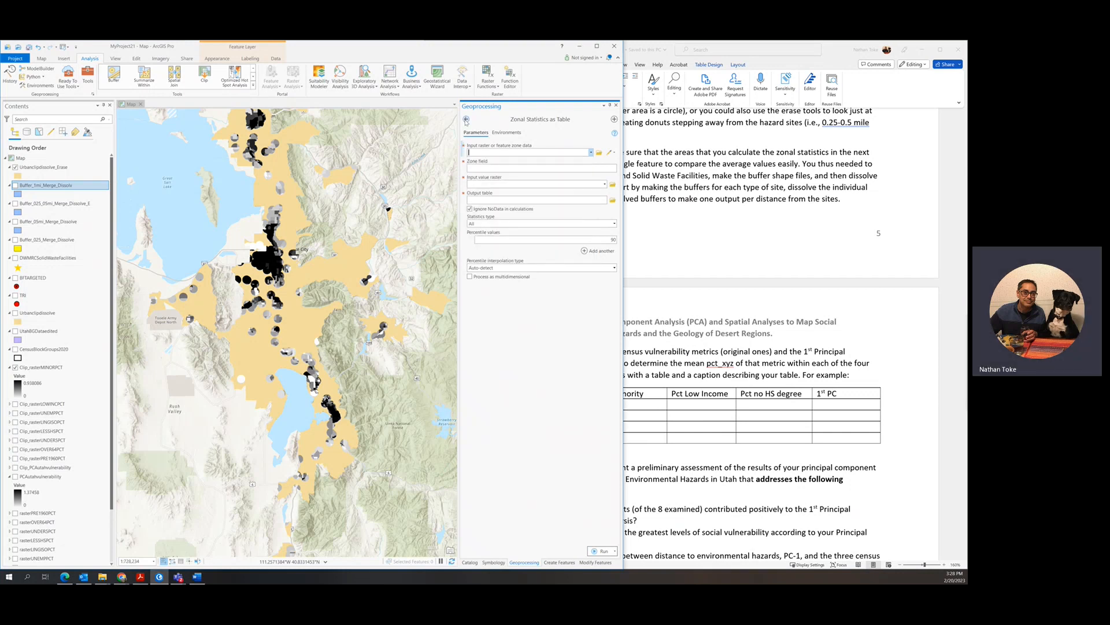
click(467, 120)
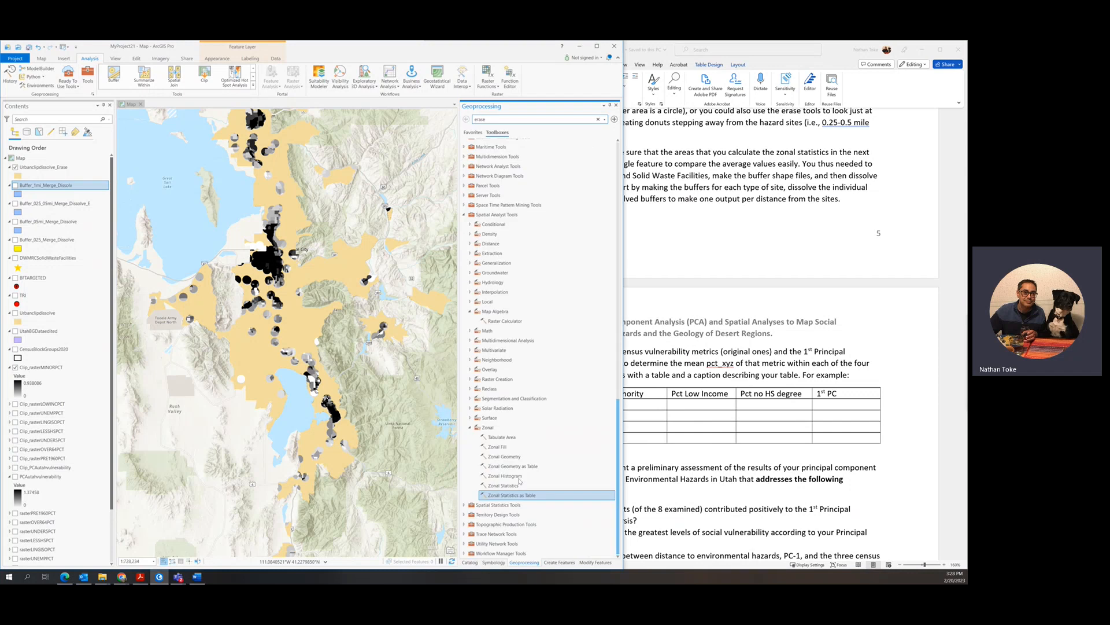
Open the Zonal Statistics as Table tool in batch mode with the zone data as the batch parameter.
right_click(513, 494)
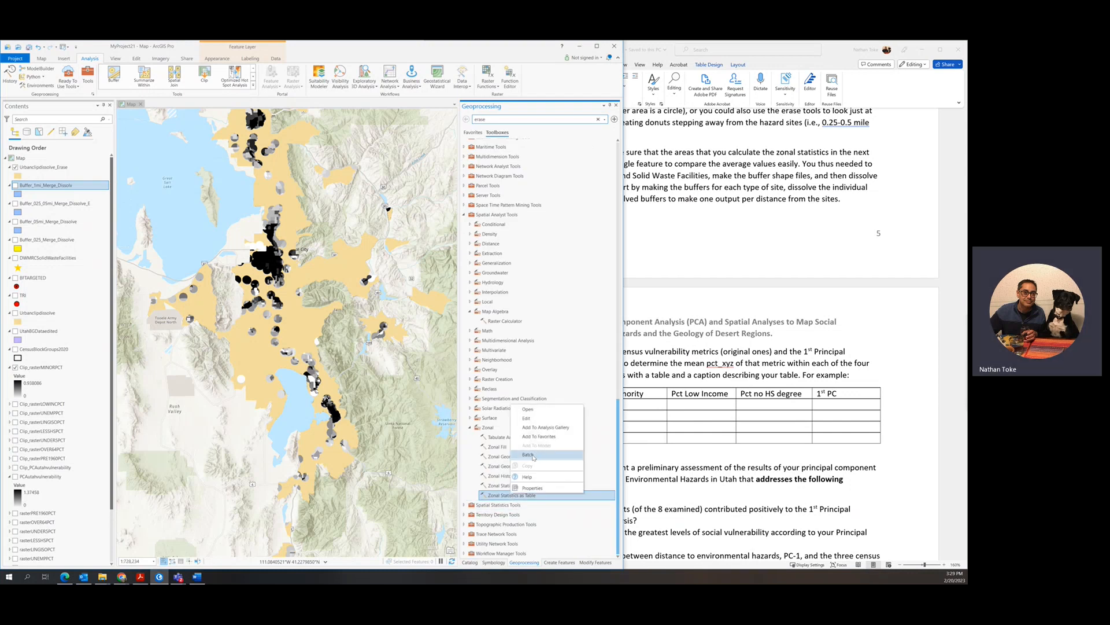
click(534, 455)
click(598, 237)
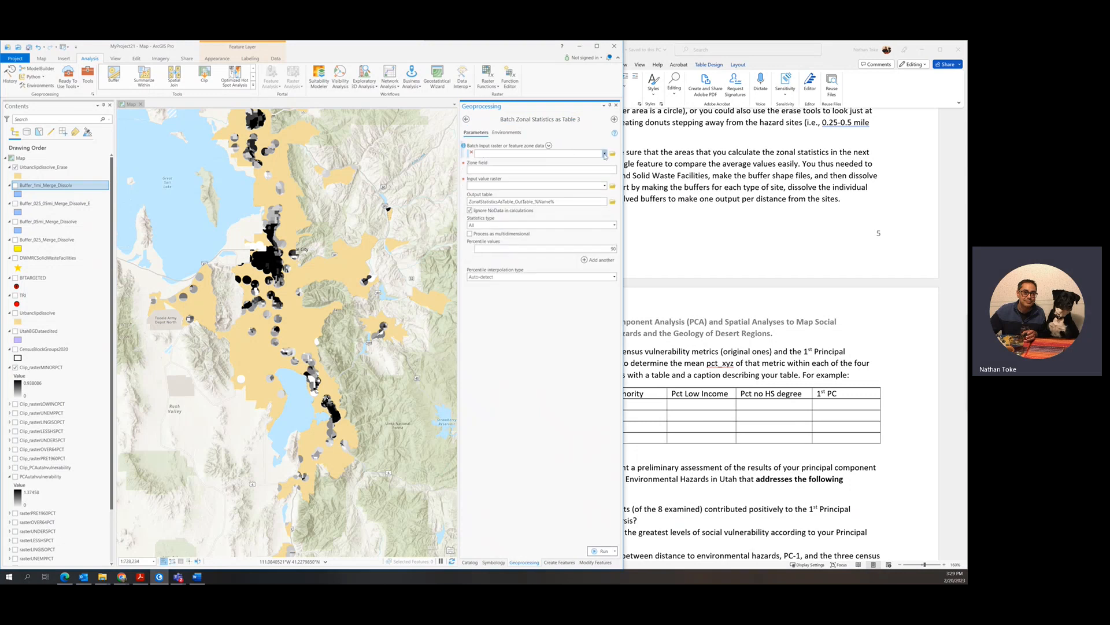
Add Urbanclipdissolve_Erase, Buffer_1mi_Merge_Dissolv, Buffer_05mi_Merge_Dissolve and Buffer_025_Merge_Dissolve as the batch zone inputs.
click(605, 154)
click(524, 164)
click(605, 163)
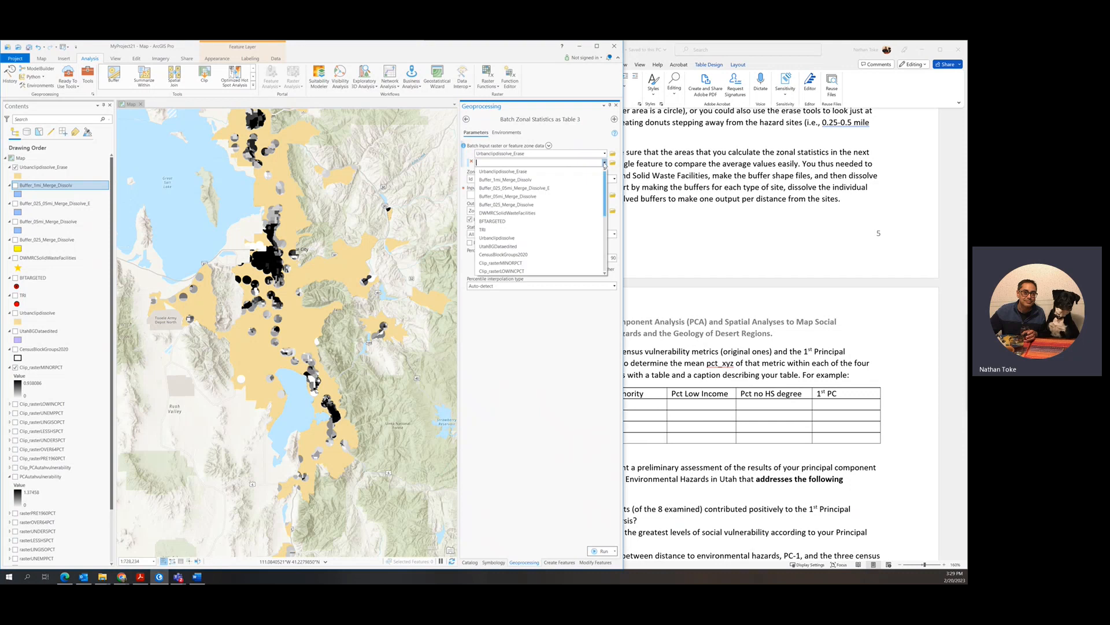
click(523, 179)
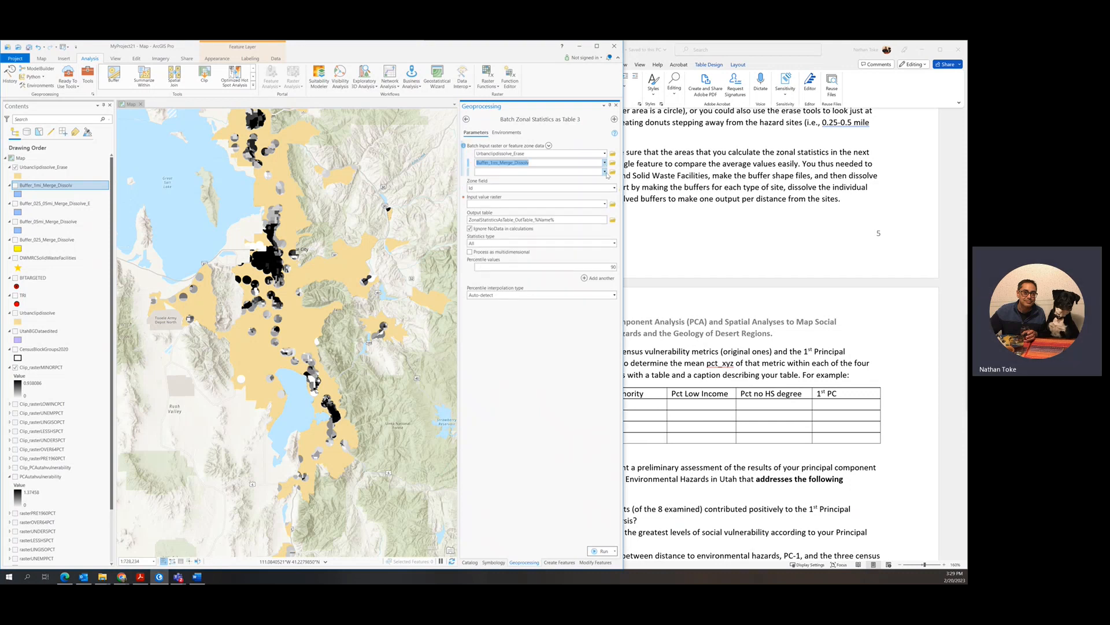
click(605, 172)
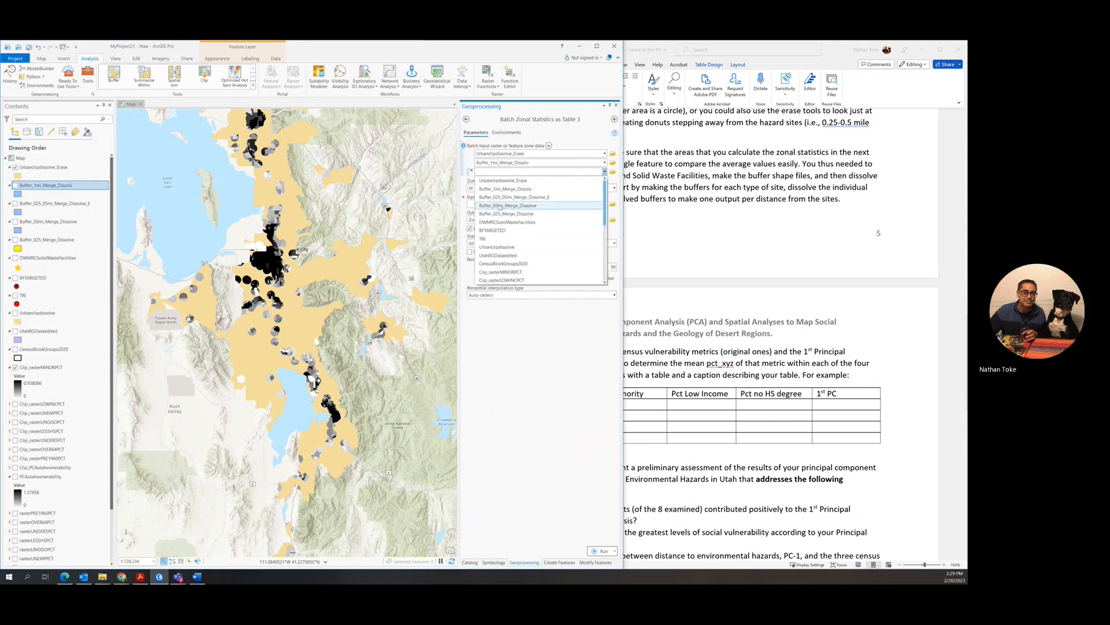
click(519, 206)
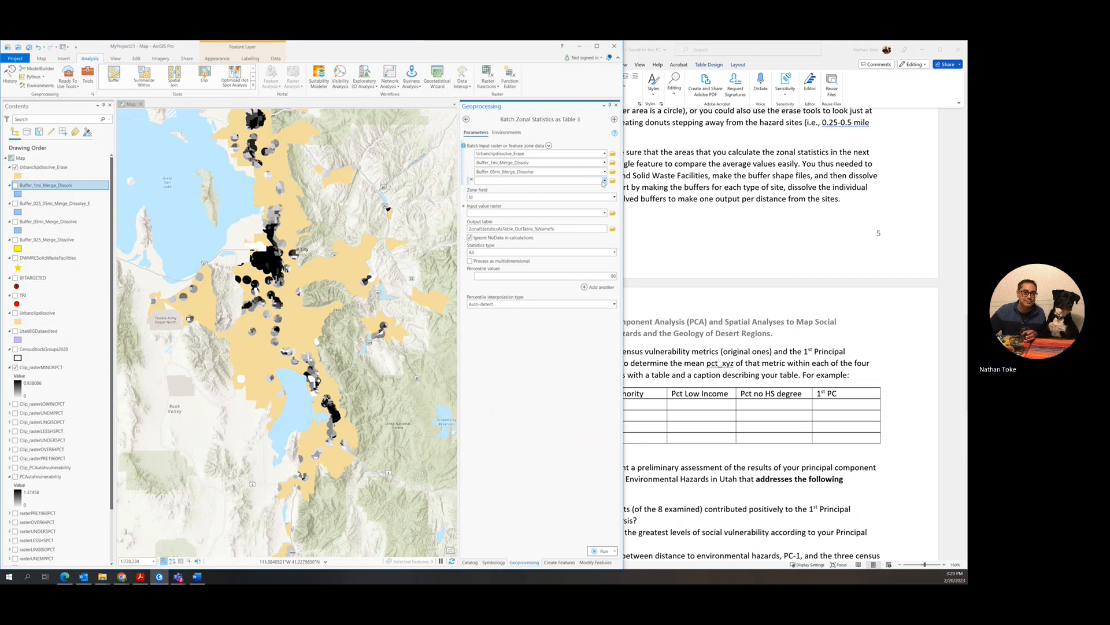
click(605, 182)
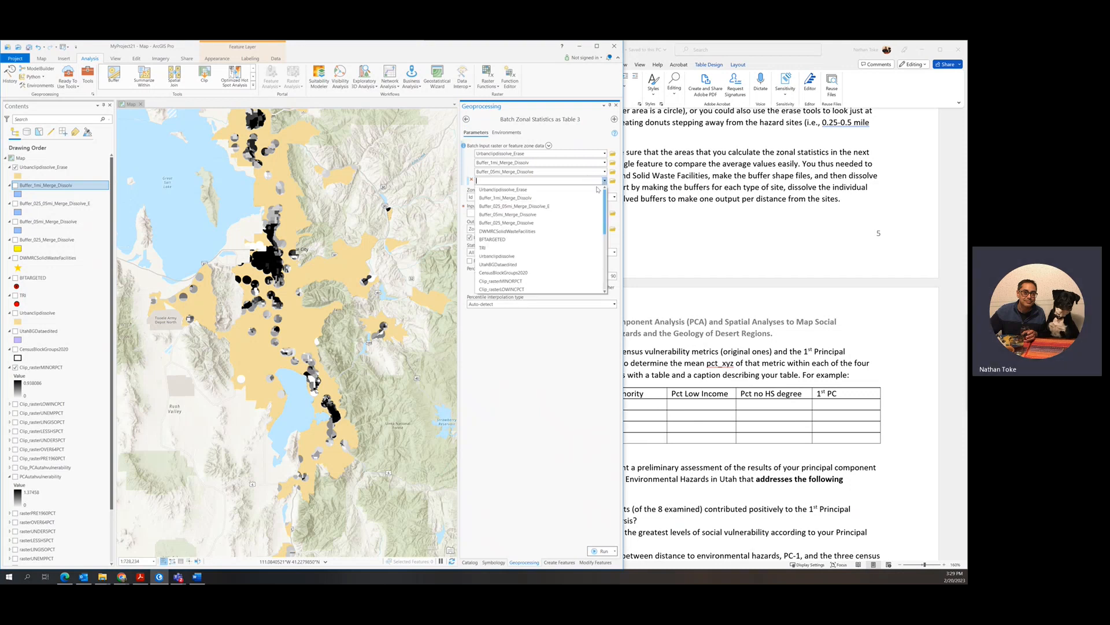
click(496, 224)
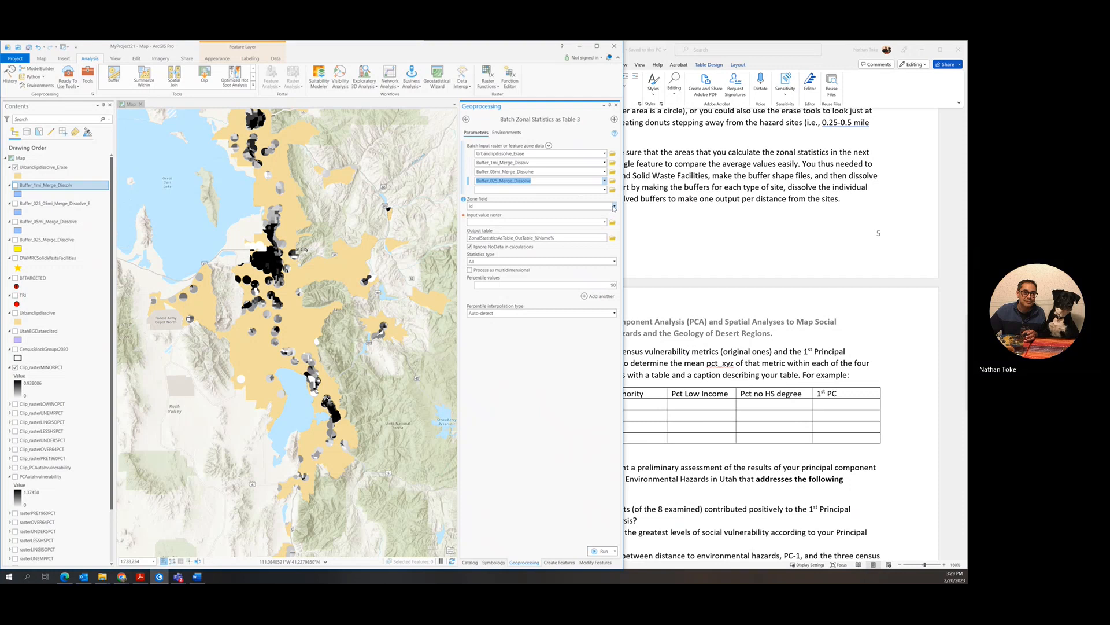
Set the statistics type to Mean and the input value raster to Clip_PCAutahvulnerability, and try to run the batch.
click(613, 262)
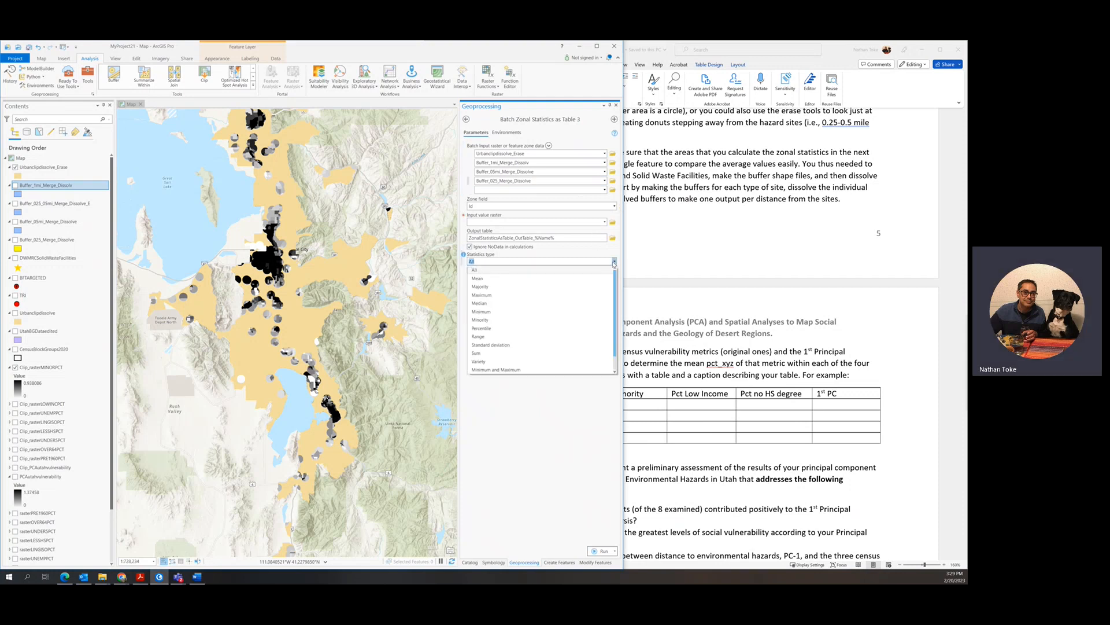
click(512, 279)
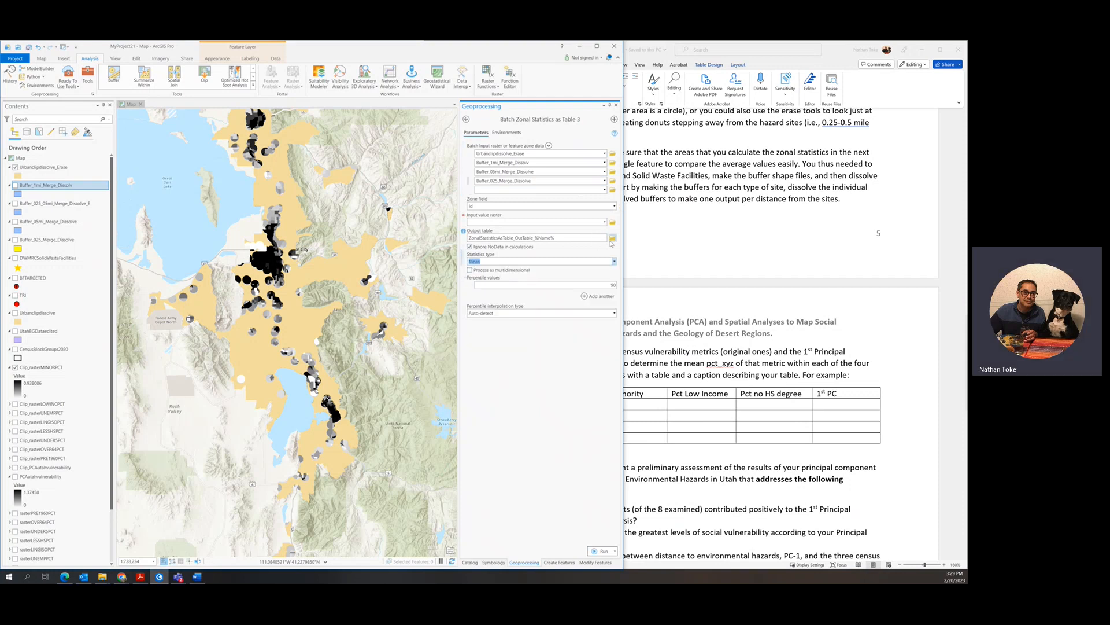
click(605, 222)
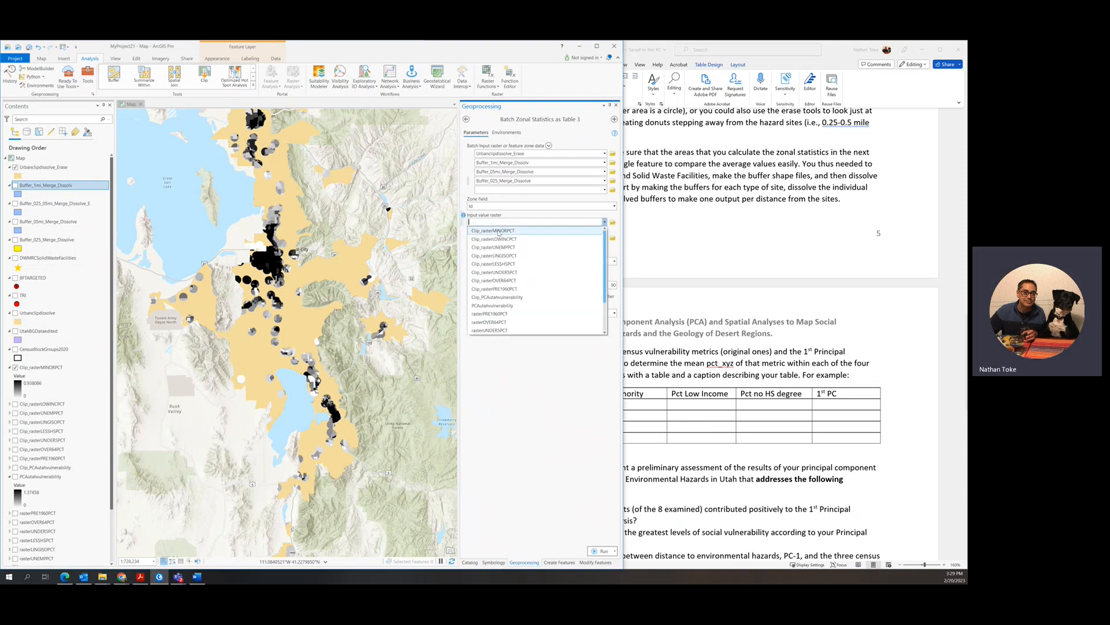
click(501, 297)
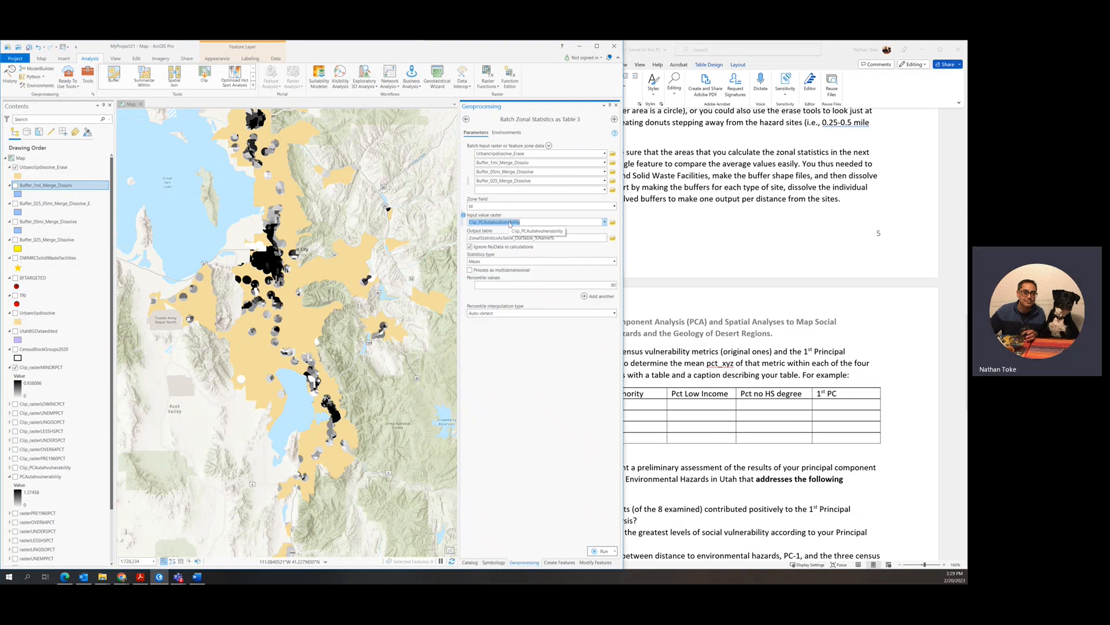
click(605, 551)
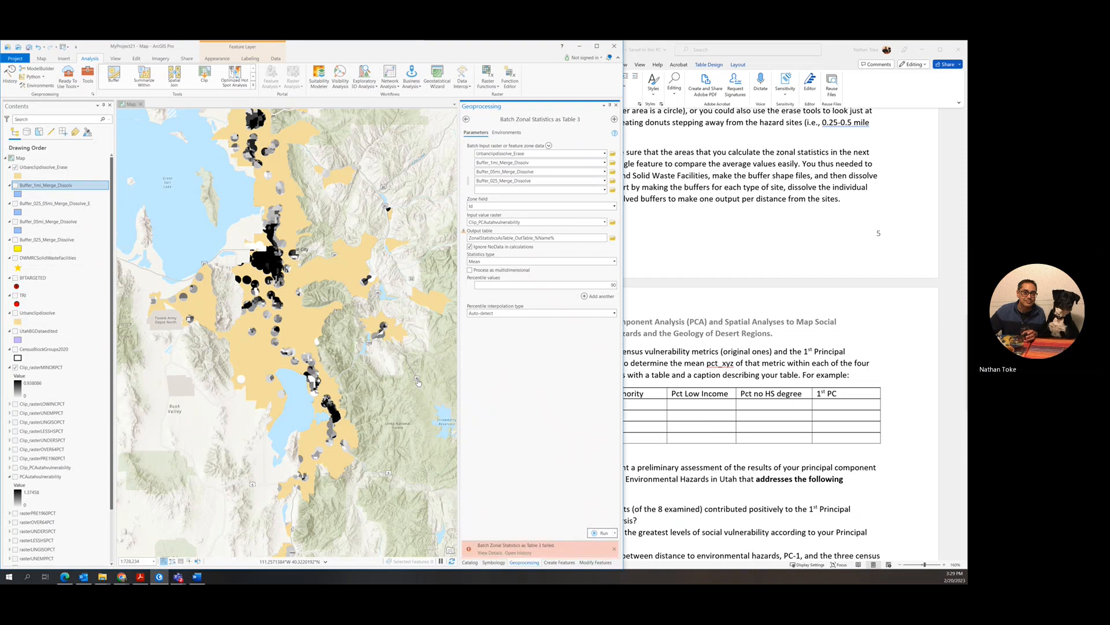
Change the zone field to OBJECTID for the batch zonal statistics.
click(545, 238)
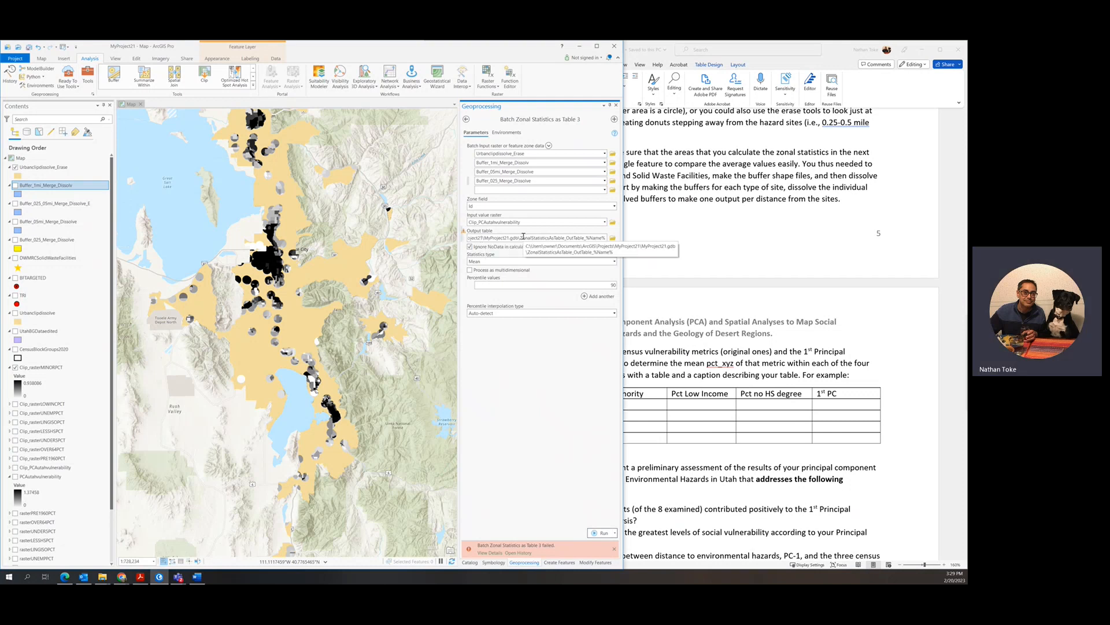
click(614, 206)
click(588, 214)
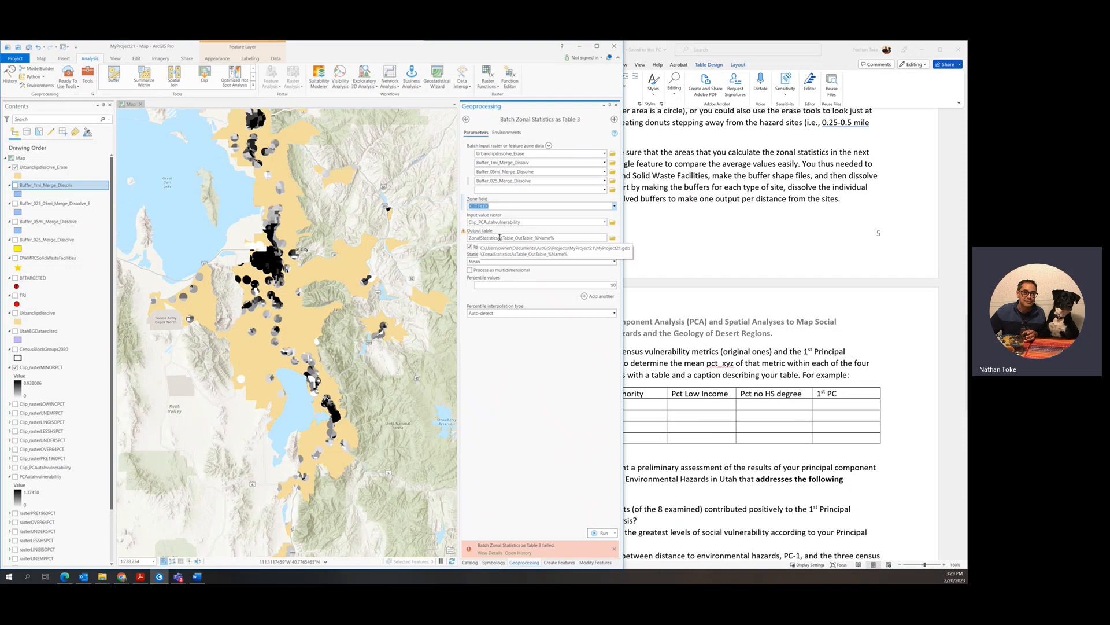
Name the batch output tables ZonalPCAv%Name% and run the batch zonal statistics.
click(534, 239)
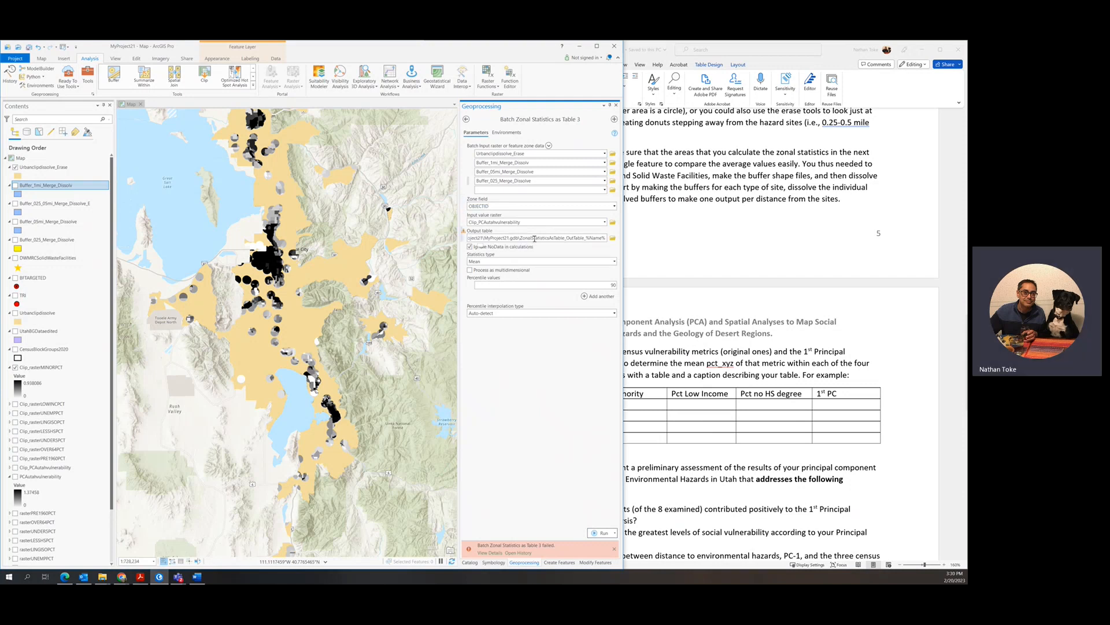
drag(585, 237, 532, 237)
text(PCA)
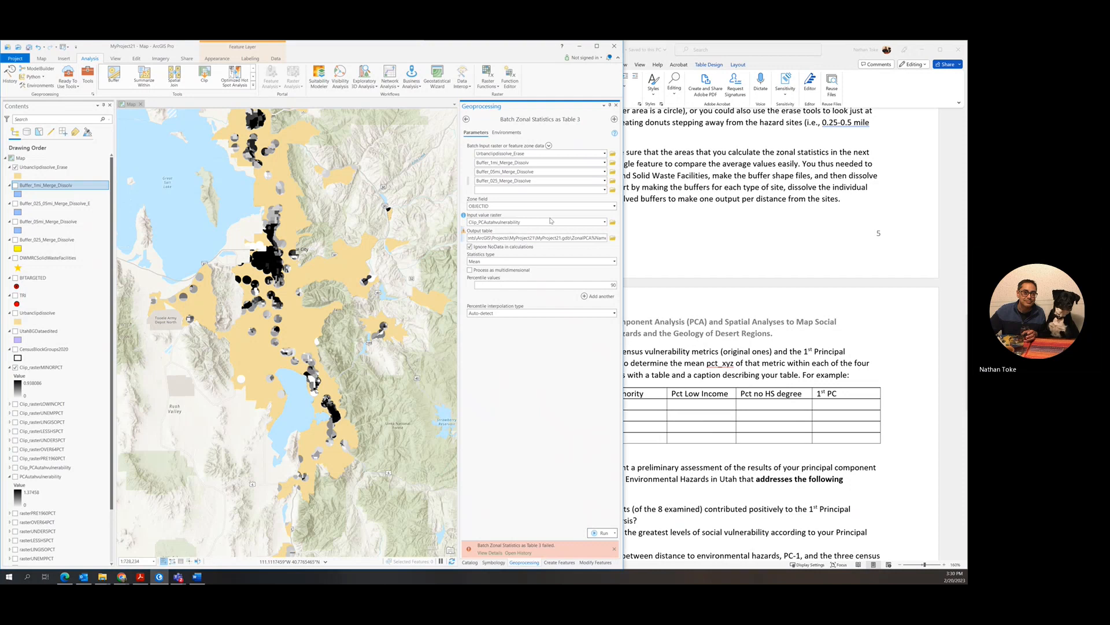
text(u)
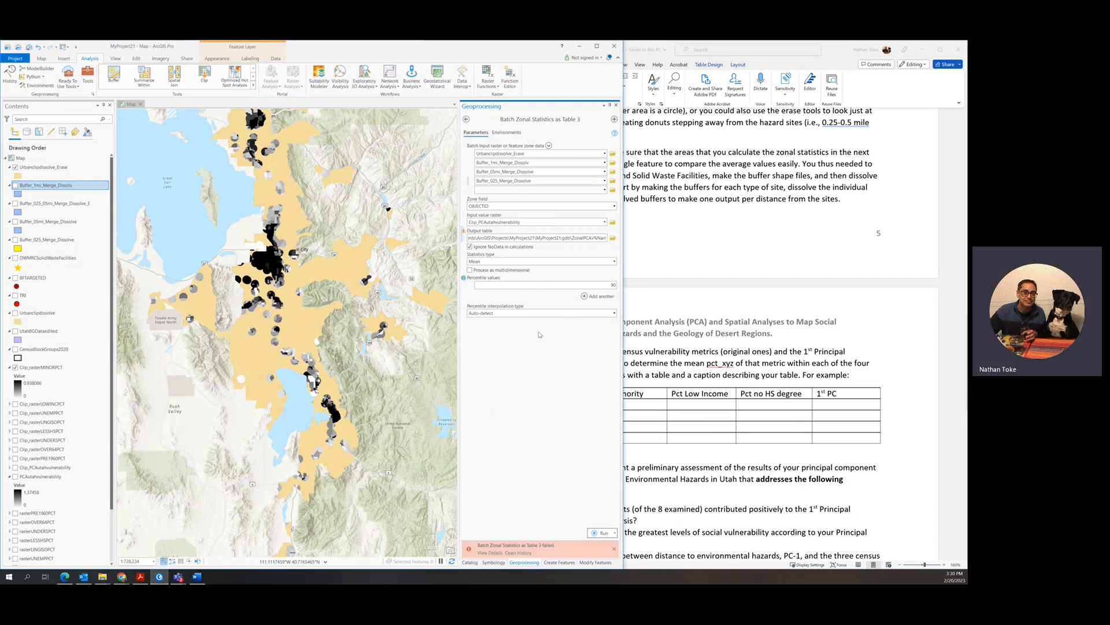
click(529, 404)
click(599, 532)
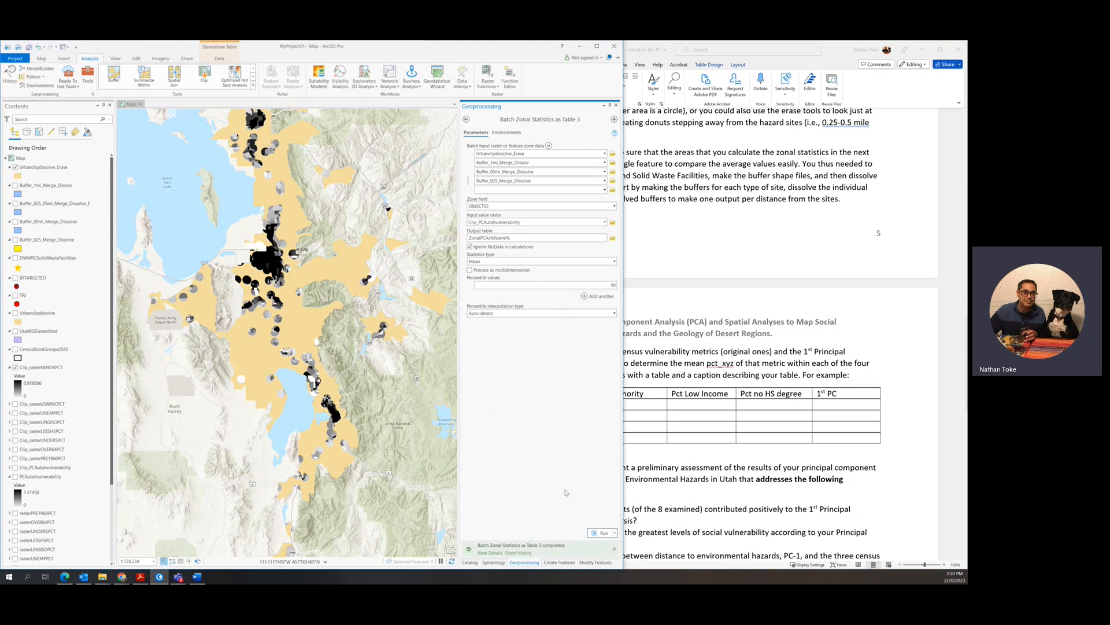
Examine the new ZonalPCAv output tables listed among the map's standalone tables.
scroll(75, 520, down, 3)
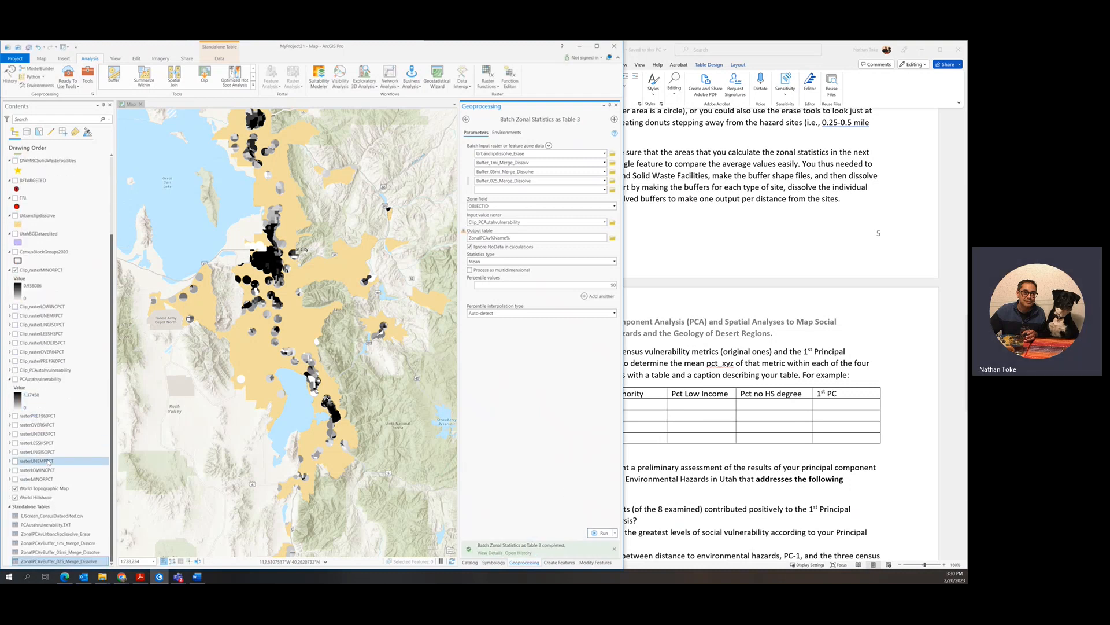
ctrl+click(81, 552)
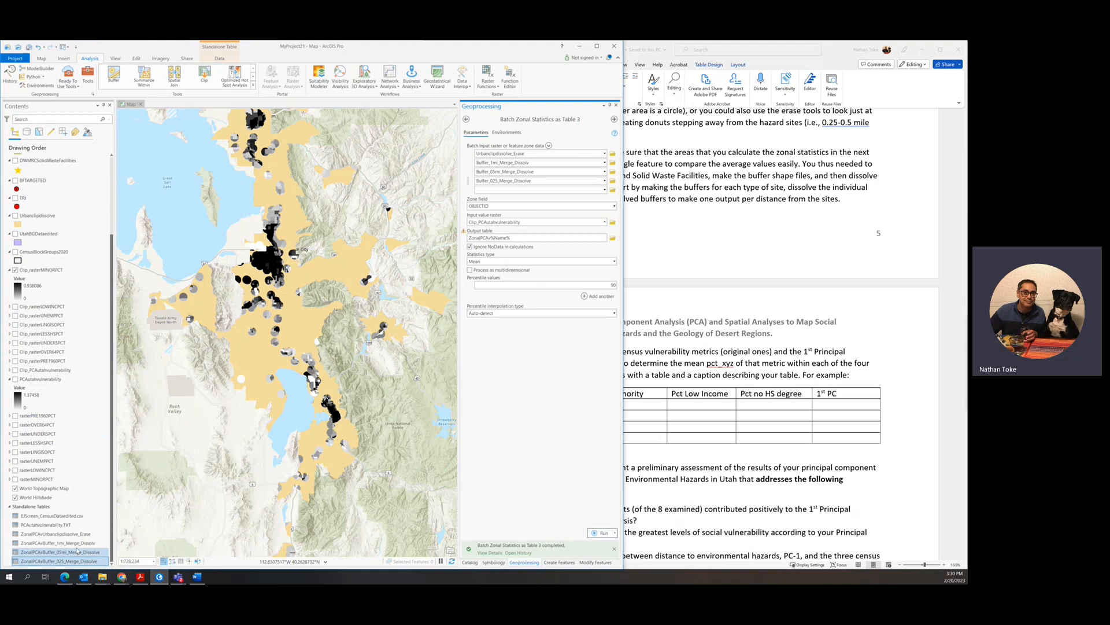
ctrl+click(78, 553)
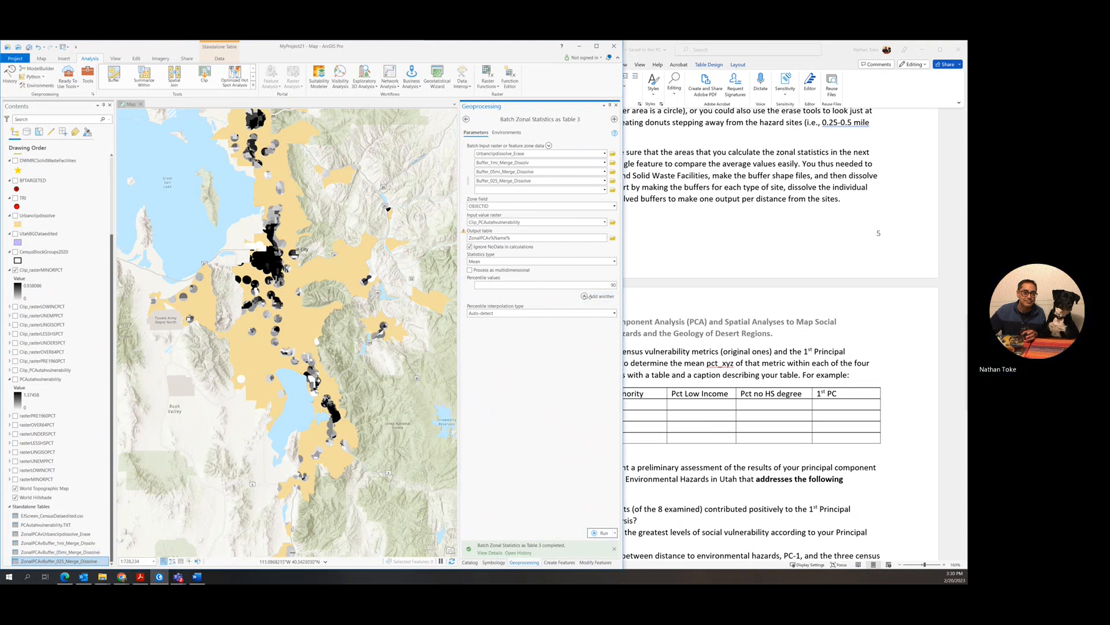
Open the ZonalPCAvUrbanclipdissolve_Erase table beside the lab document and enter 0.34 as the 1st PC value for >1 mi from Sites.
drag(624, 299, 421, 292)
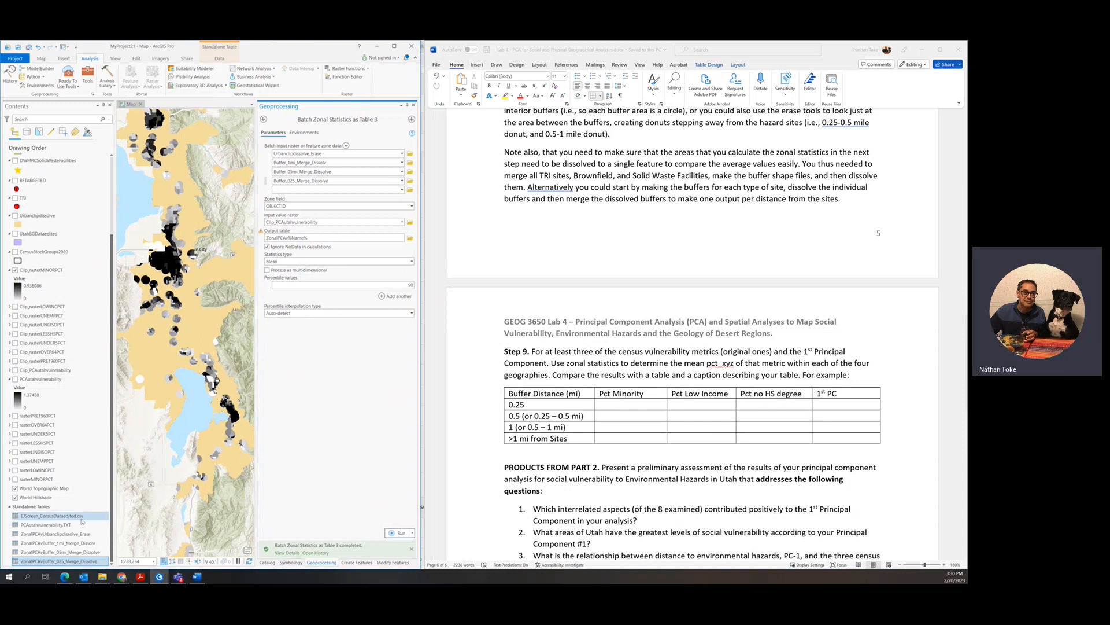
right_click(71, 561)
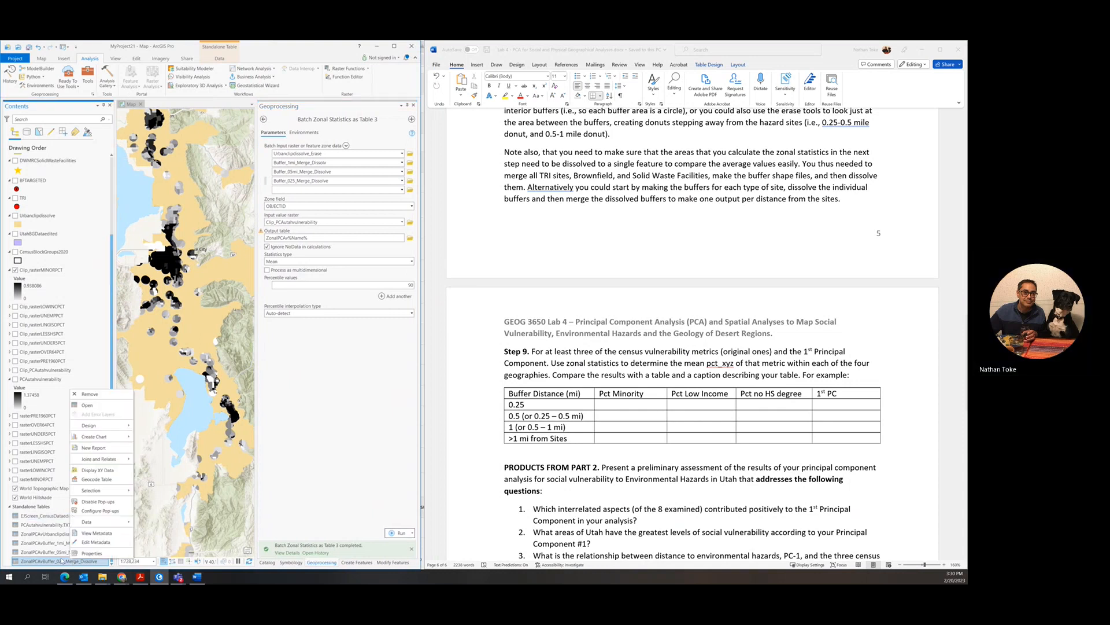
right_click(54, 535)
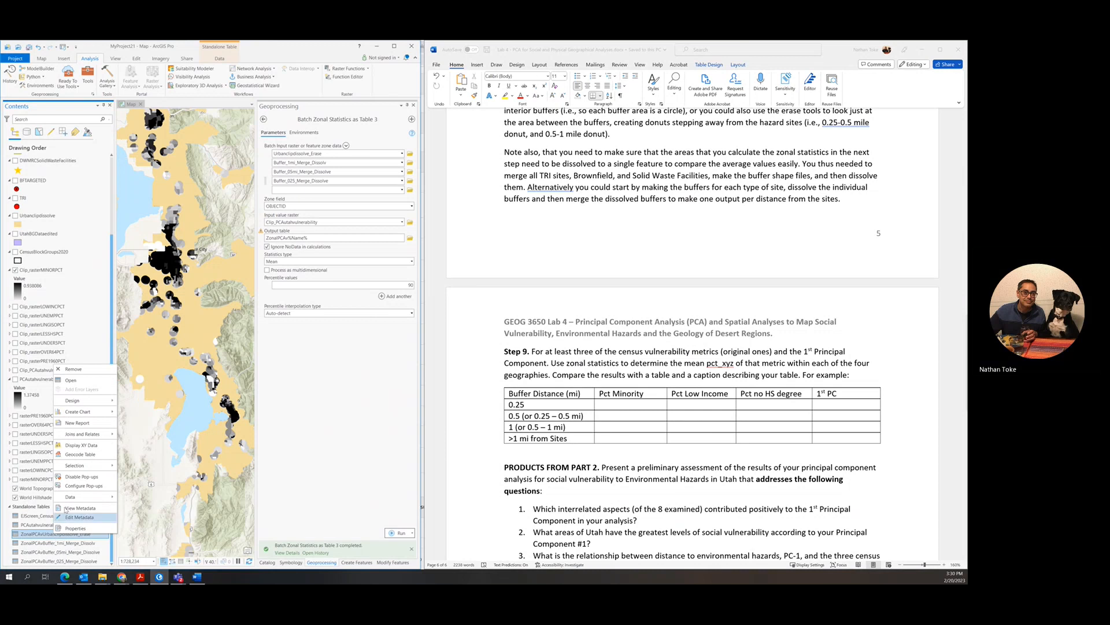
click(71, 380)
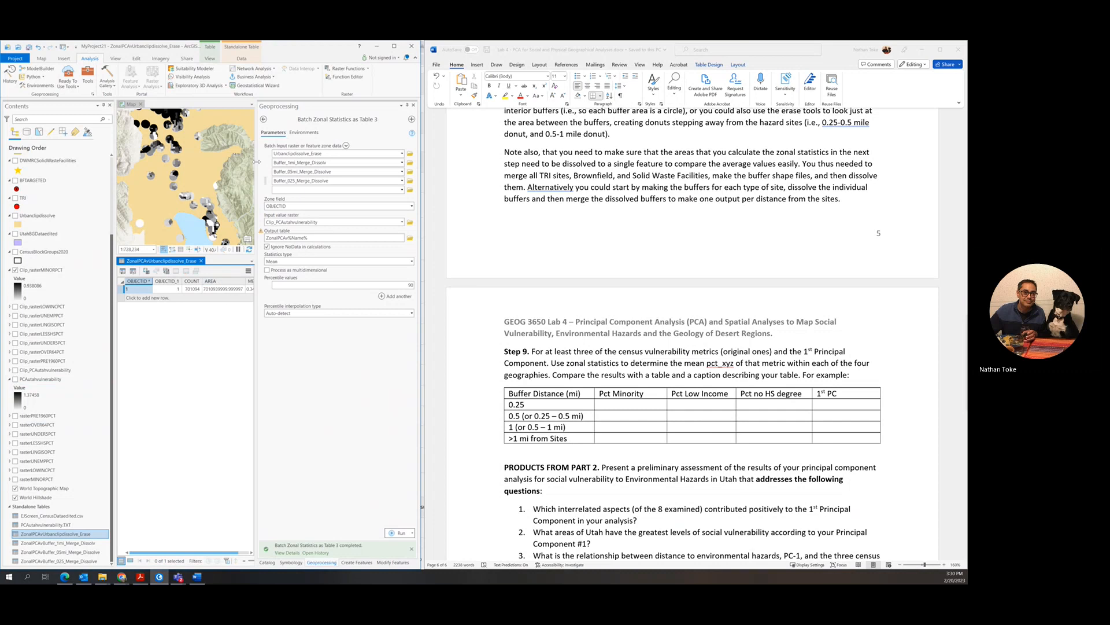
drag(257, 161, 334, 161)
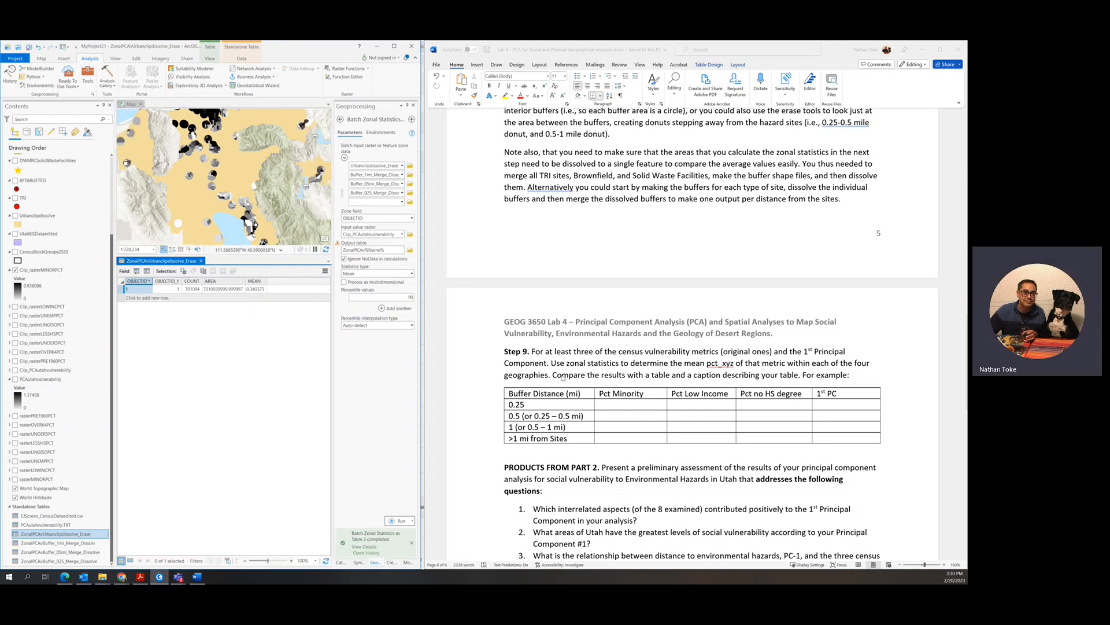
click(830, 405)
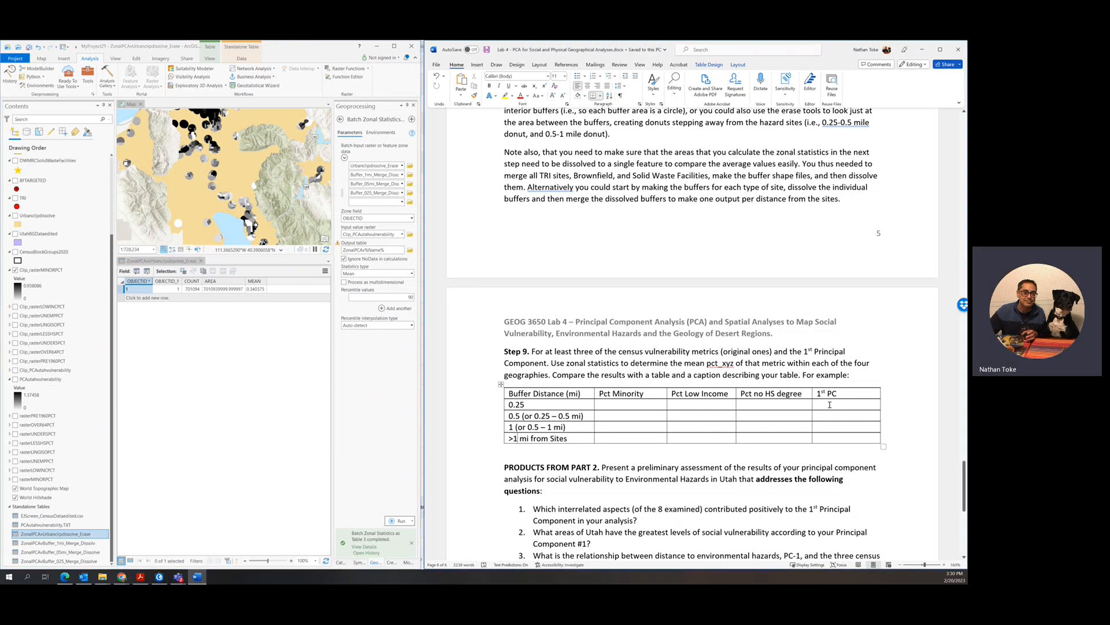
click(834, 438)
text(0.34)
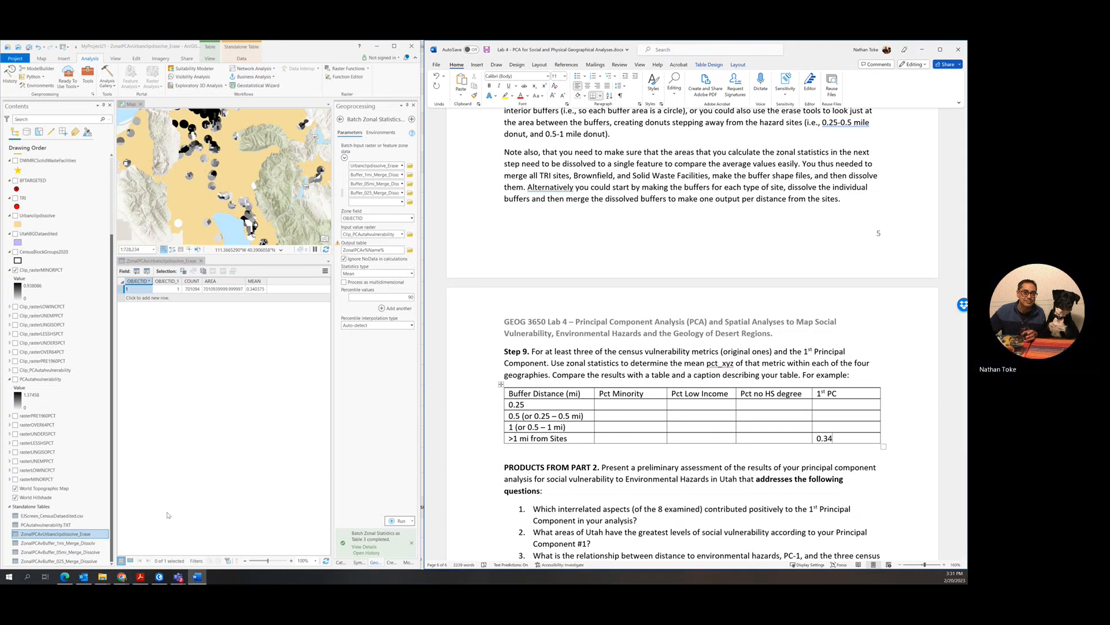
Open the zonal PCA table for the 1-mile buffer and enter 0.44 in the 1st PC column of the 1-mile row.
click(69, 544)
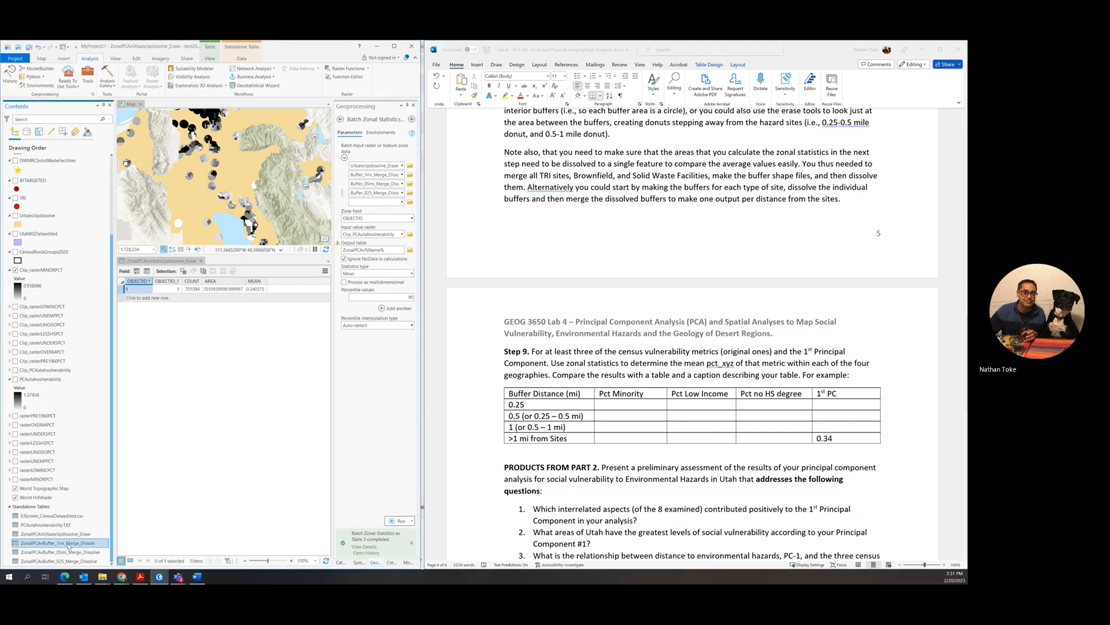
double_click(69, 544)
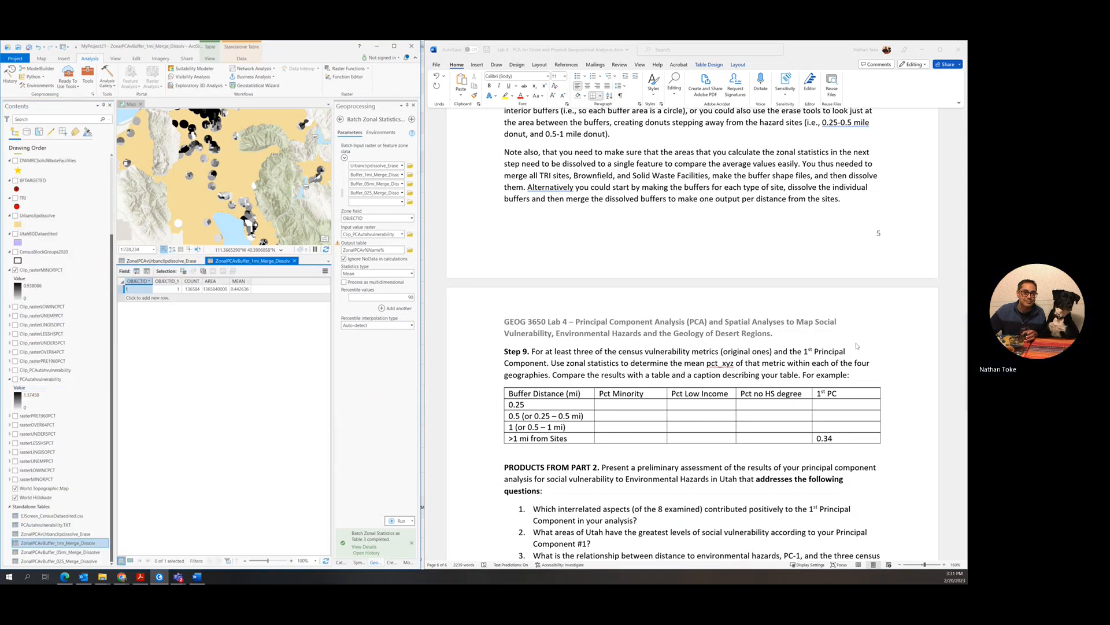
click(827, 427)
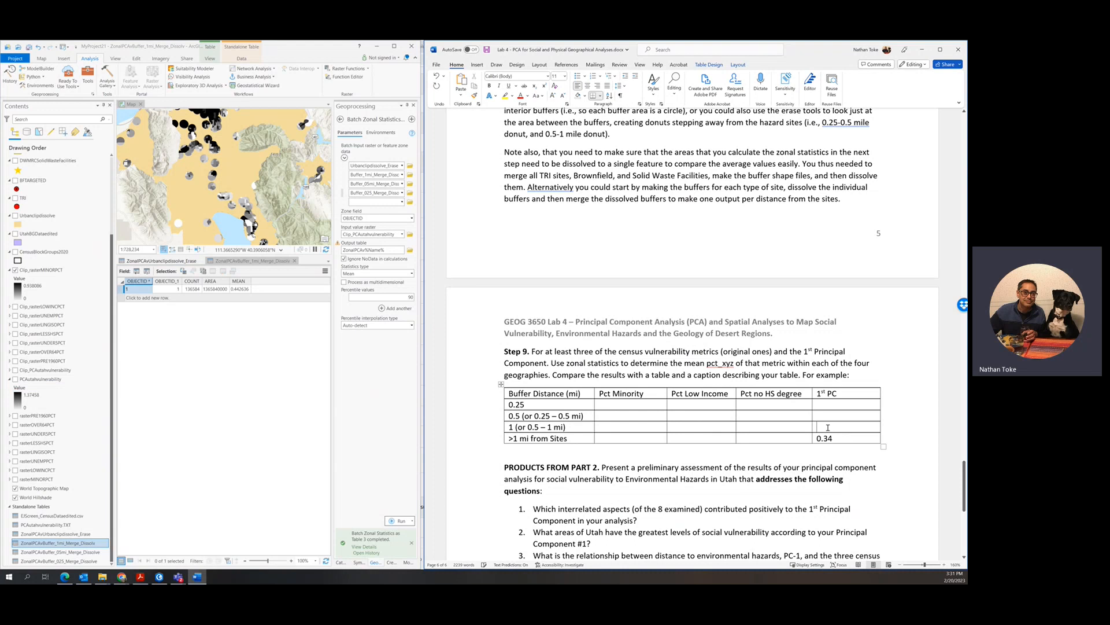
text(0.44)
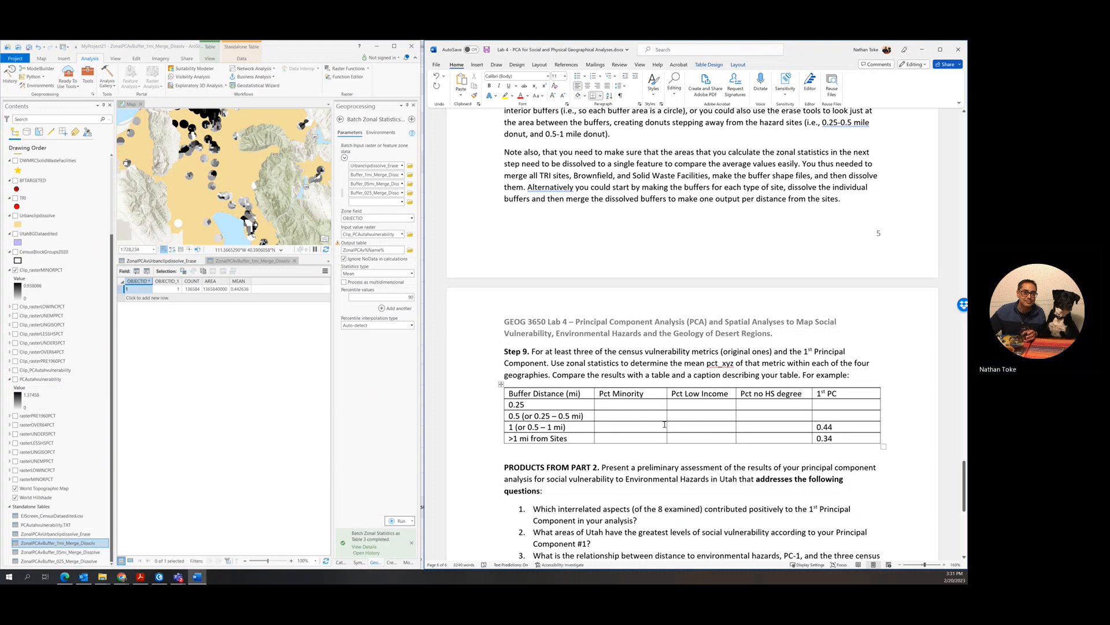
Open the zonal PCA table for the 0.5-mile buffer and enter 0.47 in the 1st PC column of the 0.5-mile row.
right_click(63, 553)
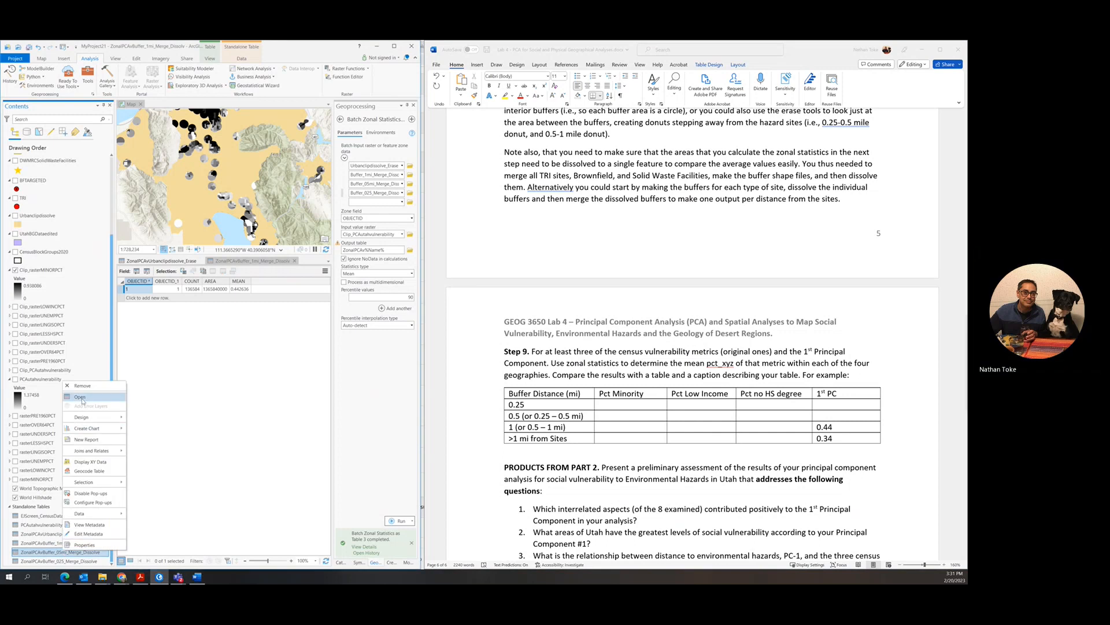
click(83, 398)
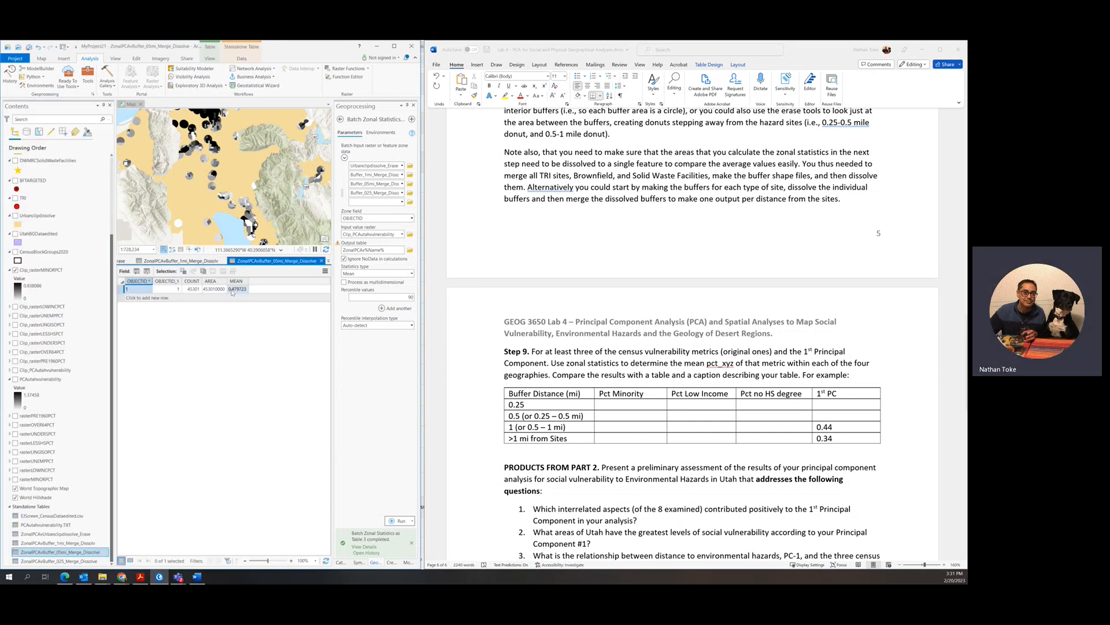
click(829, 418)
text(0.47)
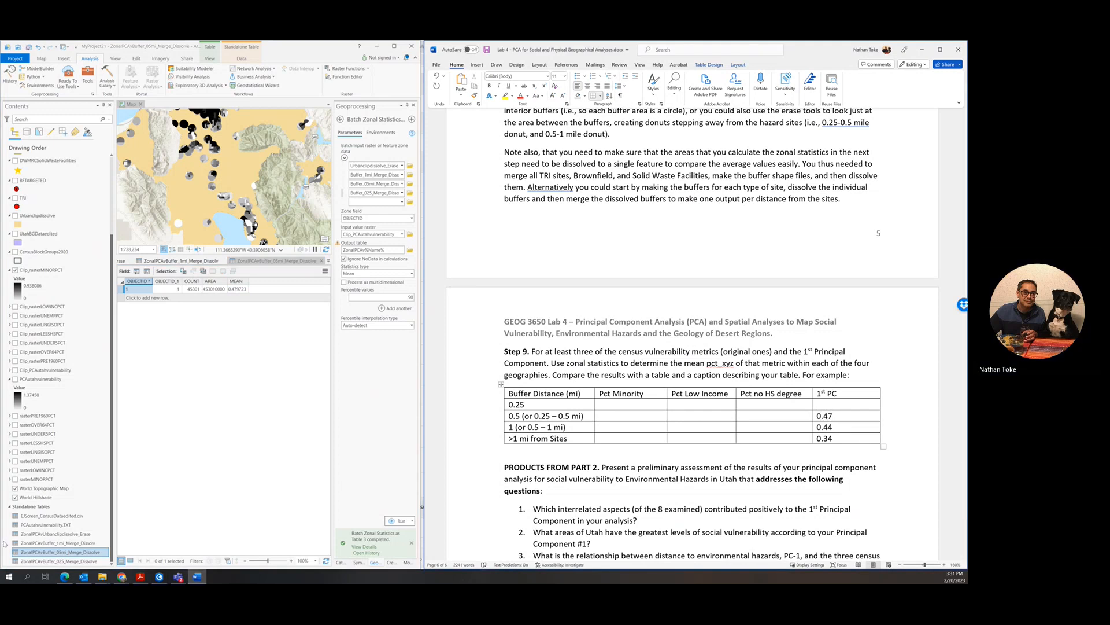
Open the zonal PCA table for the 0.25-mile buffer and enter 0.49 in the 1st PC column of the 0.25 row.
right_click(37, 560)
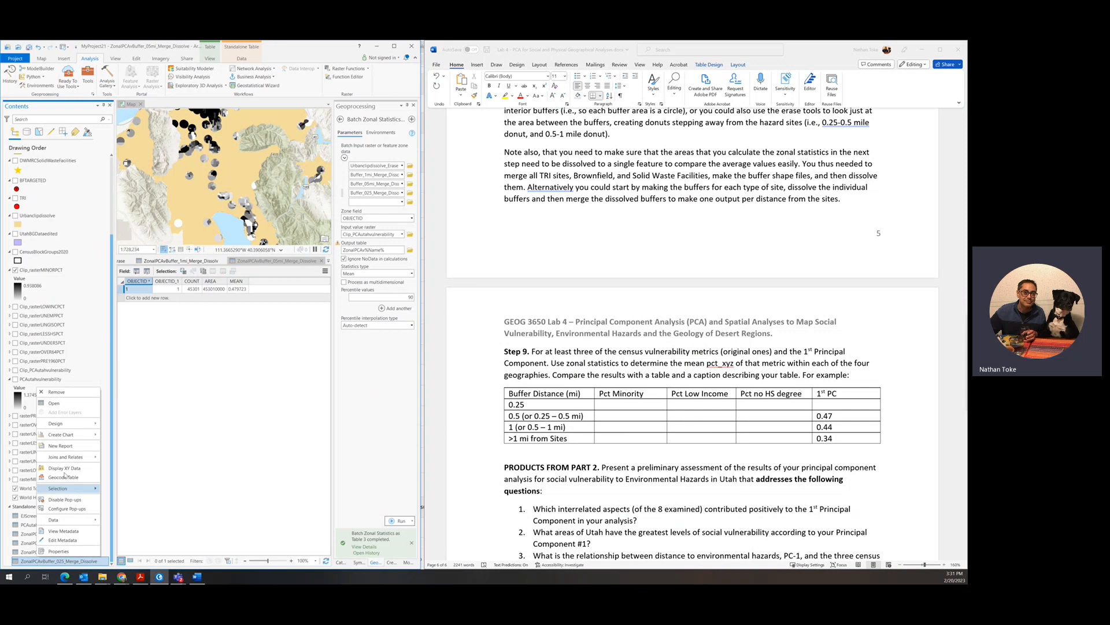
click(54, 403)
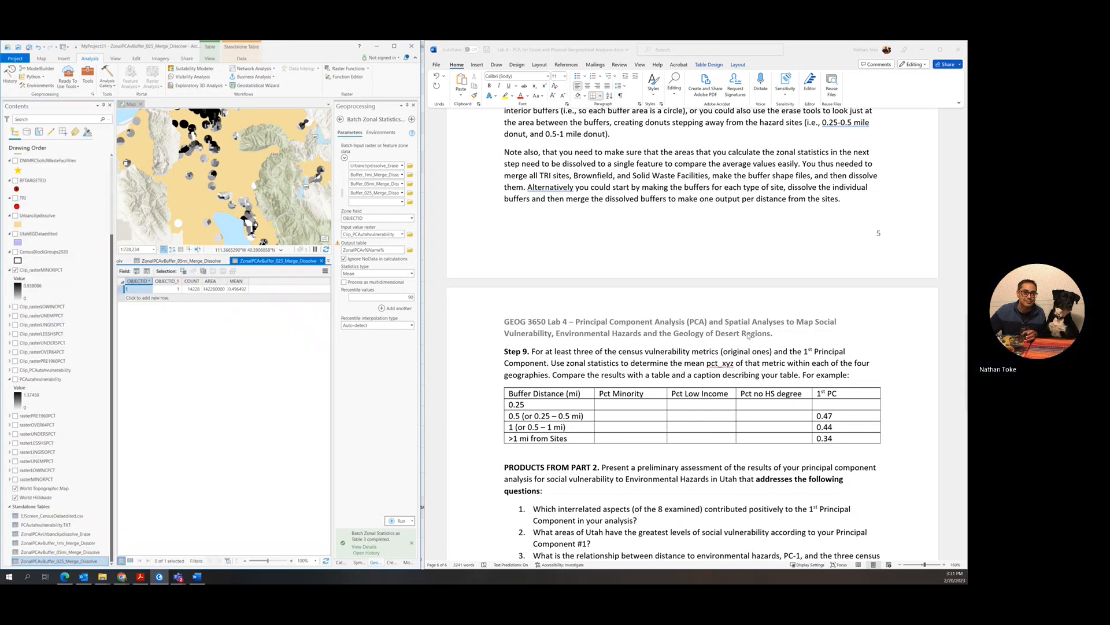
click(820, 403)
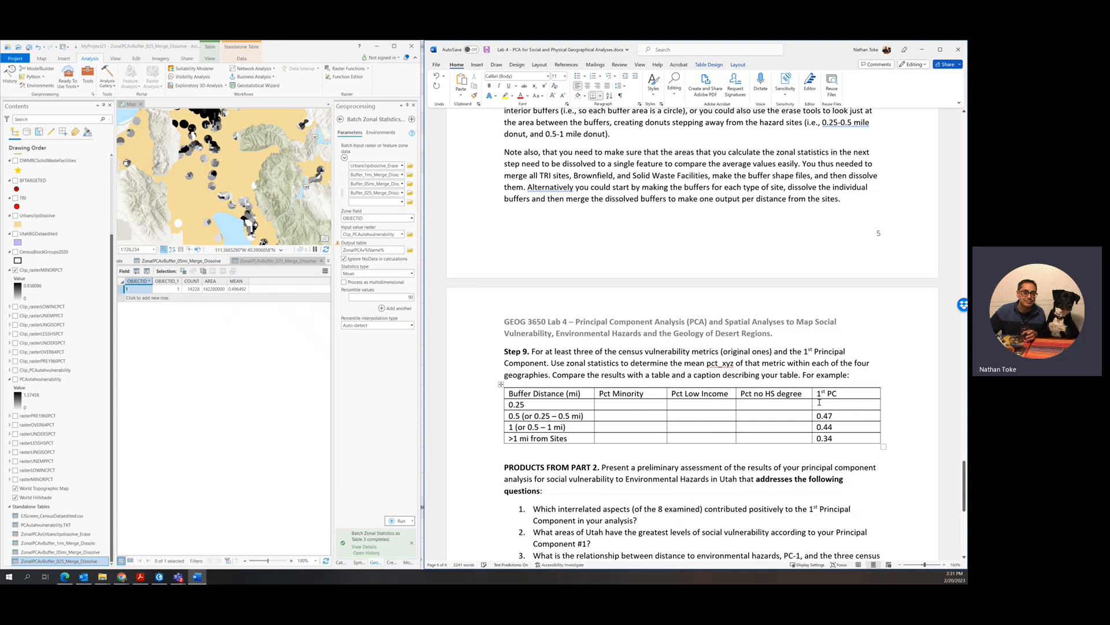
text(0.49)
click(813, 456)
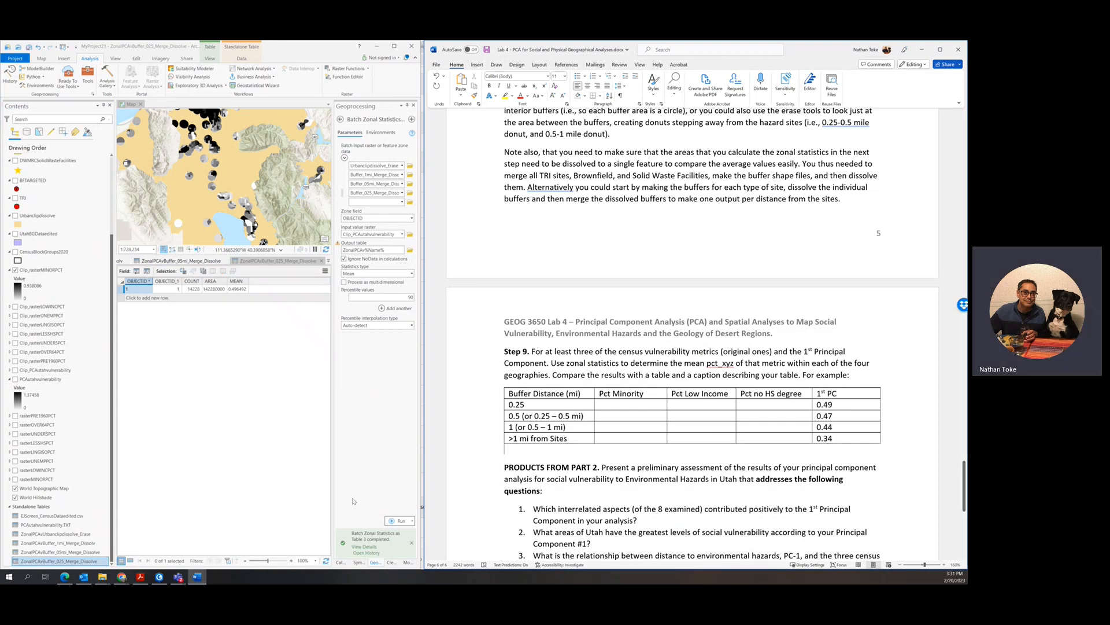
Open the PCAutahvulnerability symbology histogram and set its stretch limits to 0.34 minimum and 0.49 maximum.
right_click(36, 381)
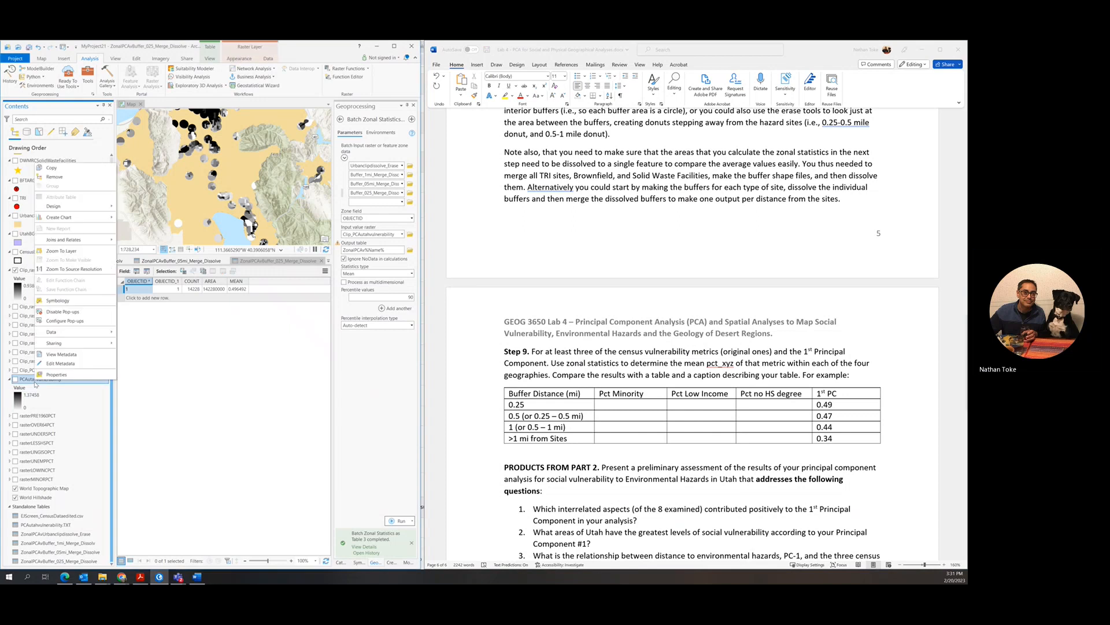
click(53, 301)
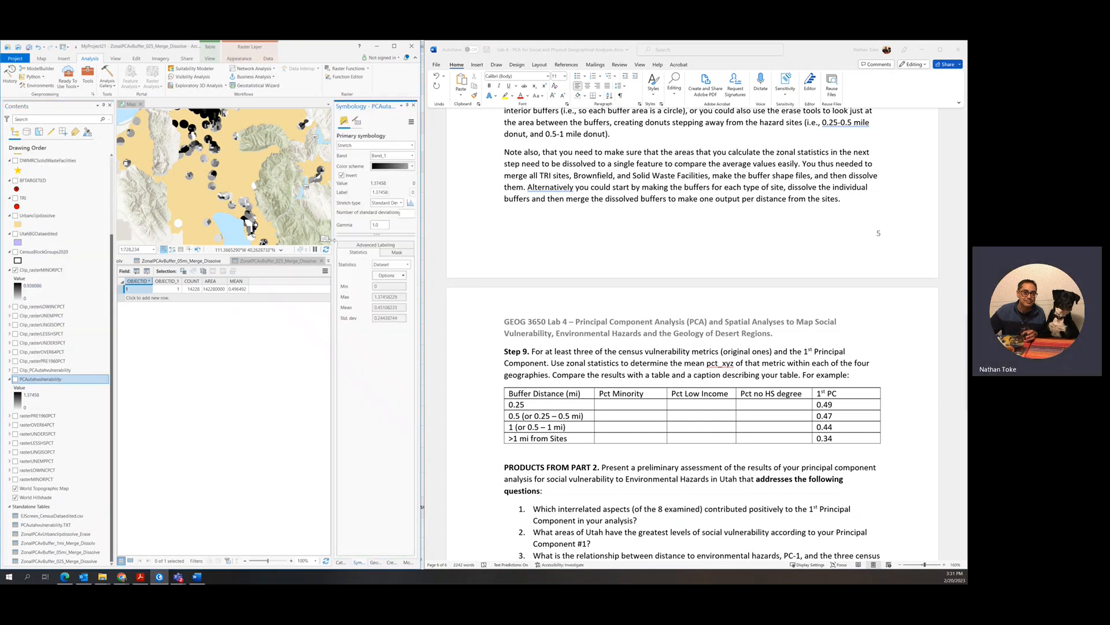
drag(334, 236, 206, 236)
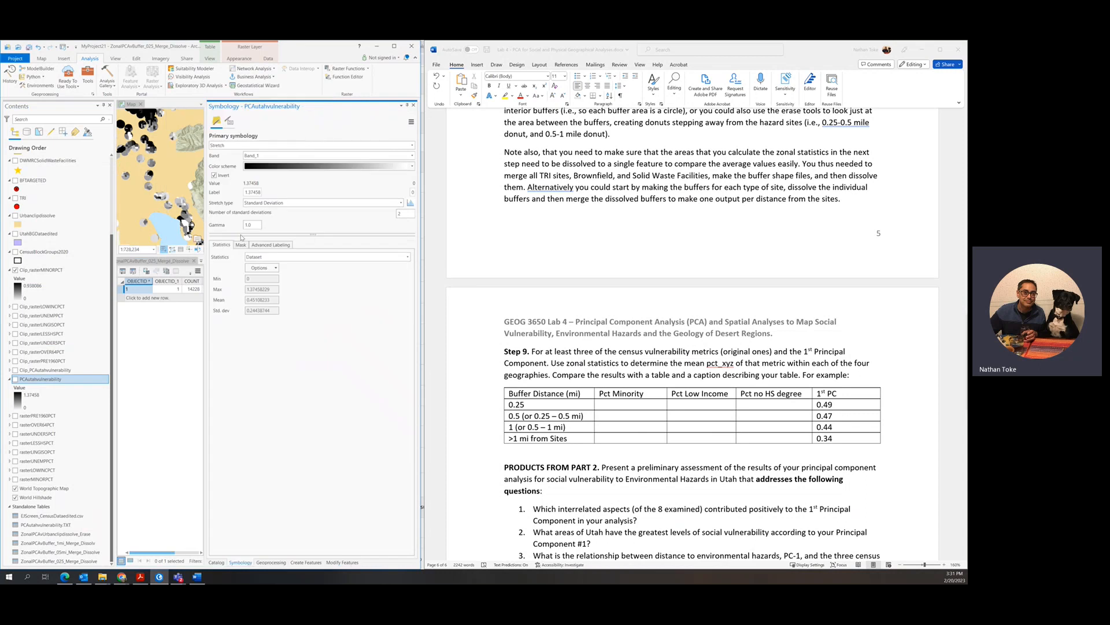
click(411, 202)
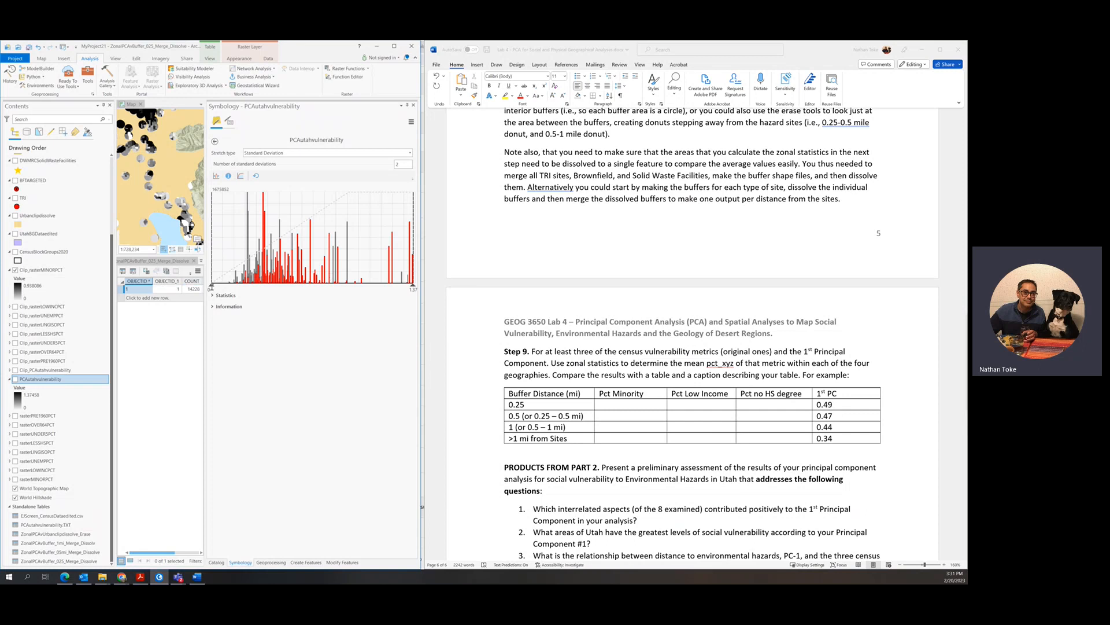
drag(211, 286, 254, 285)
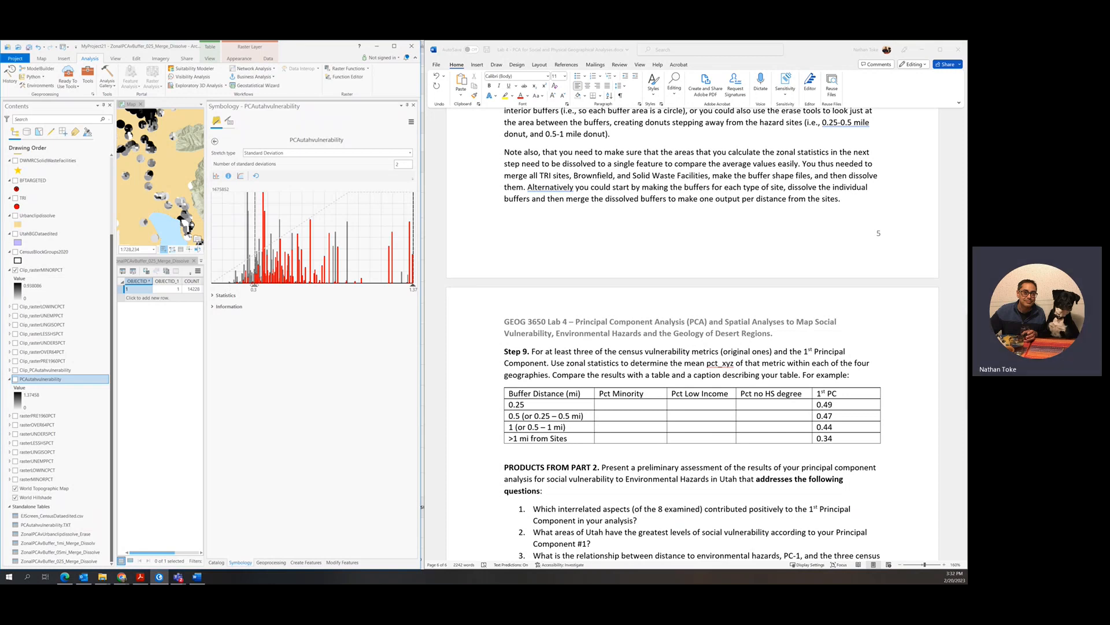
drag(253, 286, 260, 286)
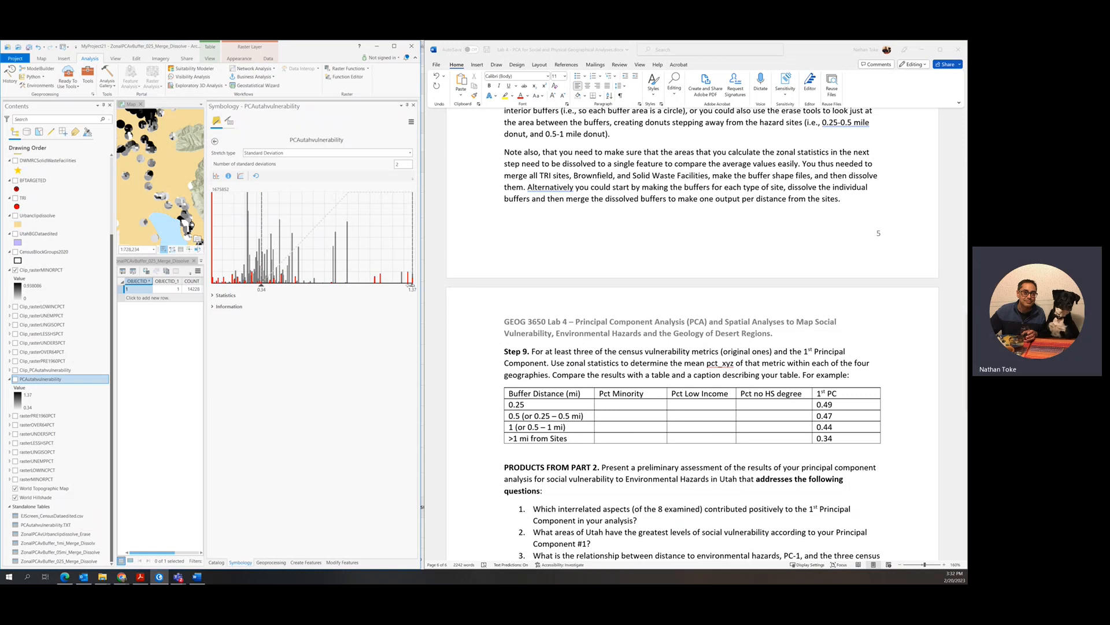
drag(411, 286, 283, 288)
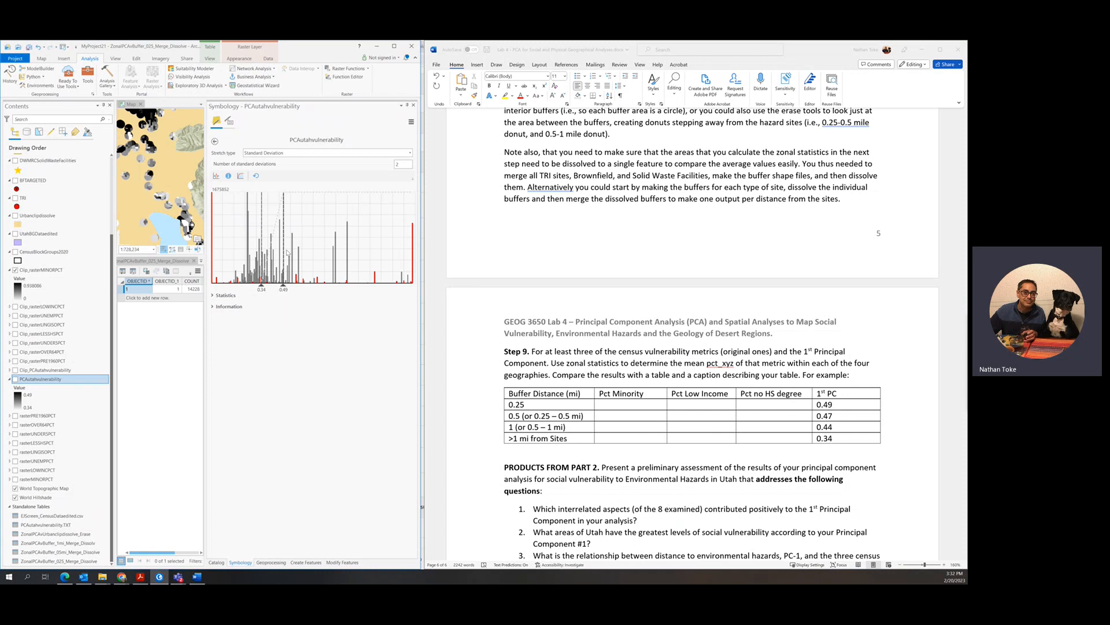
Close the Symbology and Geoprocessing panes and widen the map and table area.
click(413, 106)
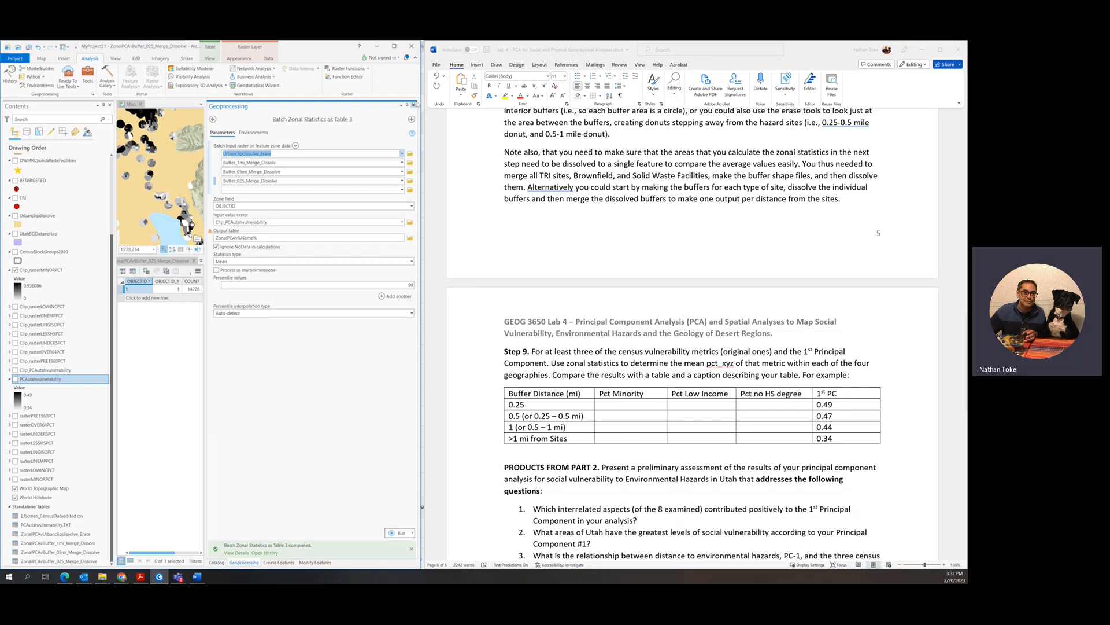
click(413, 106)
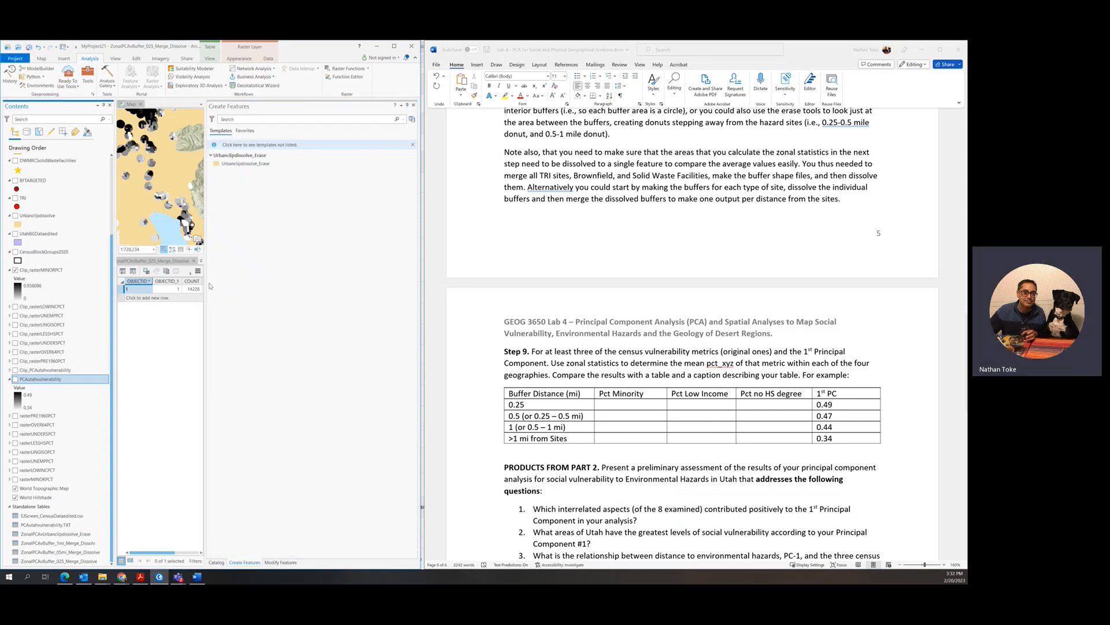
drag(205, 291, 327, 295)
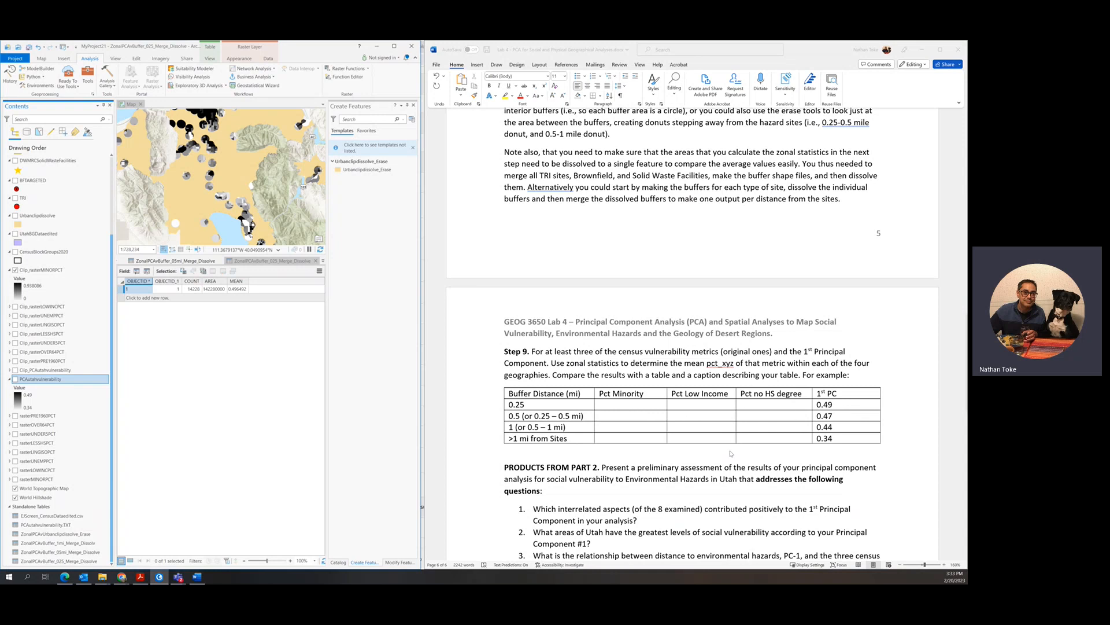
Review the lab's Part 2 products, hide the Urbanclipdissolve_Erase layer, and maximize the GIS window with a taller map view.
scroll(645, 462, down, 5)
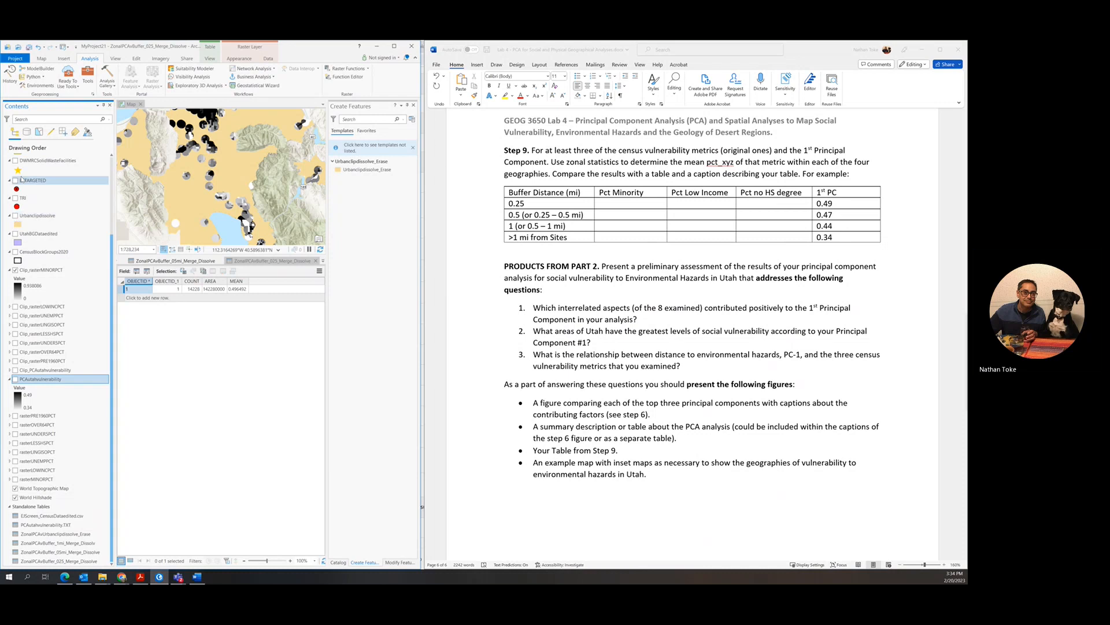
scroll(31, 225, up, 4)
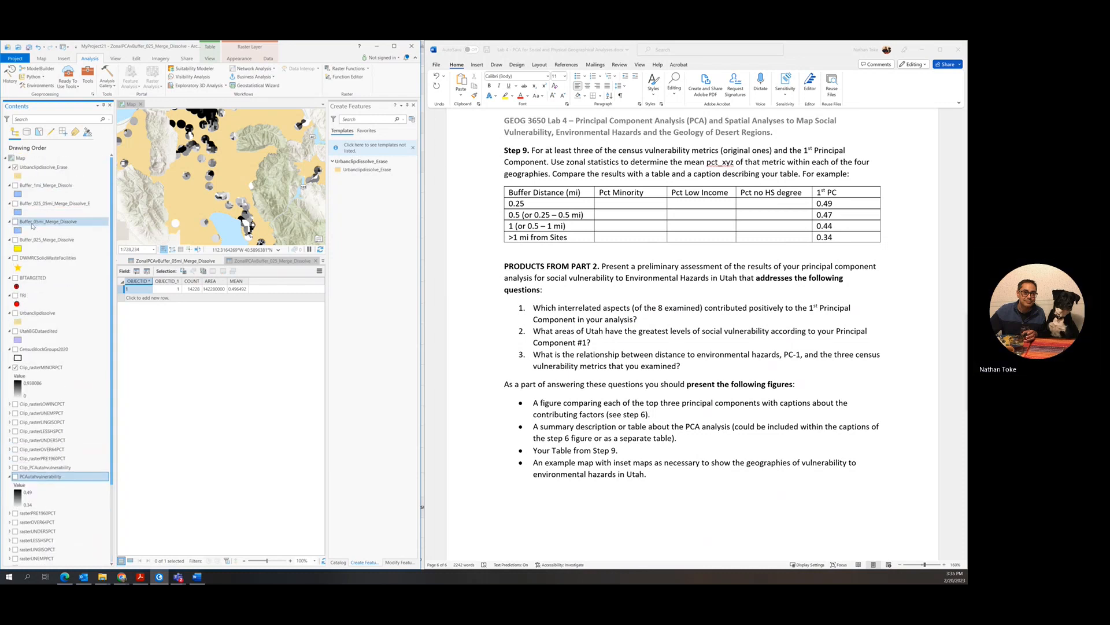
click(15, 167)
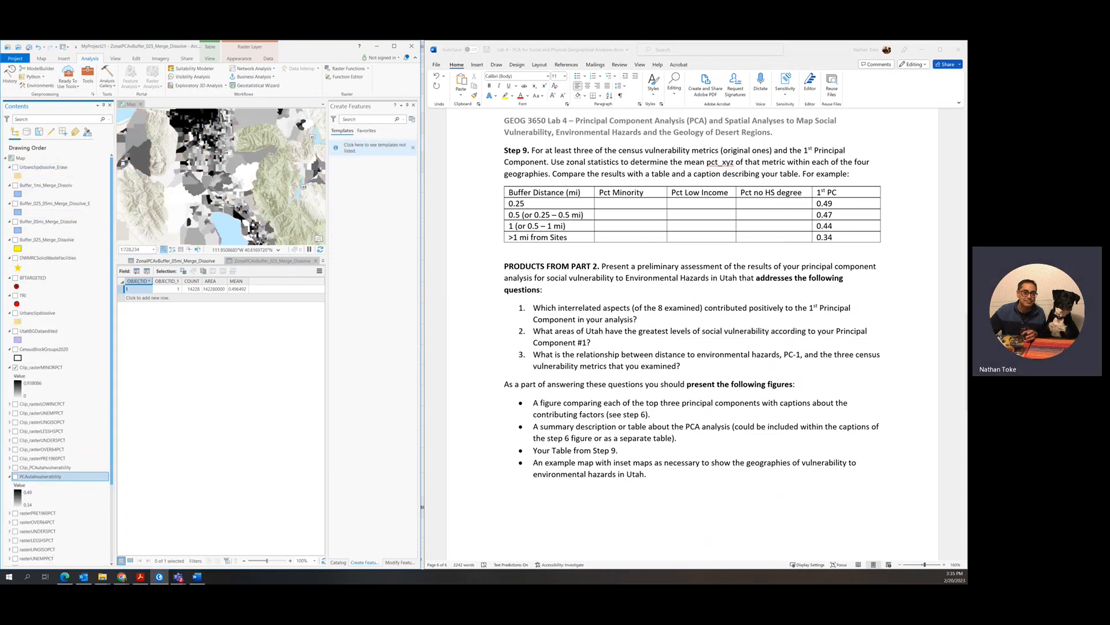
click(394, 46)
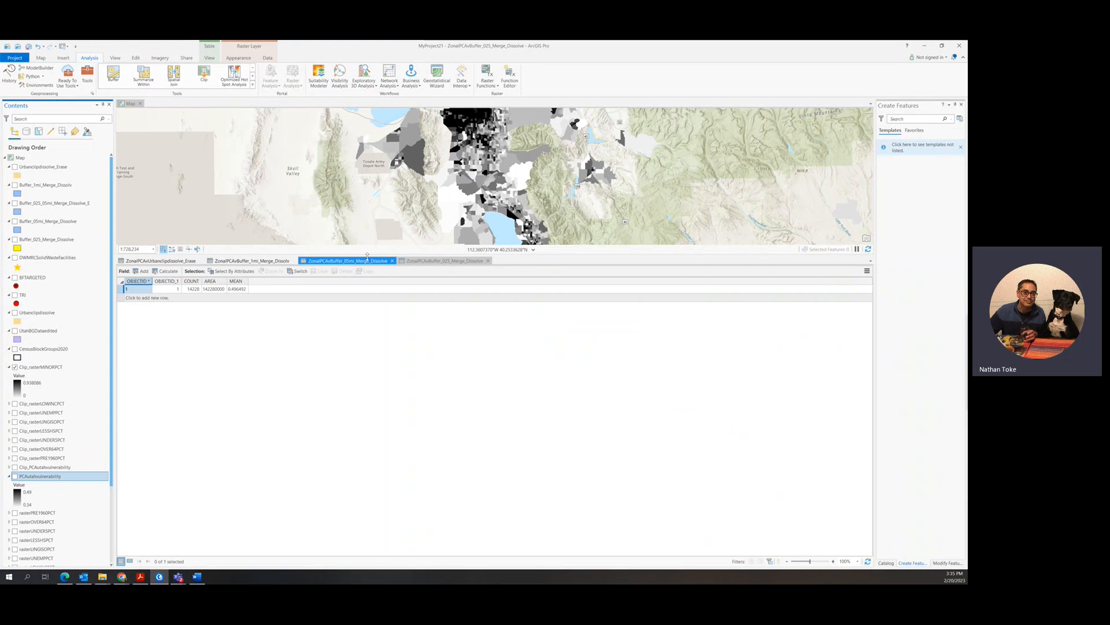
drag(363, 255, 375, 468)
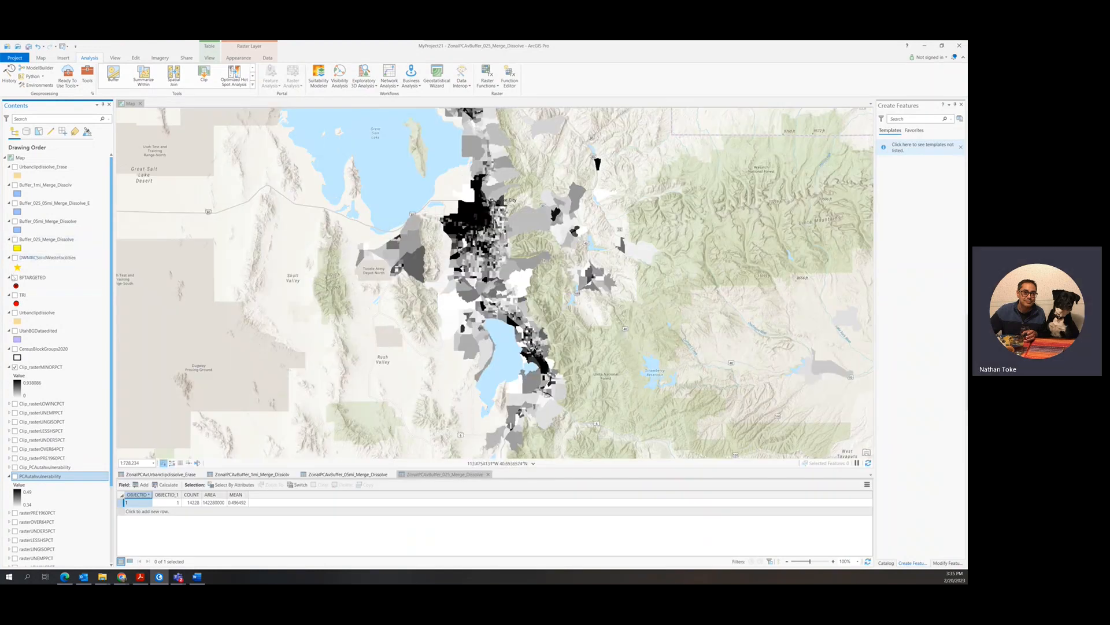
Show the BFTARGETED, DWMRCSolidWasteFacilities and TRI hazard-site layers on the map.
click(15, 278)
click(15, 258)
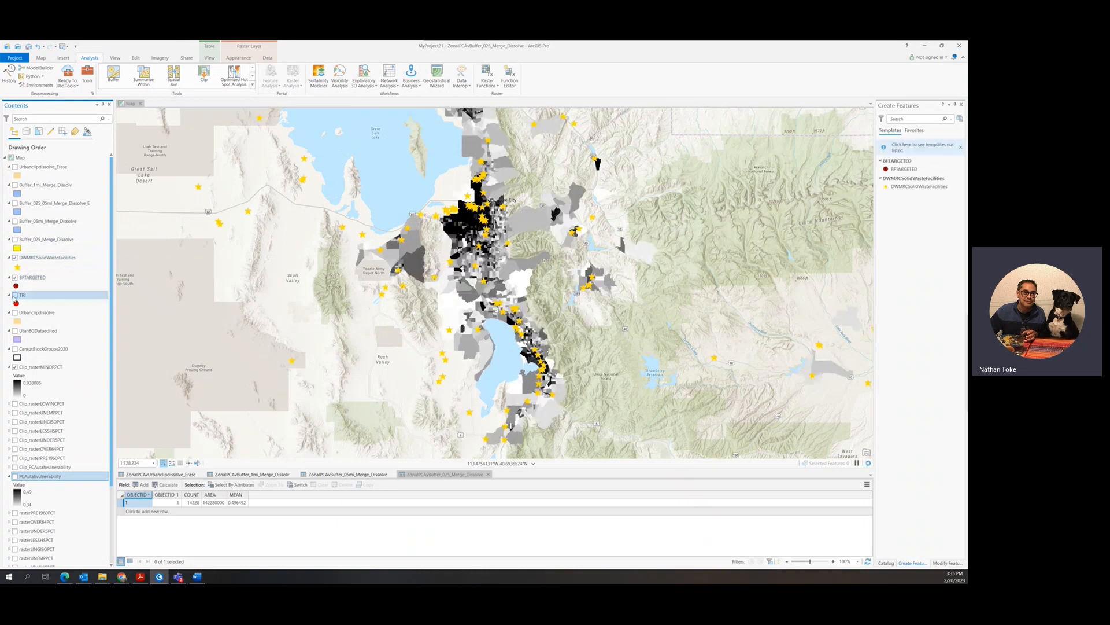
click(15, 294)
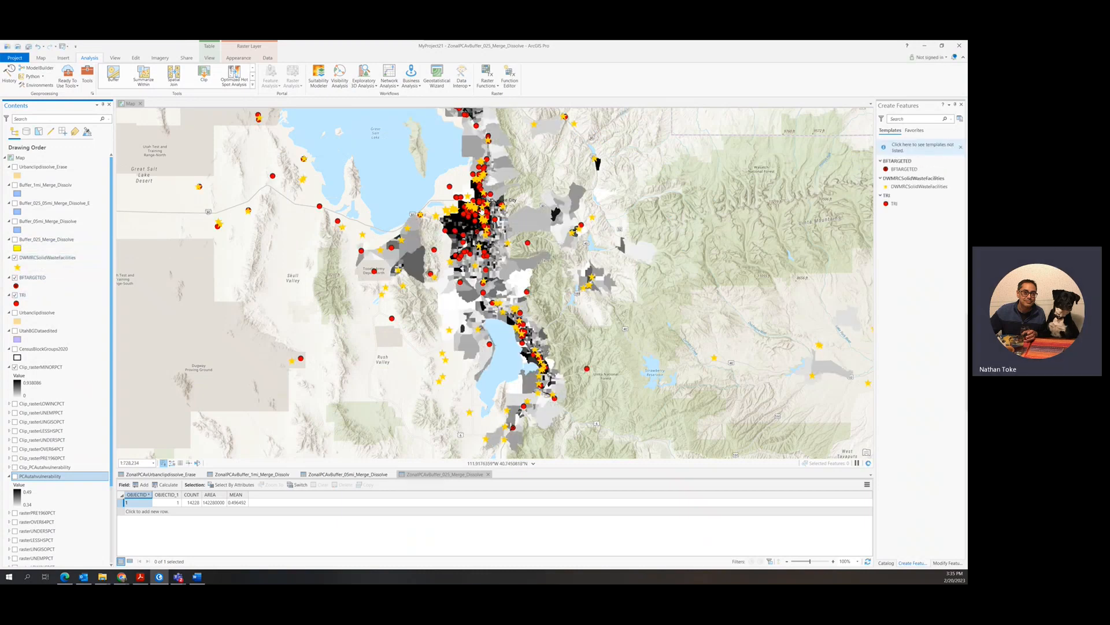
Hide the Clip_rasterMINORPCT layer and show the Clip_rasterLOWINCPCT layer beneath the hazard sites.
scroll(477, 283, up, 5)
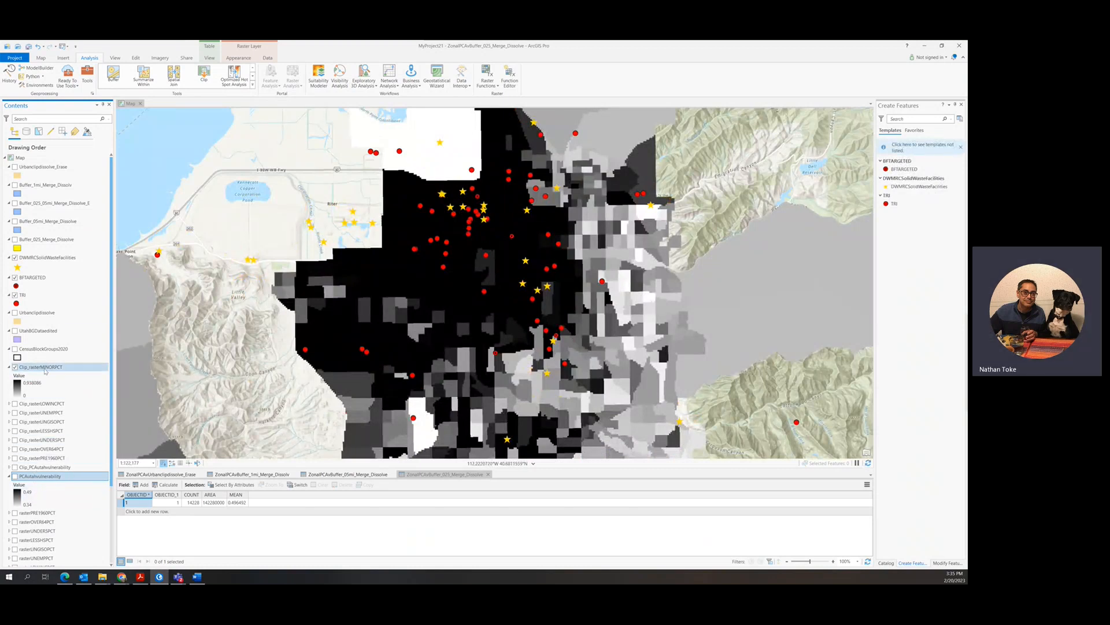
click(15, 367)
click(15, 404)
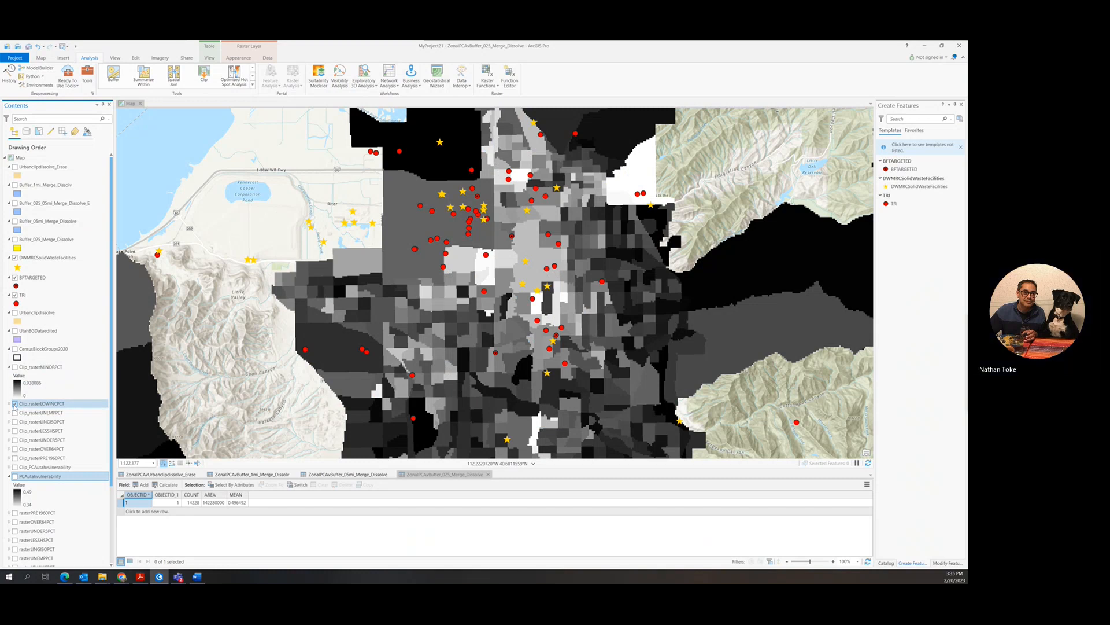
Invert the stretch color scheme in the Clip_rasterLOWINCPCT layer's symbology and view the result at a regional scale.
right_click(30, 403)
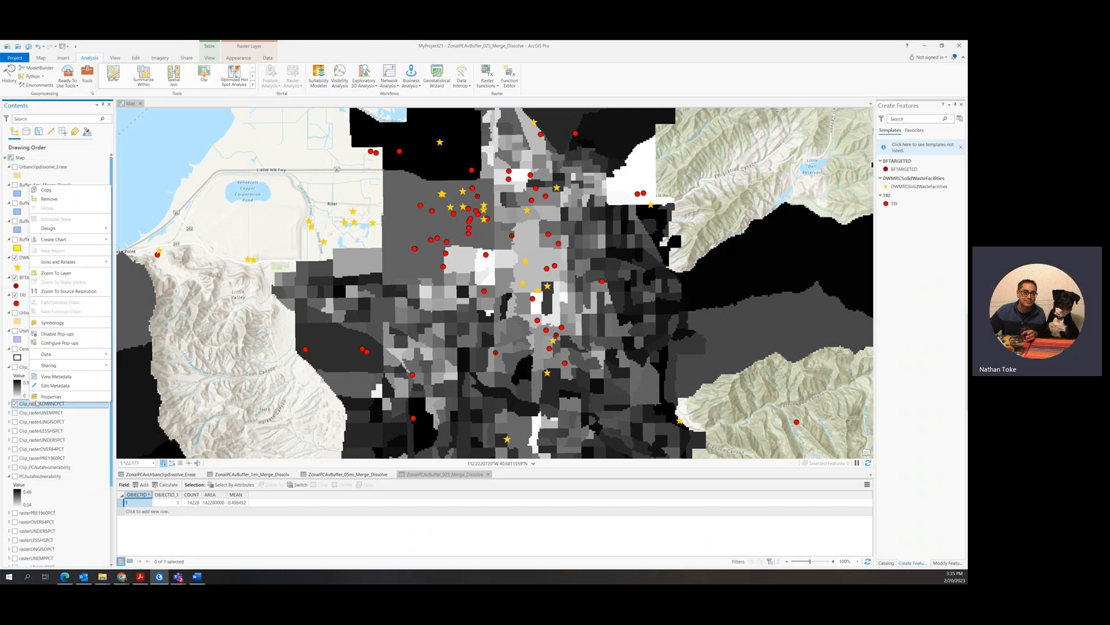
click(52, 323)
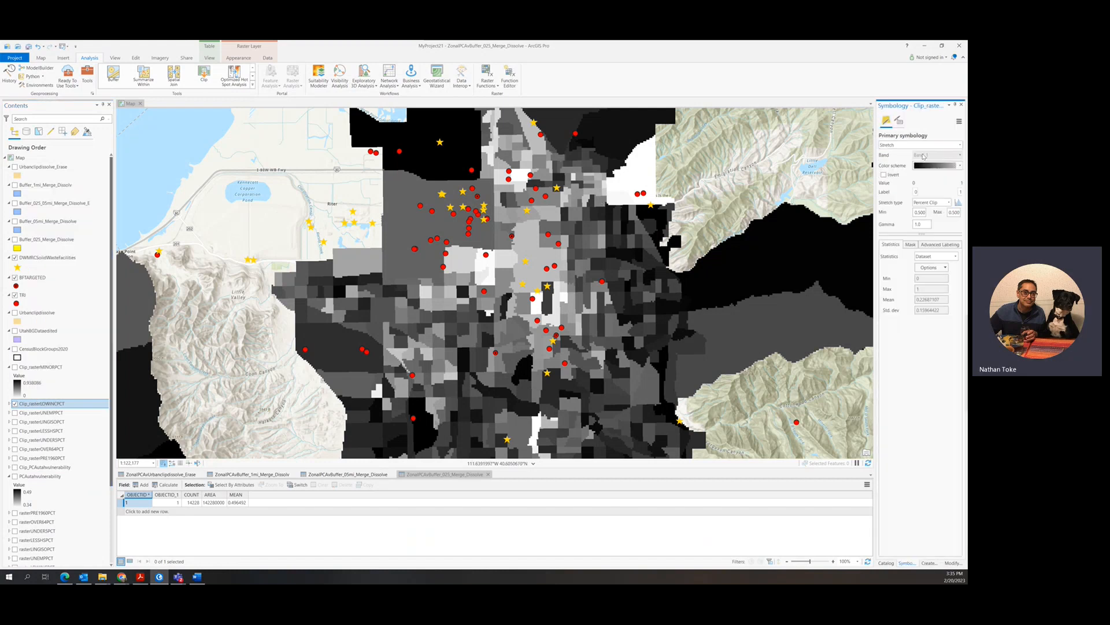
click(884, 175)
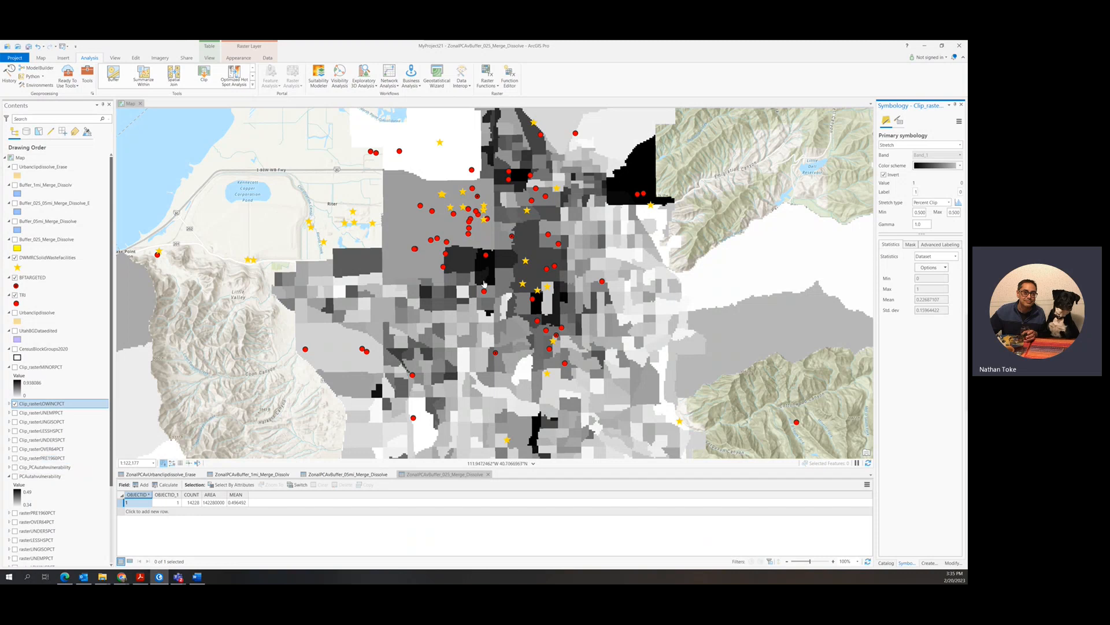
scroll(485, 283, down, 5)
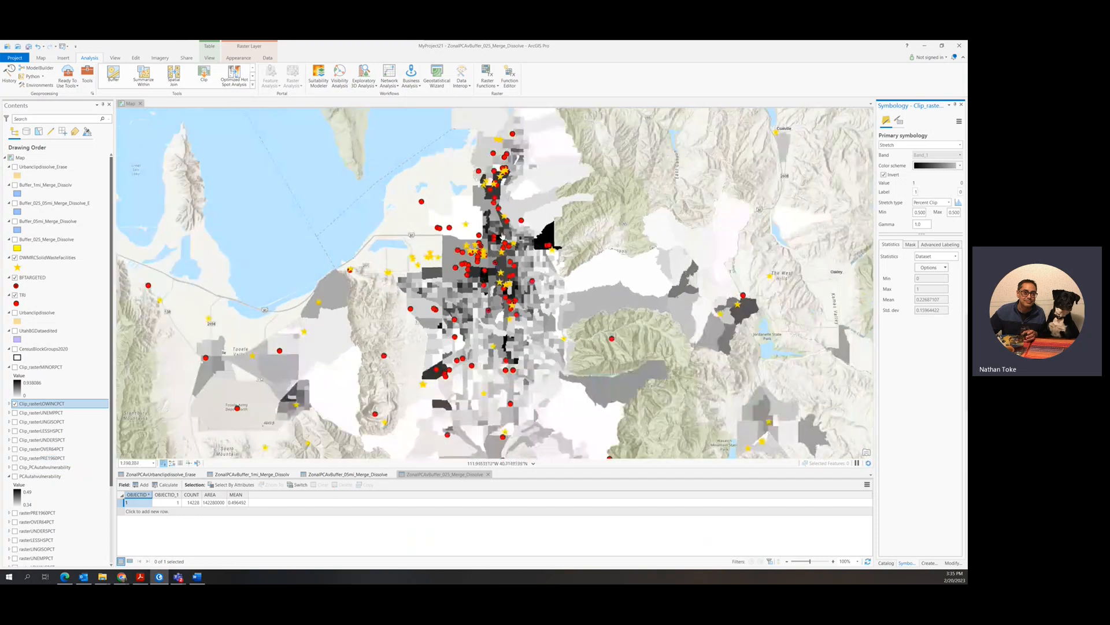